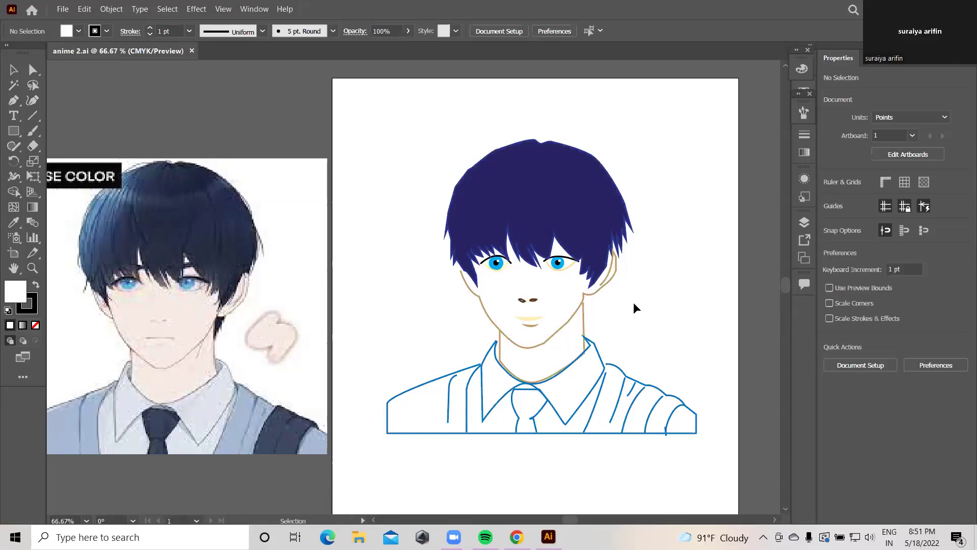
Ungroup the portrait line art into separate paths and clear the selection
scroll(496, 285, "up", 4, "alt")
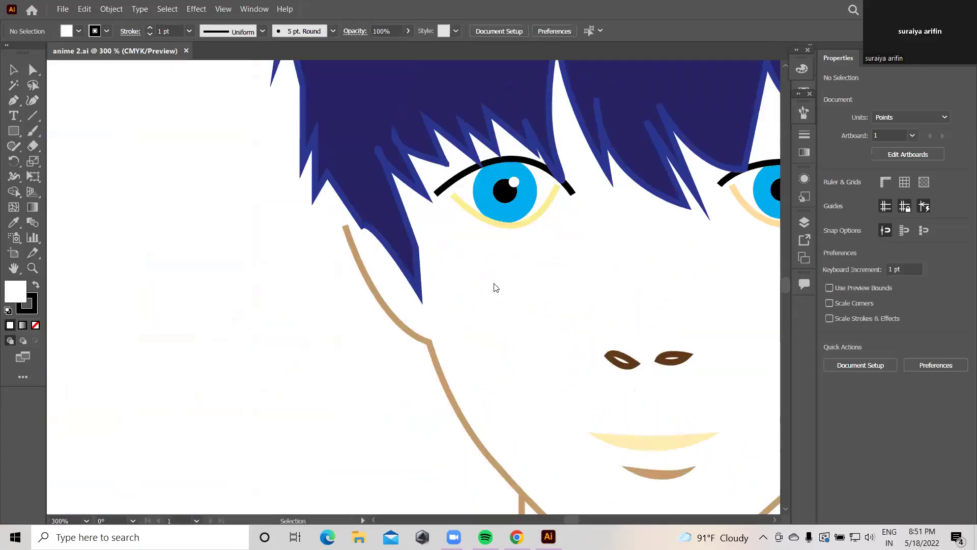
scroll(284, 292, "down", 1, "alt")
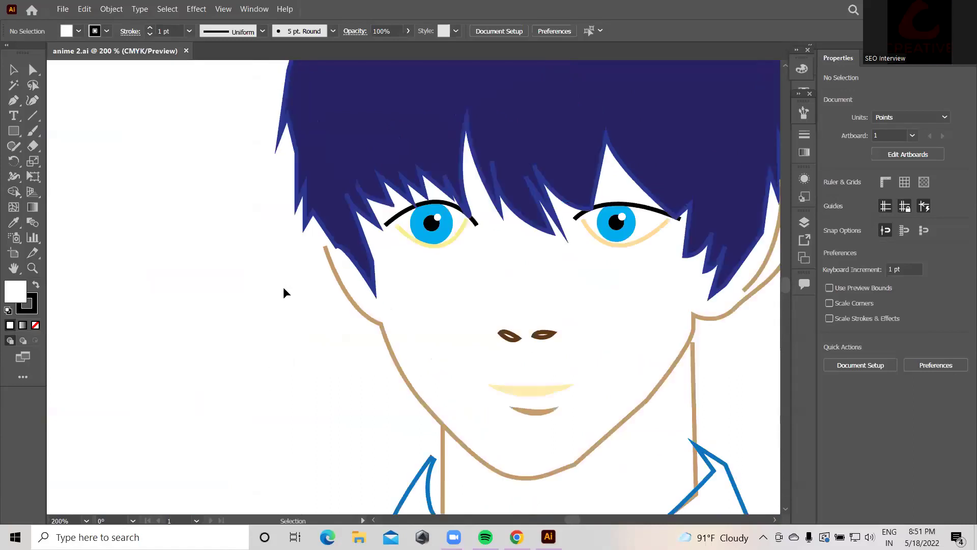
scroll(285, 292, "down", 1, "alt")
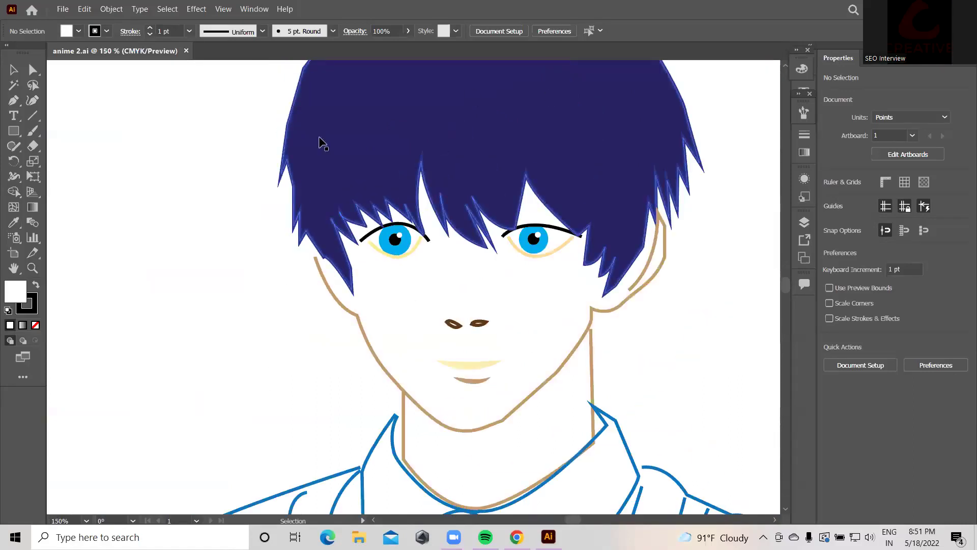
left_click(14, 102)
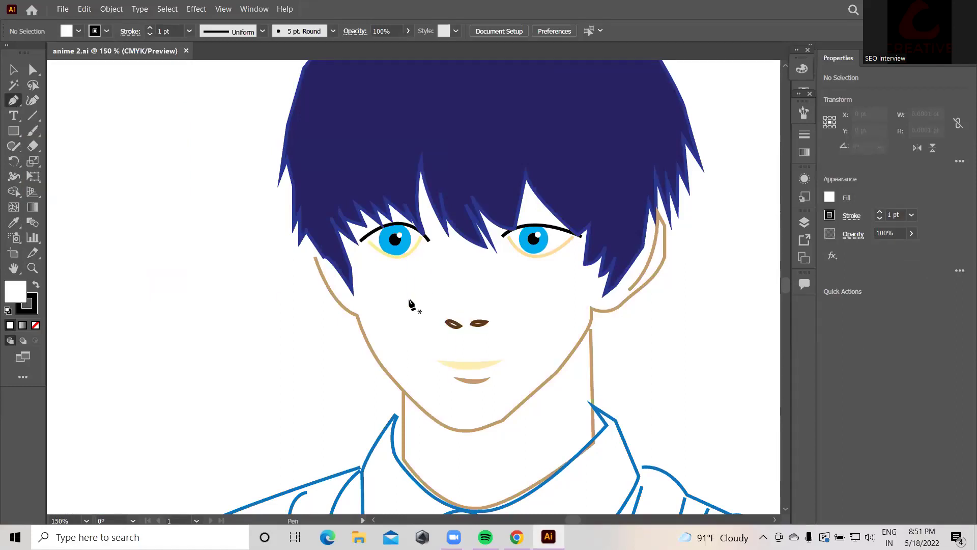
key("v")
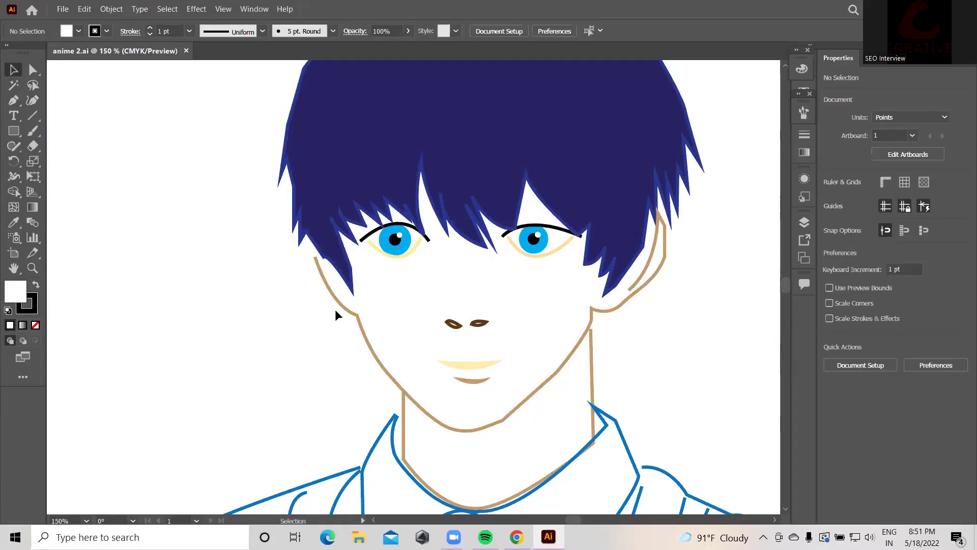
left_click(337, 303)
right_click(400, 262)
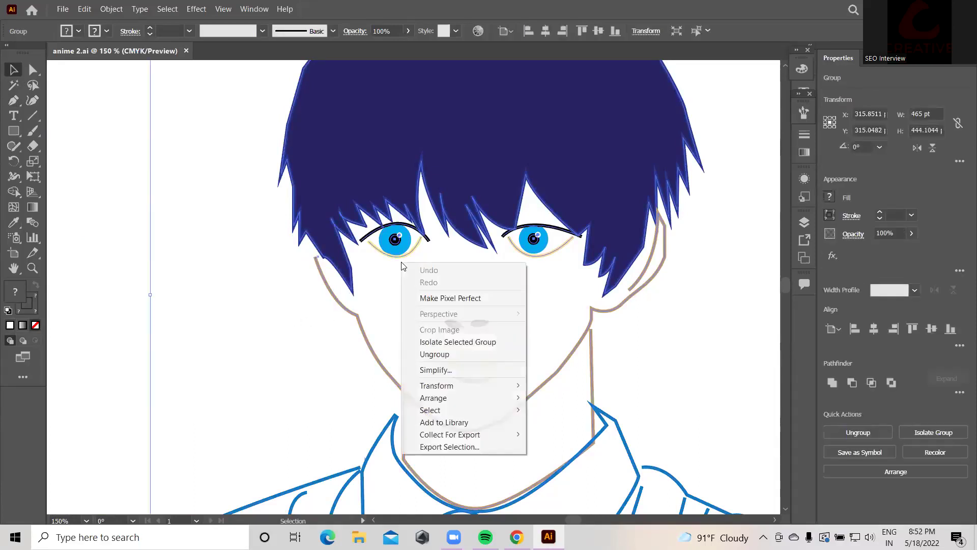
left_click(484, 355)
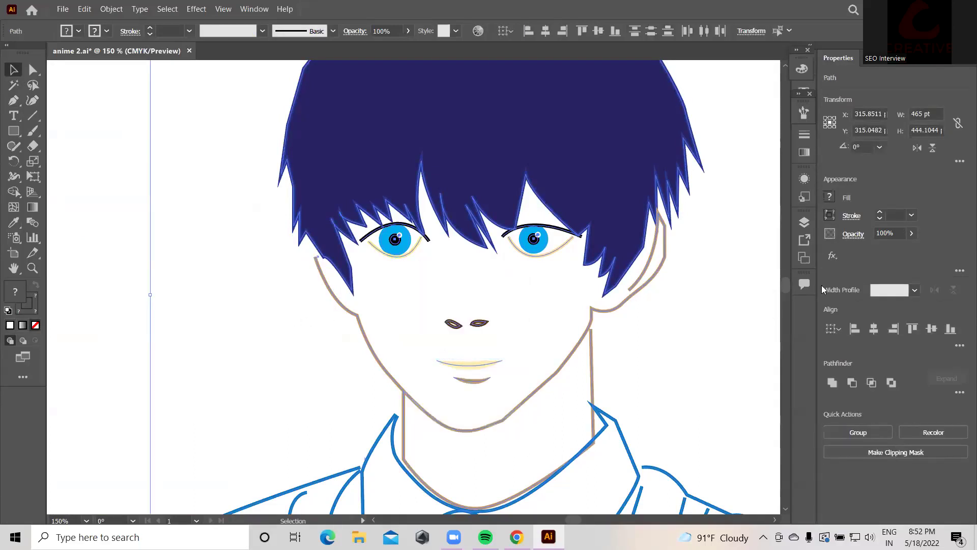
left_click(733, 284)
Extend the face outline with the Pen tool from its open end beside the hair, across the forehead beneath the fringe, to the opposite ear
left_click(636, 295)
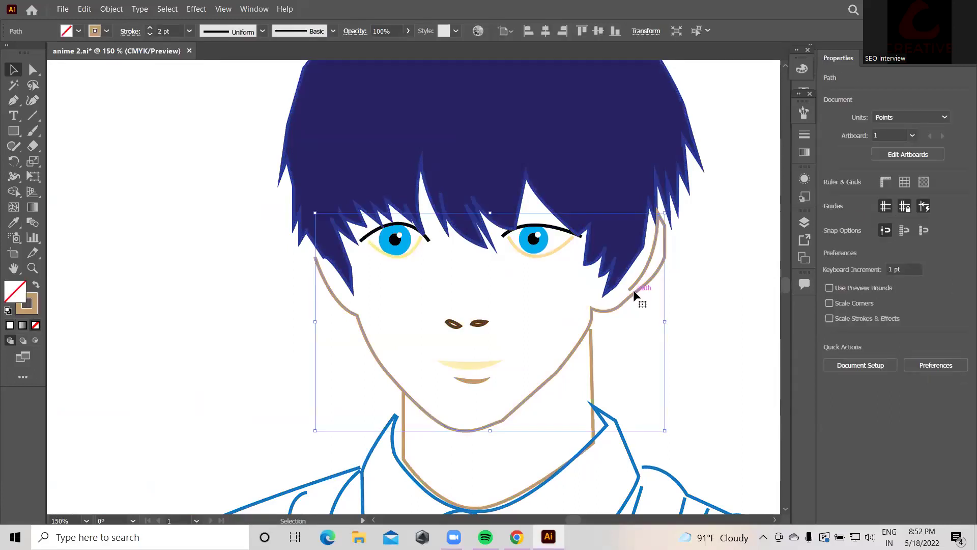
left_click(15, 103)
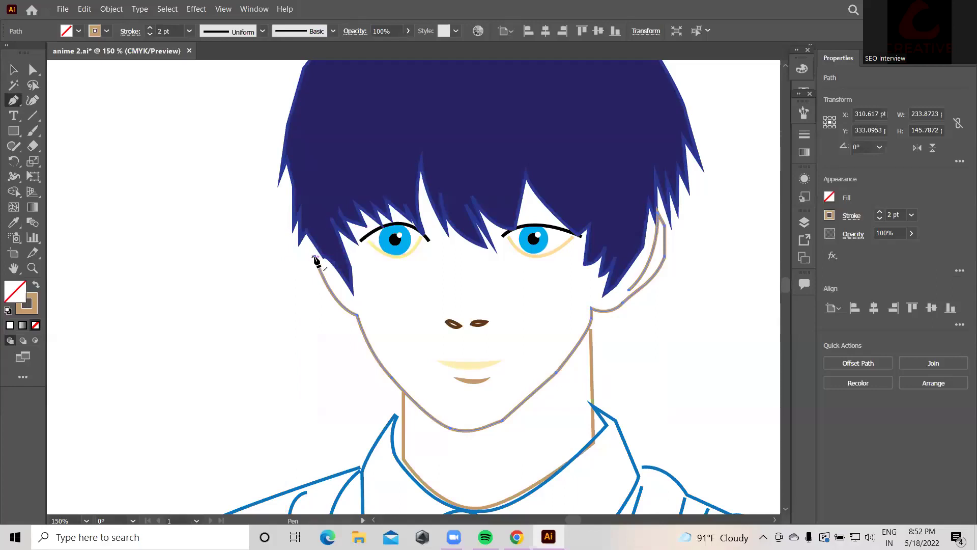
left_click_drag(314, 256, 331, 187)
left_click(324, 155)
left_click(462, 124)
left_click(542, 112)
left_click(614, 145)
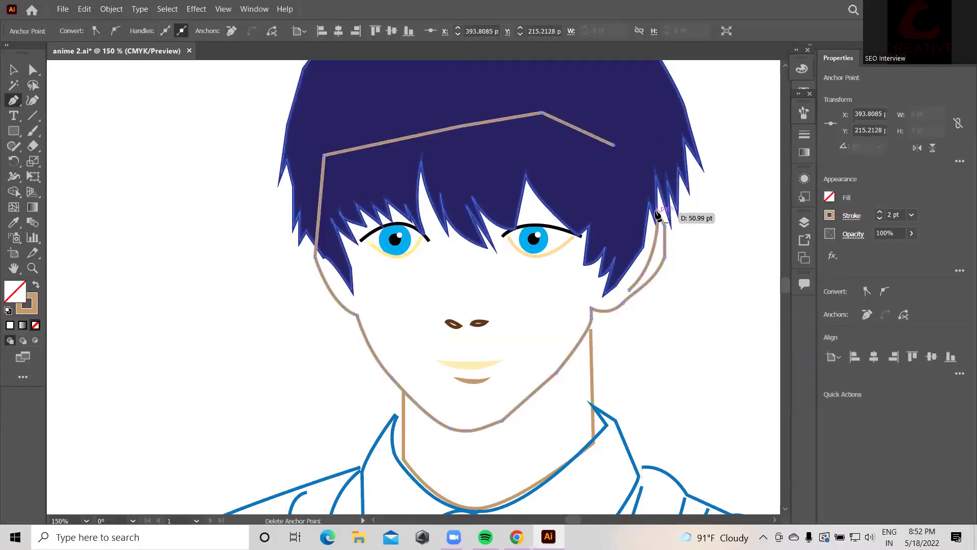
left_click_drag(643, 244, 615, 328)
left_click_drag(578, 435, 555, 425)
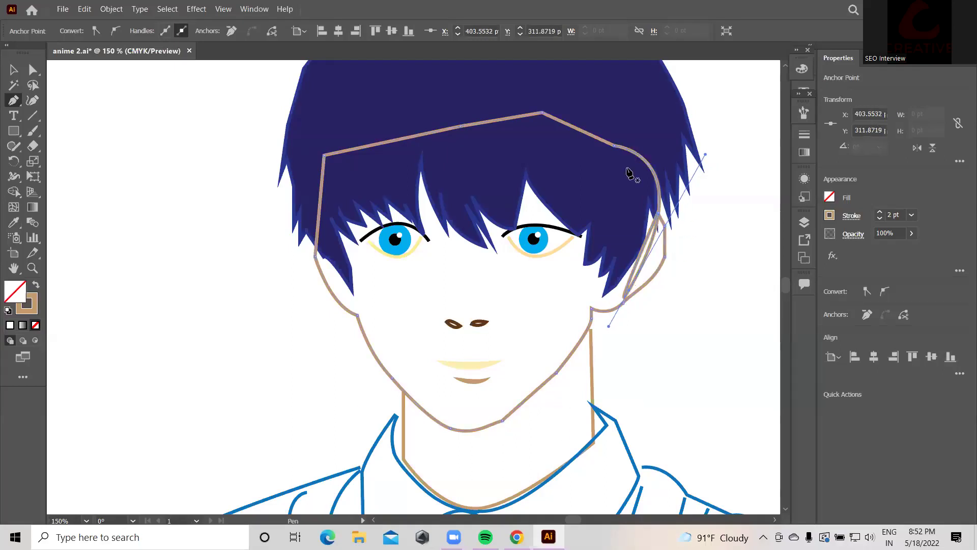
Swap the face outline's fill and stroke so the face is filled tan with no stroke
left_click(13, 71)
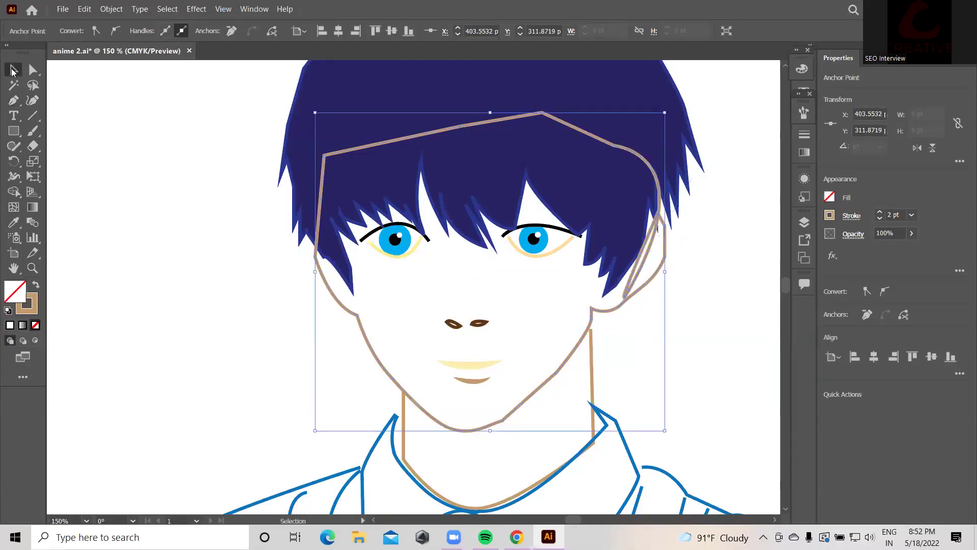
left_click(35, 285)
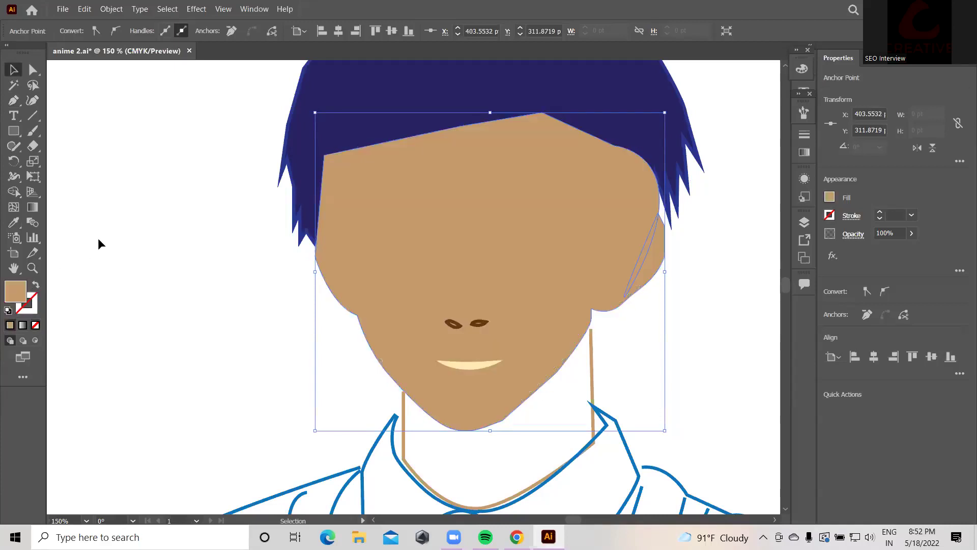
left_click(129, 187)
scroll(726, 165, "up", 1)
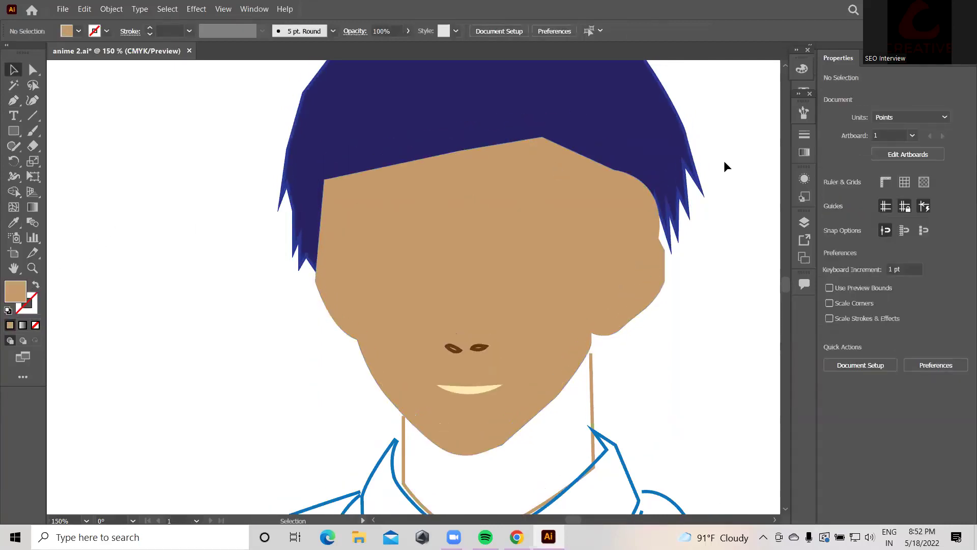
Send the tan face shape backward repeatedly, behind the hair, pupils and eye lines, and deselect it
left_click(543, 166)
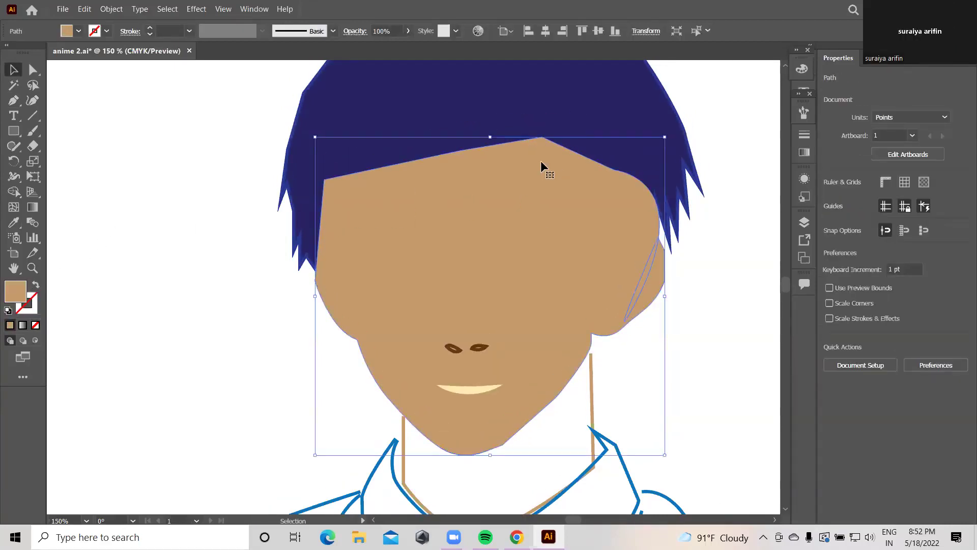
right_click(542, 164)
mouse_move(580, 367)
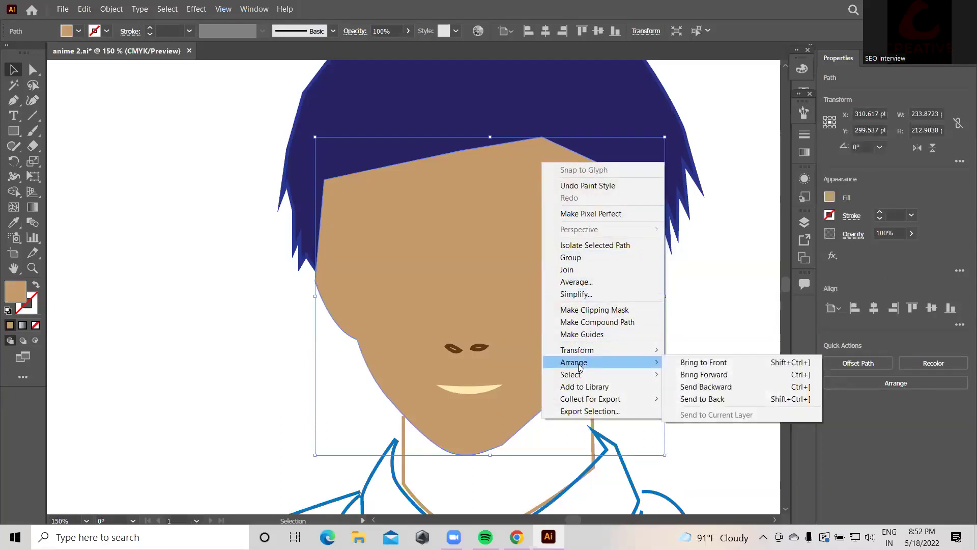
left_click(707, 387)
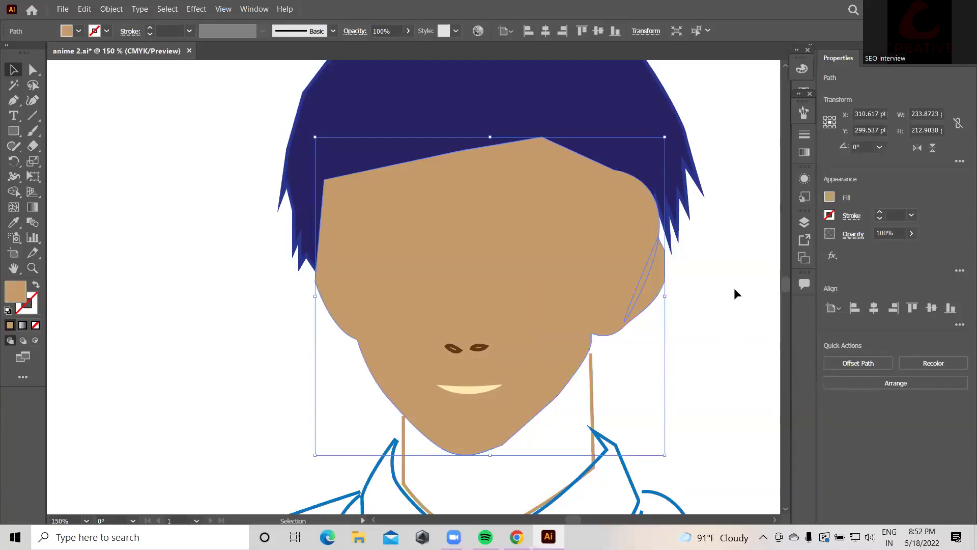
key("ctrl+bracketleft")
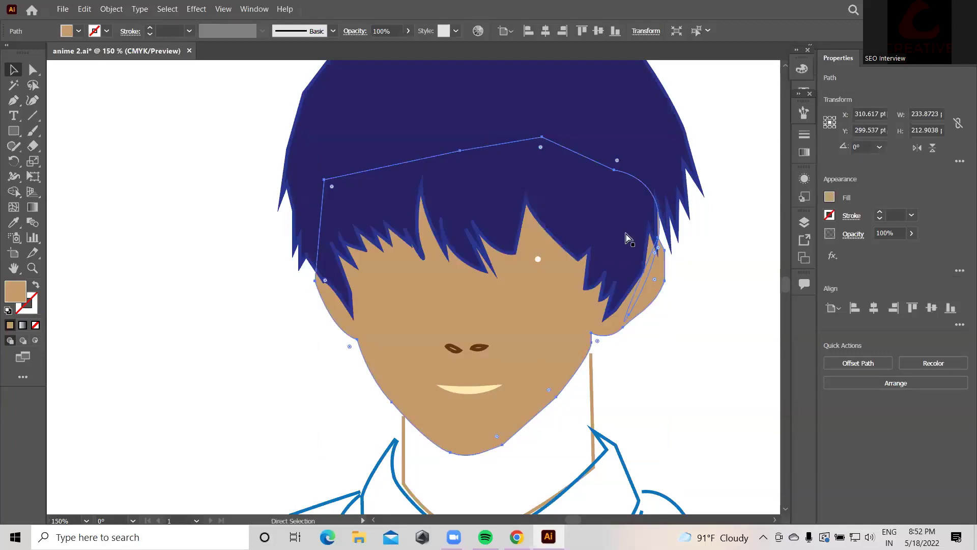
key("ctrl+bracketleft")
key("ctrl+bracketleft")
key("ctrl+bracketleft")
key("ctrl+bracketleft")
key("ctrl+bracketleft")
key("ctrl+bracketleft")
key("v")
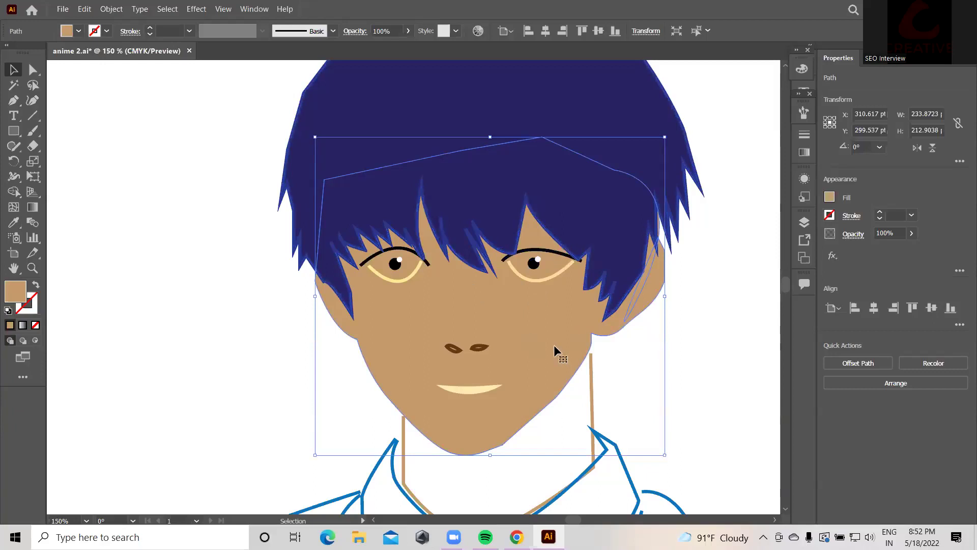
right_click(560, 308)
mouse_move(608, 251)
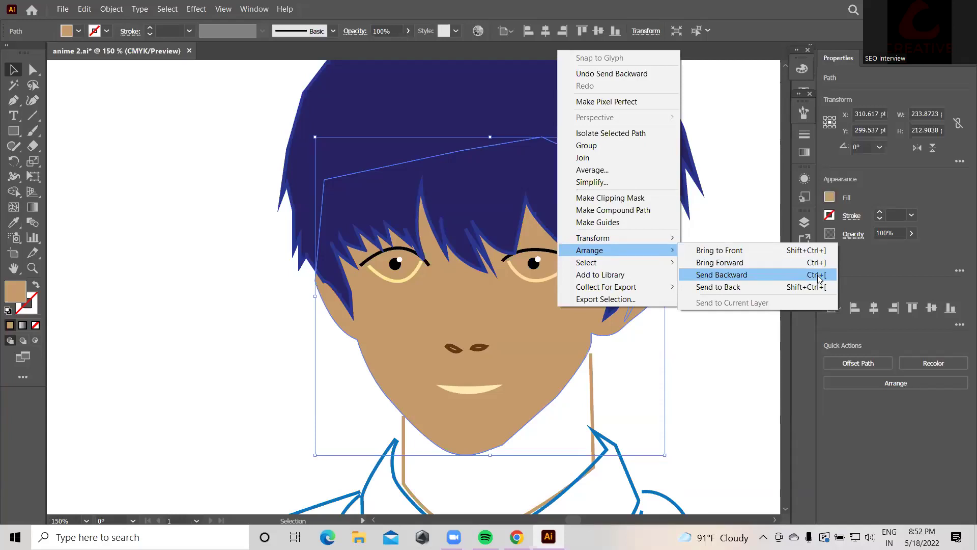
left_click(733, 344)
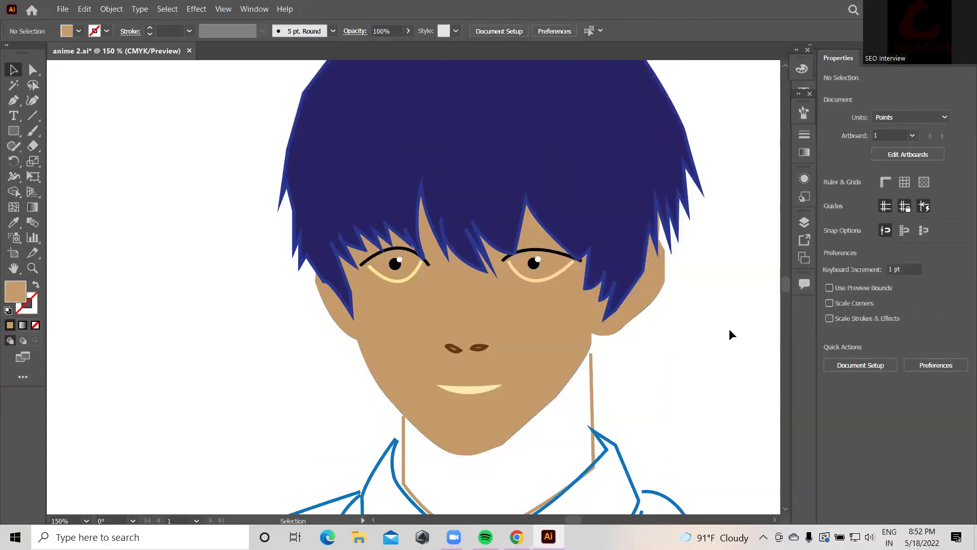
Close the open neck outline with Pen tool segments running across the lower face to the opposite side of the neck
scroll(712, 331, "up", 3)
scroll(506, 266, "down", 5)
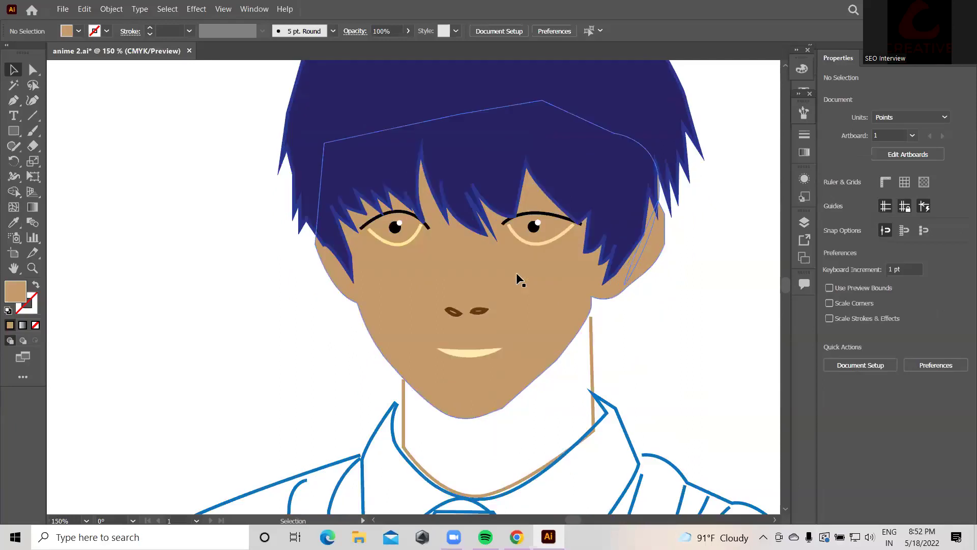
scroll(558, 360, "down", 4)
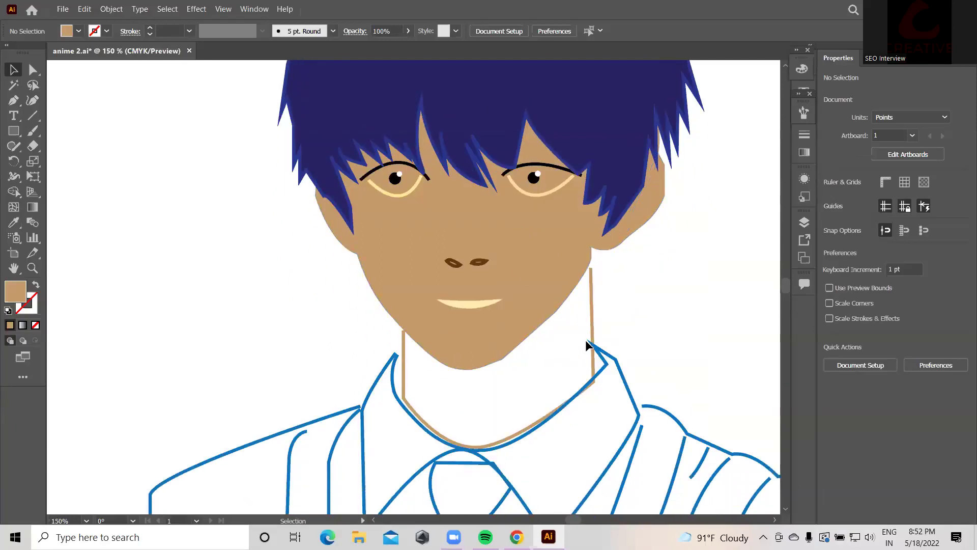
left_click(591, 311)
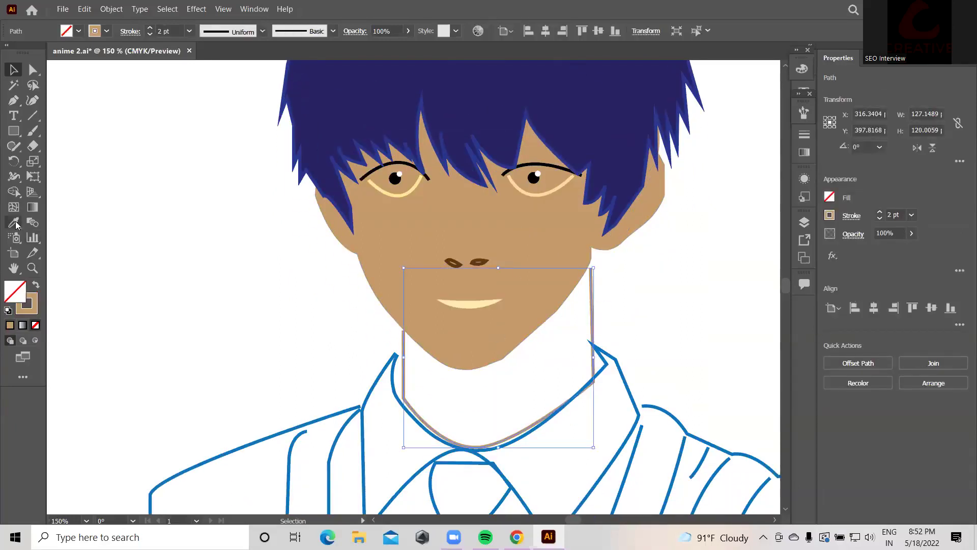
left_click(13, 101)
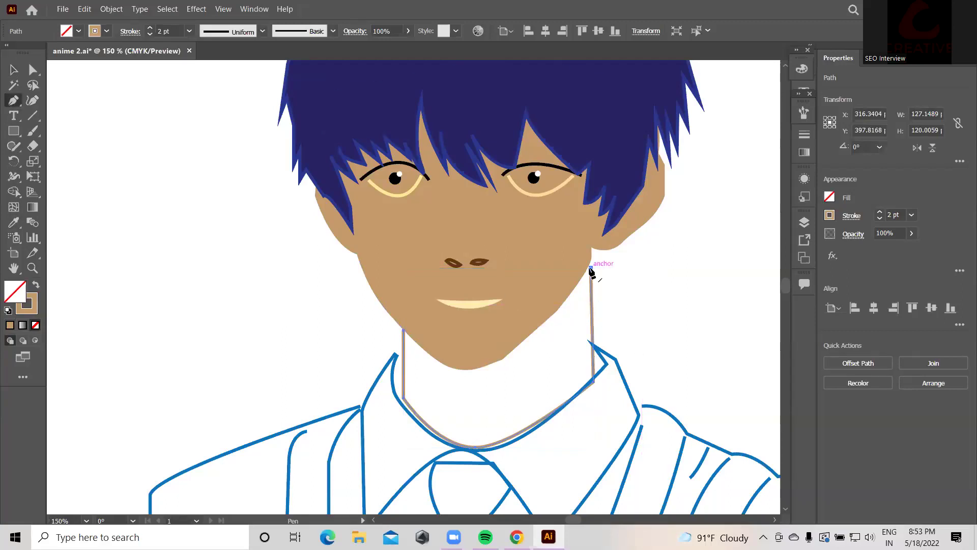
left_click(591, 269)
left_click(582, 248)
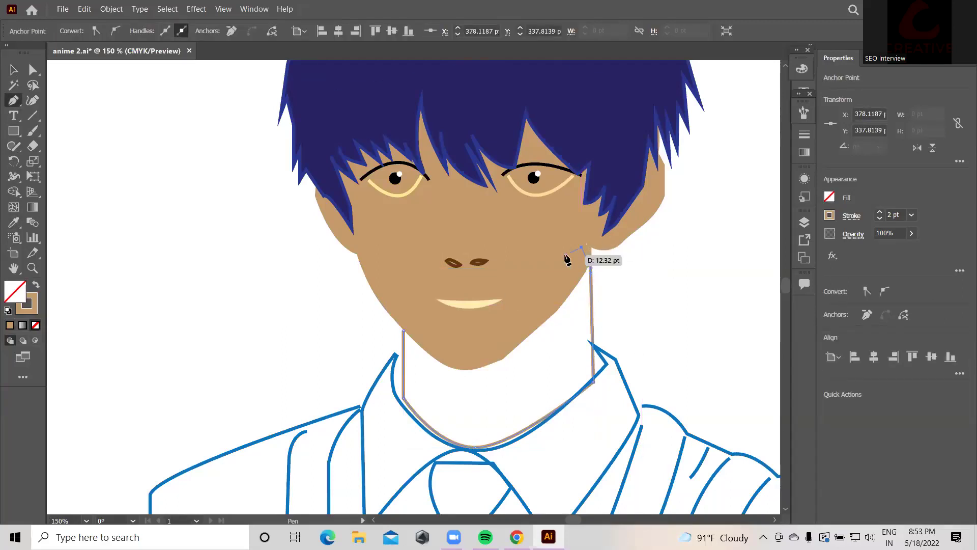
left_click(507, 323)
left_click(454, 334)
mouse_move(403, 331)
left_mouse_down()
mouse_move(404, 318)
mouse_move(407, 331)
left_mouse_up()
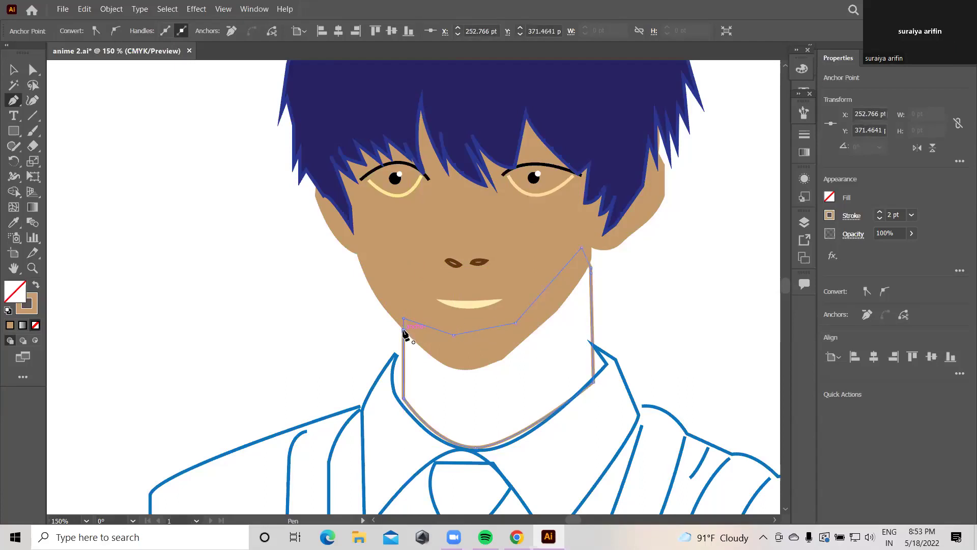
key("v")
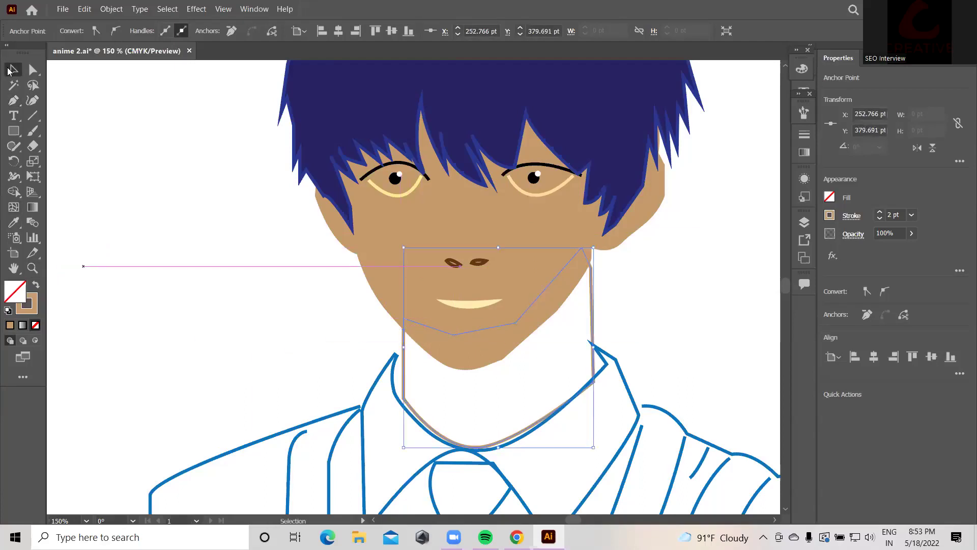
Swap the neck outline's stroke into its fill and set the fill to the slightly darker tan BC9166
left_click(592, 304)
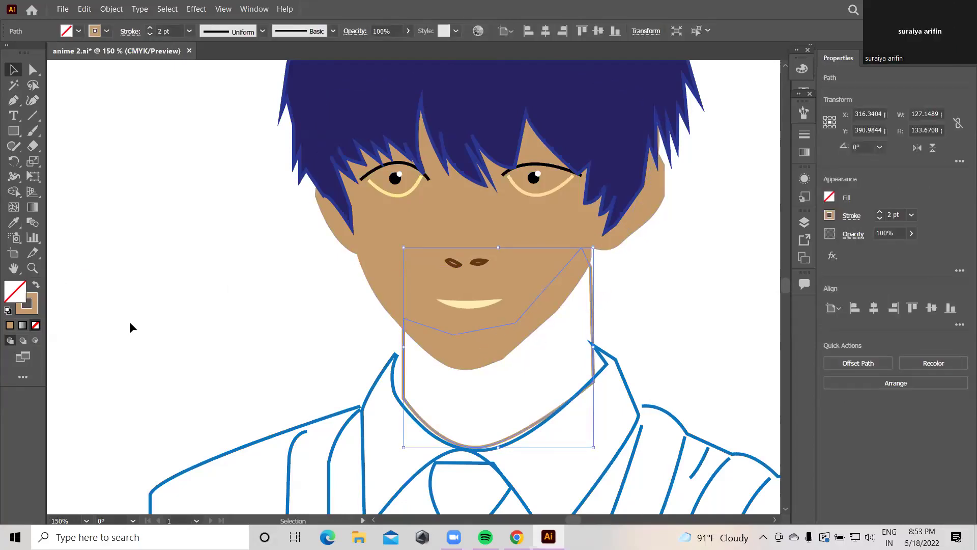
left_click(35, 285)
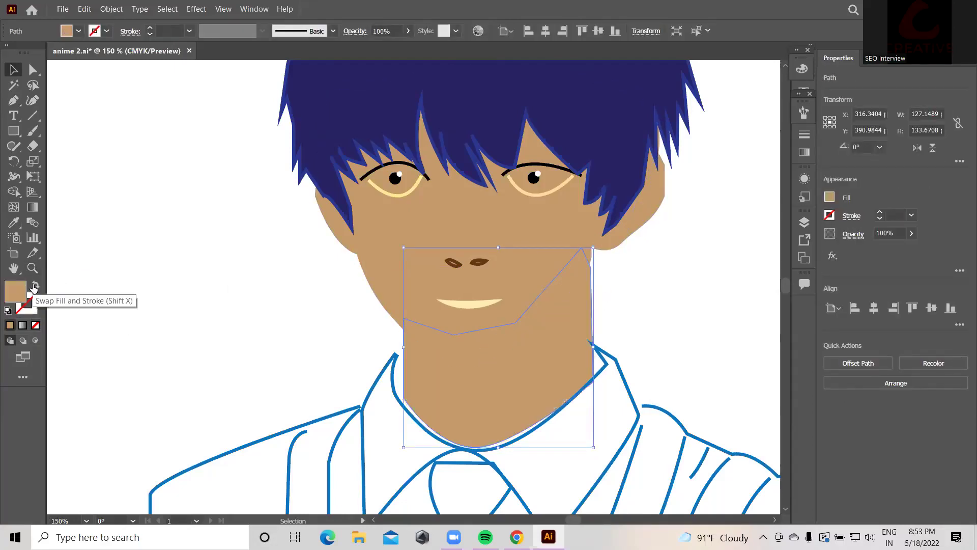
double_click(15, 291)
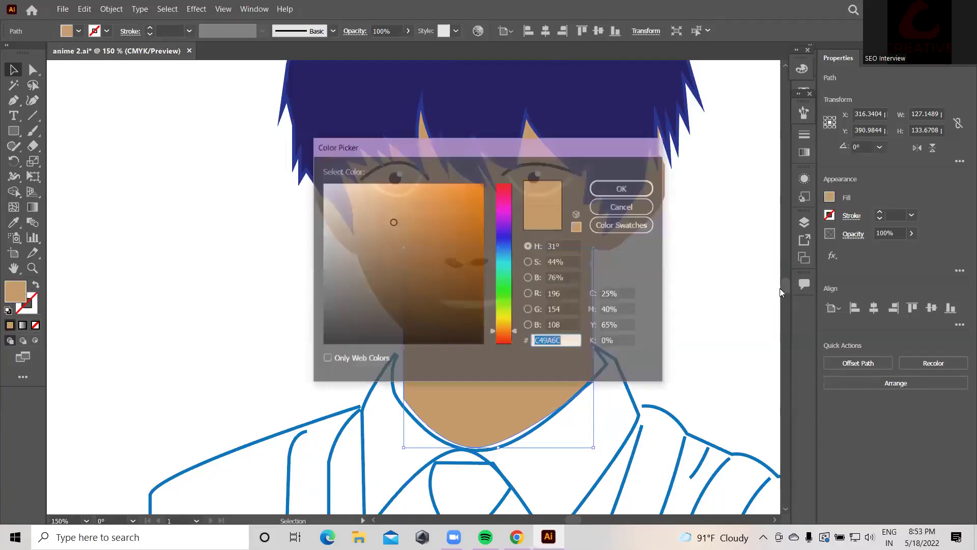
left_click(395, 223)
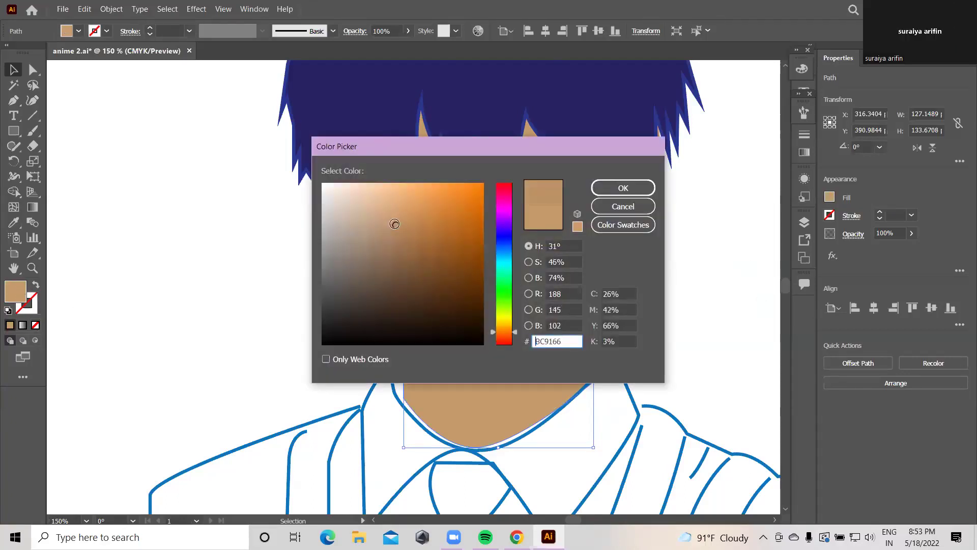
left_click(623, 187)
key("ctrl")
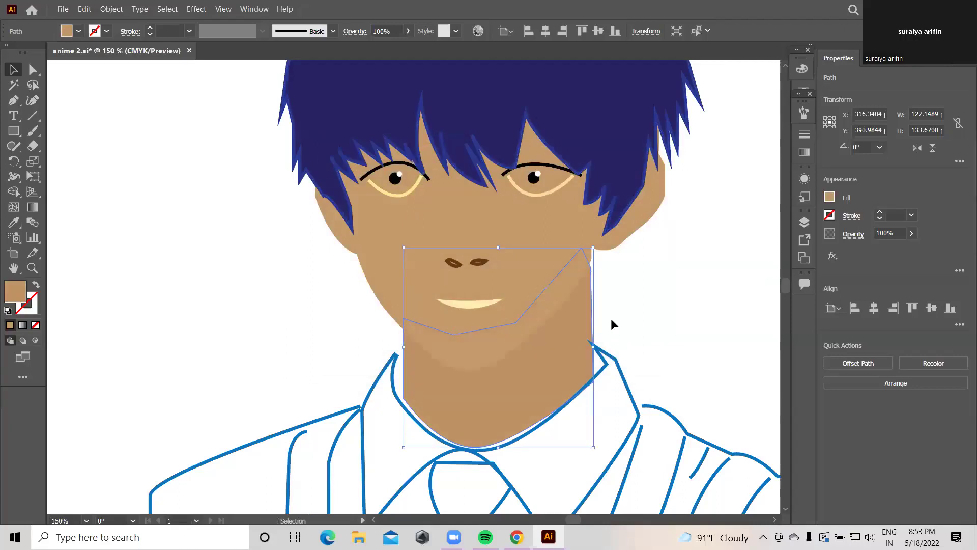
left_click(641, 313)
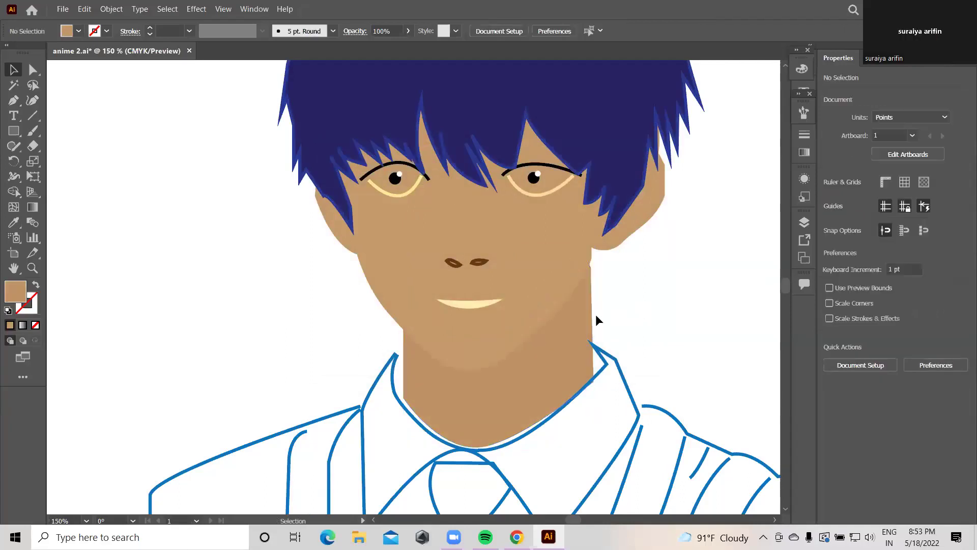
Send the neck shape backward so it sits behind the tan face shape, and deselect everything
left_click(568, 332)
key("ctrl")
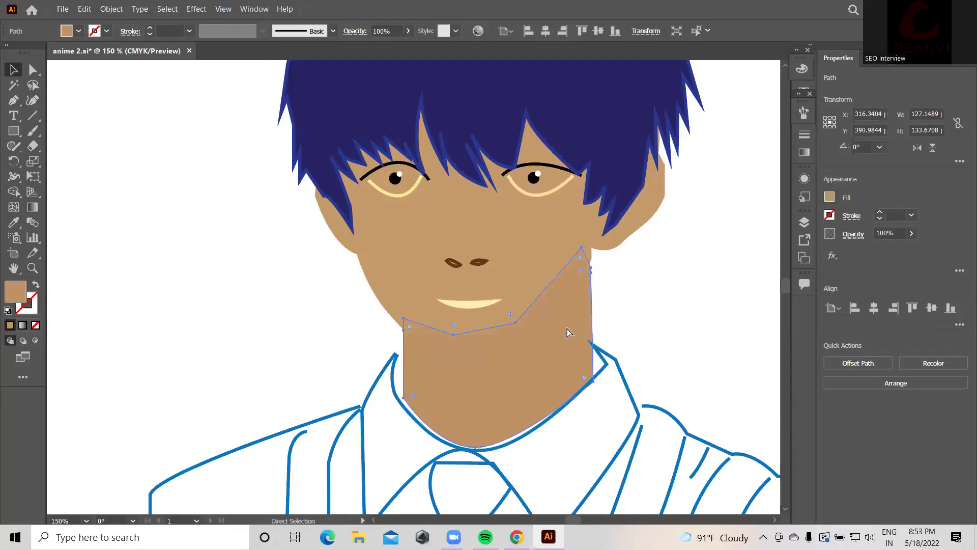
left_click(658, 306)
left_click(558, 231)
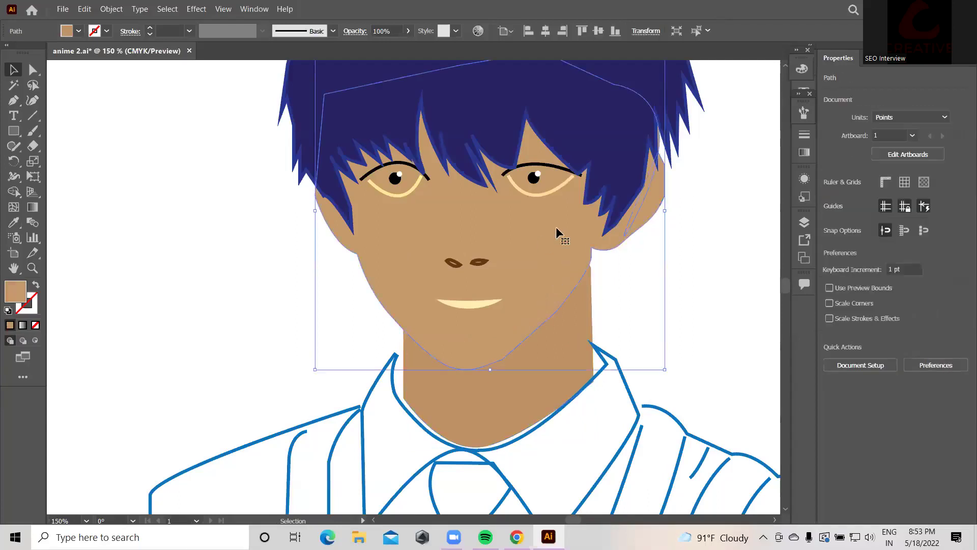
left_click(728, 264)
scroll(662, 269, "down", 3)
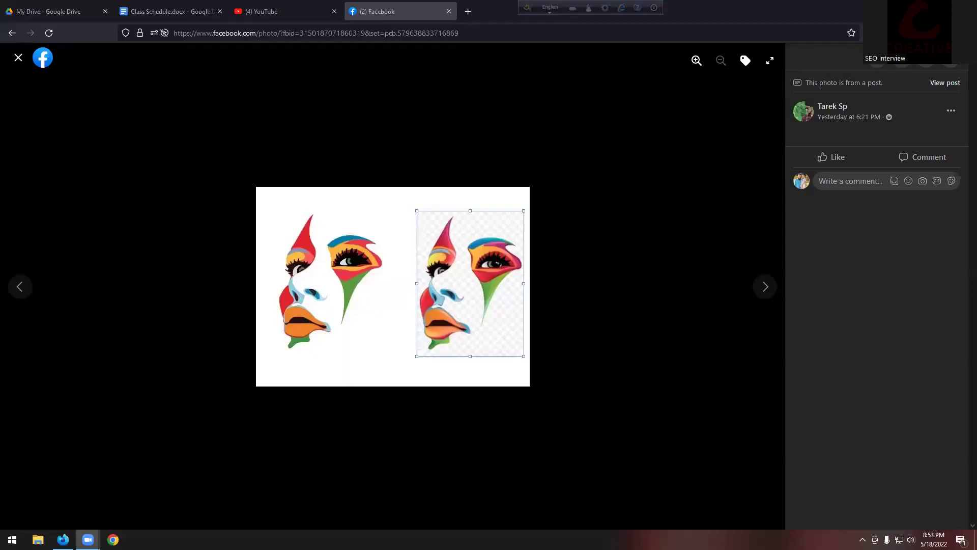
Switch to the Google Drive tab in Firefox and zoom in on the class 05 topics in the course outline PDF
left_click(61, 11)
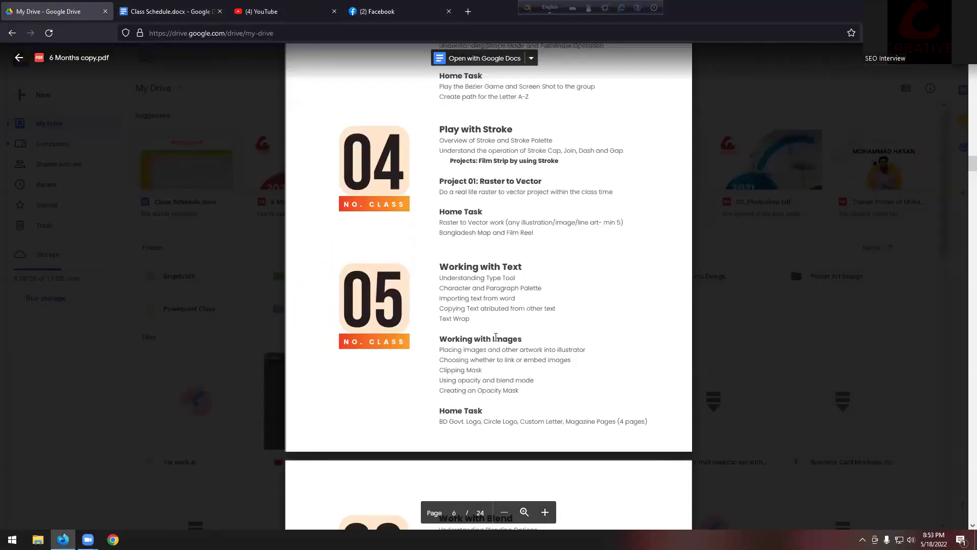
scroll(591, 328, "down", 3)
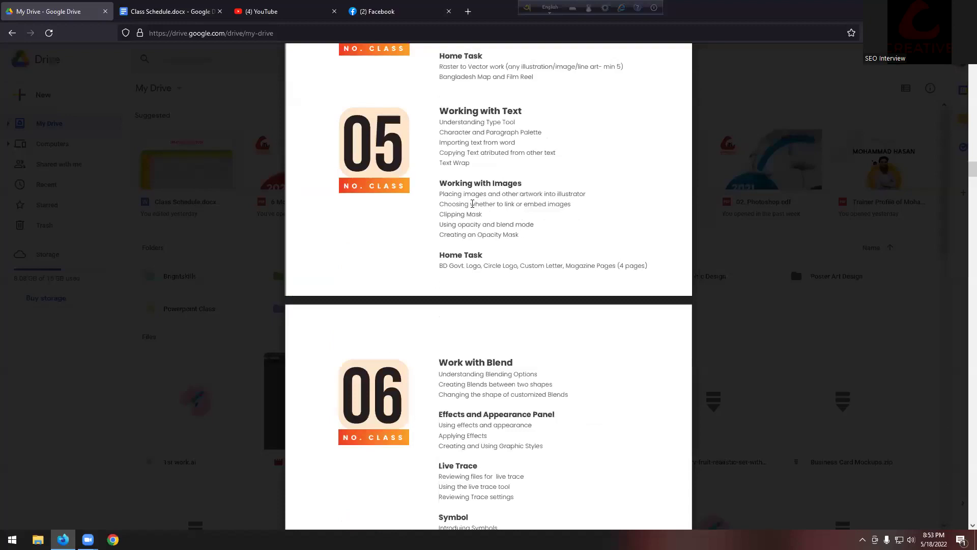
left_click_drag(441, 194, 500, 234)
left_click(503, 216)
scroll(504, 216, "up", 3, "ctrl")
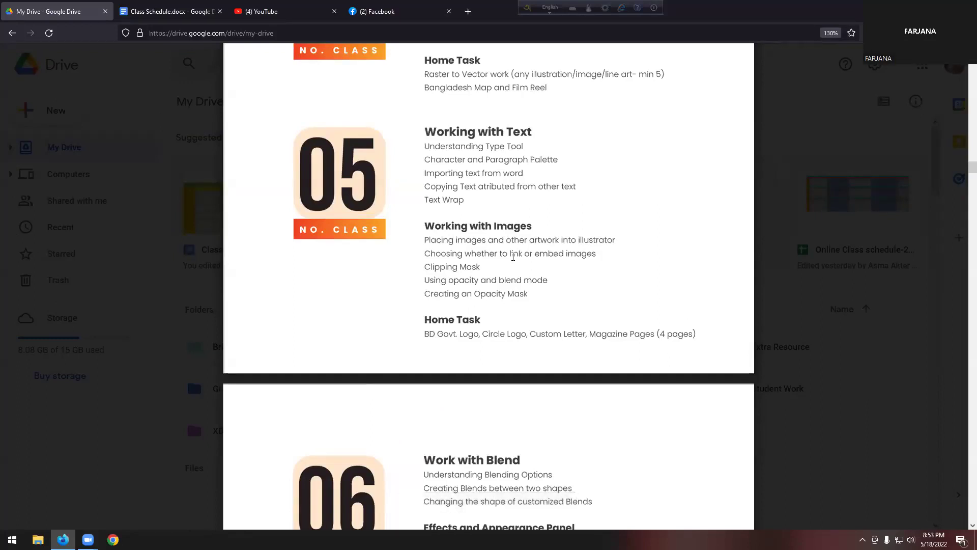
Highlight the "Text Wrap" topic and the "Working with Images" heading in the class 05 outline
left_click_drag(436, 198, 455, 203)
left_click(451, 201)
left_click(455, 204)
left_click_drag(427, 199, 464, 200)
left_click(431, 227)
left_click_drag(430, 227, 527, 228)
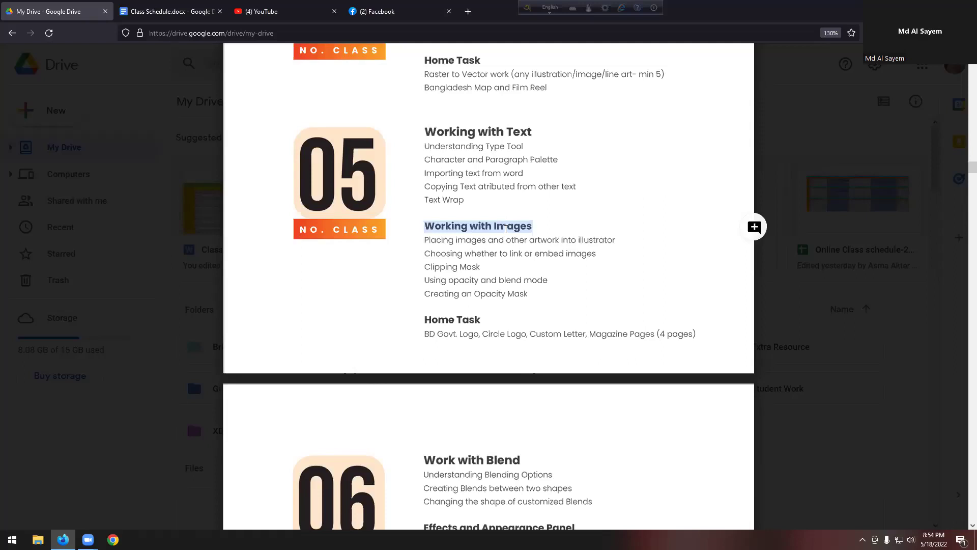
Highlight the "Clipping Mask", "blend mode" and "Opacity Mask" topics under Working with Images
left_click(455, 278)
triple_click(431, 268)
left_click(437, 266)
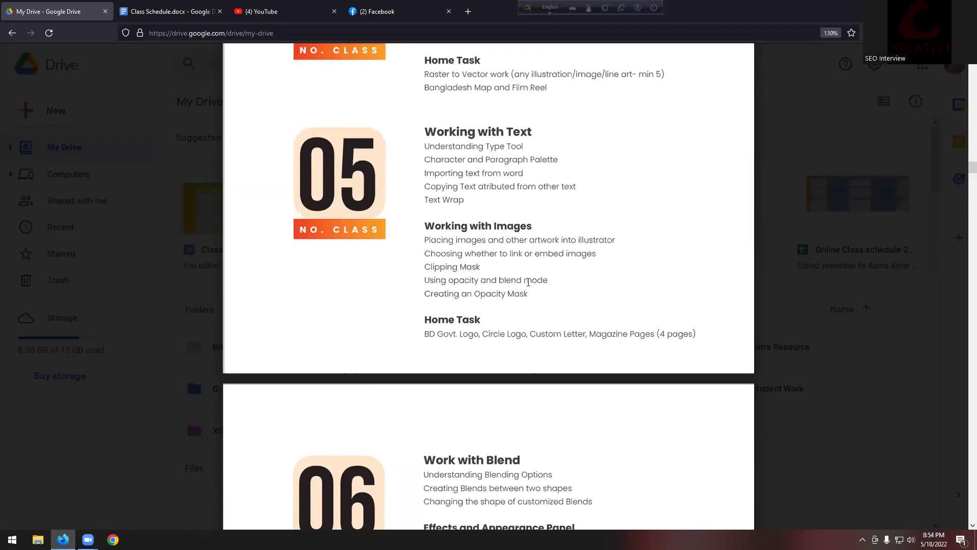
left_click_drag(501, 280, 548, 281)
left_click_drag(476, 296, 563, 296)
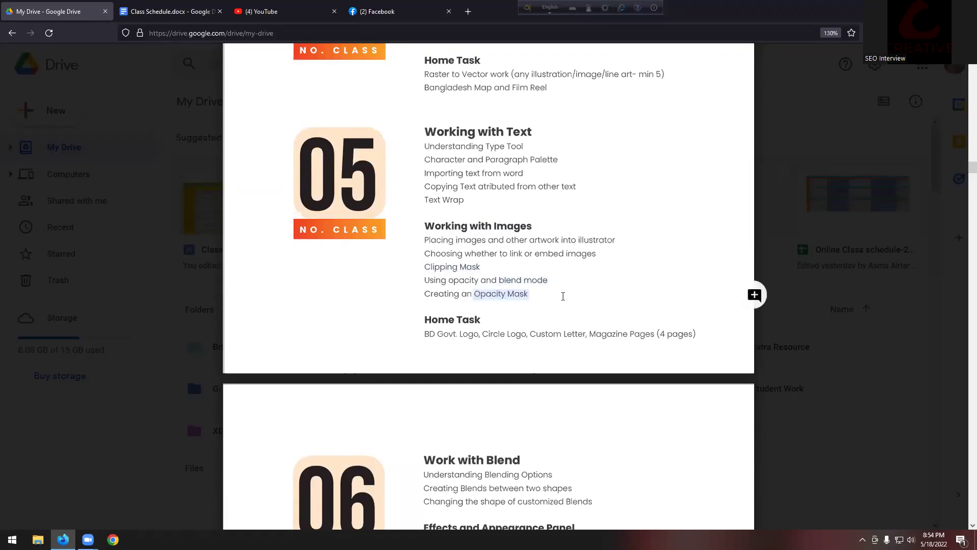
Point out "Text Wrap" and the "Custom Letter" home task by highlighting their text in the class 05 outline
left_click_drag(433, 197, 468, 199)
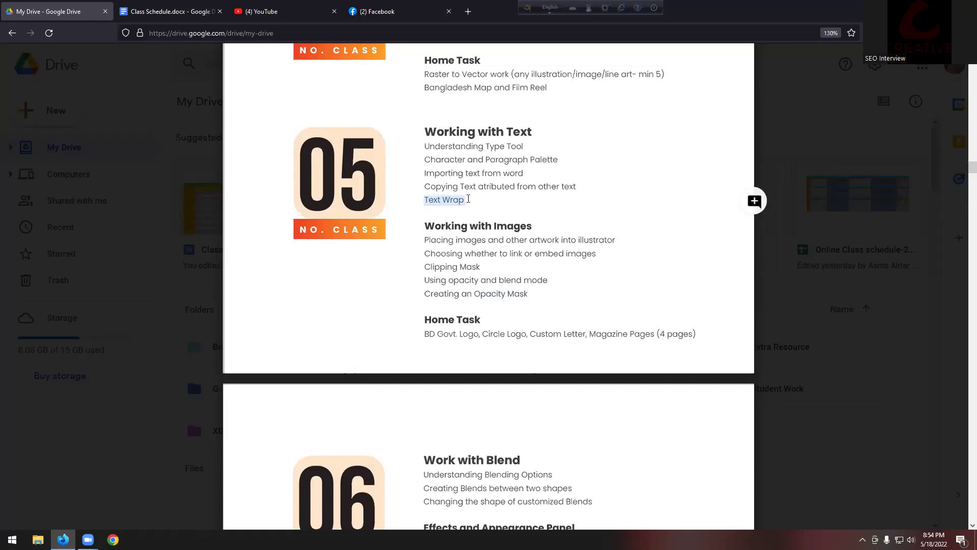
left_click(446, 201)
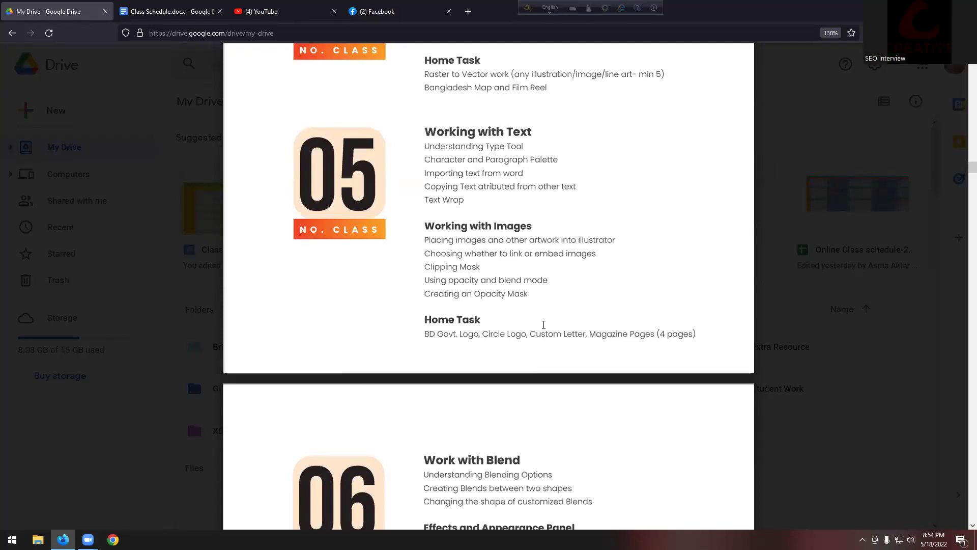
left_click_drag(531, 334, 588, 334)
left_click(563, 321)
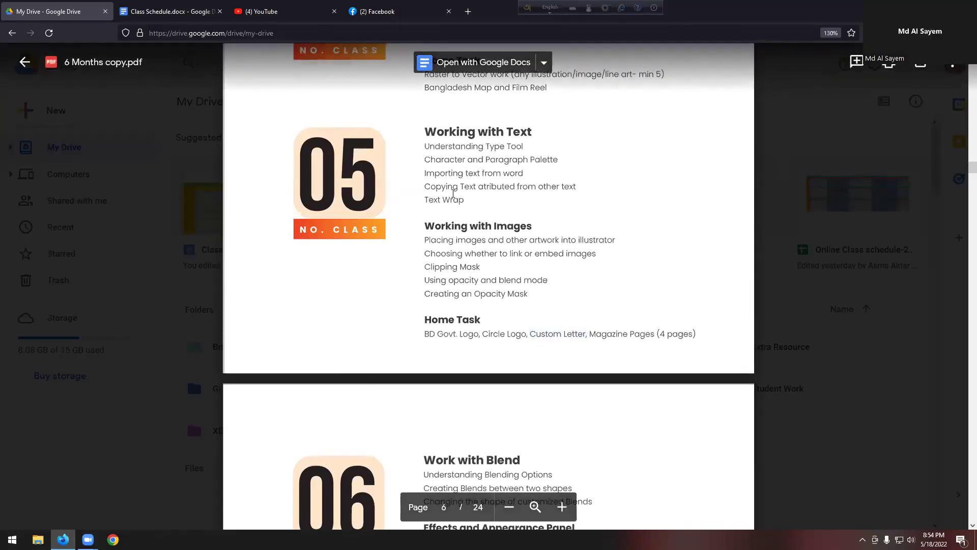
left_click_drag(508, 335, 628, 335)
left_click(559, 321)
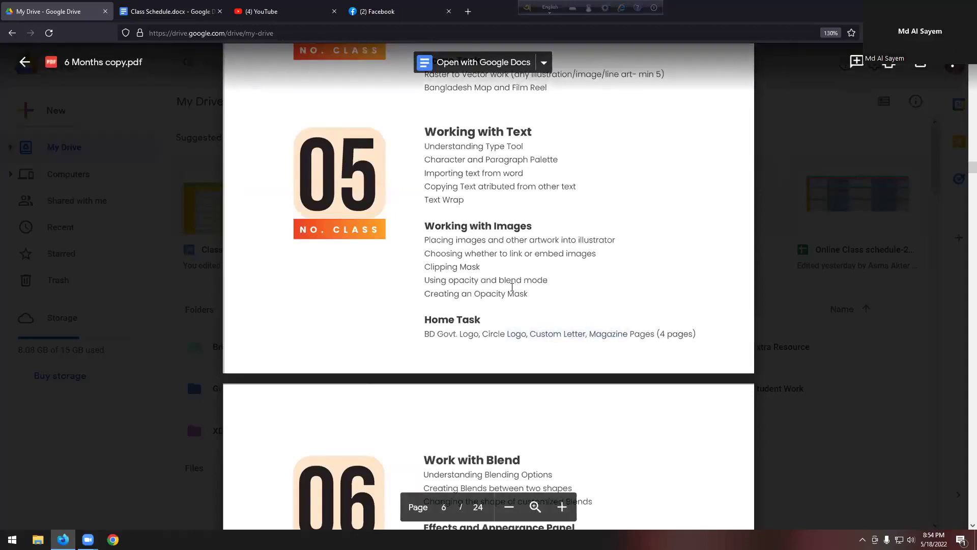
left_click_drag(424, 200, 463, 200)
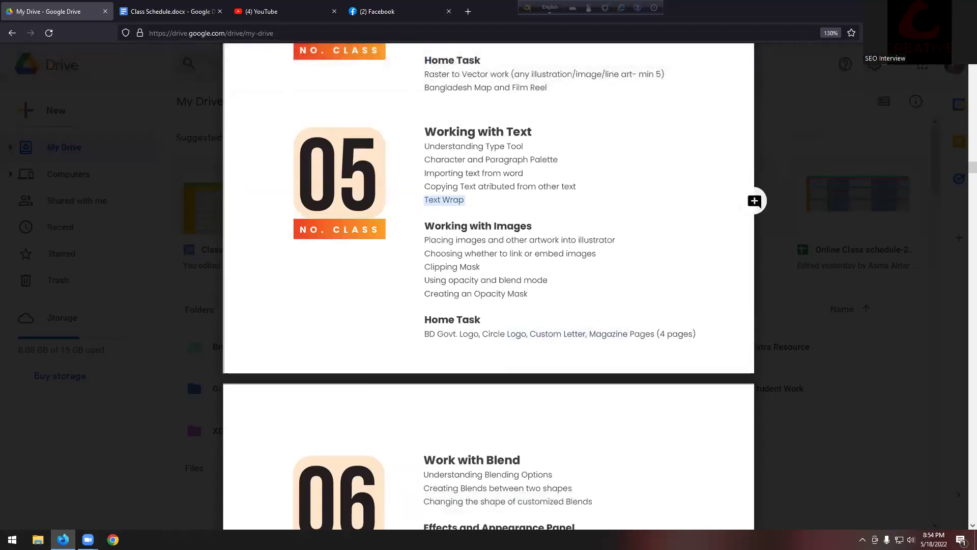
Show the desktop and refresh it twice
key("super+d")
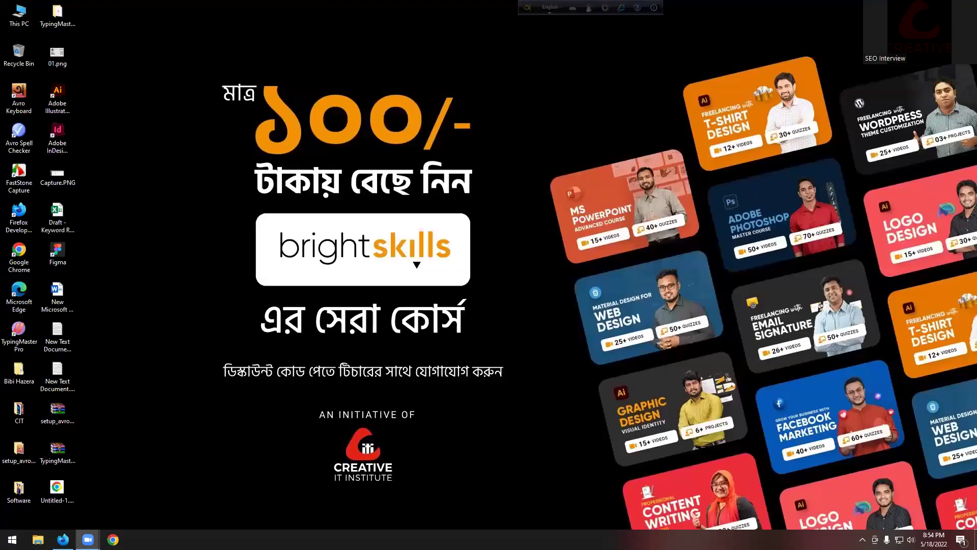
right_click(380, 127)
left_click(422, 156)
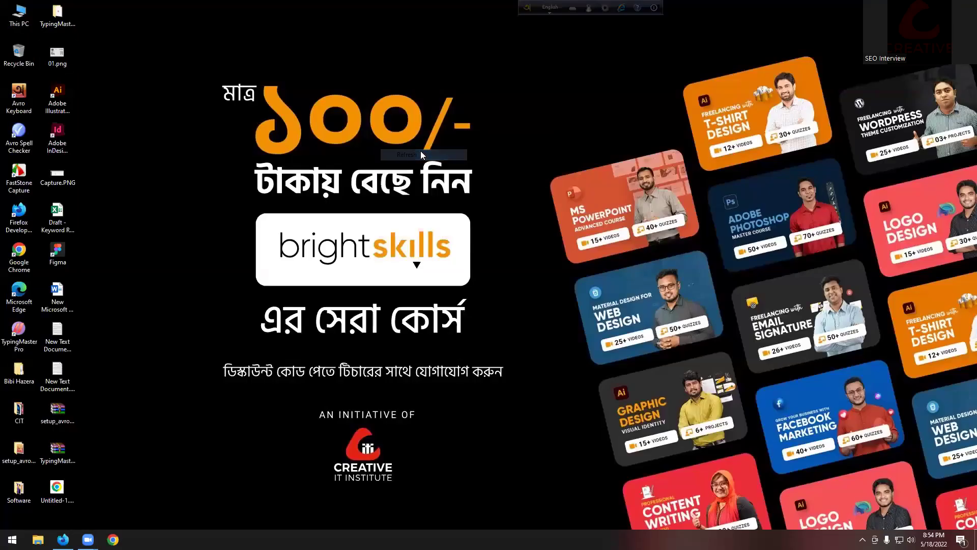
right_click(422, 155)
left_click(442, 181)
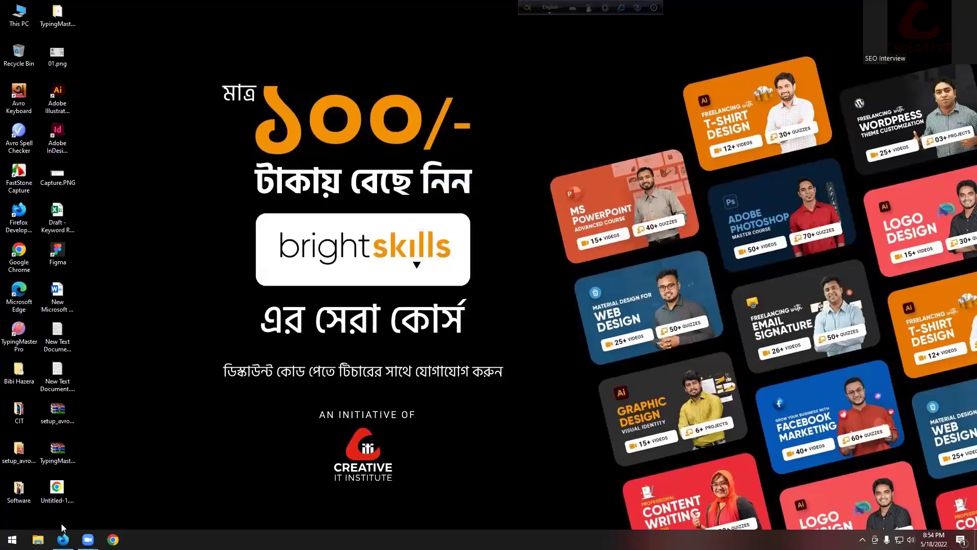
Launch Adobe Illustrator 2021 and cancel the recovery of unsaved documents
left_click(12, 540)
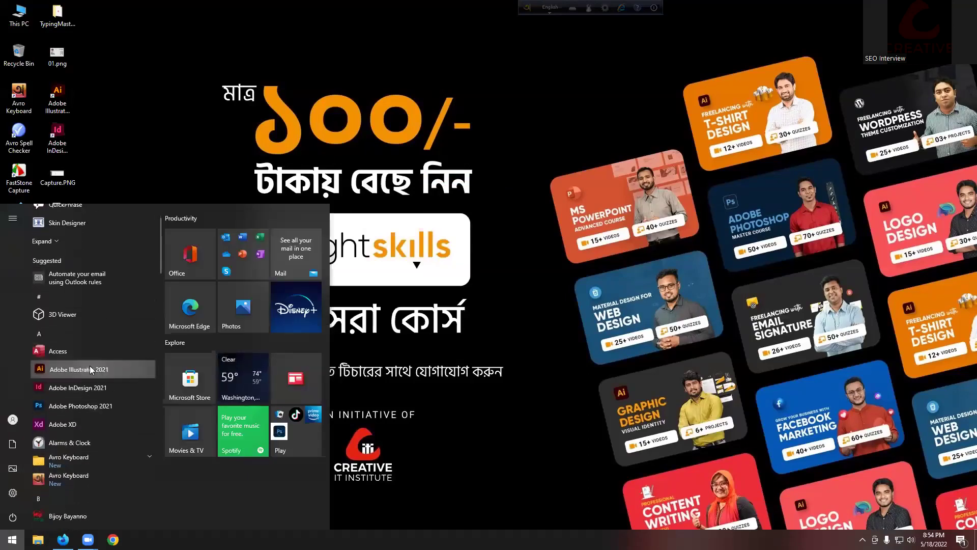
left_click(90, 370)
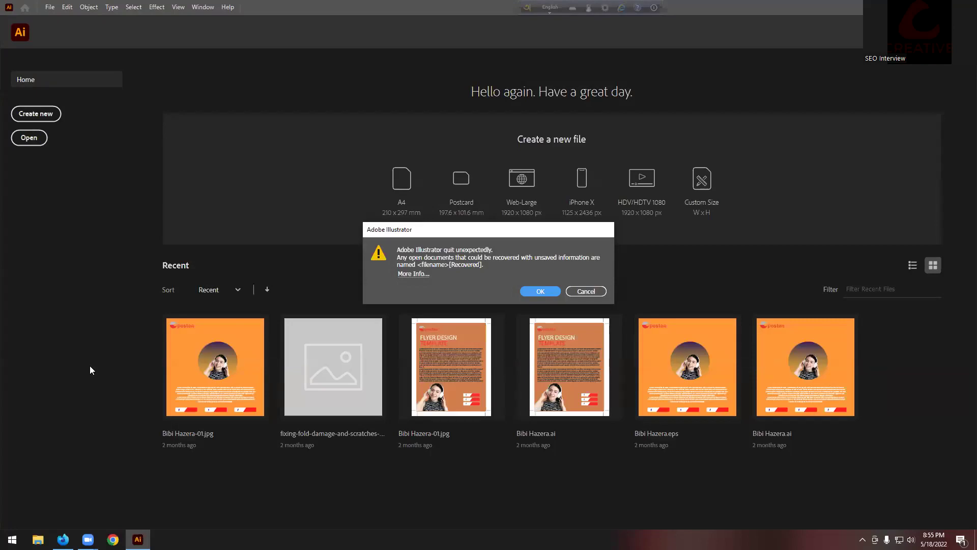
left_click(590, 292)
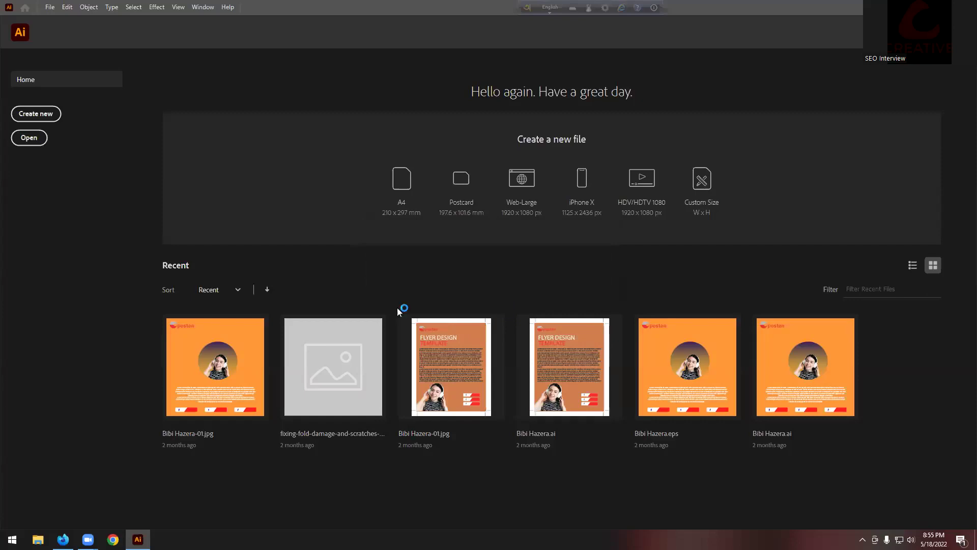
Switch to Firefox and search Google for "magazine design" in a new tab
left_click(63, 539)
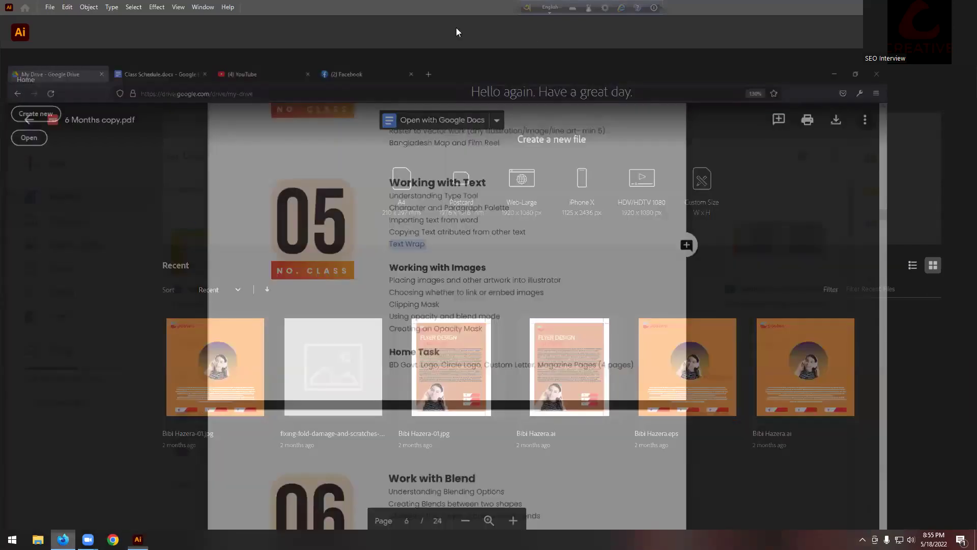
left_click(469, 11)
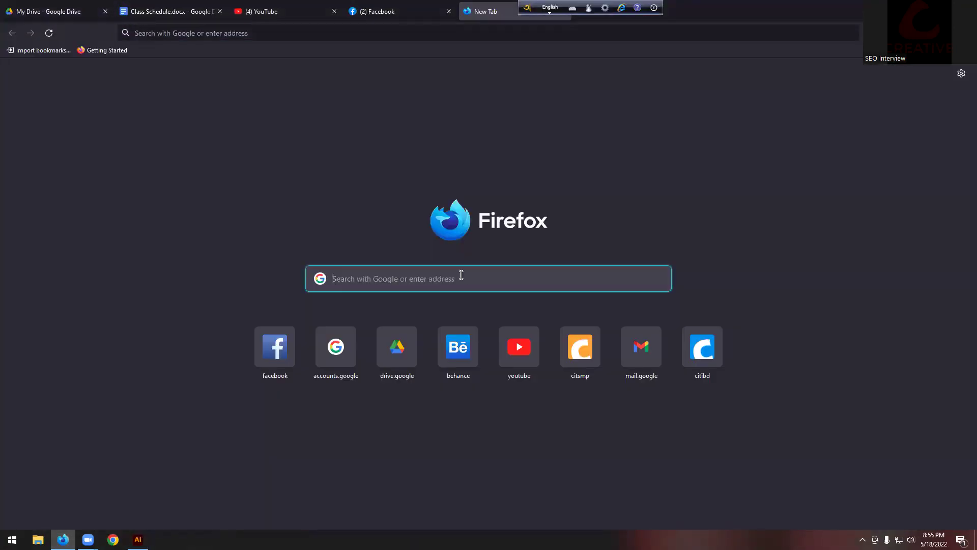
type("magi")
key("BackSpace")
type("azine design")
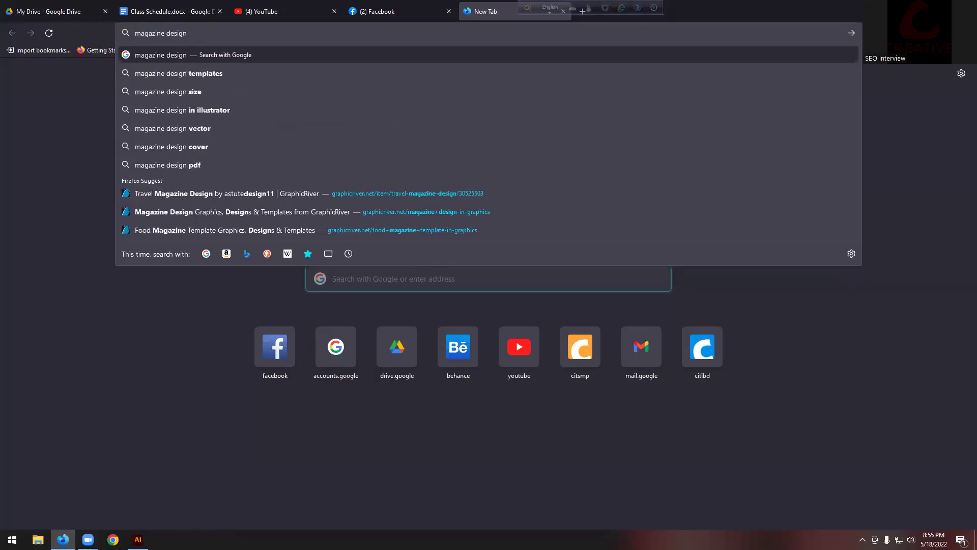
key("Return")
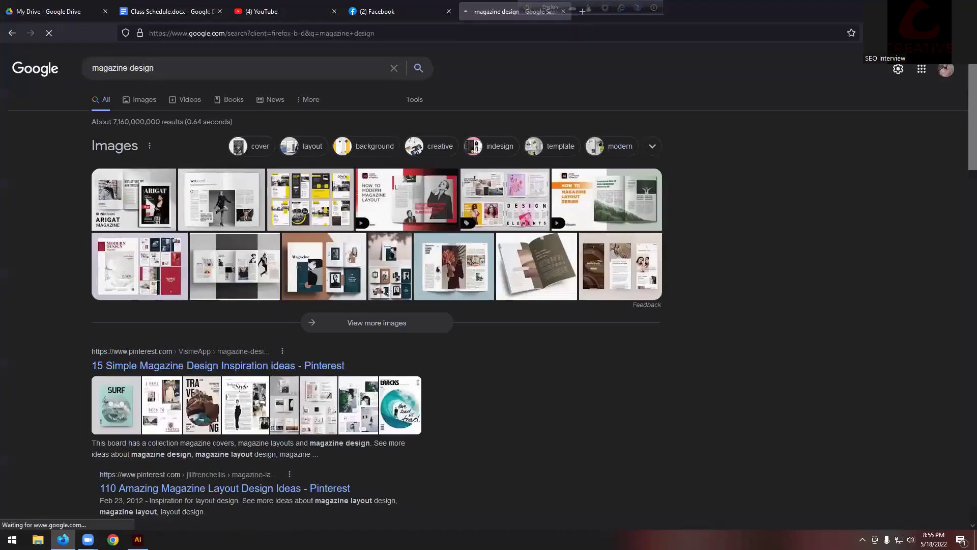
Browse the image results for magazine designs and preview the Inspirationfeed magazine layout collage with its related images
left_click(156, 103)
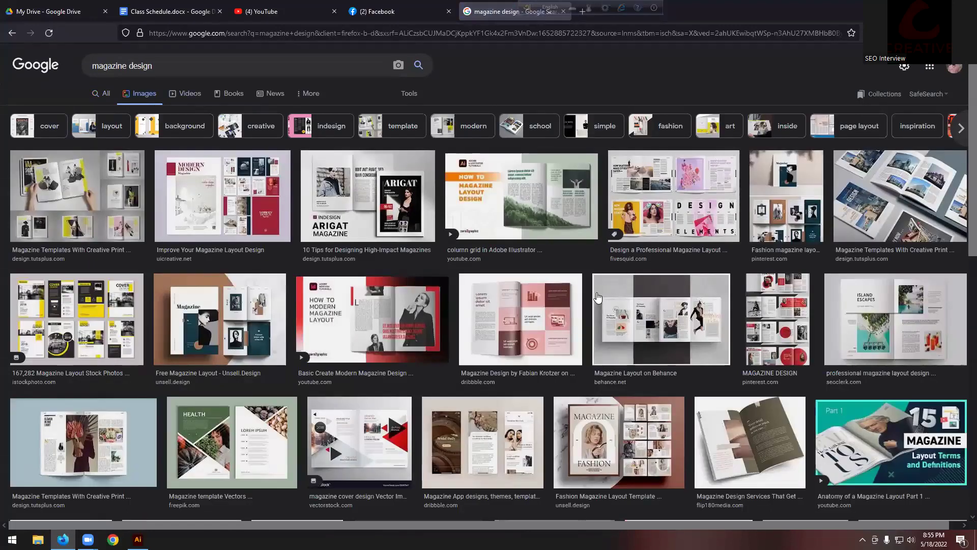
scroll(598, 298, "down", 4)
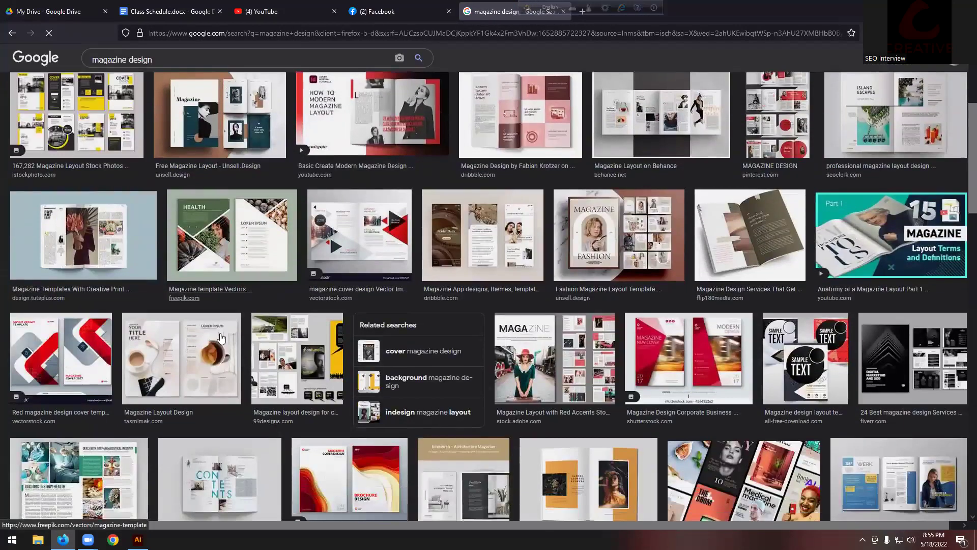
scroll(70, 232, "down", 3)
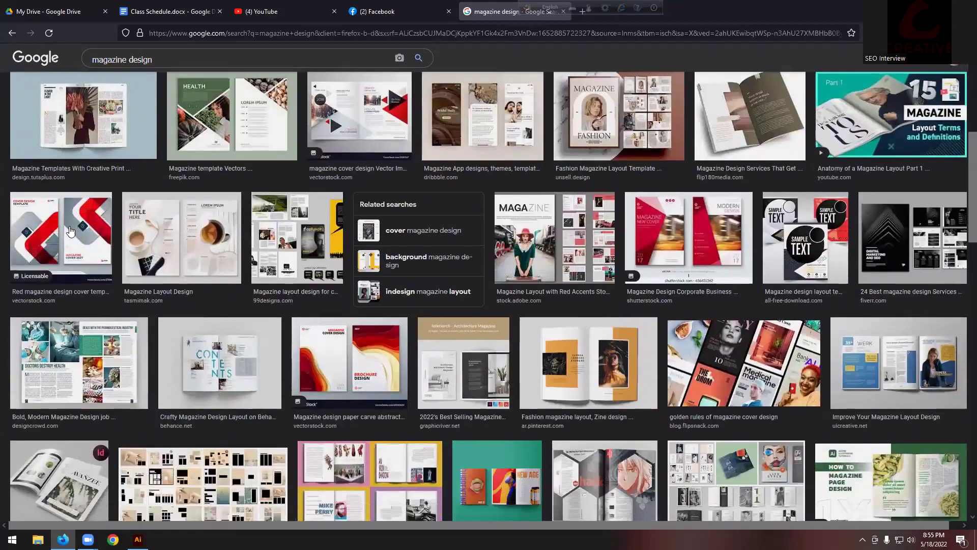
scroll(609, 483, "down", 3)
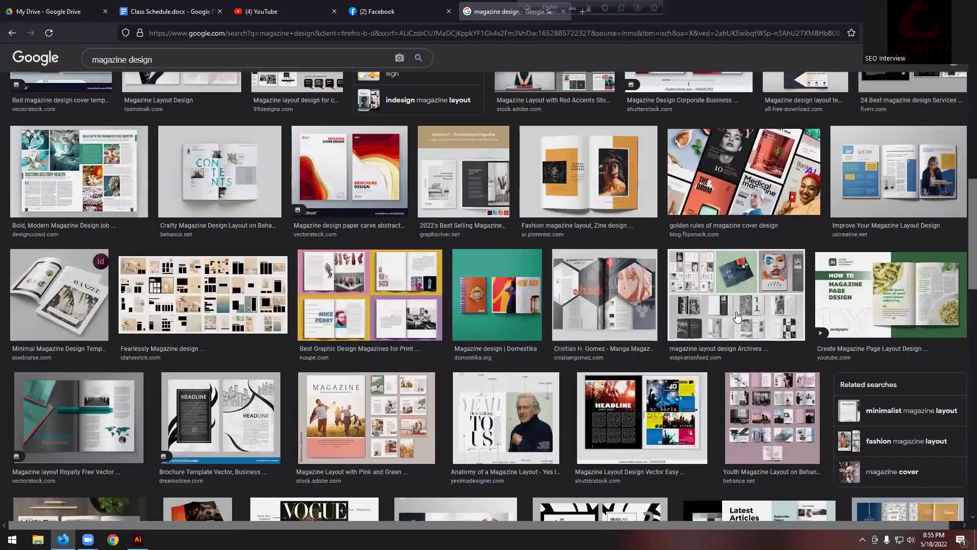
left_click(711, 313)
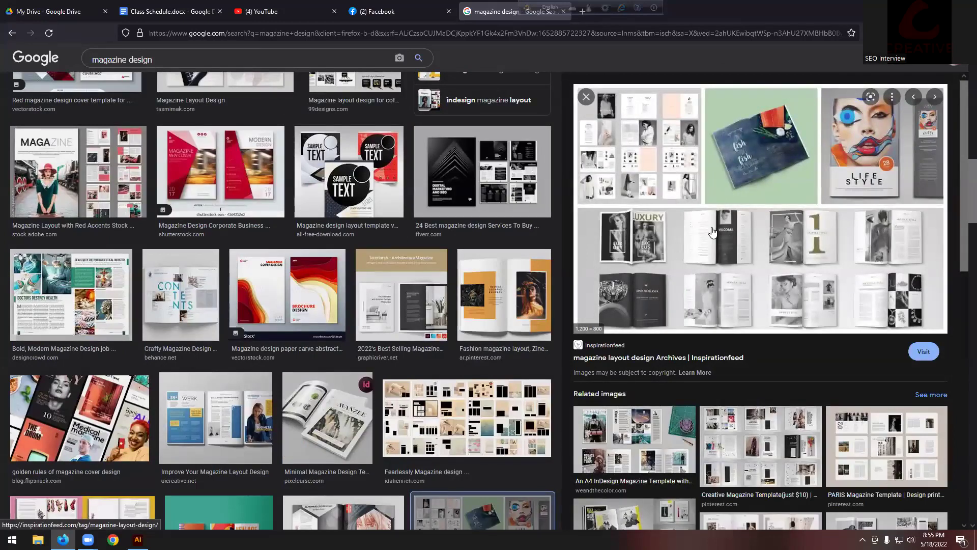
scroll(660, 168, "up", 1)
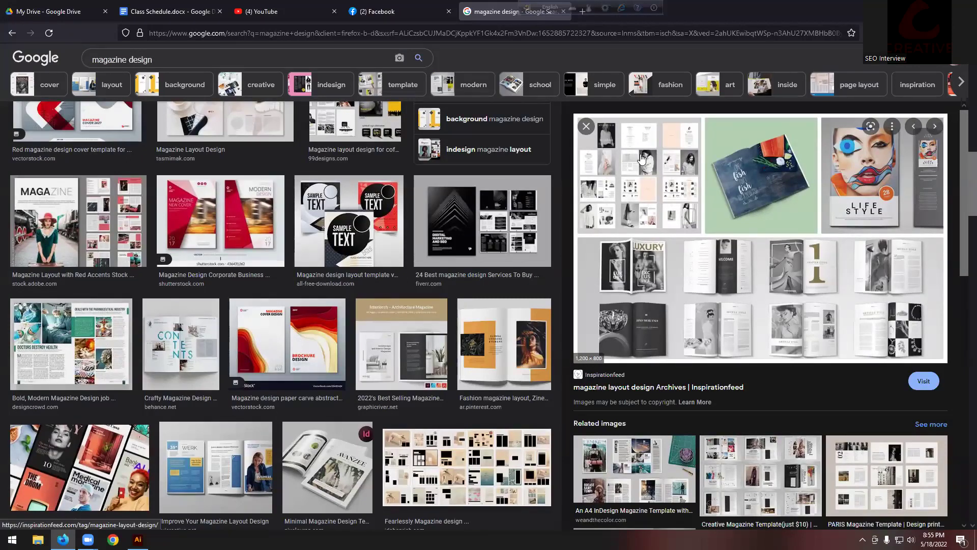
scroll(633, 309, "down", 3)
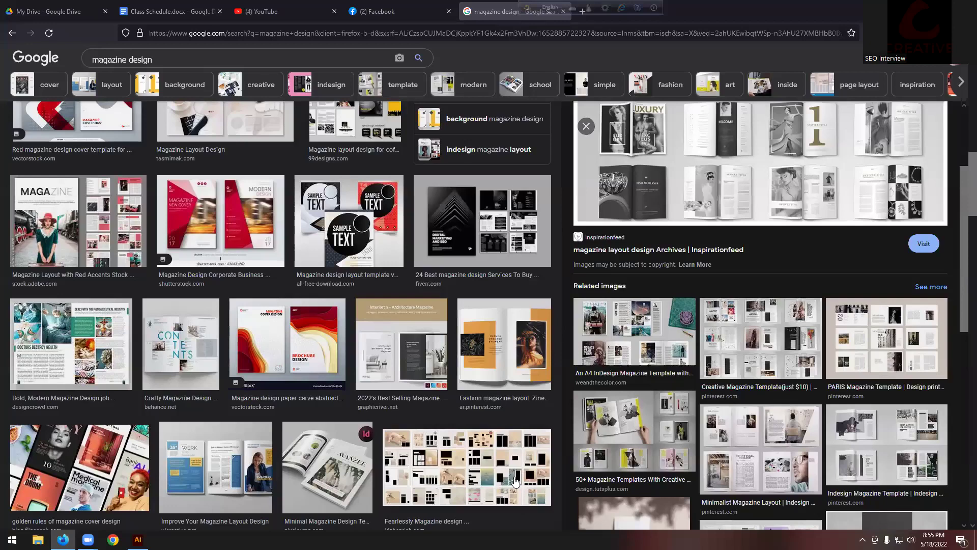
Switch back to Illustrator and create a new 1000 x 1000 px document in RGB color mode
key("alt+Tab")
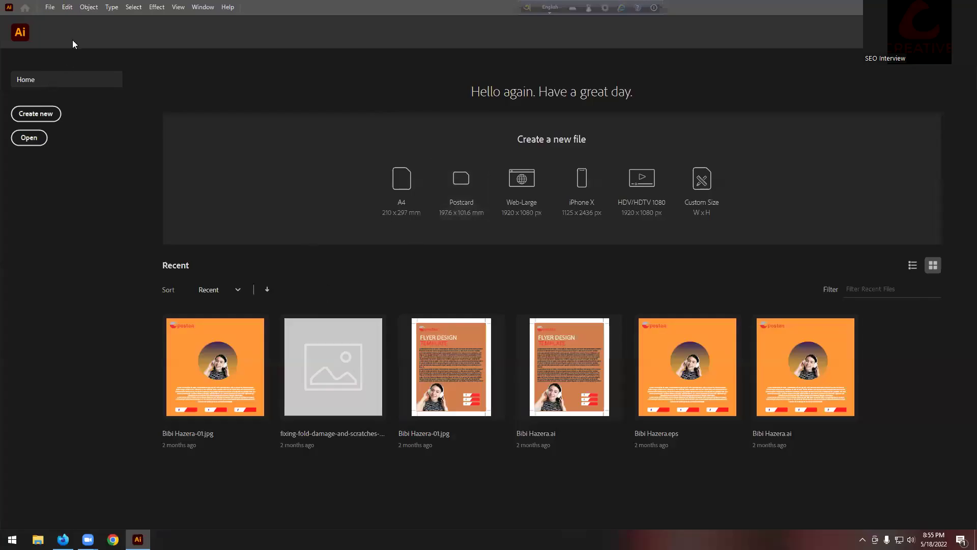
left_click(50, 8)
left_click(68, 22)
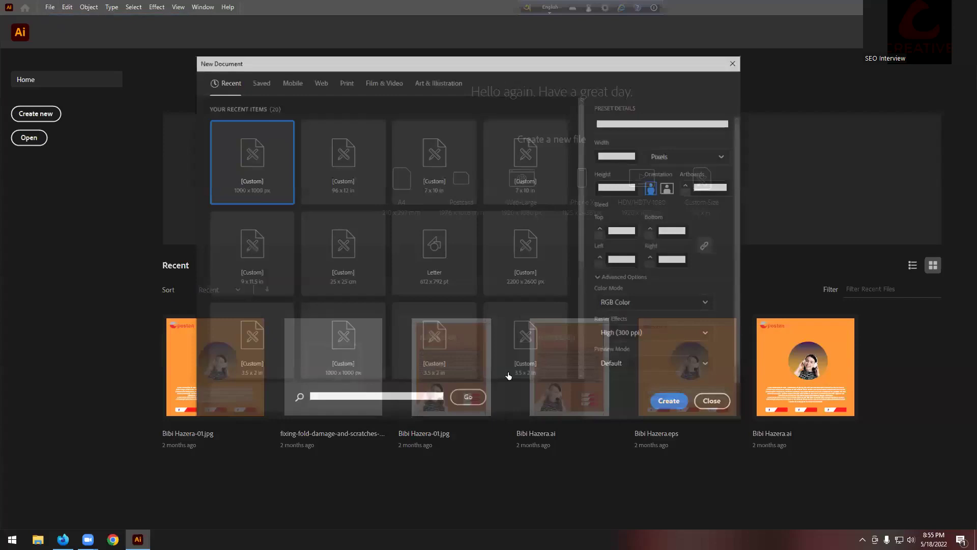
left_click(708, 403)
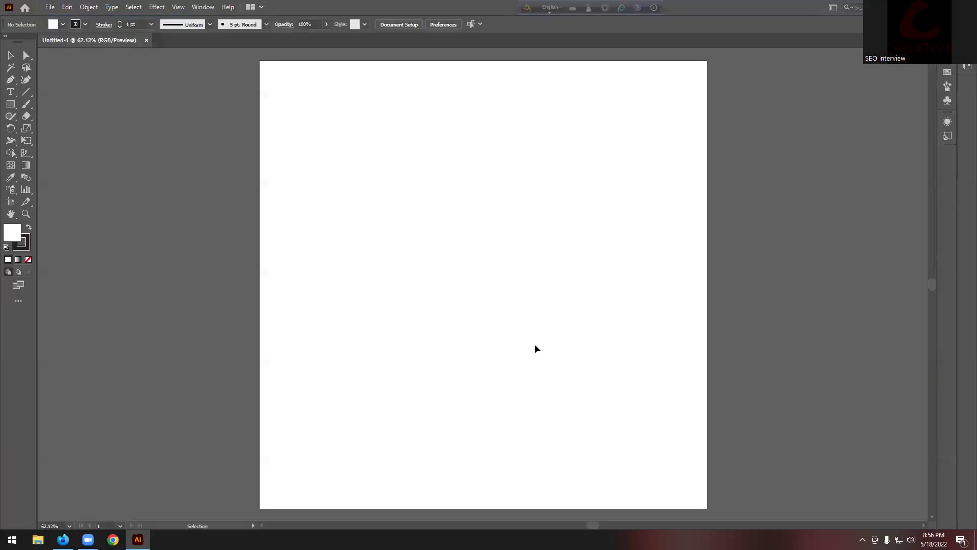
Create an area text box of placeholder text filling most of the artboard and set its font size to 25 pt
left_click(10, 93)
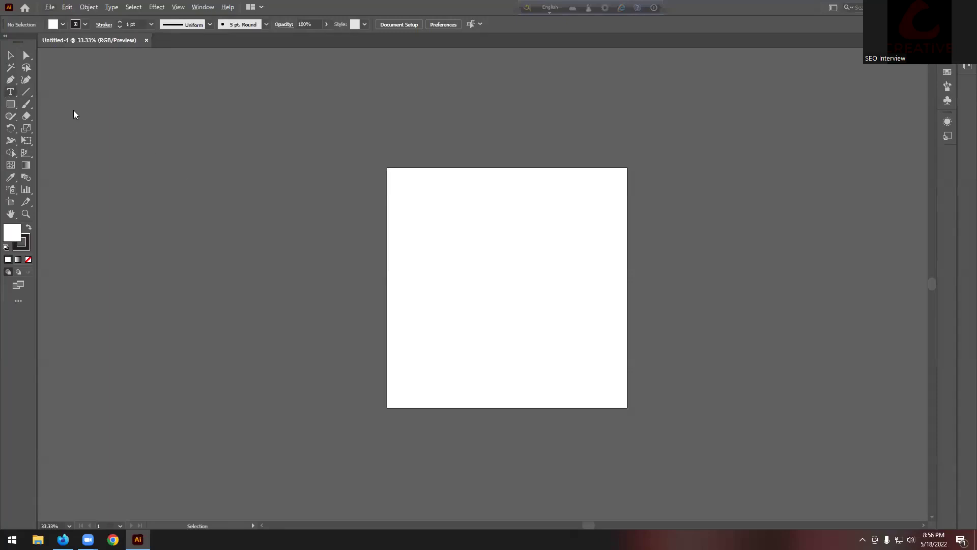
left_click_drag(412, 198, 603, 387)
left_click(472, 22)
left_click(472, 22)
left_click(473, 23)
left_click(472, 22)
left_click(472, 22)
left_click(472, 22)
left_click(472, 23)
left_click(472, 22)
left_click(472, 22)
left_click(473, 23)
left_click(473, 22)
left_click(472, 23)
left_click(473, 22)
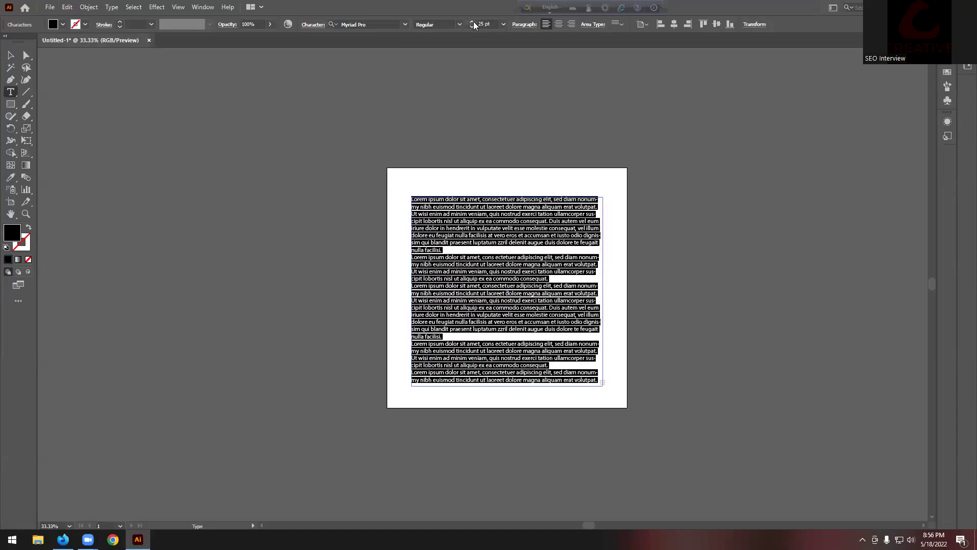
left_click(560, 345)
key("Escape")
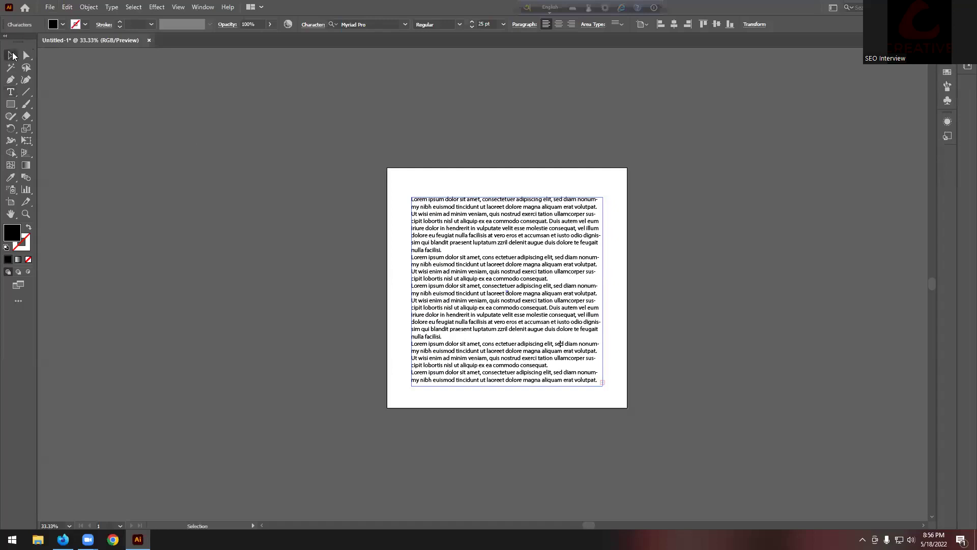
left_click(624, 225)
scroll(522, 287, "up", 1)
scroll(405, 259, "down", 1)
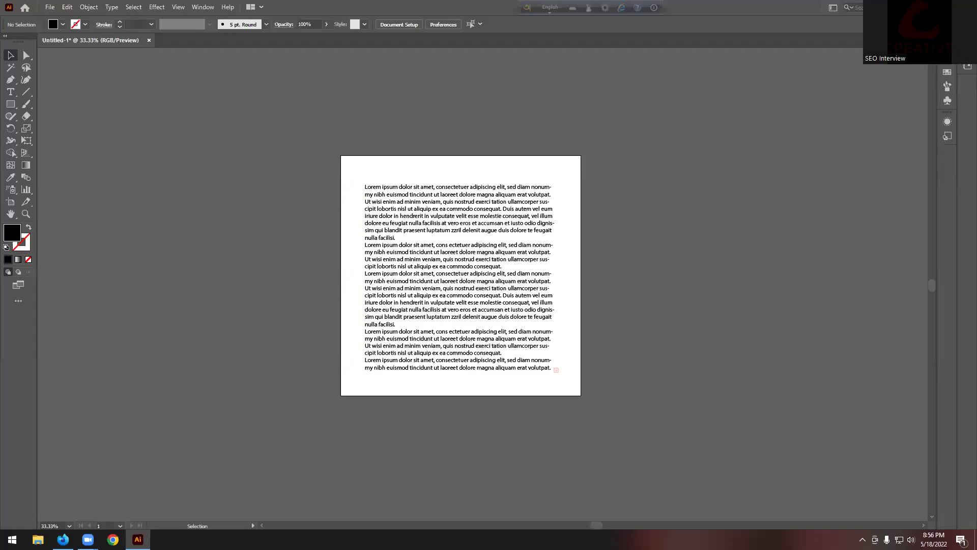
key("super+d")
right_click(467, 100)
left_click(489, 124)
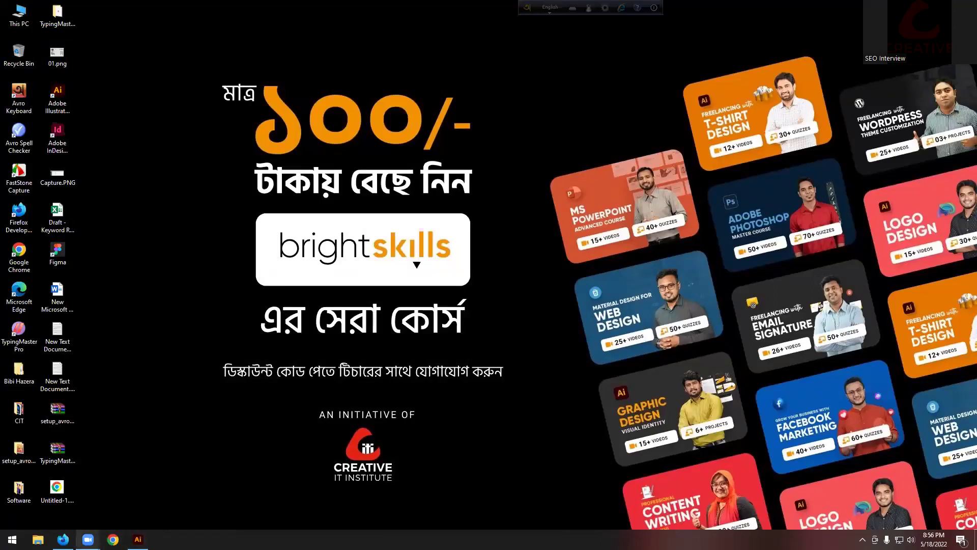
Switch to Firefox and search Google for "man transparent image" in a new tab
left_click(62, 539)
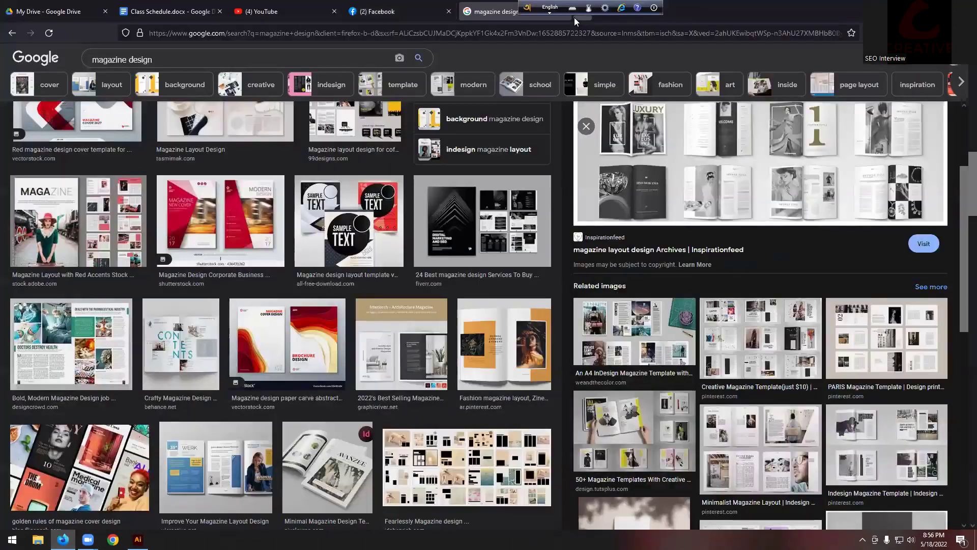
left_click(574, 18)
left_click(443, 287)
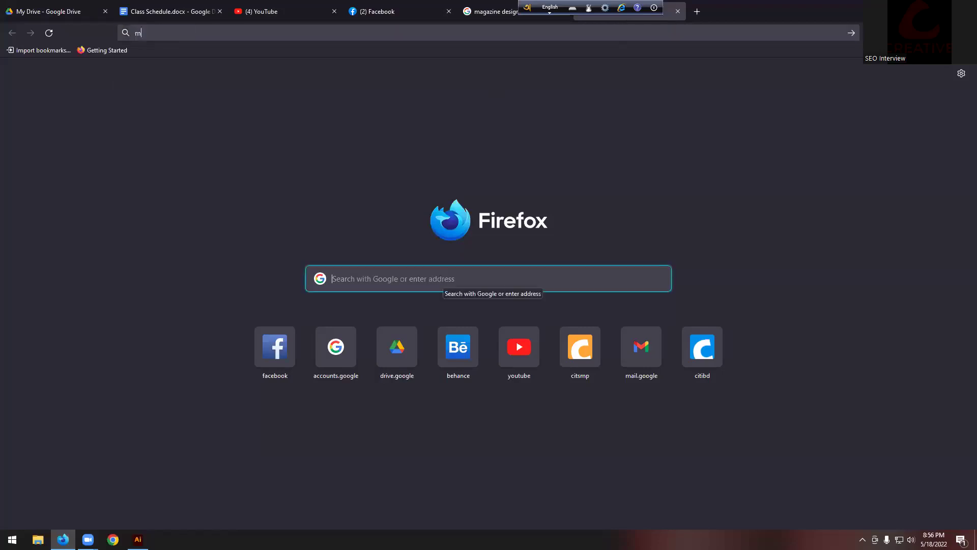
type("man")
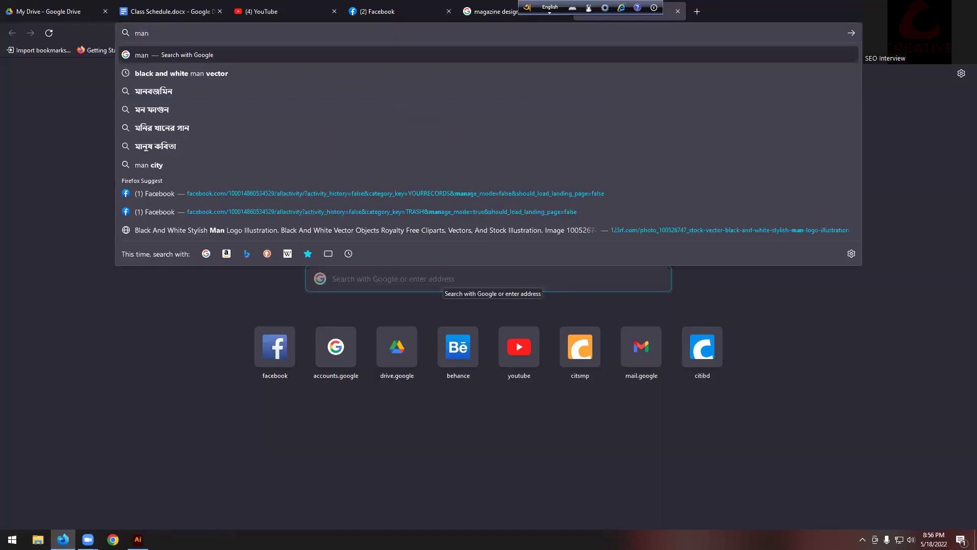
type(" tran")
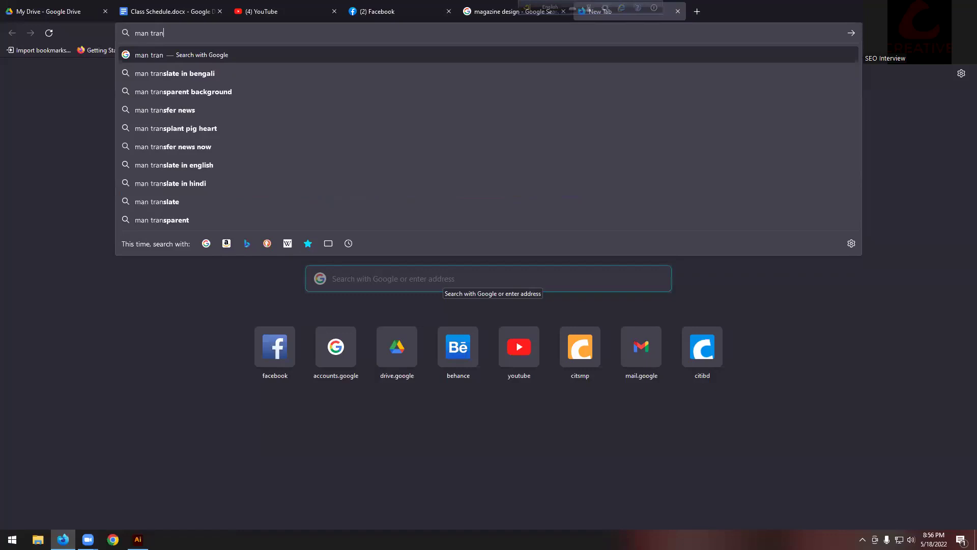
key("Down")
key("Down")
key("BackSpace")
key("BackSpace")
key("BackSpace")
key("BackSpace")
key("BackSpace")
key("BackSpace")
key("BackSpace")
key("BackSpace")
key("BackSpace")
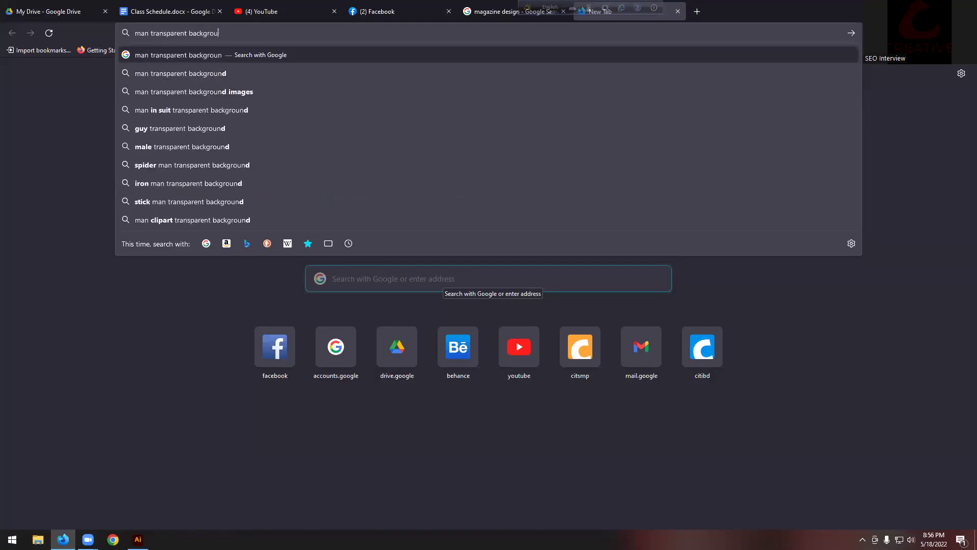
type("image")
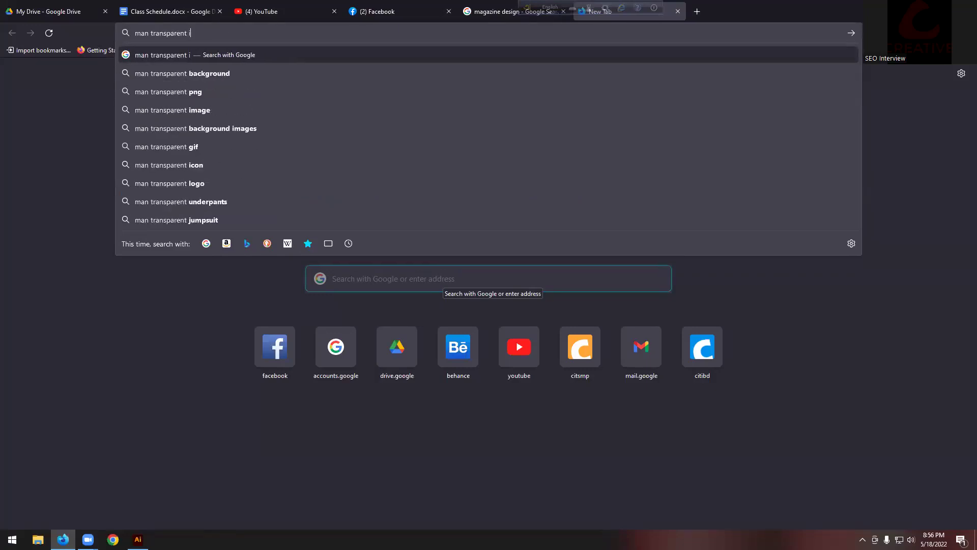
key("Return")
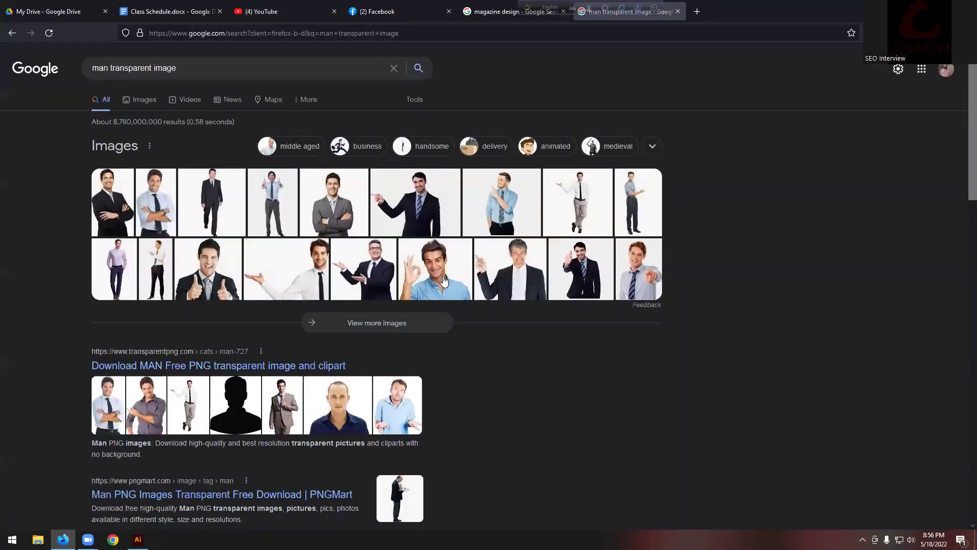
Preview the first image result, the man in a dark suit, and save it to the Desktop as Man-Transparent.png
left_click(125, 214)
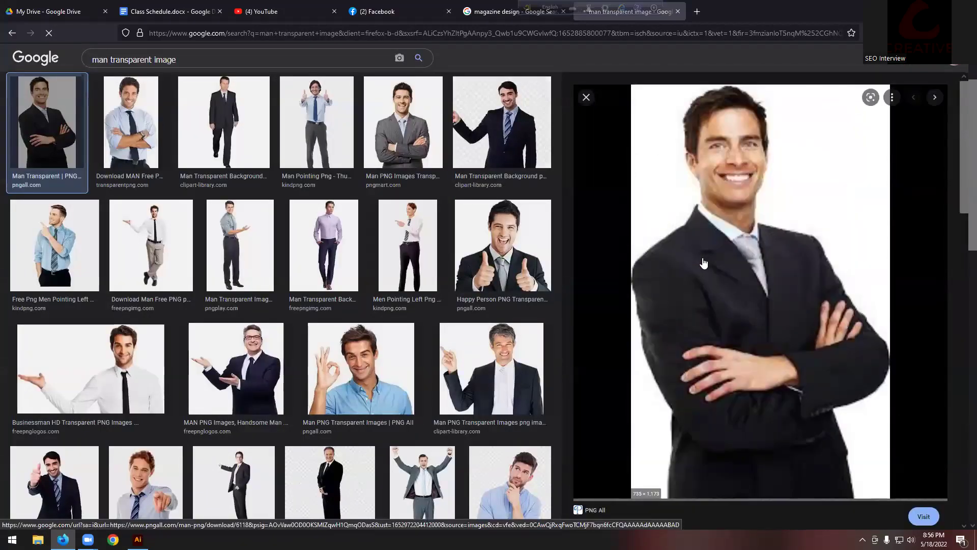
right_click(704, 241)
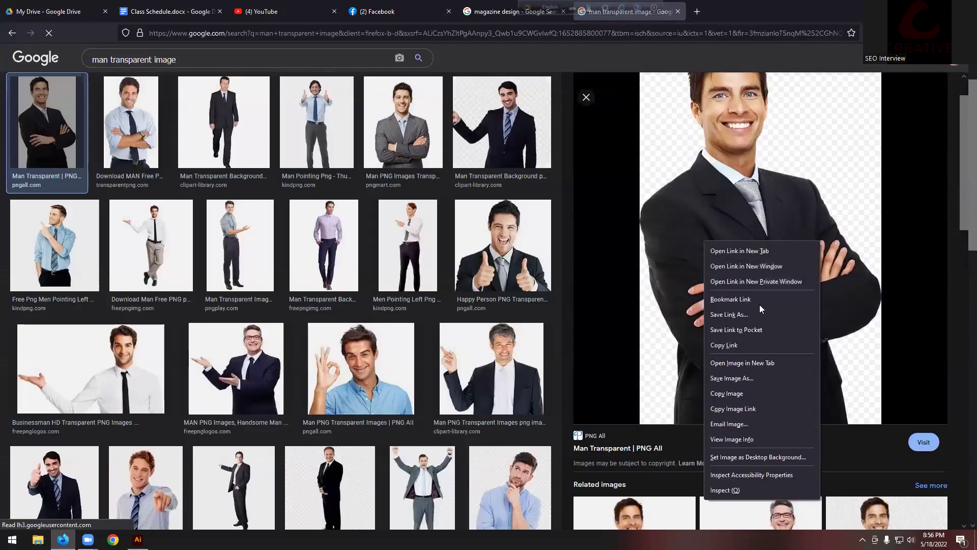
left_click(736, 379)
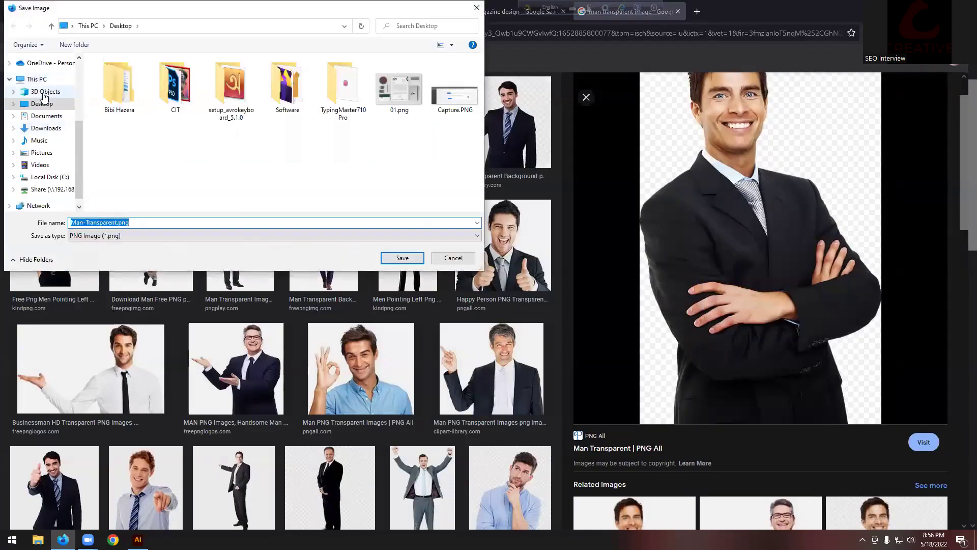
left_click(409, 261)
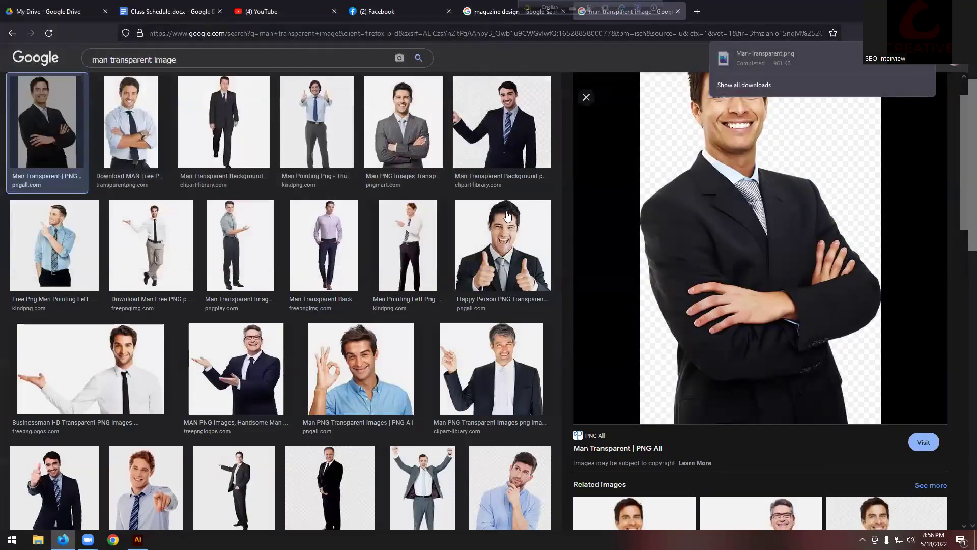
Bring Man-Transparent.png from the desktop into the Illustrator document and embed it
key("super+d")
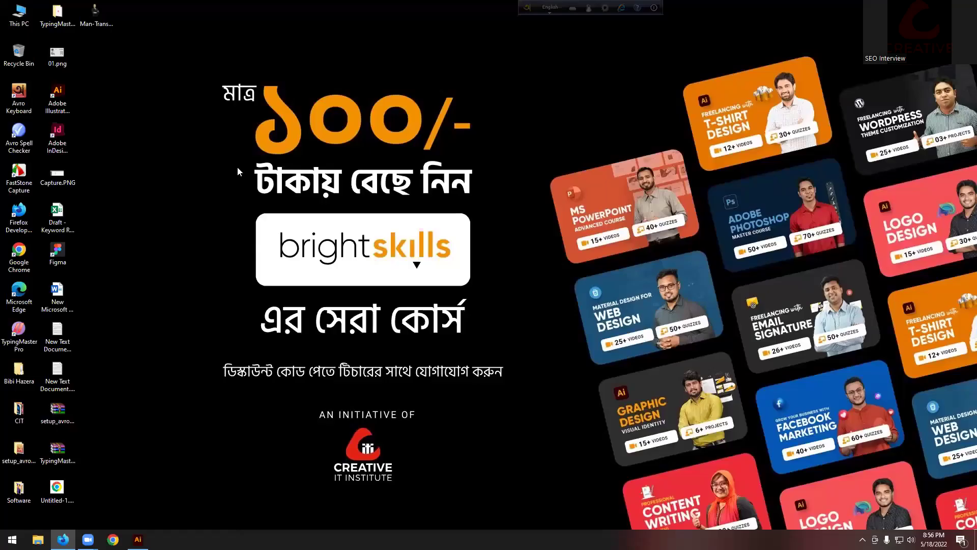
right_click(238, 168)
left_click(278, 198)
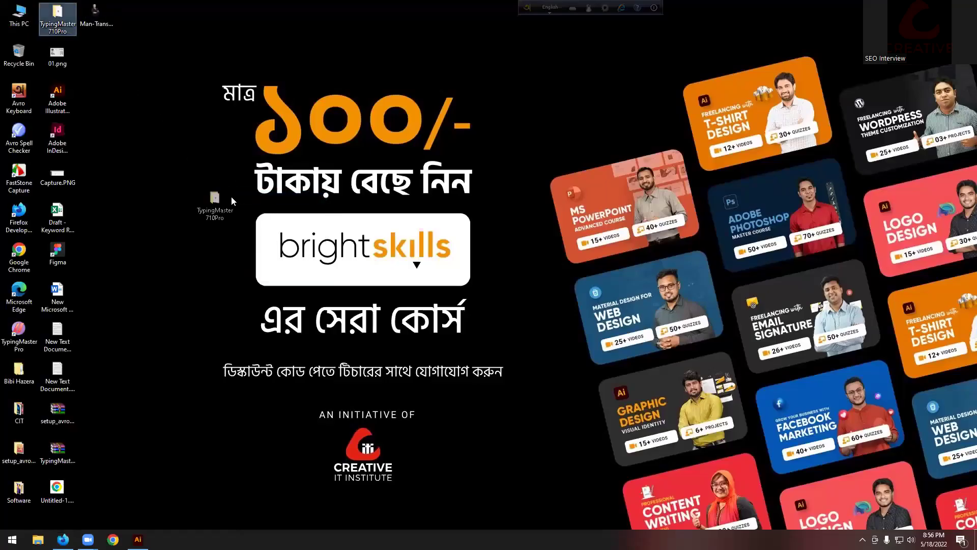
left_click_drag(97, 15, 275, 267)
left_click(187, 27)
Position the man image over the middle of the text block and scale it to about 401 x 640 px
left_click_drag(236, 238, 462, 278)
left_click_drag(487, 165, 486, 252)
left_click_drag(464, 323, 466, 303)
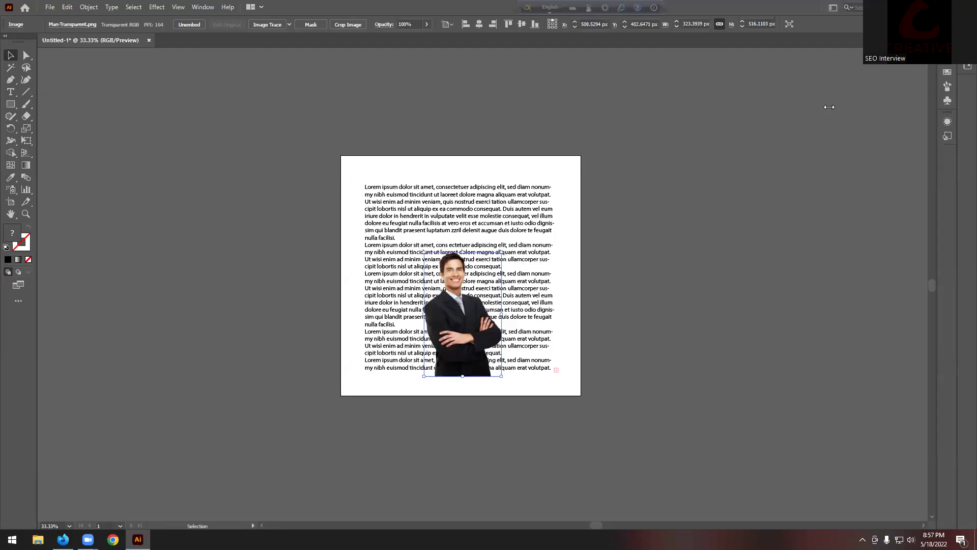
scroll(466, 312, "up", 2)
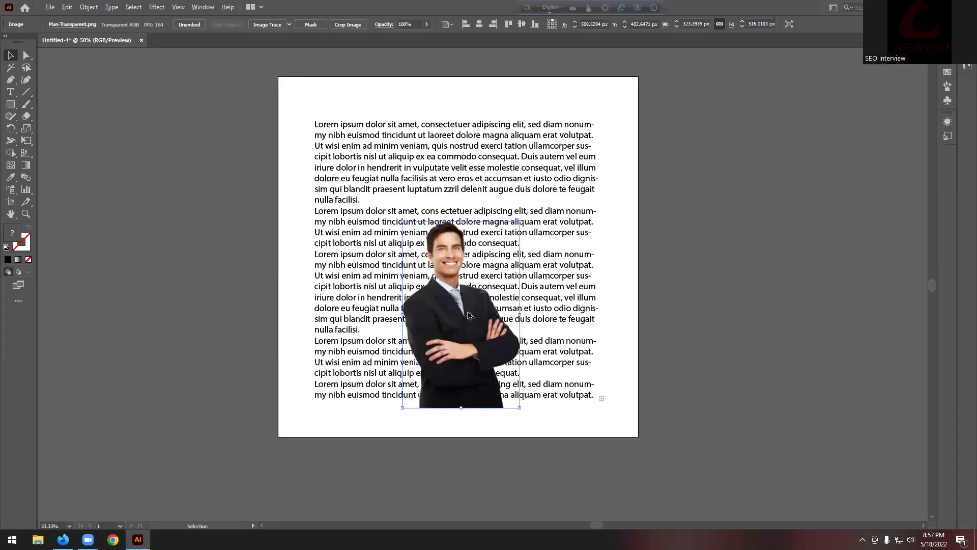
left_click_drag(538, 192, 576, 132)
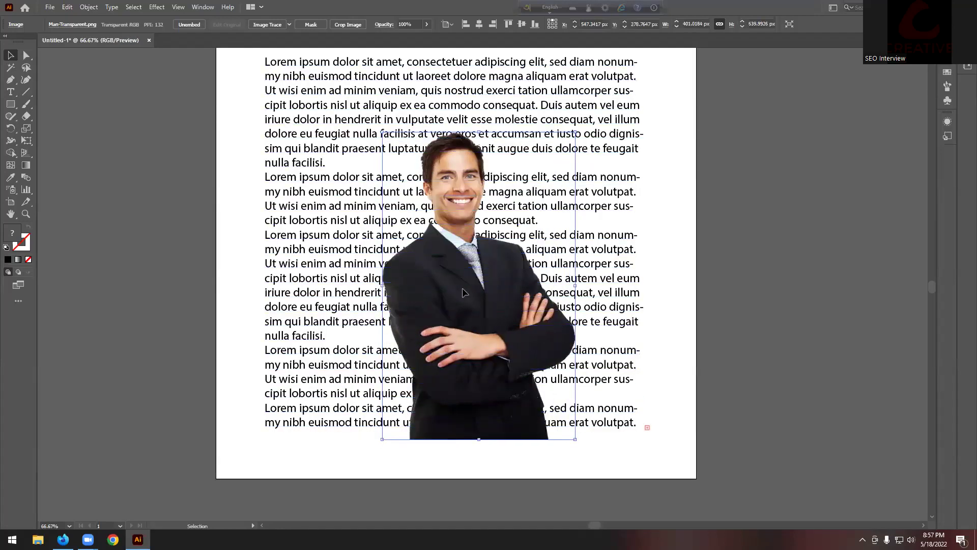
left_click_drag(462, 288, 452, 265)
scroll(452, 268, "down", 1)
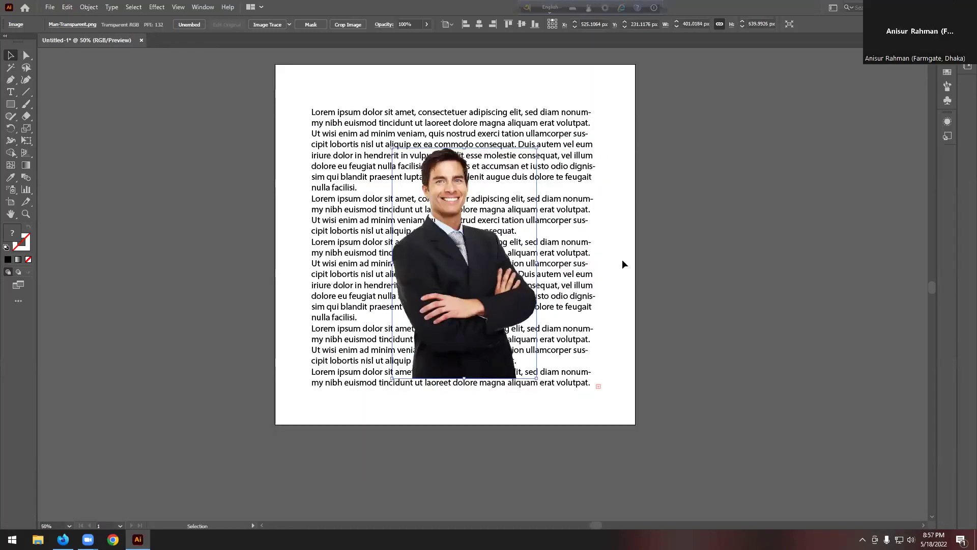
Open the Text Wrap Options for the man image and accept the 6 pt offset without inverting the wrap
left_click(187, 164)
left_click(455, 242)
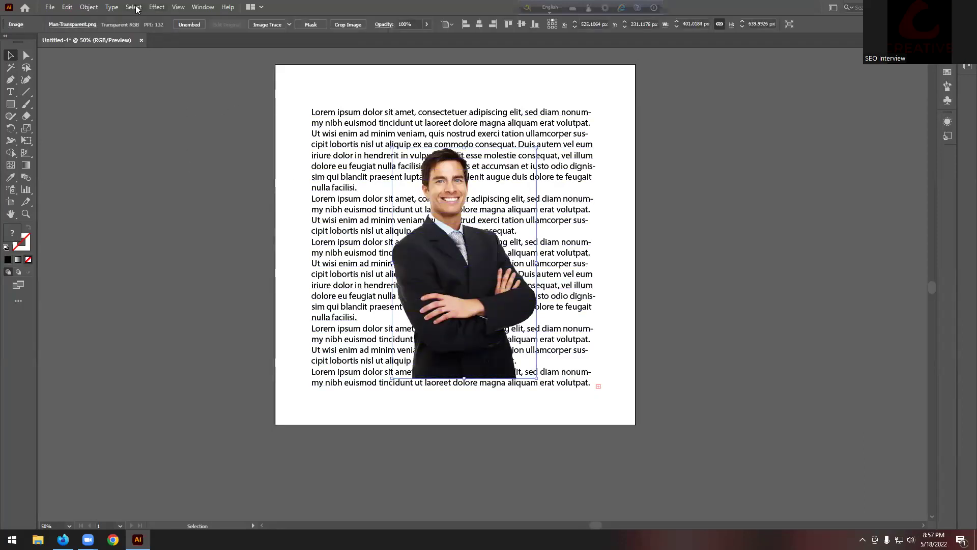
left_click(89, 7)
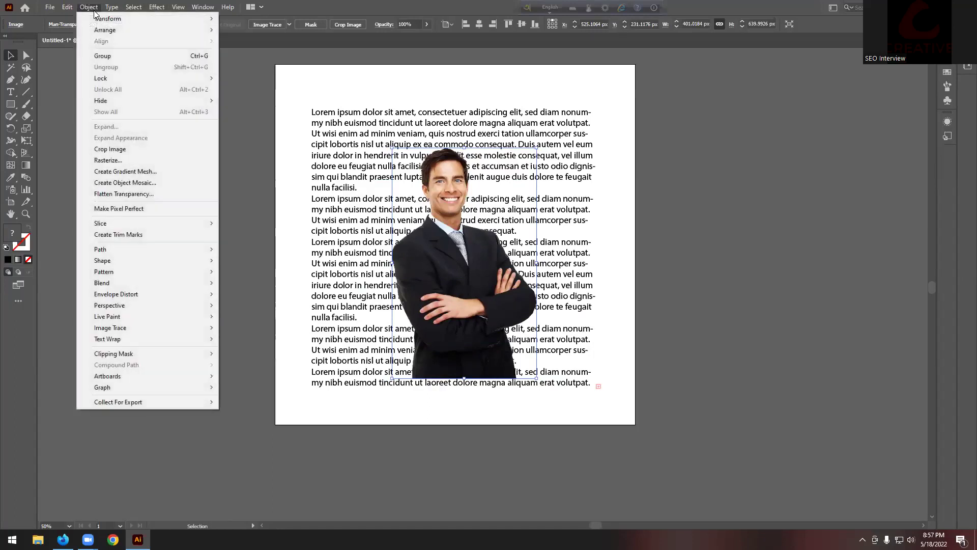
mouse_move(159, 339)
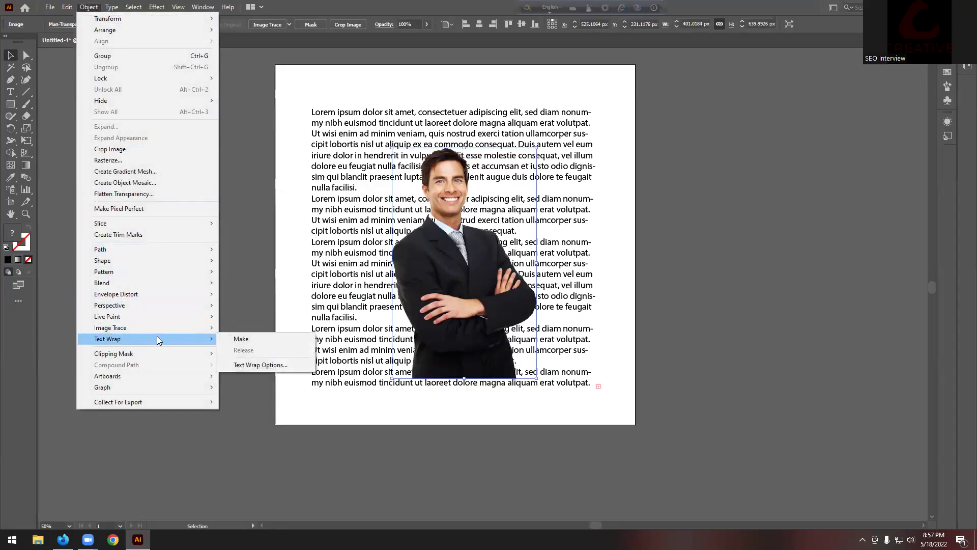
left_click(260, 365)
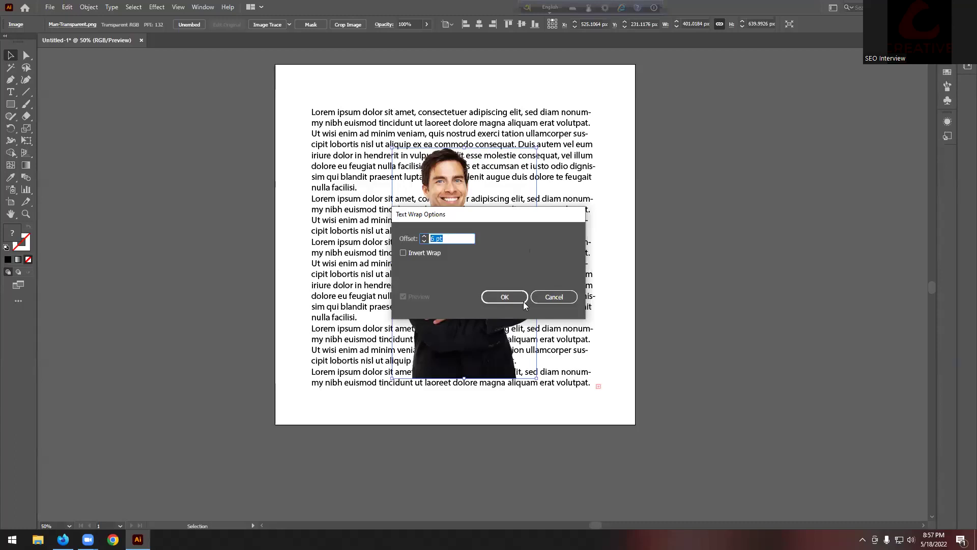
left_click(509, 296)
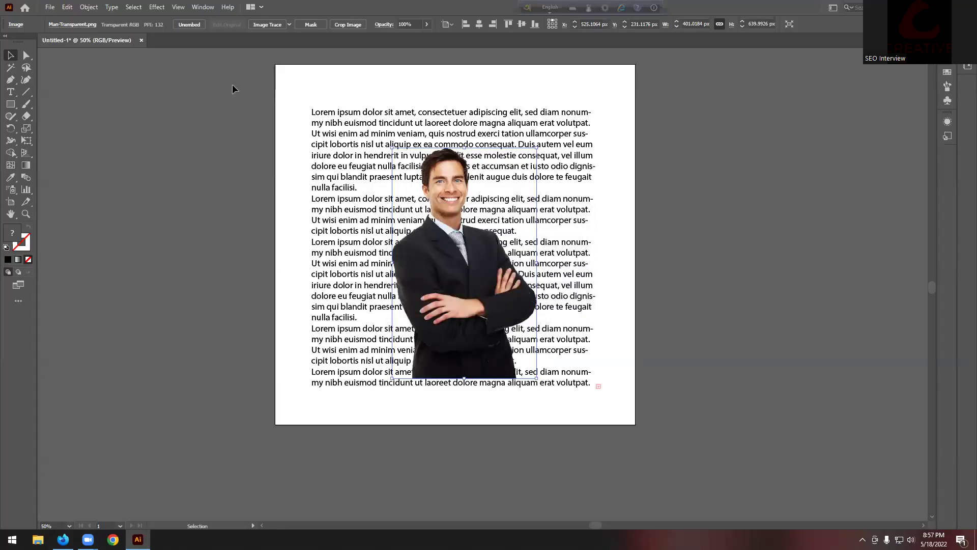
Apply Text Wrap to the man image so the placeholder text flows around its outline
left_click(92, 7)
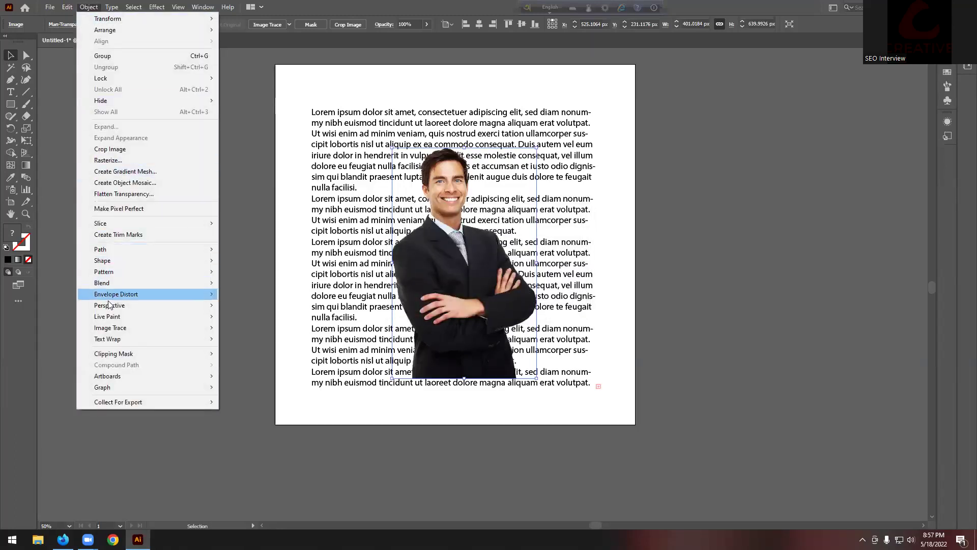
mouse_move(182, 340)
left_click(240, 339)
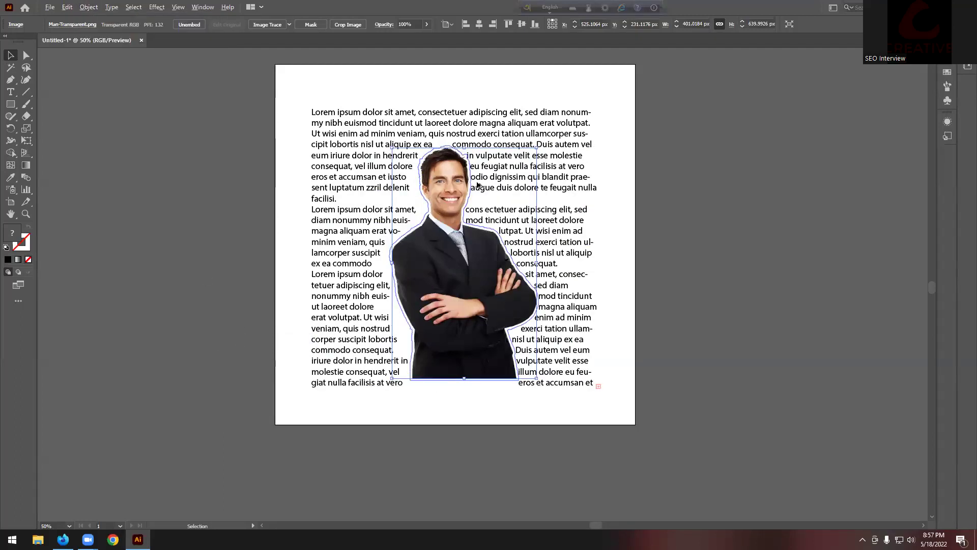
scroll(478, 183, "up", 3)
scroll(460, 267, "down", 2)
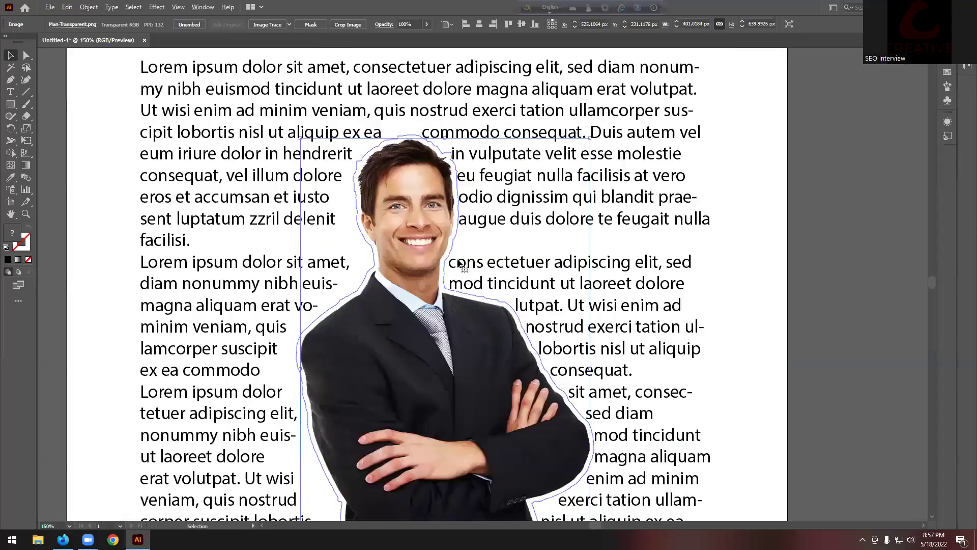
left_click(723, 168)
scroll(723, 168, "down", 1)
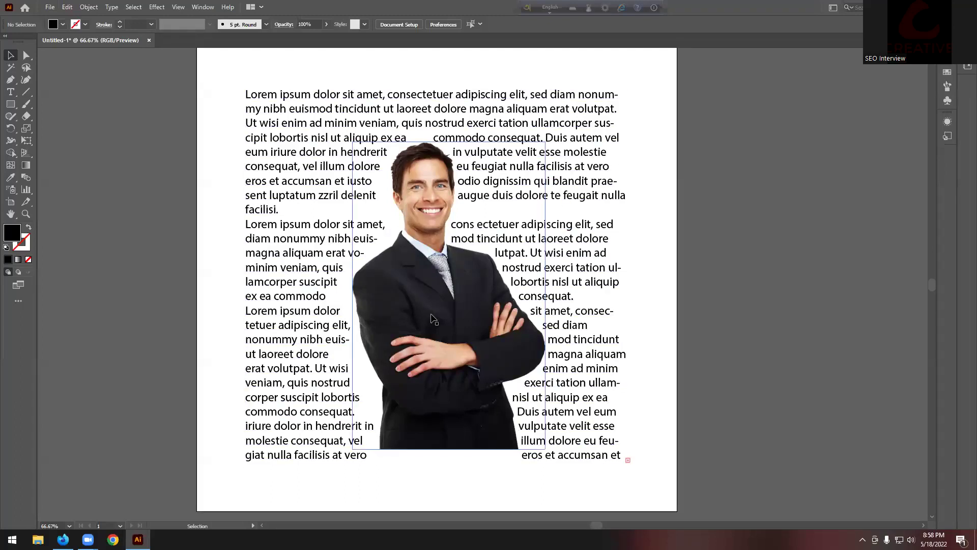
Open the Text Wrap Options for the man image and raise the offset to about 16 pt with the preview on
left_click(89, 7)
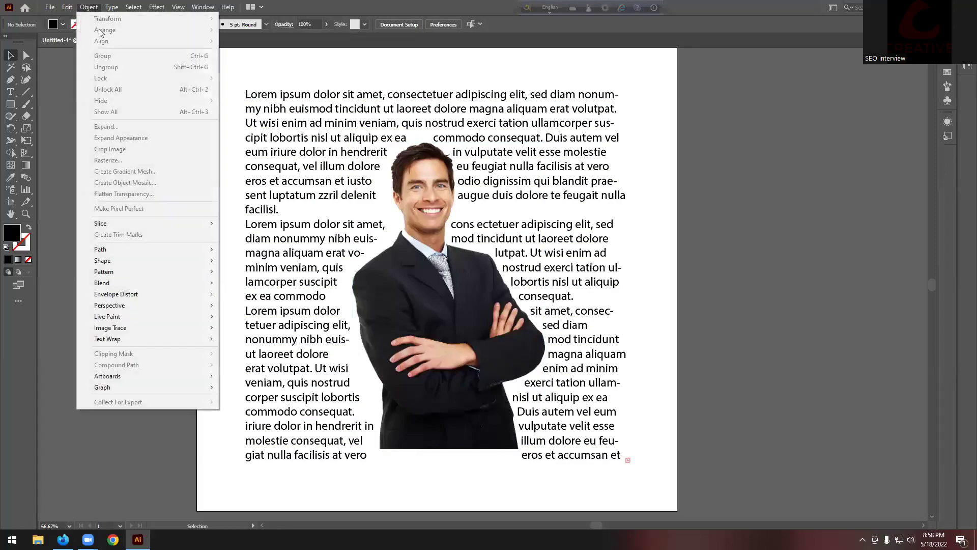
left_click(435, 311)
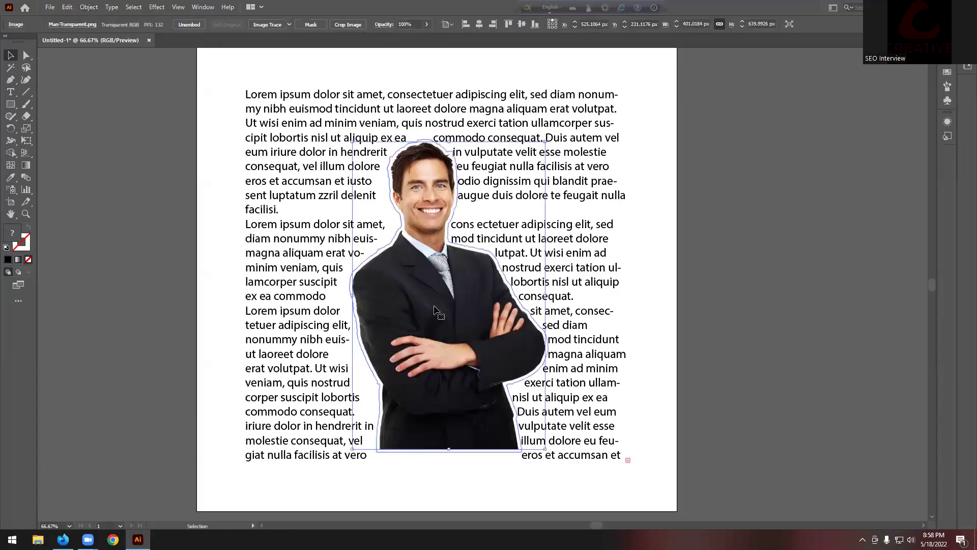
left_click(90, 8)
mouse_move(179, 341)
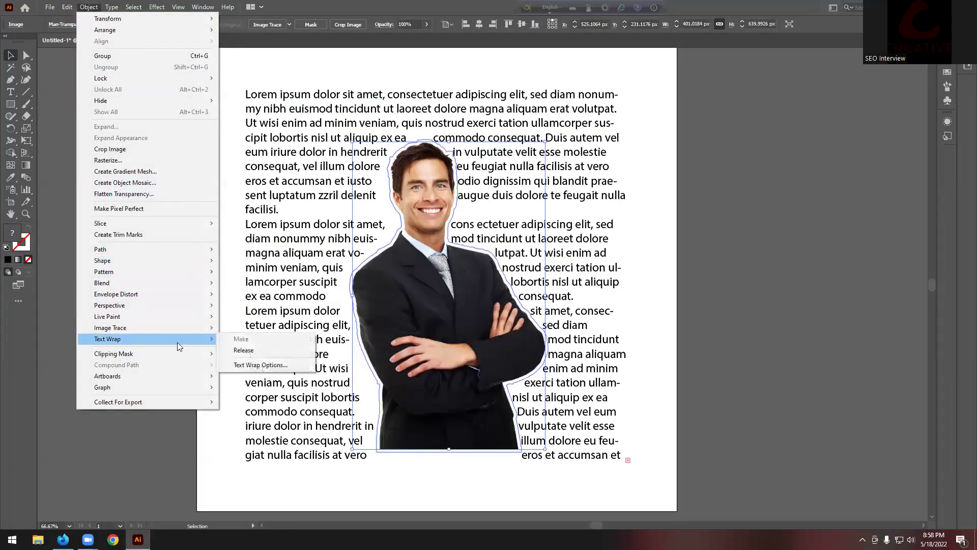
left_click(253, 365)
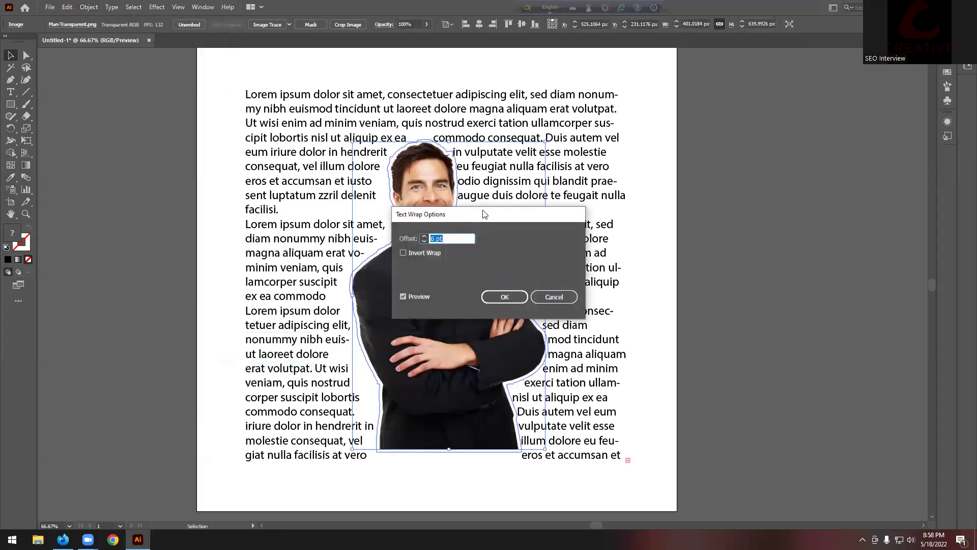
left_click_drag(485, 213, 636, 137)
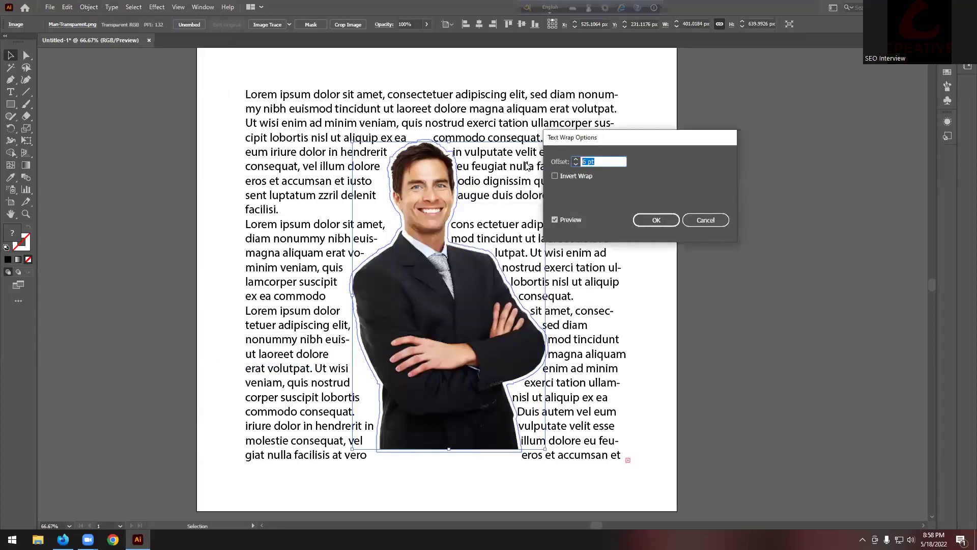
key("Up")
key("Up")
key("Up")
key("Up")
key("Up")
key("Up")
key("Up")
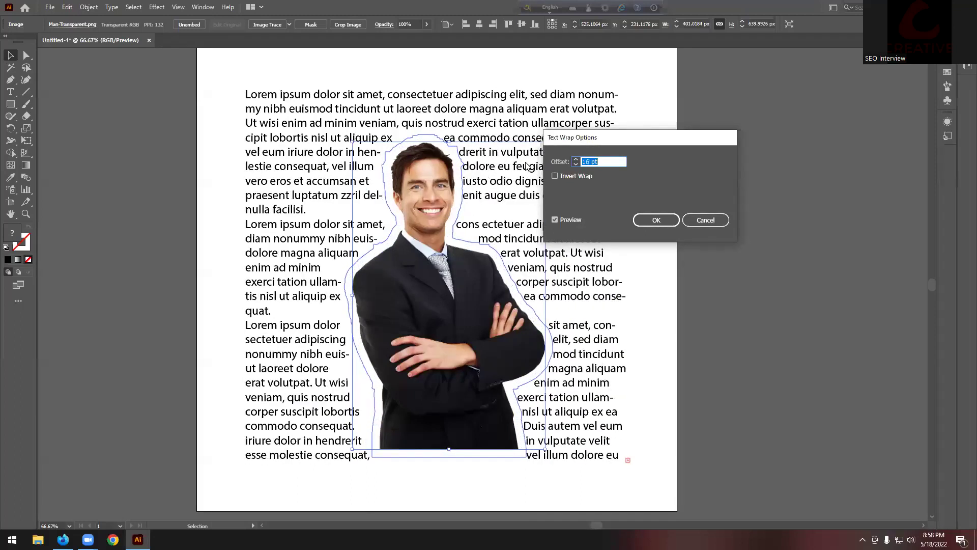
key("Up")
Lower the man image's text wrap offset to 6 pt and accept the options
key("Down")
key("Down")
key("Down")
key("Down")
key("Down")
key("Down")
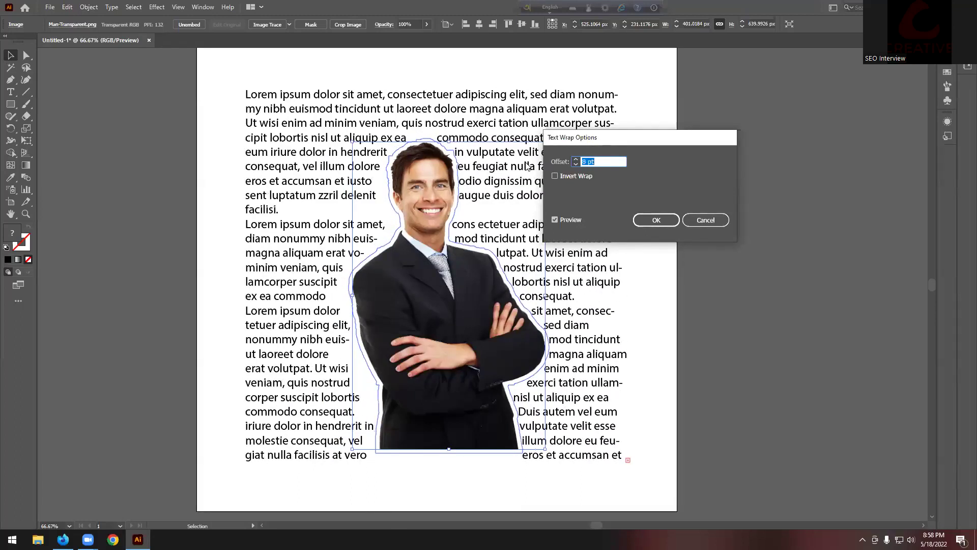
key("Down")
key("Down")
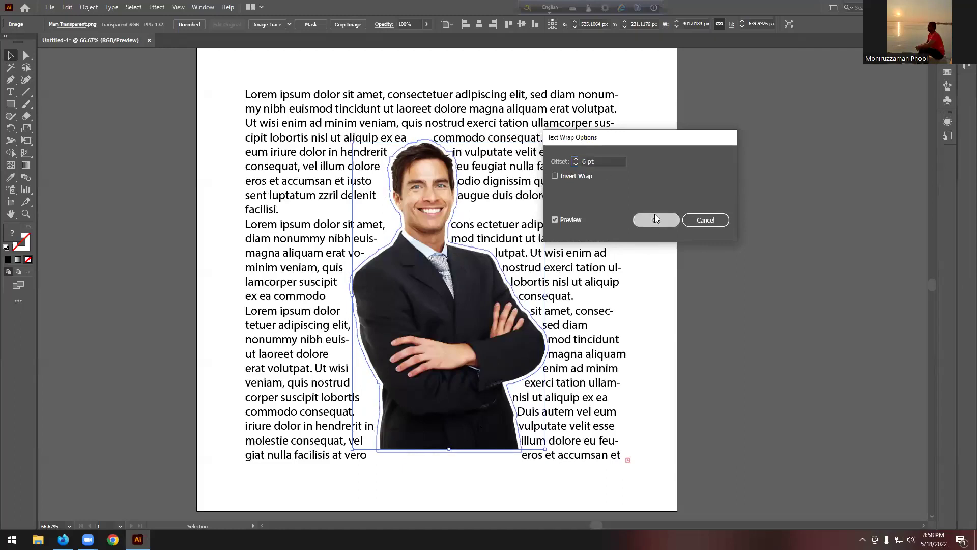
left_click(655, 216)
left_click(734, 171)
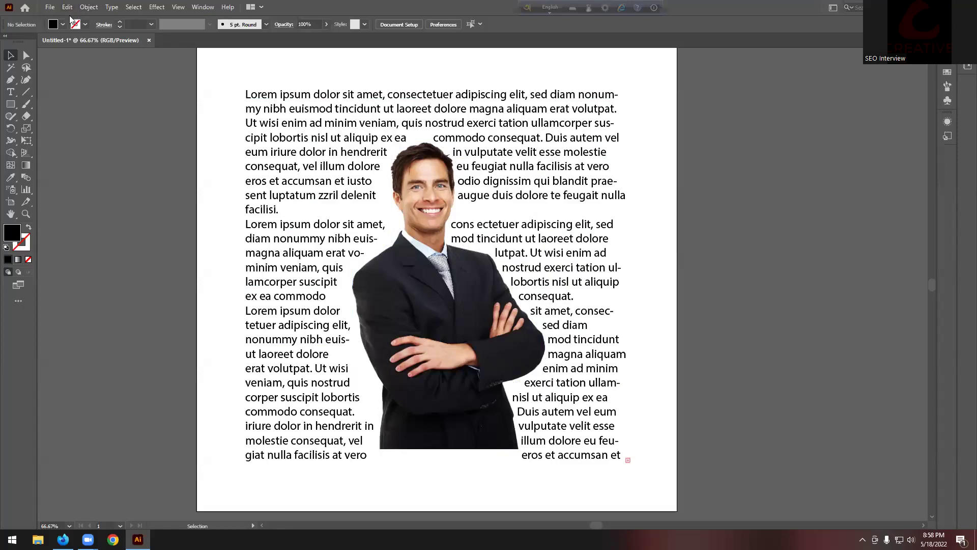
Review the Text Wrap commands for the man image, including Release
left_click(506, 311)
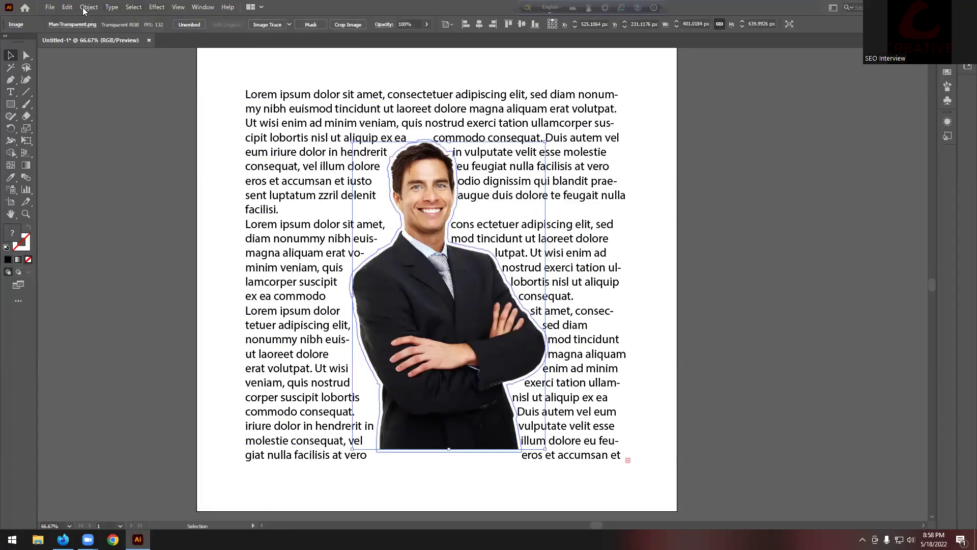
left_click(89, 6)
mouse_move(204, 339)
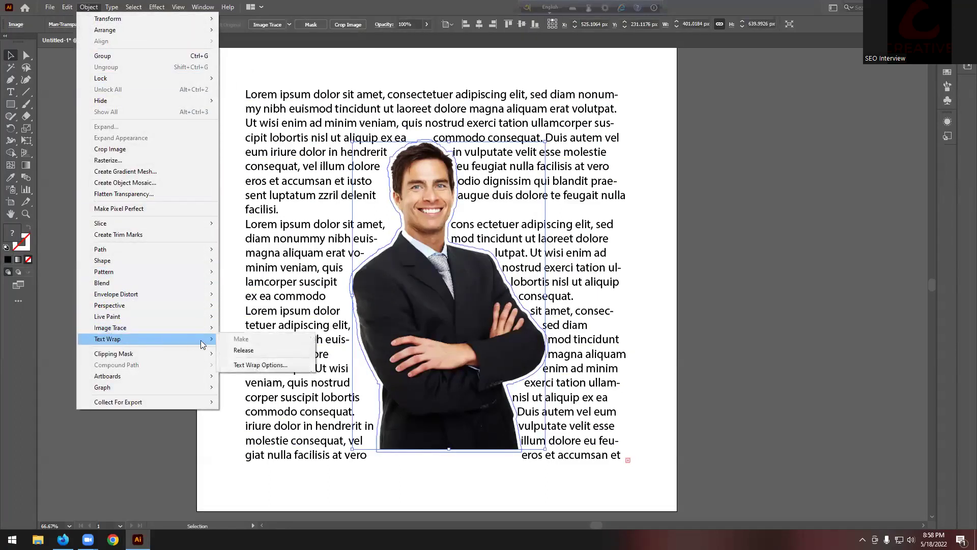
left_click(242, 350)
left_click(747, 260)
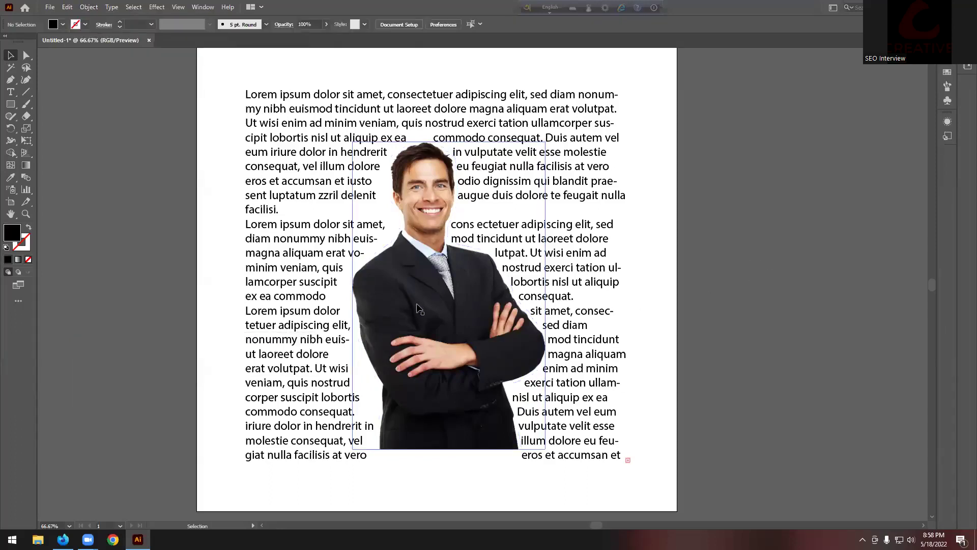
Move the man image up and slightly right within the text block to about X 555 px, Y 167 px
left_click_drag(450, 324, 459, 294)
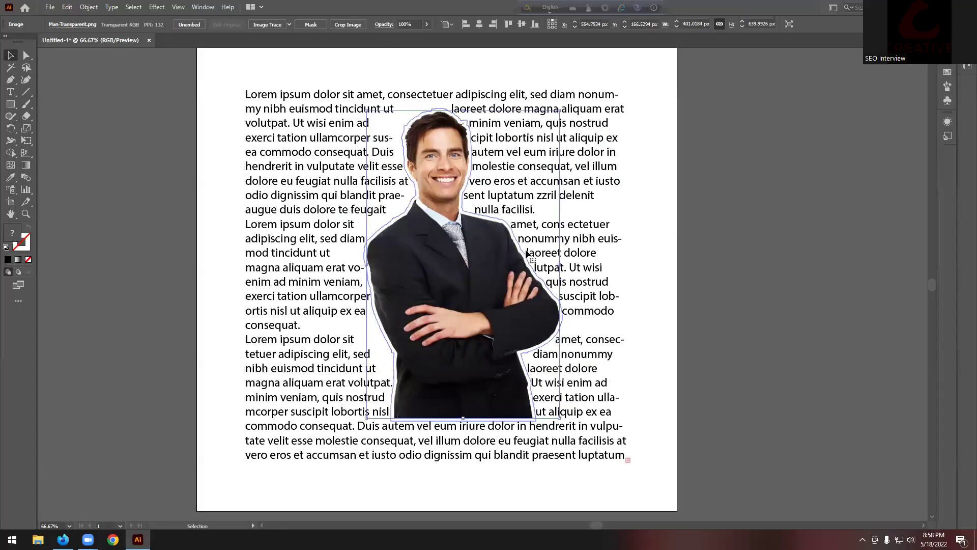
scroll(529, 253, "down", 1)
scroll(529, 253, "down", 1)
left_click(688, 210)
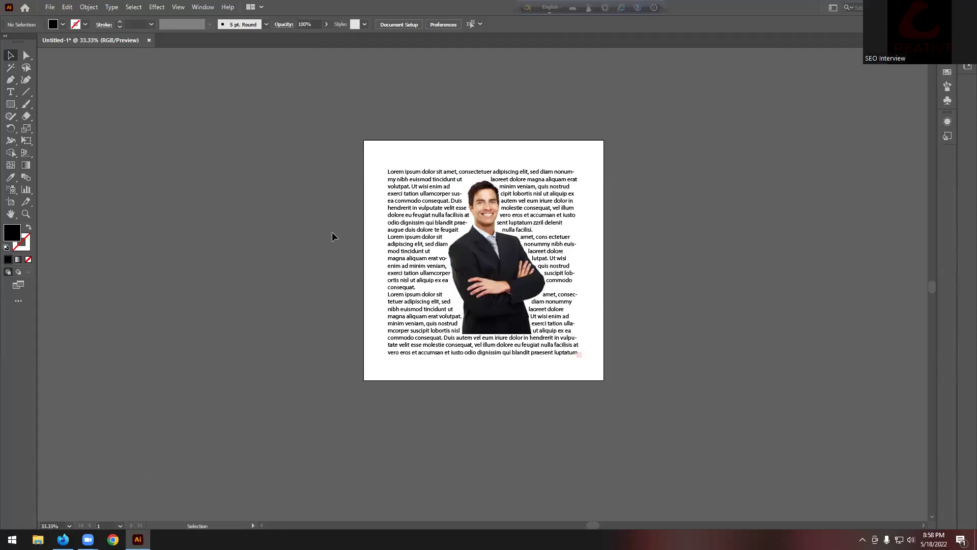
Move the text block and the man image together off the artboard to its left, leaving the artboard empty
left_click_drag(357, 139, 613, 407)
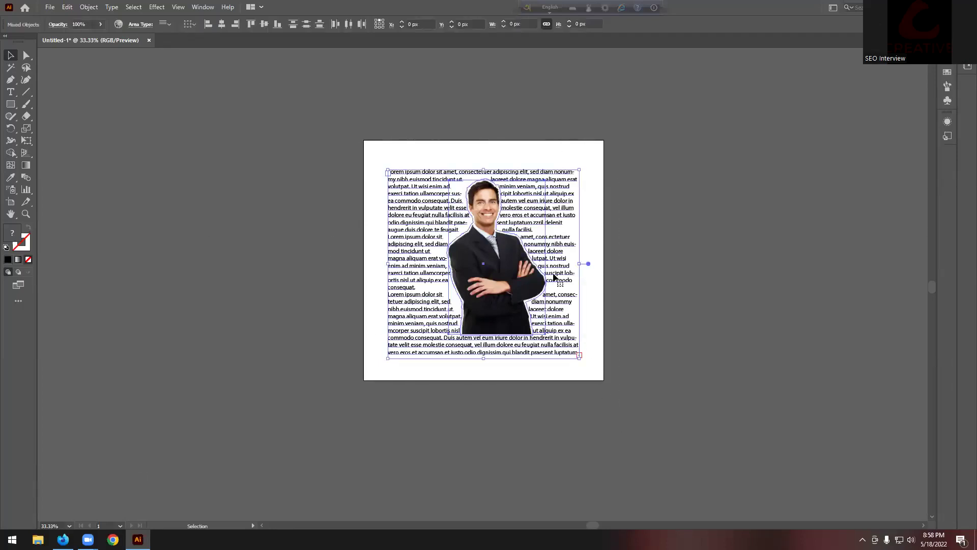
left_click(290, 207)
left_click_drag(537, 291, 580, 362)
left_click_drag(557, 244, 308, 240)
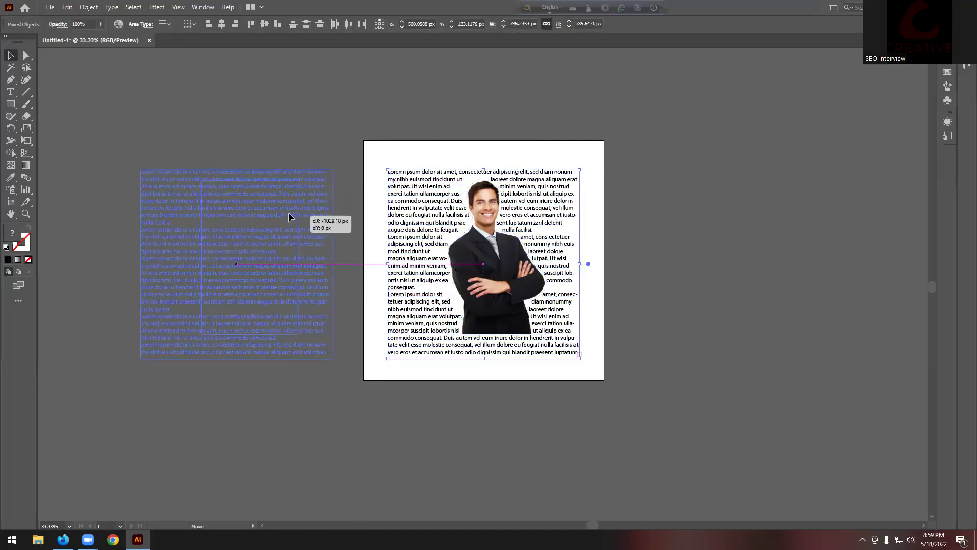
left_click(321, 175)
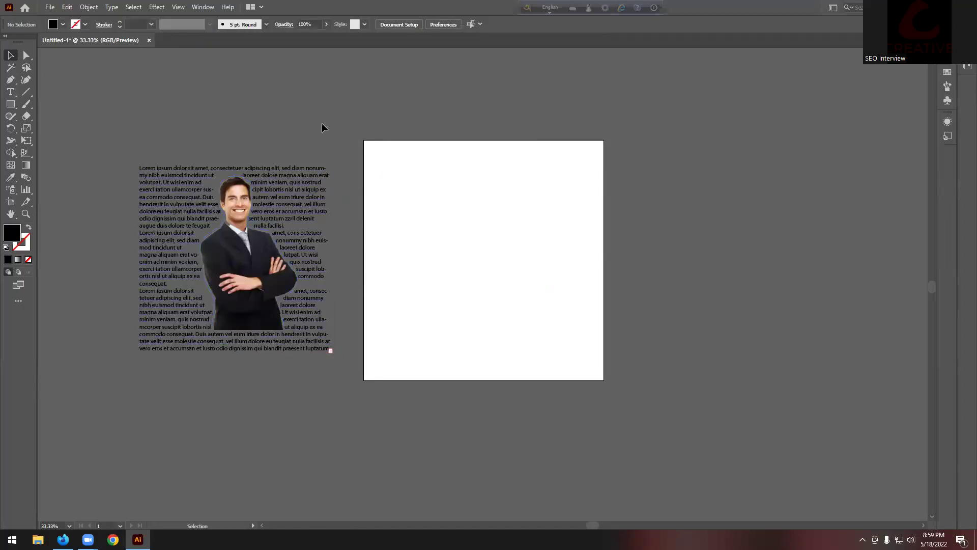
scroll(518, 228, "up", 1)
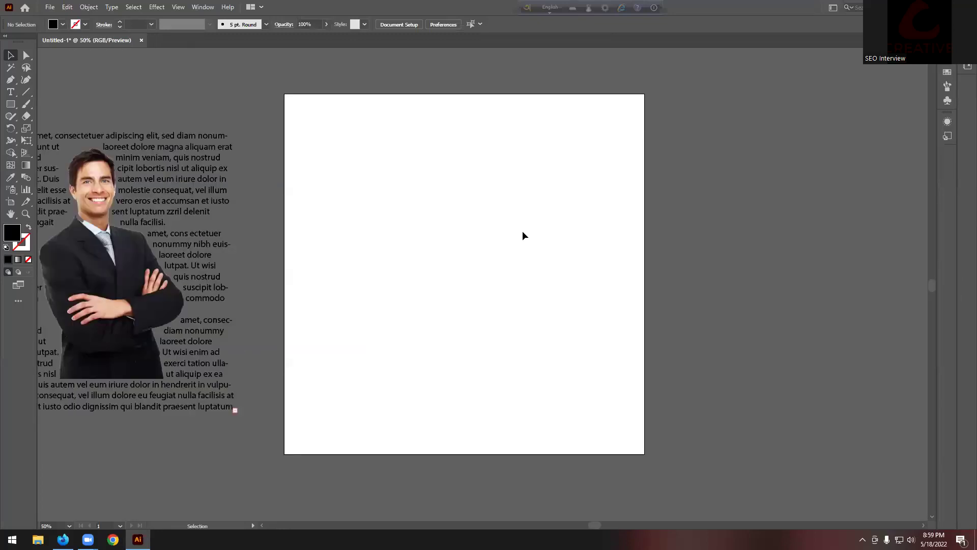
scroll(522, 231, "up", 1)
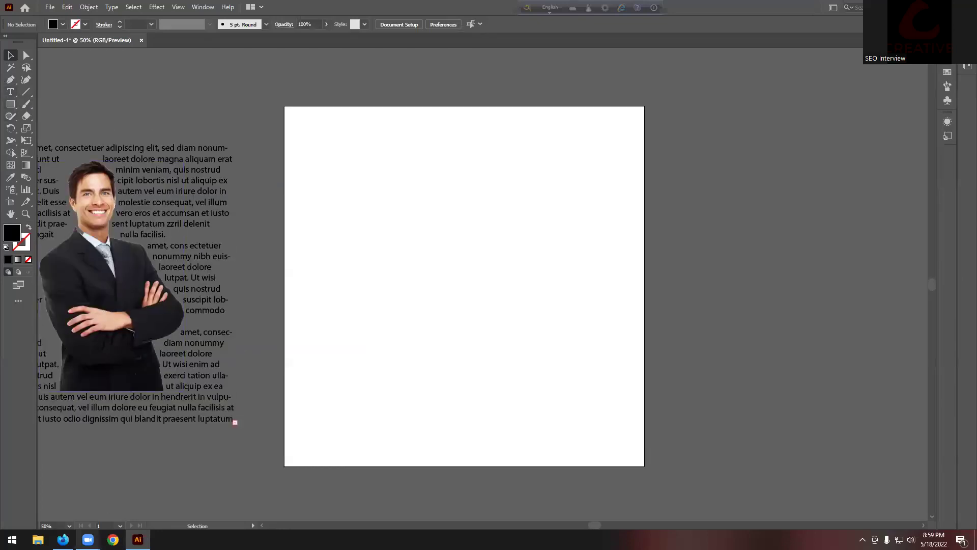
Switch to Firefox and, in a new tab, search Google for "fish", refining the search to "fish vector"
left_click(63, 540)
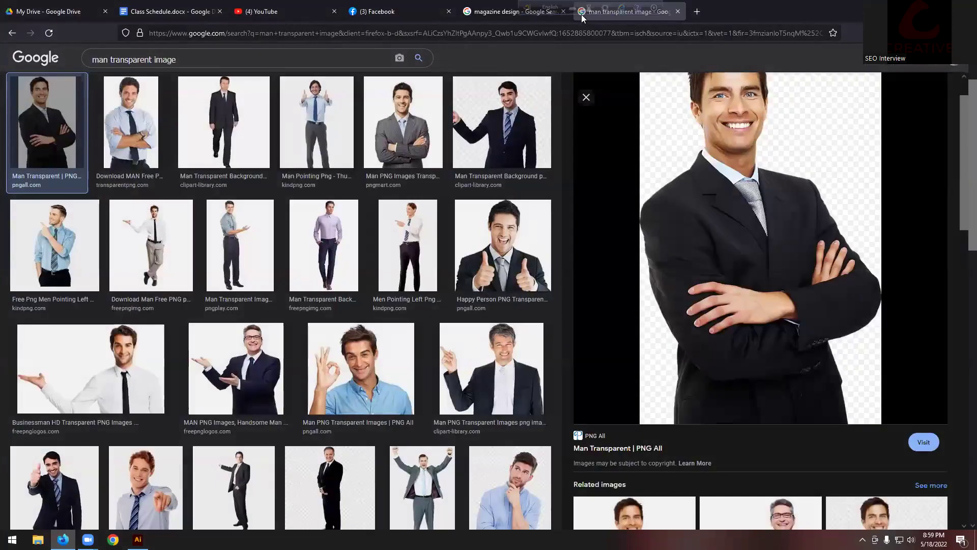
left_click(696, 12)
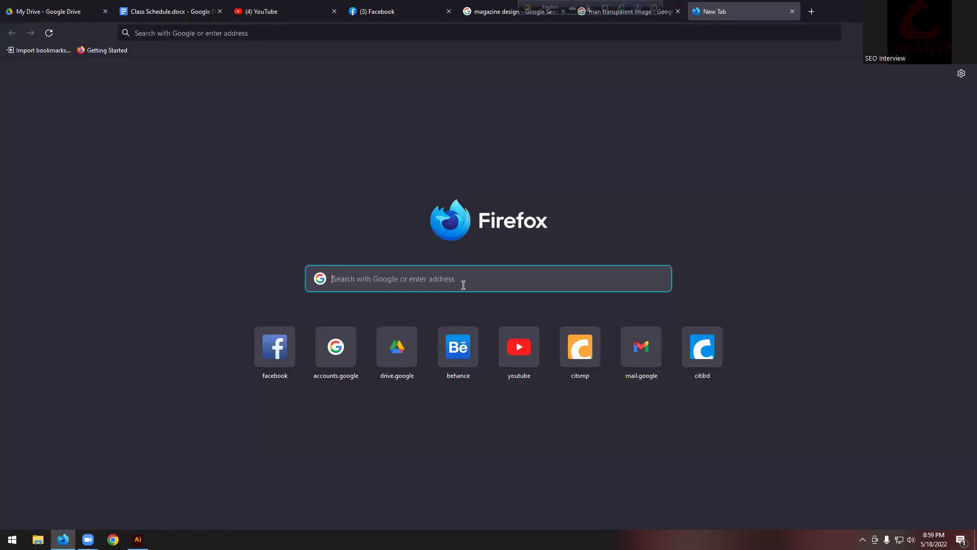
type("fil")
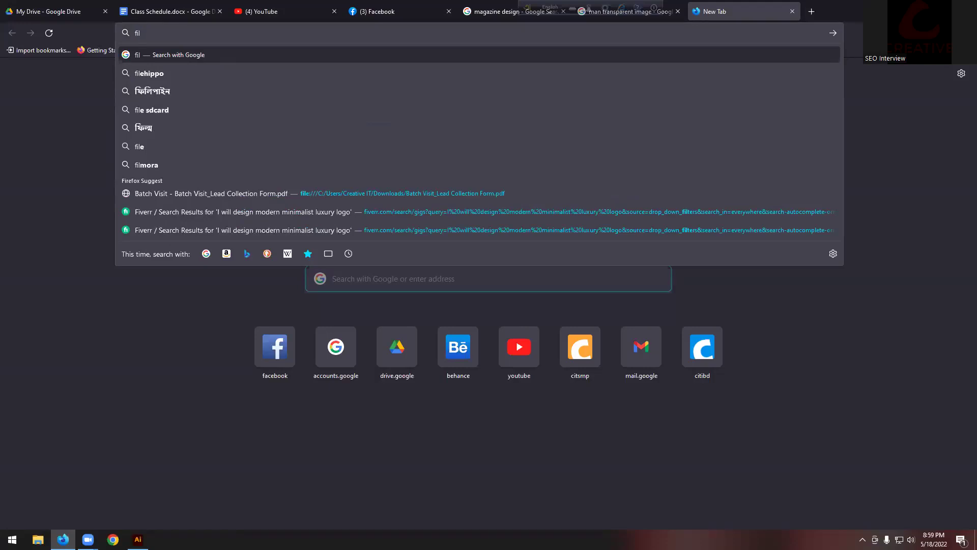
key("BackSpace")
type("sh")
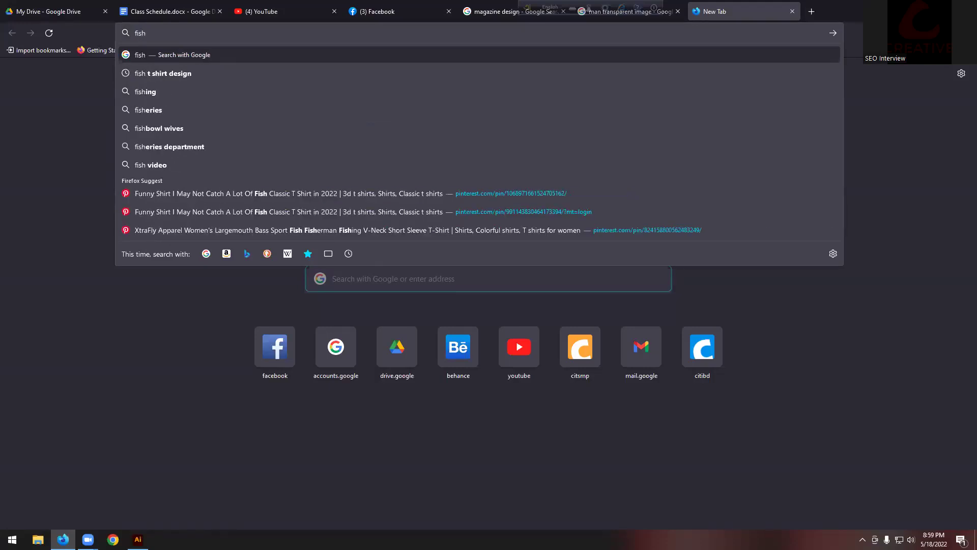
key("Return")
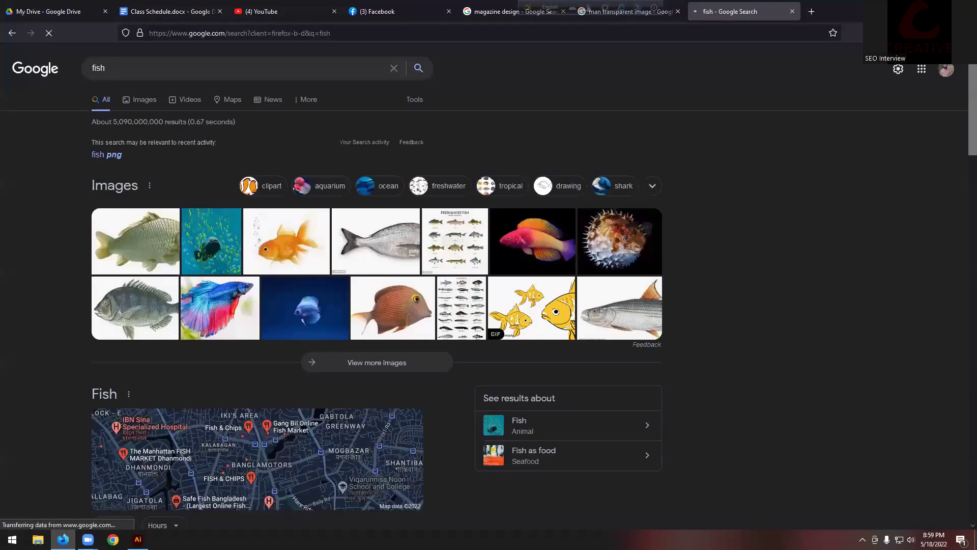
left_click(135, 67)
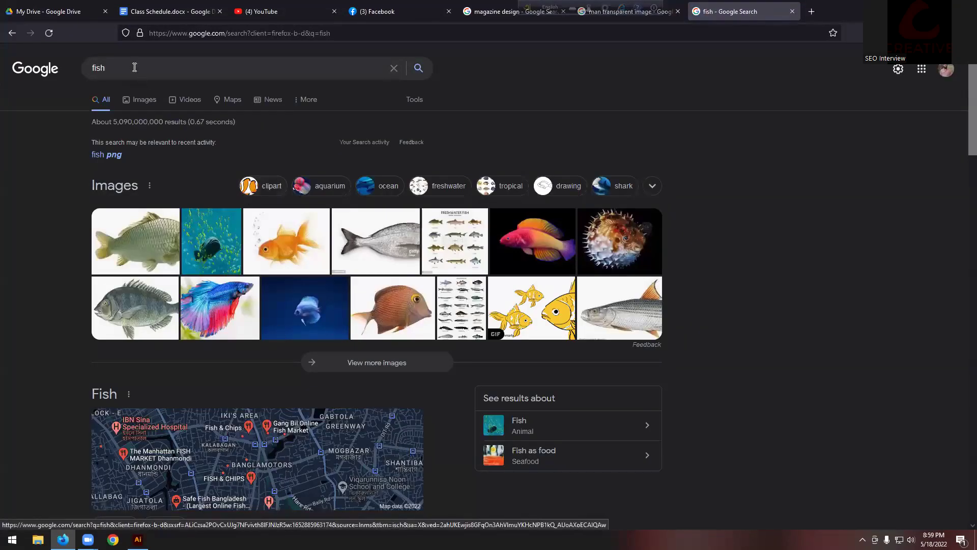
left_click(109, 91)
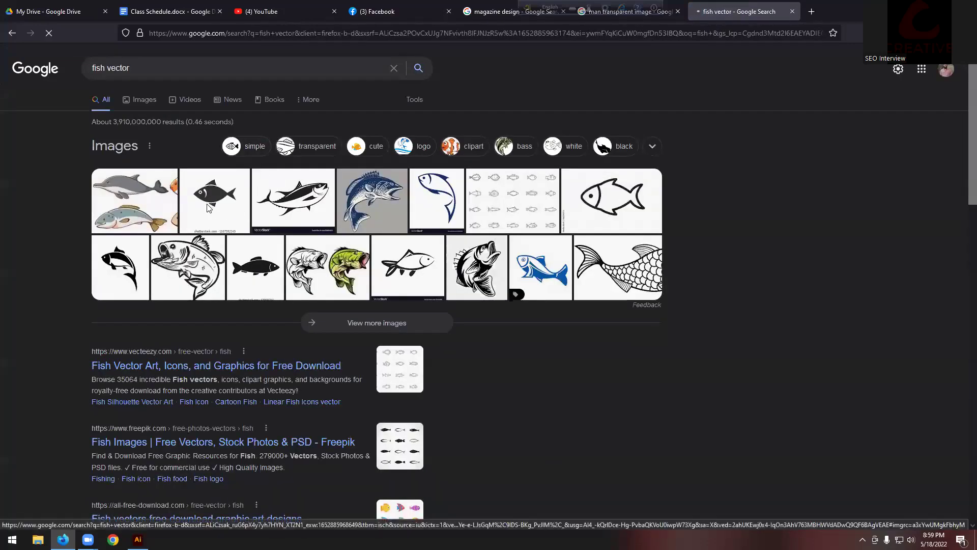
Find the dark iStock fish silhouette among the image results and save it to the Desktop as a JPEG
left_click(227, 204)
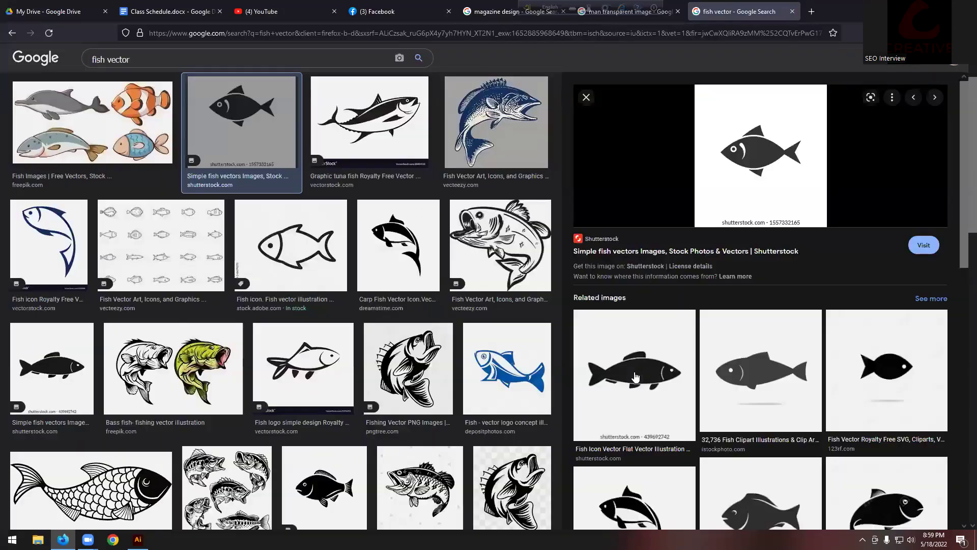
scroll(672, 306, "down", 5)
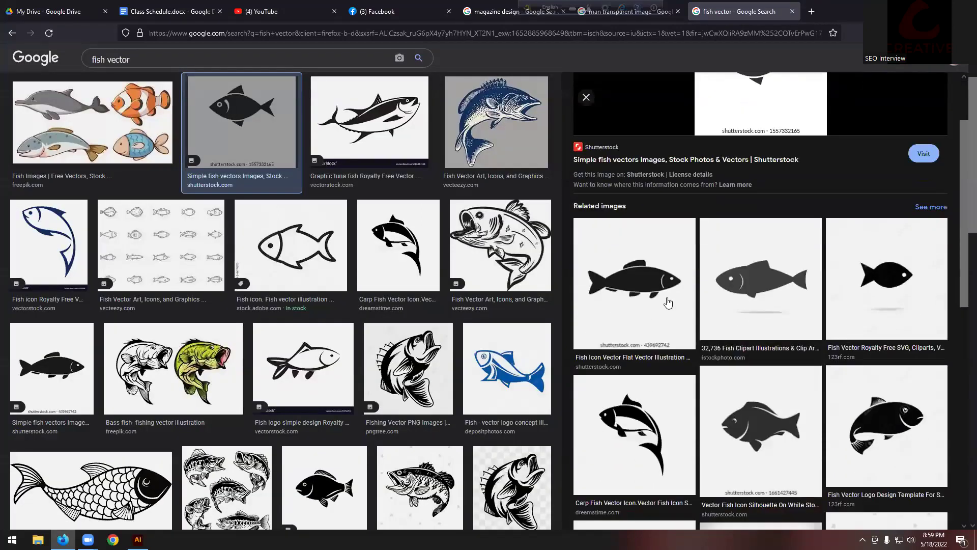
right_click(717, 238)
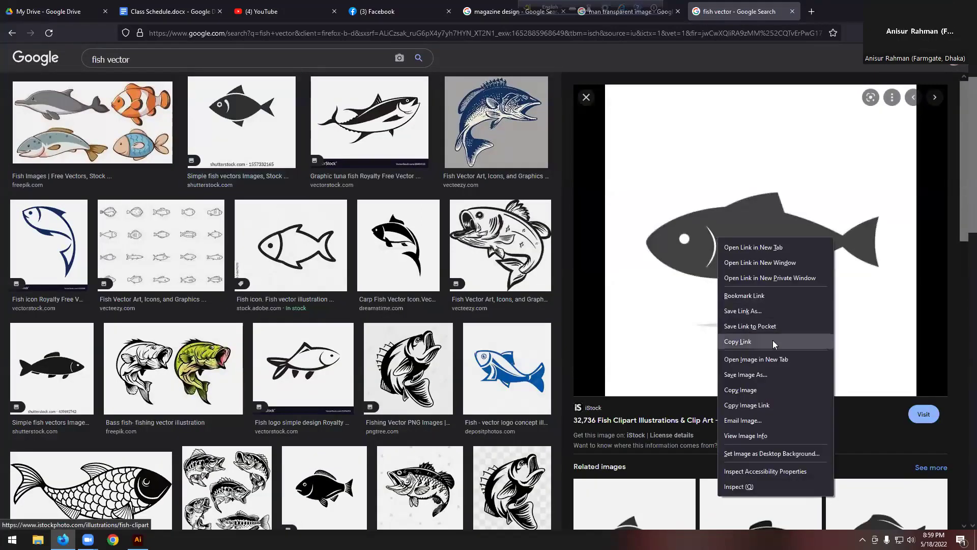
left_click(756, 376)
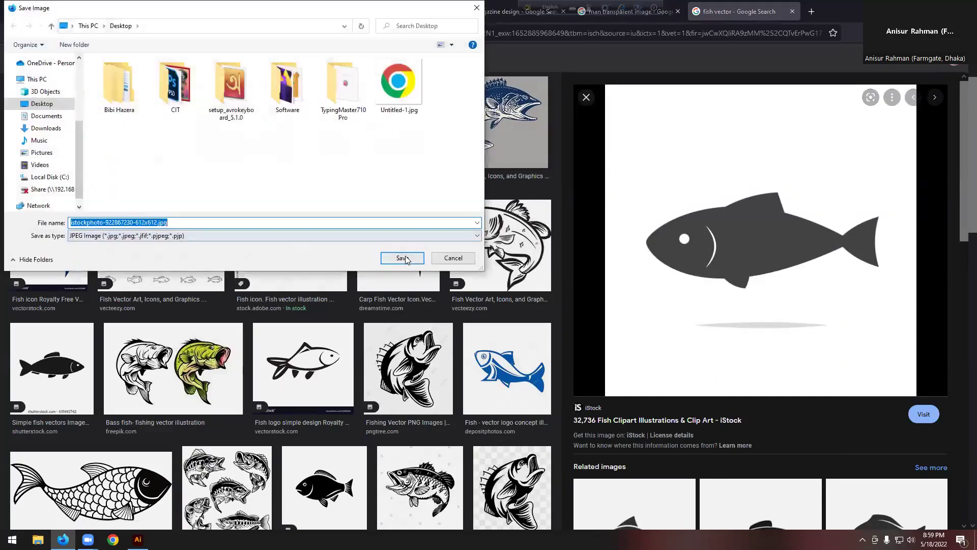
left_click(398, 257)
Bring the saved fish image from the desktop into the Illustrator artboard and embed it
key("alt+Tab")
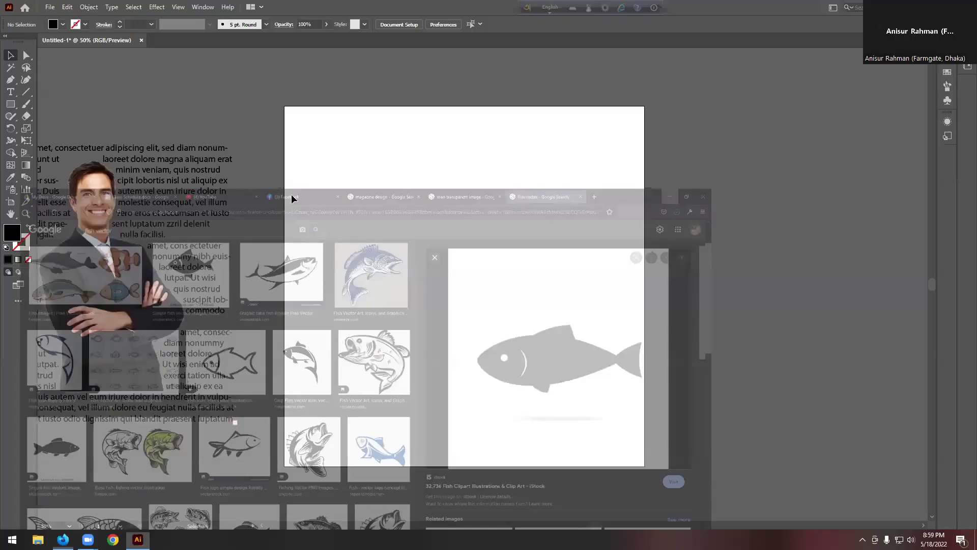
key("super+d")
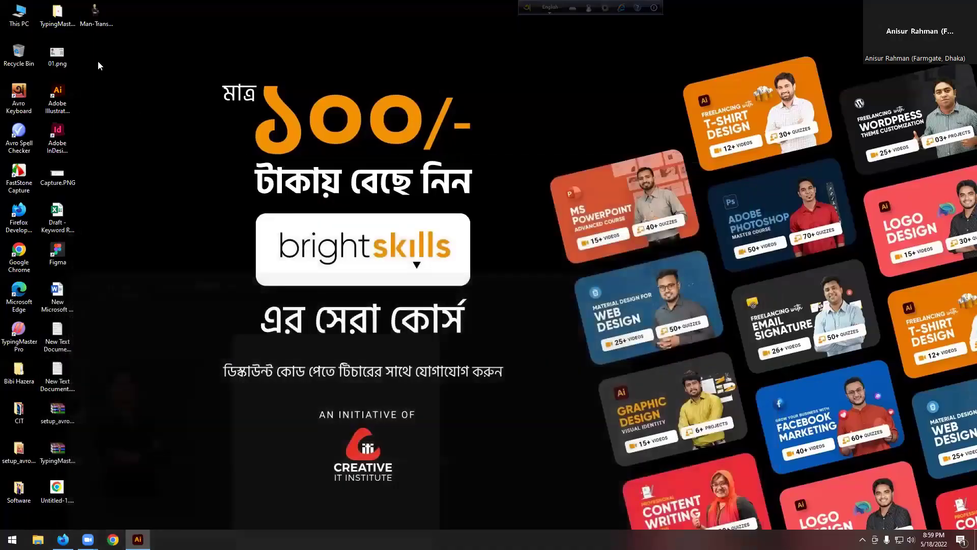
left_click_drag(73, 521, 539, 242)
left_click(184, 24)
Trace the fish image in Black and White mode with Image Trace and customize an advanced tracing option
left_click(268, 26)
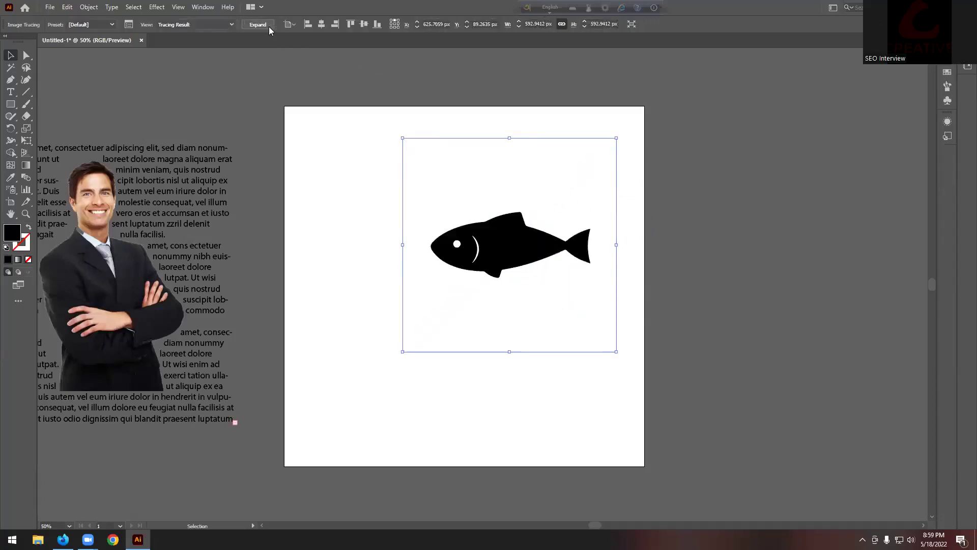
left_click(129, 25)
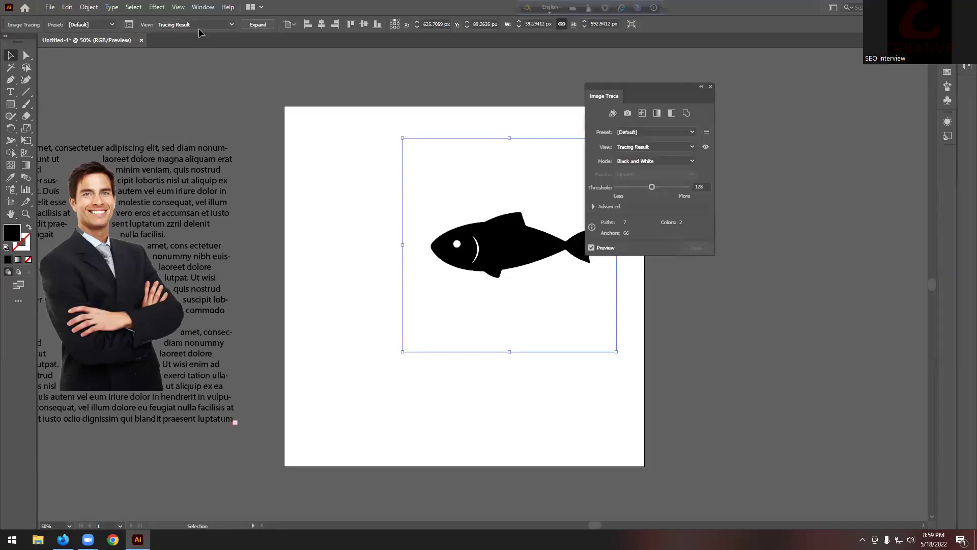
left_click(593, 207)
left_click(618, 325)
left_click(710, 88)
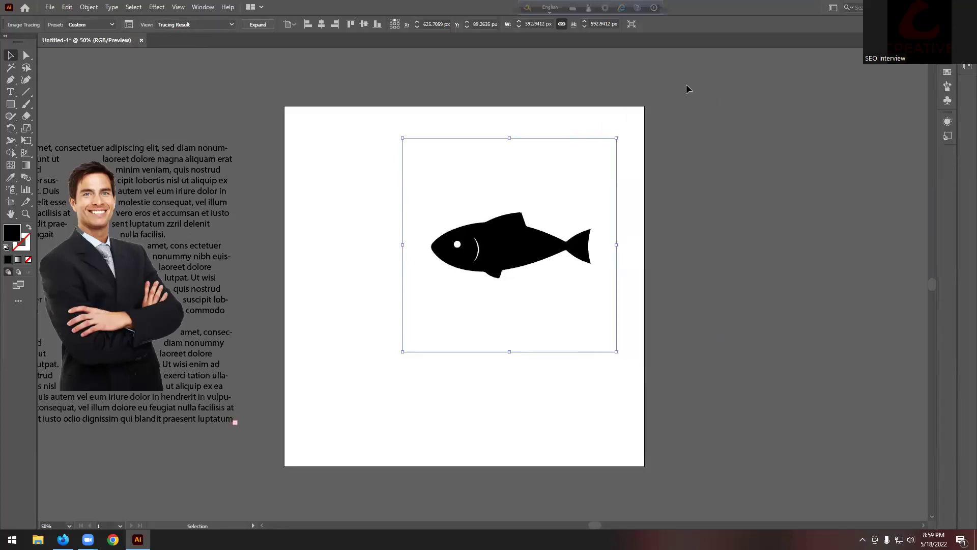
Expand the fish tracing into vector paths and move the fish off the artboard onto the empty canvas beside it
left_click(266, 26)
left_click_drag(577, 264, 814, 282)
scroll(814, 282, "up", 2)
scroll(727, 272, "up", 2)
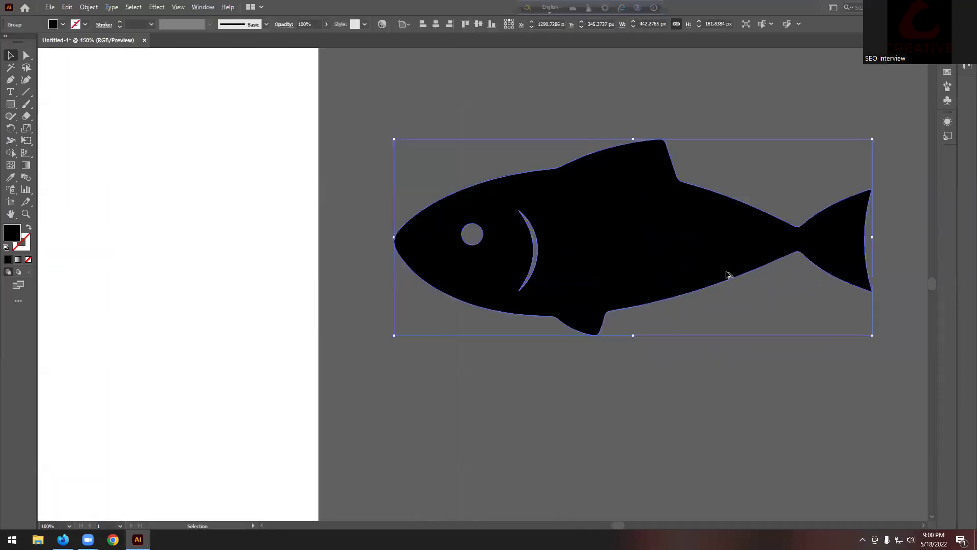
left_click(389, 224)
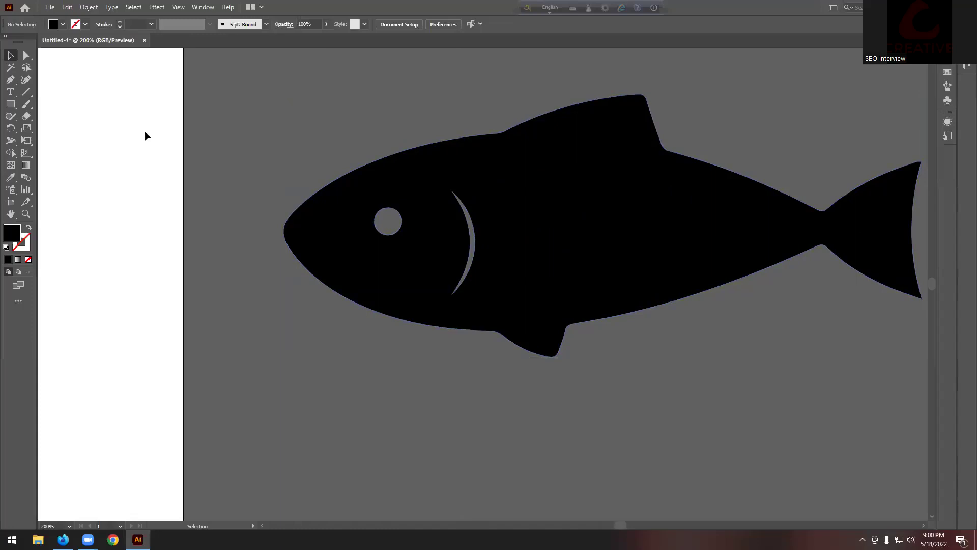
Draw a closed polygon with the Pen tool around the fish's eye and gill so it covers both openings
left_click(10, 80)
left_click(495, 180)
left_click(414, 179)
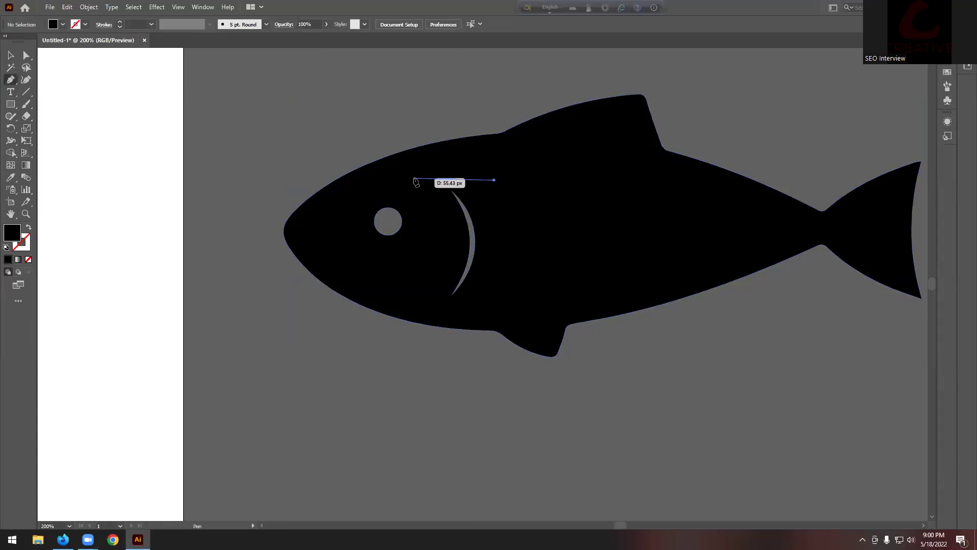
left_click(349, 187)
left_click(359, 221)
left_click(370, 263)
left_click(418, 289)
left_click(455, 306)
left_click(498, 293)
left_click(513, 252)
left_click(495, 181)
key("v")
left_click(316, 109)
Merge the polygon, eye and gill regions into the fish body with Shape Builder to form one solid silhouette
key("ctrl+a")
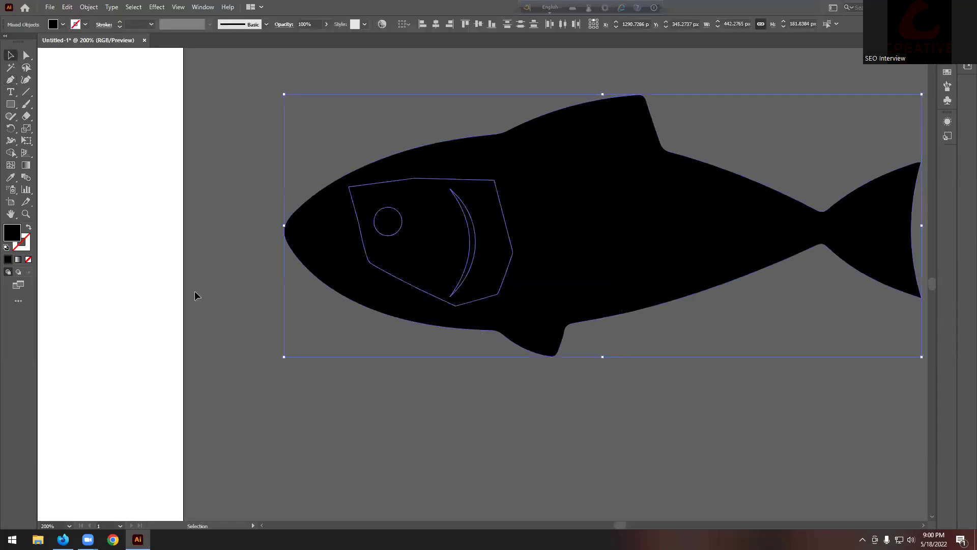
left_click(10, 153)
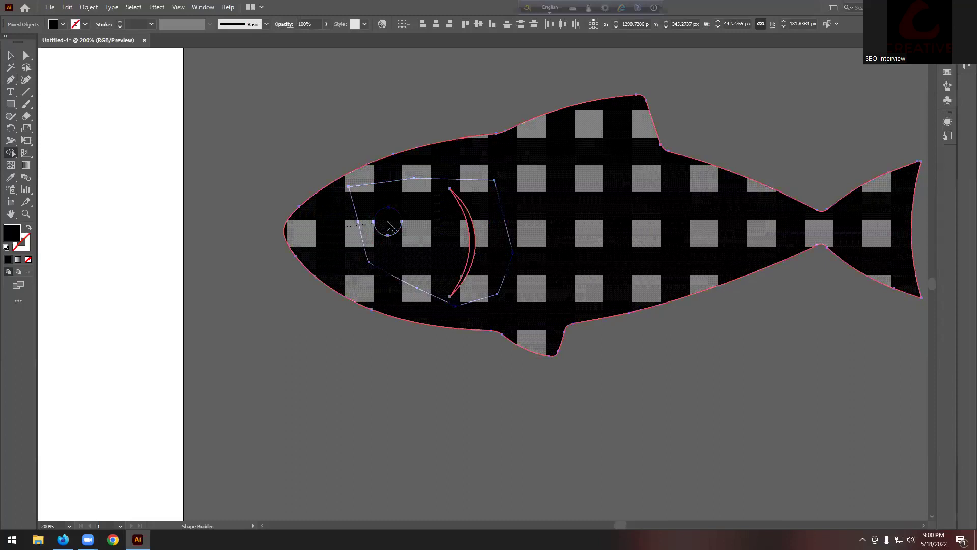
left_click_drag(590, 231, 397, 228)
key("v")
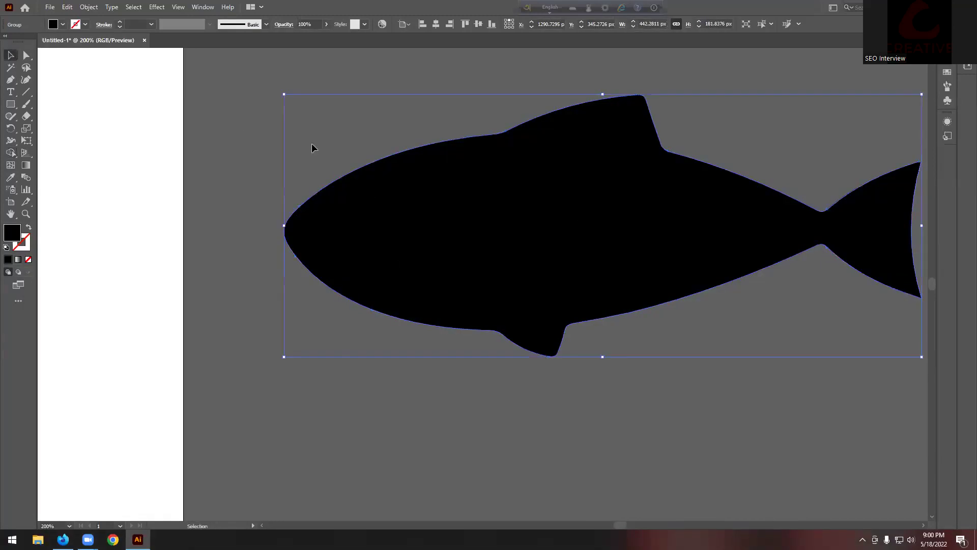
Try to fill the fish silhouette with red #D10505 using the Color Picker
double_click(12, 232)
left_click(611, 118)
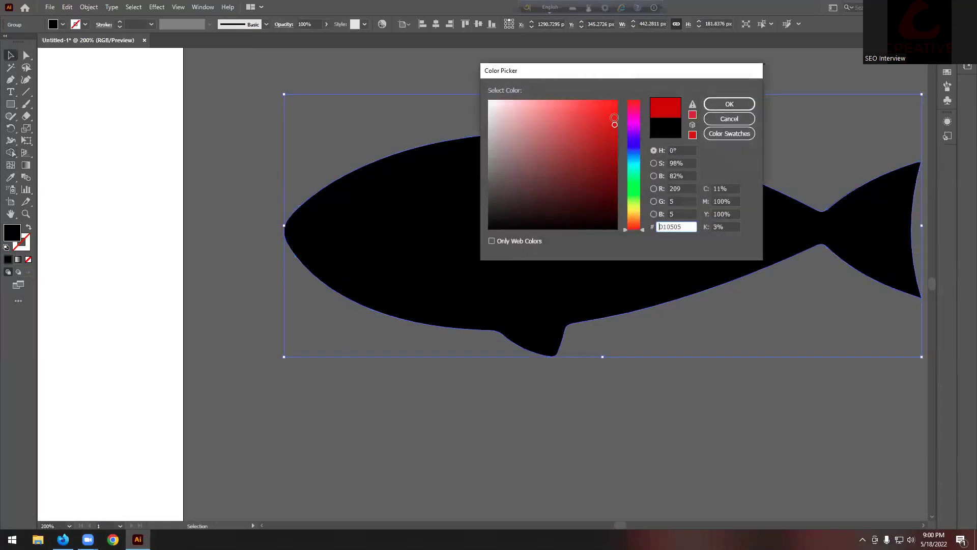
left_click(729, 103)
scroll(274, 289, "down", 1)
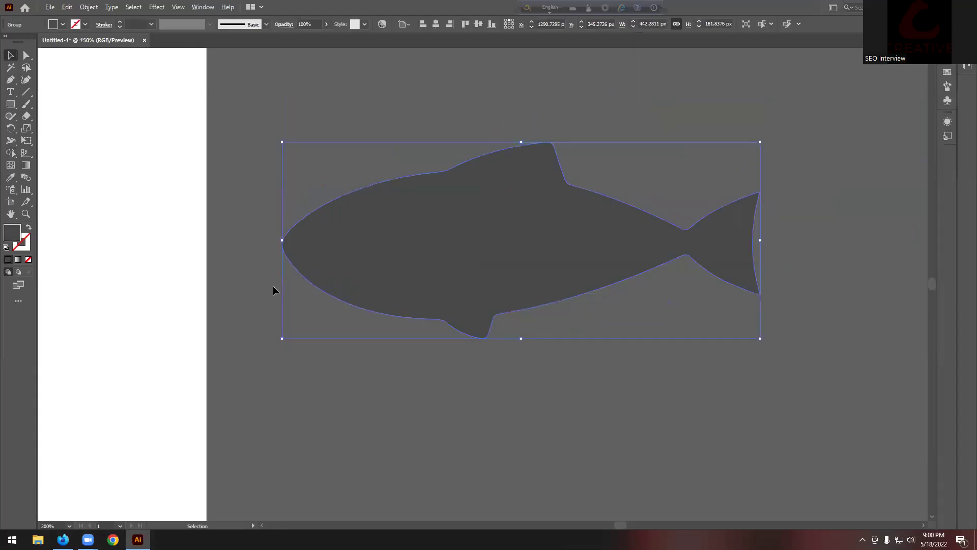
scroll(460, 284, "down", 1)
scroll(702, 238, "up", 1)
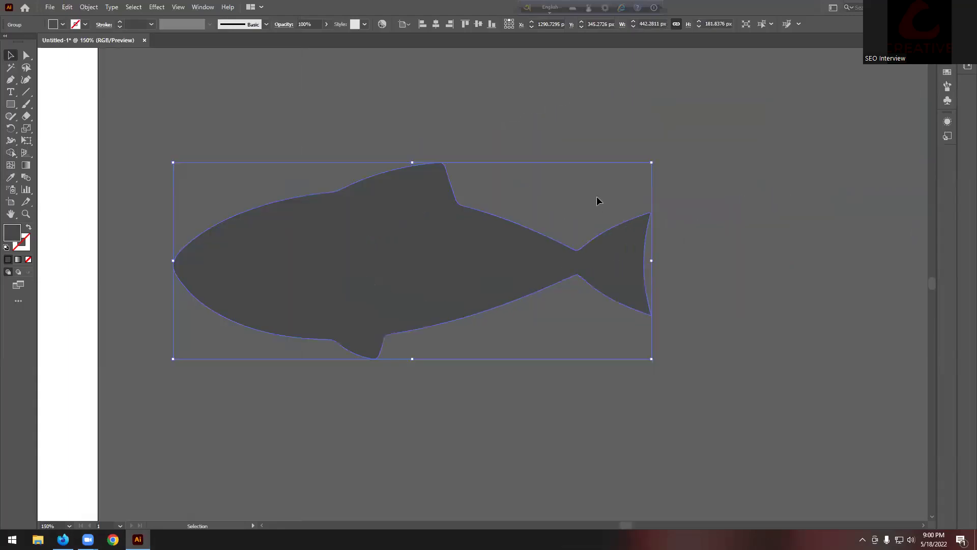
Switch the fish's color sliders to RGB mode and fill the silhouette with red from the spectrum
left_click(203, 7)
left_click(257, 187)
left_click_drag(870, 46, 602, 63)
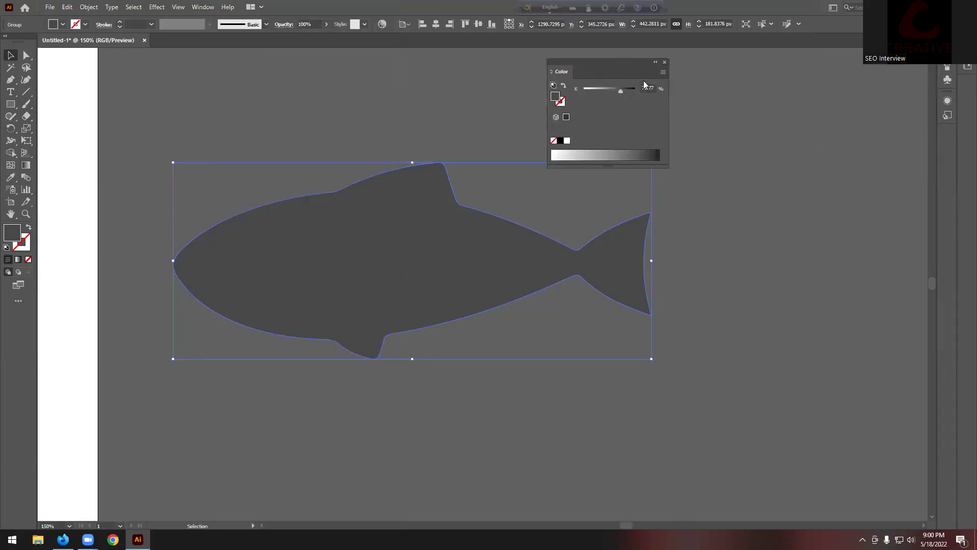
left_click(663, 72)
left_click(696, 102)
left_click(555, 155)
left_click(348, 146)
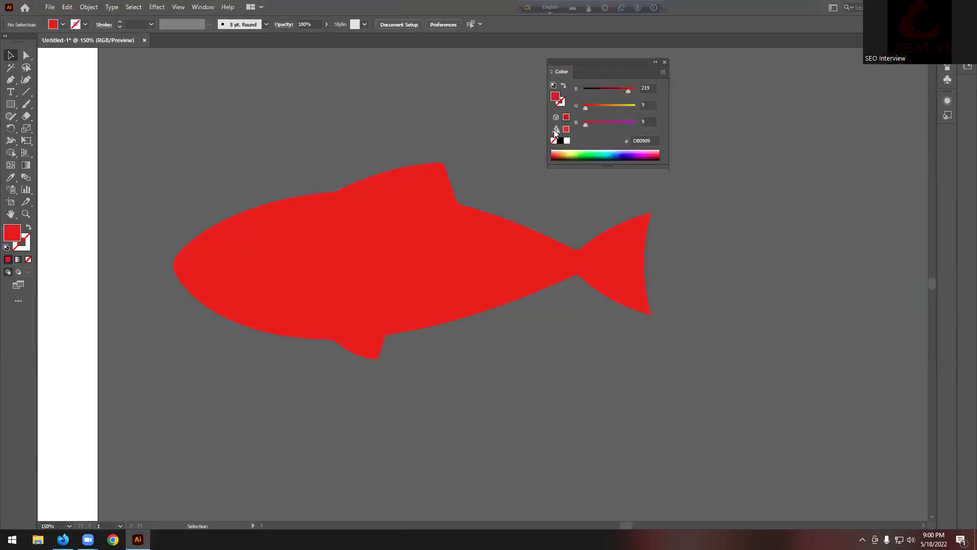
left_click(664, 62)
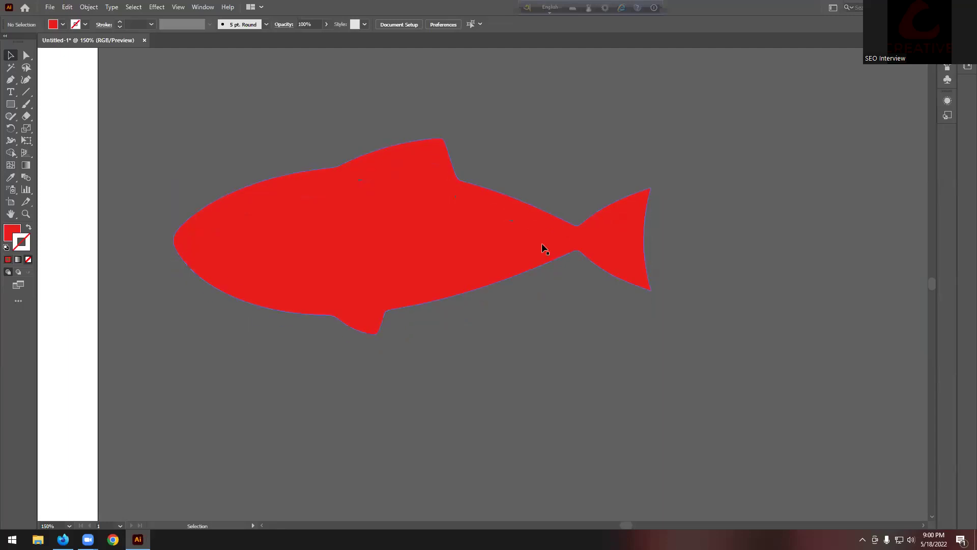
Add a point text reading "Fish" above the red fish silhouette
scroll(537, 237, "down", 2)
scroll(488, 237, "up", 3)
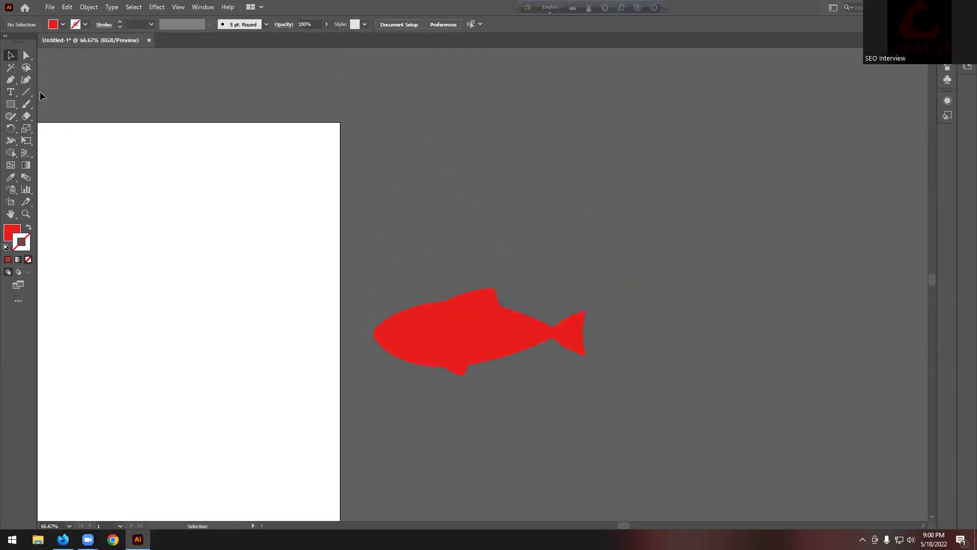
left_click(10, 91)
left_click(477, 226)
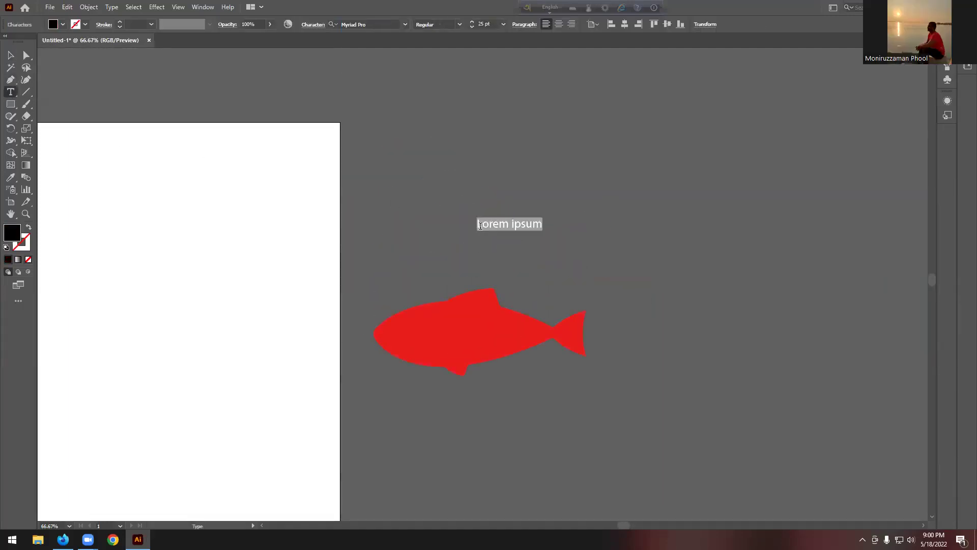
type("Fish")
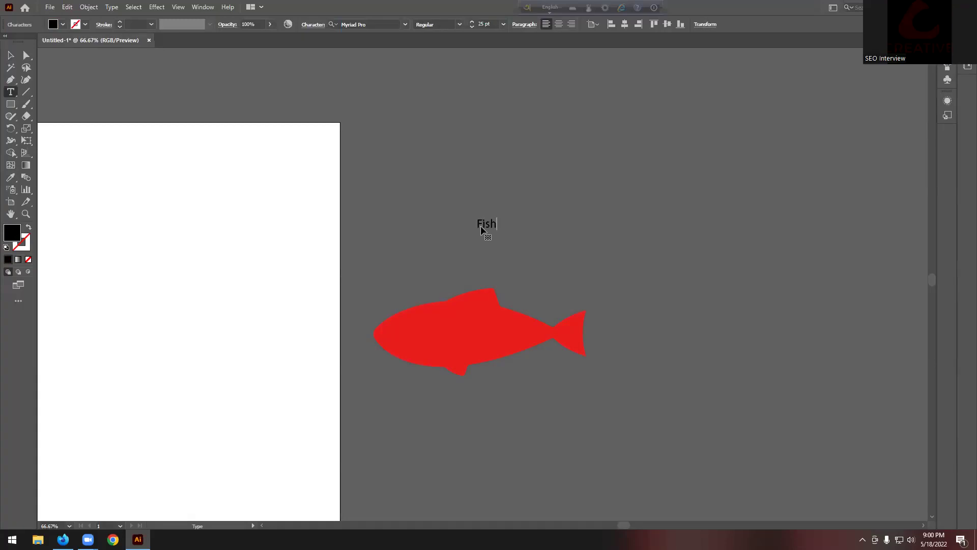
Set the font of the whole "Fish" text to Forte
key("ctrl+a")
left_click(405, 24)
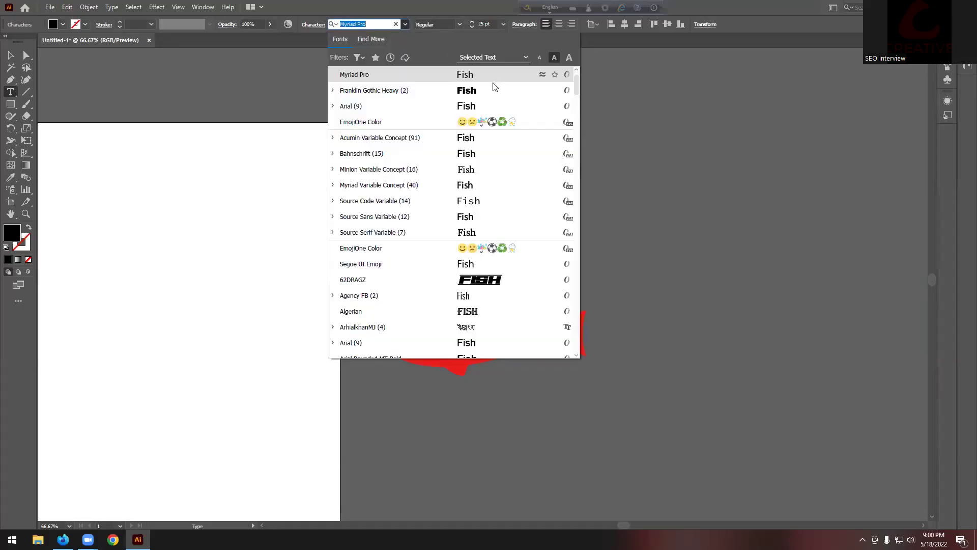
scroll(504, 267, "down", 5)
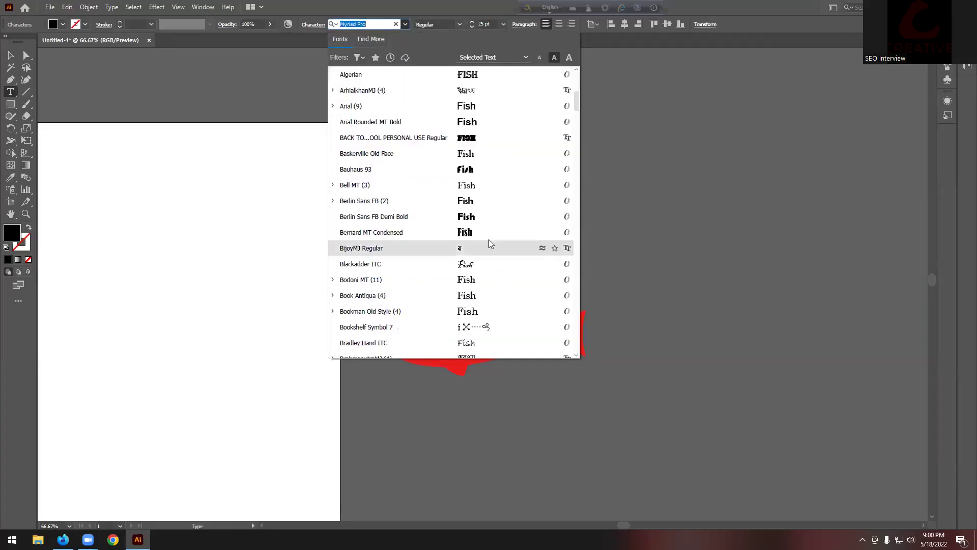
scroll(482, 224, "down", 10)
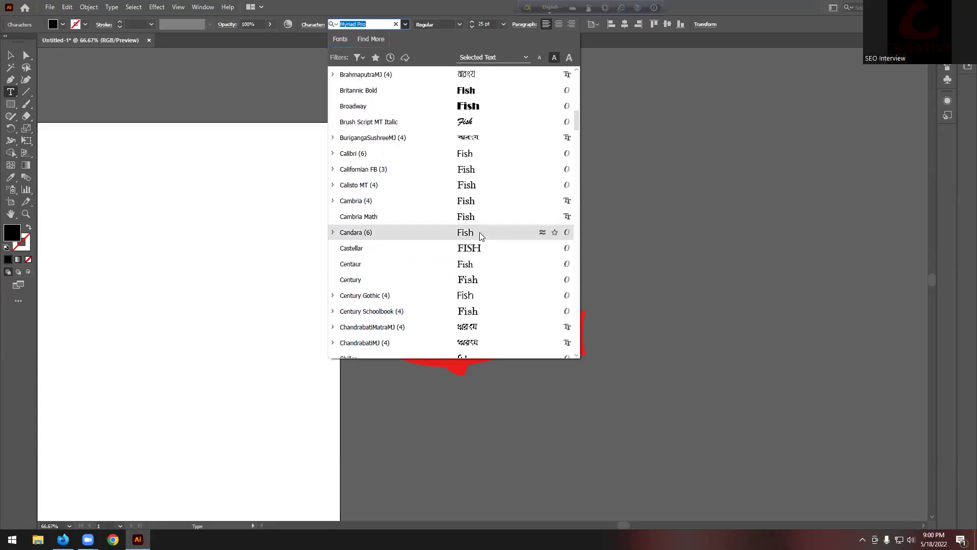
scroll(482, 229, "down", 2)
scroll(483, 224, "down", 3)
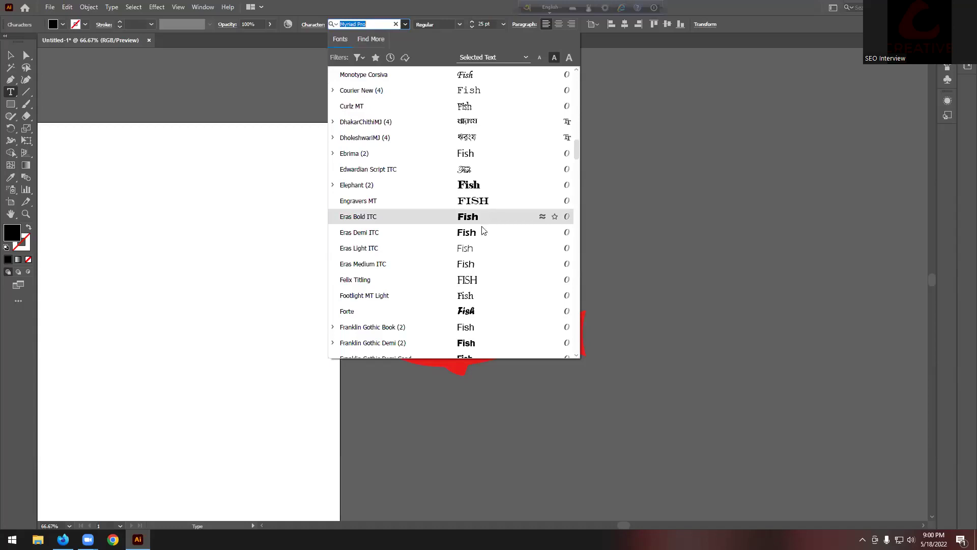
left_click(481, 309)
Enlarge the "Fish" text to about 167 pt and place it over the body of the red fish silhouette
left_click(10, 54)
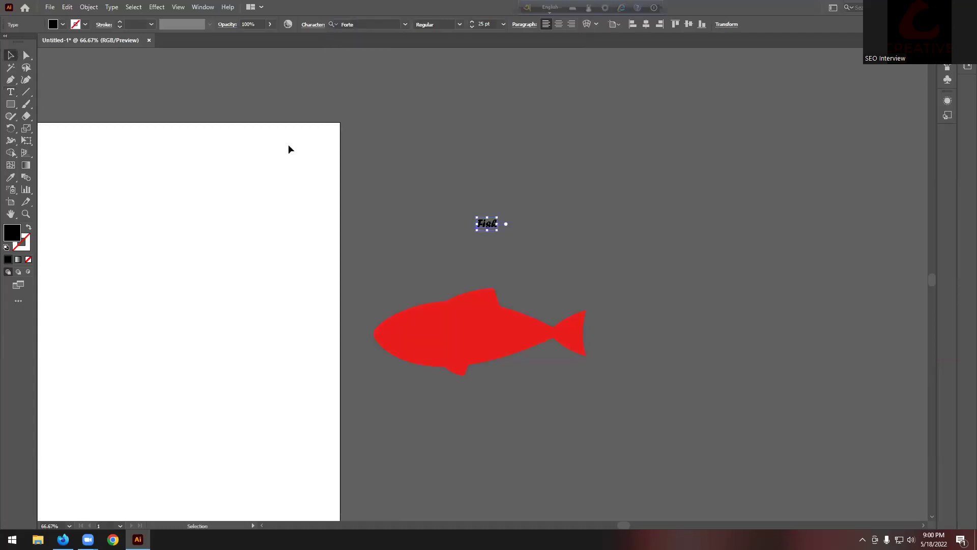
left_click_drag(499, 232, 571, 265)
left_click_drag(515, 248, 473, 215)
left_click_drag(535, 214, 482, 342)
left_click_drag(468, 281, 469, 292)
left_click_drag(501, 332, 502, 327)
left_click(540, 252)
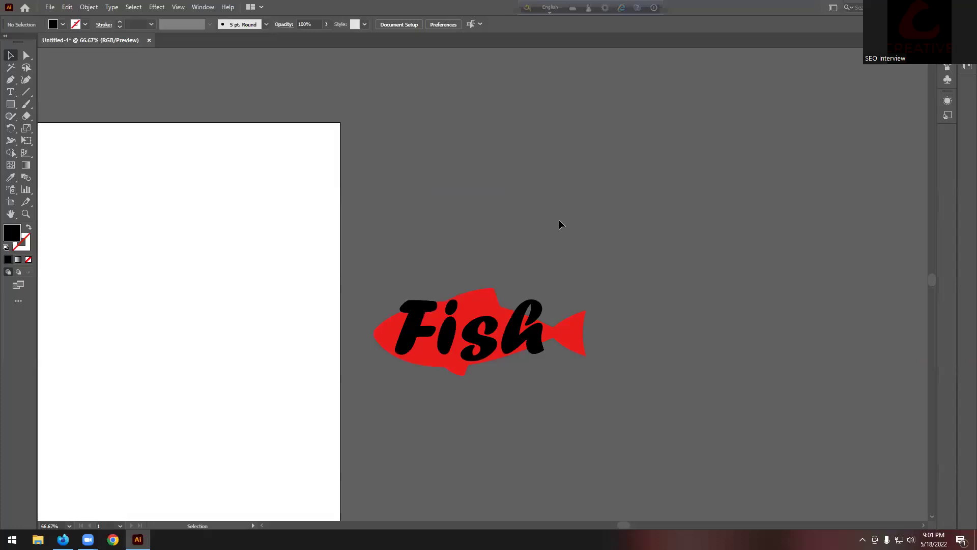
Bring the red fish silhouette to the front, above the "Fish" text
left_click(582, 330)
right_click(585, 329)
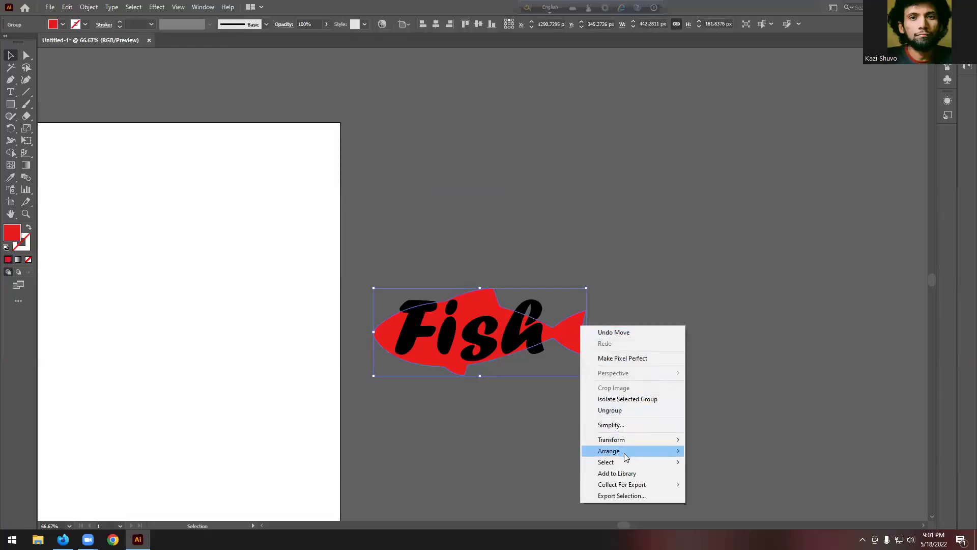
mouse_move(626, 455)
left_click(707, 451)
left_click(673, 362)
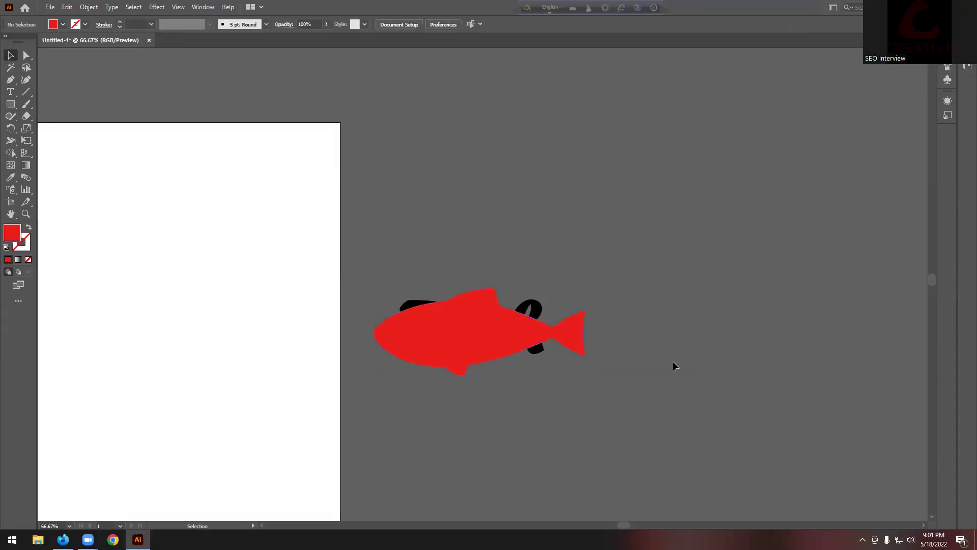
key("ctrl+a")
left_click(89, 7)
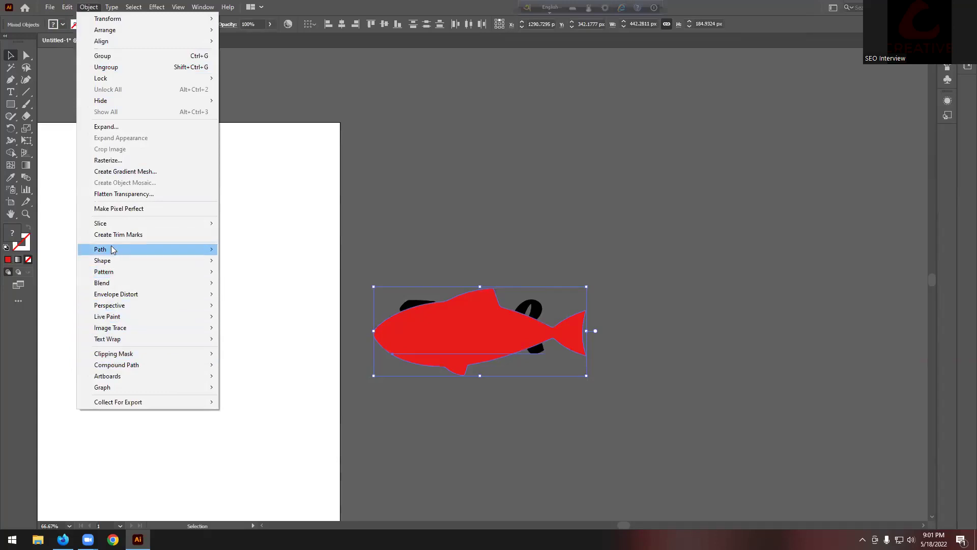
mouse_move(132, 300)
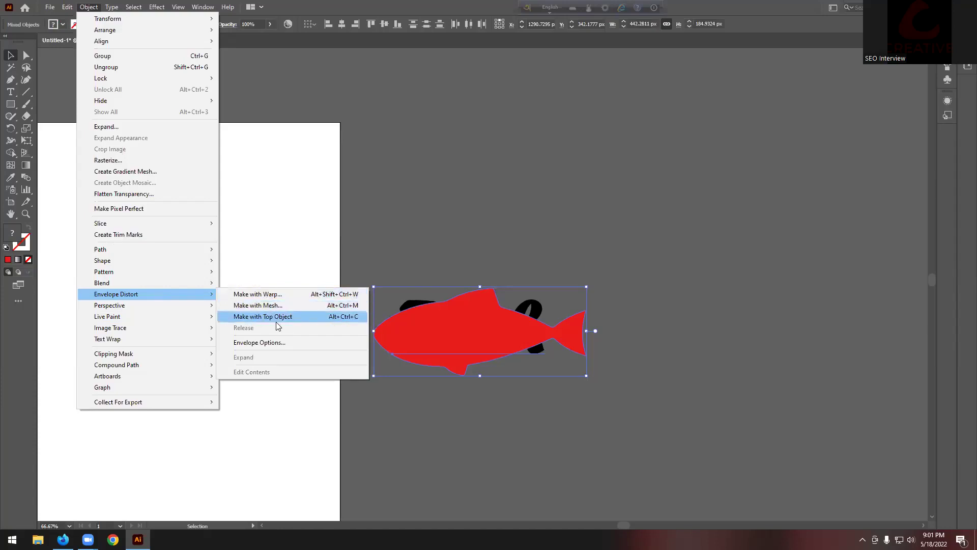
left_click(459, 216)
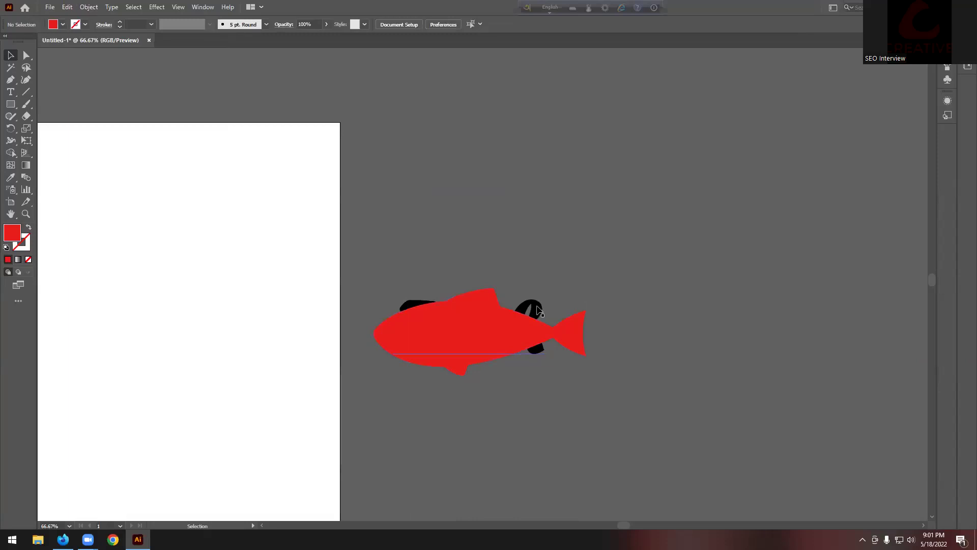
left_click(543, 317)
left_click(591, 255)
Select the fish silhouette together with the "Fish" text and apply Envelope Distort using Make with Top Object
left_click_drag(590, 255, 421, 417)
left_click(88, 6)
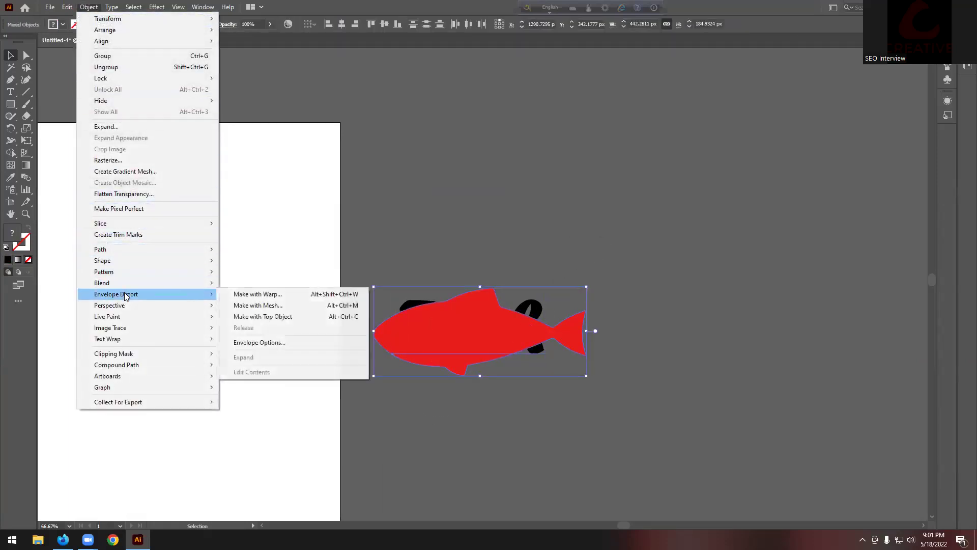
mouse_move(175, 300)
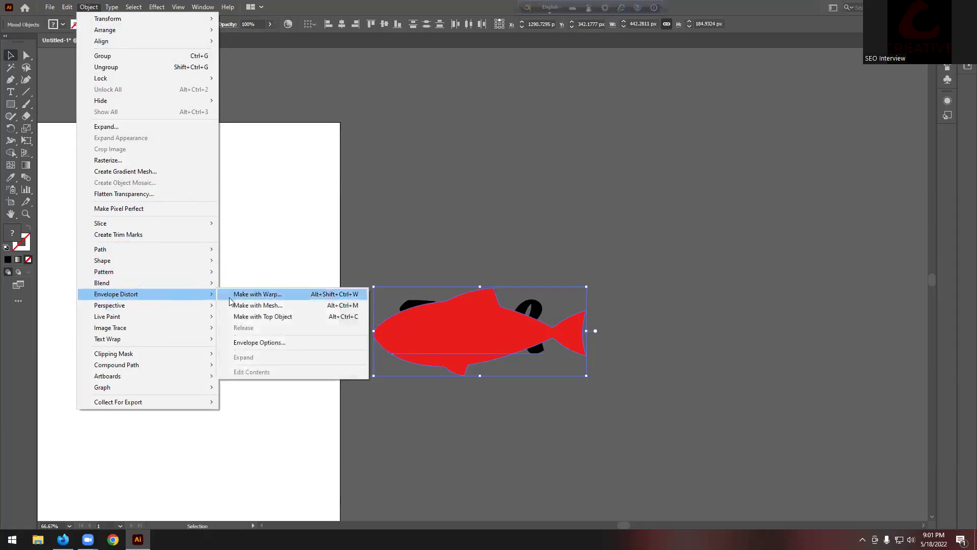
left_click(288, 317)
left_click(535, 235)
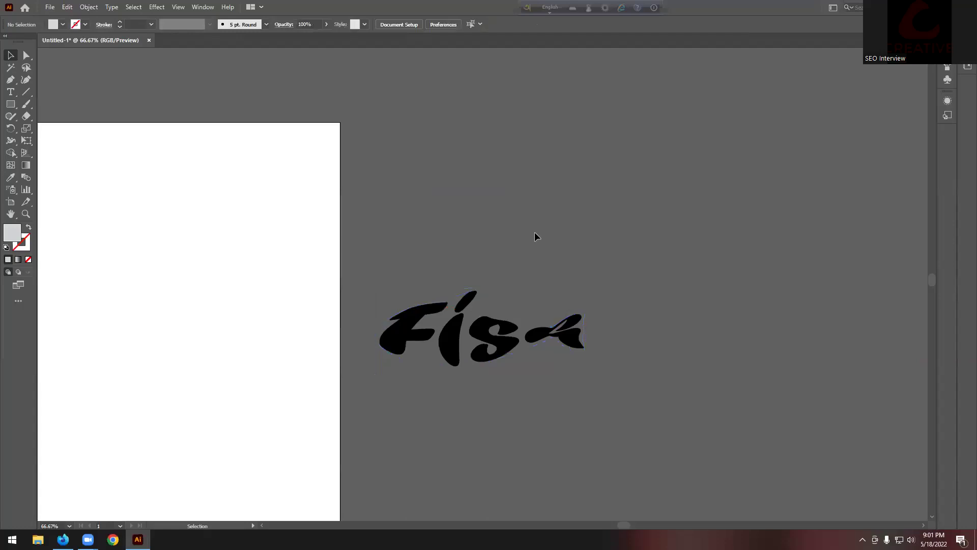
Move the fish-shaped text envelope higher on the canvas beside the artboard
scroll(534, 235, "down", 1)
scroll(491, 355, "down", 2)
scroll(490, 343, "up", 1)
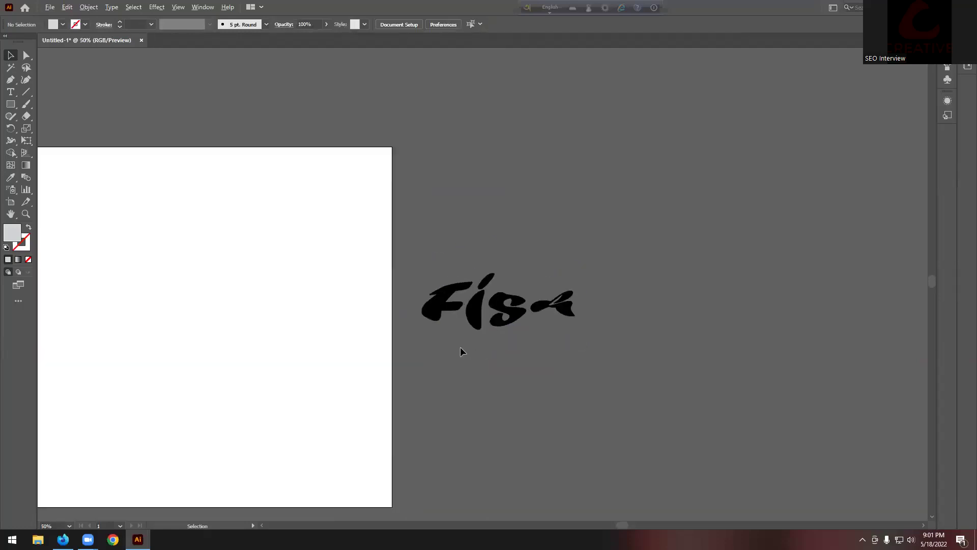
left_click_drag(519, 304, 544, 213)
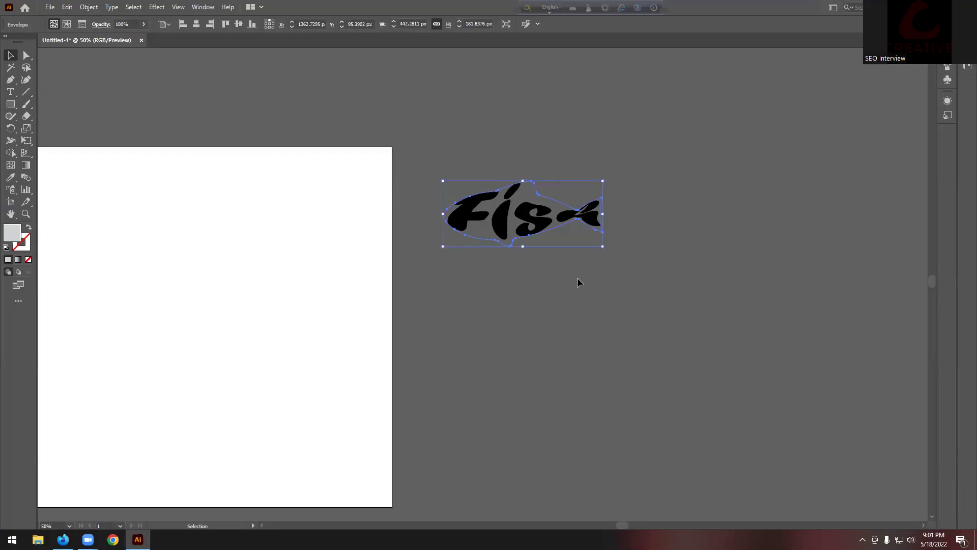
Undo the envelope's move and the envelope distortion, and send the red fish silhouette behind the "Fish" text
key("ctrl+z")
key("ctrl+z")
left_click(628, 255)
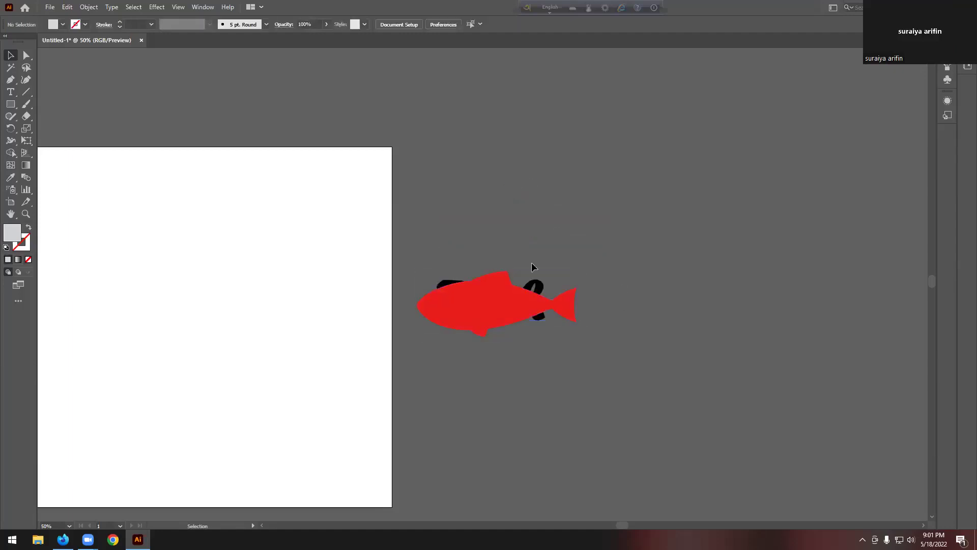
left_click(468, 295)
left_click(569, 259)
right_click(498, 305)
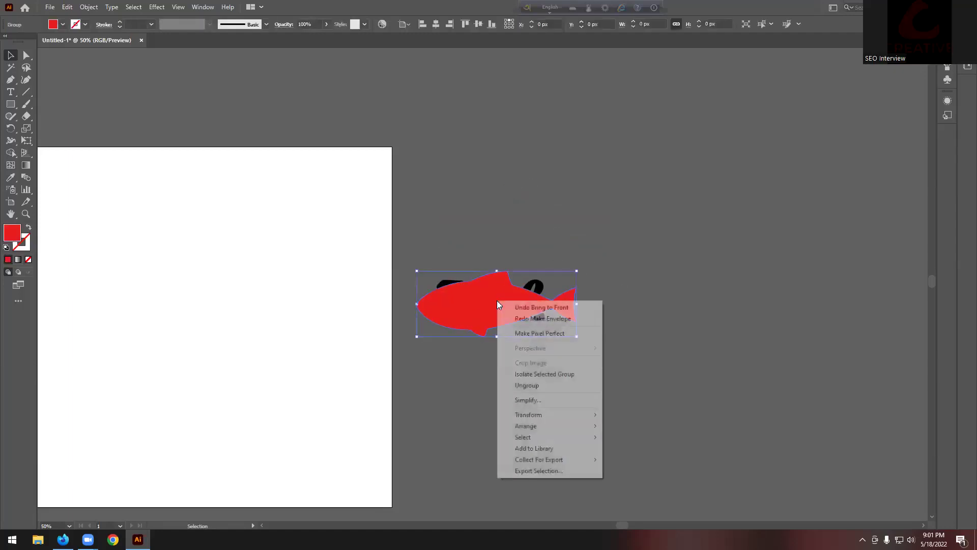
mouse_move(550, 426)
left_click(640, 460)
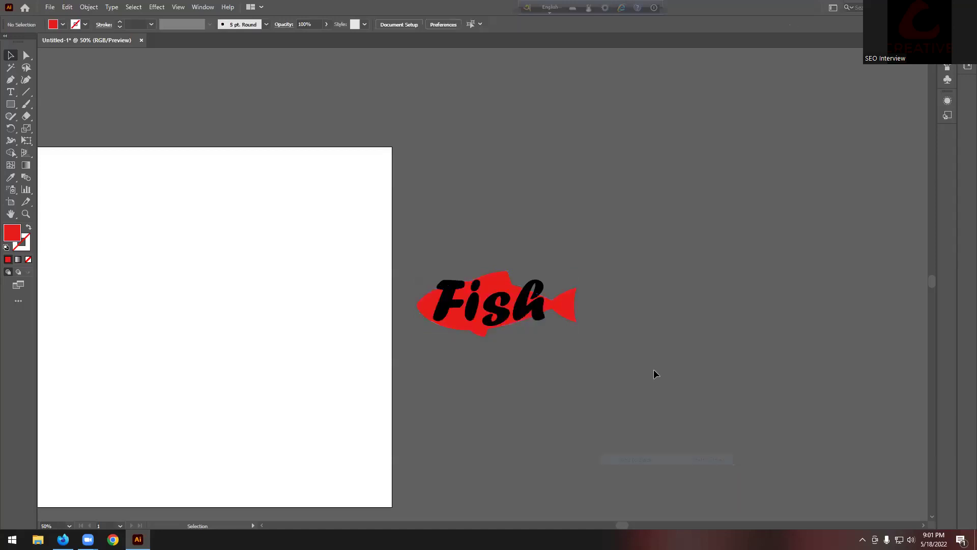
Bring the red fish silhouette to the front so it lies above the "Fish" text
left_click(513, 317)
scroll(513, 317, "up", 2)
scroll(514, 318, "up", 1)
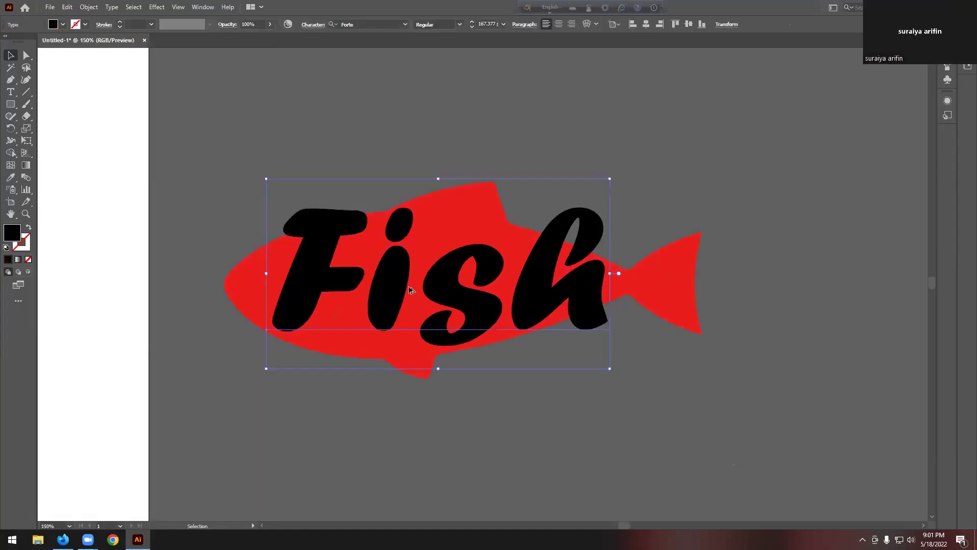
scroll(576, 275, "down", 1)
left_click(575, 280)
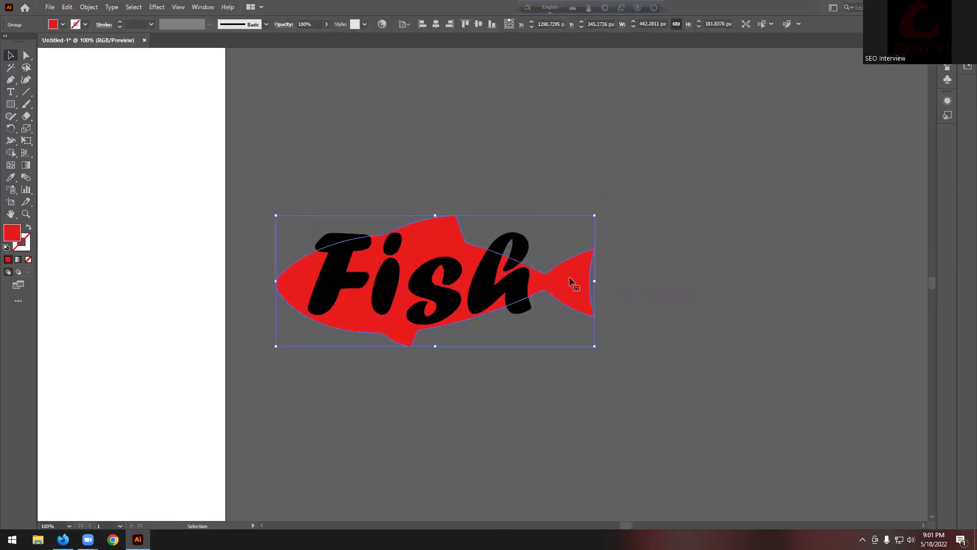
right_click(569, 277)
mouse_move(613, 400)
left_click(711, 403)
left_click(631, 224)
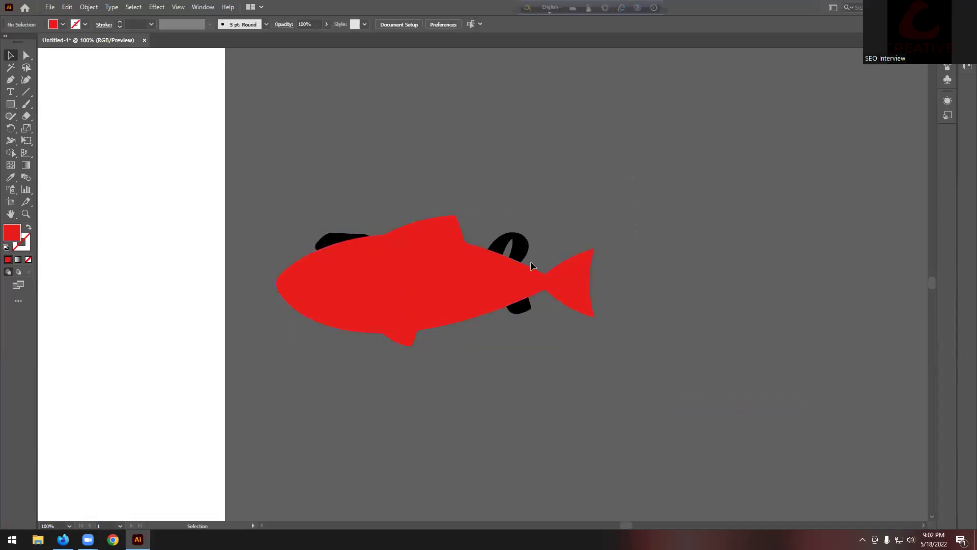
Select the silhouette and the "Fish" text together and apply Envelope Distort using Make with Top Object
key("ctrl+a")
left_click(89, 7)
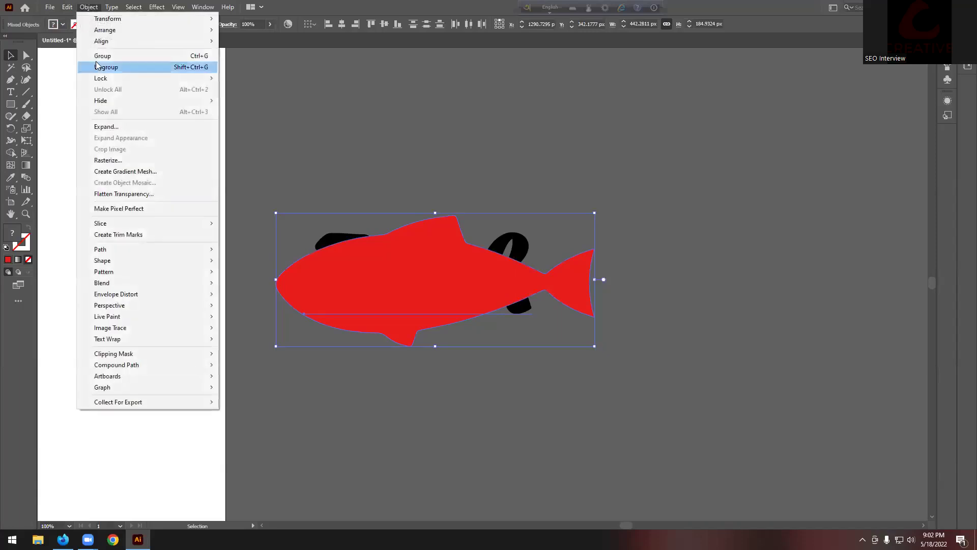
mouse_move(151, 296)
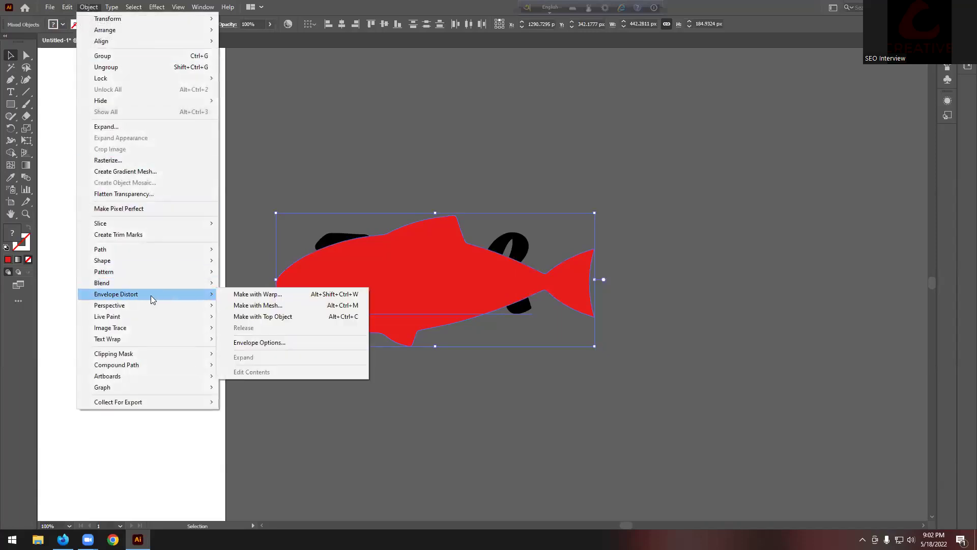
left_click(296, 316)
left_click(504, 169)
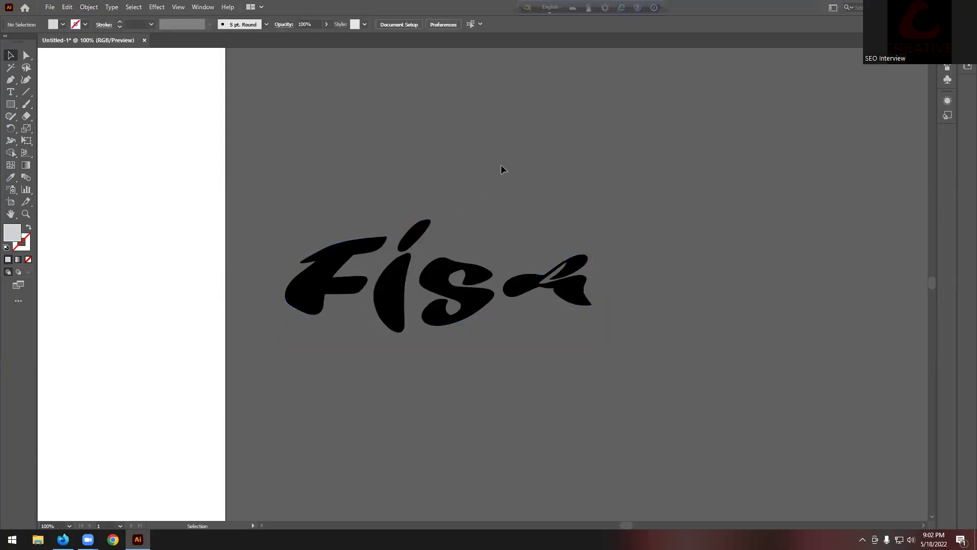
scroll(519, 197, "down", 4)
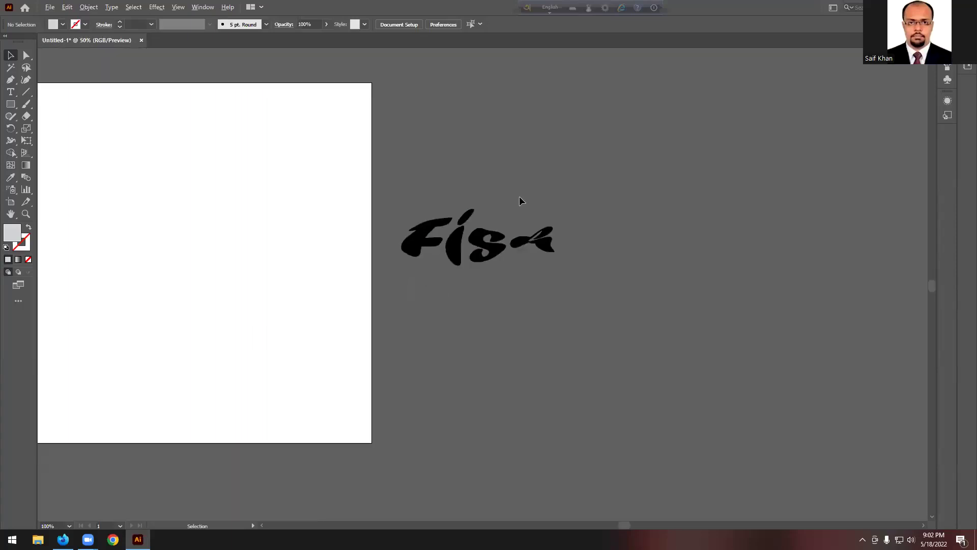
scroll(59, 168, "up", 1)
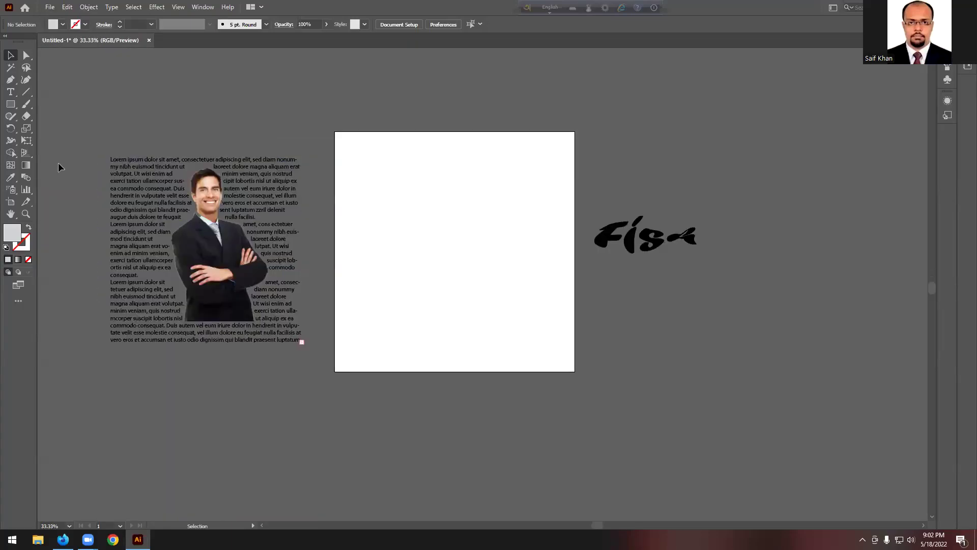
scroll(748, 234, "up", 3)
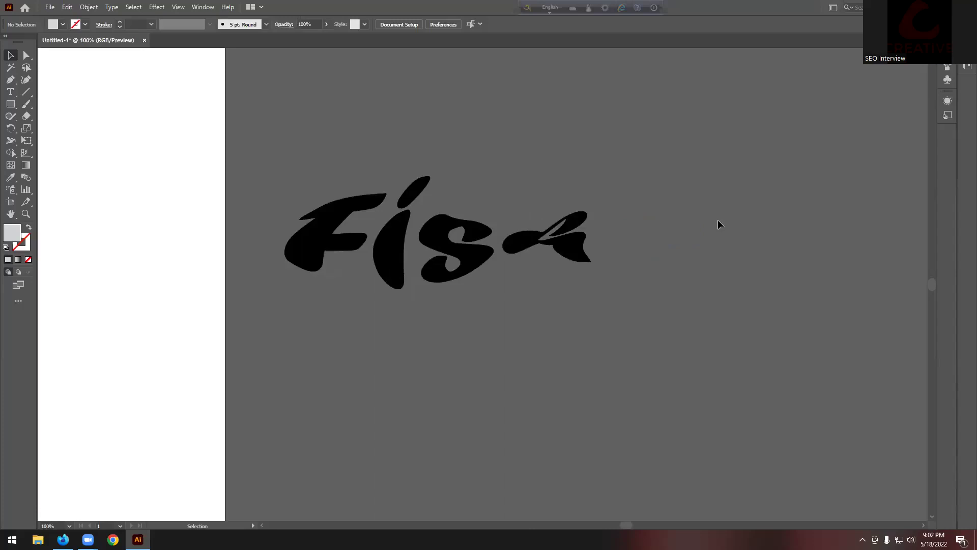
Undo the envelope distortion and bring the "Fish" text to the front, above the red silhouette
key("ctrl+v")
left_click(119, 67)
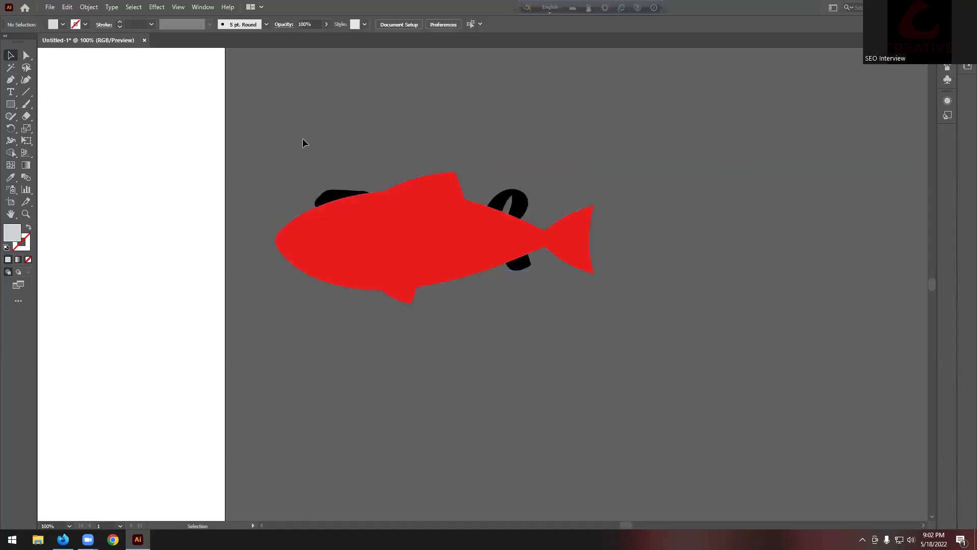
key("ctrl+a")
left_click(89, 8)
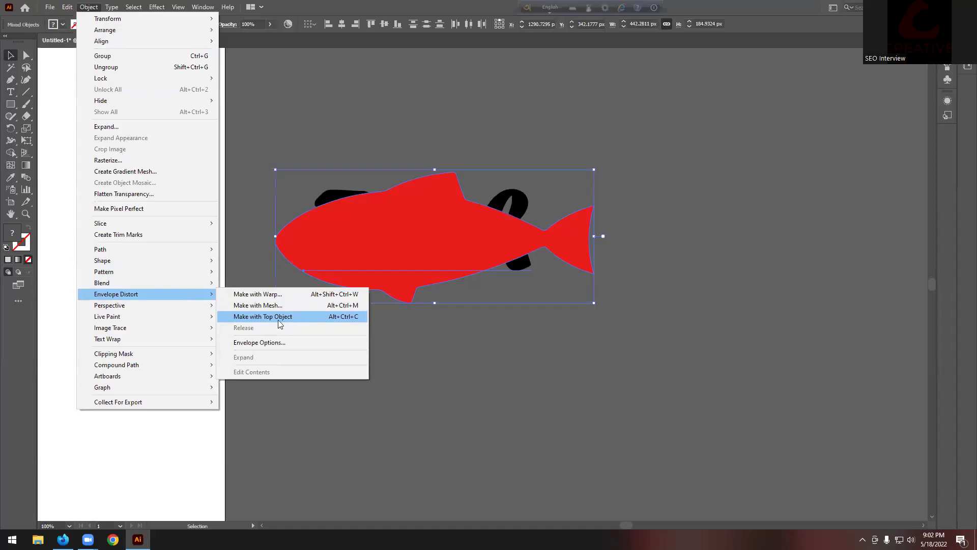
left_click(363, 133)
left_click(520, 189)
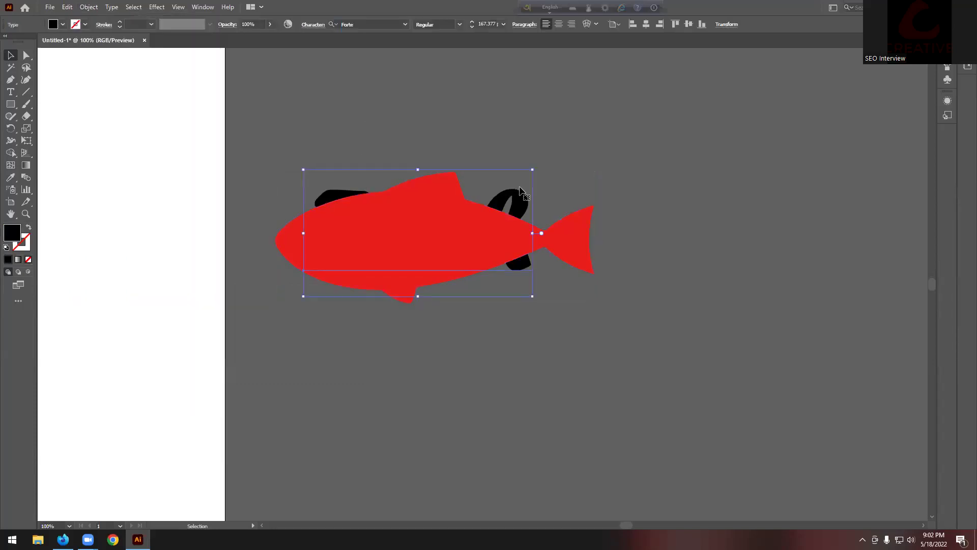
right_click(520, 191)
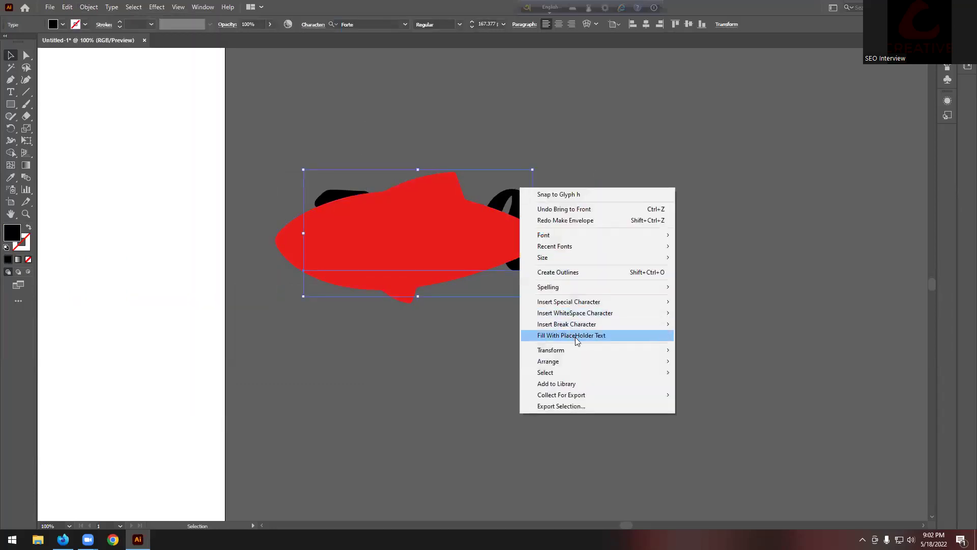
mouse_move(644, 361)
left_click(723, 363)
Try to apply Envelope Distort using Make with Top Object while the "Fish" text lies above the silhouette
key("ctrl+a")
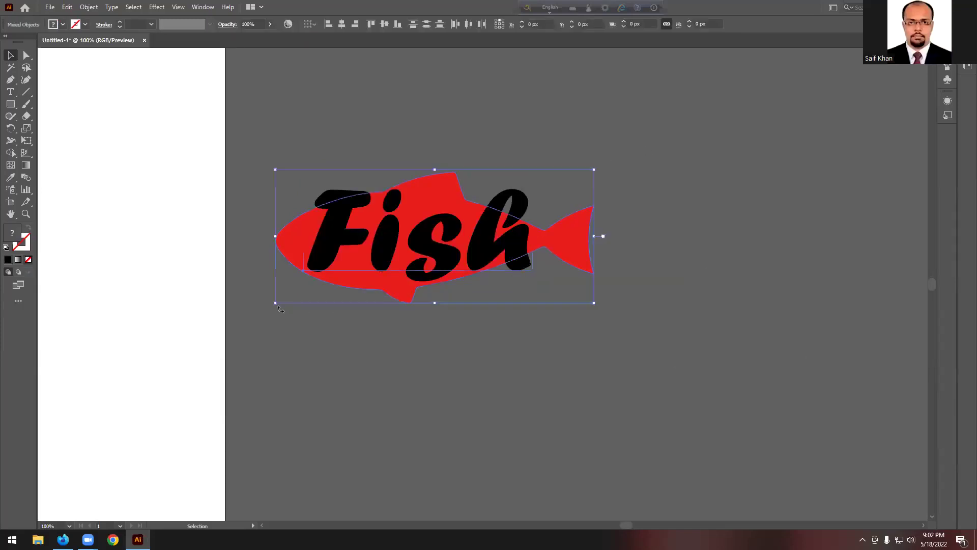
left_click(88, 7)
mouse_move(147, 296)
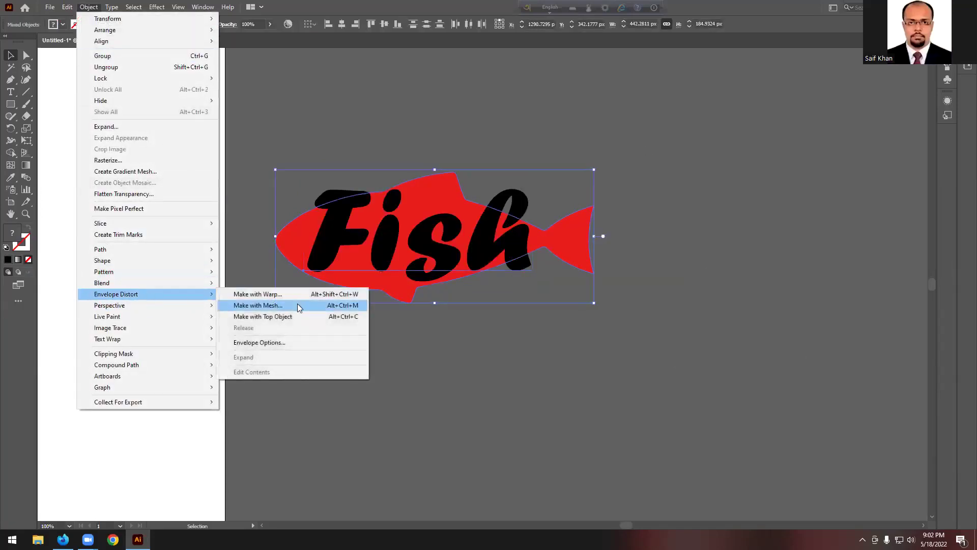
left_click(286, 307)
left_click(481, 298)
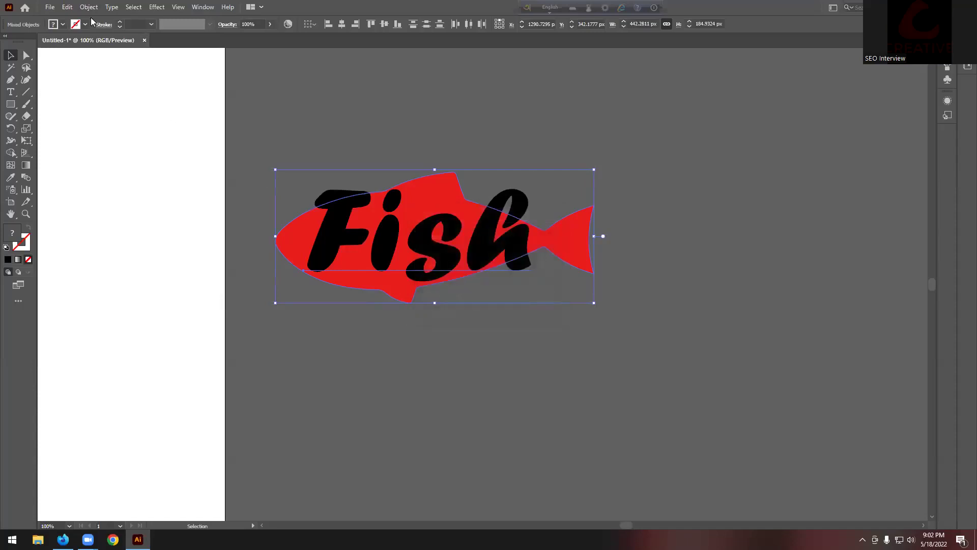
left_click(88, 7)
mouse_move(127, 294)
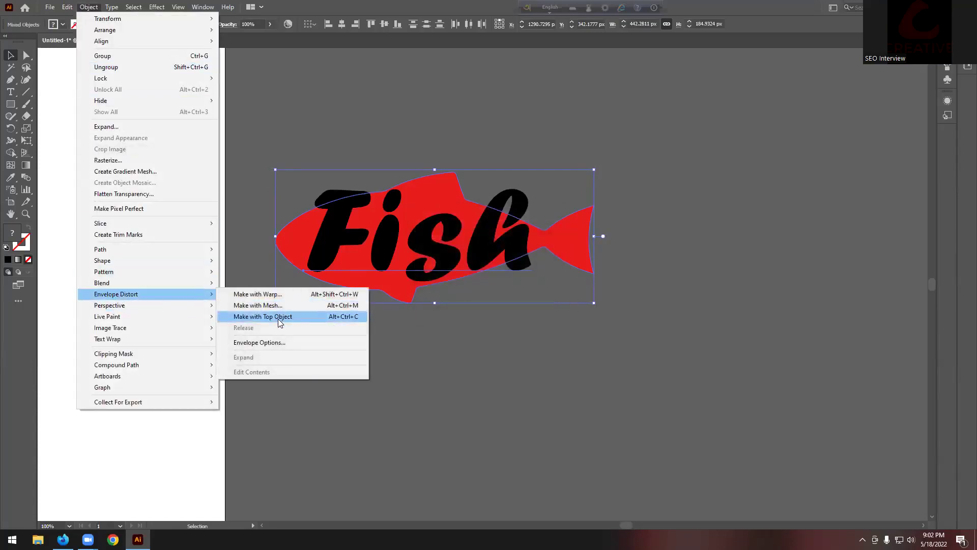
left_click(279, 318)
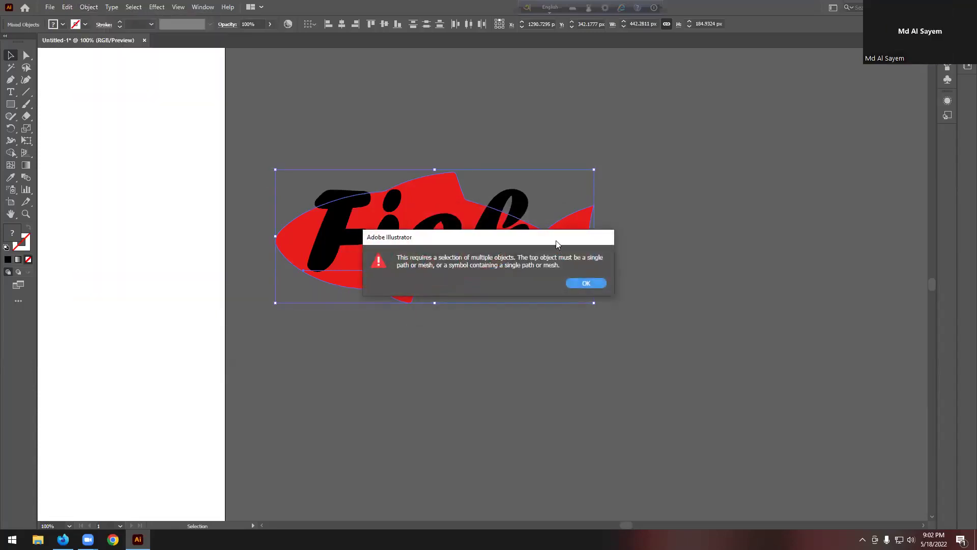
left_click_drag(543, 241, 459, 338)
left_click(511, 379)
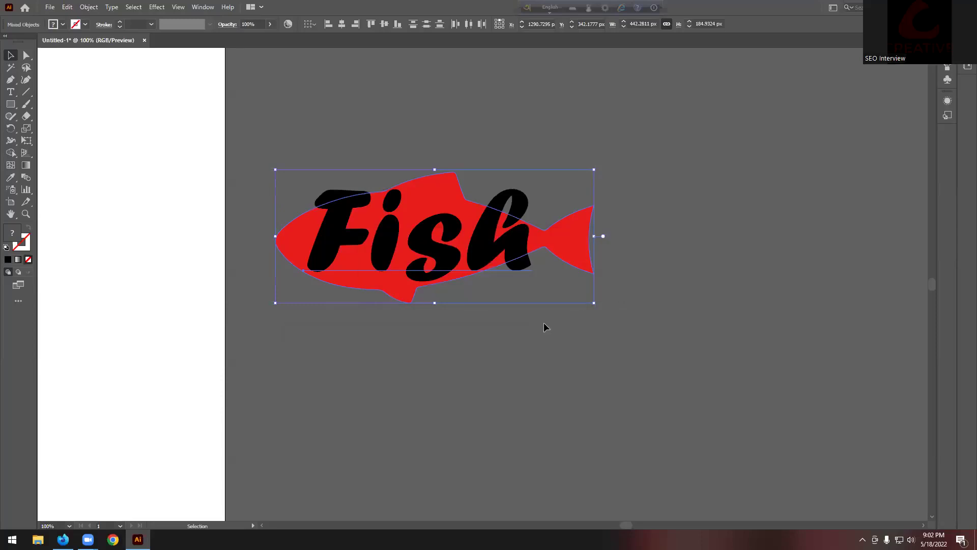
left_click(543, 322)
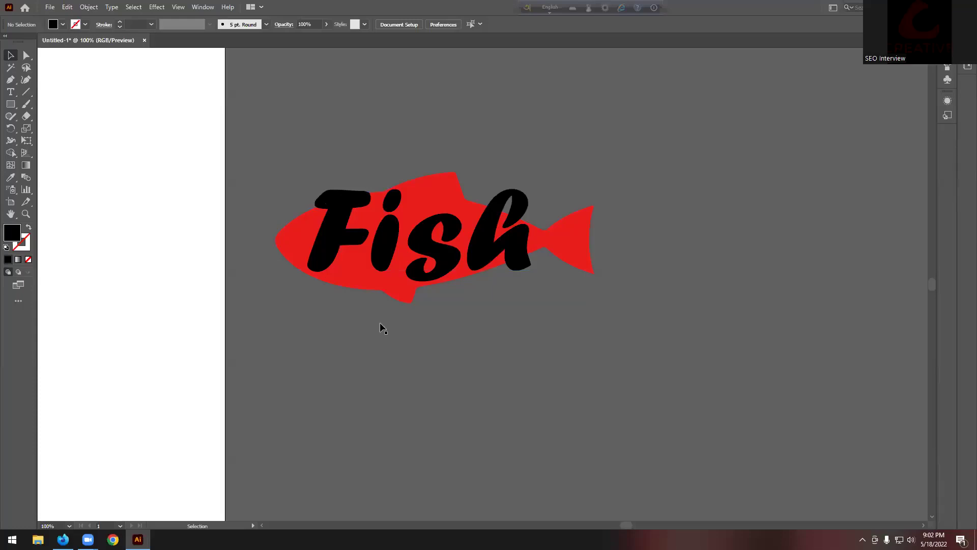
Undo the reordering that put the "Fish" text in front of the silhouette
scroll(401, 289, "down", 2)
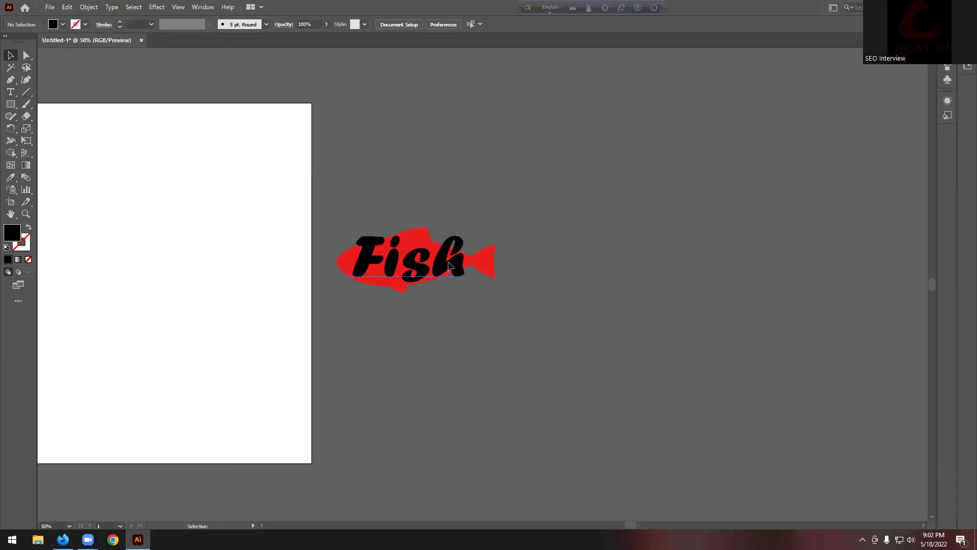
left_click(449, 266)
key("ctrl+z")
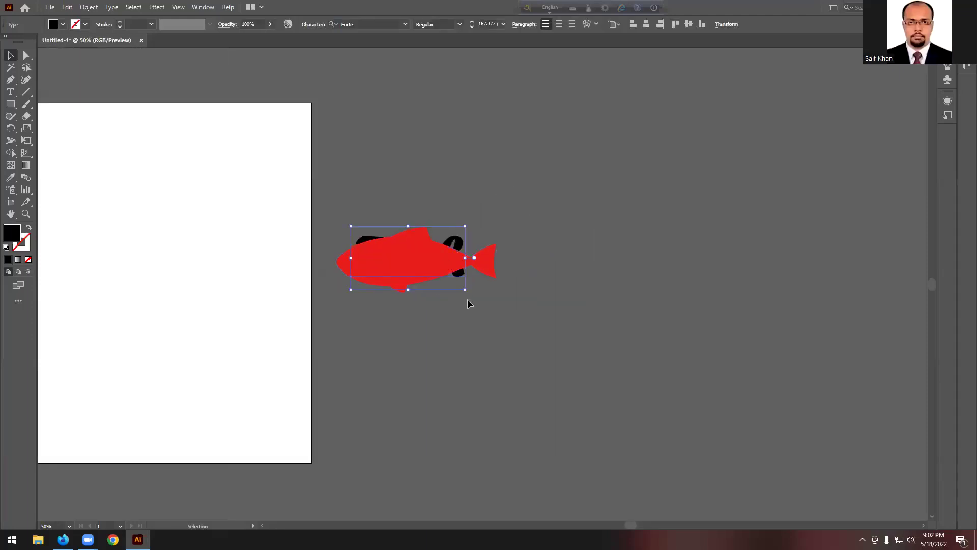
left_click(573, 308)
Move the fish silhouette and the "Fish" text together to the space above the paragraph wrapped around the man
scroll(572, 307, "down", 3)
scroll(322, 344, "up", 2)
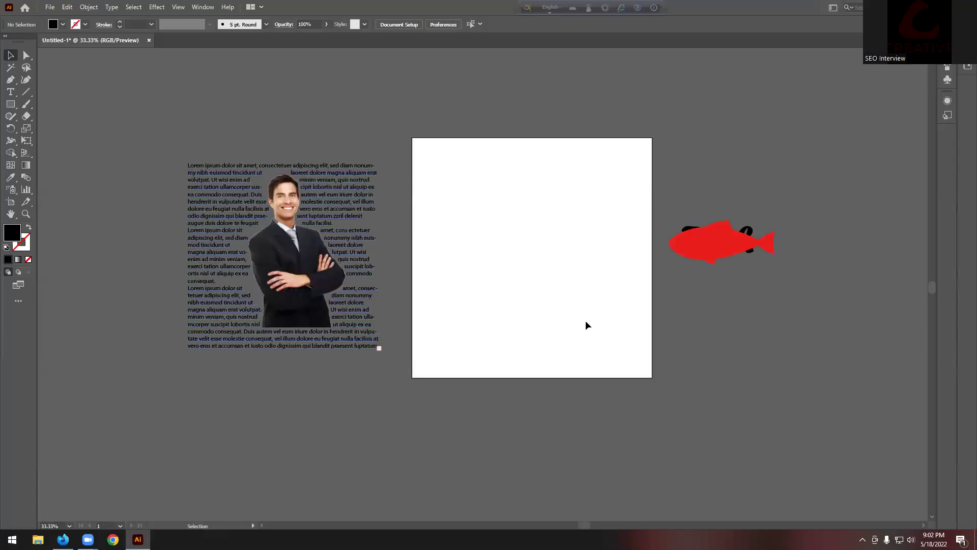
scroll(640, 311, "up", 1)
left_click_drag(775, 258, 632, 341)
left_click_drag(728, 290, 298, 179)
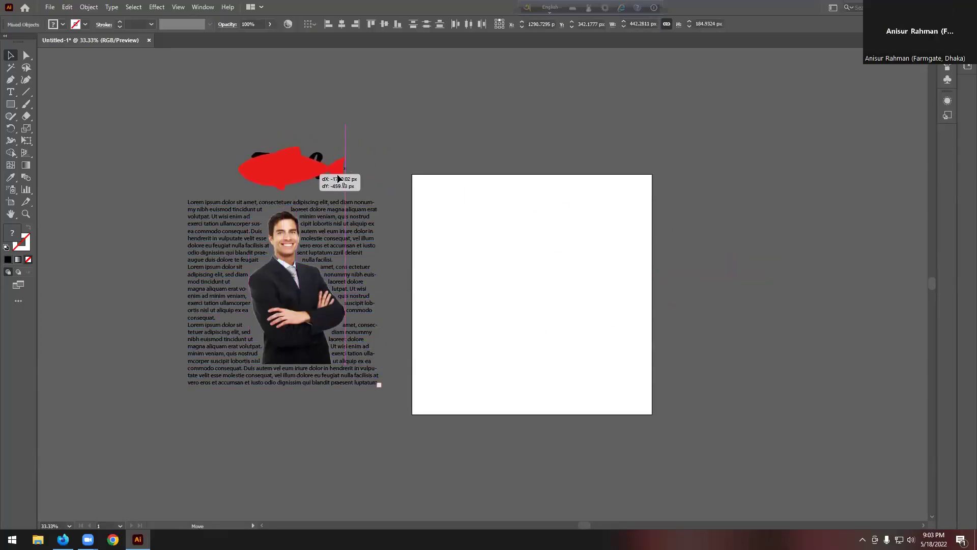
left_click(385, 177)
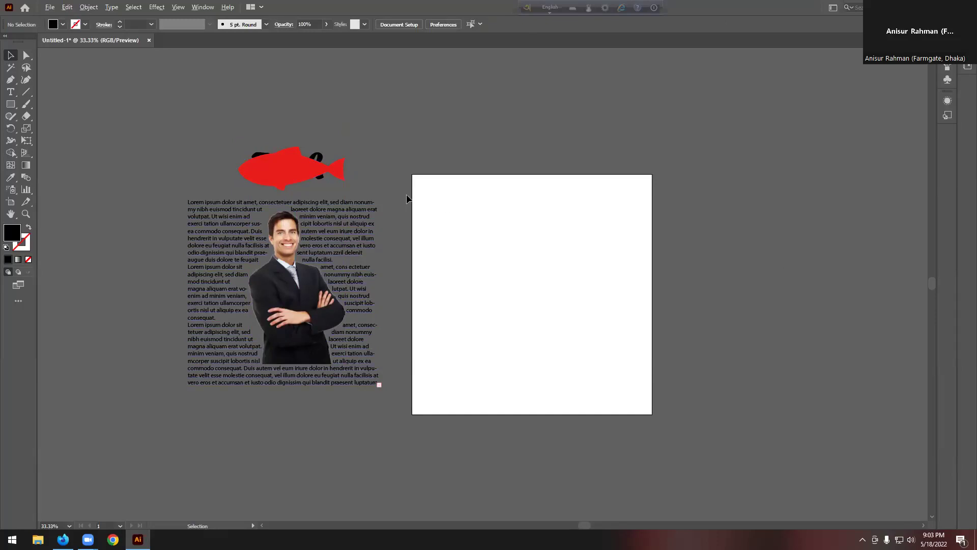
Shape the "Fish" text into the silhouette above the paragraph with Envelope Distort, using Make with Top Object
left_click(303, 161)
left_click(88, 7)
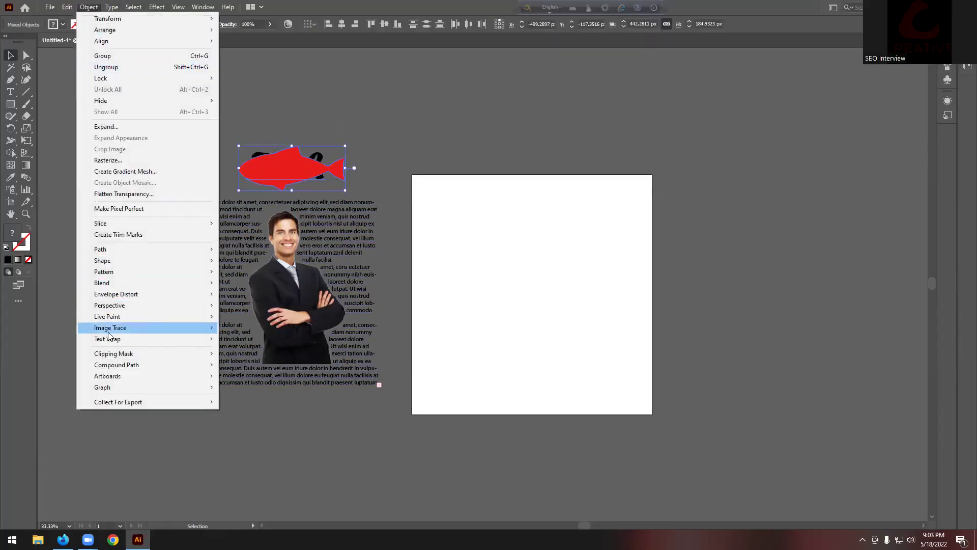
mouse_move(122, 293)
left_click(278, 316)
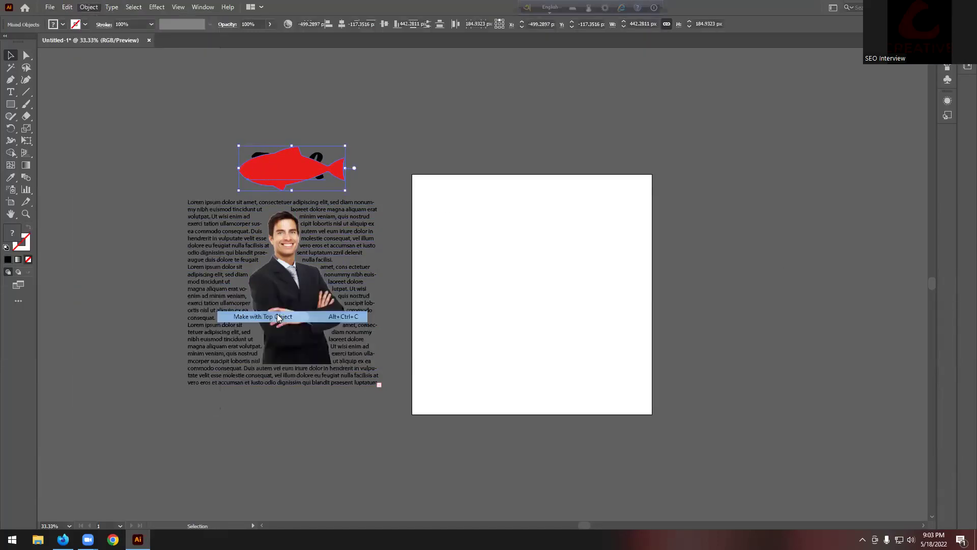
left_click(383, 169)
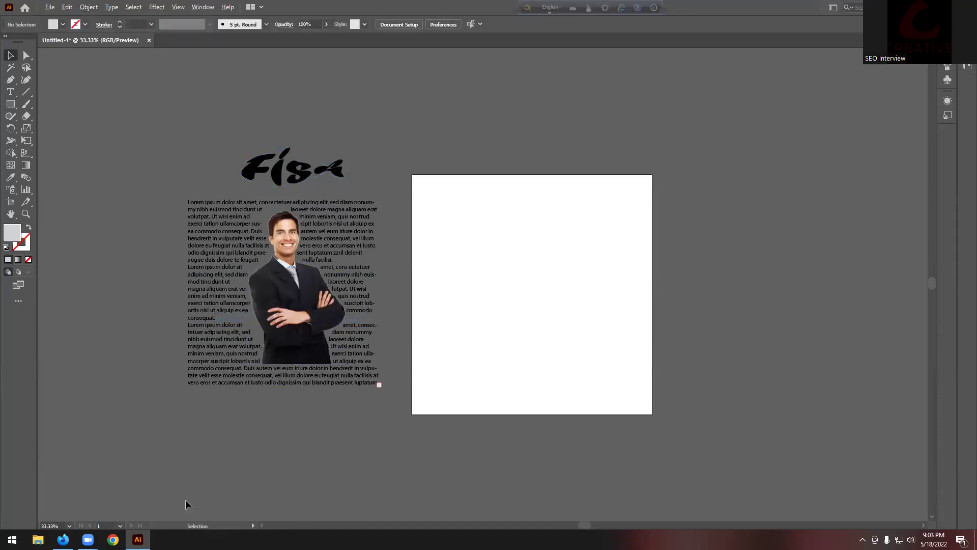
Switch to Firefox and check the class 05 topics in the course outline PDF, marking the Clipping Mask entry
left_click(62, 539)
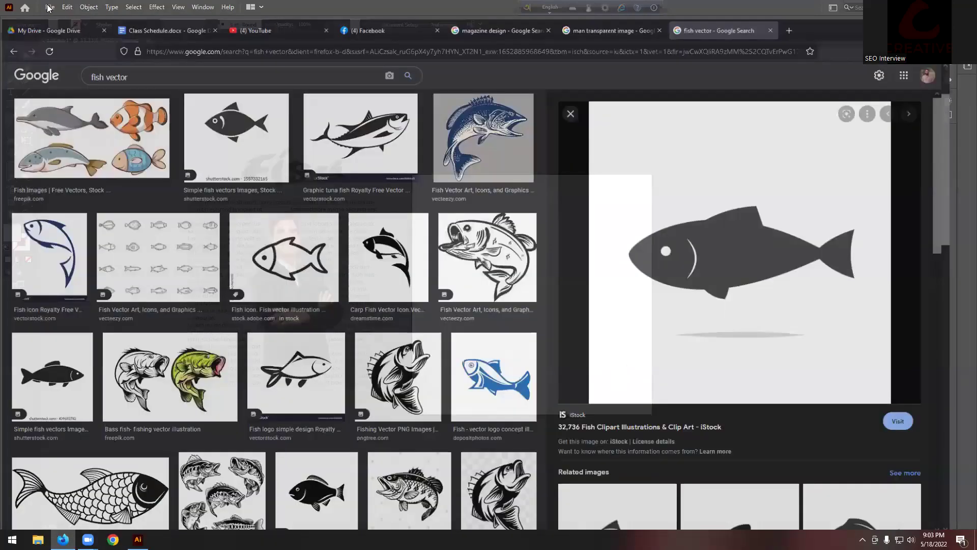
key("ctrl+Tab")
left_click(446, 202)
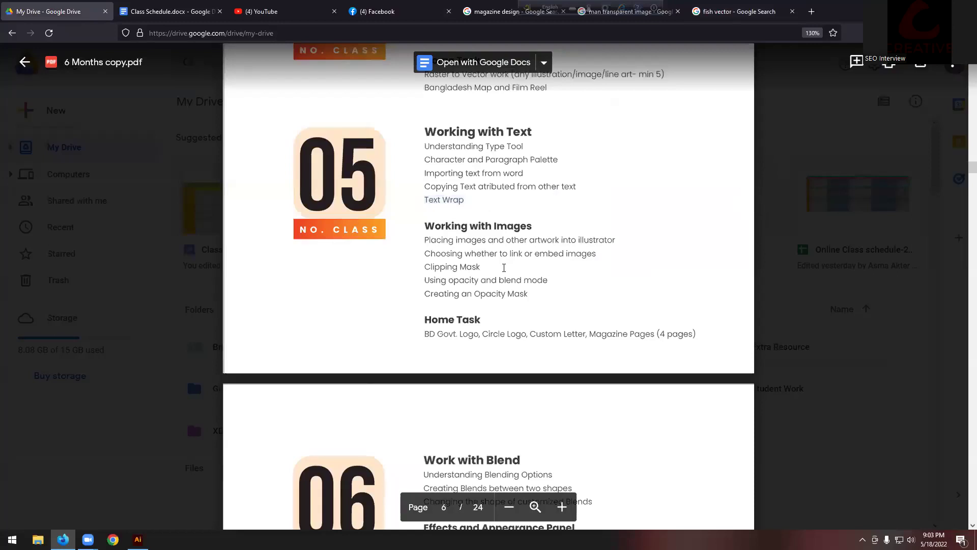
left_click_drag(429, 265, 466, 264)
double_click(467, 265)
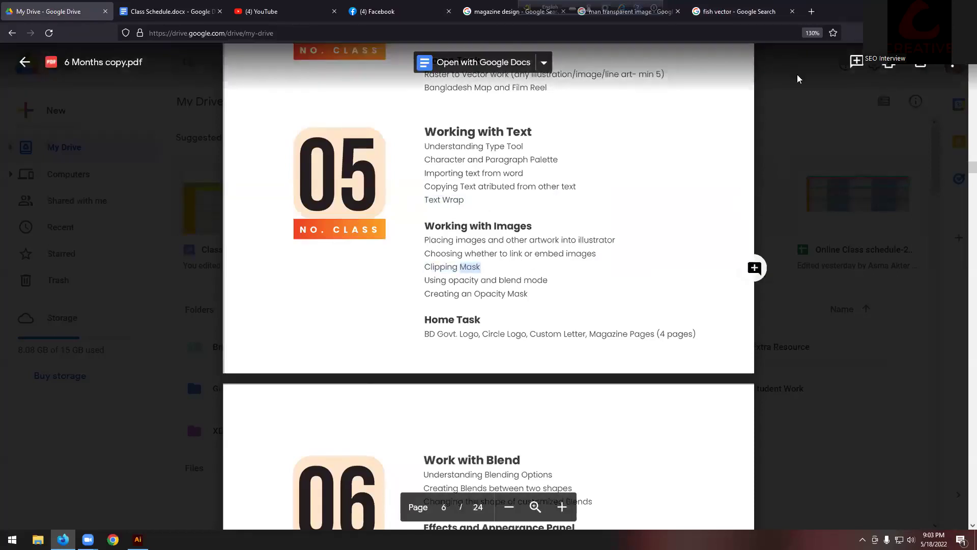
Switch to Illustrator and draw a circle about 281 px in diameter in the empty space above the artboard
key("alt+Tab")
scroll(689, 321, "up", 2)
scroll(349, 259, "down", 2)
scroll(429, 269, "up", 1)
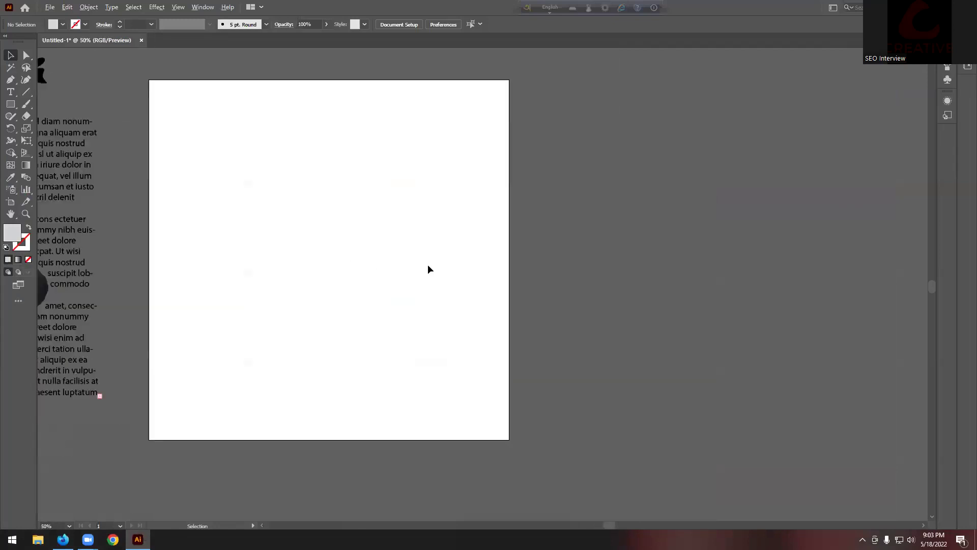
scroll(97, 268, "up", 1)
scroll(328, 273, "down", 1)
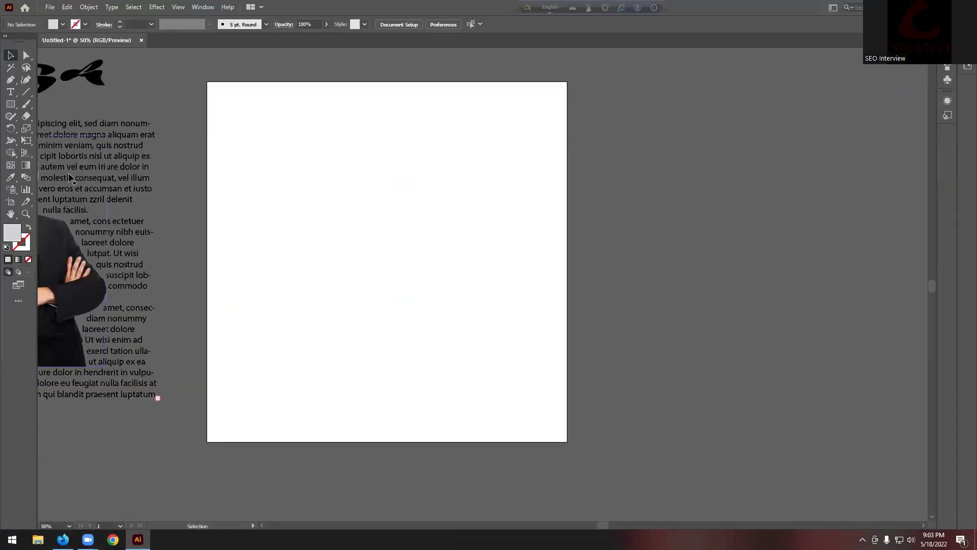
right_click(10, 104)
left_click(51, 104)
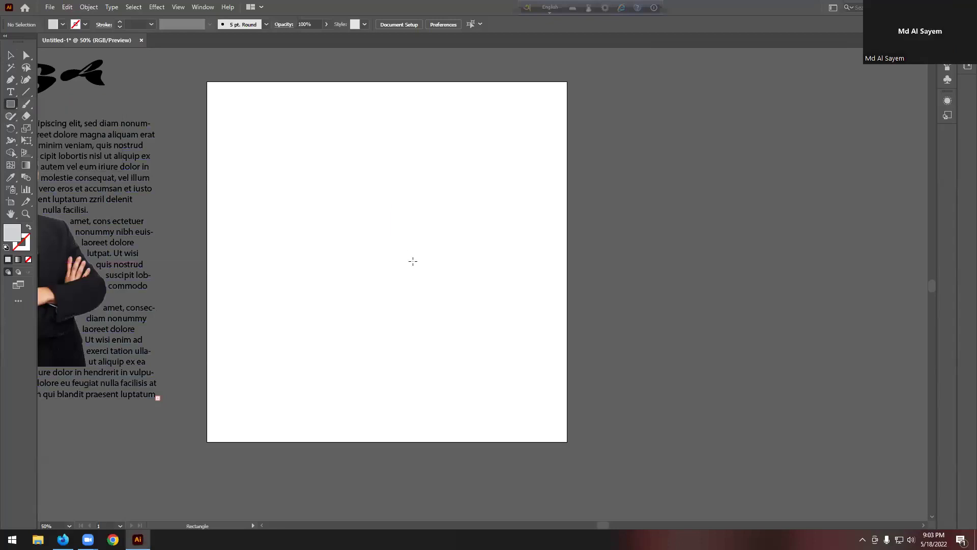
scroll(413, 261, "up", 8)
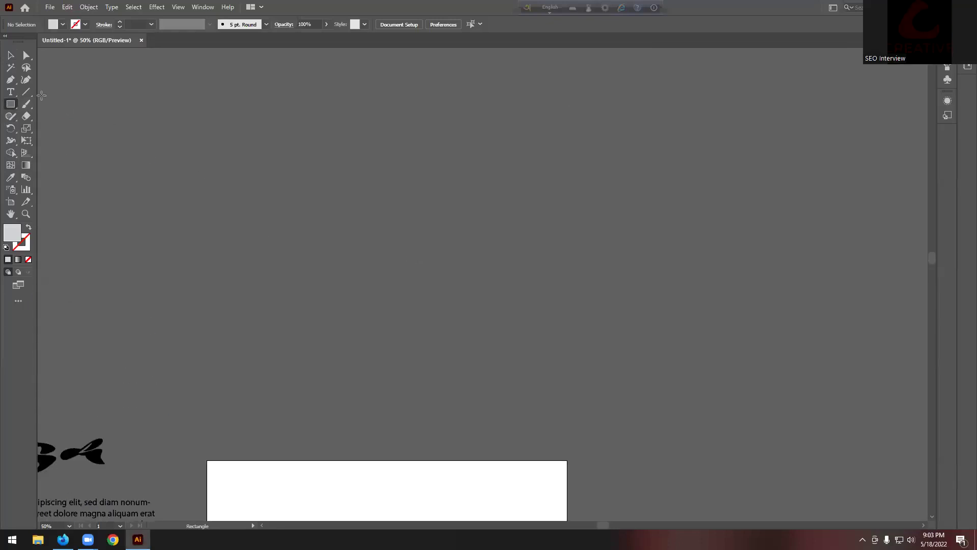
right_click(12, 104)
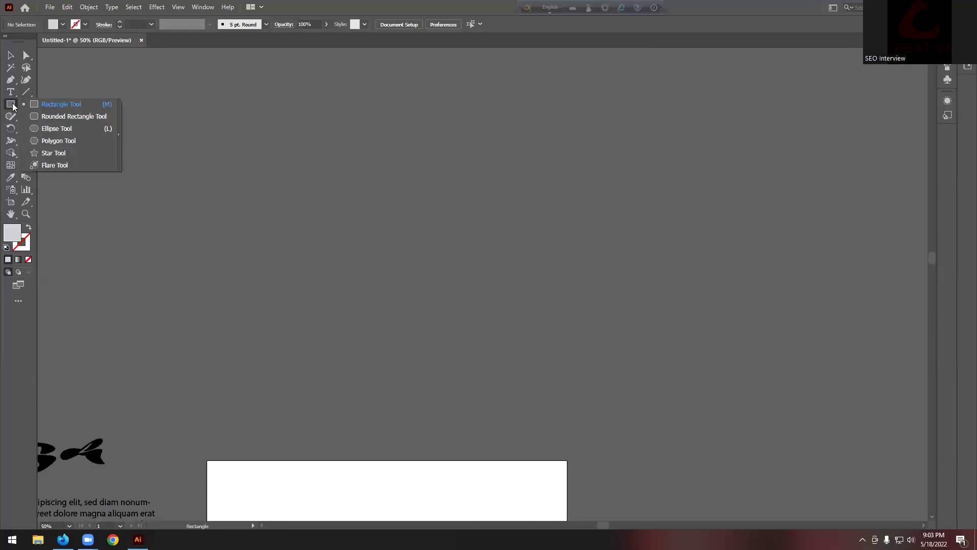
left_click(56, 129)
left_click_drag(238, 134, 339, 235)
key("v")
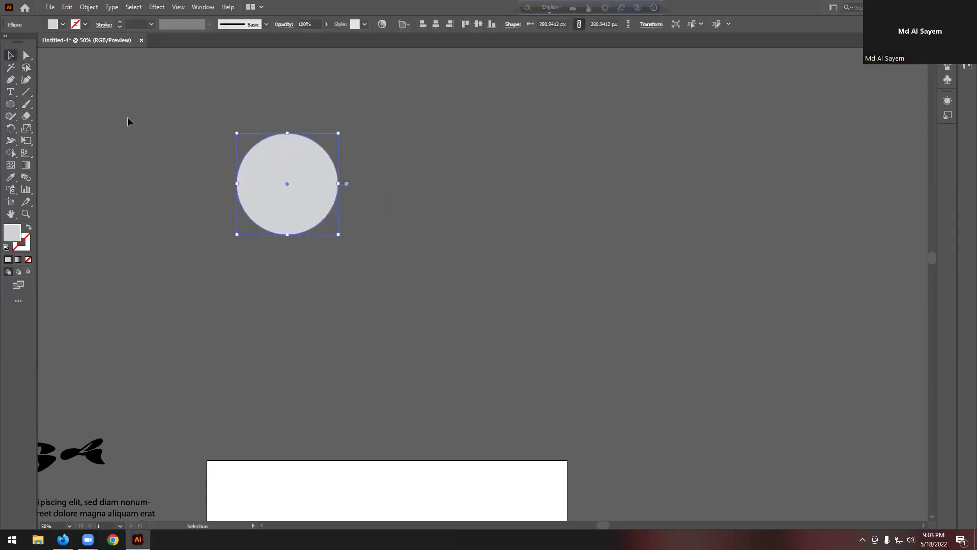
Duplicate the circle into a cluster of seven, with one circle in the middle and six around it
left_click_drag(306, 184, 274, 80)
scroll(392, 201, "up", 3)
left_click_drag(292, 193, 480, 164)
left_click_drag(354, 133, 361, 133)
left_click(551, 153)
scroll(553, 153, "up", 2)
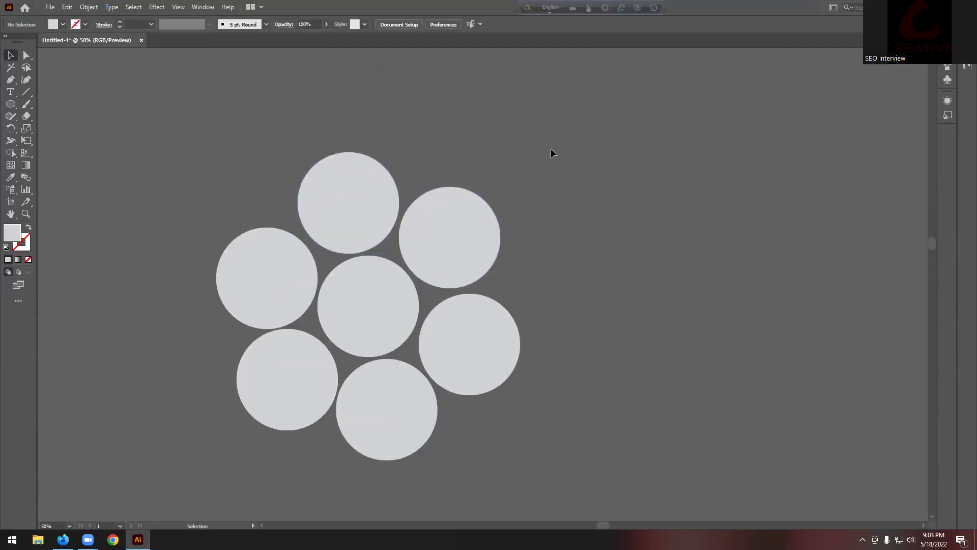
scroll(553, 153, "down", 1)
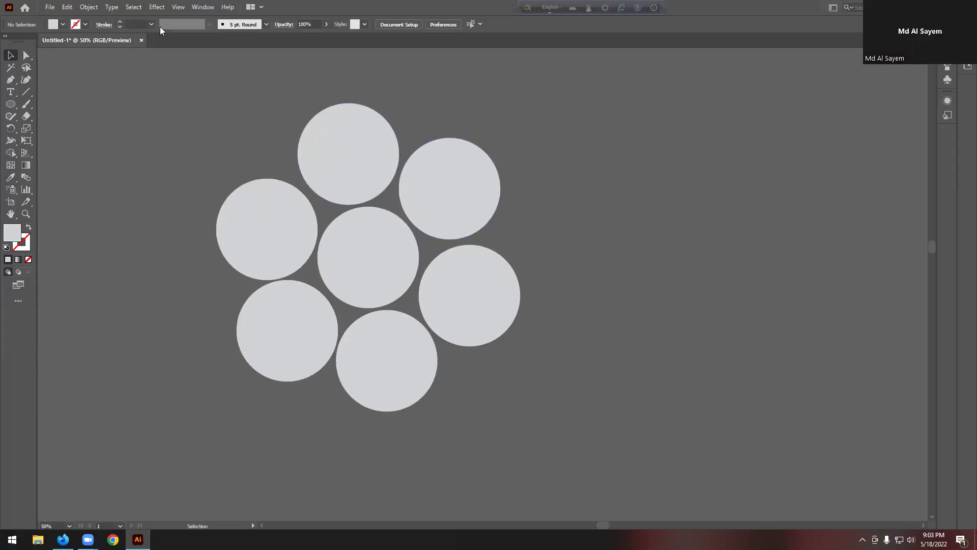
key("super+d")
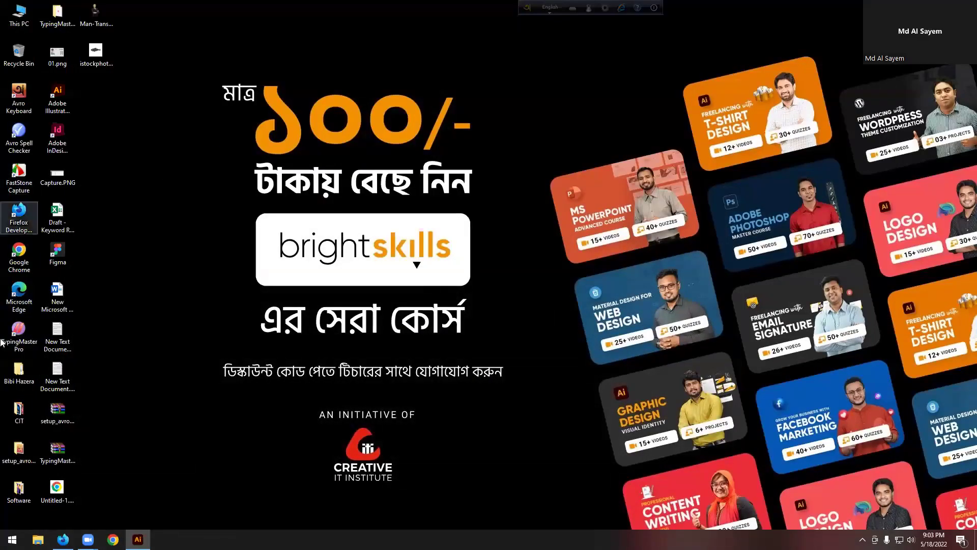
double_click(18, 413)
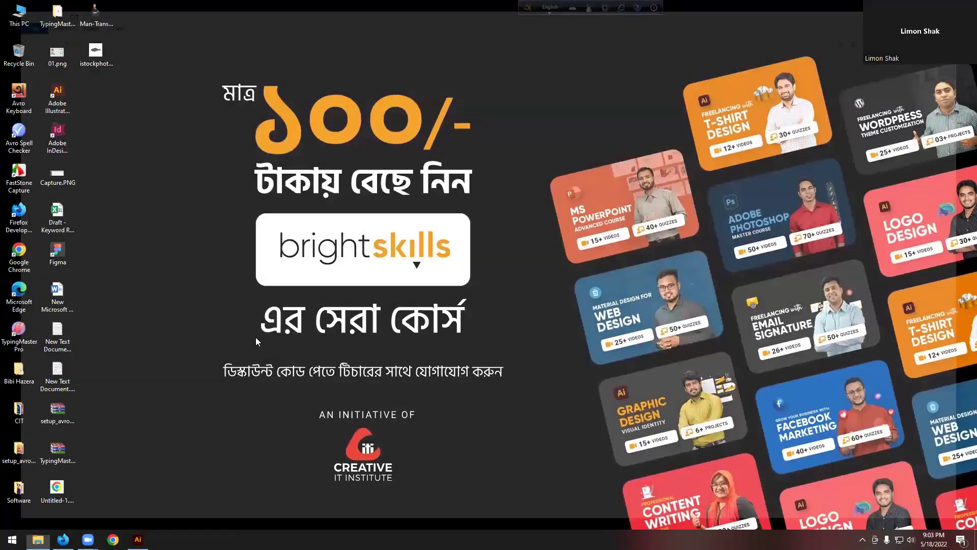
key("super+d")
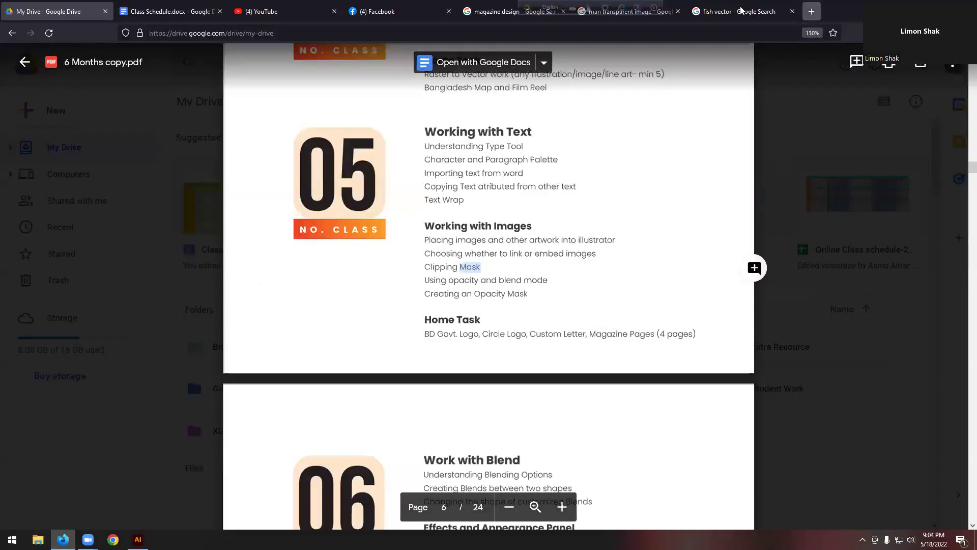
Search the web for unsplash in a new Firefox tab and open the Unsplash website
left_click(810, 12)
left_click(458, 278)
type("uns")
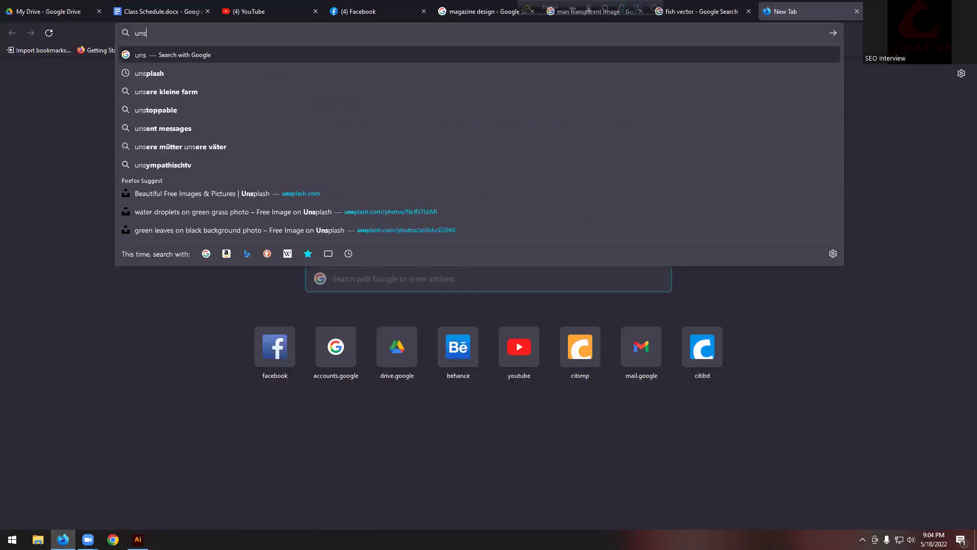
key("Down")
key("Return")
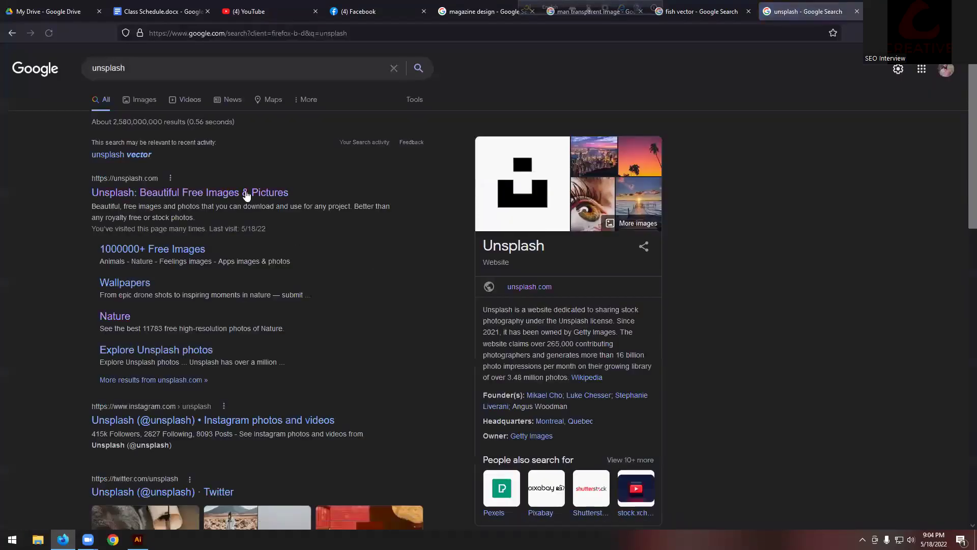
left_click(229, 192)
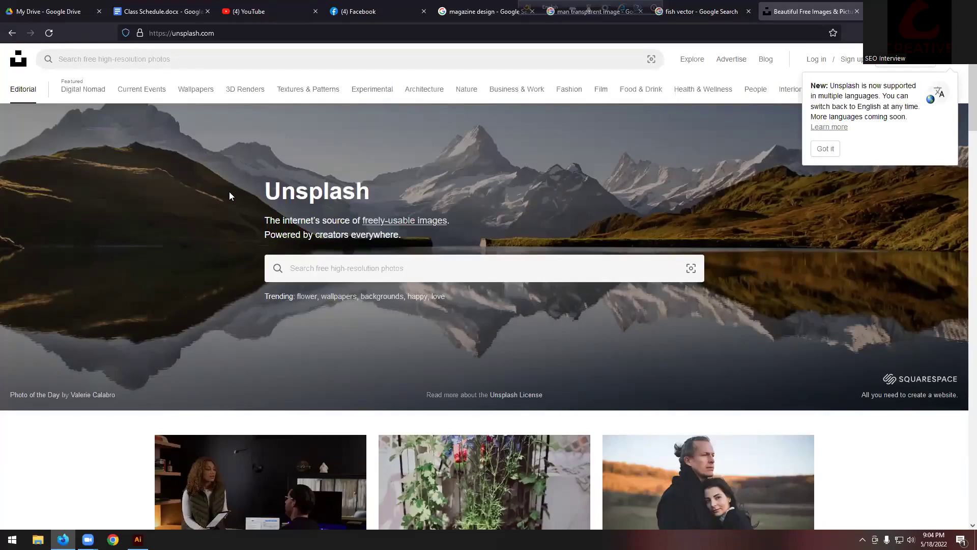
Download the snowy mountain sunset photo from Unsplash's Nature topic
left_click(471, 268)
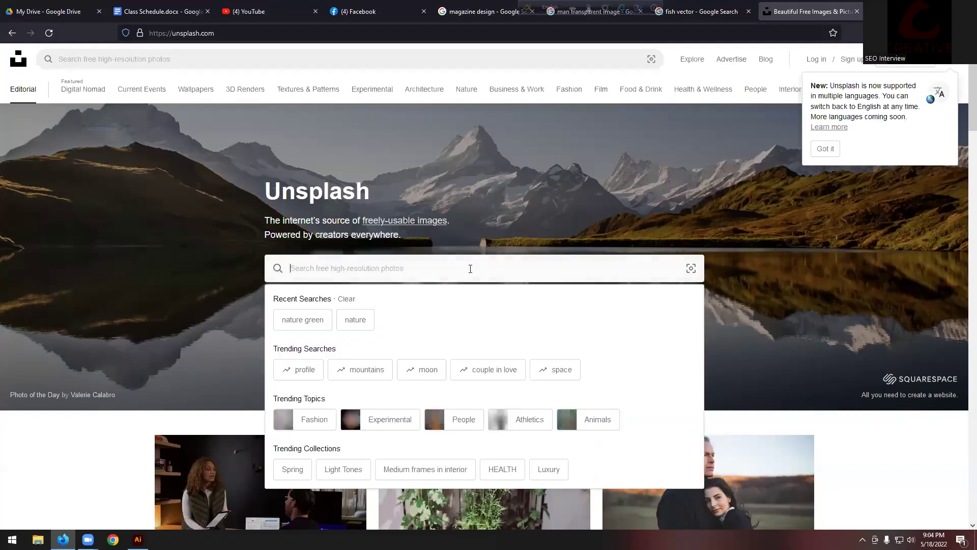
left_click(459, 92)
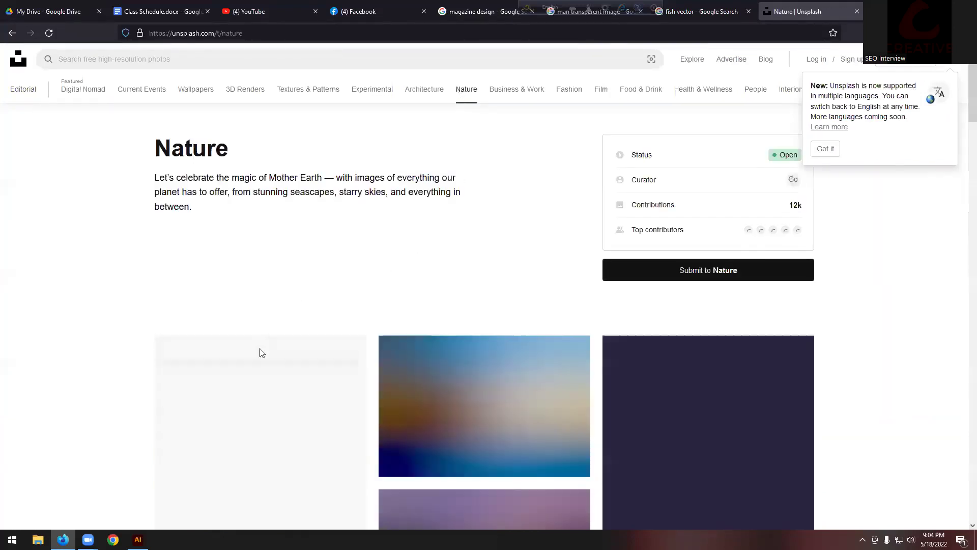
scroll(253, 351, "down", 9)
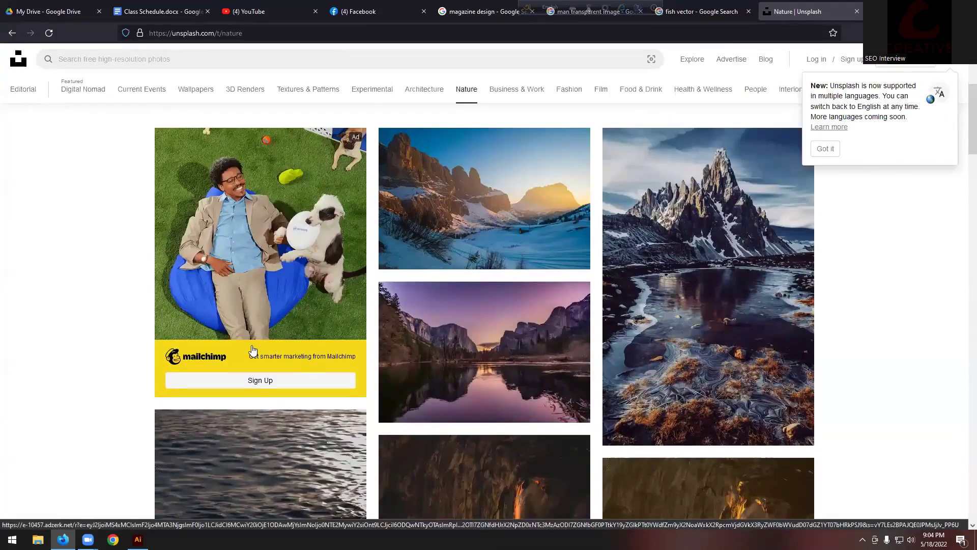
scroll(349, 355, "down", 3)
scroll(349, 355, "up", 10)
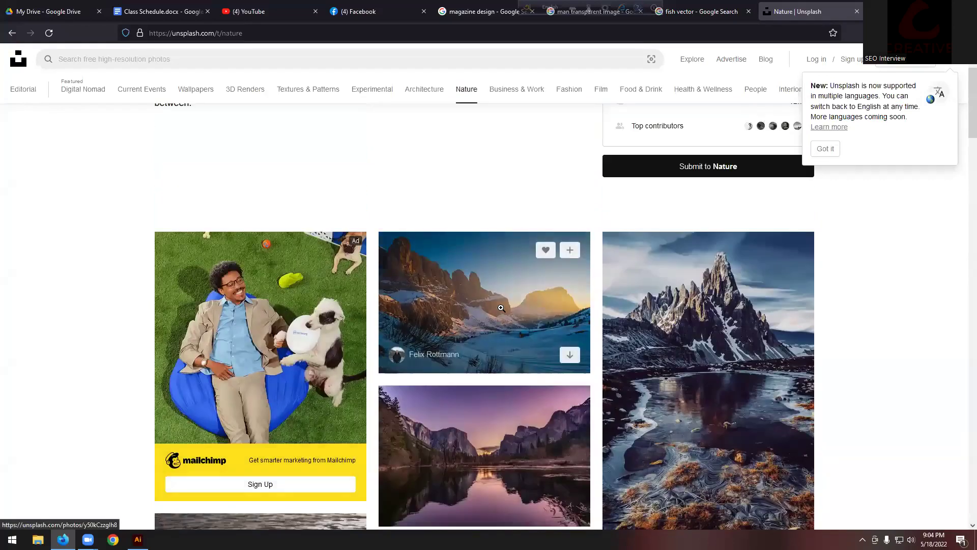
left_click(501, 308)
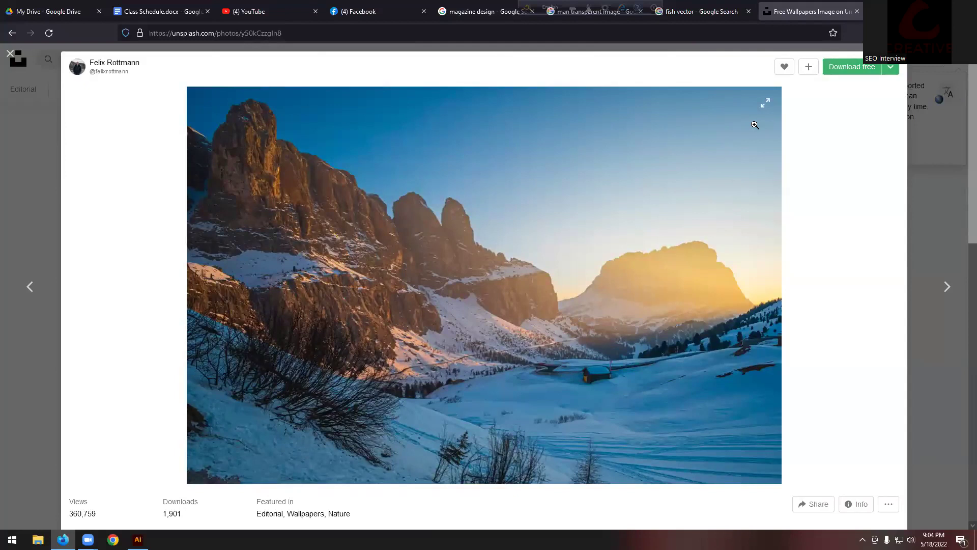
left_click(838, 71)
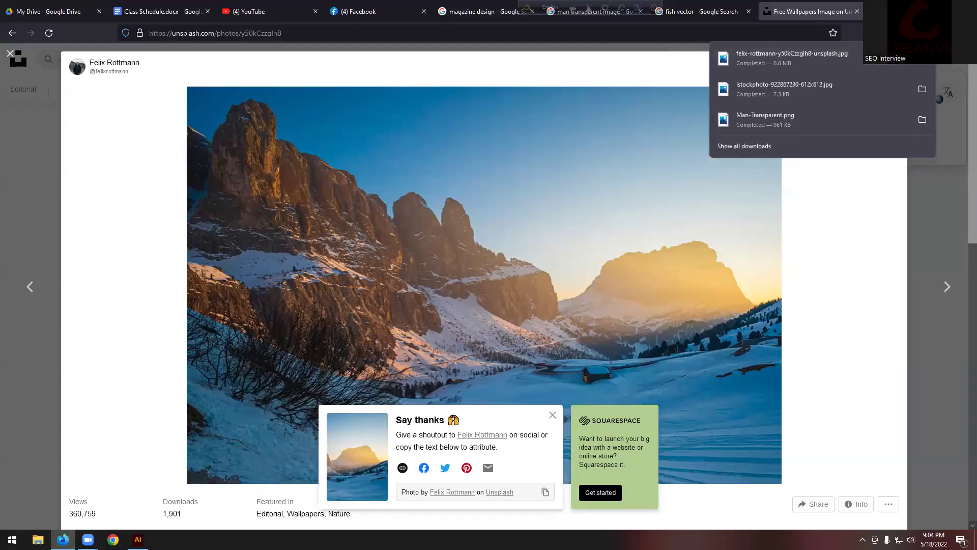
Place the mountain photo from the Downloads folder into the Illustrator document with the circles
key("super+d")
right_click(141, 90)
left_click(163, 119)
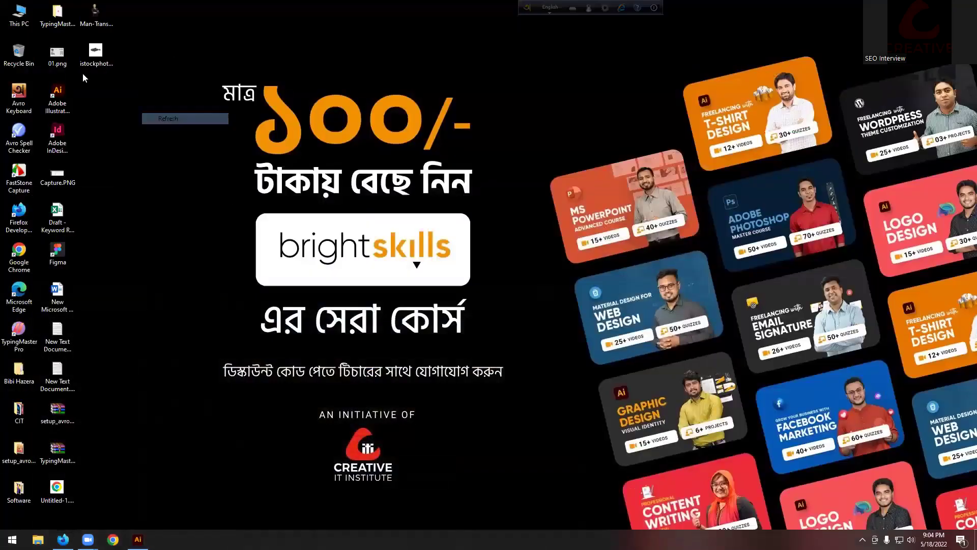
double_click(167, 85)
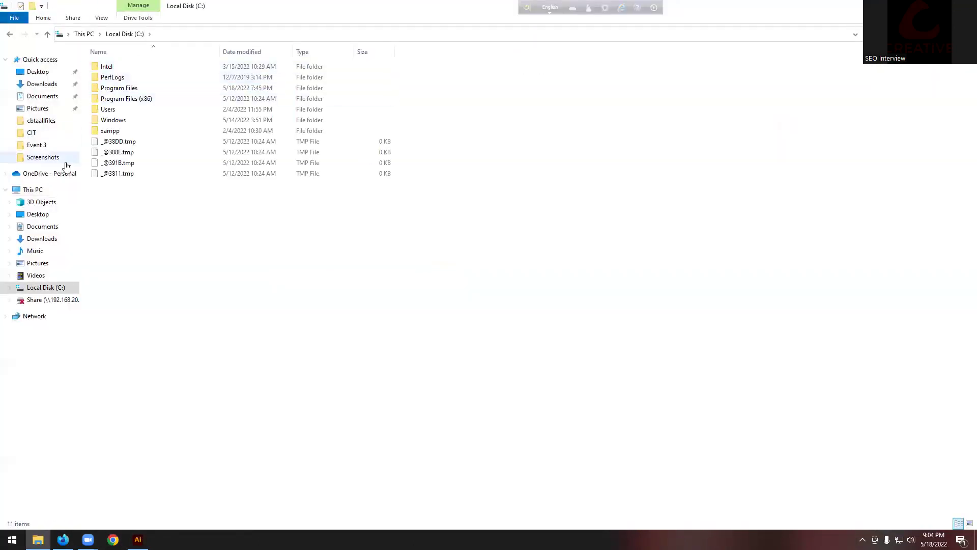
left_click(42, 83)
left_click_drag(115, 117, 429, 233)
left_click_drag(523, 219, 523, 218)
Scale the placed photo down to a size comparable to the circle cluster and put it beside the circles
key("ctrl+minus")
key("ctrl+minus")
key("ctrl+minus")
key("ctrl+minus")
key("ctrl+minus")
key("ctrl+minus")
key("ctrl+minus")
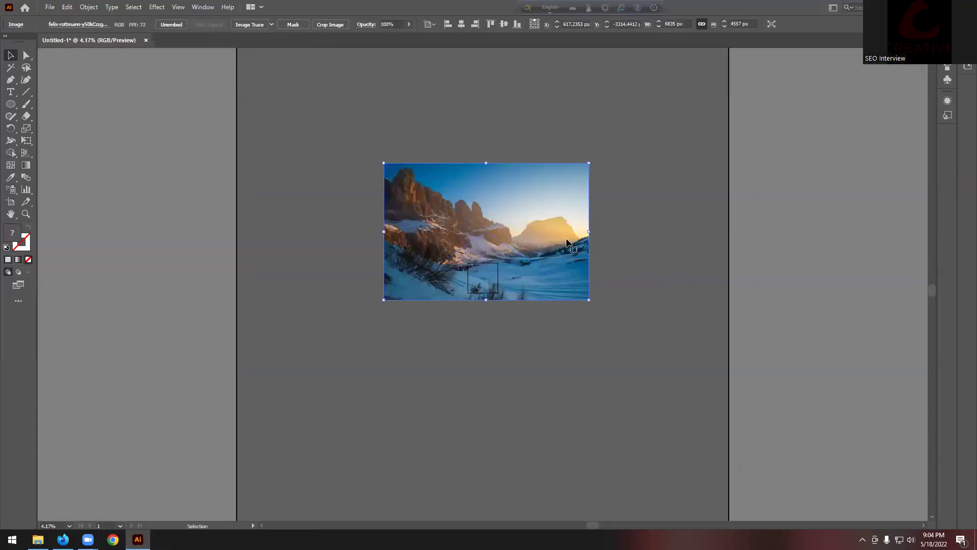
left_click_drag(587, 233, 697, 386)
key("ctrl+plus")
key("ctrl+plus")
key("ctrl+plus")
key("ctrl+plus")
key("ctrl+plus")
key("ctrl+plus")
key("ctrl+plus")
Try a blue fill on the upper-right circle of the cluster and undo it
left_click(483, 214)
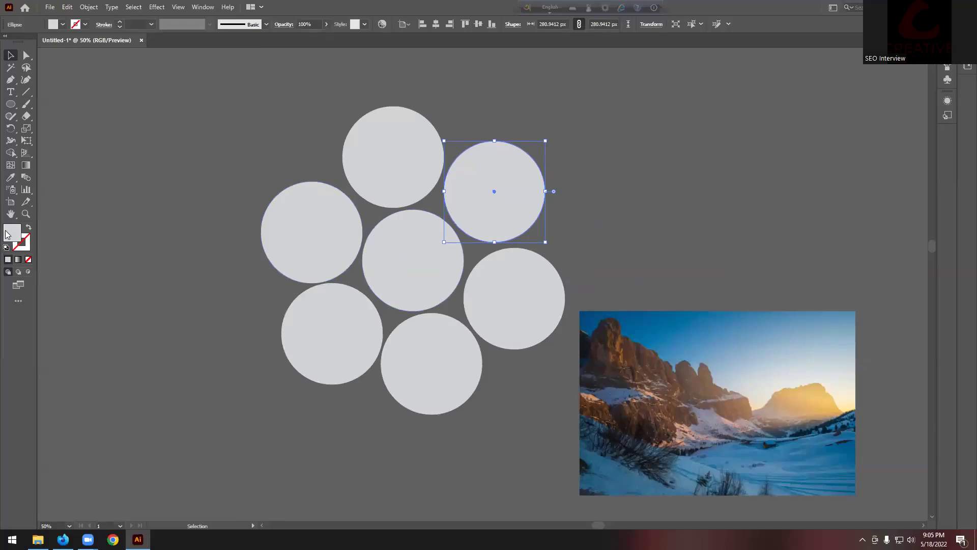
double_click(7, 234)
left_click(587, 127)
left_click(729, 103)
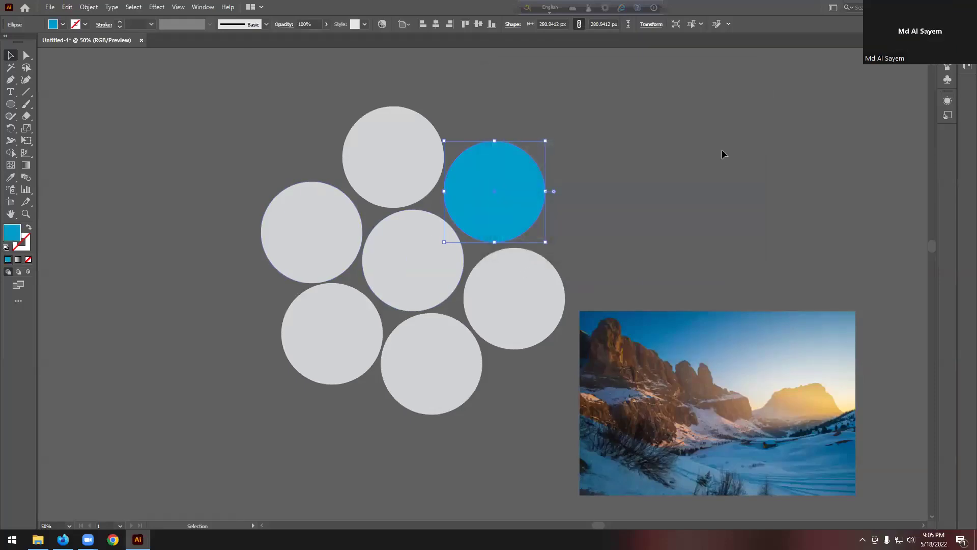
key("ctrl+z")
key("ctrl+z")
key("ctrl+minus")
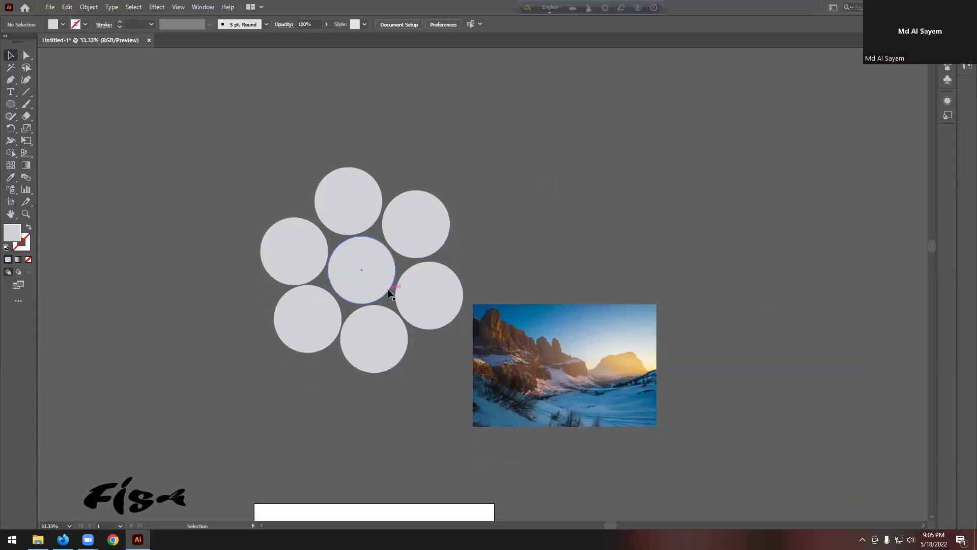
Duplicate the seven-circle cluster into the empty space up and to the right of the photo
left_click(401, 325)
left_click(525, 285)
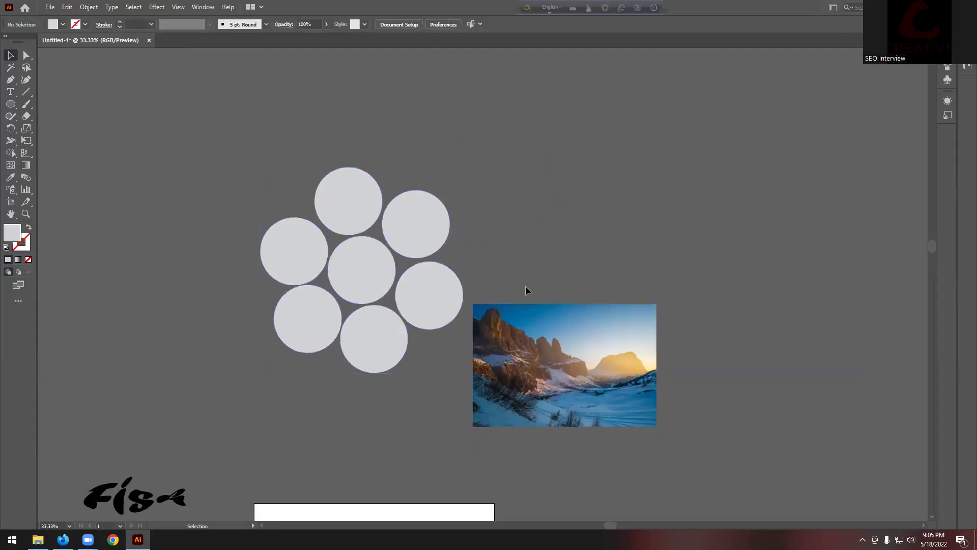
left_click(422, 320)
left_click_drag(422, 320, 842, 162)
key("ctrl+z")
left_click_drag(297, 323, 741, 150)
Move the photo over the original circles, enlarge it to about 1310 by 873 px, and send it to the back
left_click_drag(554, 358, 353, 271)
left_click_drag(452, 280, 436, 265)
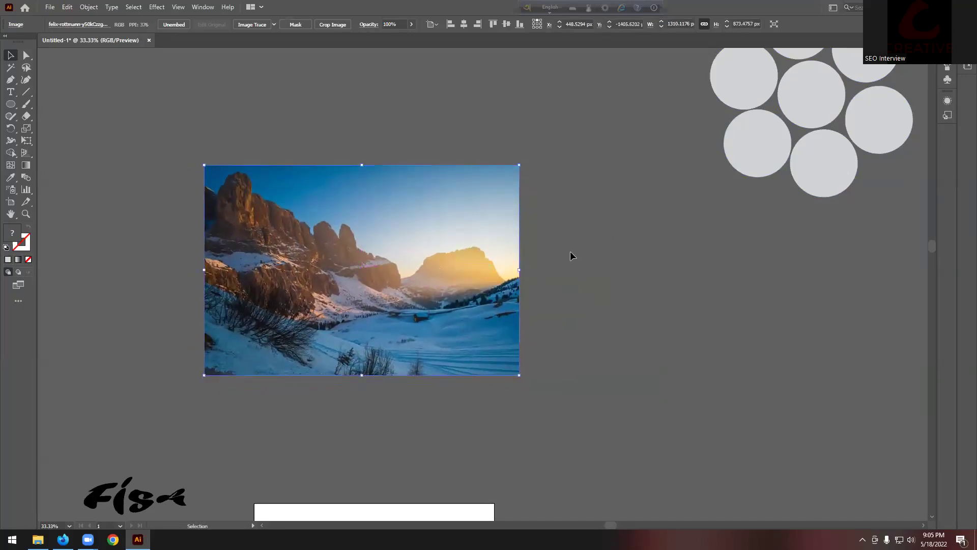
key("ctrl+shift+bracketleft")
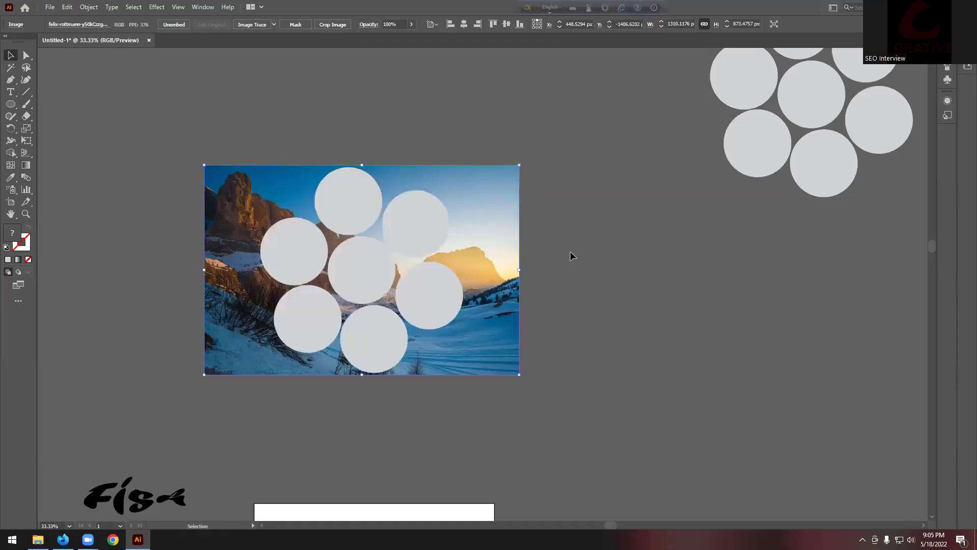
left_click(570, 256)
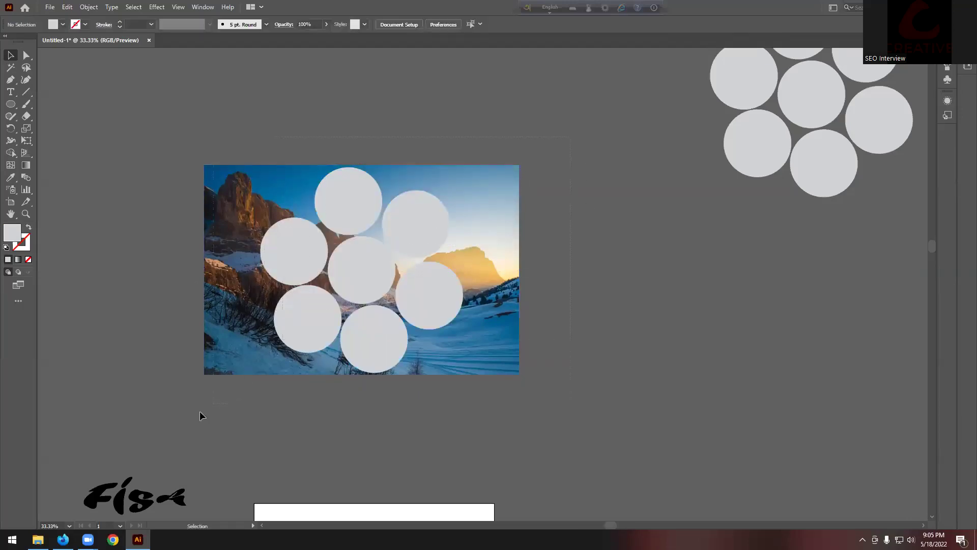
Try making a clipping mask from the photo and the seven separate circles, and undo it
left_click_drag(200, 413, 340, 277)
right_click(341, 278)
left_click(389, 366)
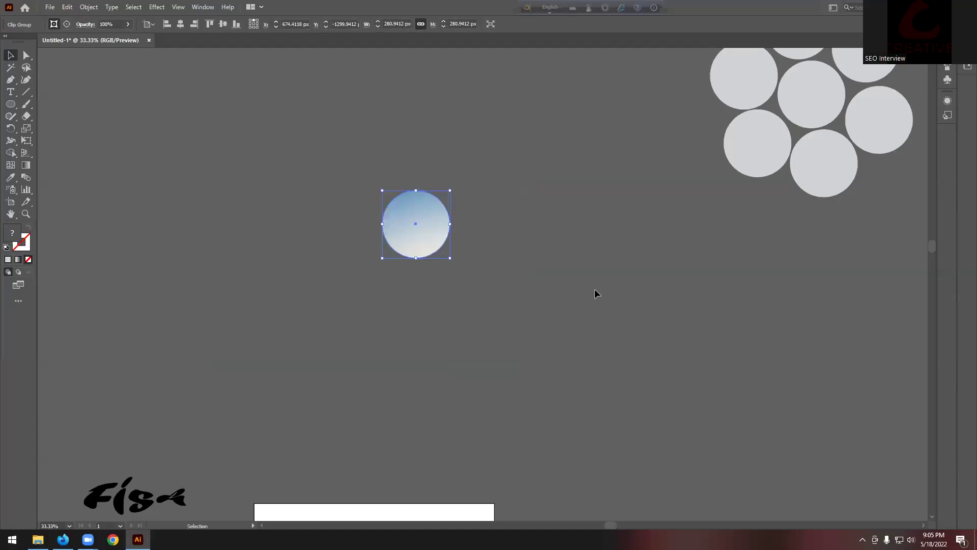
key("a")
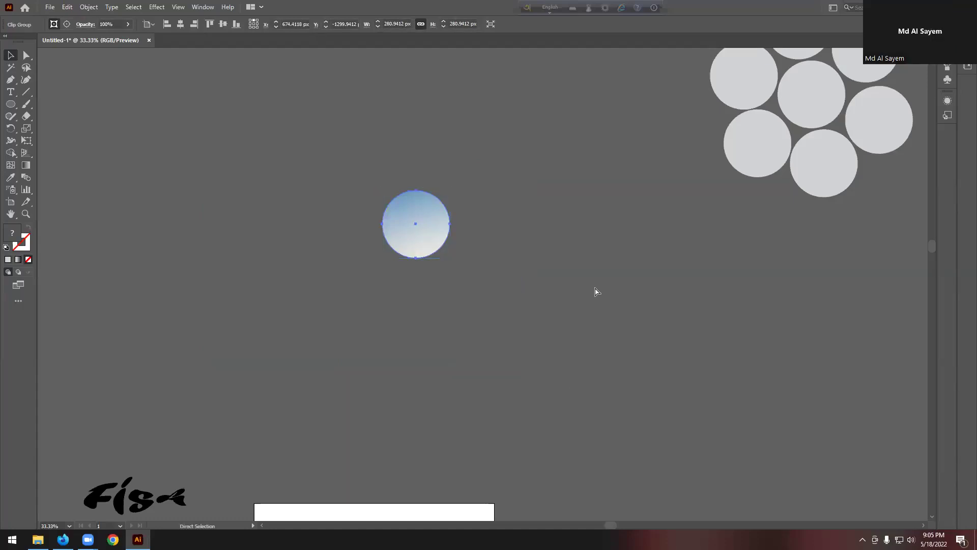
key("ctrl+z")
key("v")
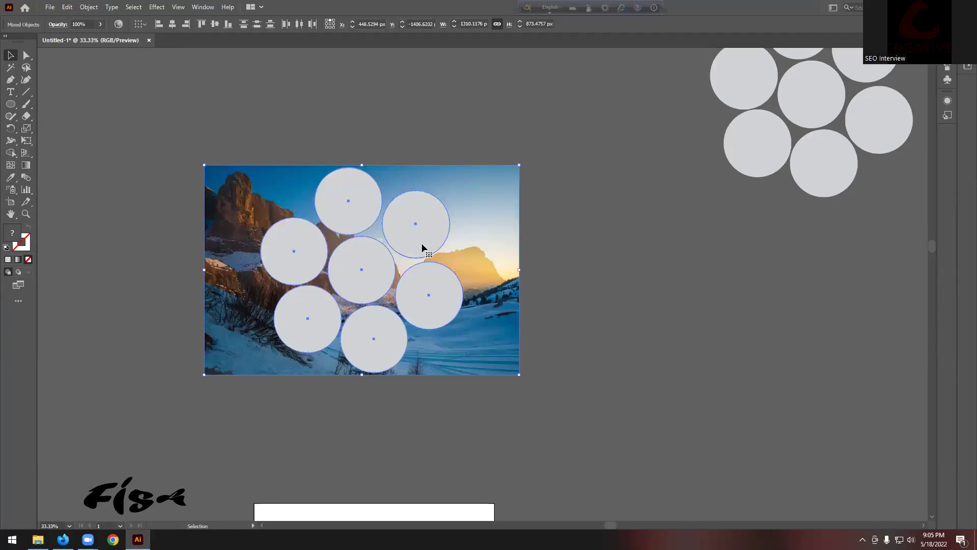
Select all seven circles lying over the mountain photo, leaving the photo itself unselected
left_click(575, 222)
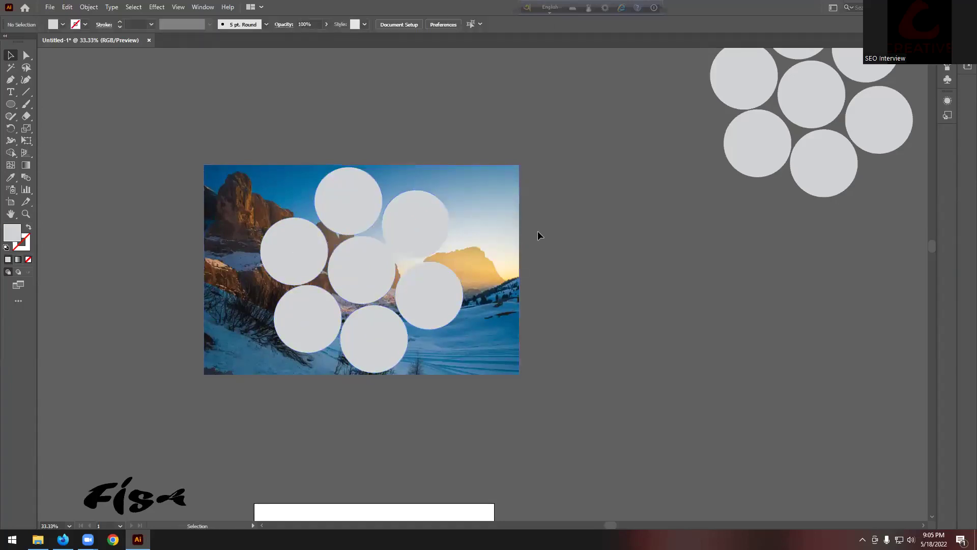
left_click(423, 236)
left_click(564, 182)
left_click(417, 210)
left_click(334, 225, "shift")
left_click(308, 247, "shift")
left_click(302, 291, "shift")
left_click(333, 282, "shift")
left_click(353, 327, "shift")
left_click(427, 296, "shift")
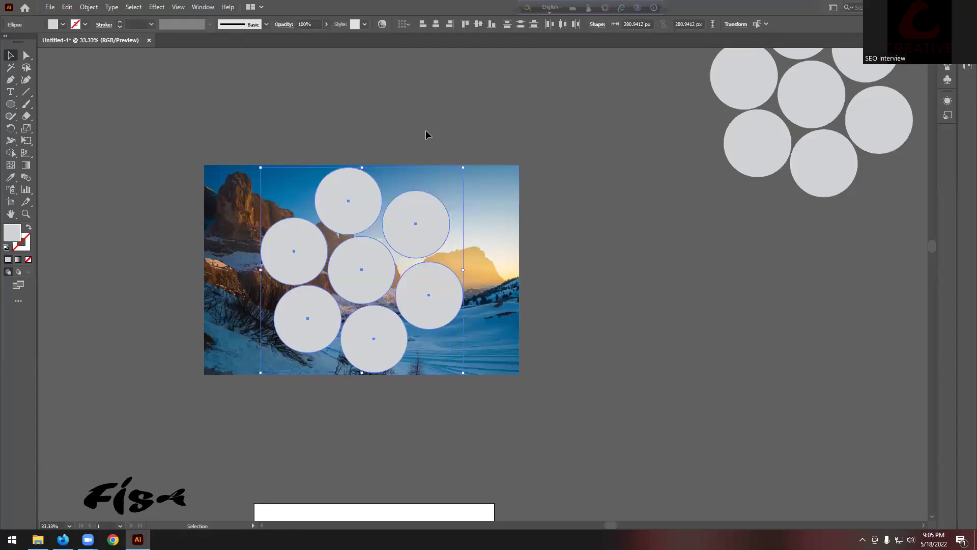
Switch to the browser to review the class 05 topics in the 6 Months copy PDF, and return to Illustrator
left_click(63, 540)
left_click(56, 12)
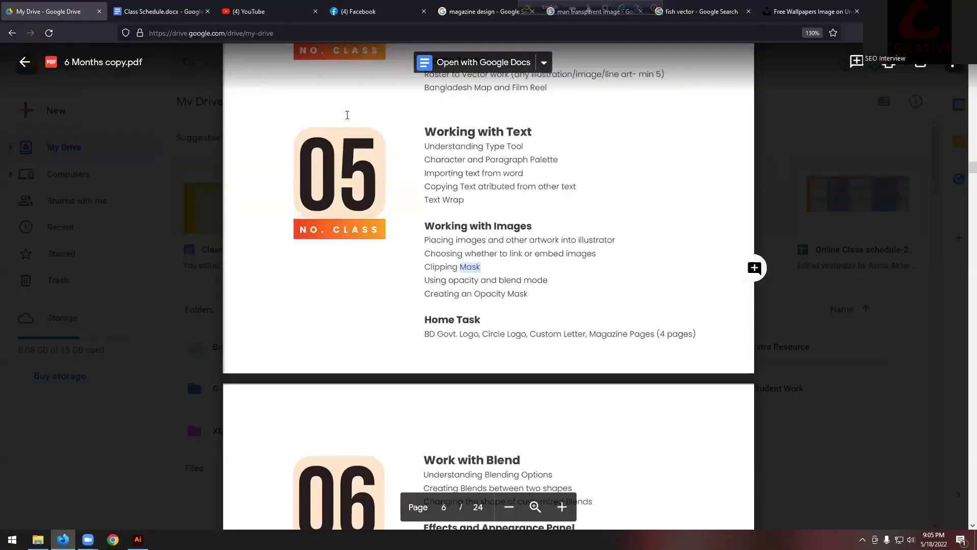
scroll(521, 248, "up", 6)
scroll(521, 248, "down", 8)
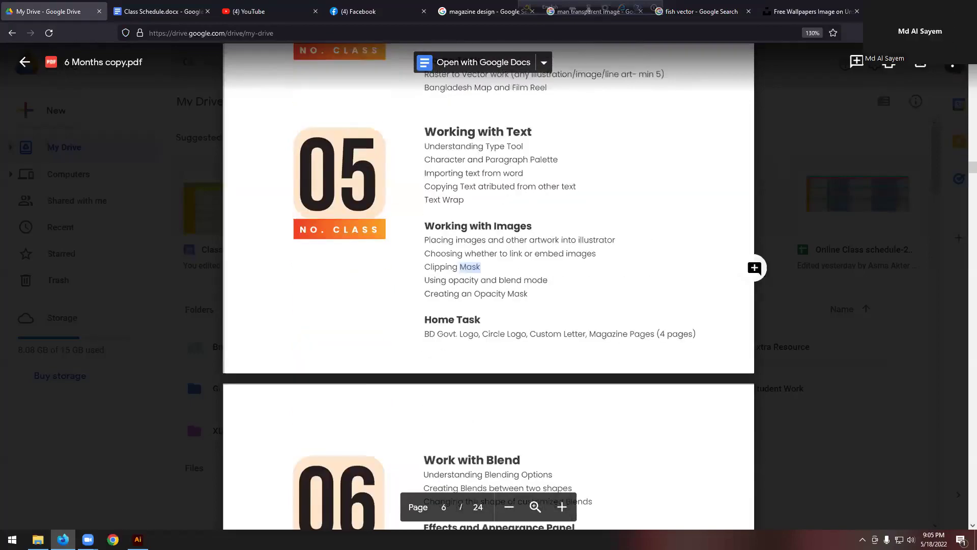
key("alt+Tab")
Unite the seven selected circles into one compound shape with Pathfinder and expand it
left_click(203, 8)
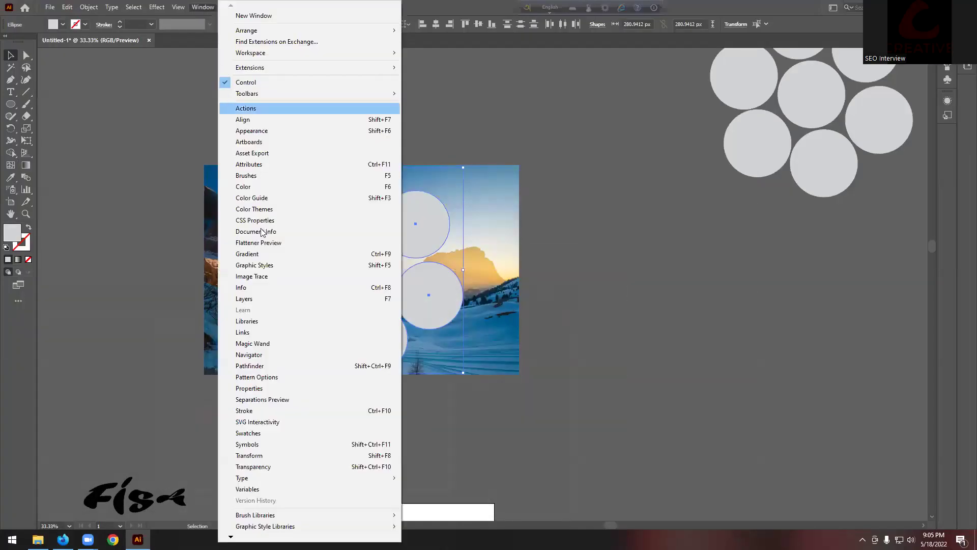
left_click(268, 366)
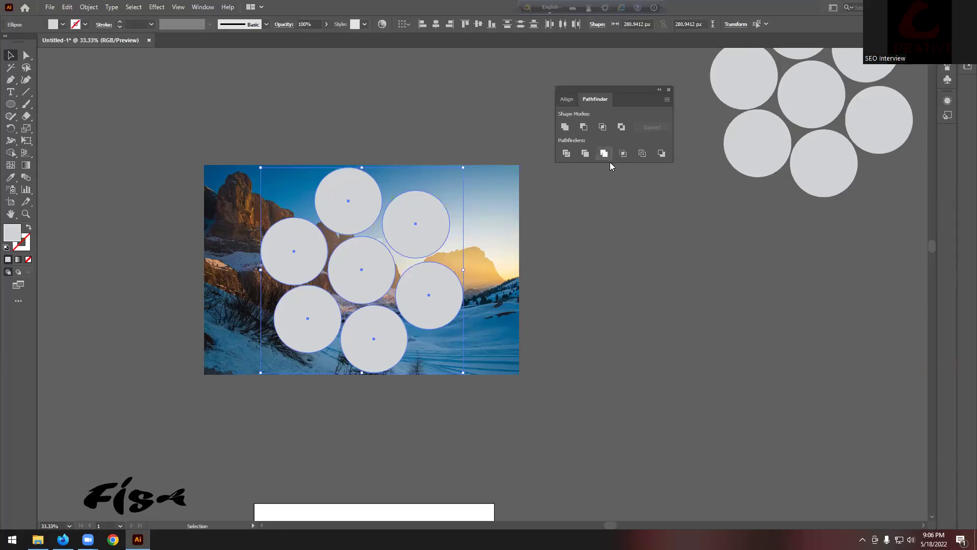
left_click(565, 127, "alt")
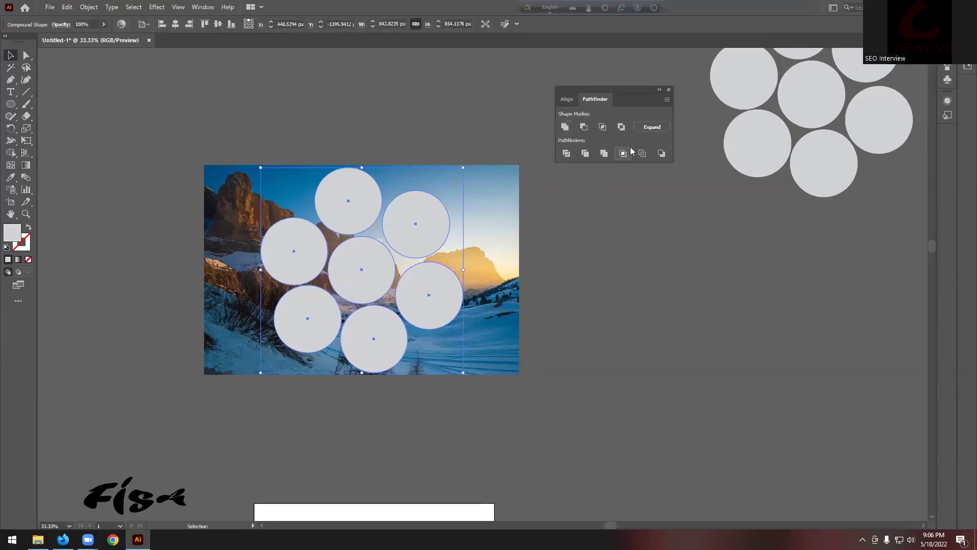
left_click(657, 128)
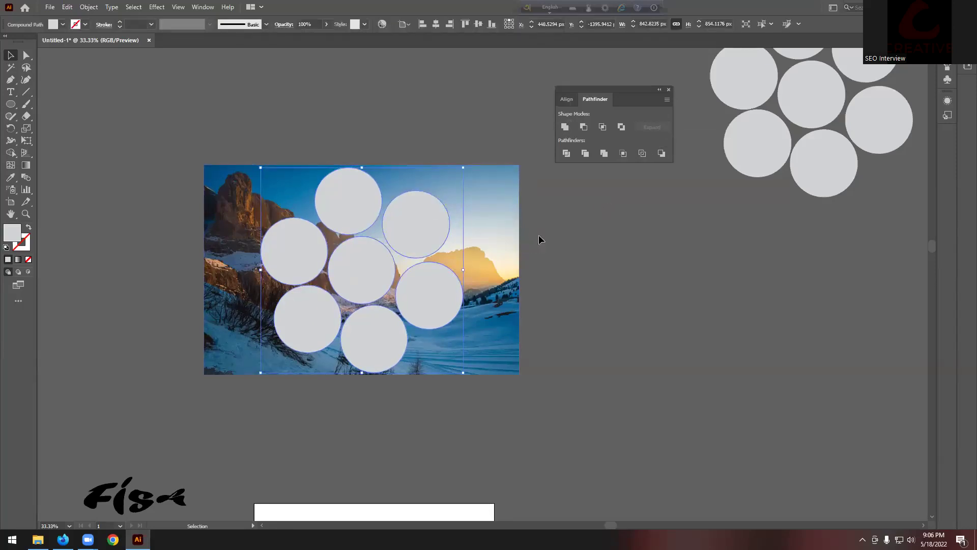
Try making a clipping mask from the photo and the united circles, and undo it
left_click(563, 229)
key("ctrl+a")
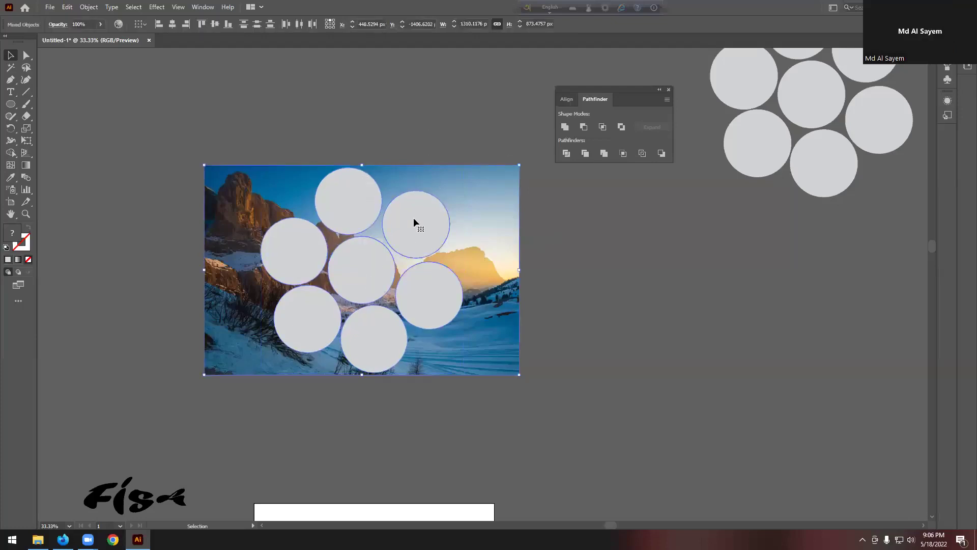
right_click(415, 220)
left_click(458, 306)
left_click(558, 271)
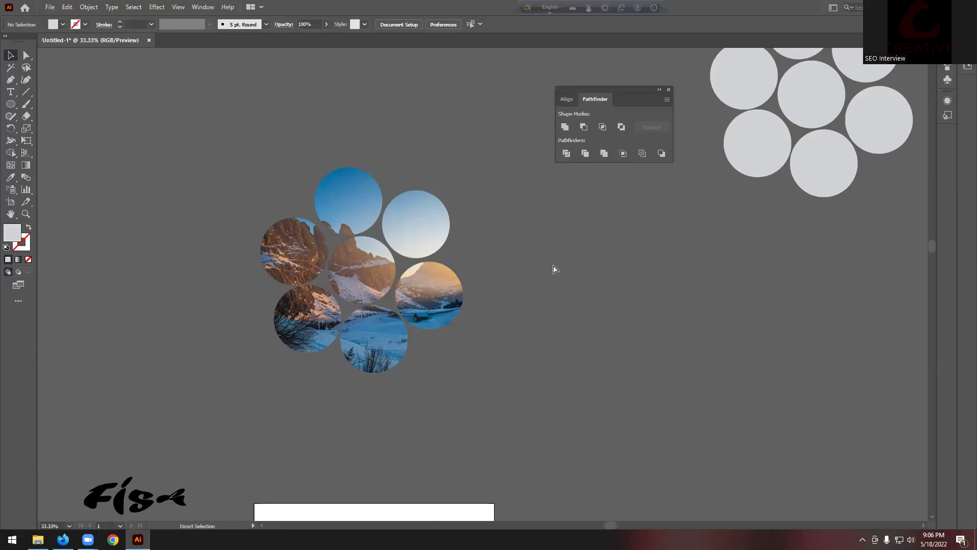
key("ctrl+z")
Lock the photo and try the Shape Builder tool on the compound circle shape
left_click(575, 259)
left_click(443, 225)
left_click(560, 243)
left_click(342, 192)
left_click(304, 229, "shift")
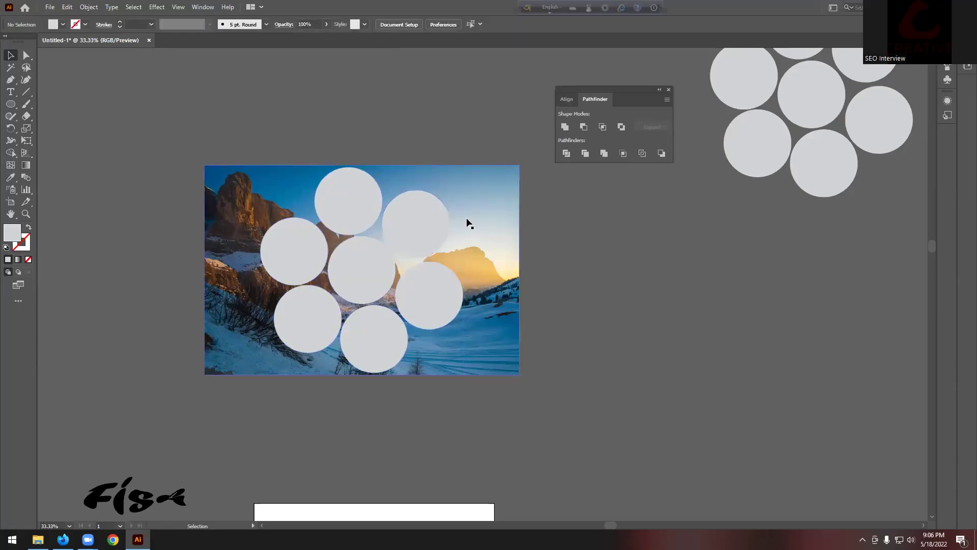
left_click(485, 206)
left_click(485, 205, "shift")
left_click_drag(420, 342, 491, 345)
left_click(11, 153)
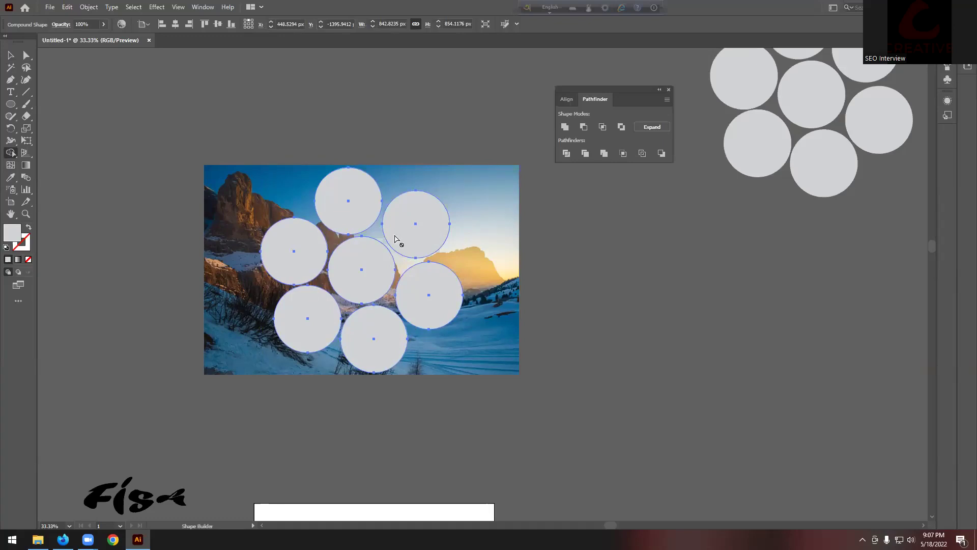
Check the commands available for the compound circle shape, and undo the photo lock and the compound shape
left_click(11, 55)
left_click(382, 207)
left_click(354, 206)
right_click(353, 206)
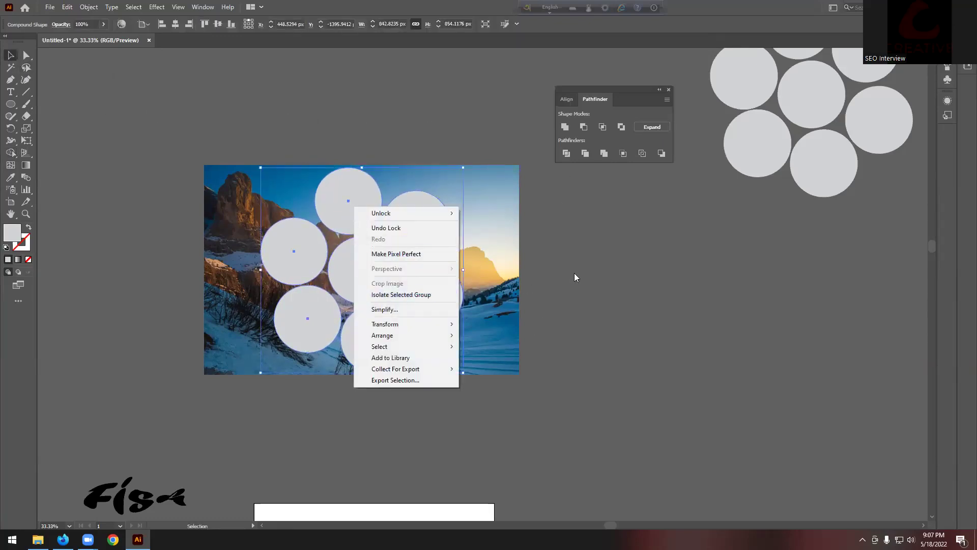
left_click(616, 265)
left_click(389, 222)
right_click(391, 223)
left_click(640, 232)
key("ctrl+shift+a")
key("ctrl+z")
key("ctrl+z")
Lock the mountain photo in place behind the seven separate circles
left_click(536, 236)
left_click(438, 224)
left_click(523, 206)
left_click(519, 201)
key("ctrl+2")
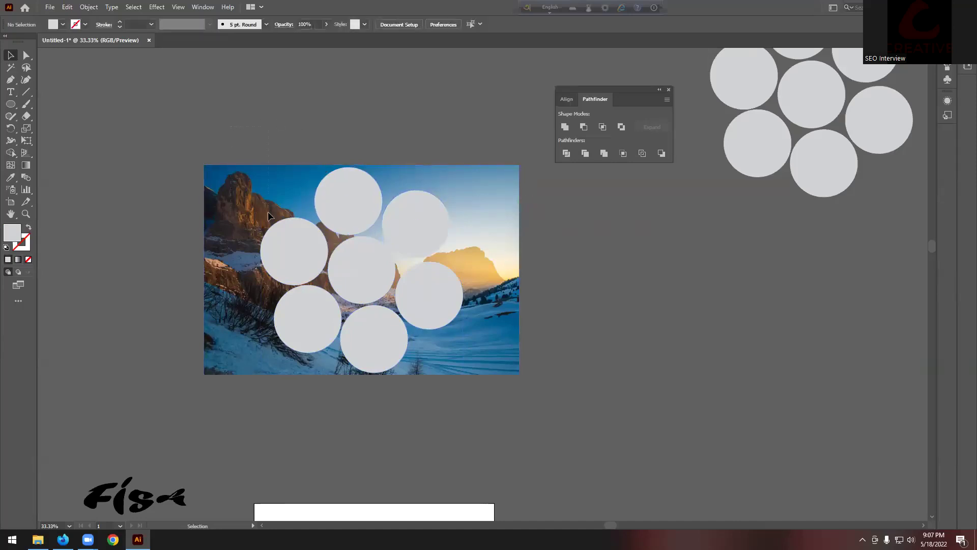
Try joining the seven circles with the Shape Builder tool, and check whether they select as one object
left_click_drag(267, 213, 525, 401)
left_click(11, 153)
mouse_move(423, 212)
left_mouse_down()
mouse_move(309, 230)
mouse_move(318, 355)
mouse_move(459, 242)
mouse_move(382, 299)
mouse_move(442, 290)
left_mouse_up()
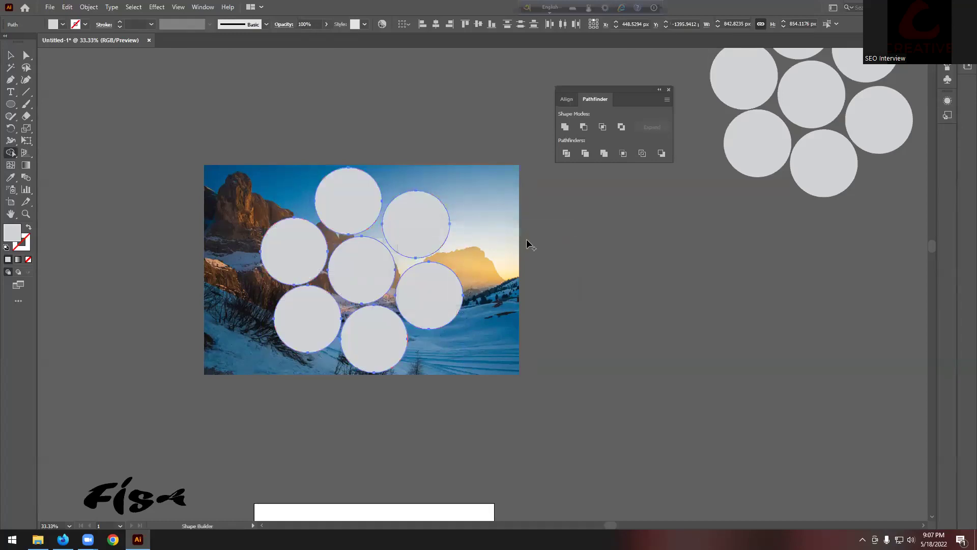
left_click(11, 55)
left_click(285, 78)
left_click(441, 241)
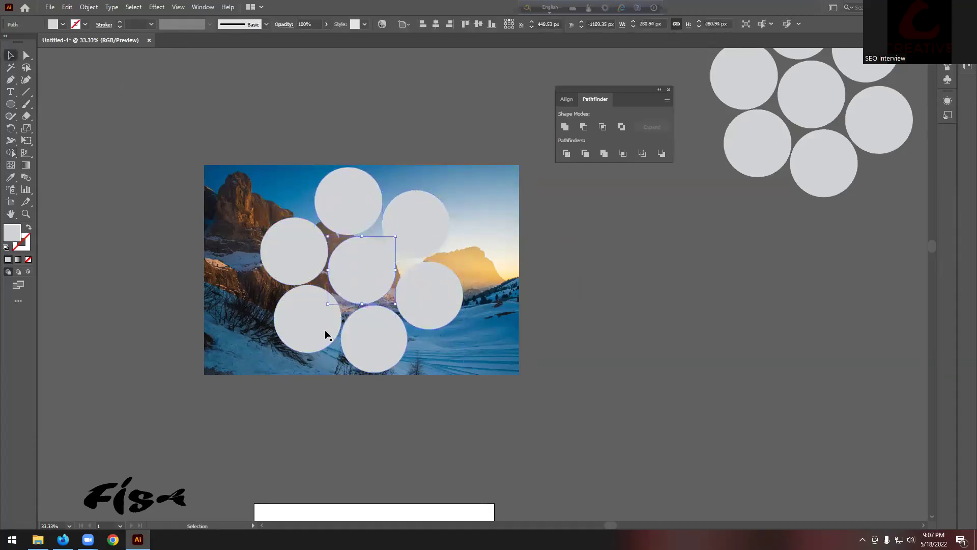
left_click(292, 266)
left_click(599, 256)
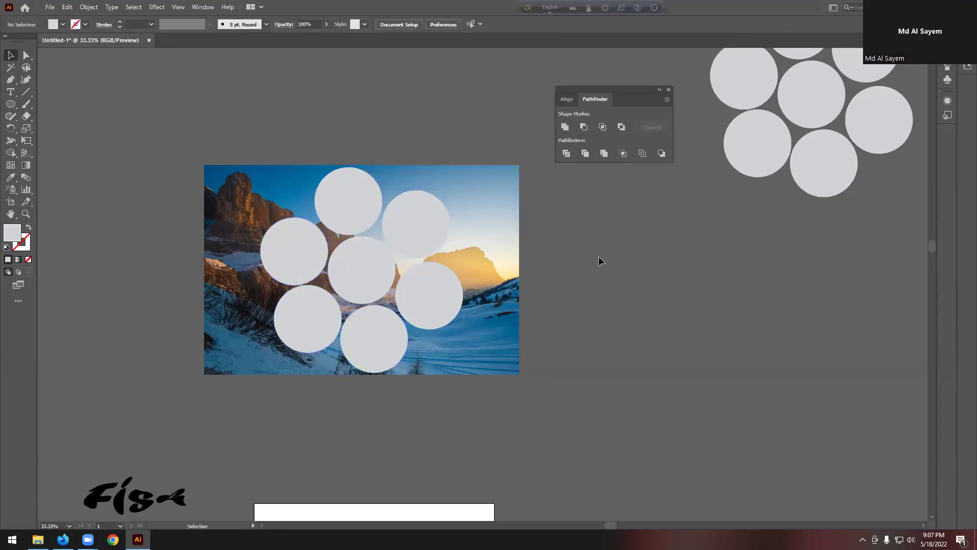
Select the seven circles over the photo, combine them into a compound shape with Pathfinder, and expand it
scroll(599, 256, "up", 3)
scroll(599, 255, "down", 3)
left_click(427, 249)
left_click(359, 248, "shift")
left_click(293, 265, "shift")
left_click(351, 285, "shift")
left_click(310, 332, "shift")
left_click(378, 344, "shift")
left_click(434, 302, "shift")
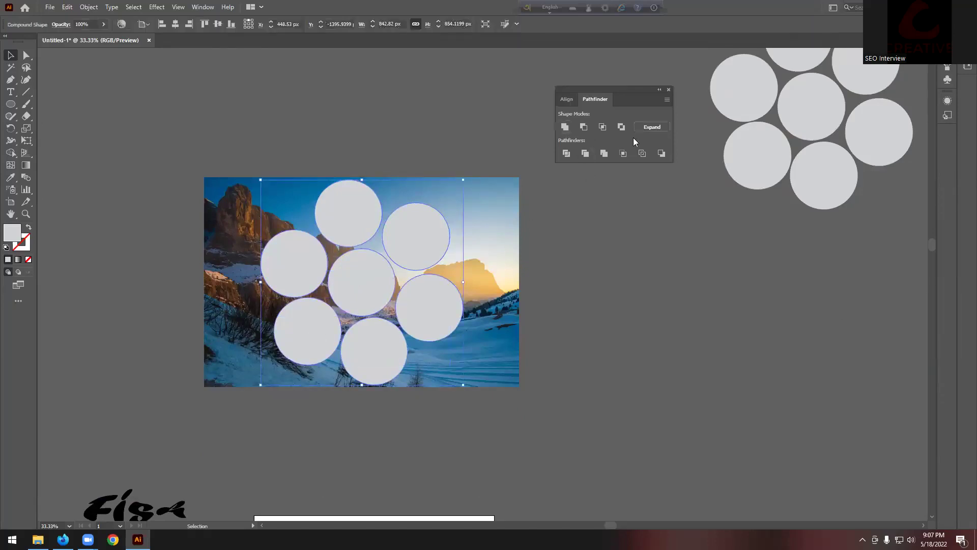
left_click(554, 298)
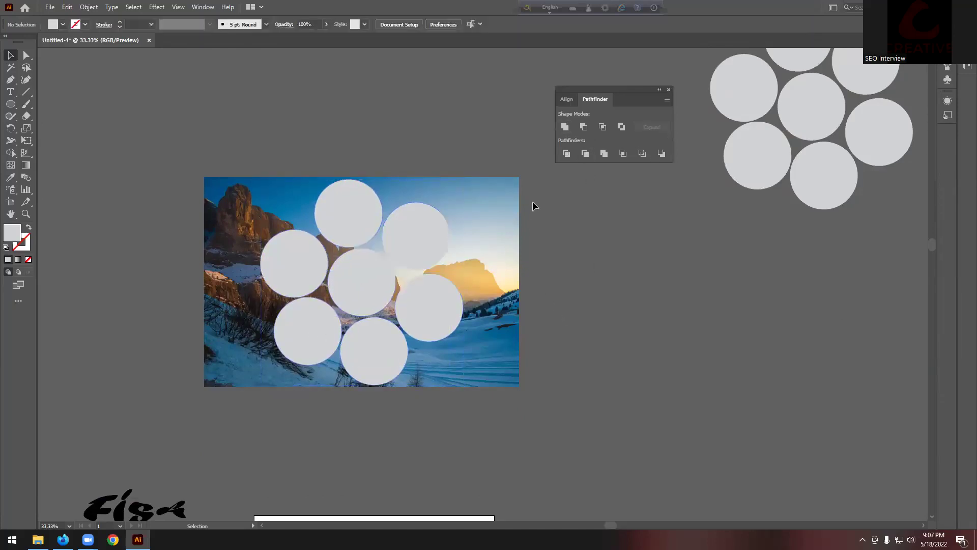
Release the compound path of the circles over the photo back into separate circles
scroll(496, 234, "up", 1)
left_click(352, 286)
right_click(363, 300)
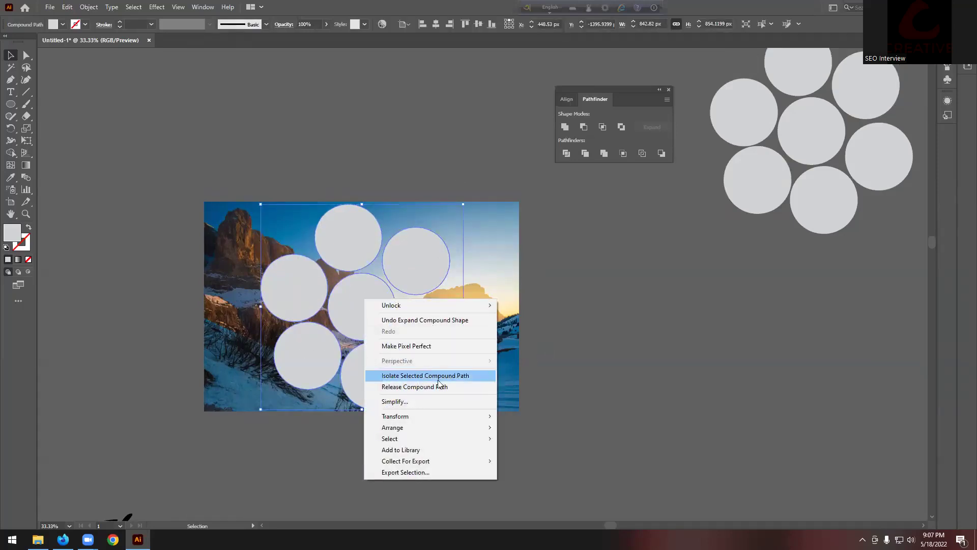
left_click(439, 387)
left_click(553, 346)
Try making a clipping mask from the seven released circles alone, and undo it
left_click_drag(449, 151, 307, 366)
right_click(356, 295)
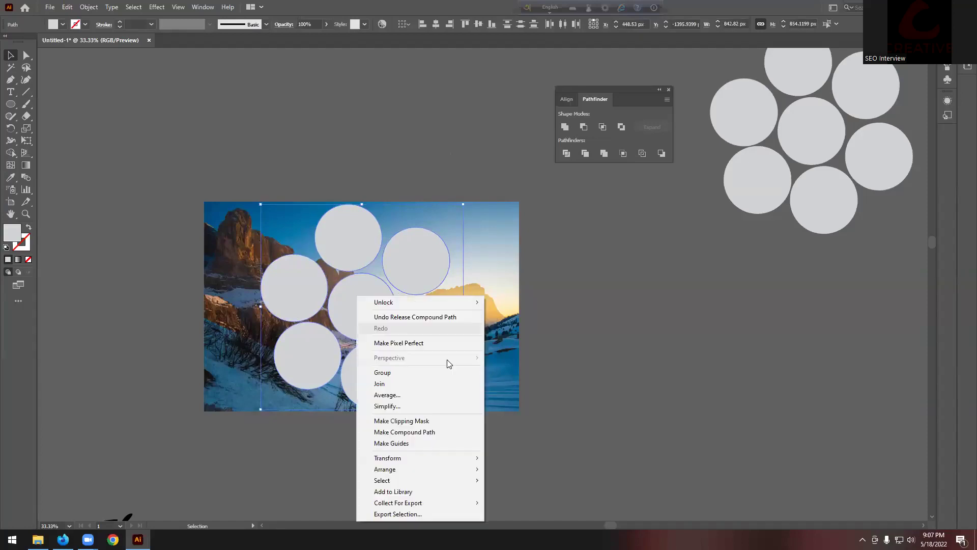
left_click(422, 421)
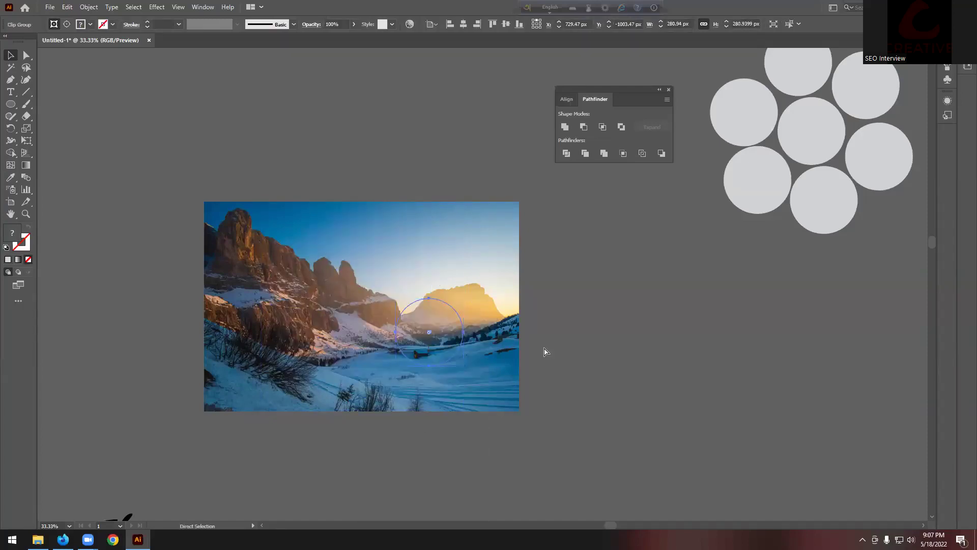
key("ctrl+z")
Try moving the cluster's lower-right circle off the photo's right edge, and undo the move
left_click_drag(434, 331, 624, 351)
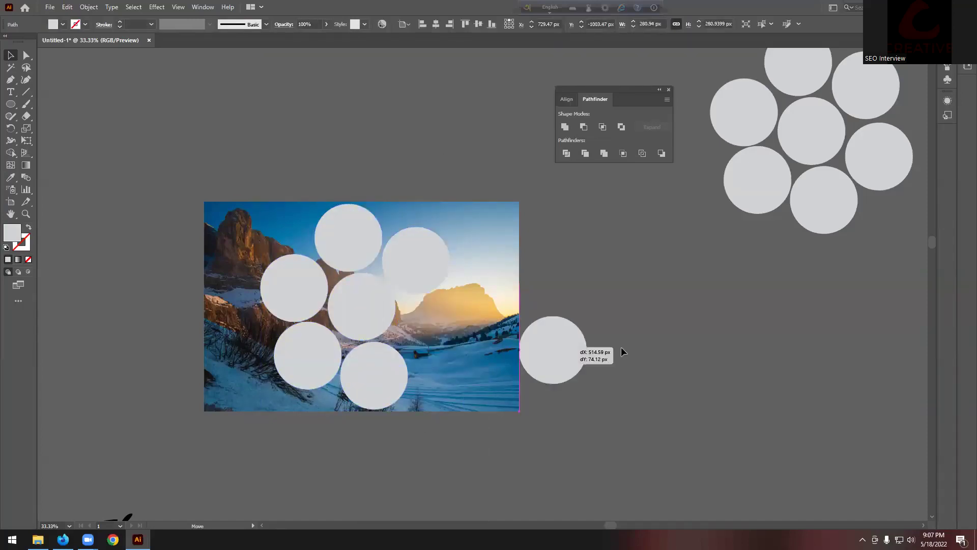
left_click_drag(427, 318, 427, 326)
left_click(538, 286)
scroll(538, 285, "up", 1)
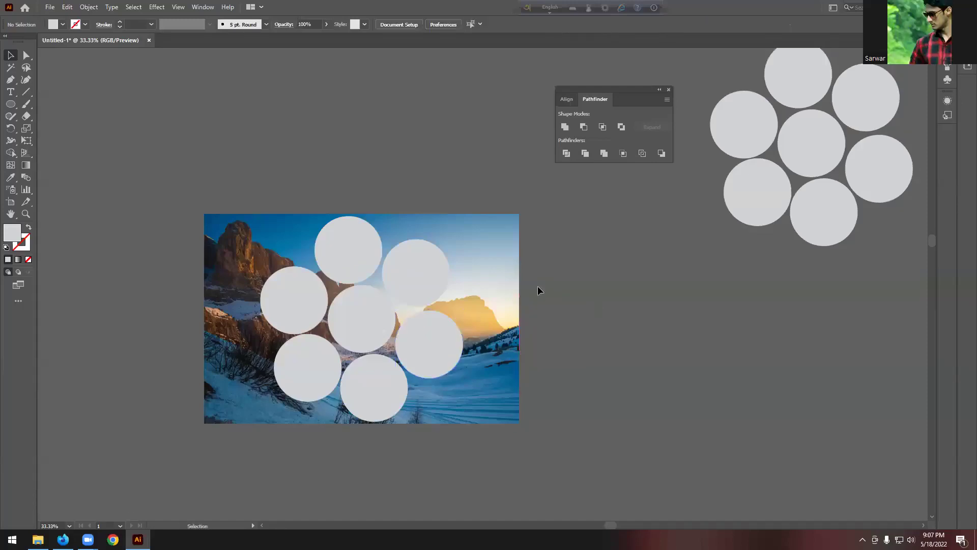
scroll(591, 340, "down", 3)
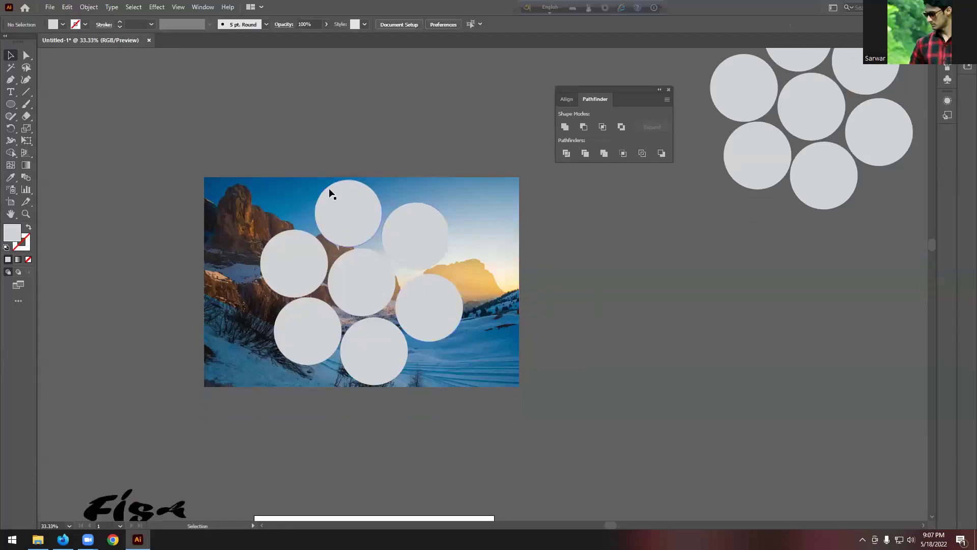
Combine the seven circles into an expanded compound shape with Pathfinder, and unlock the photo
left_click_drag(559, 461, 543, 445)
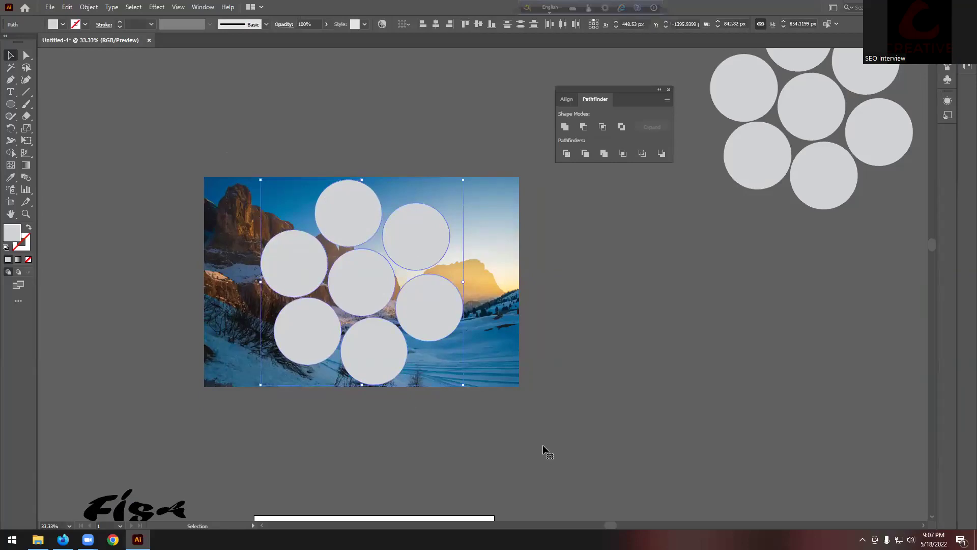
left_click(621, 127)
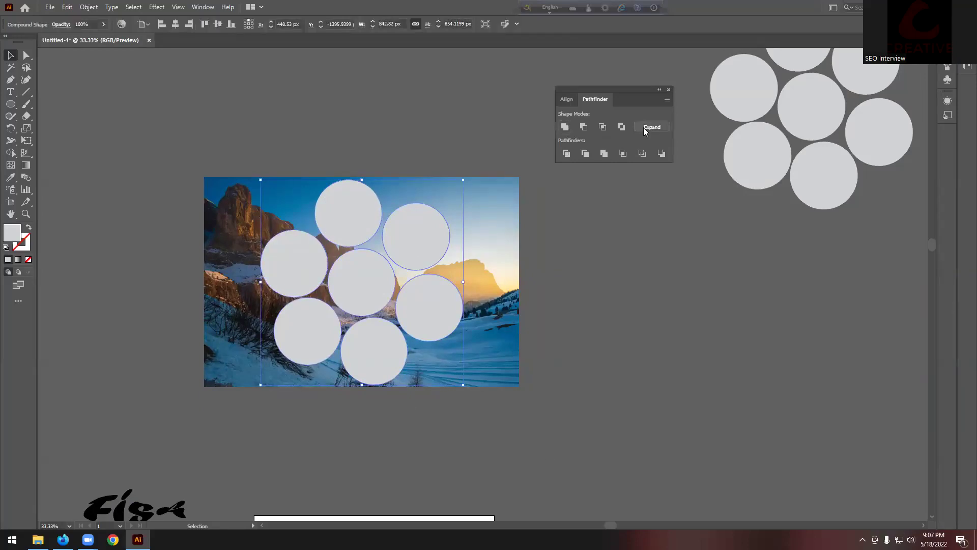
key("ctrl+alt")
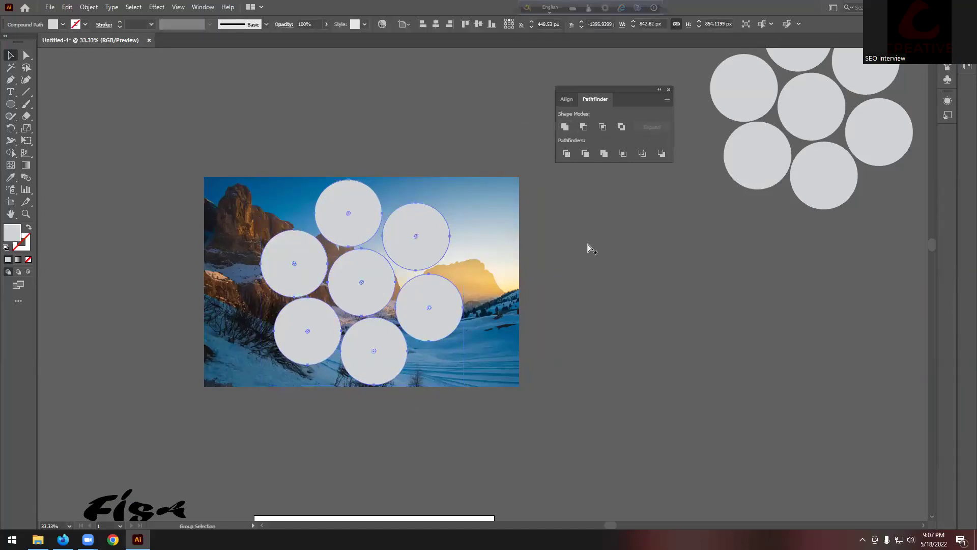
left_click(588, 244)
Try shifting the unlocked photo to the left behind the circles, and undo the move
left_click(434, 217)
left_click(543, 238)
left_click_drag(514, 229, 453, 215)
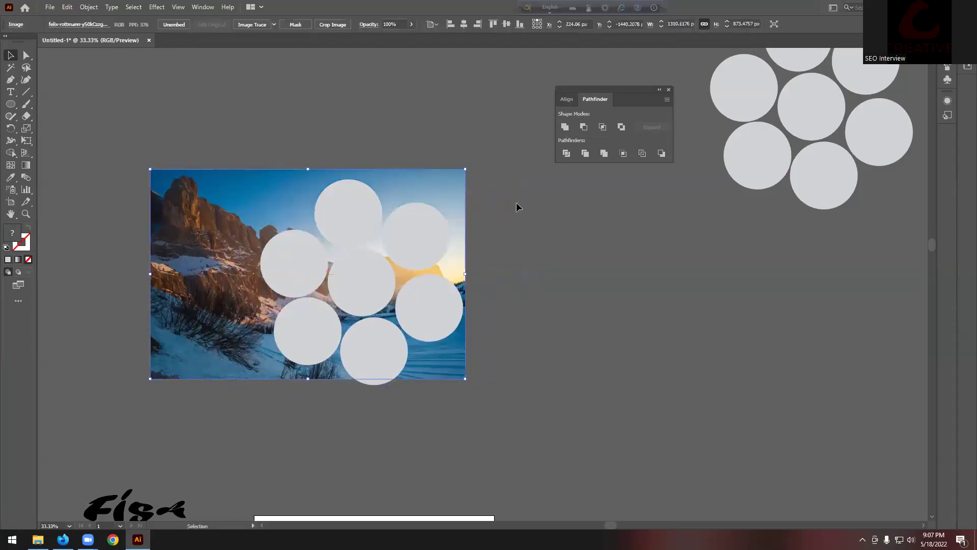
key("ctrl+z")
Make a clipping mask from the photo and the circle compound path, and move the masked cluster up and to the left
left_click_drag(451, 146, 260, 341)
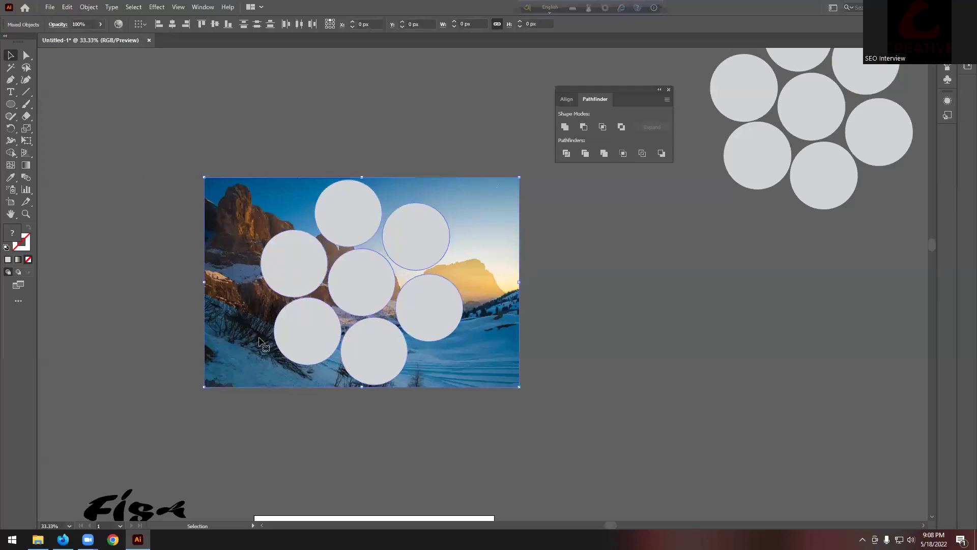
right_click(353, 283)
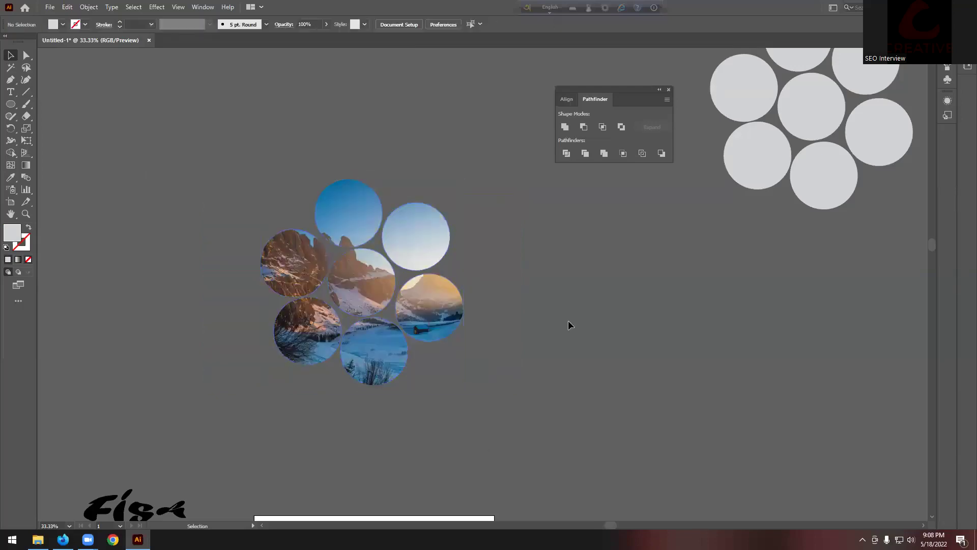
scroll(560, 334, "down", 2)
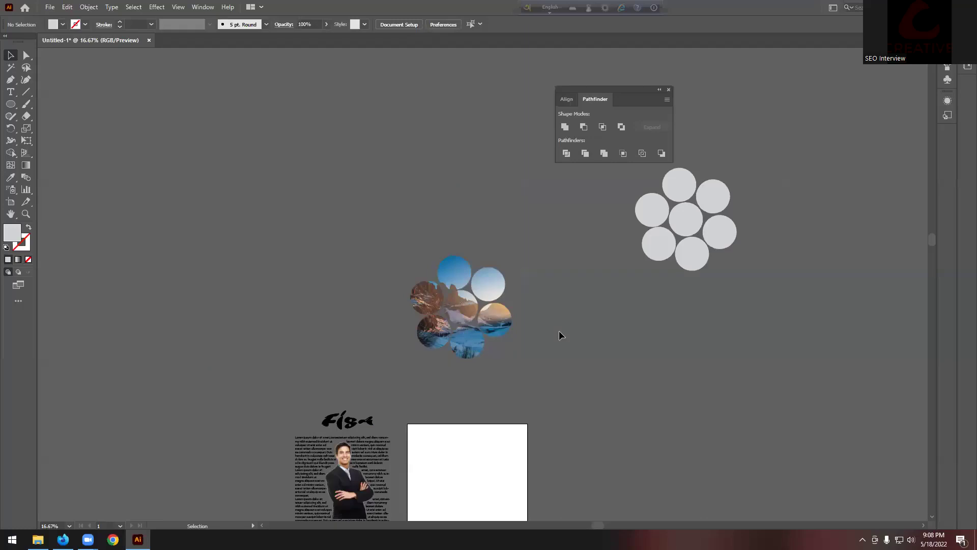
scroll(559, 331, "up", 1)
key("ctrl+equal")
left_click_drag(369, 381, 319, 299)
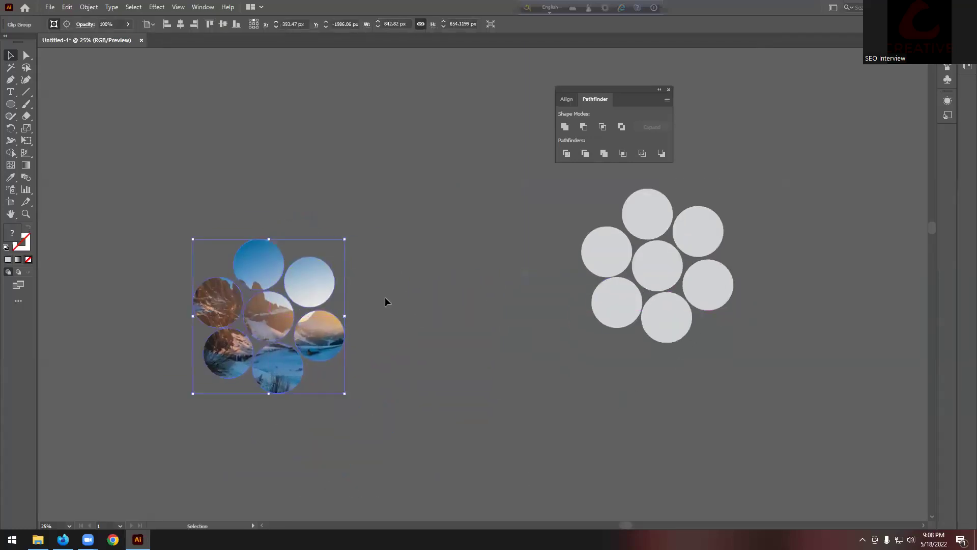
left_click(416, 370)
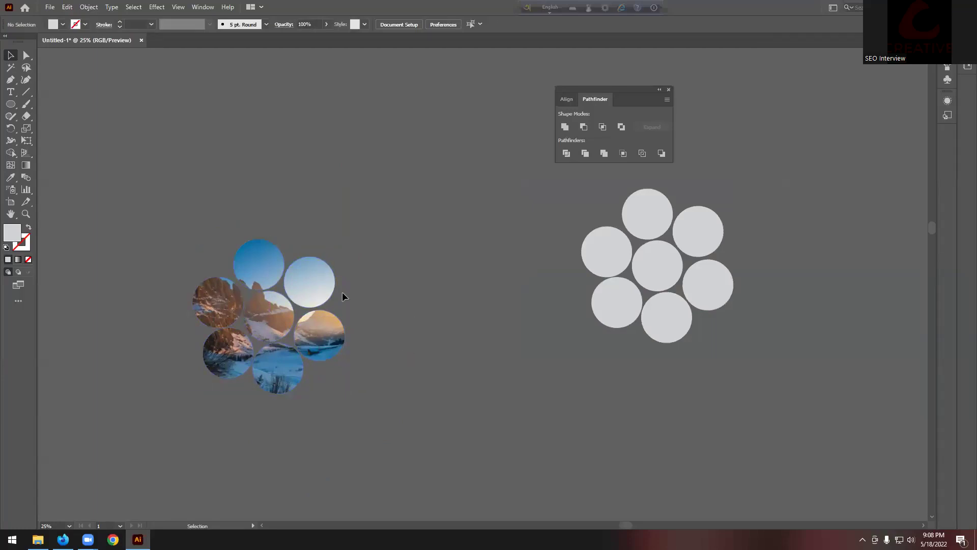
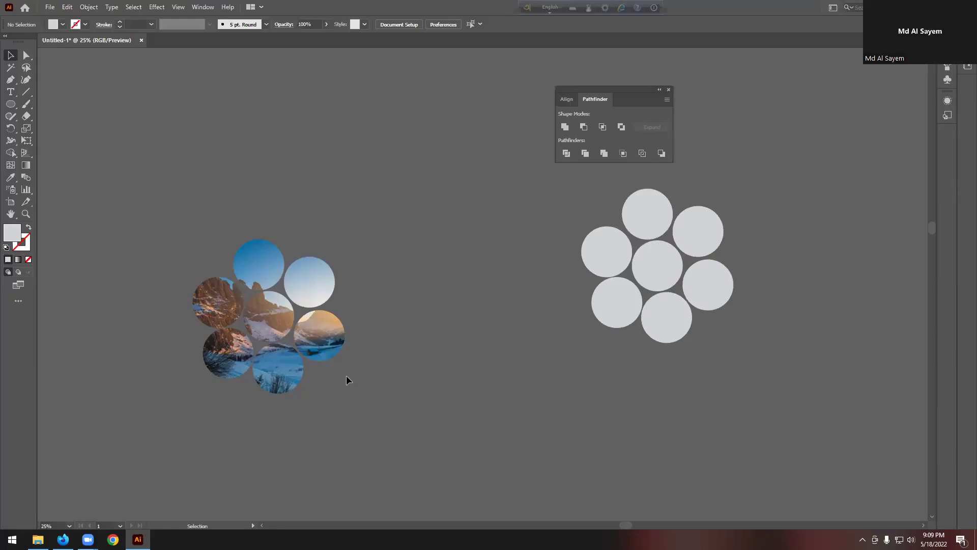
Duplicate the plain grey seven-circle cluster to an empty area above the other artwork
scroll(347, 376, "up", 1)
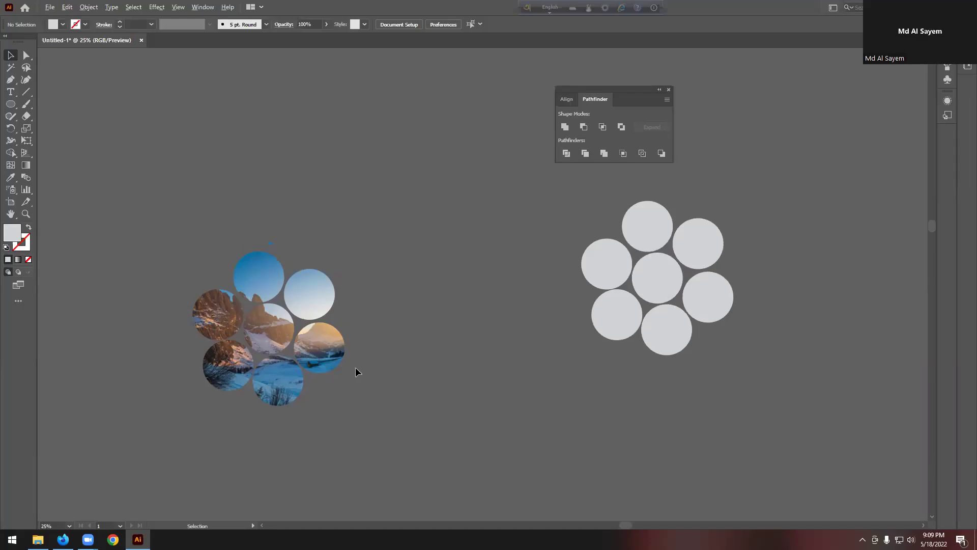
scroll(358, 366, "down", 2)
scroll(521, 348, "up", 2)
left_click_drag(416, 203, 580, 391)
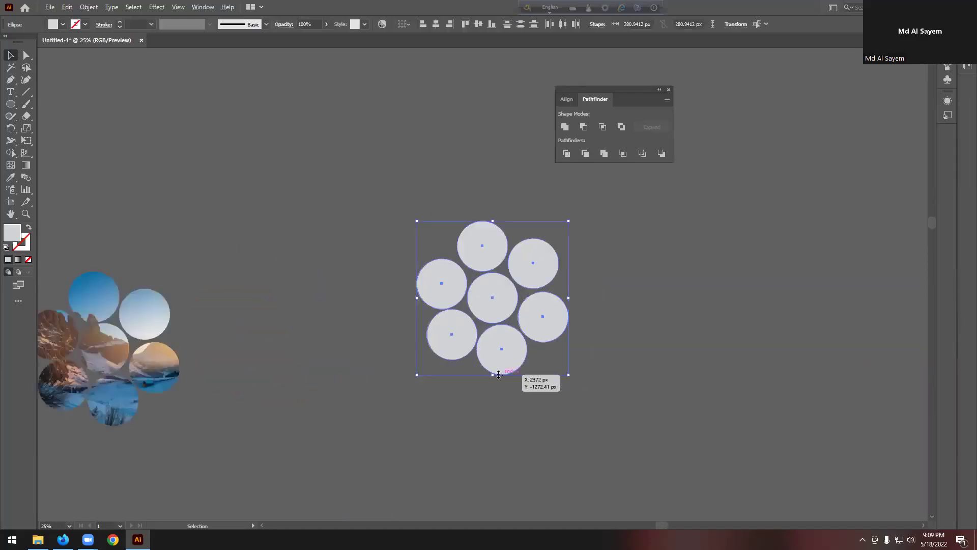
scroll(499, 375, "down", 2)
left_click_drag(499, 375, 397, 227)
scroll(397, 228, "up", 3)
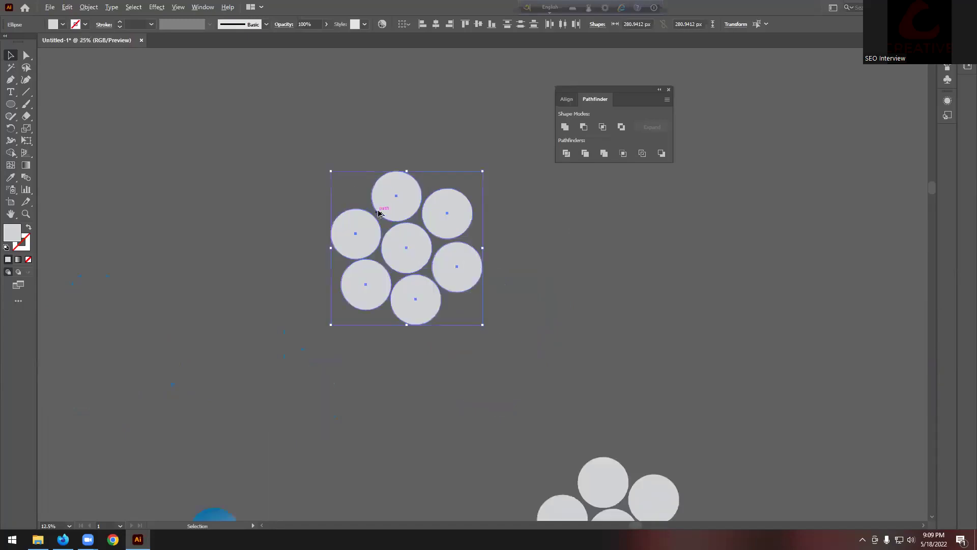
left_click(520, 262)
Place the mountain JPG from the Downloads folder as an embedded image with Link turned off
left_click(50, 7)
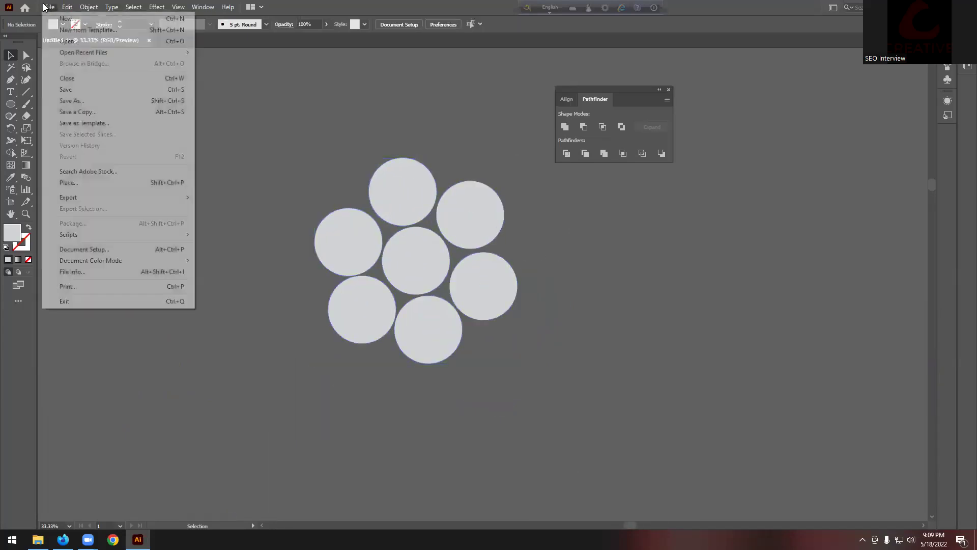
left_click(76, 183)
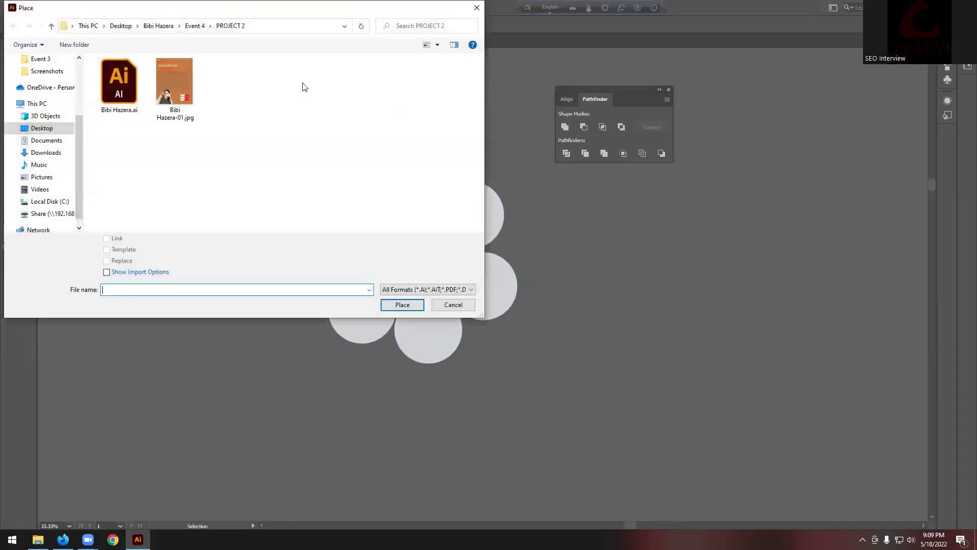
left_click(49, 153)
left_click(119, 104)
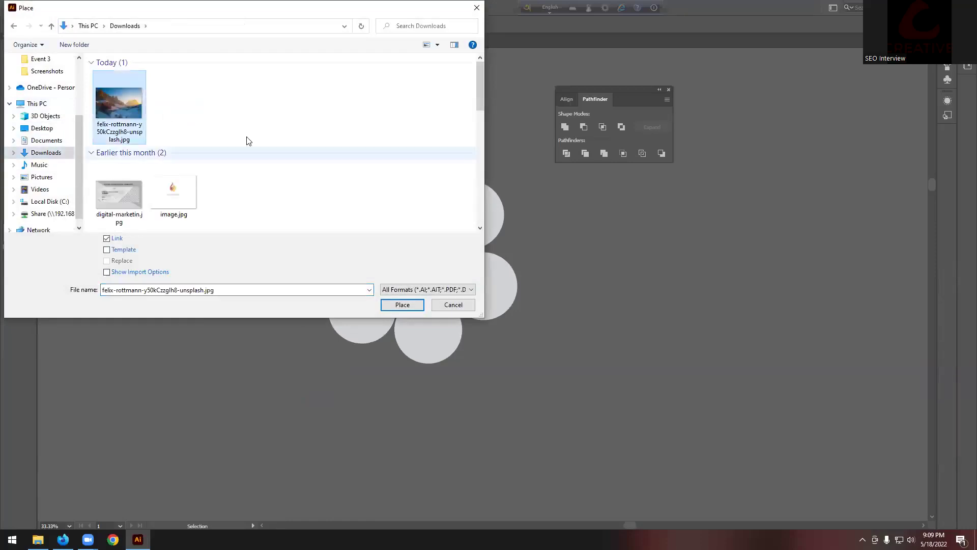
left_click(128, 242)
left_click(402, 305)
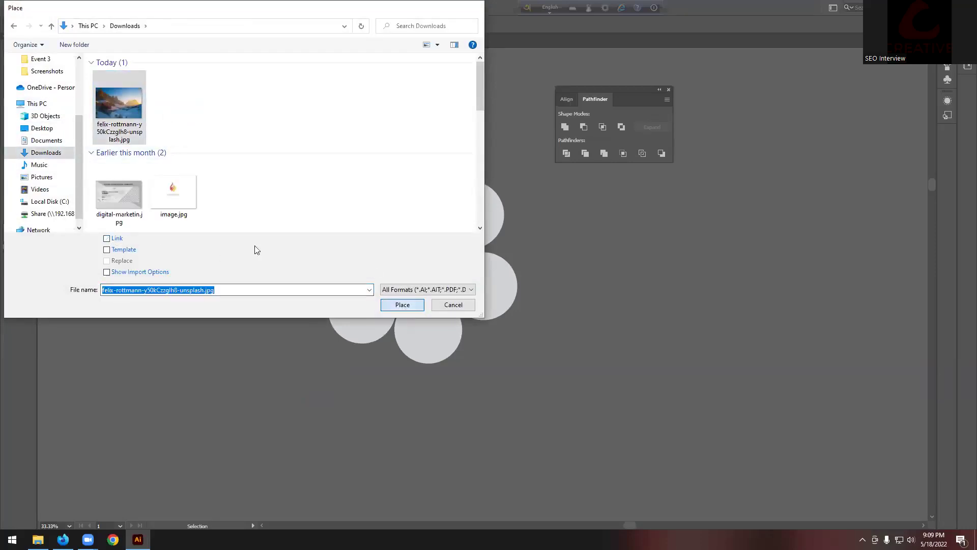
left_click(243, 194)
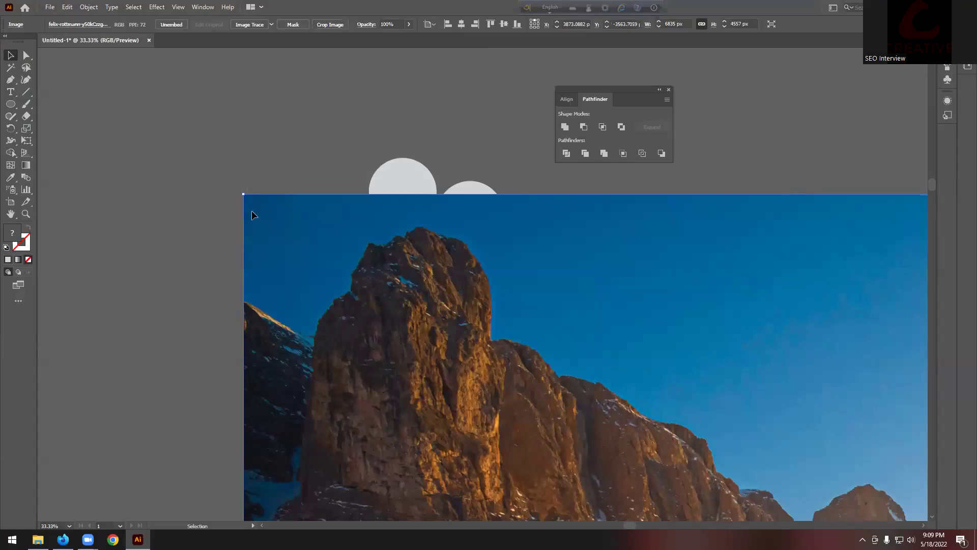
Scale the placed photo down to about 1339 by 893 px and centre it over the copied circles
left_click_drag(246, 195, 700, 499)
left_click_drag(759, 503, 241, 117)
left_click_drag(181, 111, 426, 272)
left_click_drag(586, 368, 484, 297)
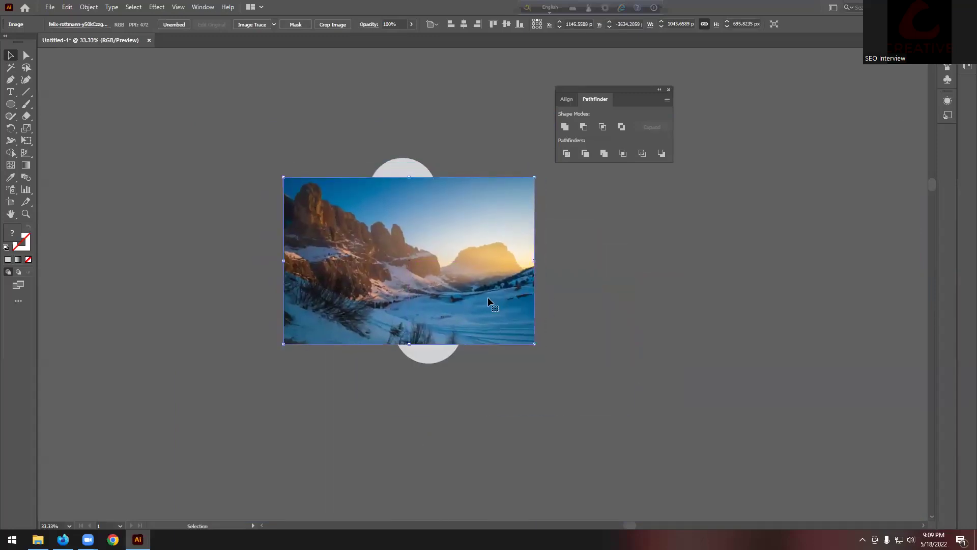
left_click_drag(535, 266, 571, 266)
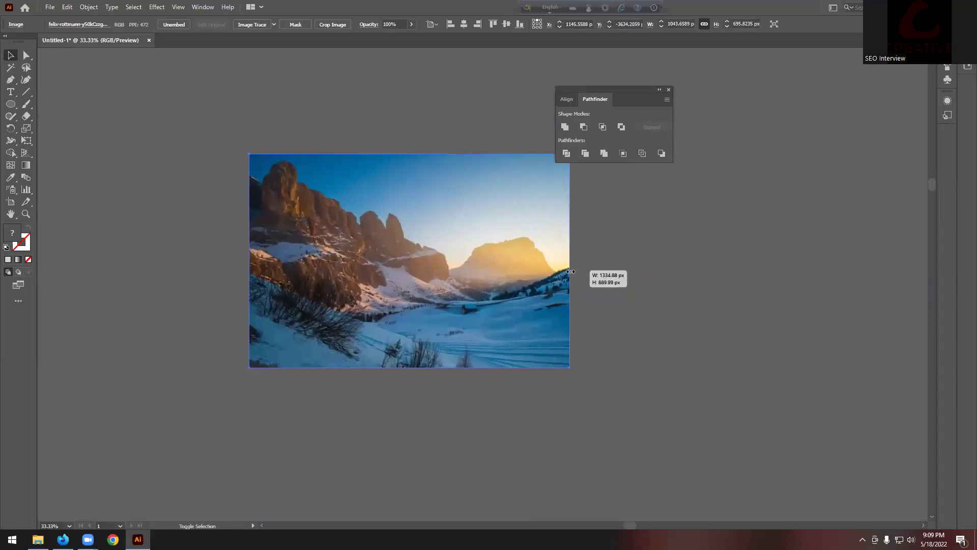
left_click(638, 279)
Send the mountain photo to the back, behind the seven circles
scroll(538, 275, "up", 1)
left_click(542, 212)
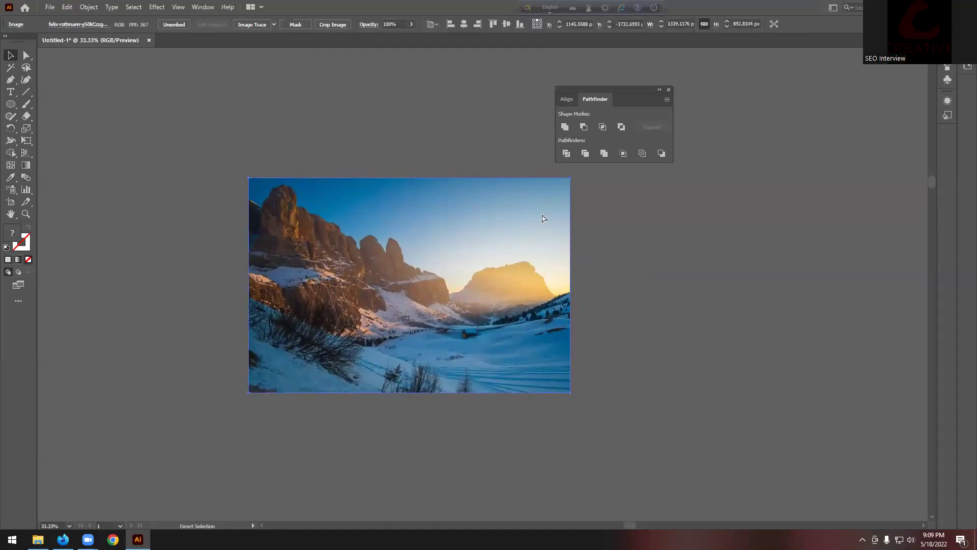
key("ctrl+shift+bracketleft")
left_click(662, 265)
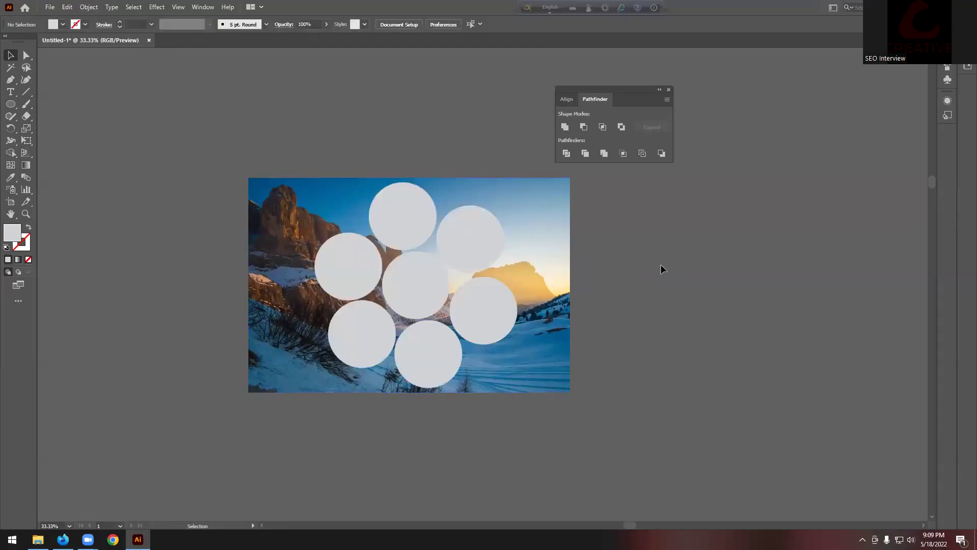
scroll(456, 219, "up", 1)
scroll(410, 236, "down", 1)
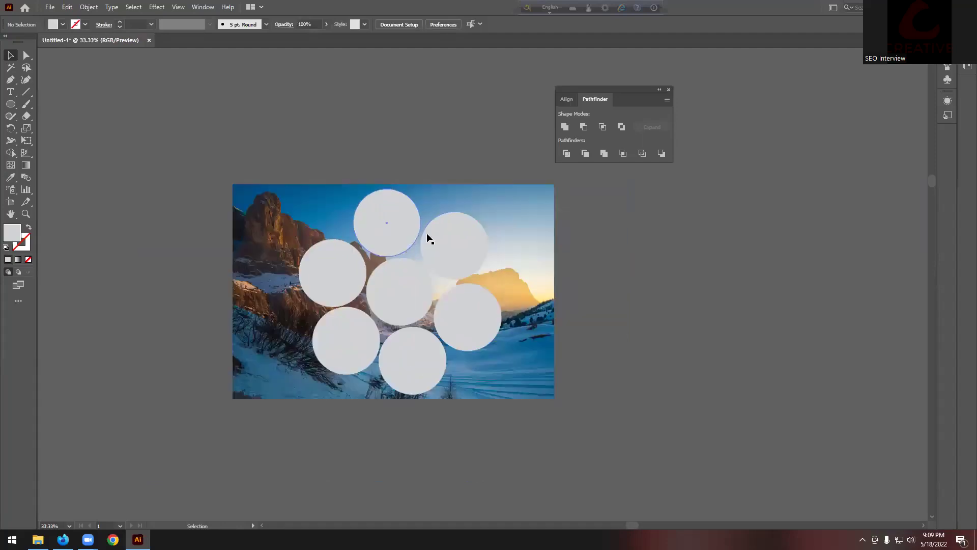
Copy the photo and make a clipping mask from it with only the upper-right circle
left_click(537, 207)
key("a")
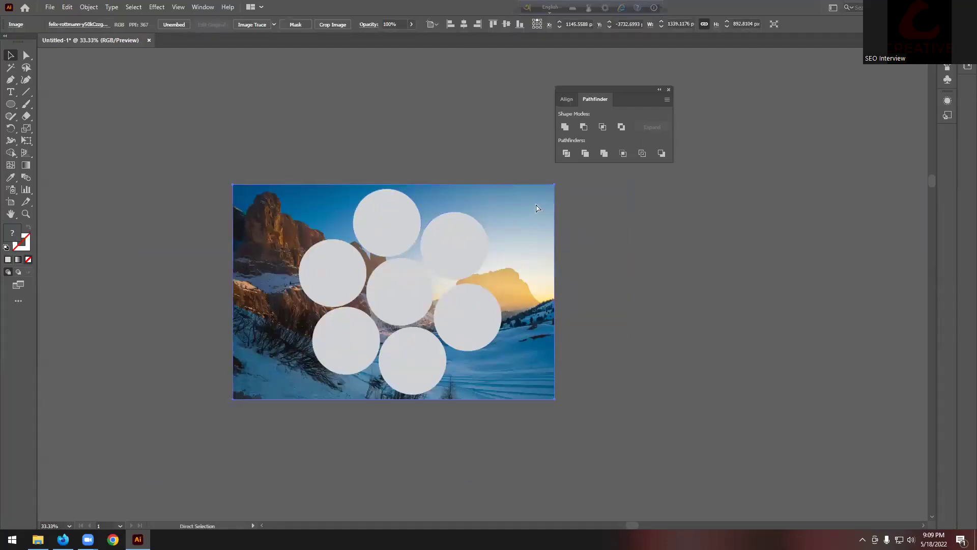
key("v")
left_click(475, 238, "shift")
right_click(473, 238)
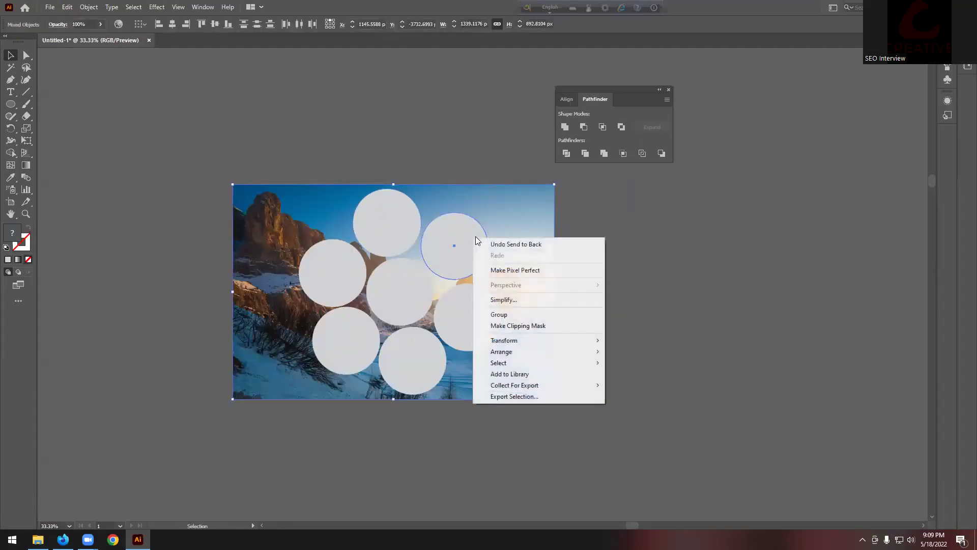
left_click(531, 324)
left_click(611, 267)
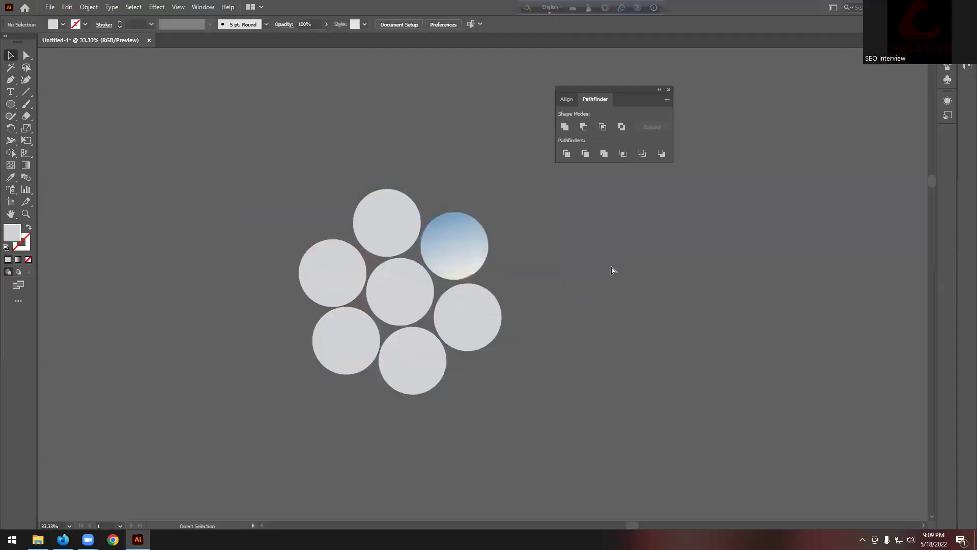
Paste the photo in place, send it to the back, and clip it to the topmost circle
key("ctrl+f")
key("ctrl+shift+bracketleft")
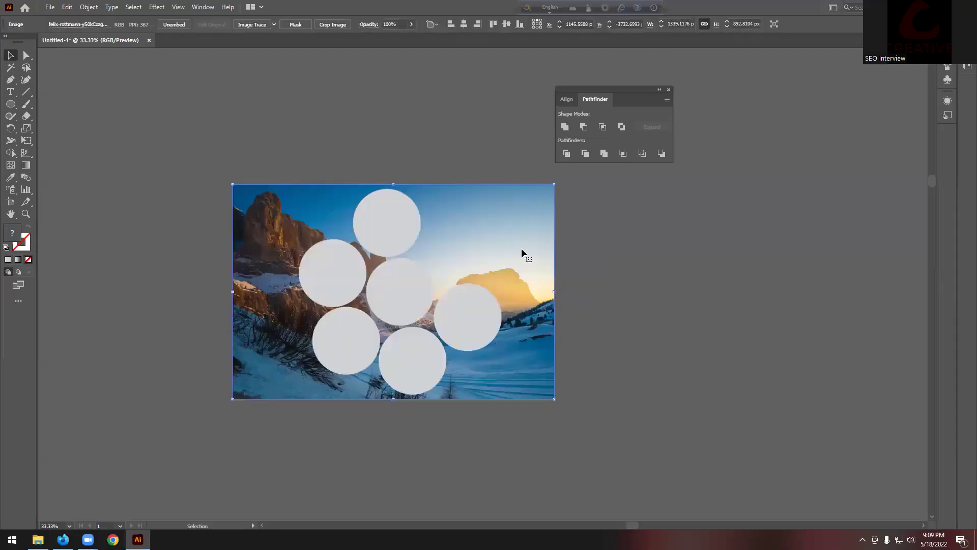
left_click(398, 236, "shift")
right_click(398, 236)
left_click(464, 322)
left_click(639, 277)
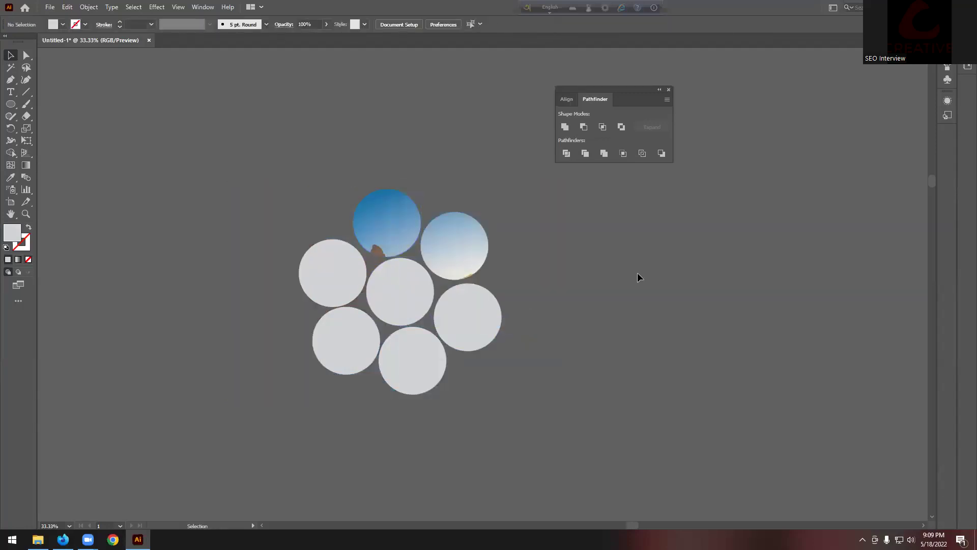
Paste another photo copy in back and clip it to the centre circle
key("ctrl+b")
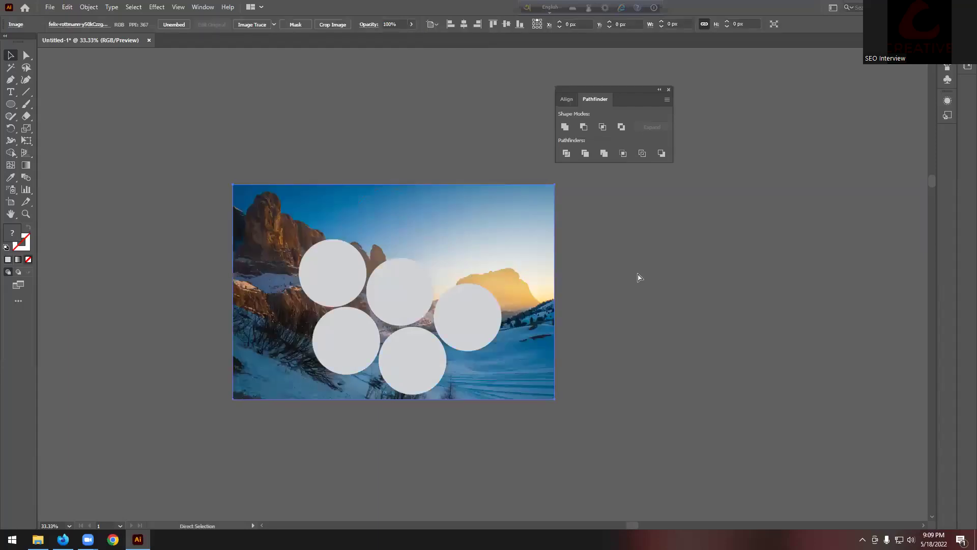
left_click(401, 290, "shift")
right_click(401, 290)
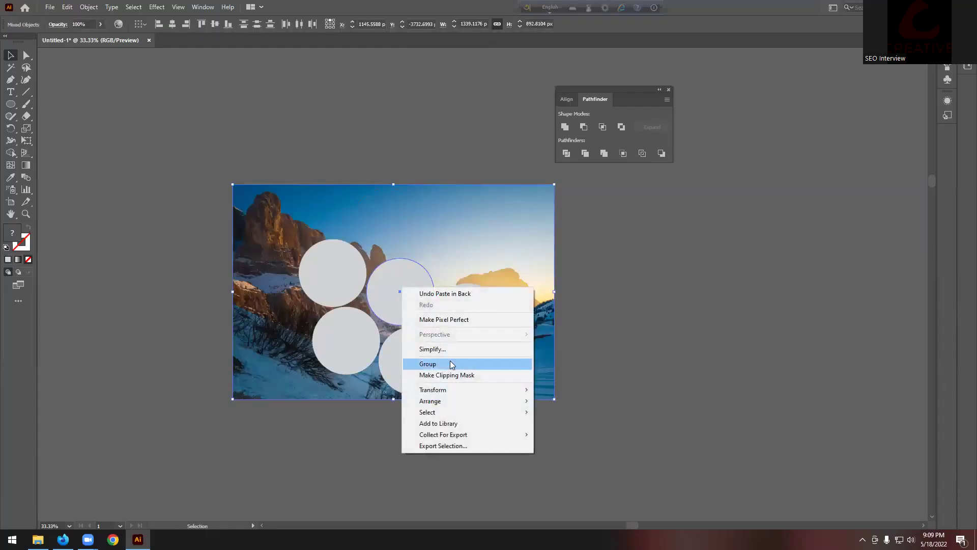
left_click(438, 372)
left_click(591, 324)
Paste another photo copy in back and clip it to the cluster's upper-left circle
key("ctrl+b")
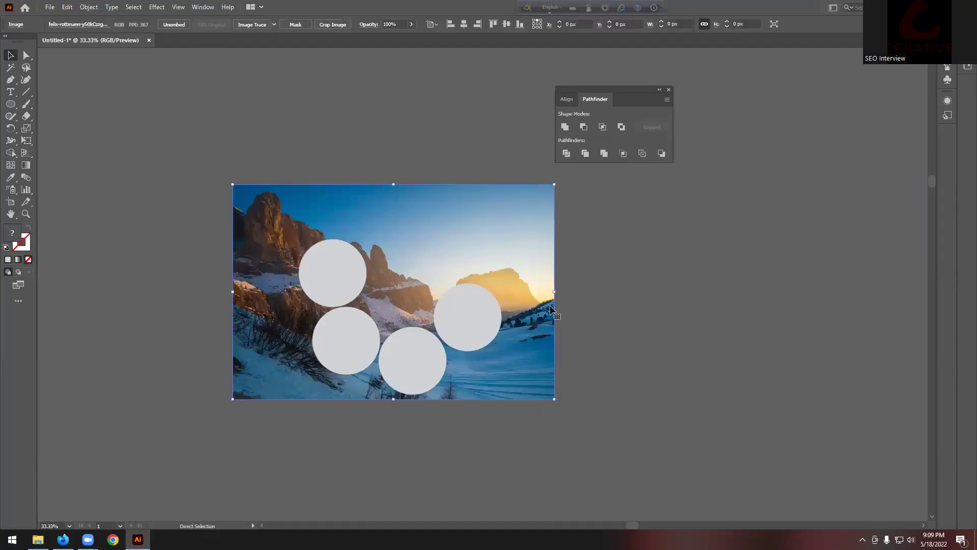
left_click(332, 275, "shift")
right_click(332, 274)
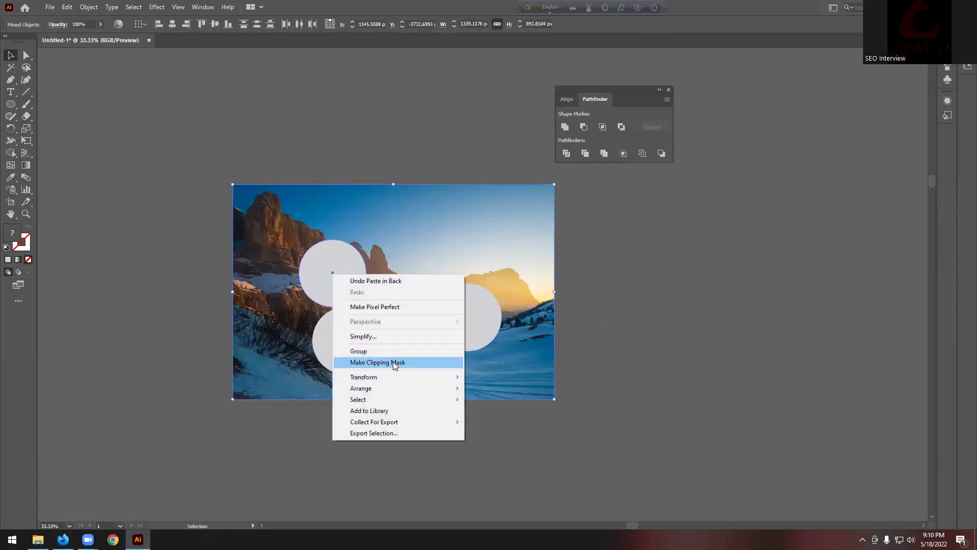
left_click(393, 361)
left_click(593, 283)
Paste another photo copy in back and clip it to the cluster's lower-right circle
key("ctrl+b")
left_click(458, 321, "shift")
right_click(467, 308)
left_click(517, 395)
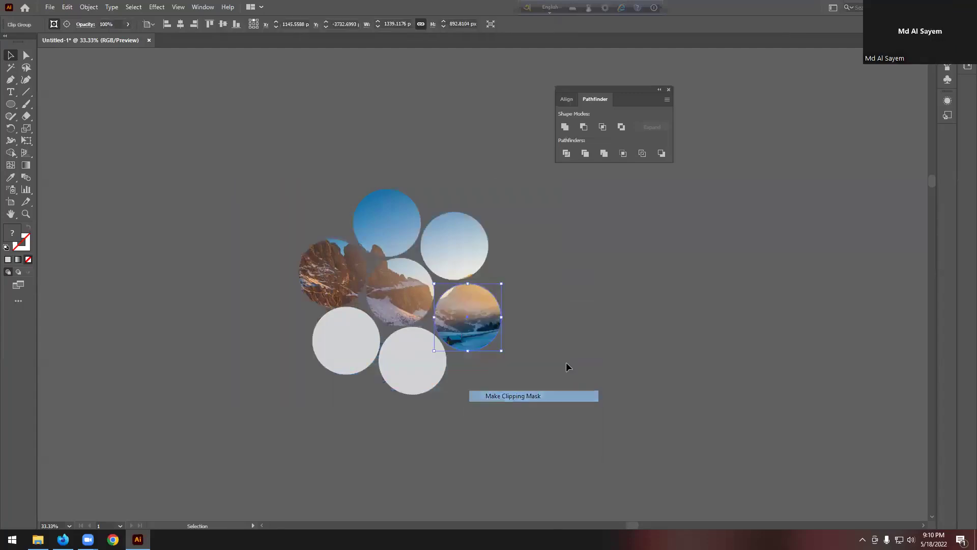
key("ctrl+z")
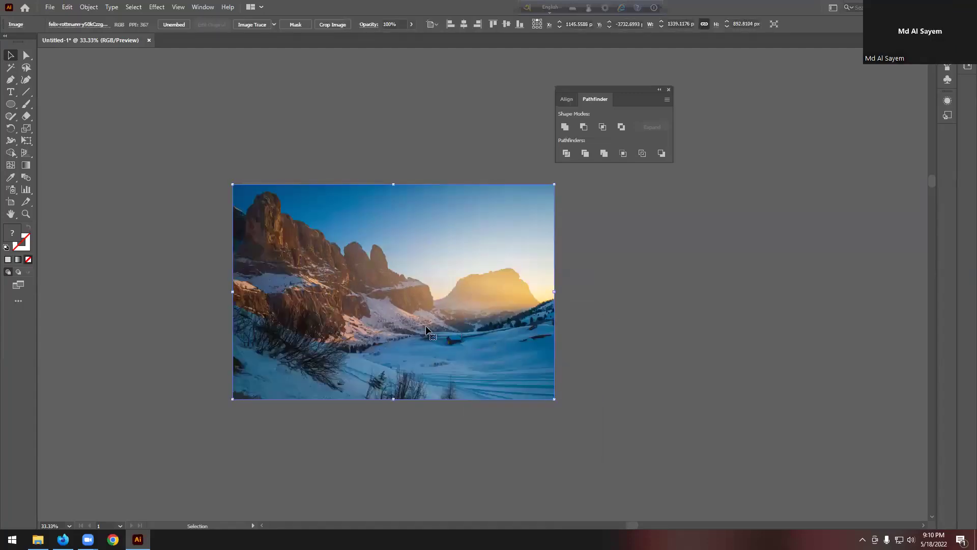
left_click(596, 280)
key("ctrl+z")
left_click(610, 288)
Paste another photo copy in back and clip it to the bottom circle
key("ctrl+b")
left_click(412, 351, "shift")
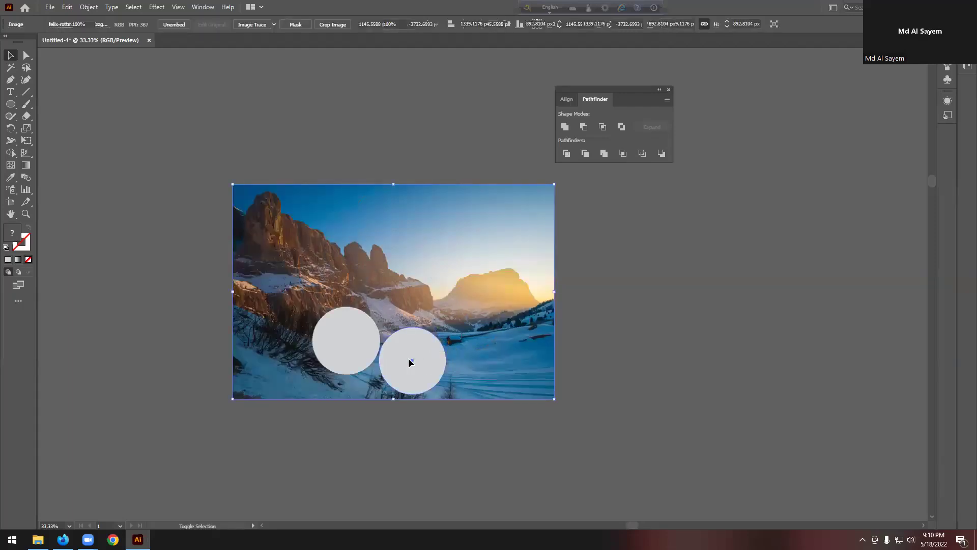
right_click(413, 349)
left_click(463, 436)
left_click(638, 332)
Paste the photo in back once more and clip it to the remaining lower-left circle
key("ctrl+b")
left_click(331, 331, "shift")
right_click(332, 330)
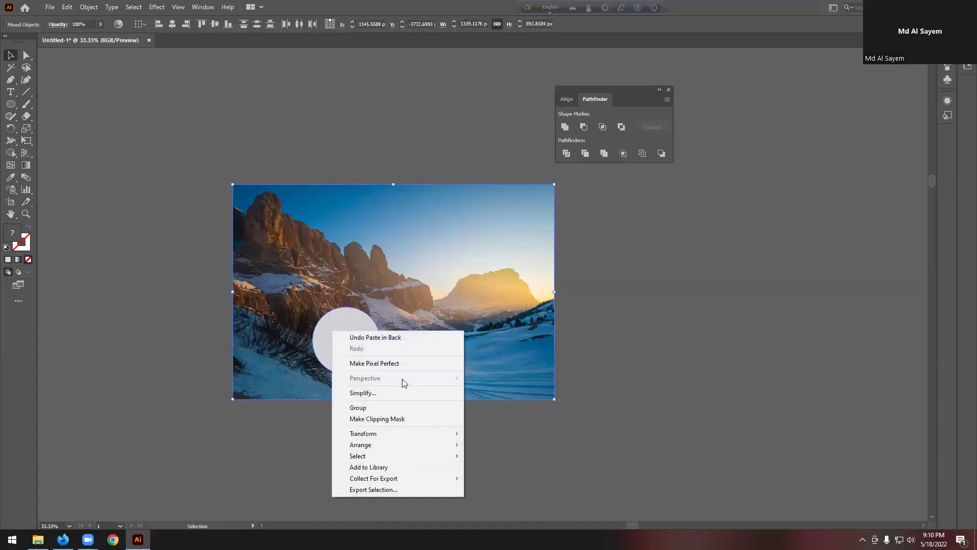
left_click(397, 415)
left_click(534, 339)
Try moving the masked lower-right circle away from the cluster, and undo the move
scroll(562, 326, "down", 4)
left_click_drag(475, 274, 543, 297)
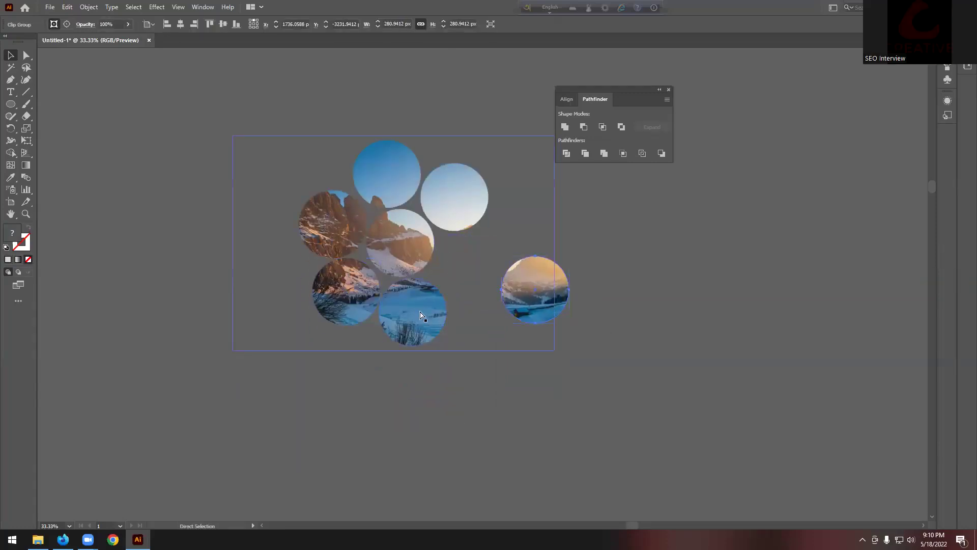
key("ctrl+z")
left_click(642, 328)
scroll(643, 327, "up", 2)
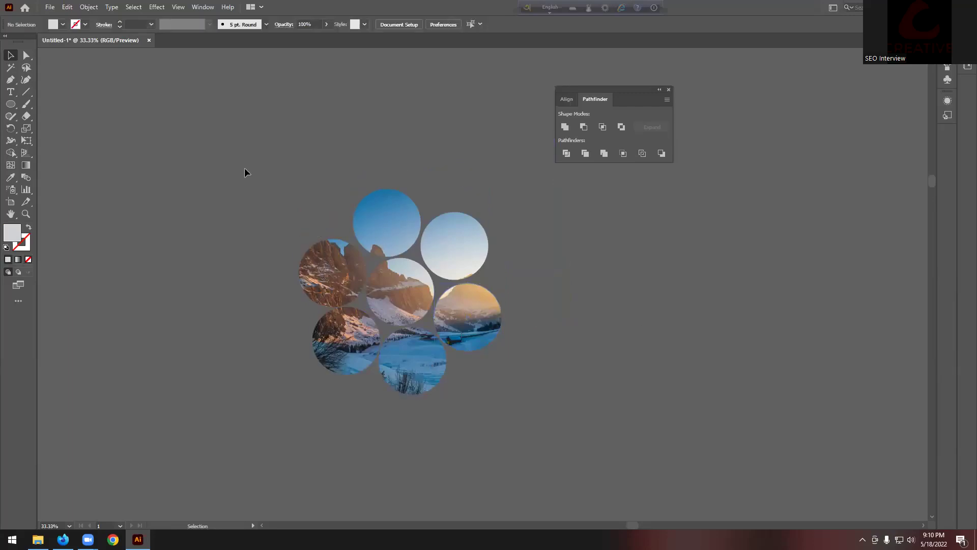
Try pulling the masked upper-right and topmost circles out of the cluster, and undo both moves
left_click_drag(468, 227, 511, 178)
left_click_drag(392, 220, 359, 133)
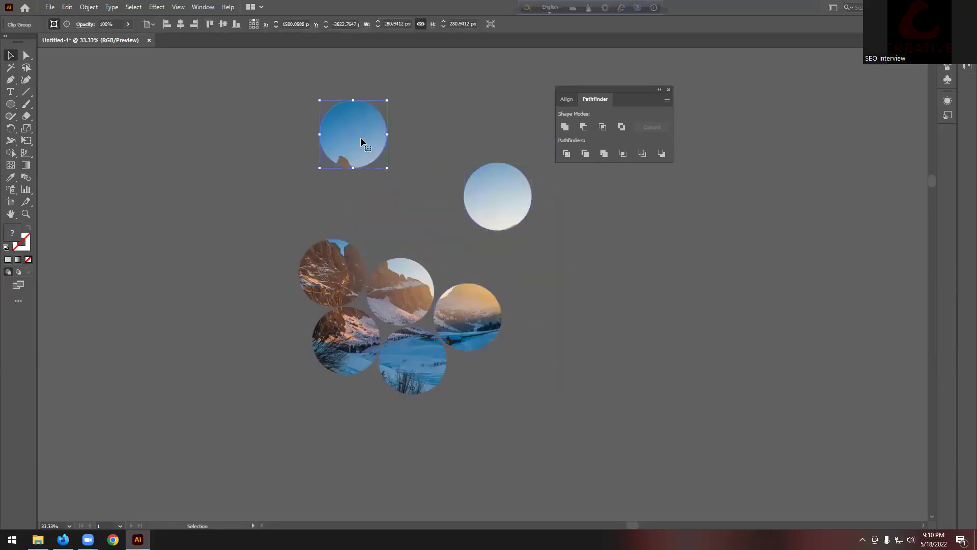
key("ctrl+z")
key("ctrl+z")
left_click(574, 228)
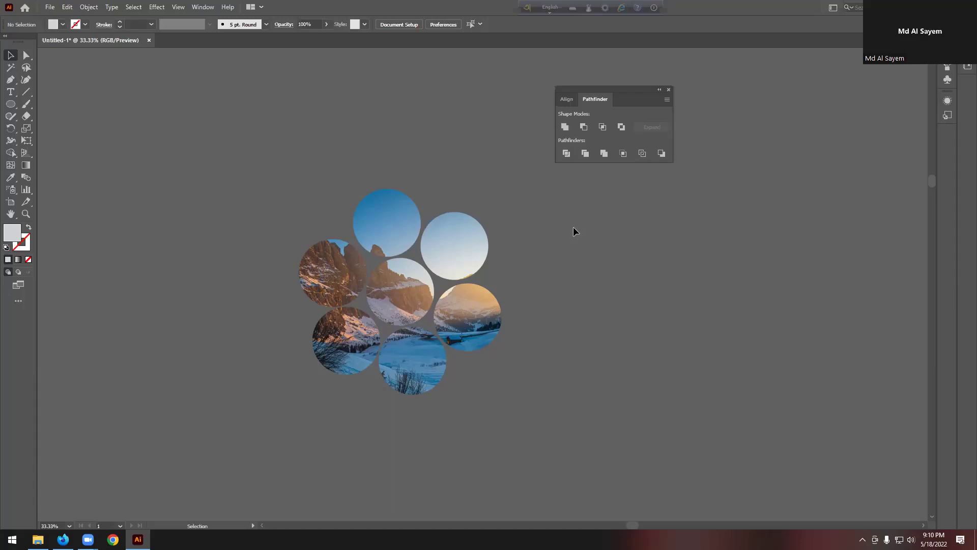
Delete the cluster of individually masked photo circles
scroll(573, 285, "down", 4)
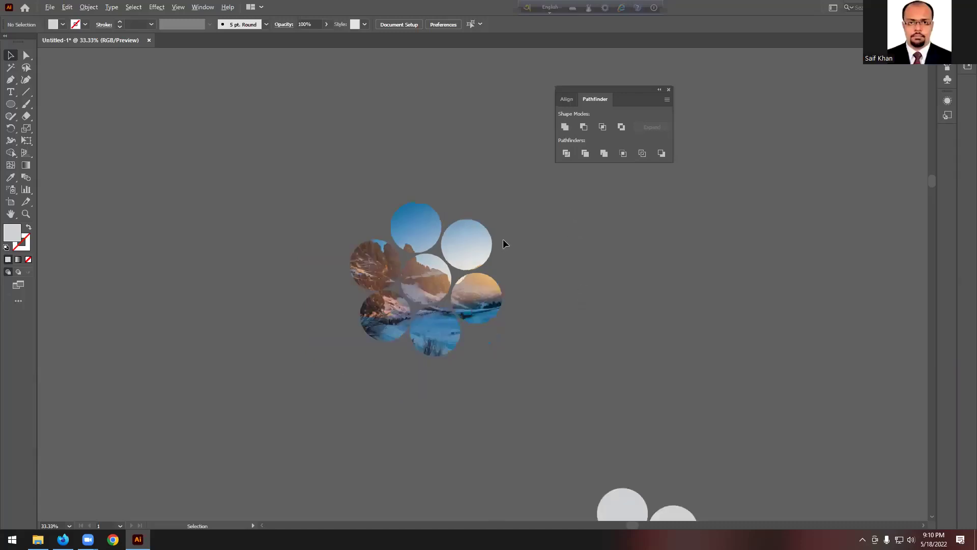
left_click(503, 266)
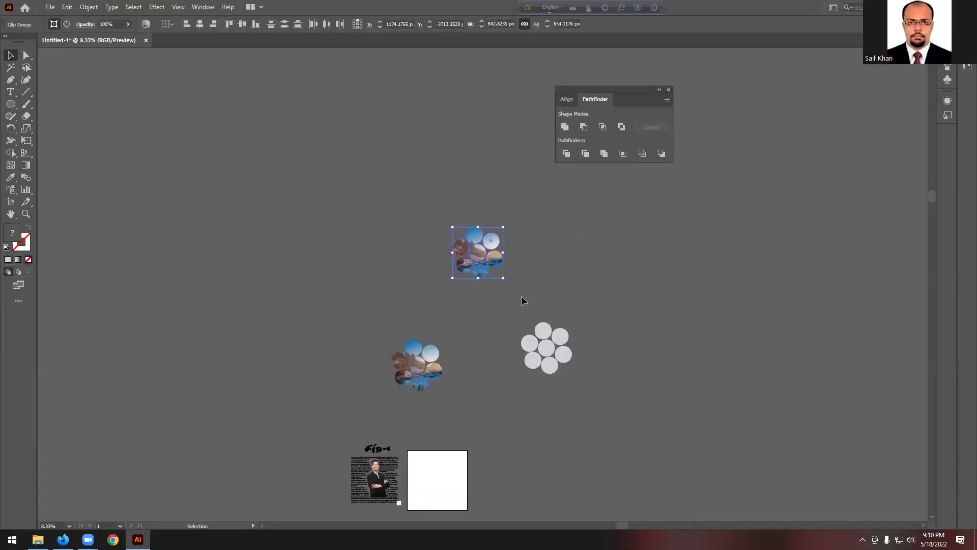
key("Delete")
left_click_drag(520, 395, 519, 396)
scroll(549, 352, "up", 1)
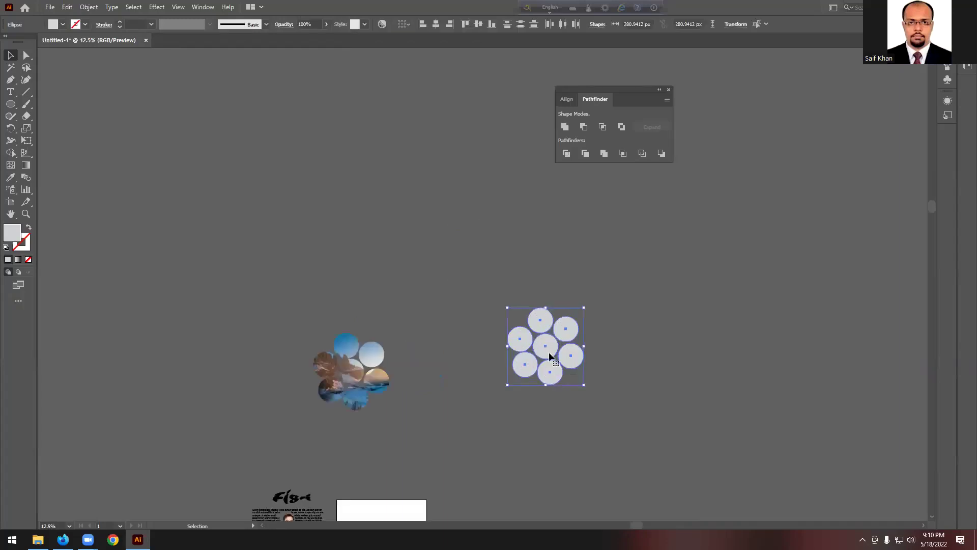
scroll(549, 353, "up", 1)
left_click(498, 304)
Draw a tall grey rectangle about 1813 px high in an empty area of the canvas
scroll(497, 304, "up", 2)
left_click_drag(12, 106, 66, 106)
left_click_drag(256, 143, 308, 307)
scroll(275, 193, "up", 1)
scroll(275, 193, "up", 2)
Shift the rectangle's top edge to the right to form a slanted bar about 973 px wide overall
left_click(27, 55)
left_click(172, 124)
left_click_drag(322, 176, 368, 185)
left_click(10, 55)
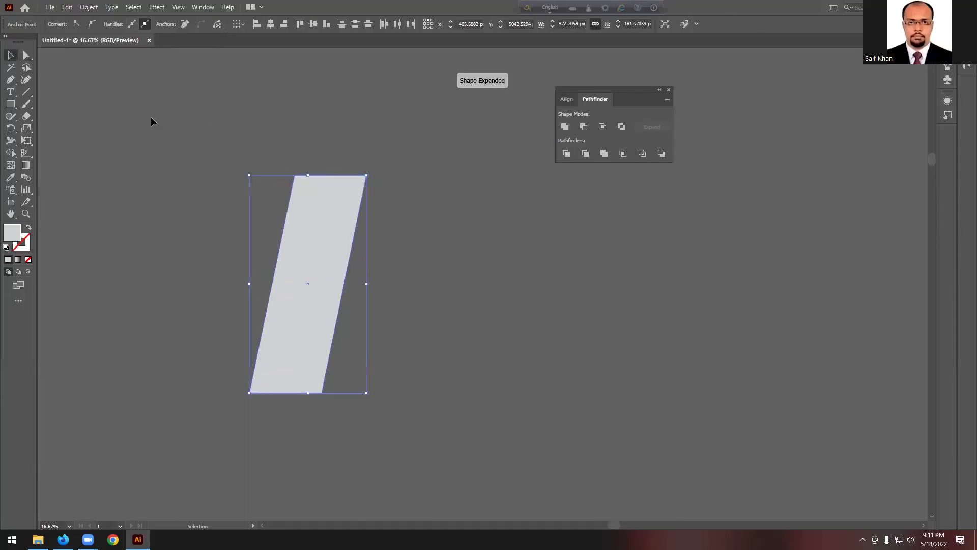
Duplicate the slanted bar twice to the right with narrow, equal gaps, making a row of three
left_click_drag(312, 267, 389, 275)
key("ctrl+d")
left_click(525, 301)
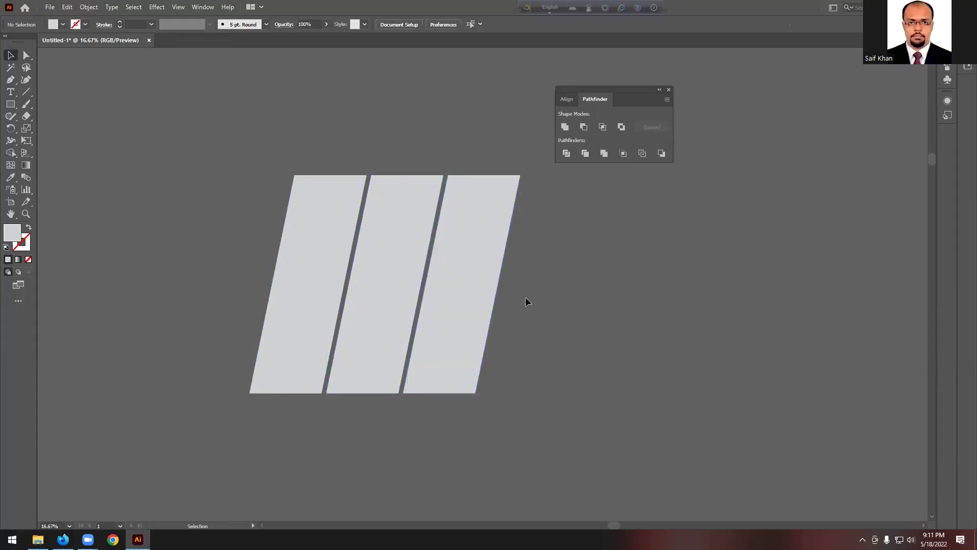
Place the mountain photo from Downloads over the three slanted bars, about 2916 px wide, and send it to the back
scroll(61, 74, "up", 1)
left_click(48, 7)
left_click(83, 184)
left_click(119, 105)
left_click(402, 304)
left_click_drag(142, 151, 402, 321)
left_click_drag(201, 227, 313, 288)
mouse_move(512, 297)
left_mouse_down()
mouse_move(554, 301)
mouse_move(500, 297)
left_mouse_up()
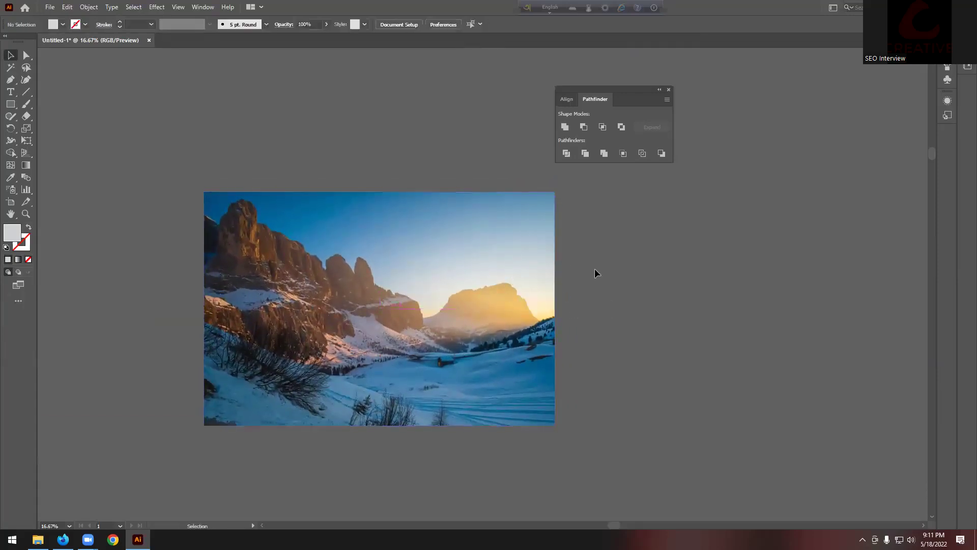
key("ctrl+shift+bracketleft")
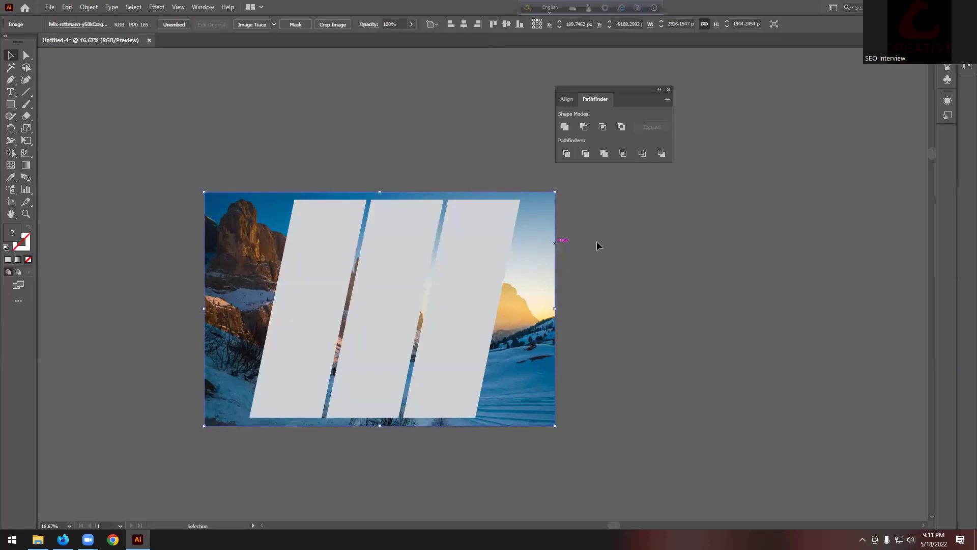
Copy the mountain photo and clip the original into the rightmost slanted bar with a clipping mask
left_click(601, 243)
left_click(544, 232)
key("v")
left_click(487, 242, "shift")
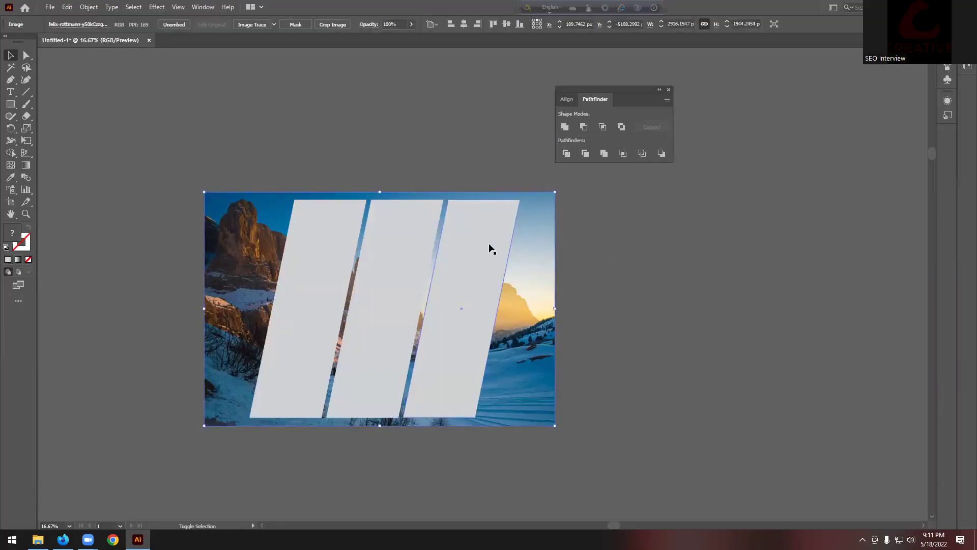
right_click(488, 242)
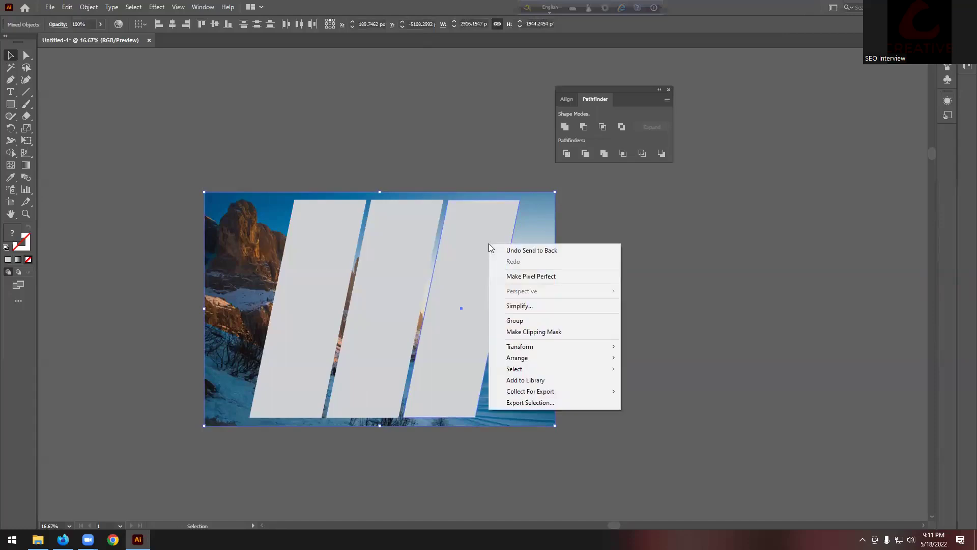
left_click(554, 332)
Paste the copied photo in back and clip it into the middle slanted bar
key("a")
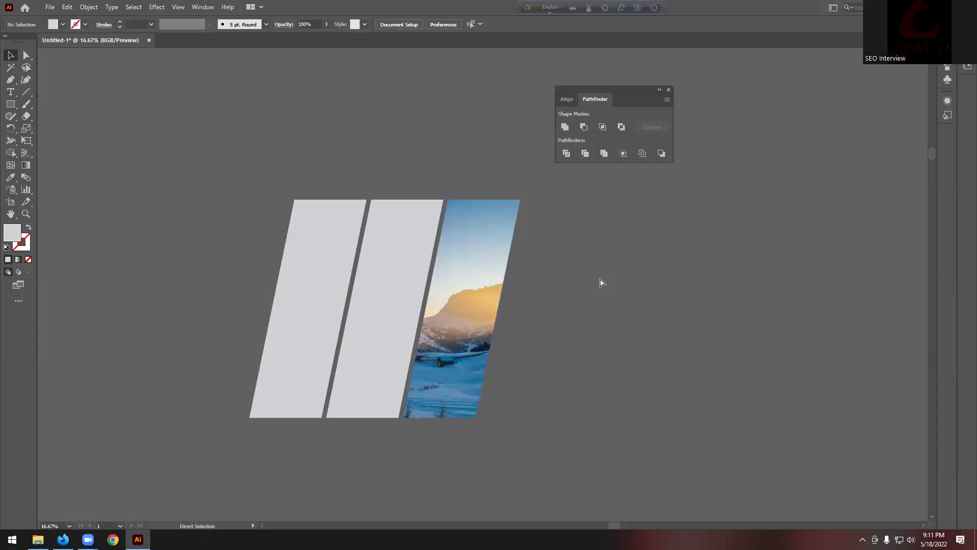
key("ctrl+b")
key("v")
left_click(391, 263, "shift")
right_click(391, 264)
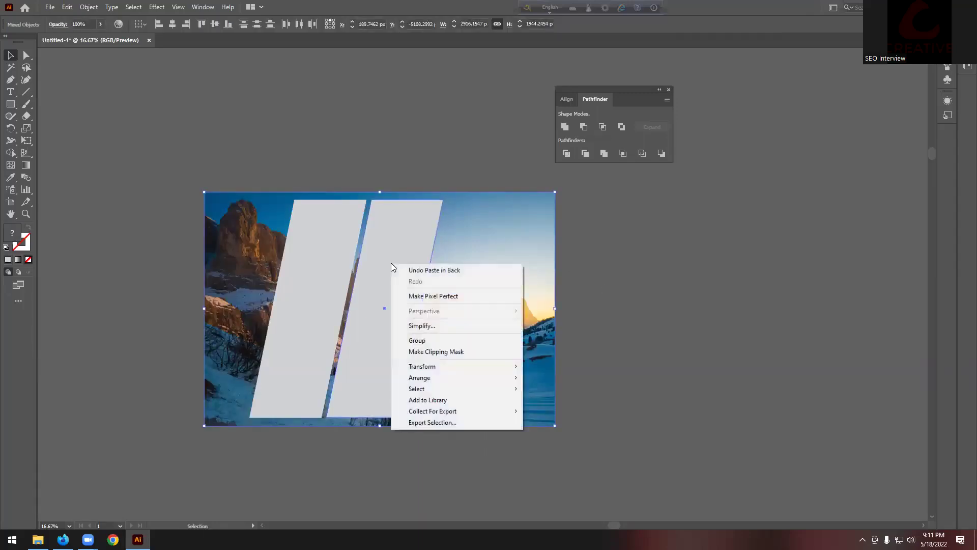
left_click(437, 351)
left_click(586, 301)
Paste the photo in back again and mask it with the remaining grey bar on the left
key("a")
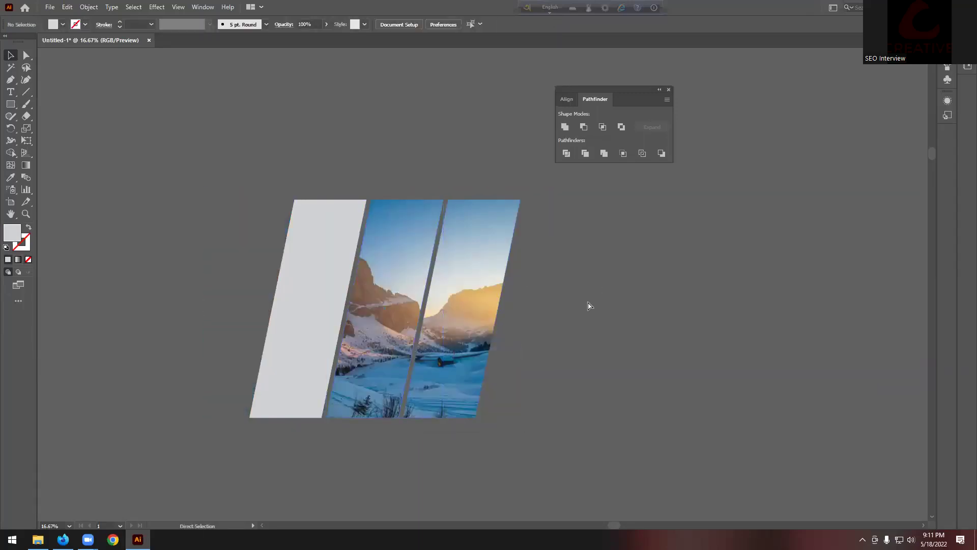
key("ctrl+b")
key("v")
left_click(329, 267, "shift")
right_click(328, 265)
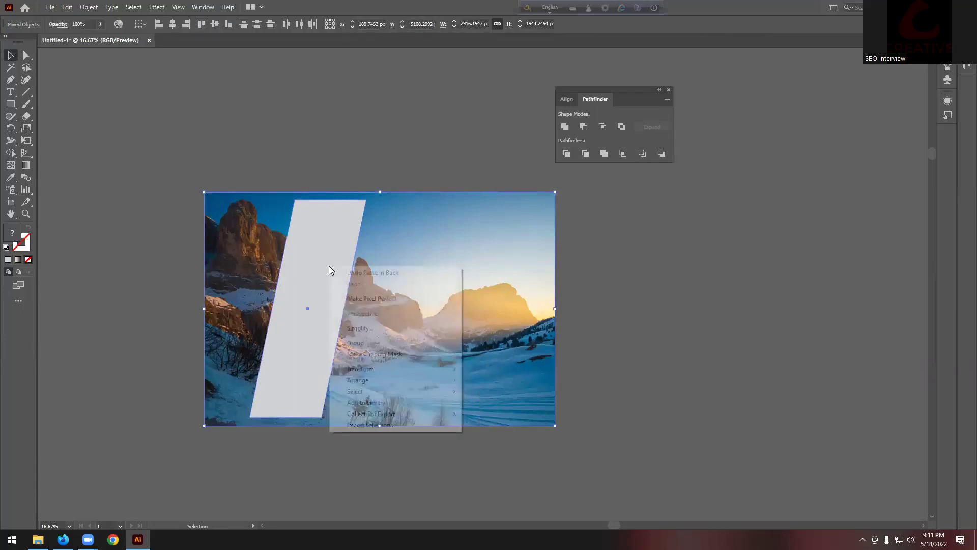
left_click(382, 355)
left_click(606, 293)
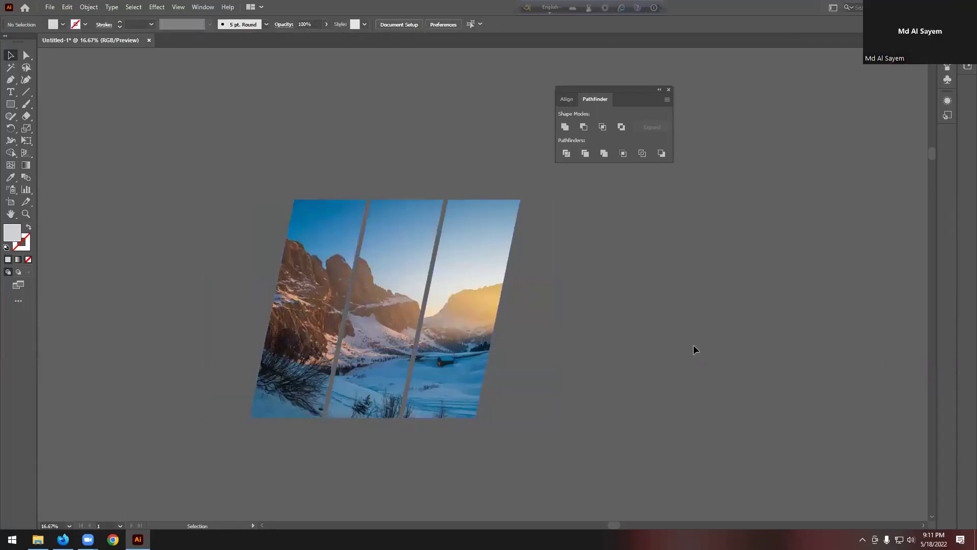
Try moving the rightmost photo bar away from the row and undo the move
left_click_drag(489, 323, 604, 335)
key("ctrl+z")
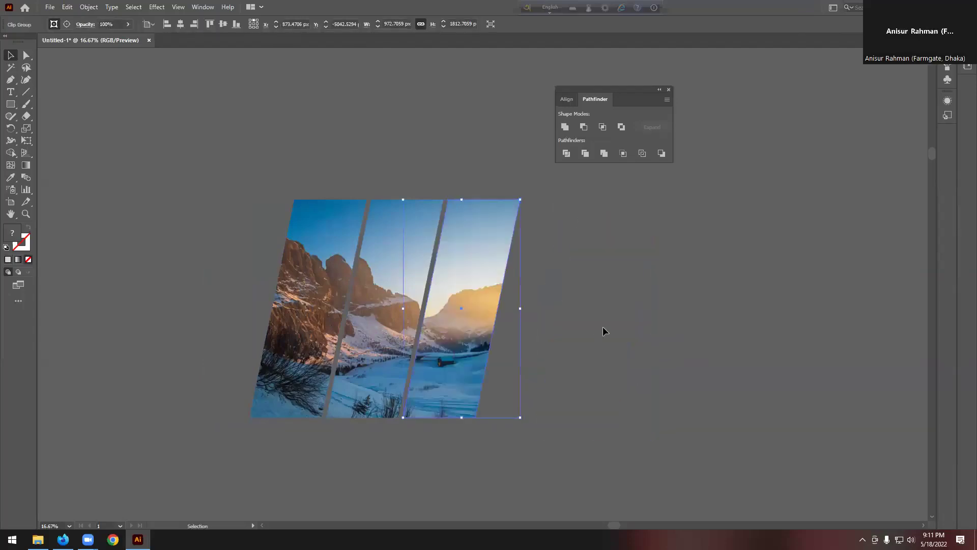
left_click(603, 331)
Place the mountain photo from Downloads beside the cluster of seven grey circles, about 430 px wide
scroll(603, 331, "down", 1, "alt")
scroll(603, 331, "up", 2)
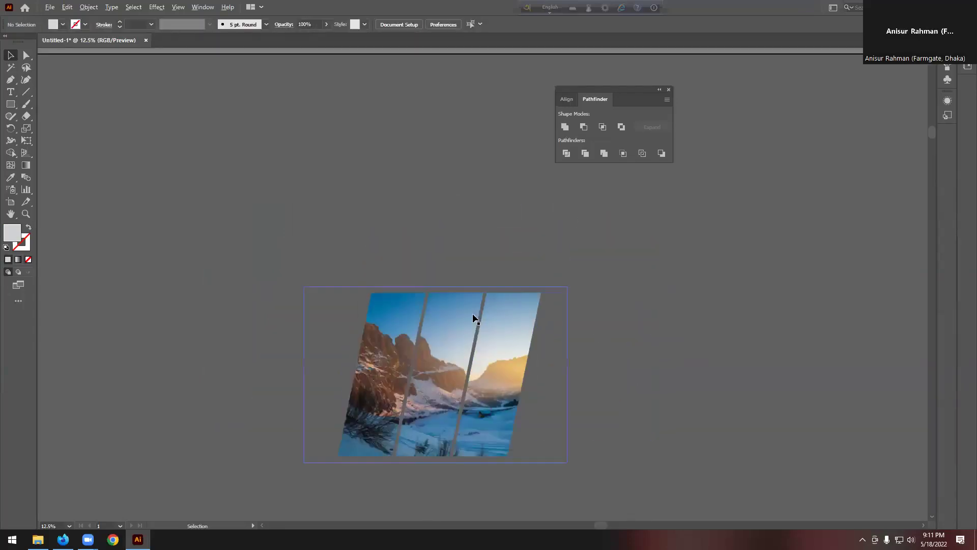
scroll(473, 318, "down", 3, "alt")
scroll(574, 288, "up", 4, "alt")
scroll(611, 265, "up", 2)
scroll(657, 260, "up", 1, "alt")
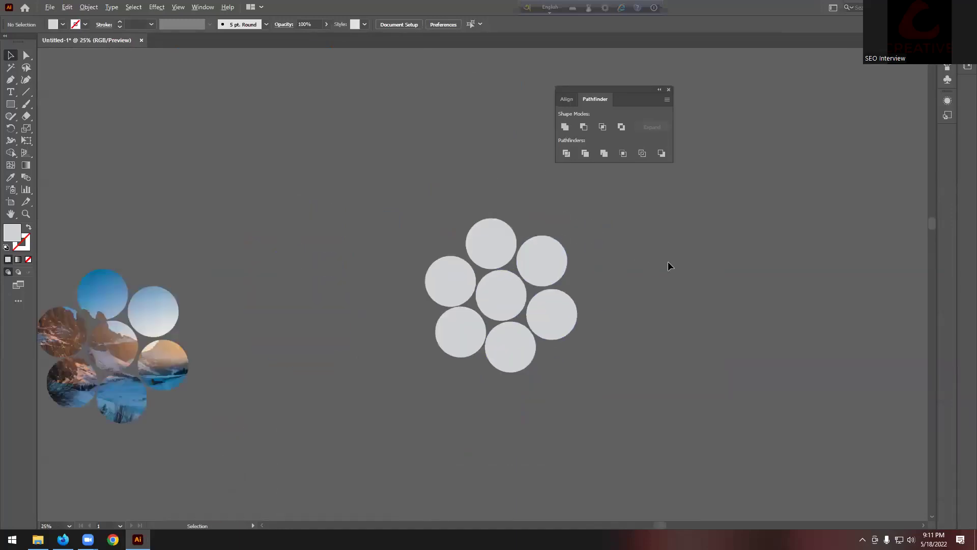
scroll(667, 266, "up", 1, "alt")
left_click(49, 7)
left_click(111, 183)
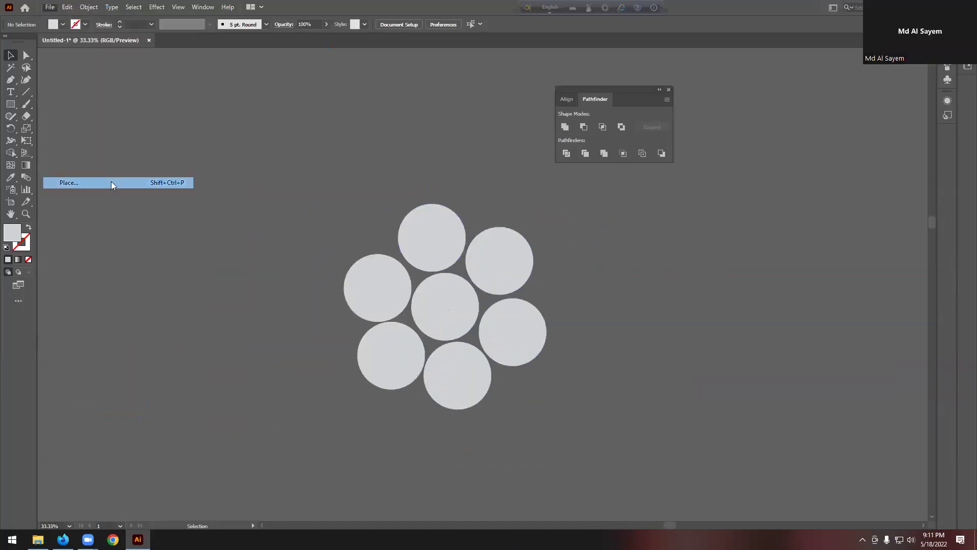
left_click(124, 108)
left_click(407, 305)
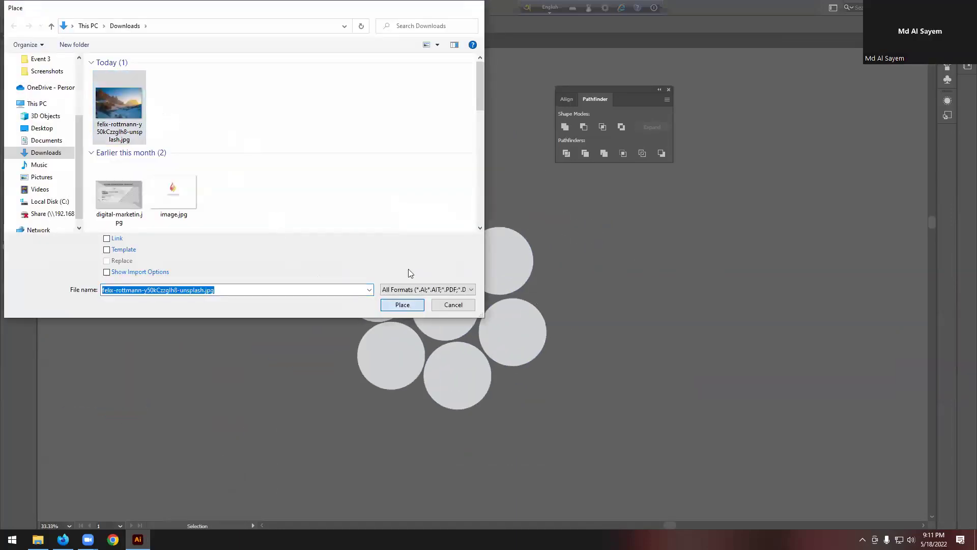
left_click_drag(167, 143, 270, 213)
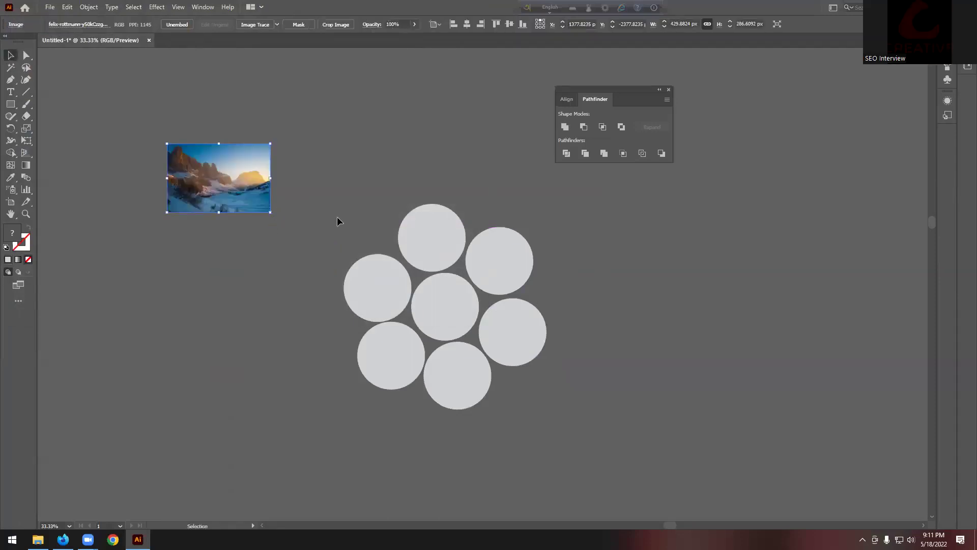
Enlarge the photo to about 1331 px wide over the seven grey circles and send it to the back
left_click_drag(305, 181, 636, 441)
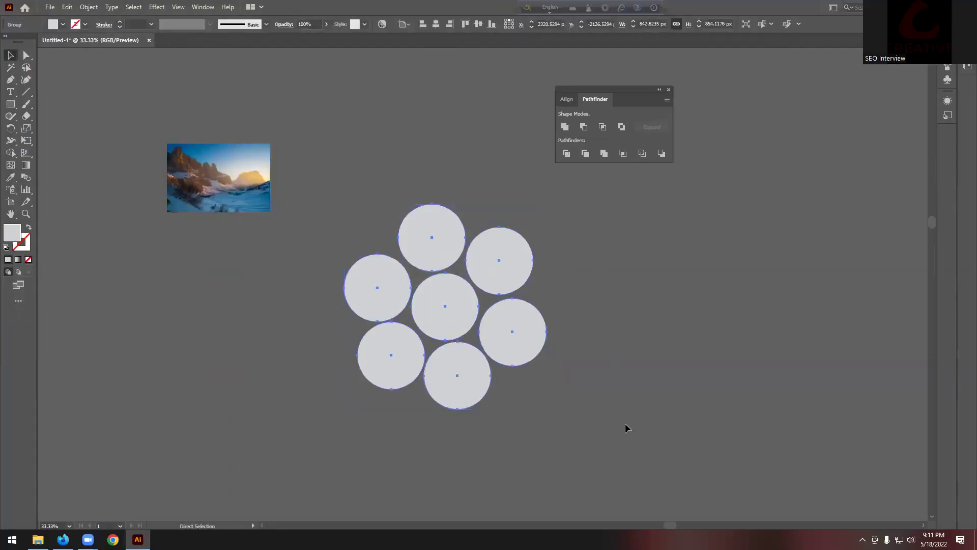
left_click(254, 206)
left_click_drag(229, 186, 616, 312)
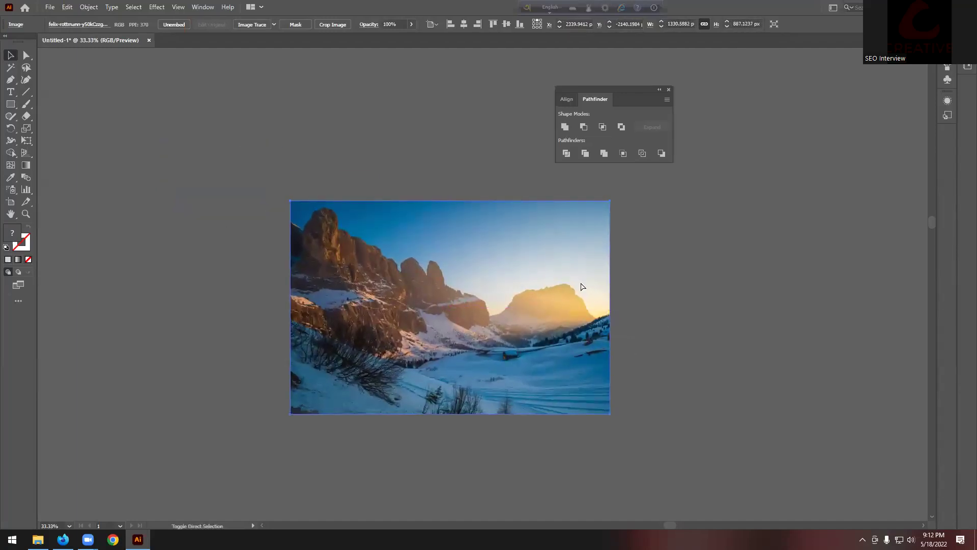
key("ctrl+shift+bracketleft")
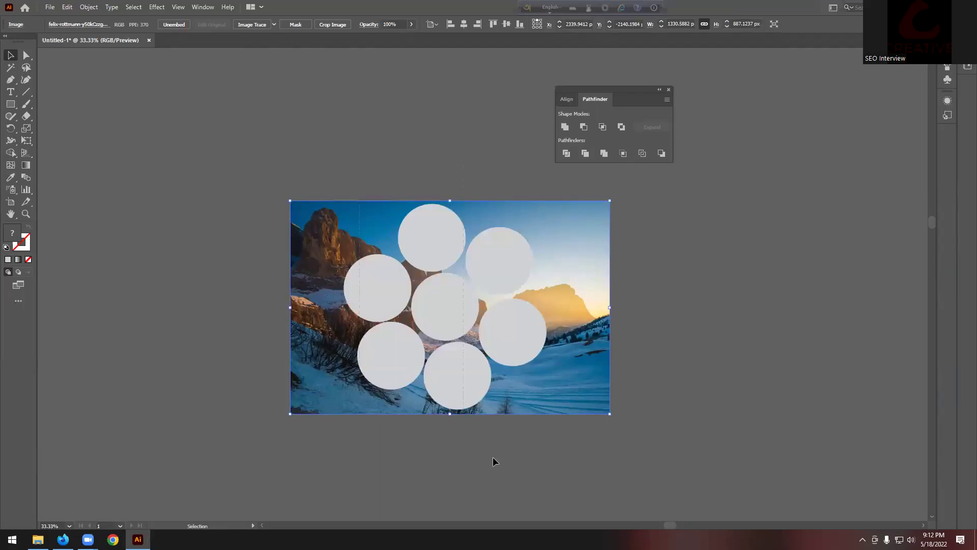
Try a clipping mask on the photo and the grouped grey circles, and undo it
key("ctrl+a")
right_click(459, 316)
left_click(514, 404)
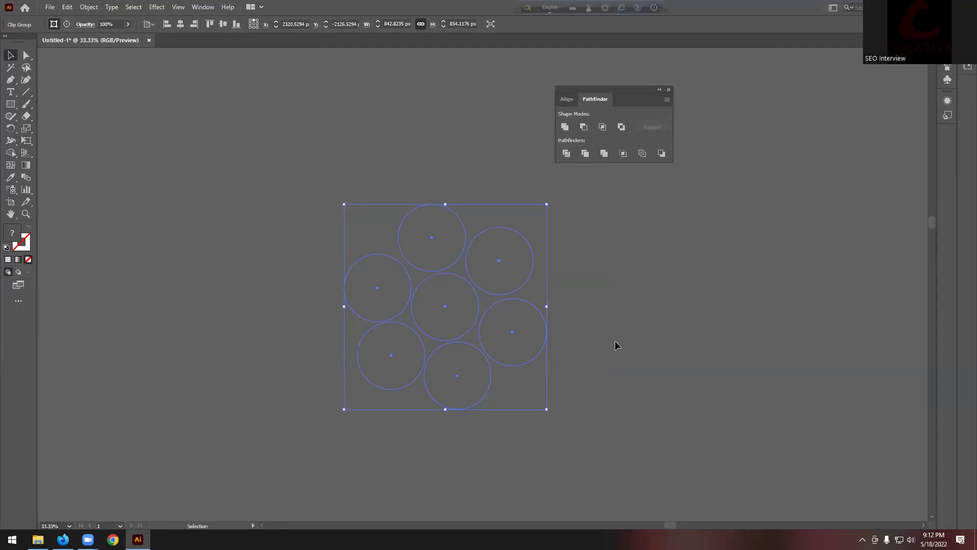
key("ctrl+z")
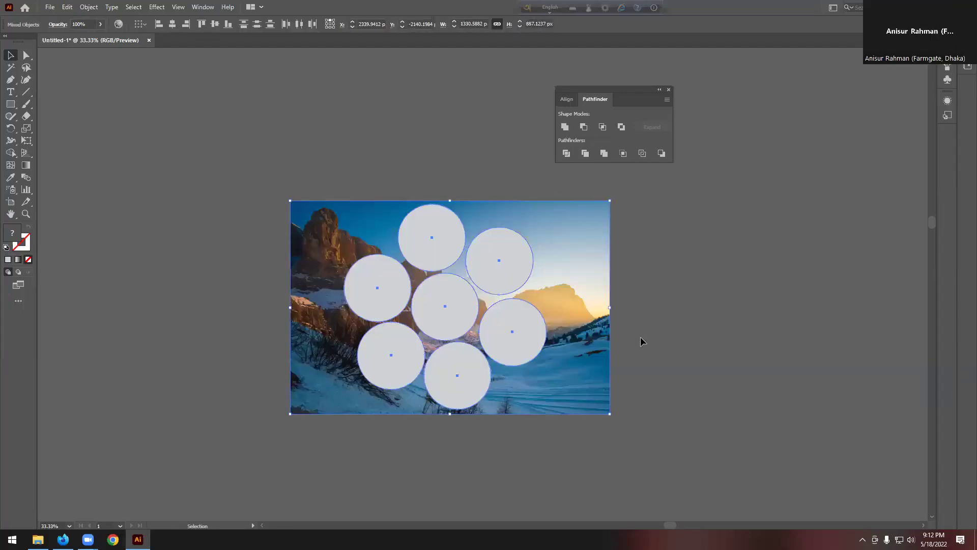
Look over the masked bars and both circle clusters across the whole canvas
left_click(715, 331)
scroll(714, 331, "down", 3)
scroll(512, 303, "down", 2)
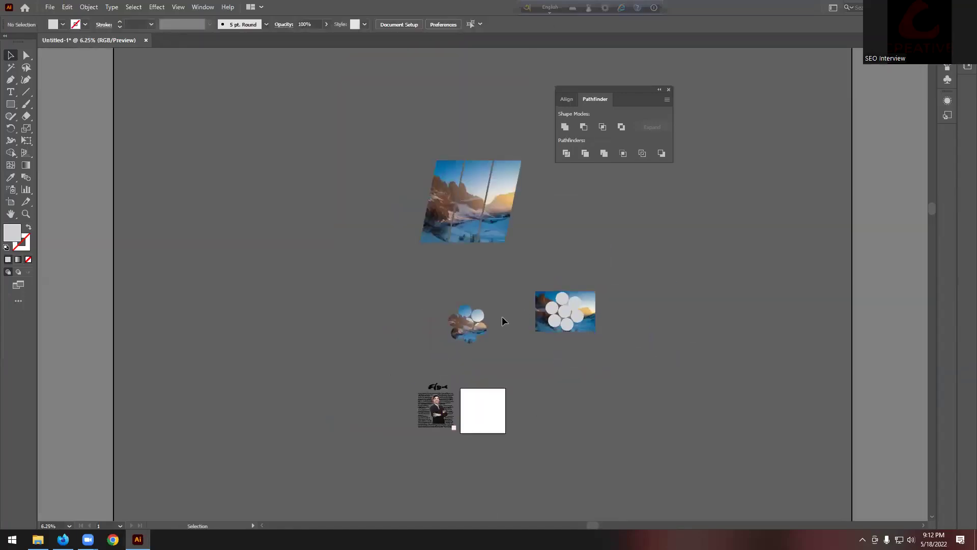
scroll(502, 316, "up", 1)
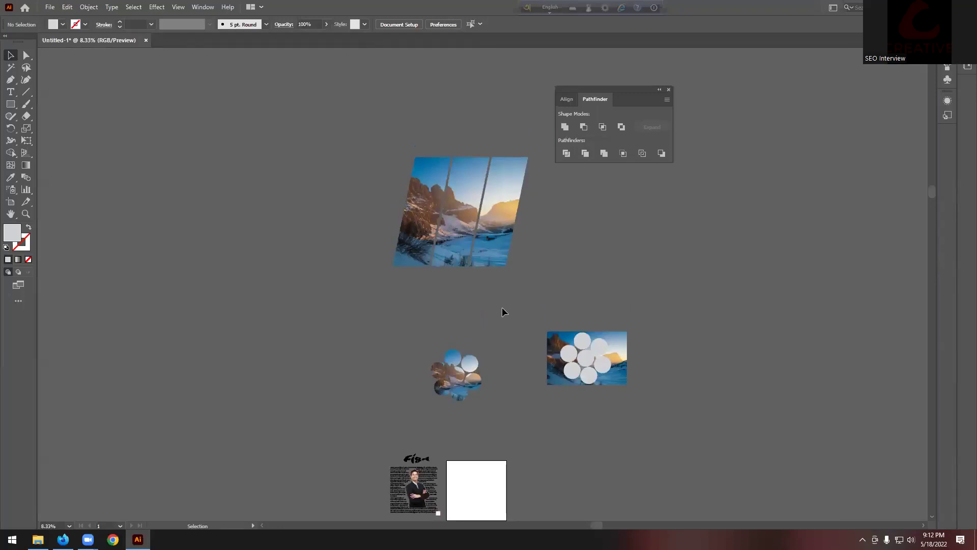
left_click_drag(494, 257, 506, 244)
key("ctrl+z")
scroll(504, 292, "down", 3)
scroll(504, 296, "up", 1)
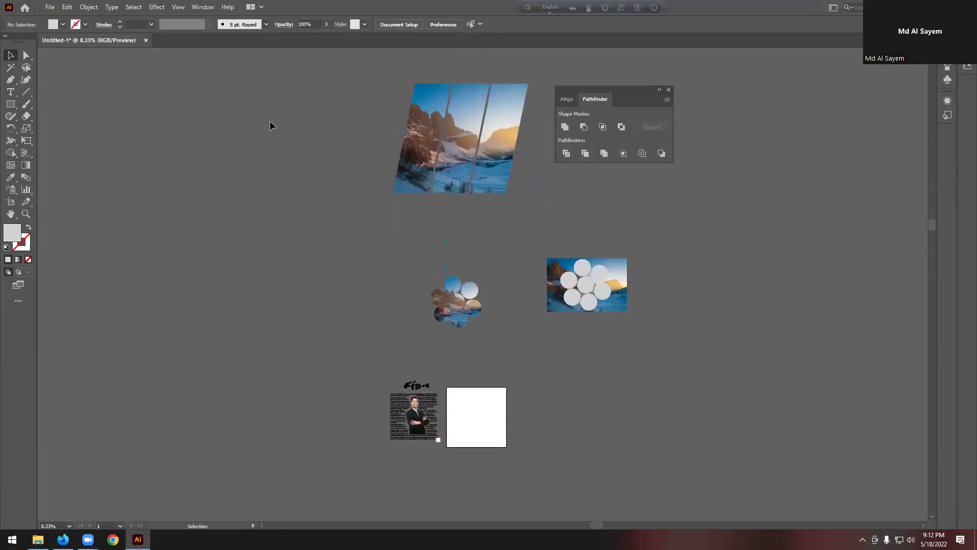
Examine the text wrapped around the man's photo and the fish-shaped lettering above it
scroll(423, 443, "up", 4, "alt")
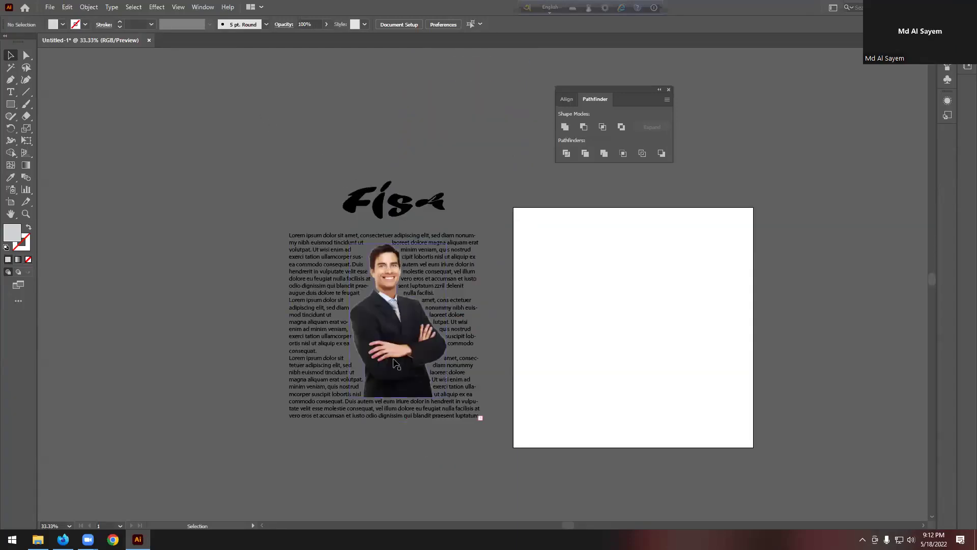
left_click(417, 362)
scroll(402, 273, "up", 2)
left_click(400, 271)
scroll(399, 270, "up", 4)
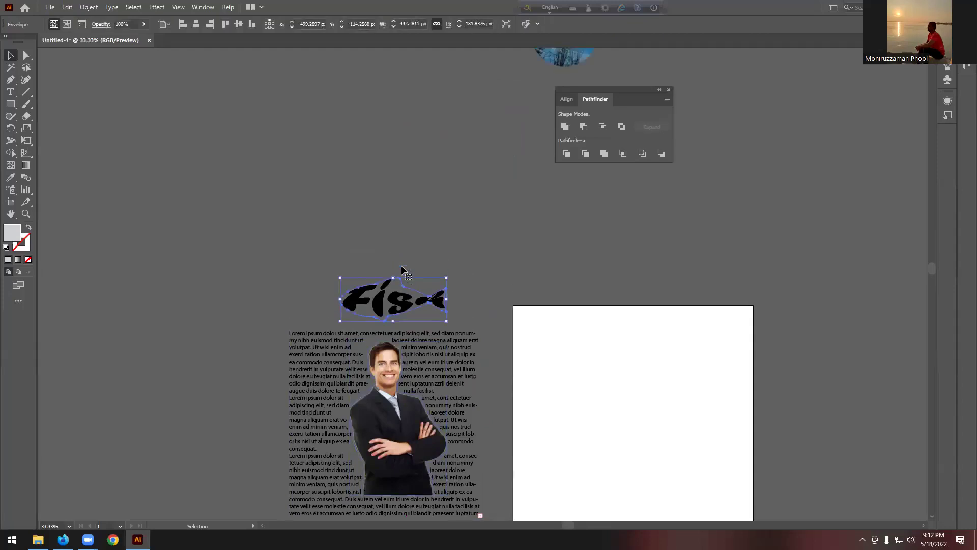
scroll(399, 270, "down", 4, "alt")
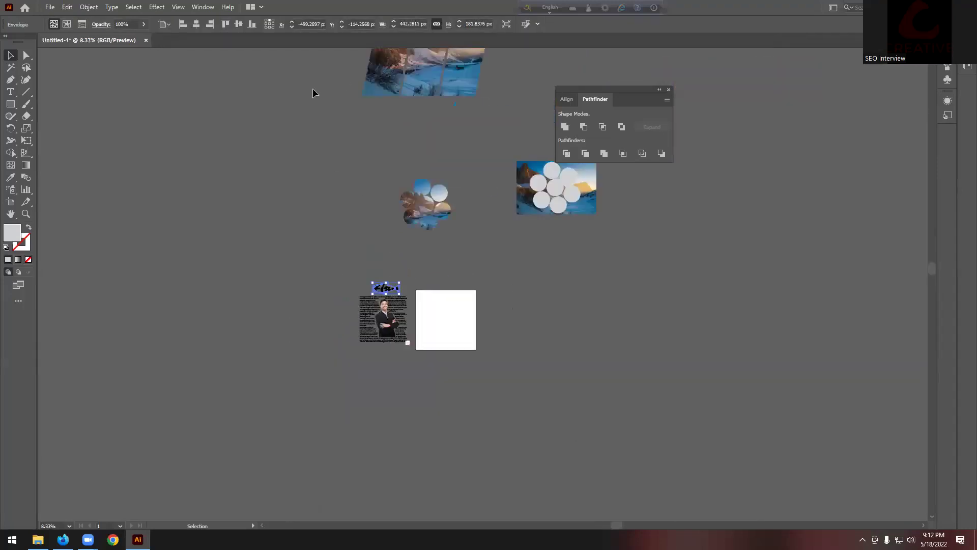
key("ctrl+a")
left_click(613, 338)
scroll(587, 456, "up", 1)
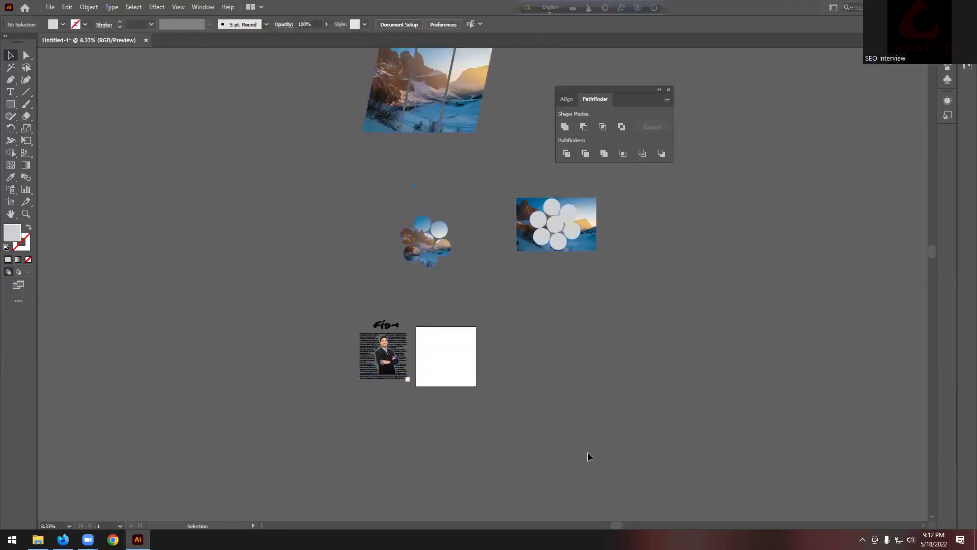
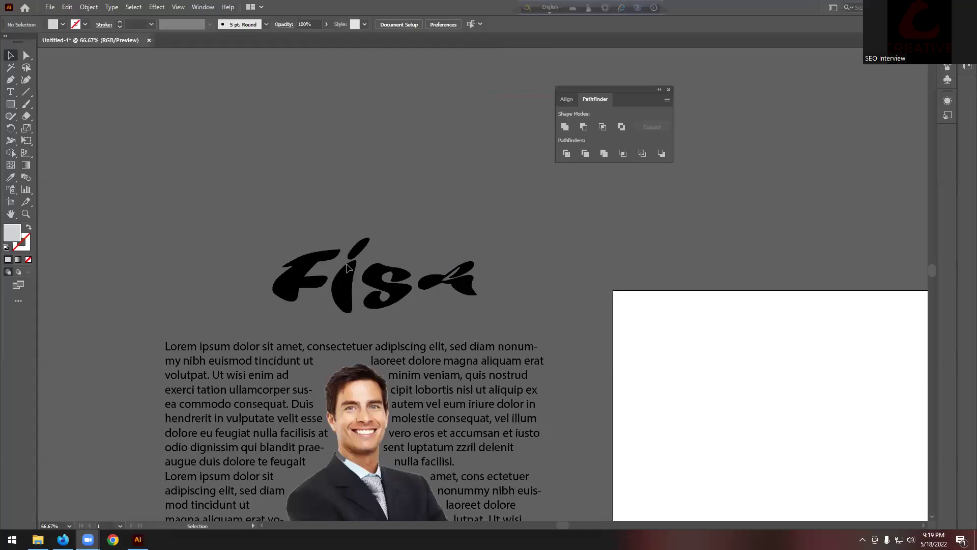
Place the fish silhouette JPG from the Desktop in an empty canvas area as a square about 544 px wide
left_click(50, 7)
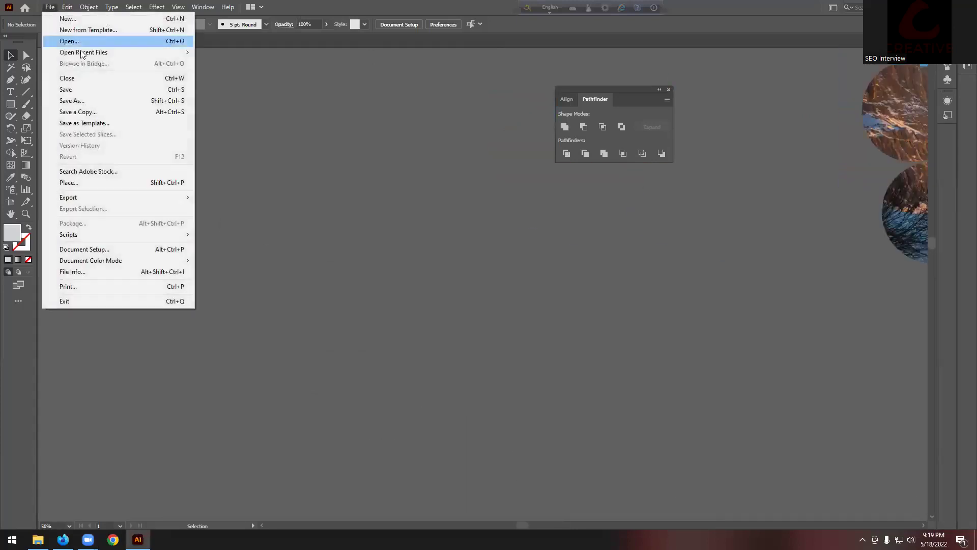
left_click(69, 183)
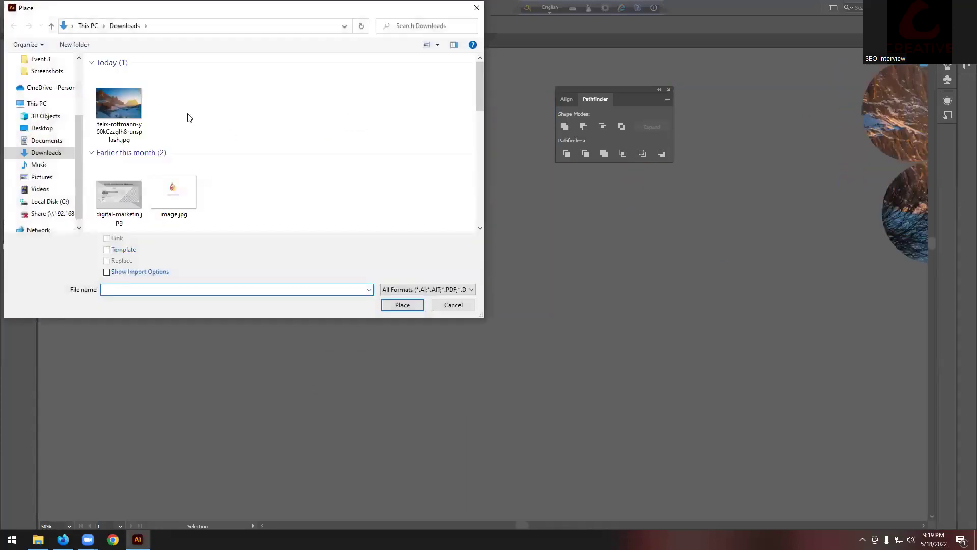
left_click(41, 128)
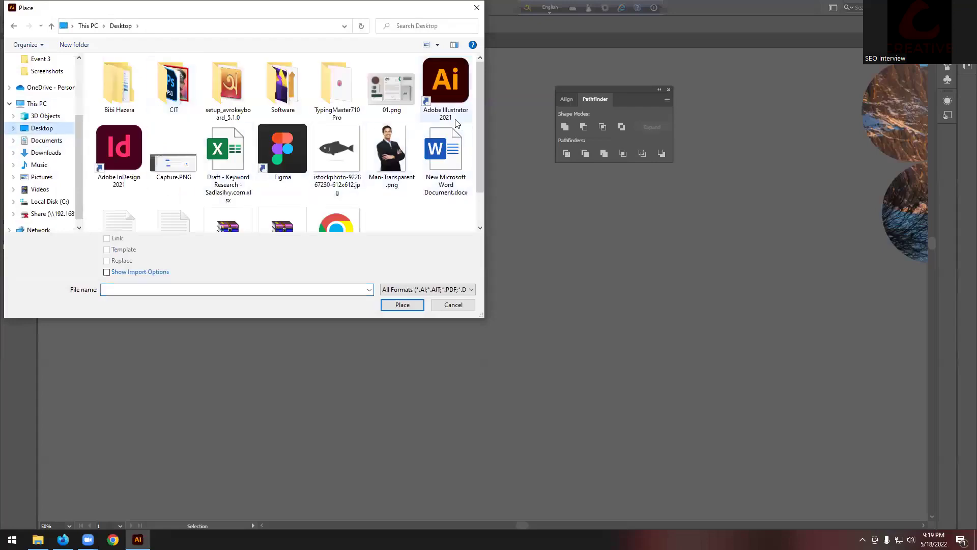
left_click(337, 149)
left_click(402, 305)
left_click_drag(196, 164, 644, 360)
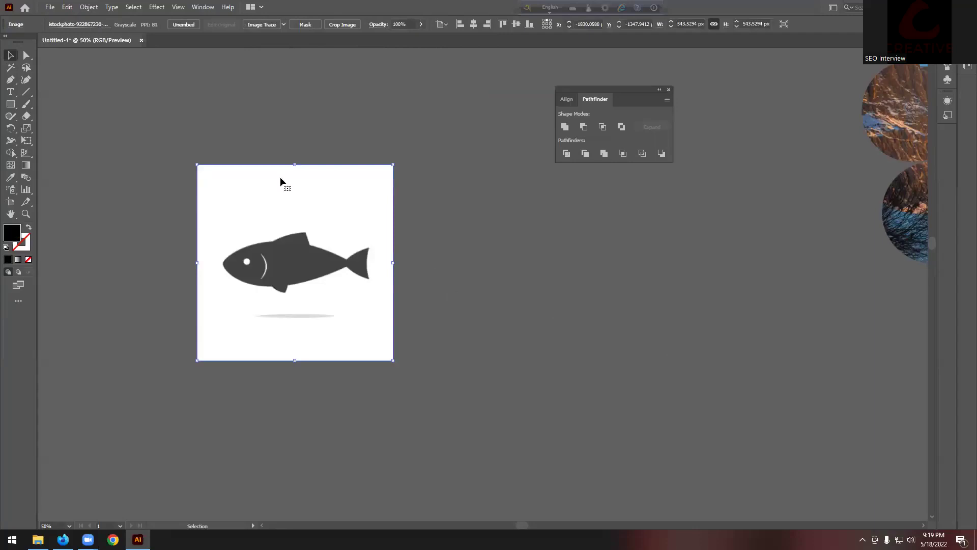
Trace the fish image with the default Image Trace preset and enable Ignore White to remove its background
left_click(263, 26)
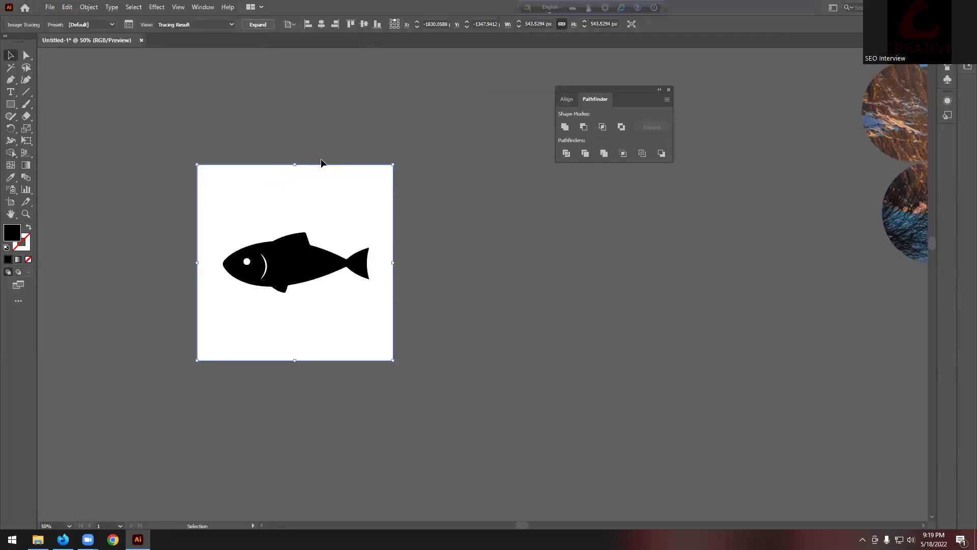
left_click(129, 24)
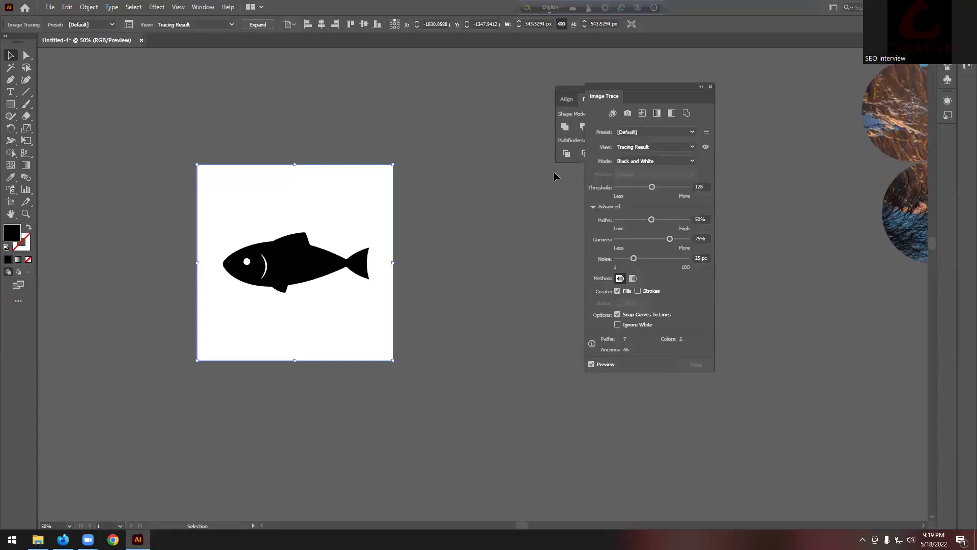
left_click(618, 325)
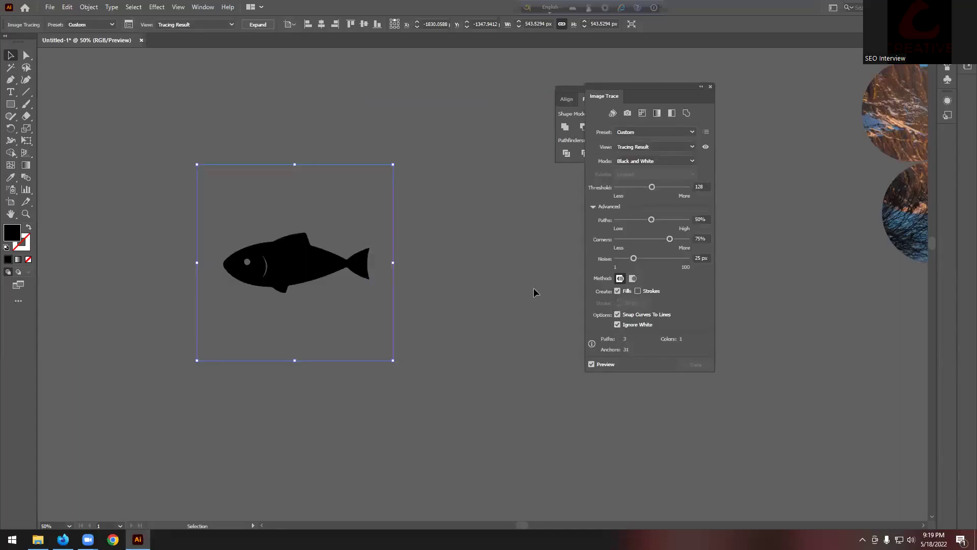
Expand the traced fish into editable vector paths and deselect it
left_click(267, 28)
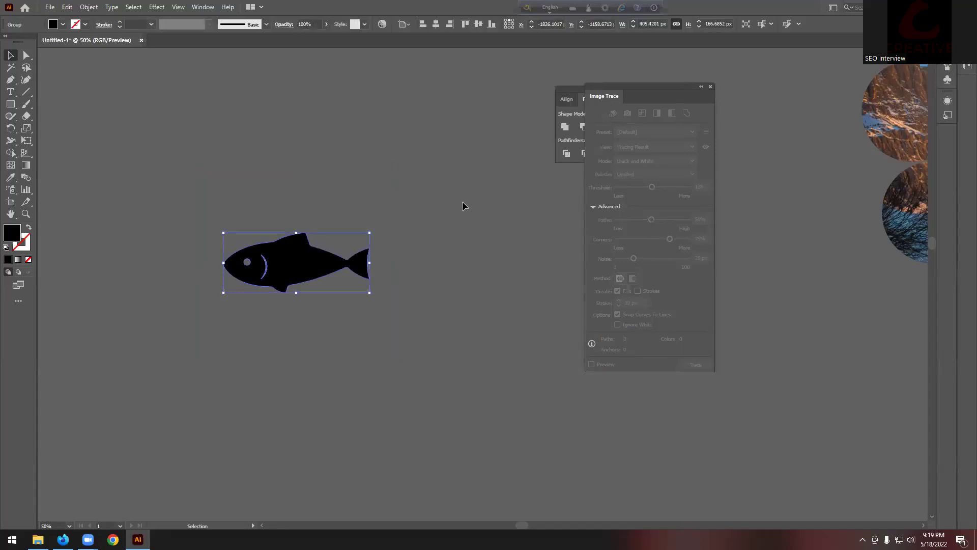
scroll(205, 277, "up", 2, "alt")
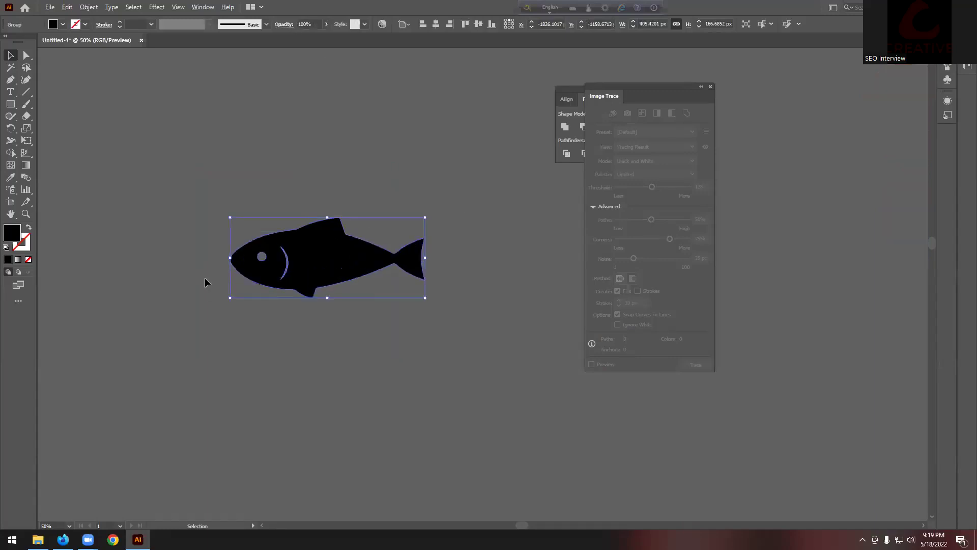
left_click(338, 383)
Draw a closed straight-sided Pen shape over the fish's head that covers the eye and the curved gill gap
scroll(291, 250, "up", 3)
left_click(10, 80)
left_click(464, 244)
left_click(353, 216)
left_click(289, 232)
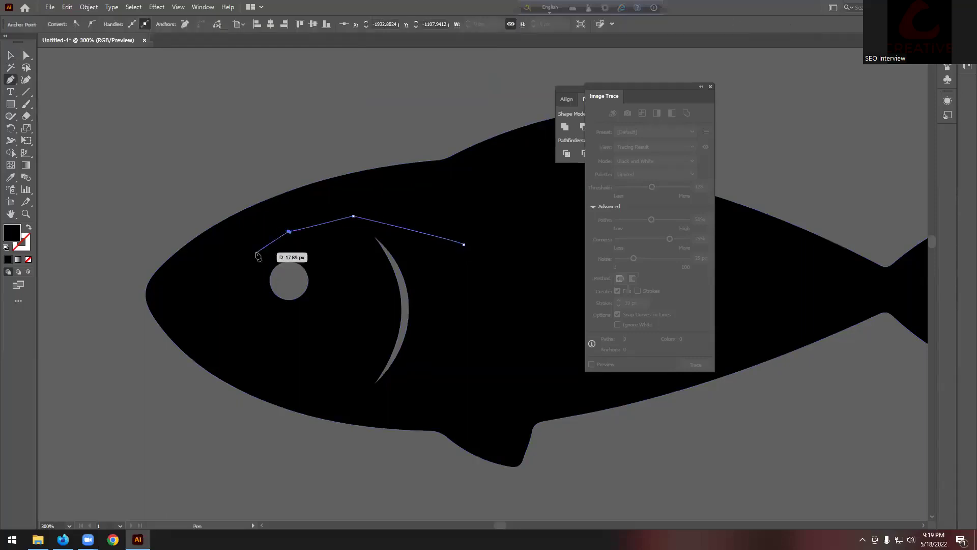
left_click(257, 253)
left_click(262, 305)
left_click(337, 331)
left_click(316, 392)
left_click(410, 412)
left_click(473, 355)
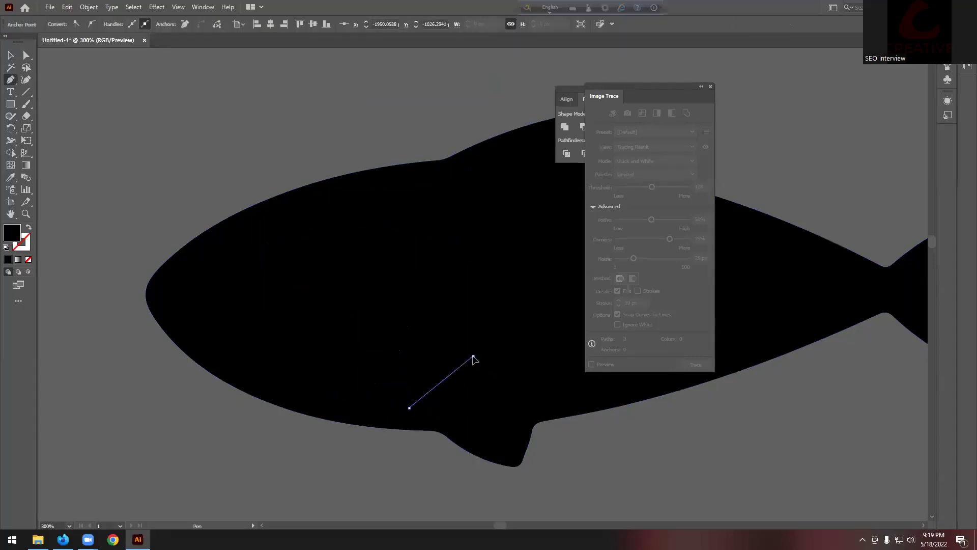
left_click(463, 244)
Merge the fish and the covering shape into one solid silhouette with the Shape Builder
key("v")
left_click_drag(218, 174, 336, 257)
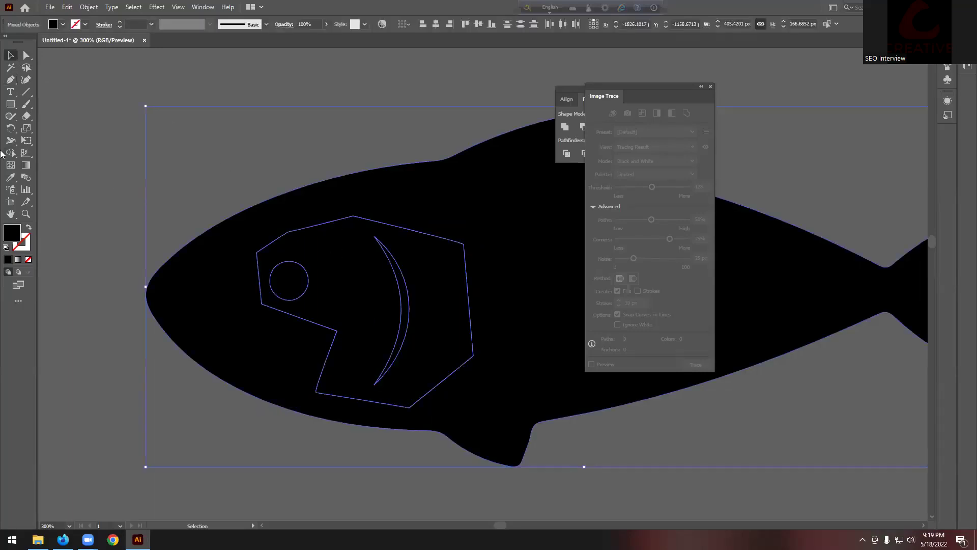
key("shift+m")
left_click_drag(336, 295, 452, 321)
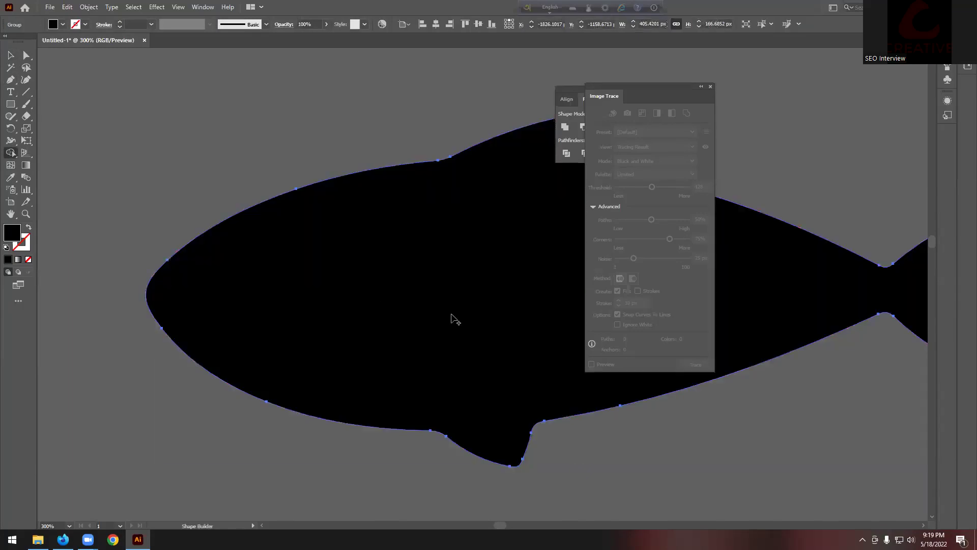
key("v")
left_click(168, 96)
scroll(250, 229, "down", 2)
scroll(251, 229, "down", 1)
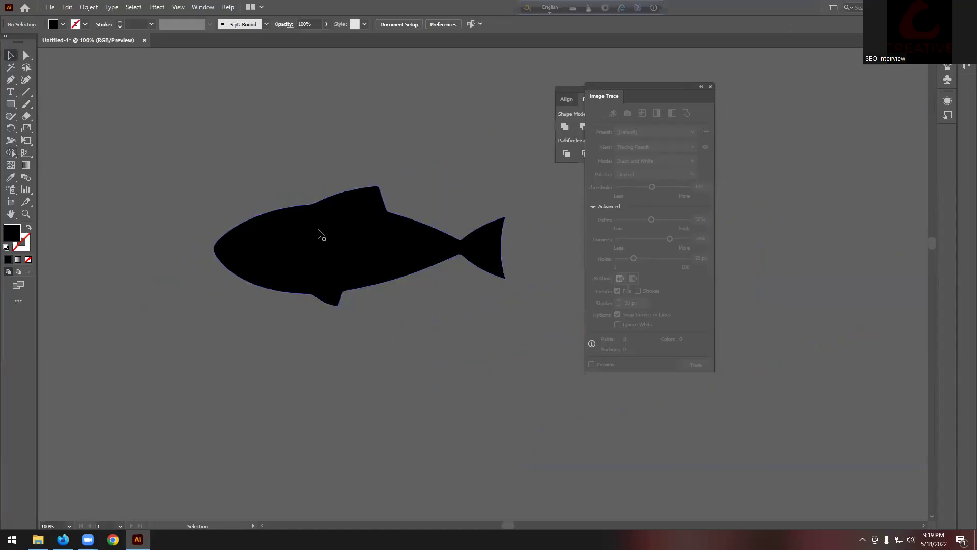
Add the text "Fish" in Forte above the silhouette and enlarge it to about 187 pt
scroll(415, 240, "up", 1)
left_click(10, 91)
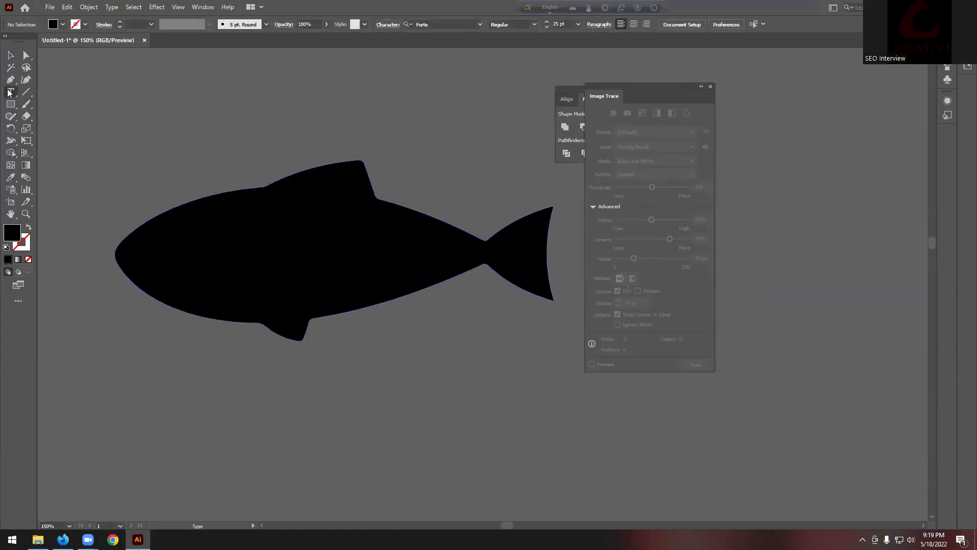
left_click(148, 98)
scroll(273, 120, "up", 1)
type("Fish")
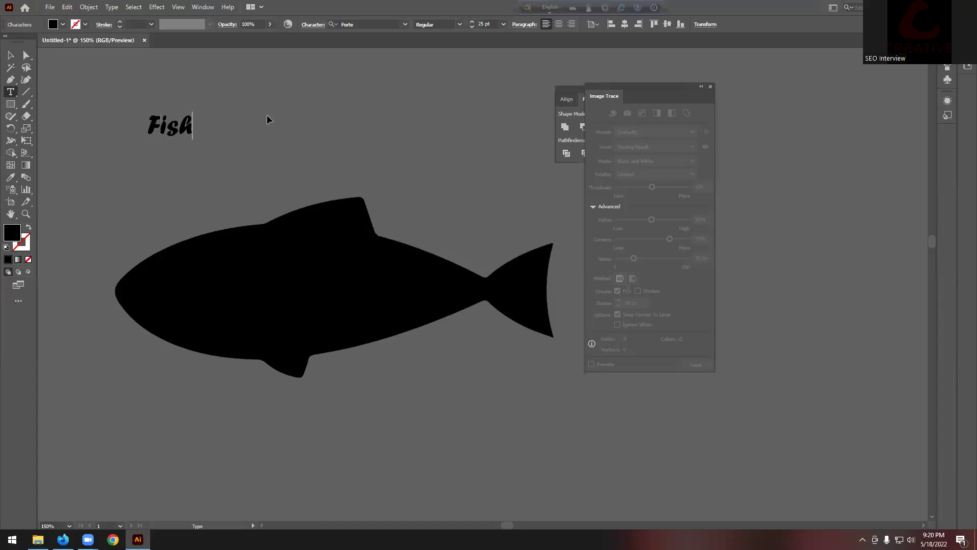
key("ctrl+a")
key("Escape")
left_click_drag(194, 125, 484, 127)
scroll(247, 105, "up", 1)
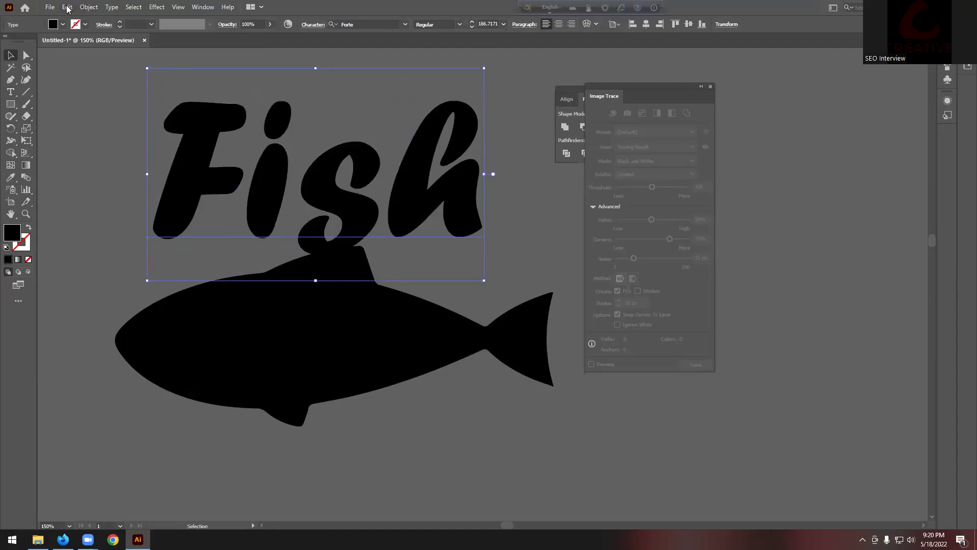
Fill the "Fish" text with a dark blue-violet swatch
left_click(62, 24)
left_click(68, 49)
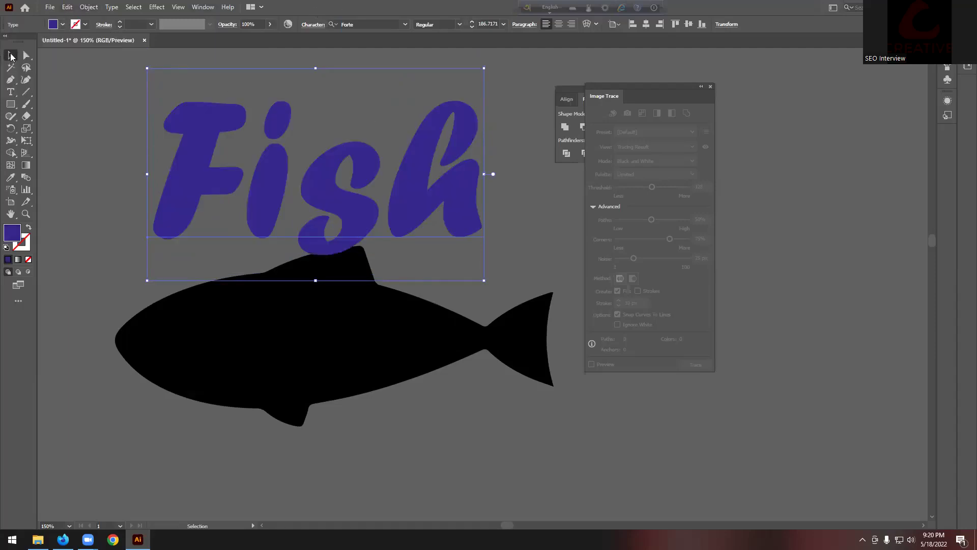
scroll(296, 111, "down", 2, "alt")
scroll(339, 117, "up", 1)
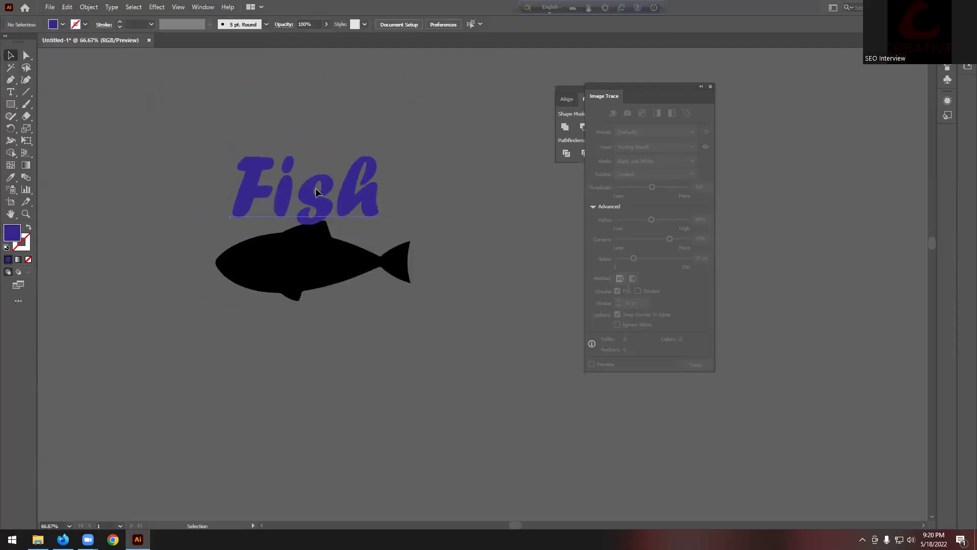
Fill the "Fish" text with white and move it about 143 px straight down onto the fish silhouette
left_click(63, 24)
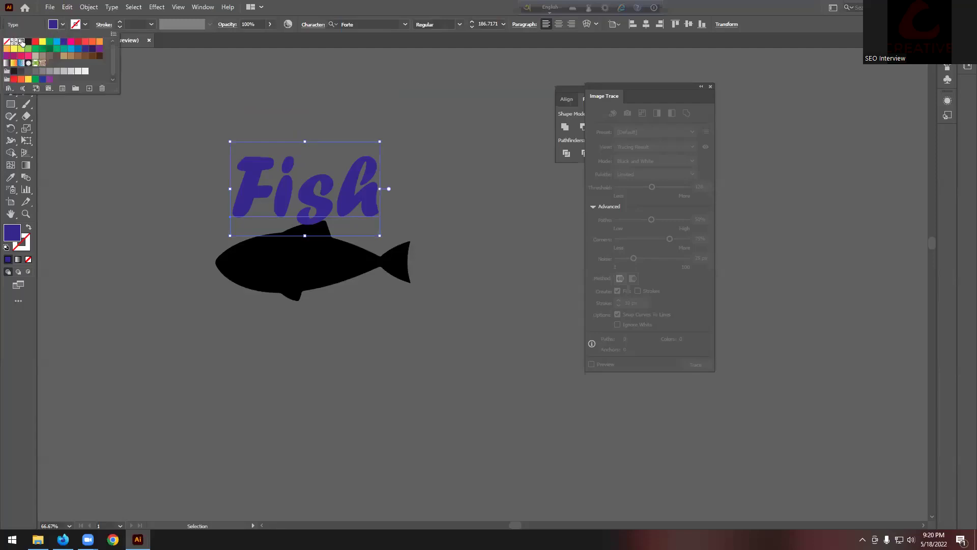
left_click(21, 41)
left_click(411, 96)
left_click_drag(352, 192, 347, 258)
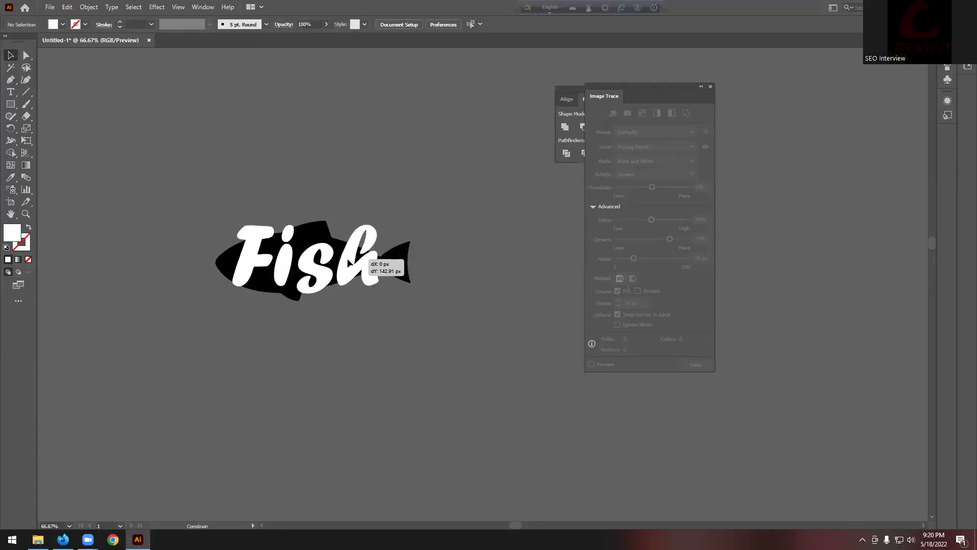
left_click(284, 206)
scroll(284, 206, "up", 2, "alt")
scroll(283, 193, "down", 2, "alt")
Send the white "Fish" text to the back, behind the black silhouette
left_click(369, 212)
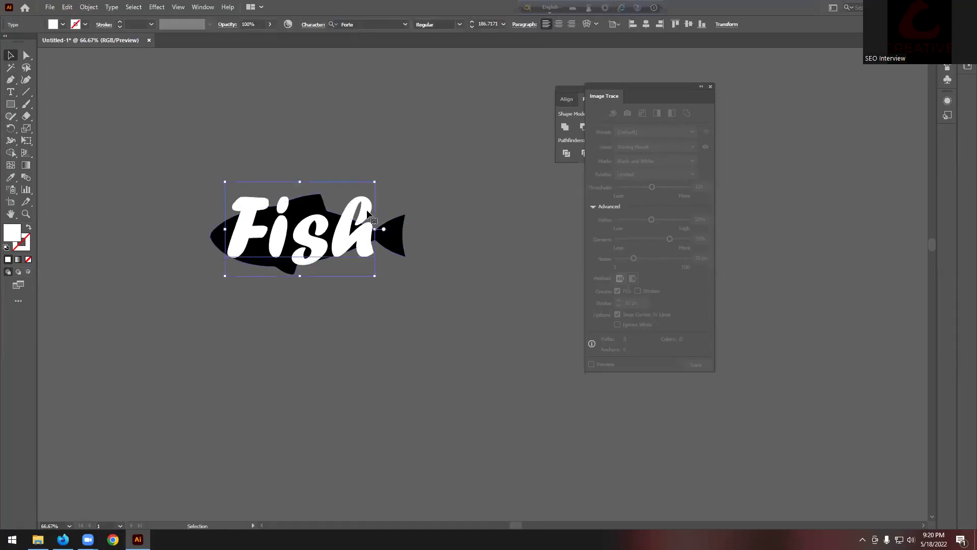
right_click(368, 212)
mouse_move(412, 384)
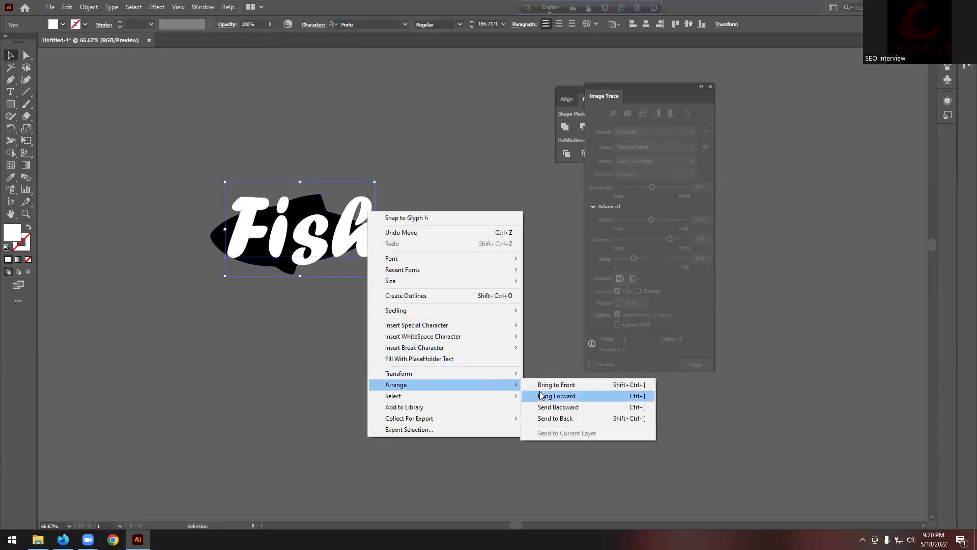
left_click(559, 418)
left_click(405, 244)
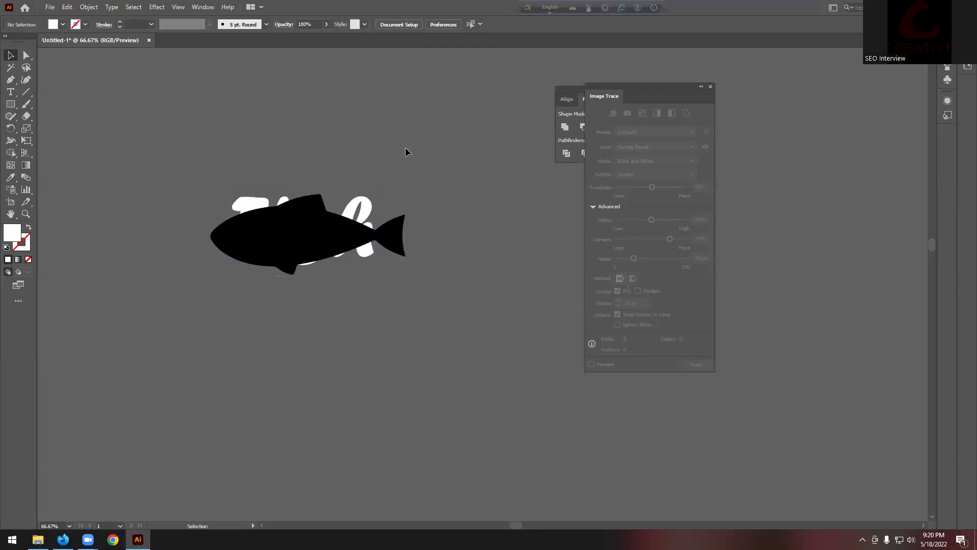
Warp the "Fish" text into the silhouette's shape using Envelope Distort, Make with Top Object
left_click_drag(405, 147, 212, 306)
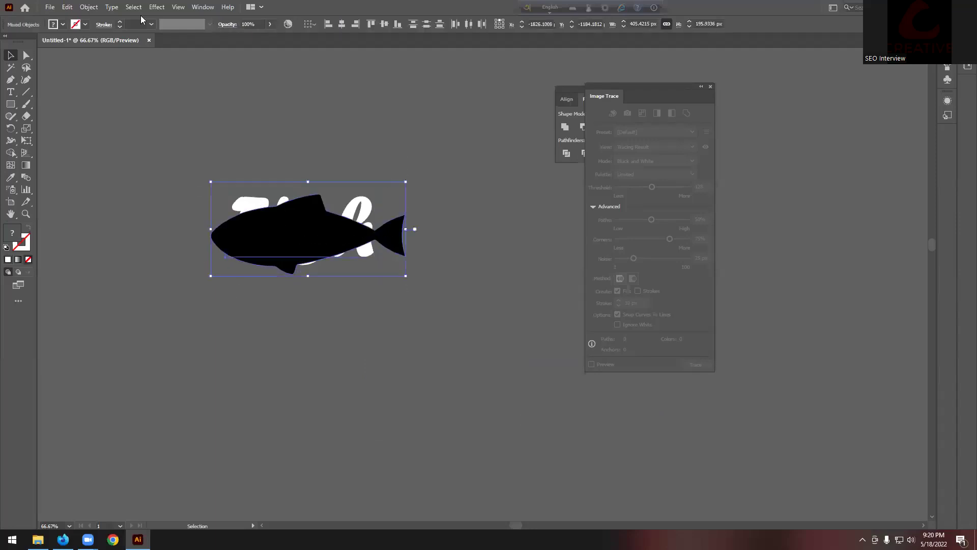
left_click(88, 7)
mouse_move(136, 292)
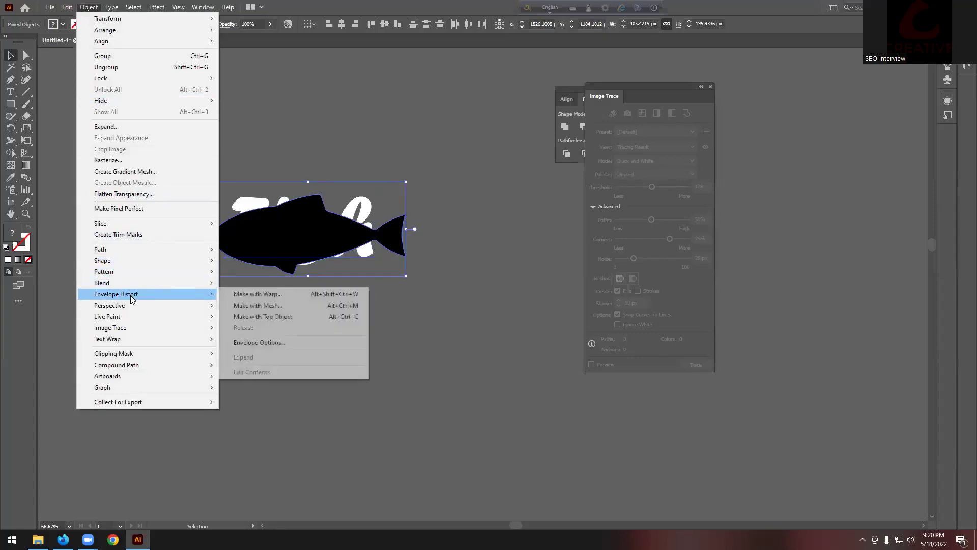
left_click(276, 316)
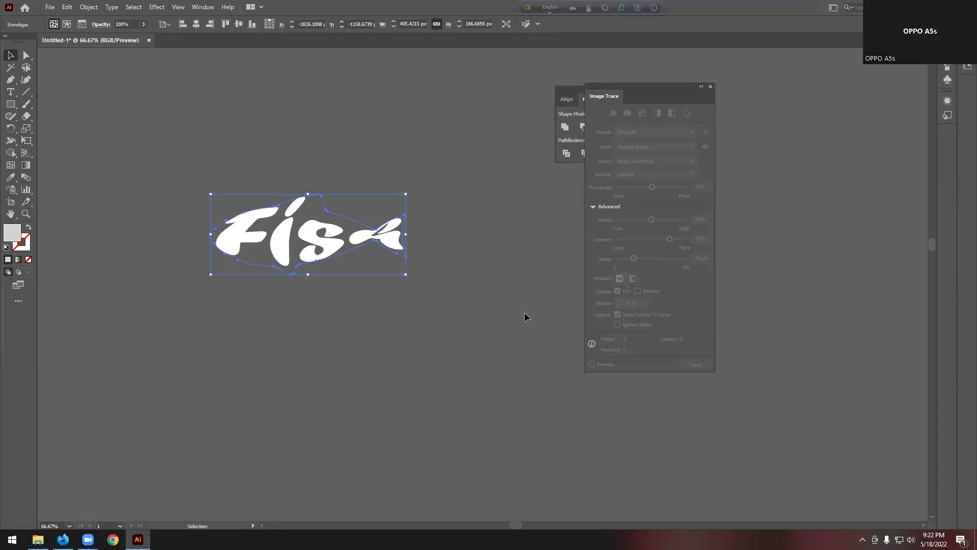
scroll(525, 312, "down", 8)
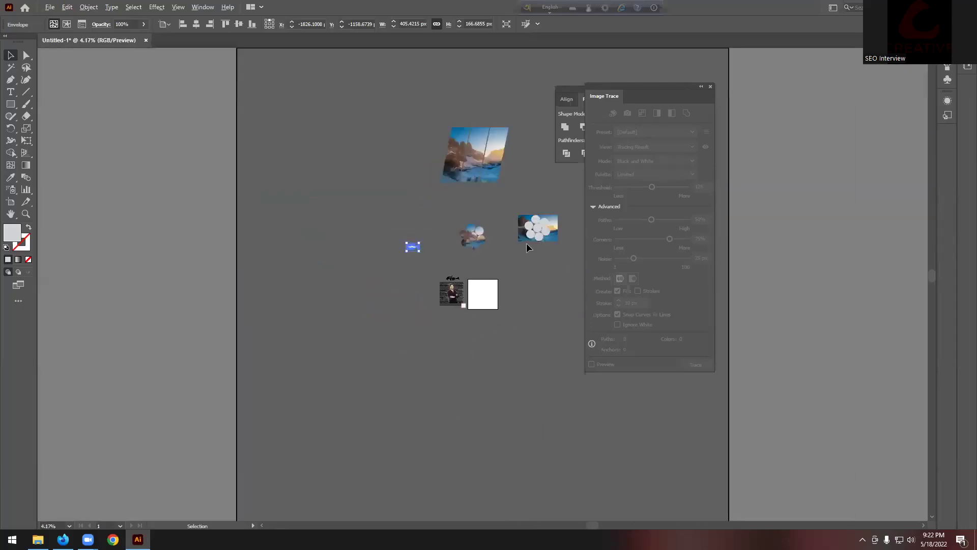
Delete all existing artwork from the document, leaving the artboard empty
scroll(527, 243, "up", 2)
key("ctrl+a")
key("Delete")
scroll(375, 447, "down", 2)
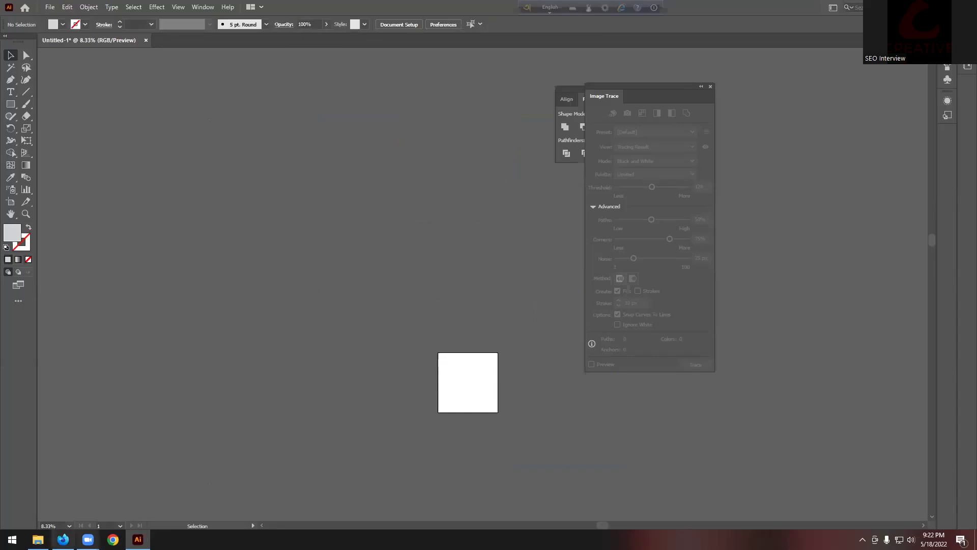
Switch to Firefox and review the Working with Images topics of class 05, including blend mode, in the course outline
left_click(62, 539)
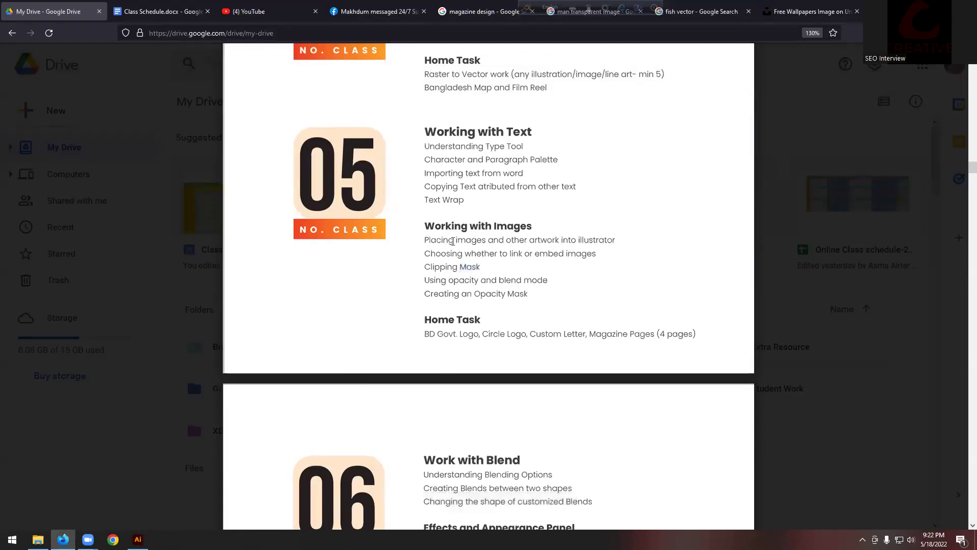
left_click_drag(425, 240, 515, 296)
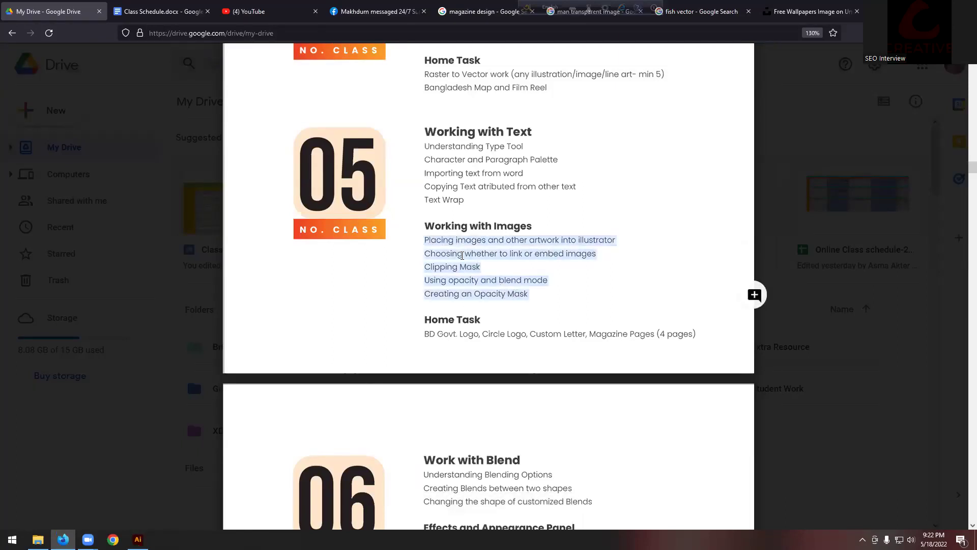
left_click(462, 255)
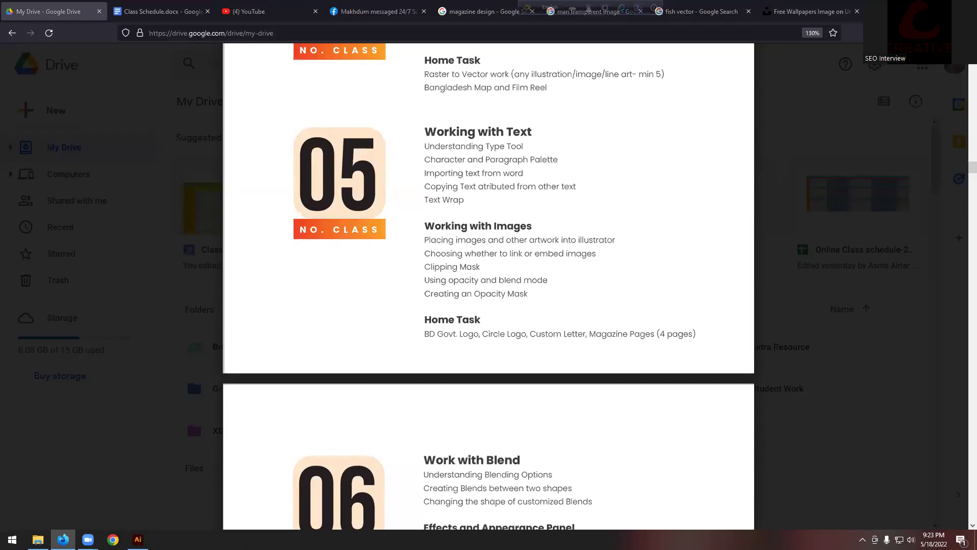
mouse_move(561, 508)
left_click_drag(500, 279, 547, 280)
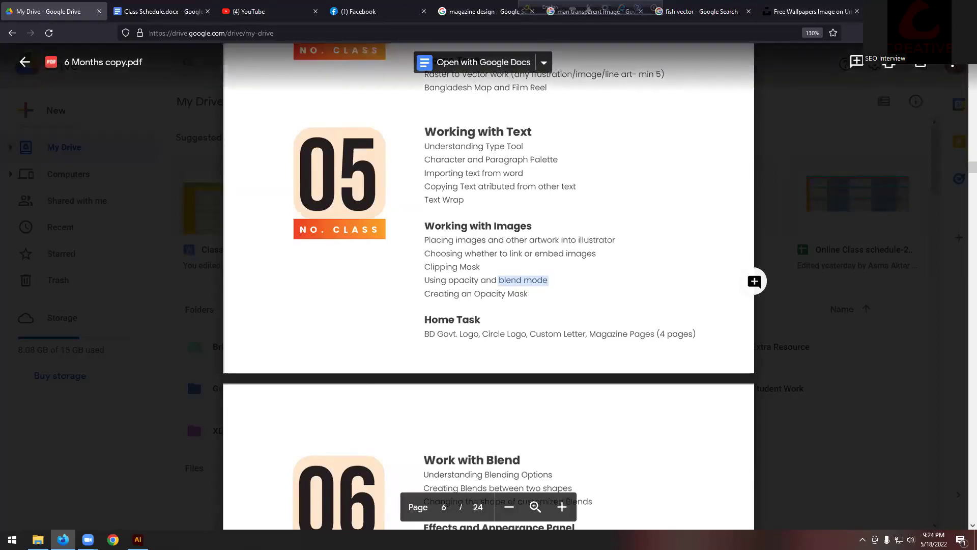
Return to Illustrator and close the floating Image Trace and Pathfinder panels around the empty artboard
left_click(137, 539)
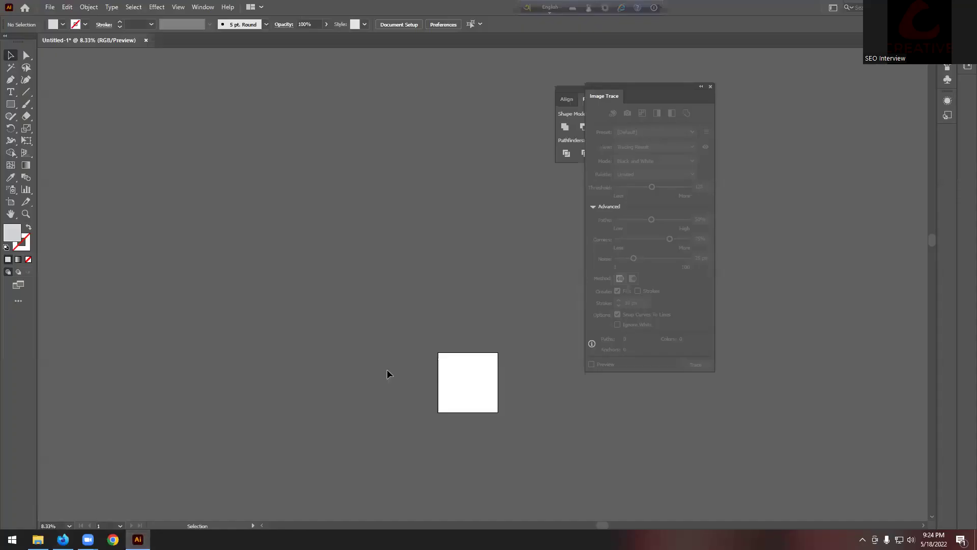
scroll(387, 370, "down", 2)
scroll(442, 401, "up", 3)
scroll(460, 388, "up", 3)
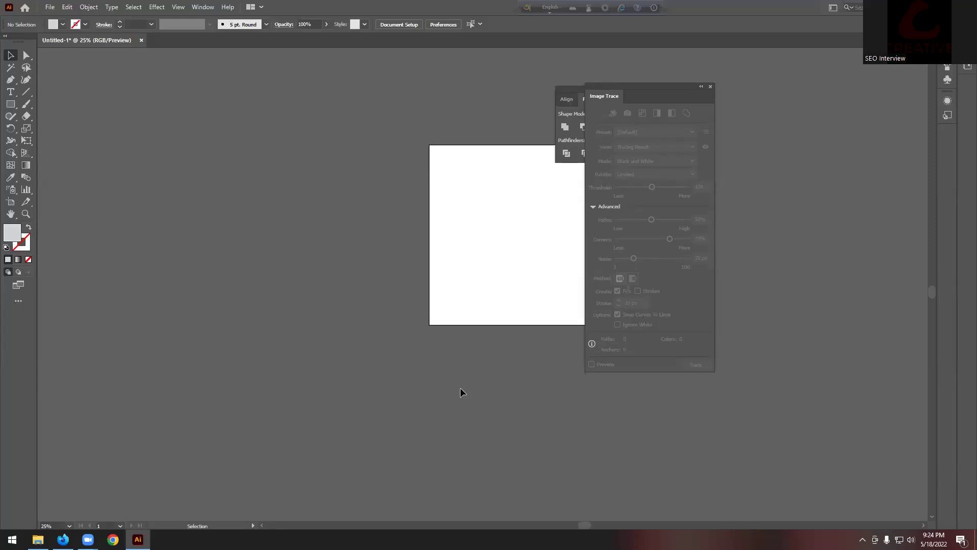
scroll(460, 392, "up", 2)
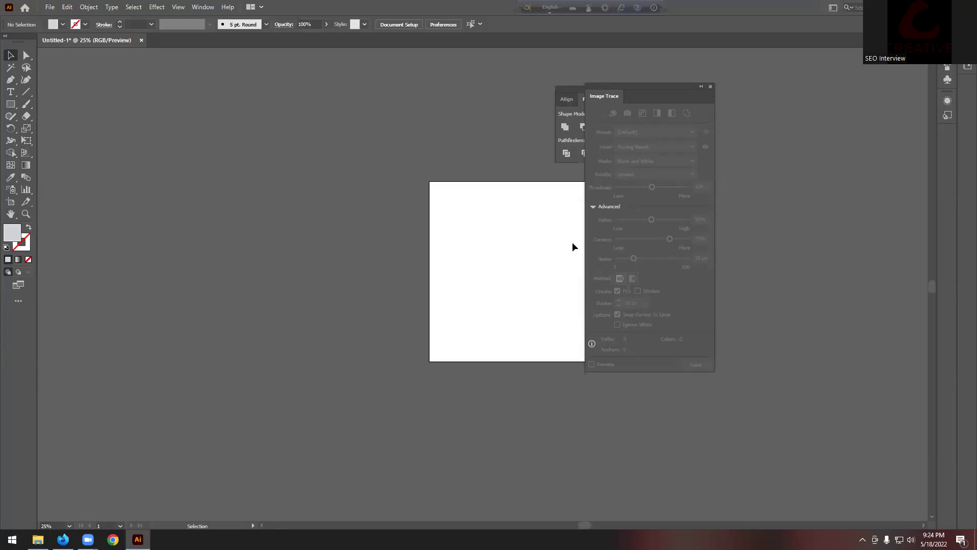
left_click(711, 87)
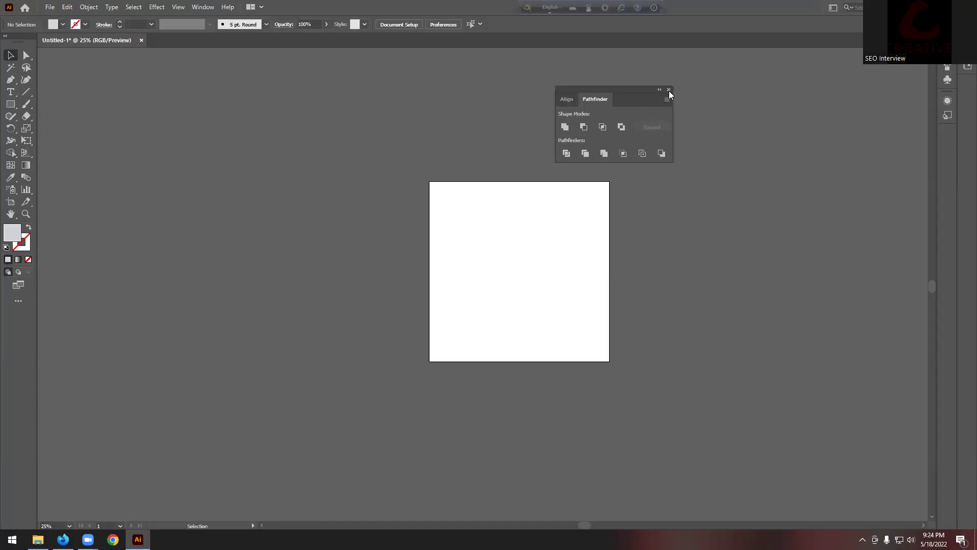
left_click(669, 90)
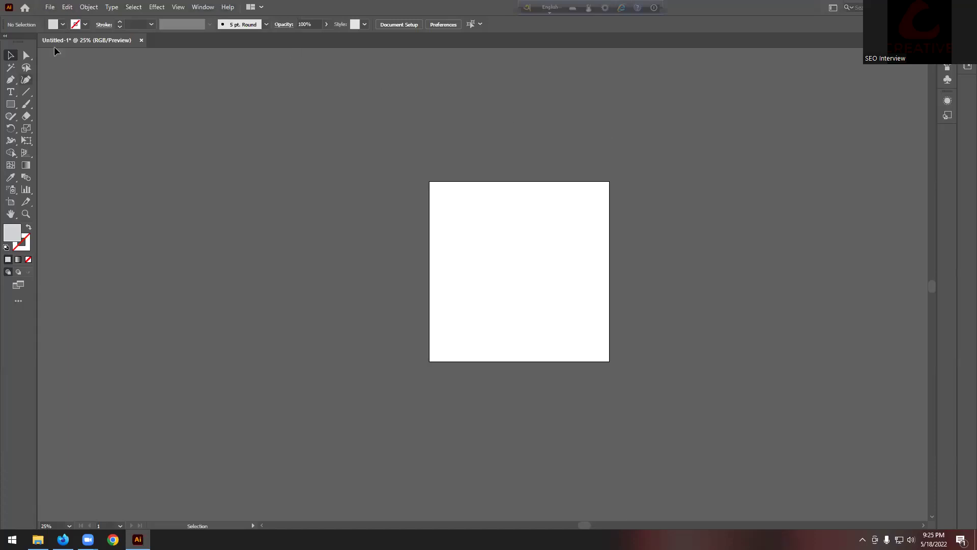
Draw a square about 344 px wide with the Rectangle tool, outside the artboard to its upper left
left_click(10, 103)
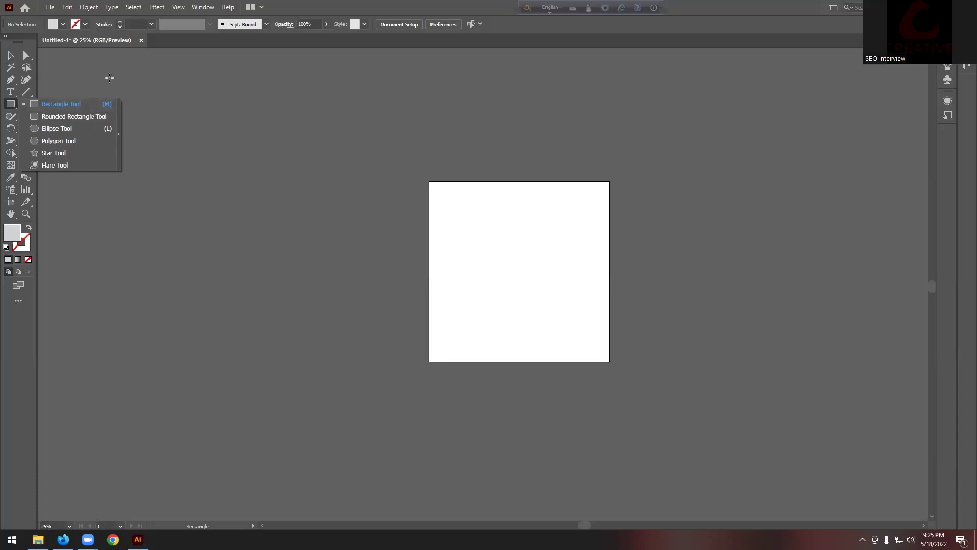
left_click(44, 103)
left_click_drag(211, 146, 273, 207)
left_click(11, 55)
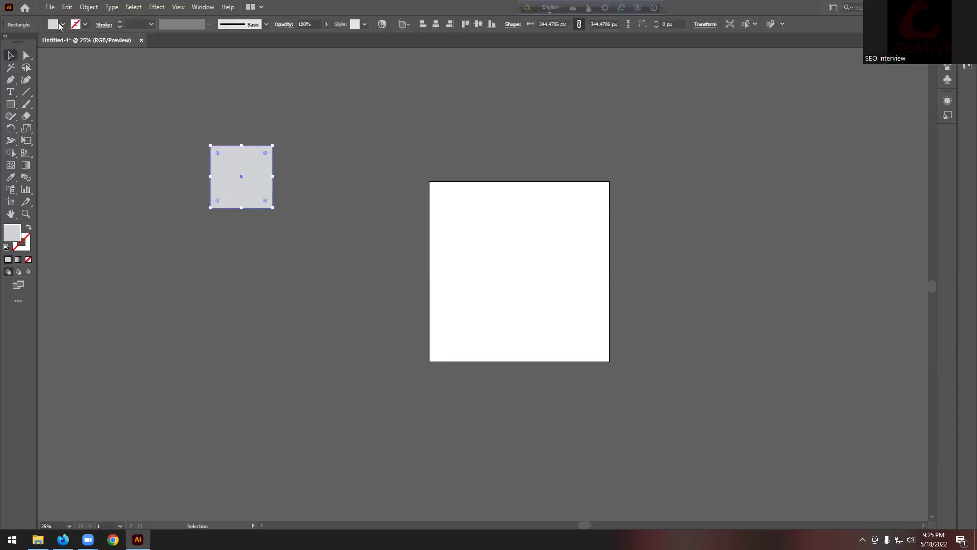
Fill the square with red and place a copy to its right, overlapping the artboard's upper-left corner
left_click(63, 25)
left_click(36, 41)
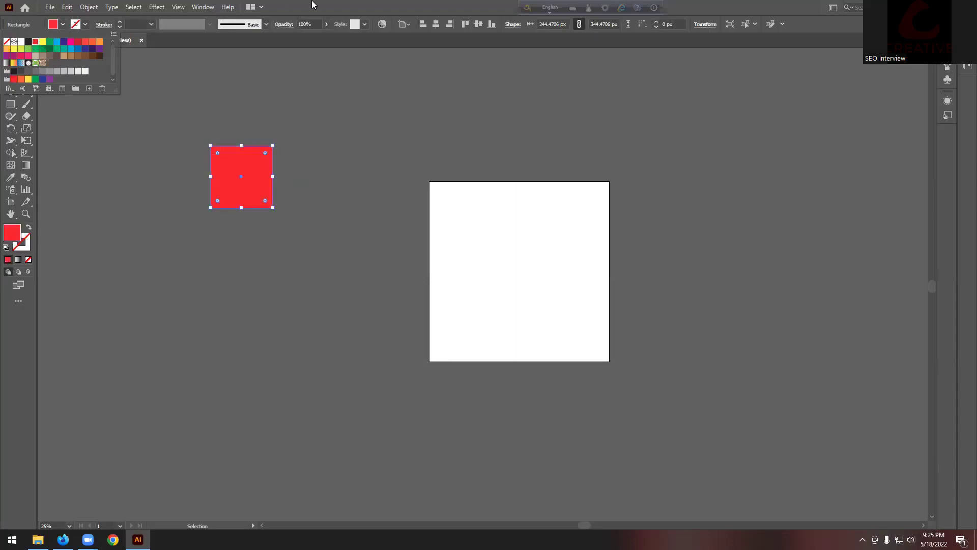
left_click(121, 69)
left_click_drag(230, 170, 393, 169)
left_click(441, 150)
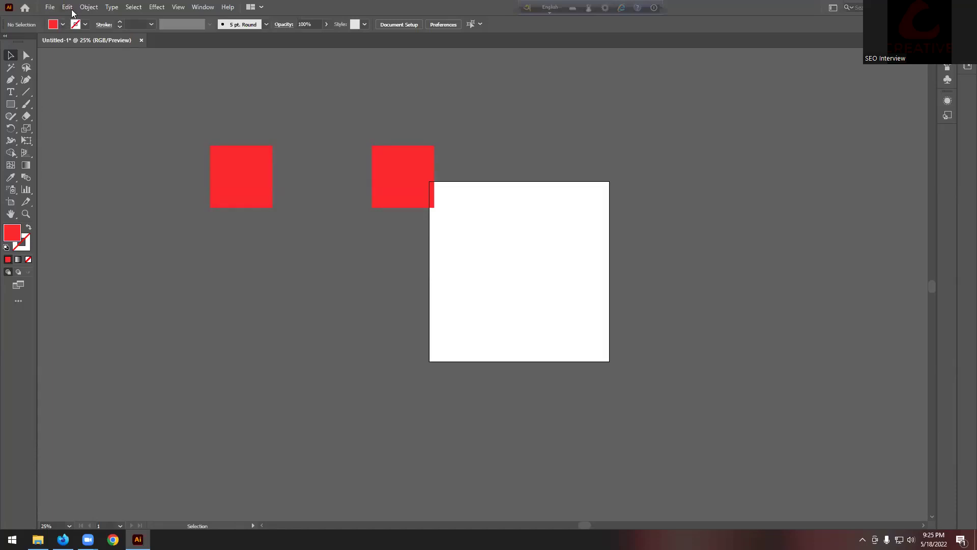
Examine the available spacing choices in Blend Options, then cancel without changing them
left_click(89, 7)
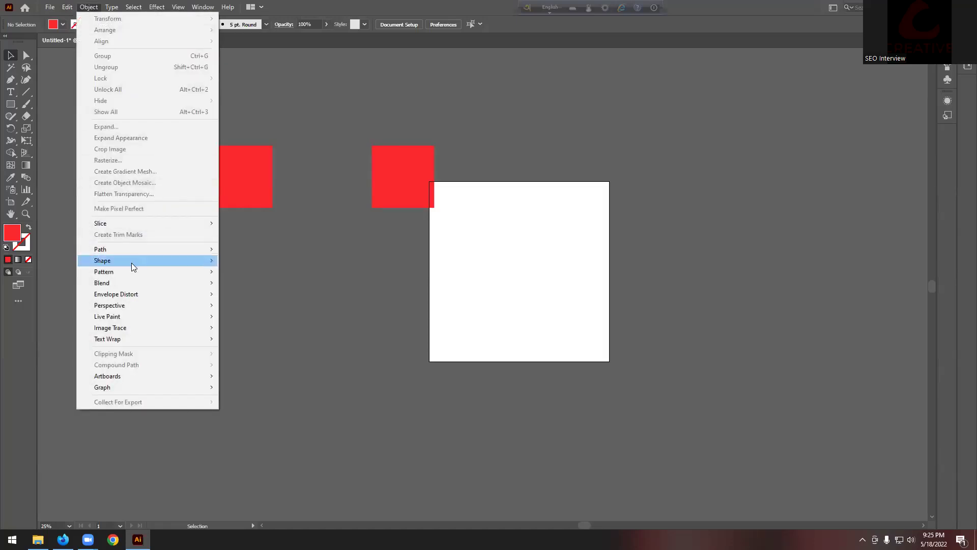
mouse_move(113, 283)
left_click(264, 310)
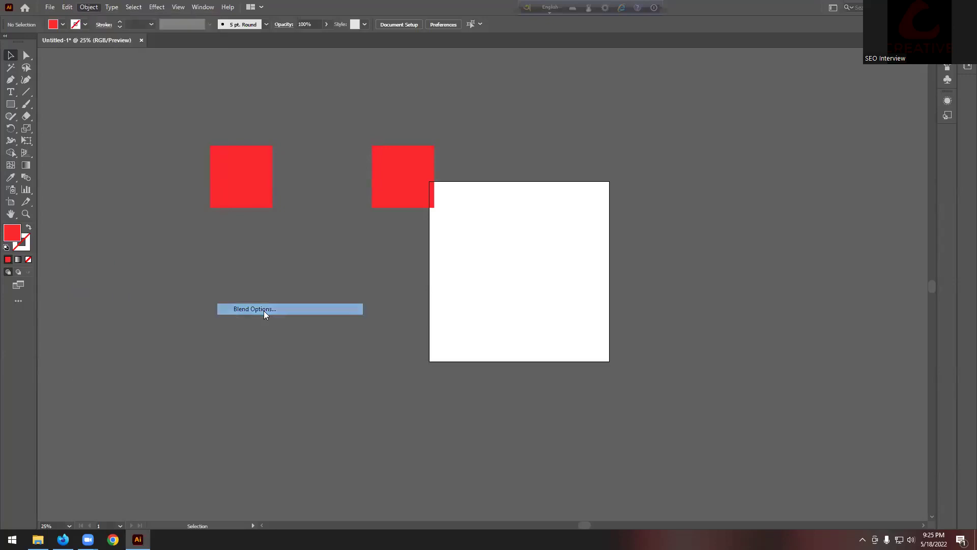
left_click(503, 75)
left_click(510, 246)
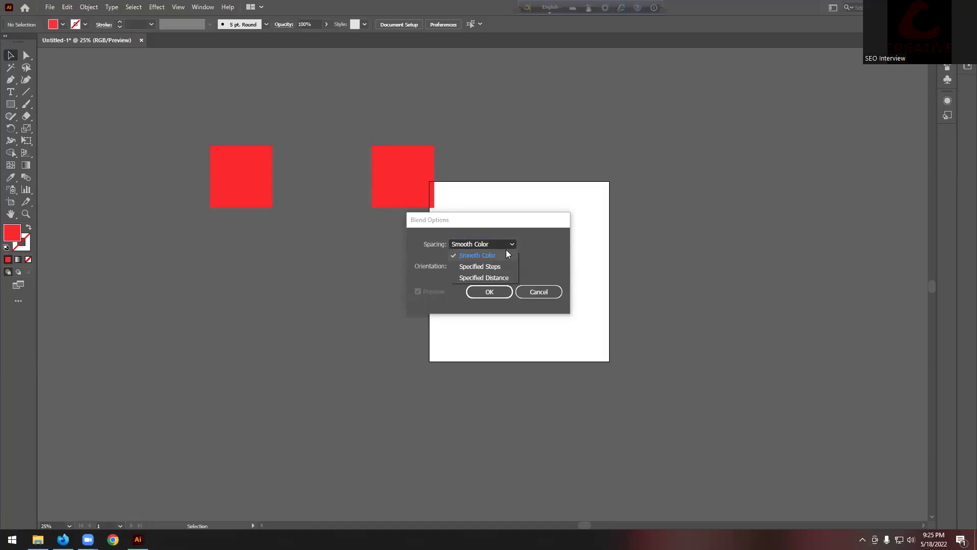
left_click(541, 229)
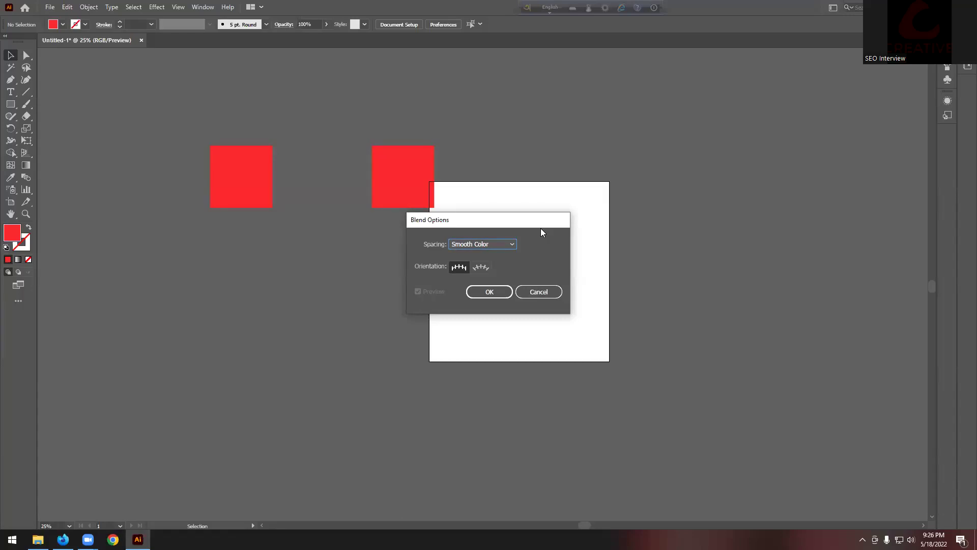
left_click(499, 244)
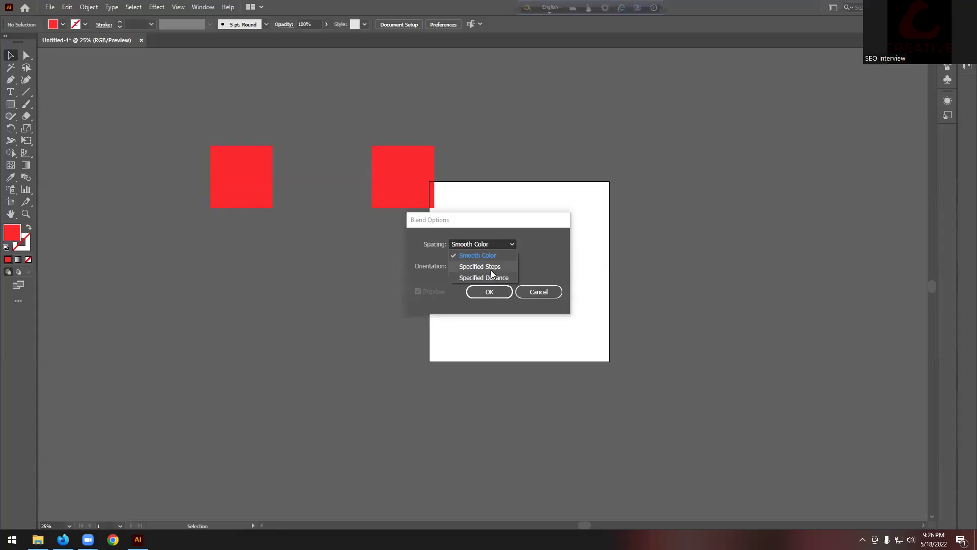
left_click(537, 39)
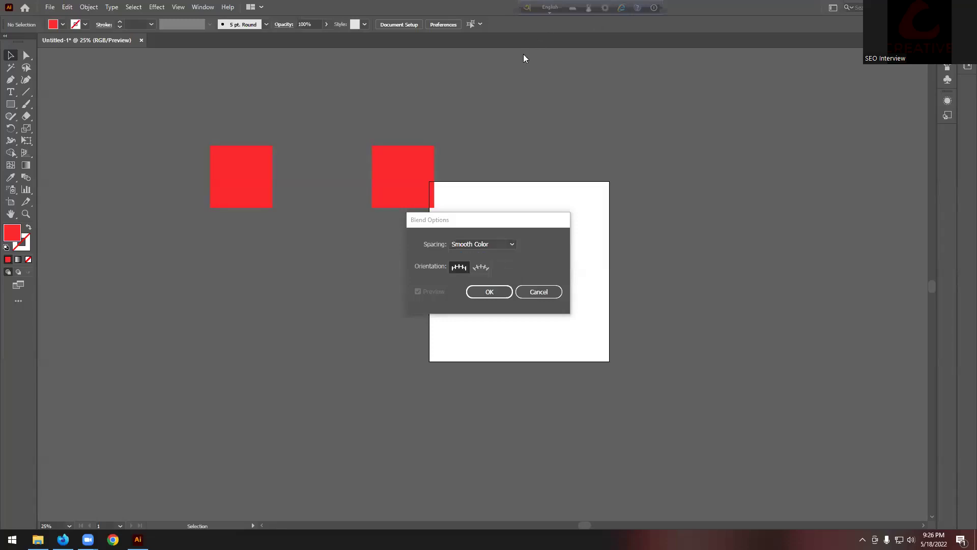
left_click(499, 245)
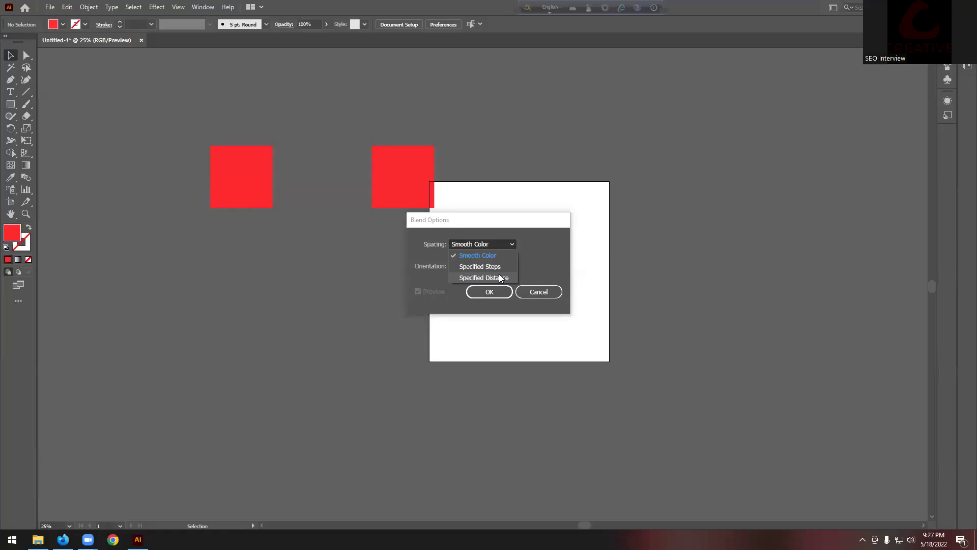
left_click(547, 294)
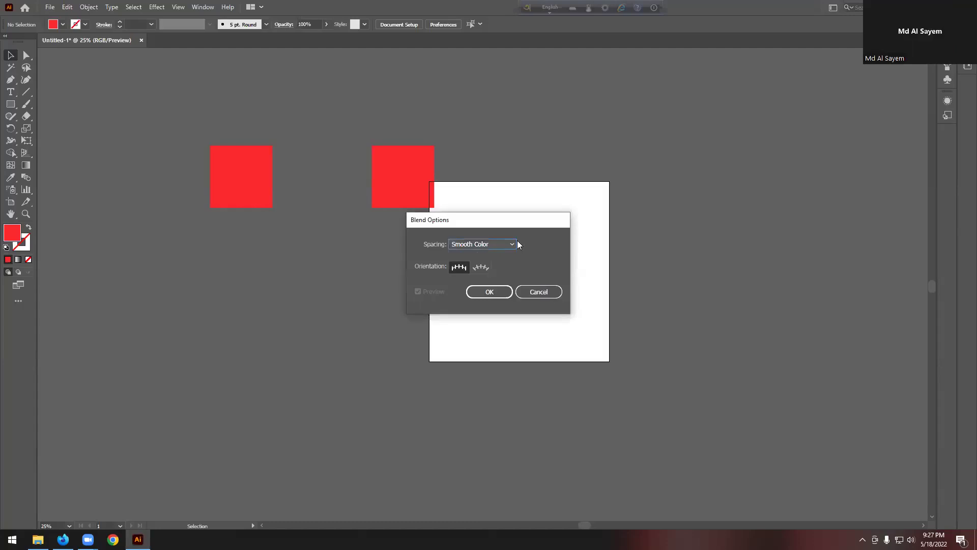
left_click(533, 292)
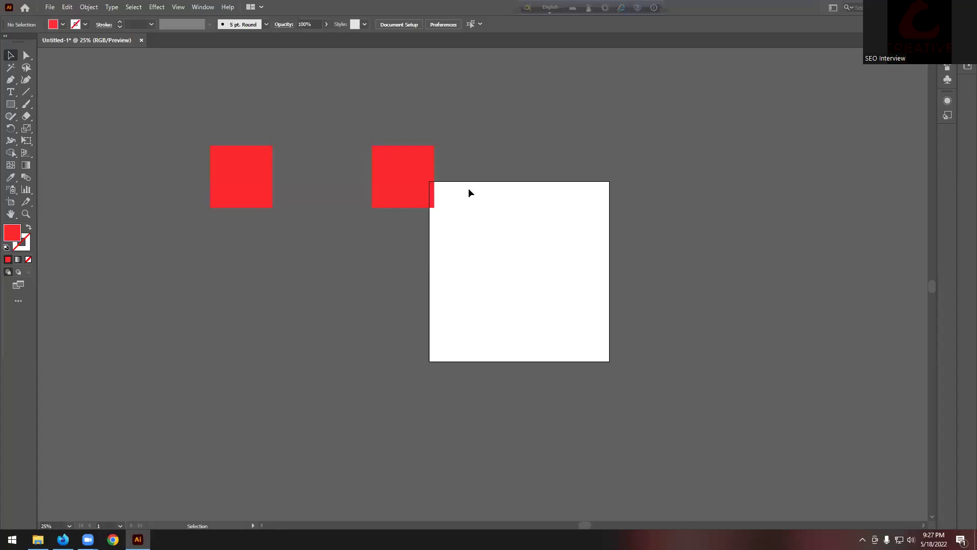
Change the fill of the right-hand square to blue 073FEF
left_click(426, 187)
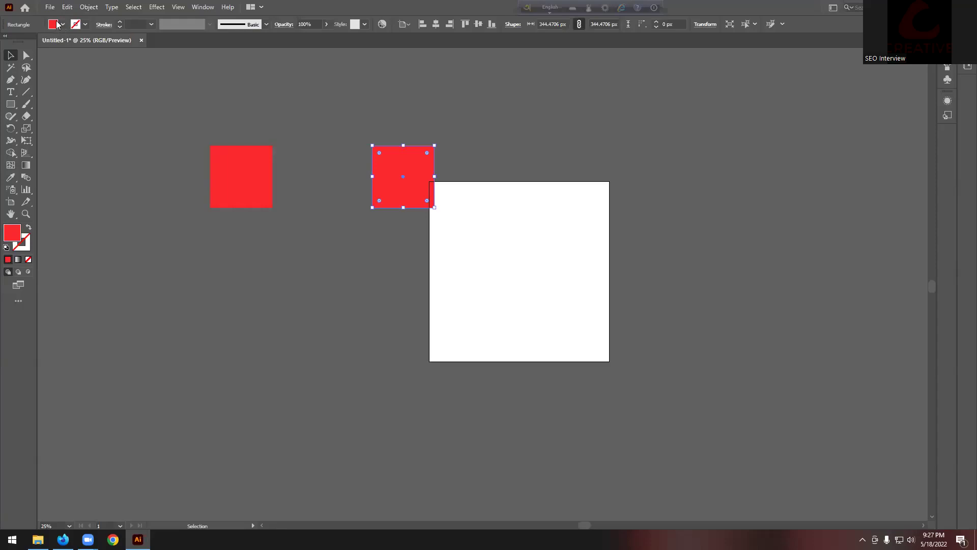
left_click(79, 168)
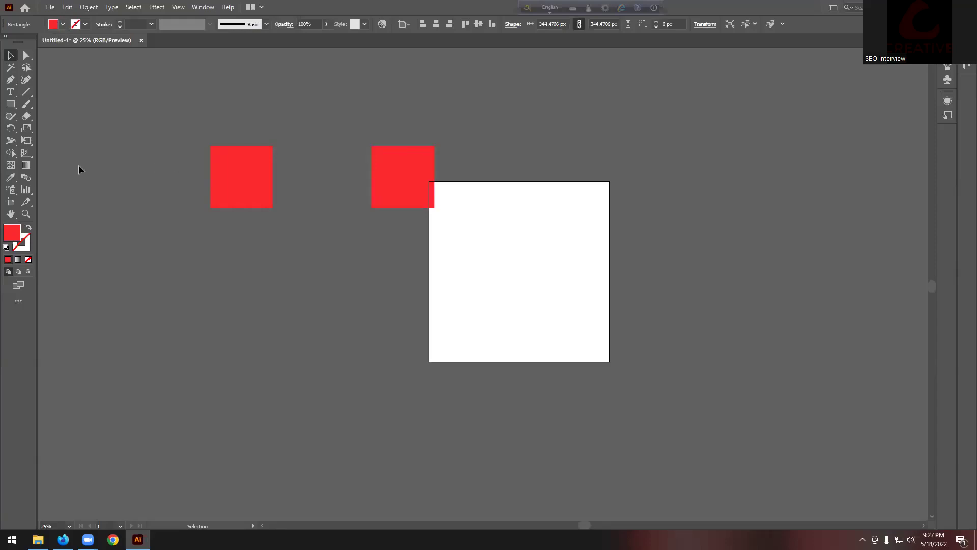
left_click(375, 162)
double_click(12, 233)
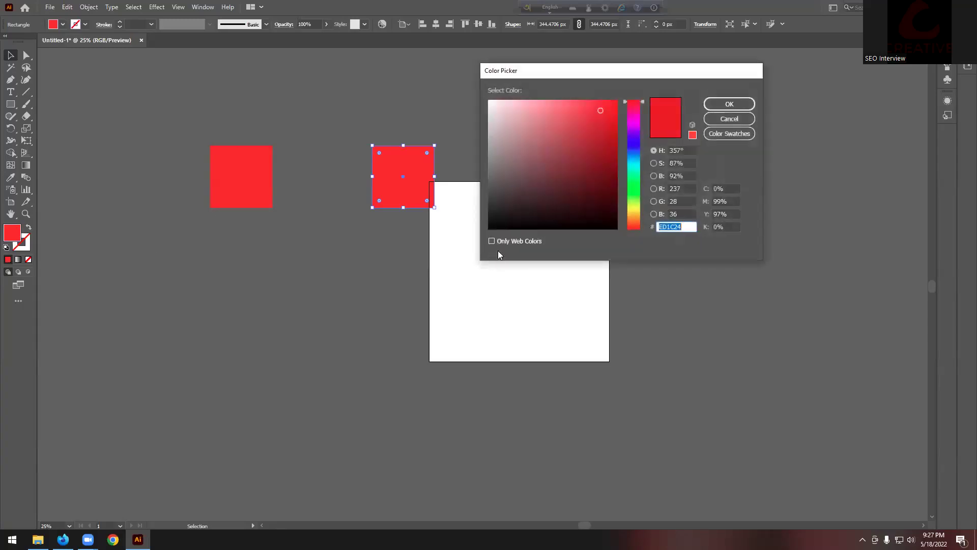
left_click(631, 147)
left_click(614, 108)
left_click(728, 104)
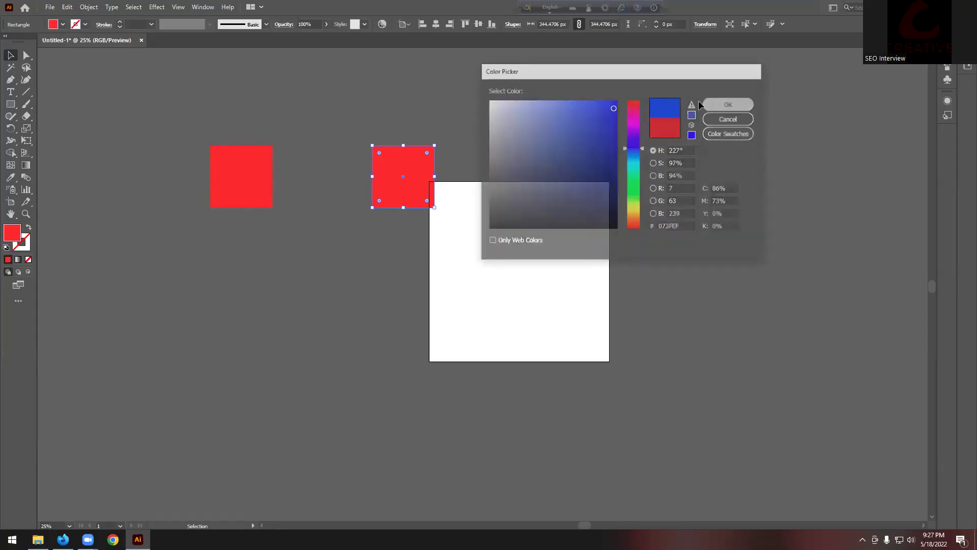
Place a copy of the red and blue square pair below and to the right of the artboard
left_click_drag(171, 109, 483, 275)
left_click(340, 279)
left_click_drag(149, 107, 467, 257)
left_click_drag(405, 191, 834, 474)
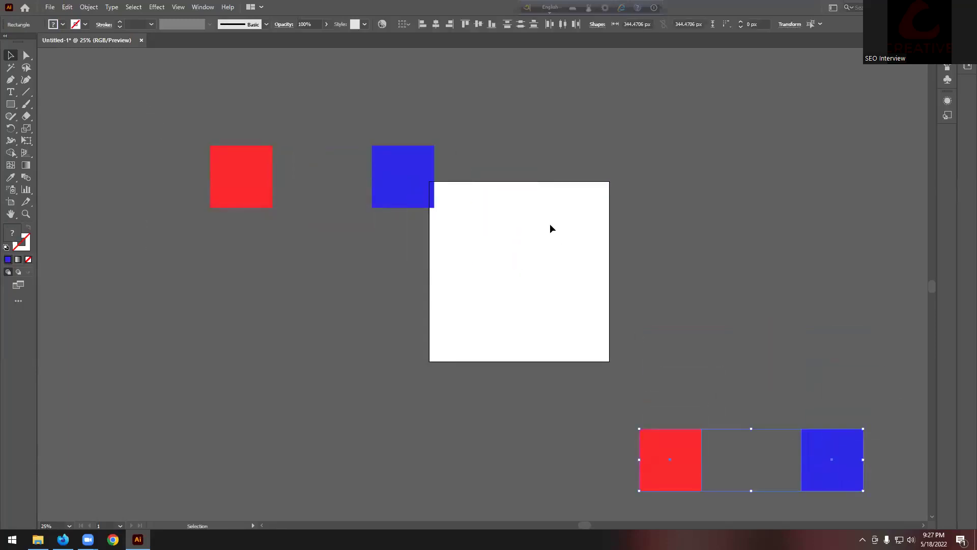
Move the original blue square horizontally to the right, widening its gap from the red square
left_click(402, 191)
left_click_drag(395, 188, 511, 187)
left_click(382, 171)
Select the upper red and blue squares and confirm Smooth Color as the spacing in Blend Options
left_click_drag(195, 122, 589, 261)
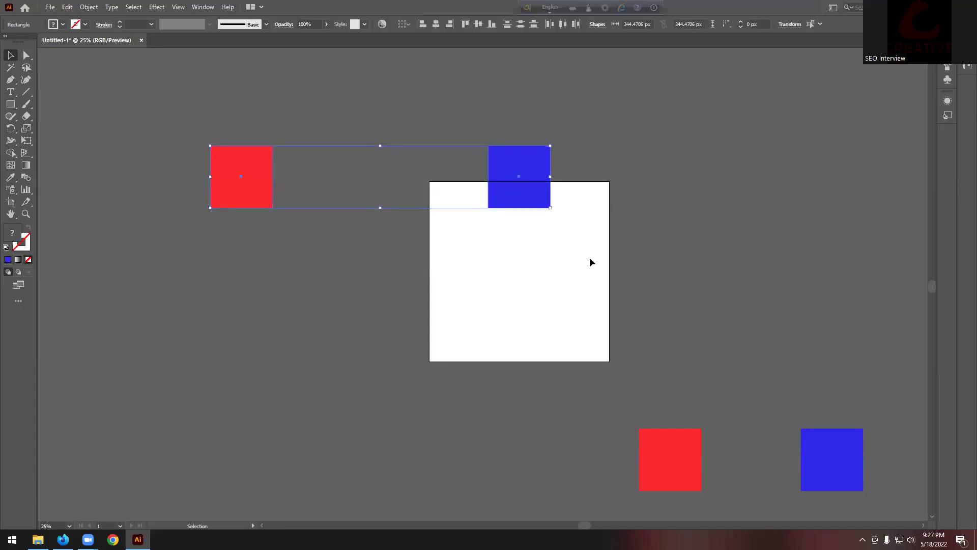
left_click(89, 6)
mouse_move(130, 283)
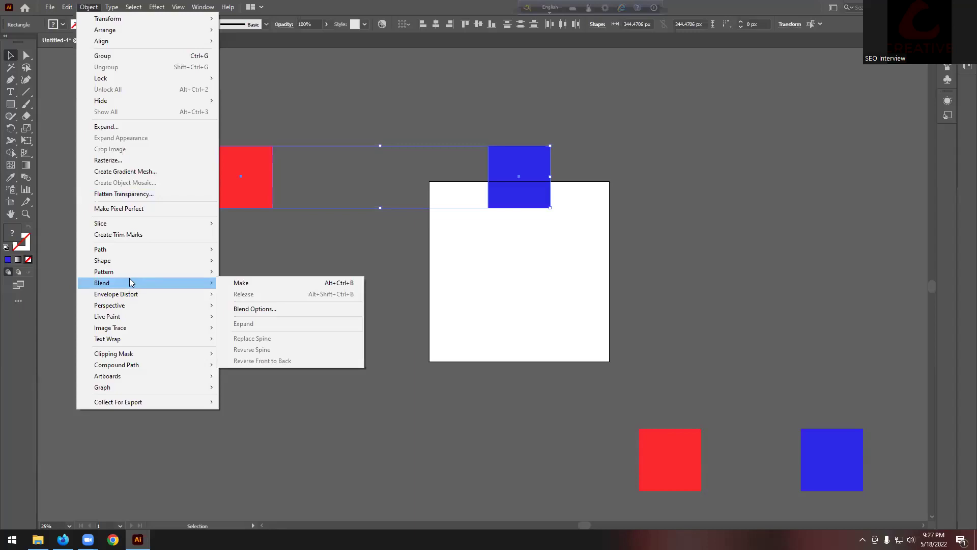
left_click(241, 309)
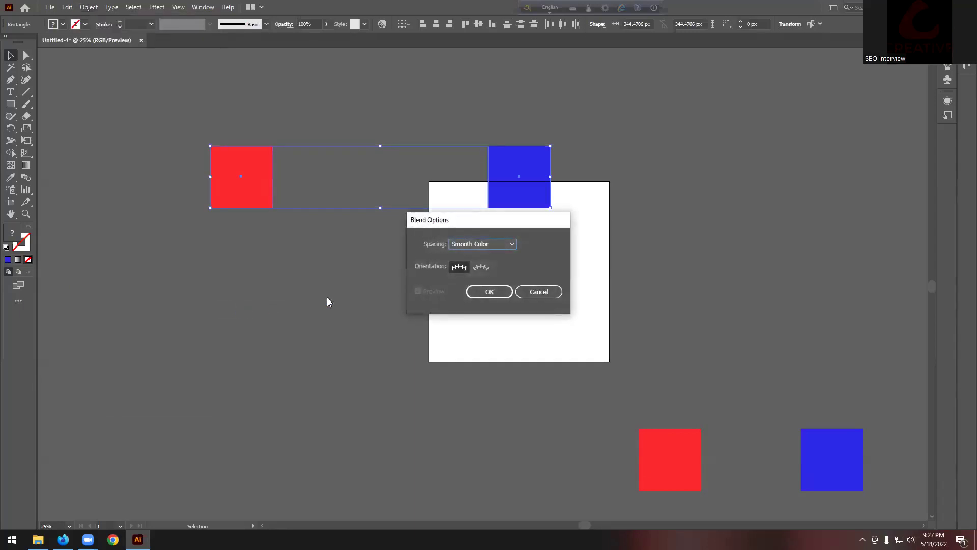
left_click(496, 243)
left_click(501, 254)
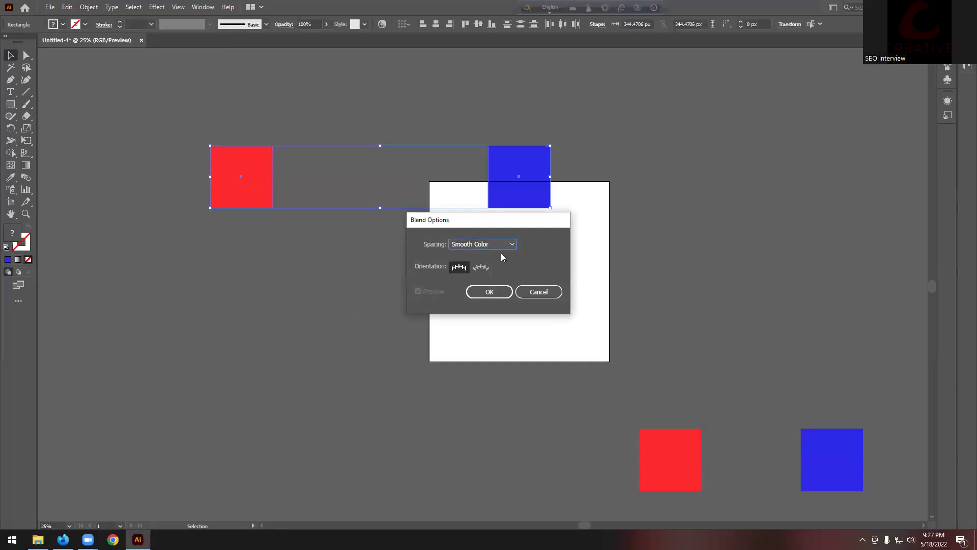
left_click(490, 292)
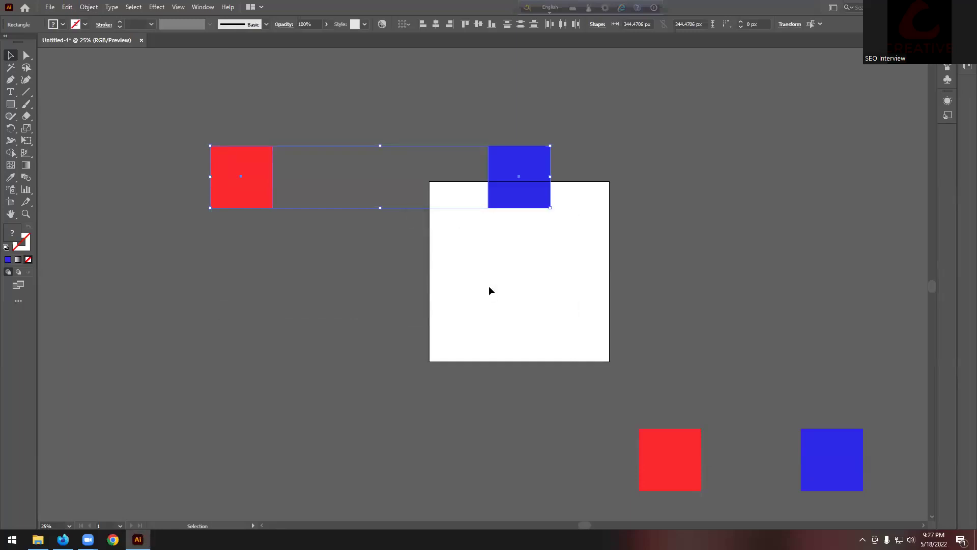
Make a blend between the selected upper red and blue squares
left_click(88, 9)
mouse_move(122, 279)
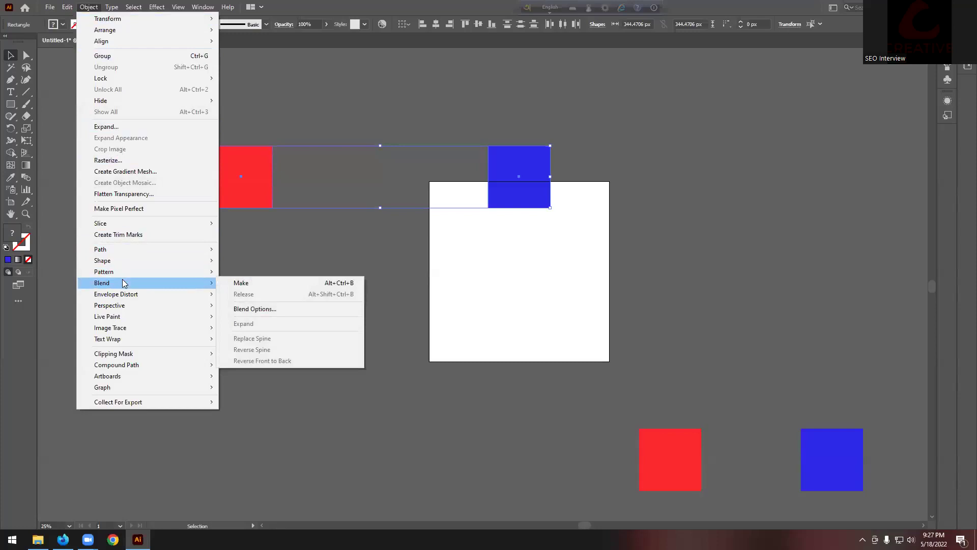
left_click(240, 283)
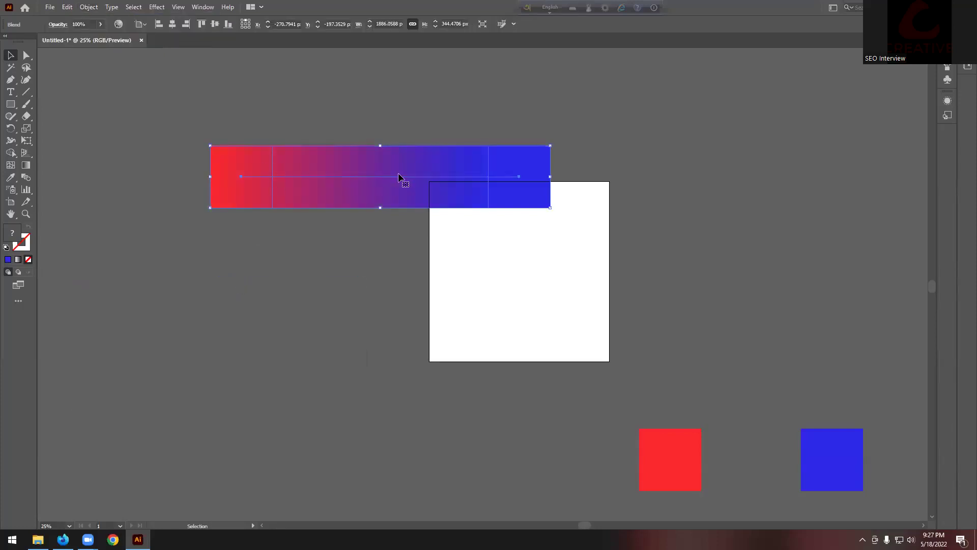
Move the upper red-to-blue blend upward so it sits clear above the artboard
left_click(398, 267)
scroll(369, 294, "up", 2)
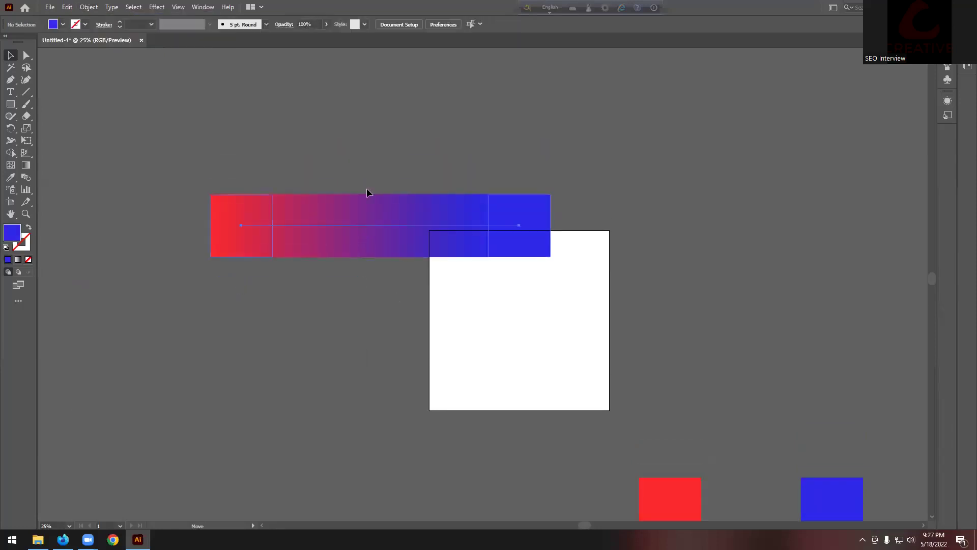
left_click_drag(367, 190, 379, 134)
scroll(401, 222, "up", 2)
scroll(401, 222, "down", 3)
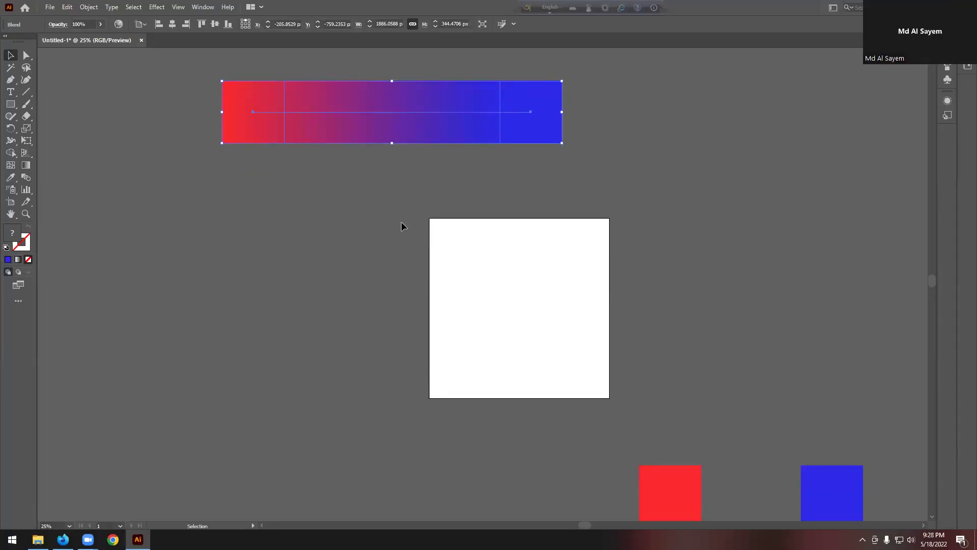
scroll(399, 221, "down", 2)
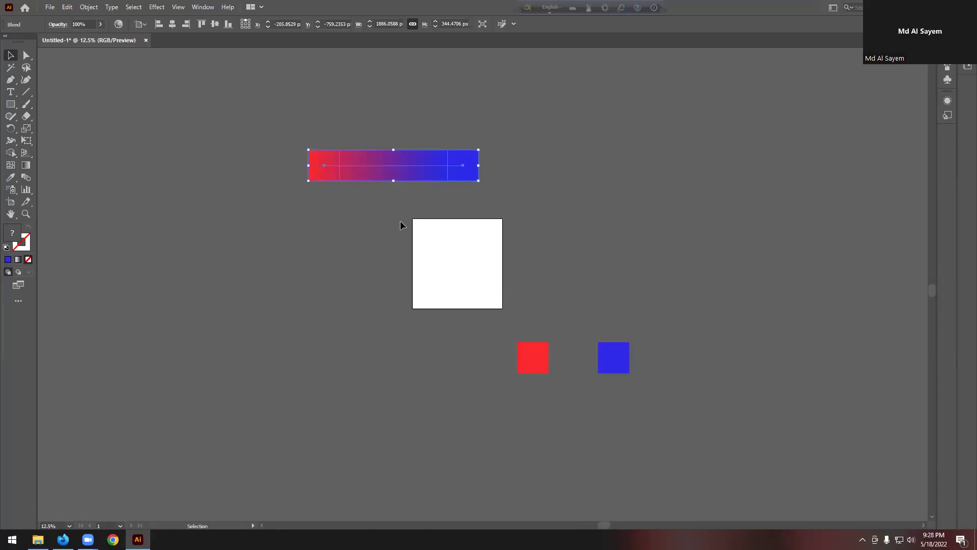
Move the lower blue square farther right from its red square, and copy the pair directly below the blend
scroll(545, 356, "up", 1)
left_click_drag(634, 355, 717, 355)
left_click_drag(771, 413, 542, 370)
left_click_drag(726, 356, 447, 172, "alt")
scroll(375, 151, "up", 1)
scroll(375, 151, "up", 1)
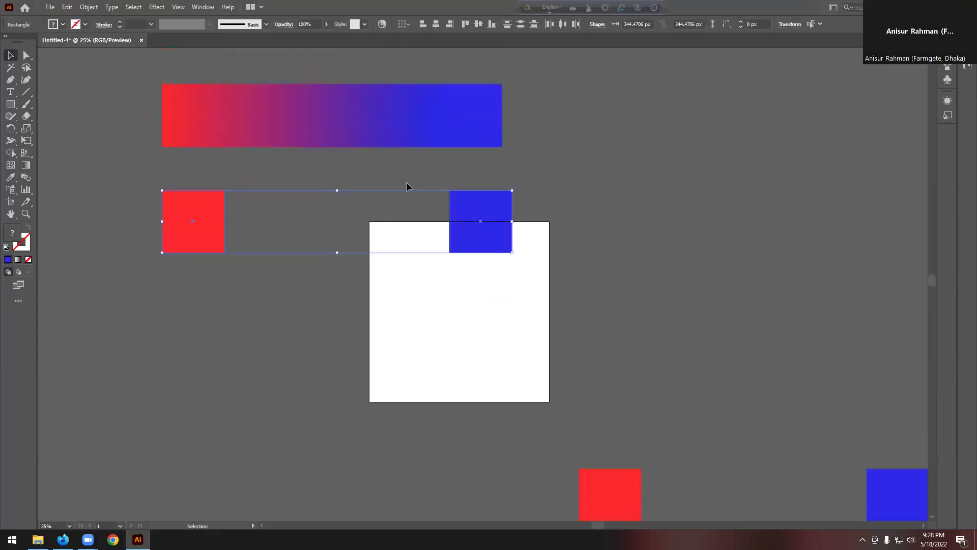
Shift the copied blue square slightly left to roughly match the blend's right edge, and select the copied red and blue pair
left_click(572, 169)
left_click_drag(488, 212, 475, 212)
left_click(585, 185)
left_click_drag(603, 258, 575, 260)
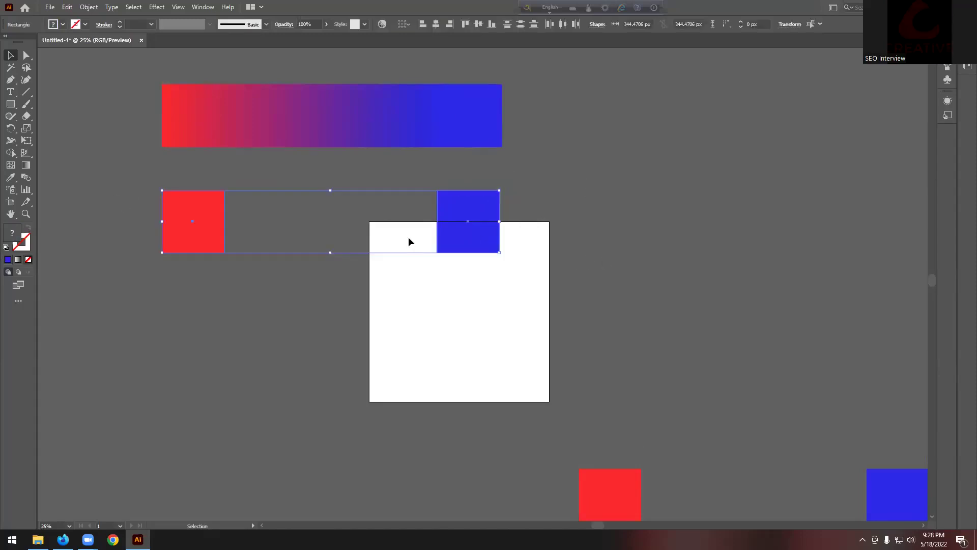
Confirm Smooth Color spacing in Blend Options and make a blend between the copied red and blue squares
left_click(96, 8)
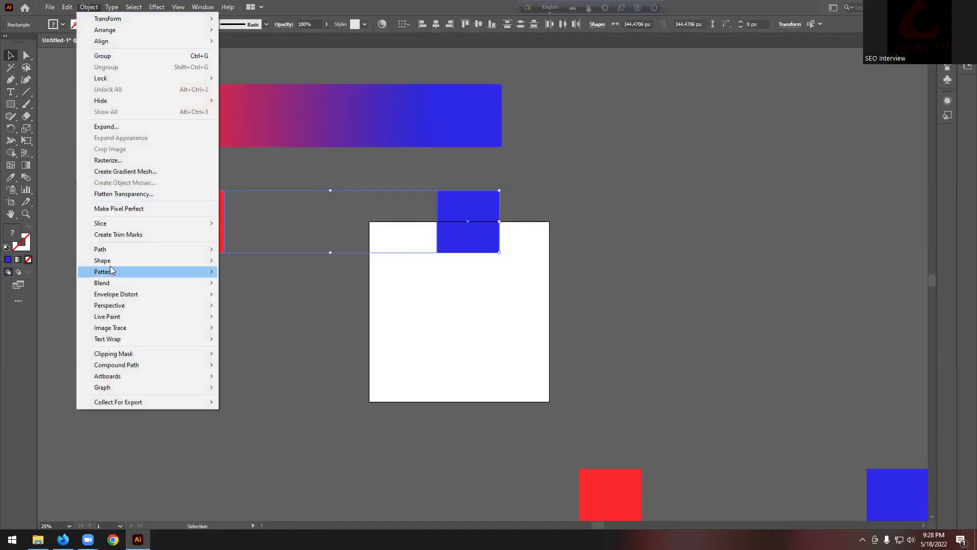
left_click(254, 308)
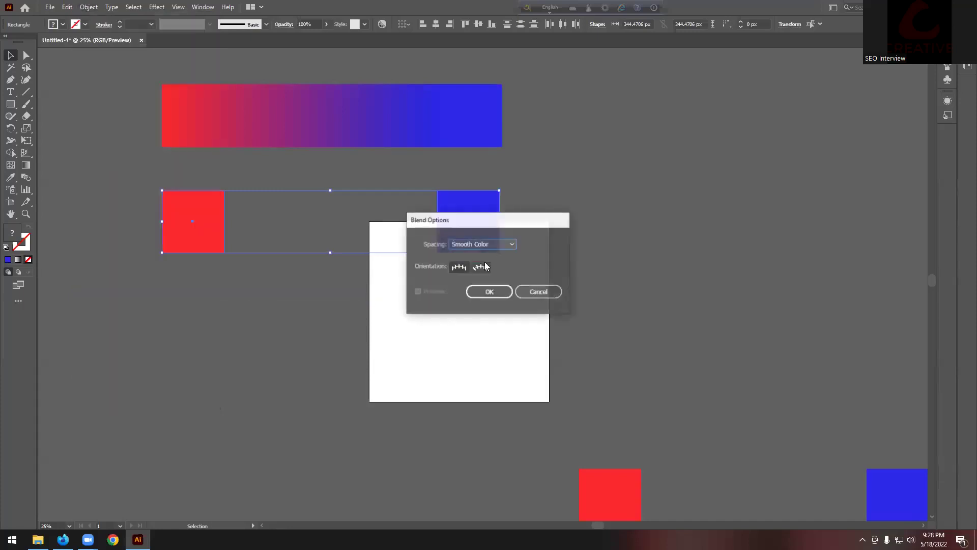
left_click(489, 291)
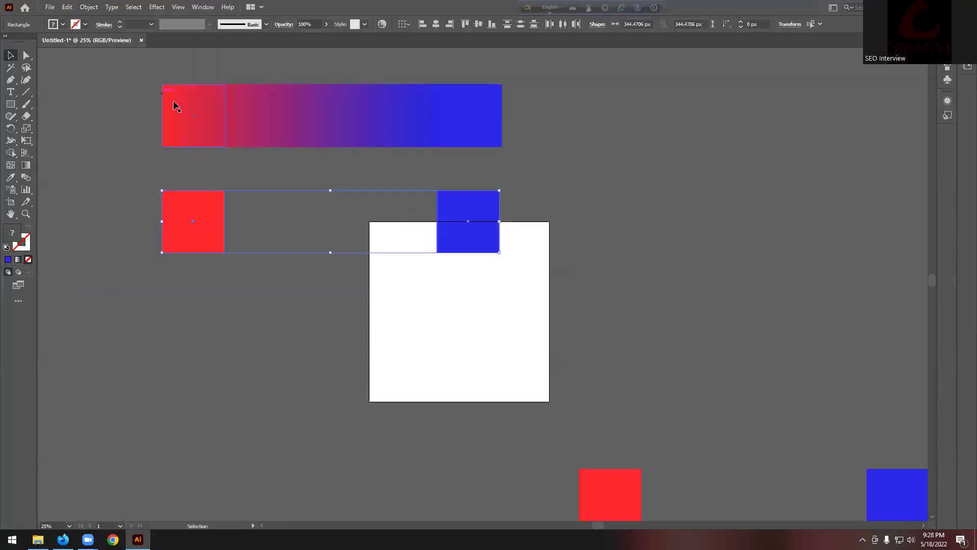
left_click(89, 8)
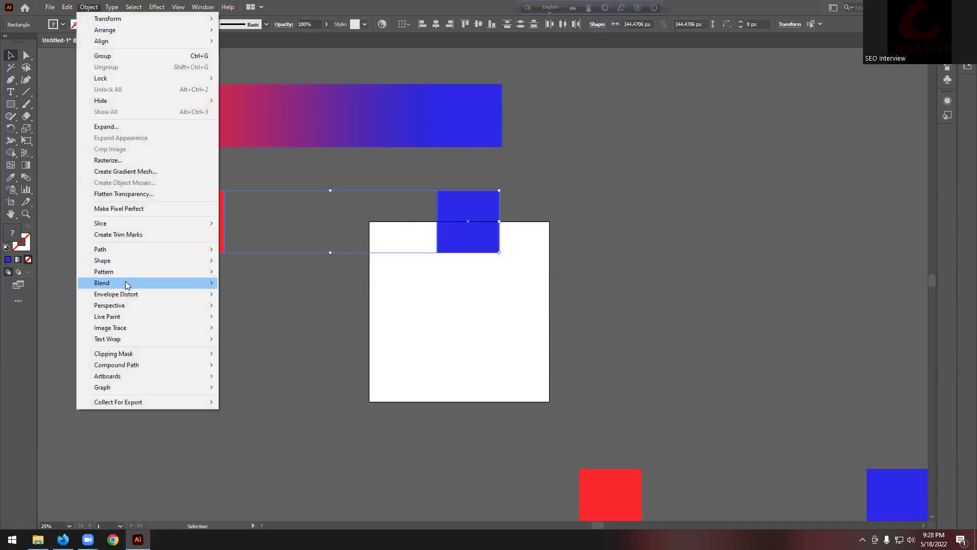
mouse_move(128, 285)
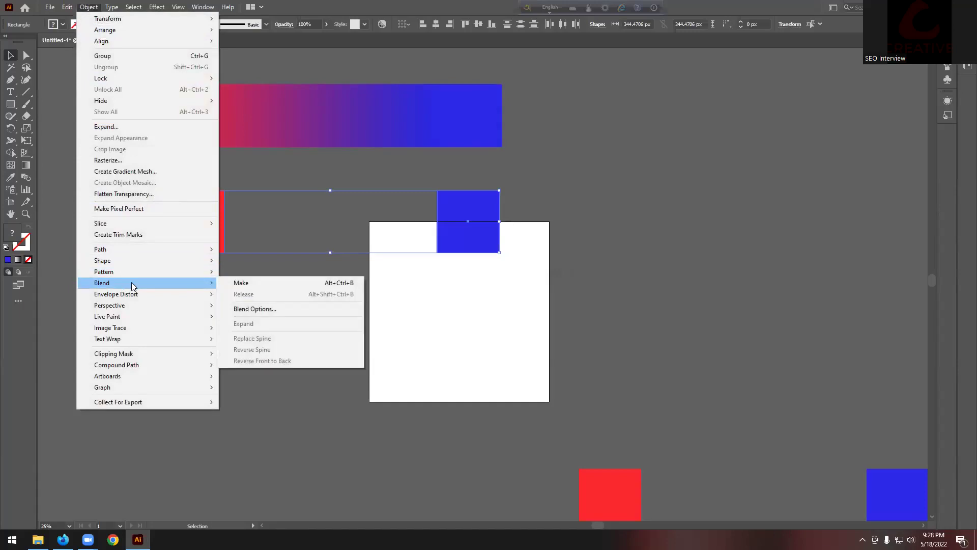
left_click(243, 284)
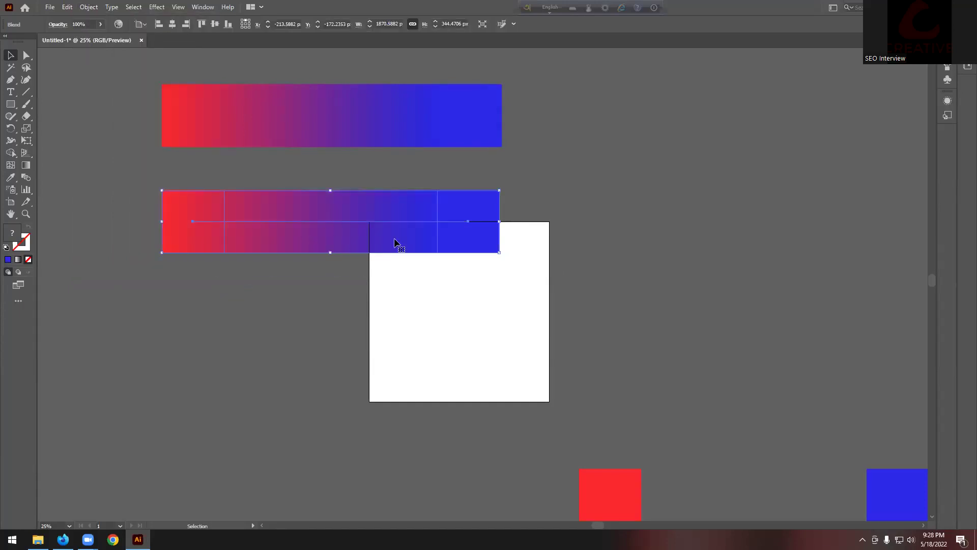
left_click(552, 199)
Copy the lower red and blue square pair to a spot below the second blend
scroll(553, 200, "down", 3)
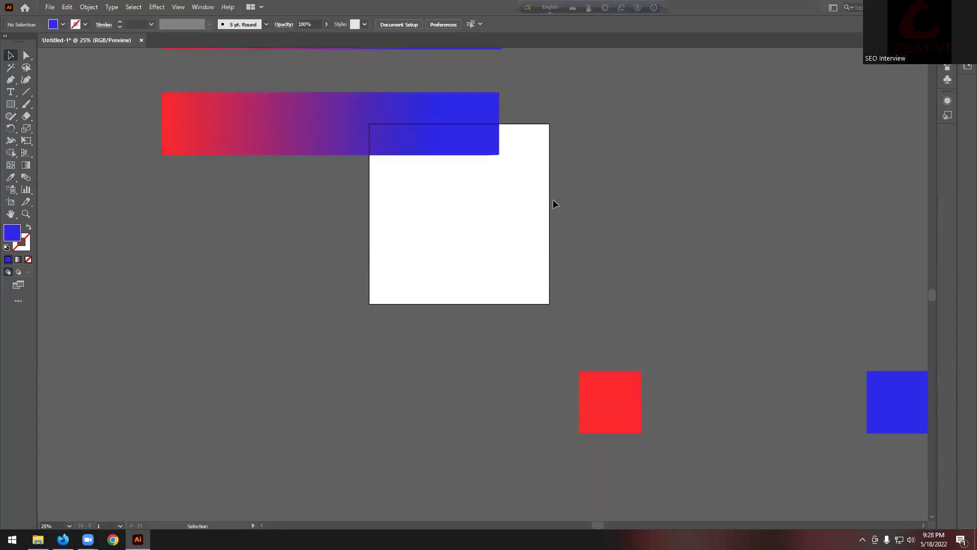
scroll(503, 290, "down", 1)
left_click(747, 375)
left_click_drag(768, 370, 484, 246)
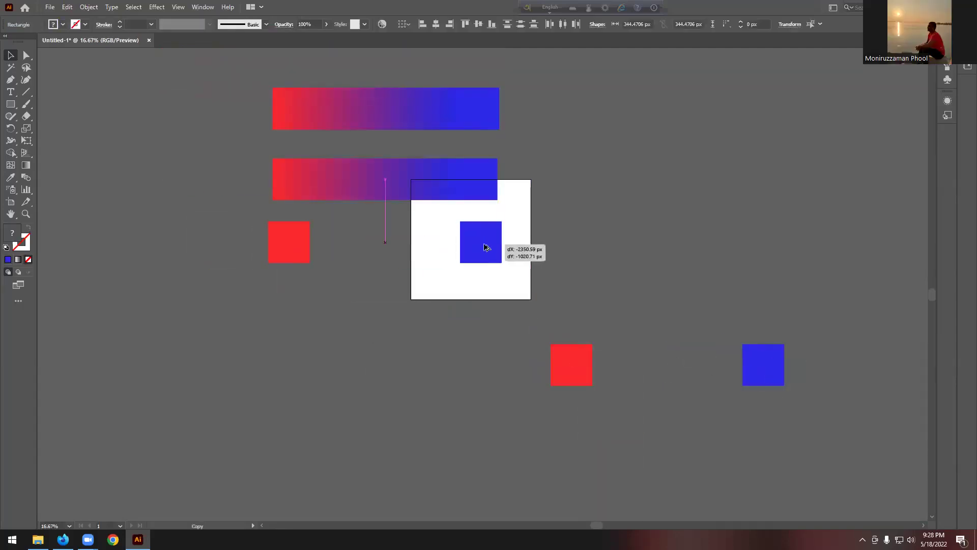
scroll(451, 253, "up", 1)
Set the blend spacing to Specified Steps with 10 steps in Blend Options
left_click(96, 10)
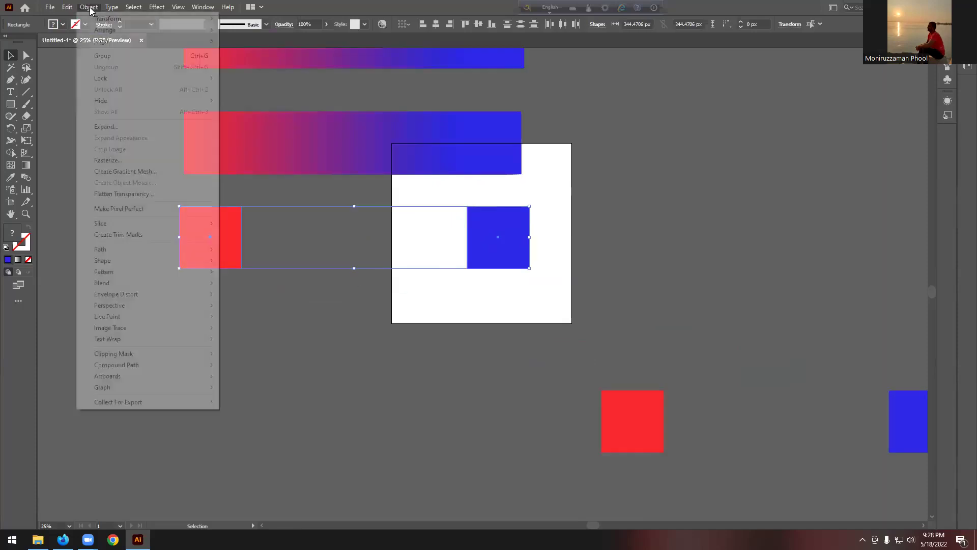
mouse_move(200, 287)
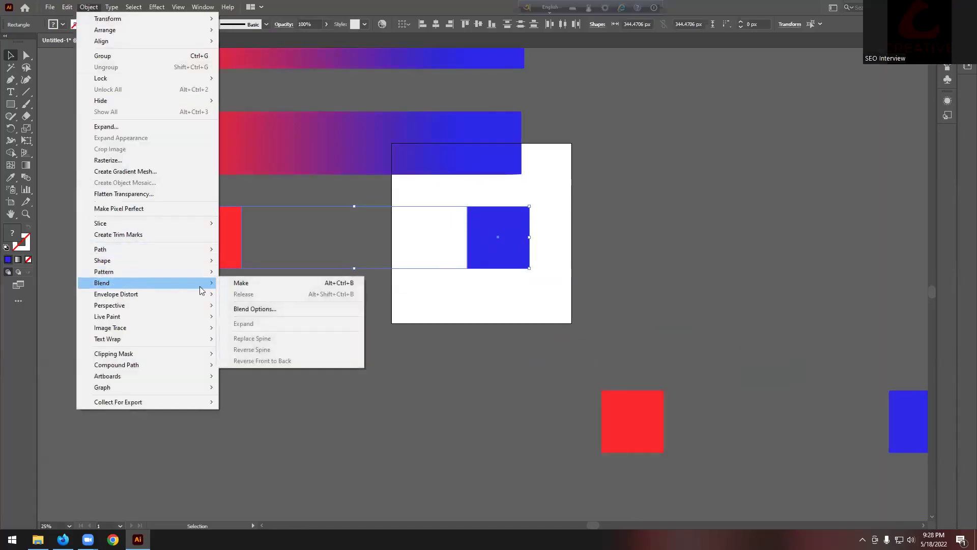
left_click(254, 309)
left_click(509, 246)
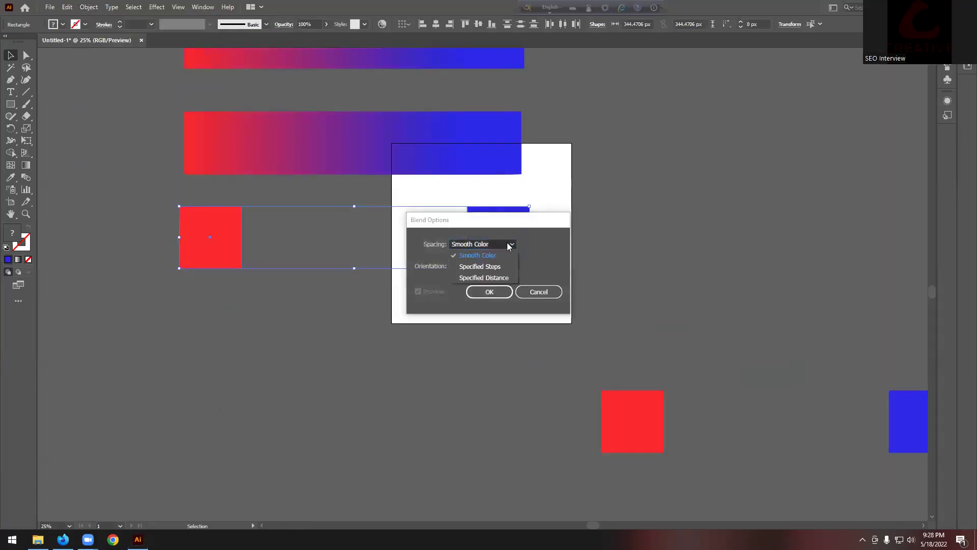
left_click(483, 267)
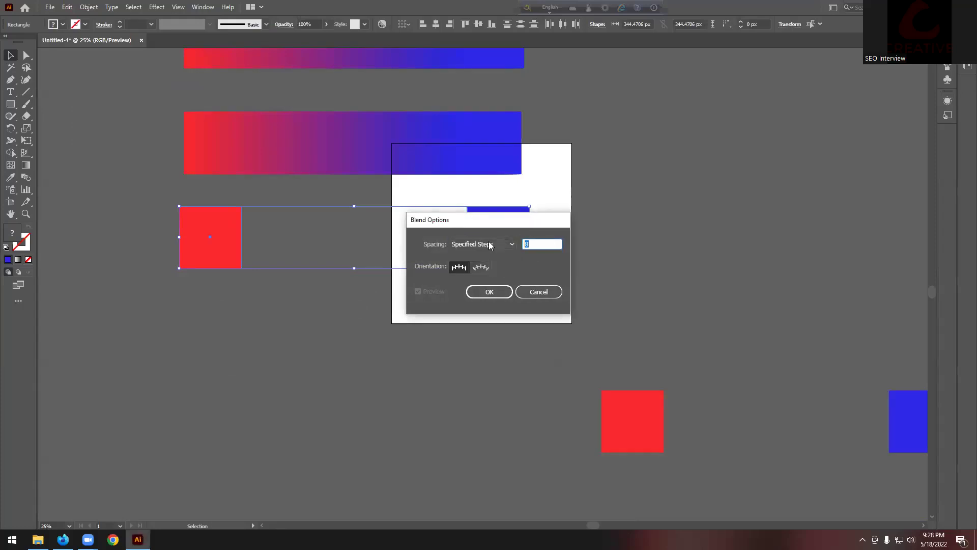
type("10")
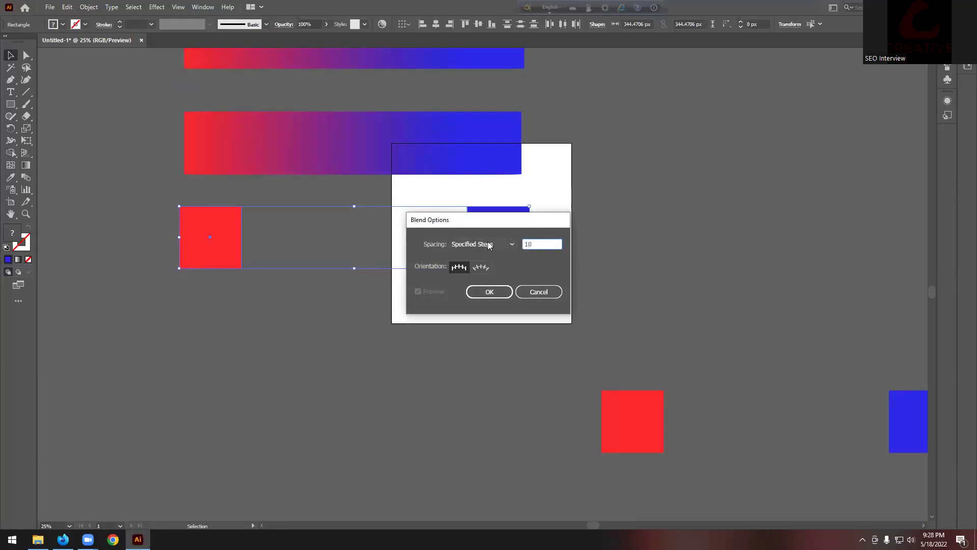
left_click(505, 293)
Make a blend between the selected red and blue squares below the second blend
left_click(90, 8)
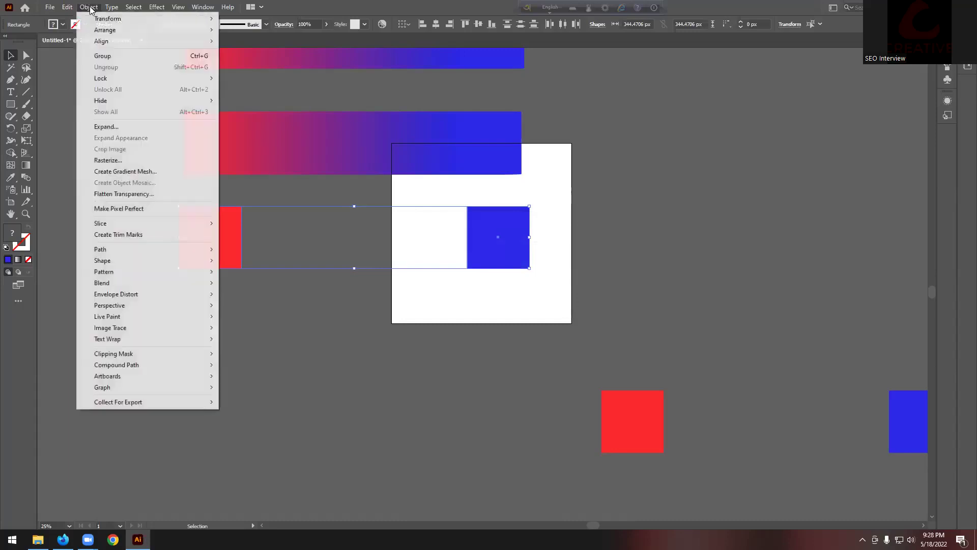
mouse_move(128, 280)
left_click(238, 284)
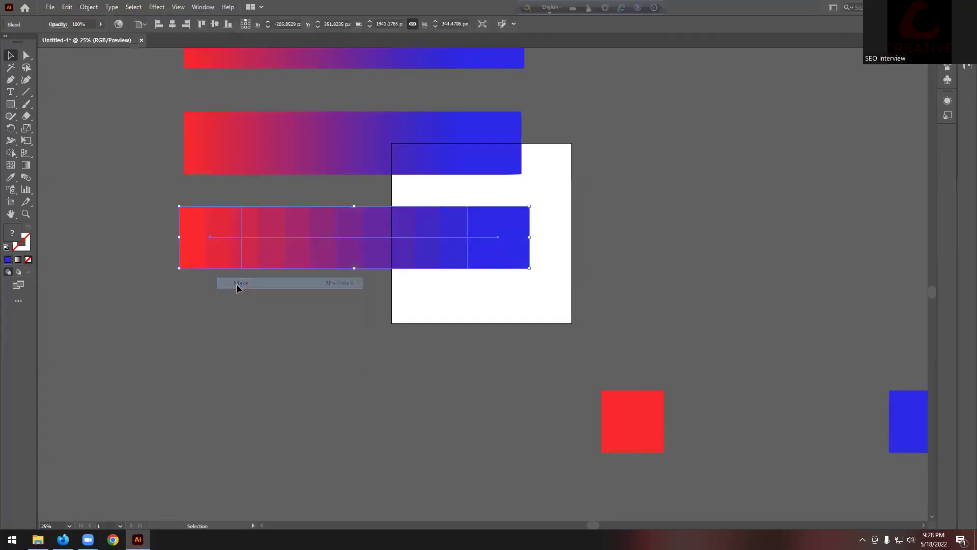
scroll(246, 258, "up", 2)
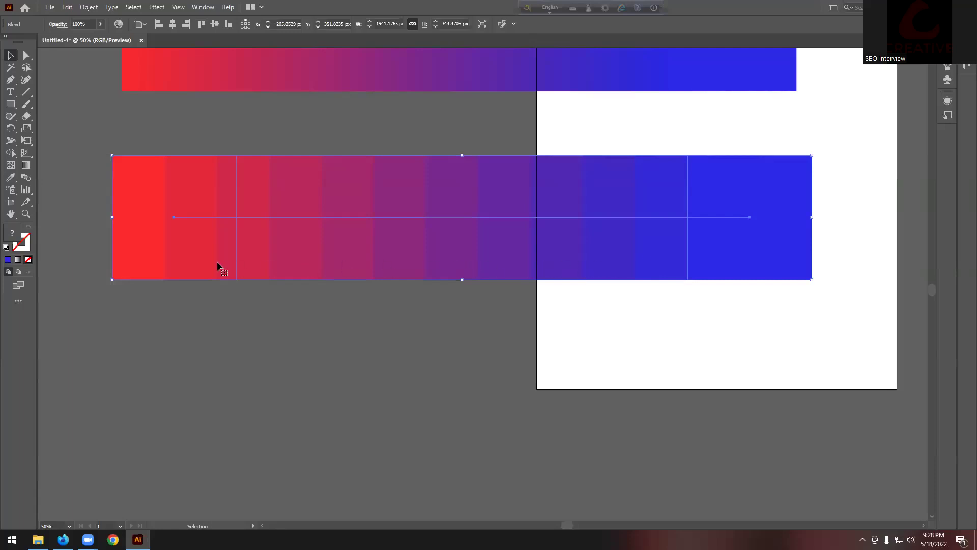
scroll(150, 259, "down", 1)
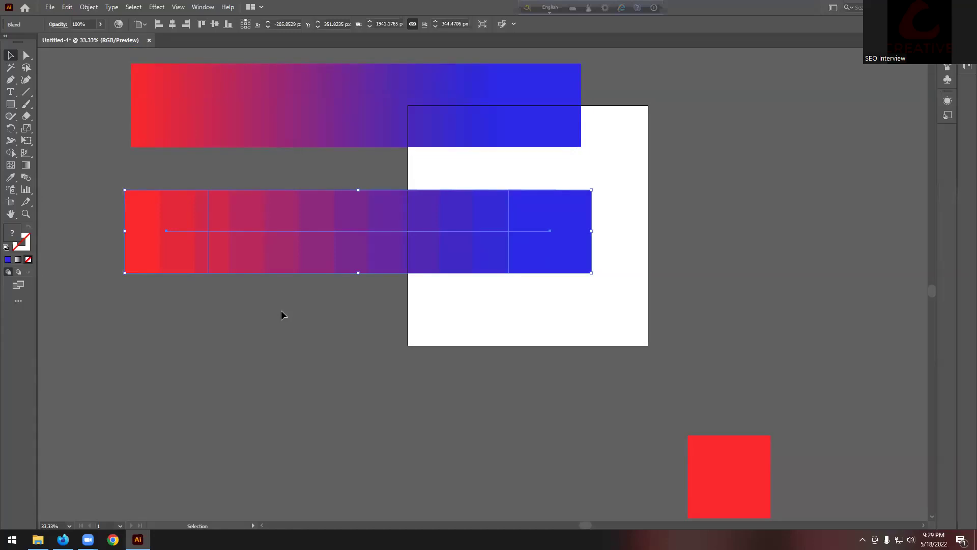
Reopen Blend Options for the stepped blend and move the dialog clear of the artwork
left_click(191, 312)
left_click(231, 239)
left_click(88, 7)
mouse_move(148, 287)
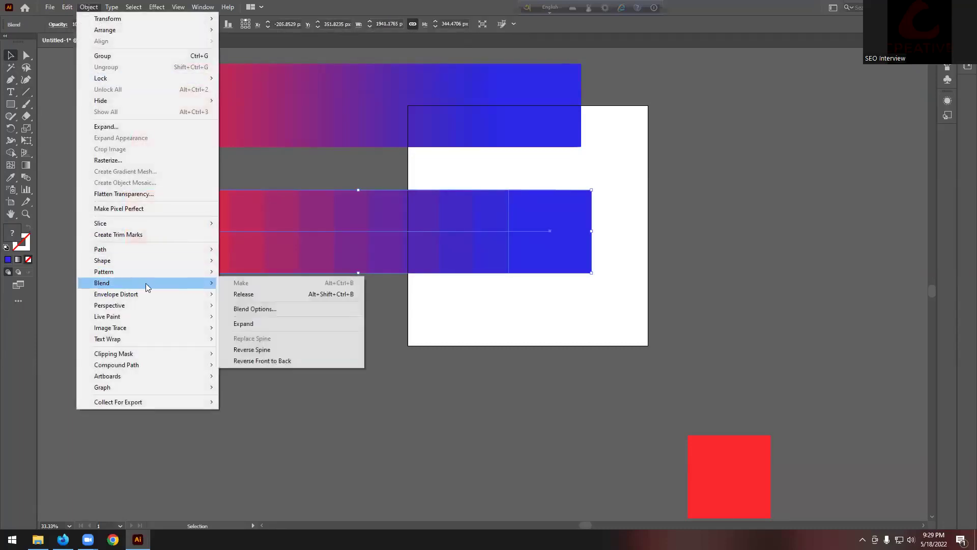
left_click(267, 309)
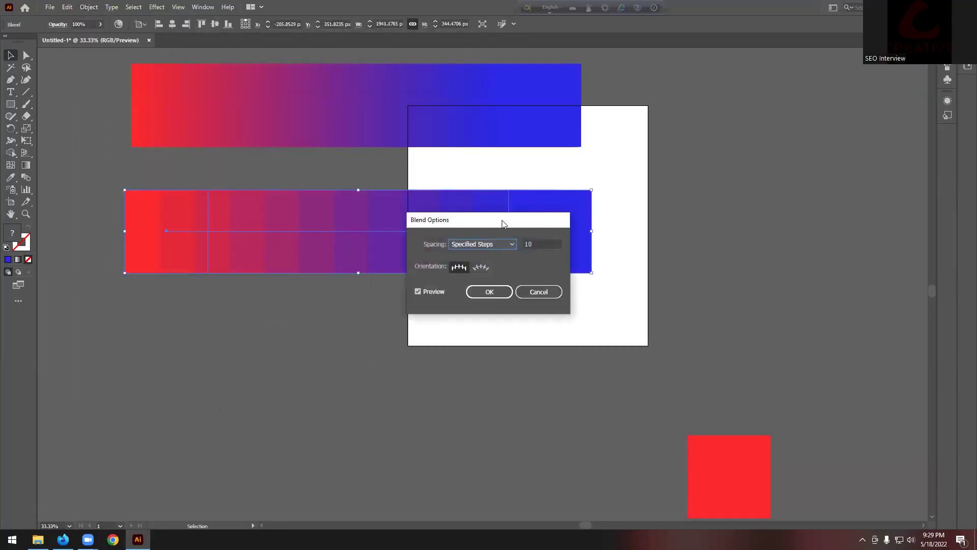
left_click_drag(502, 220, 701, 143)
key("Tab")
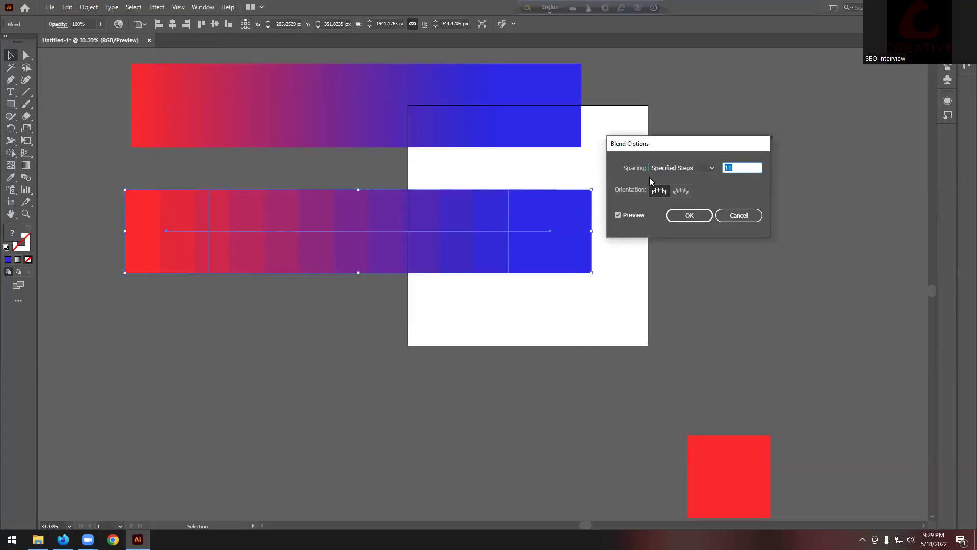
Preview higher and lower step counts on the stepped blend, including 2 and 5, and confirm it with 10 steps
key("Up")
key("Up")
key("Up")
key("Up")
key("Up")
key("Up")
key("Up")
key("Up")
key("Up")
key("Up")
key("Up")
key("Up")
key("Up")
key("Up")
key("Up")
key("Up")
key("Up")
key("Up")
key("Up")
key("Up")
key("Down")
key("Down")
key("Down")
key("Down")
key("Down")
key("Down")
key("Down")
key("Down")
key("Down")
key("Down")
key("Down")
key("Down")
key("Down")
key("Down")
key("Down")
key("Down")
key("Down")
key("Down")
key("Down")
key("Down")
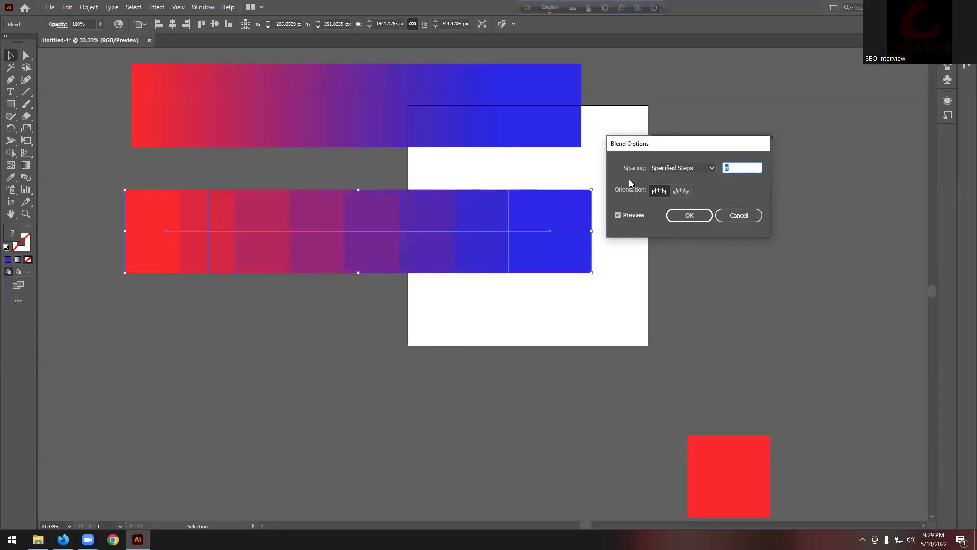
key("Down")
key("Down")
key("Down")
key("Down")
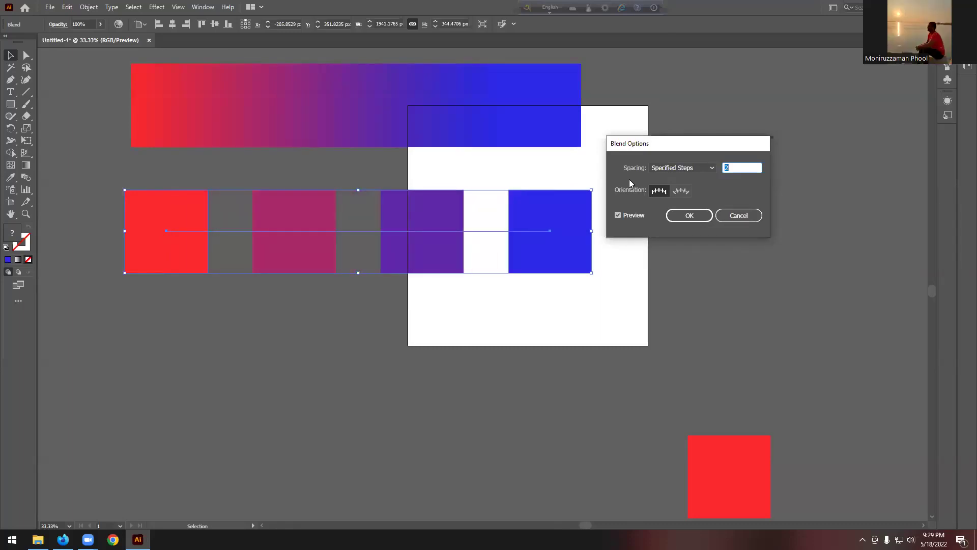
key("Up")
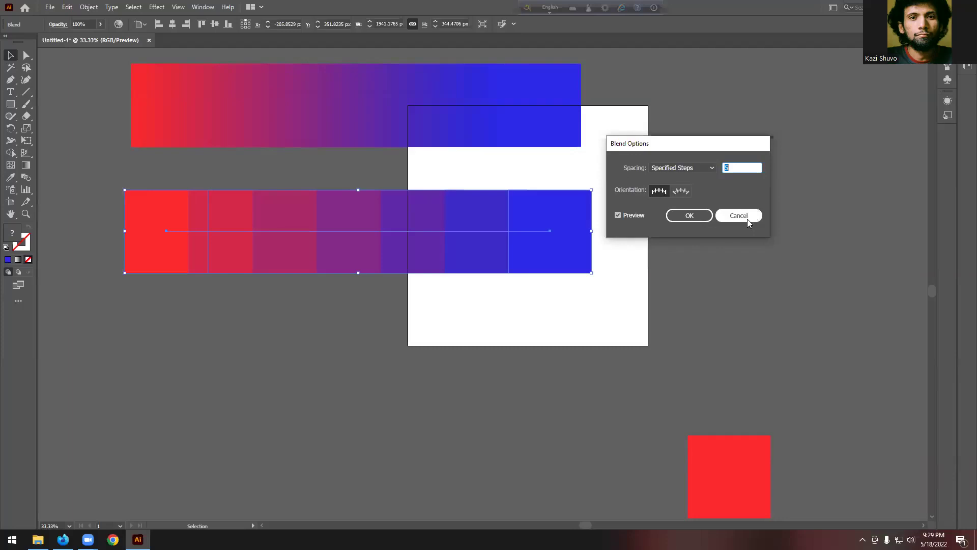
type("10")
key("Return")
Copy the remaining red and blue square pair to a spot below the stepped blend
scroll(509, 315, "down", 3)
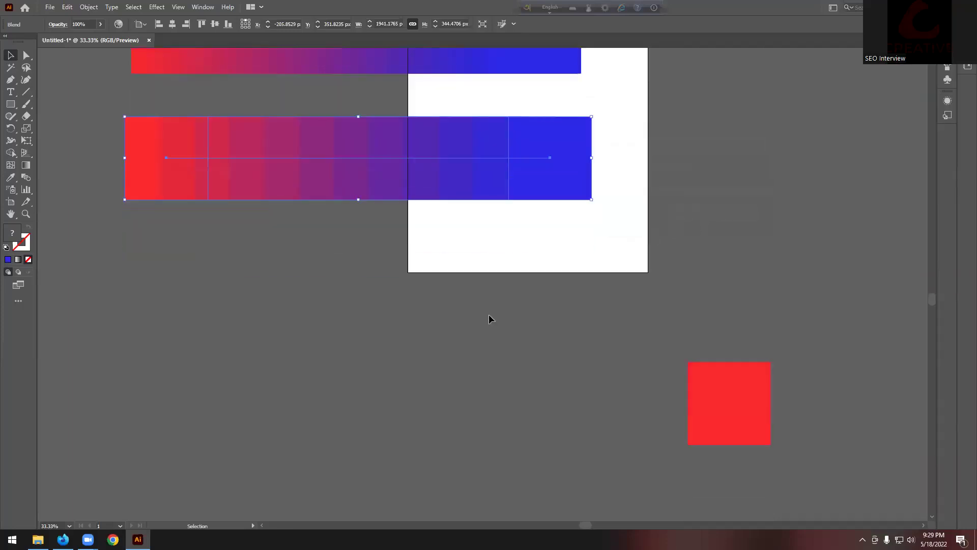
scroll(489, 313, "down", 1)
scroll(490, 311, "down", 3)
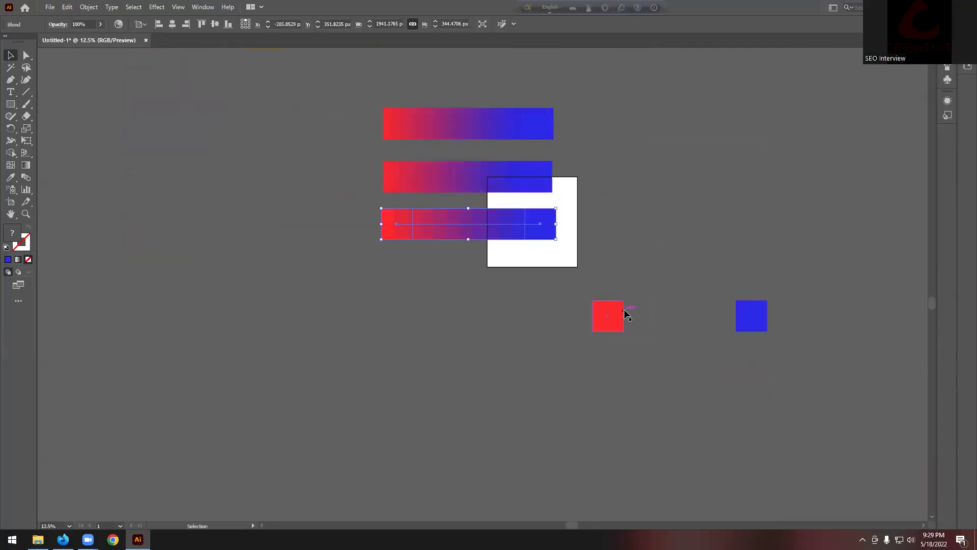
left_click_drag(764, 322, 553, 278)
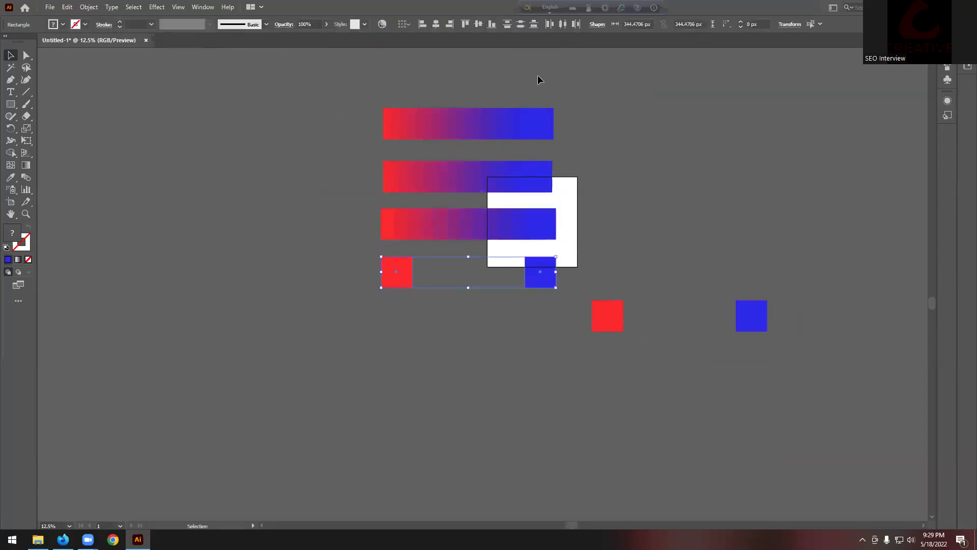
scroll(533, 260, "up", 1)
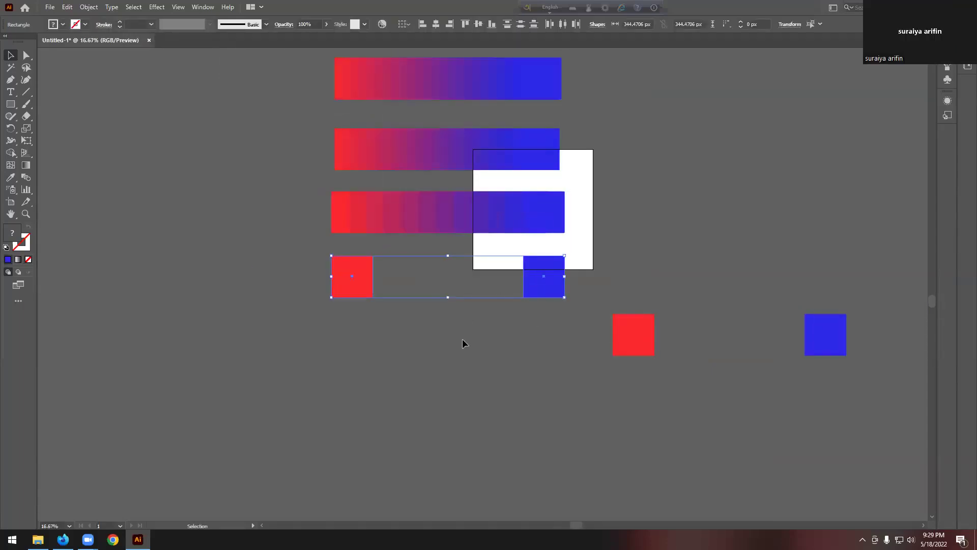
Select the copied red and blue squares and set their blend spacing to Specified Distance at 4 px
left_click(551, 329)
scroll(598, 334, "up", 1)
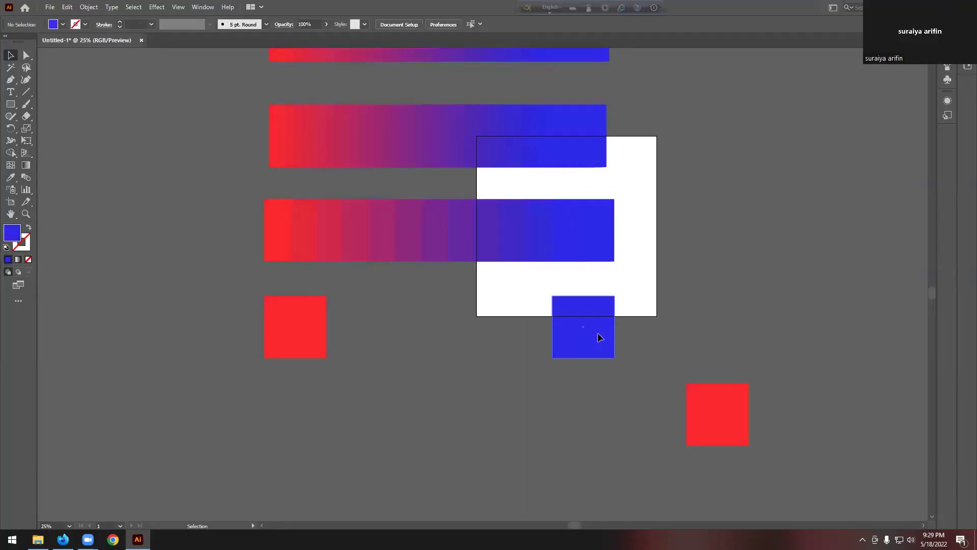
scroll(598, 336, "up", 1)
scroll(597, 332, "down", 1)
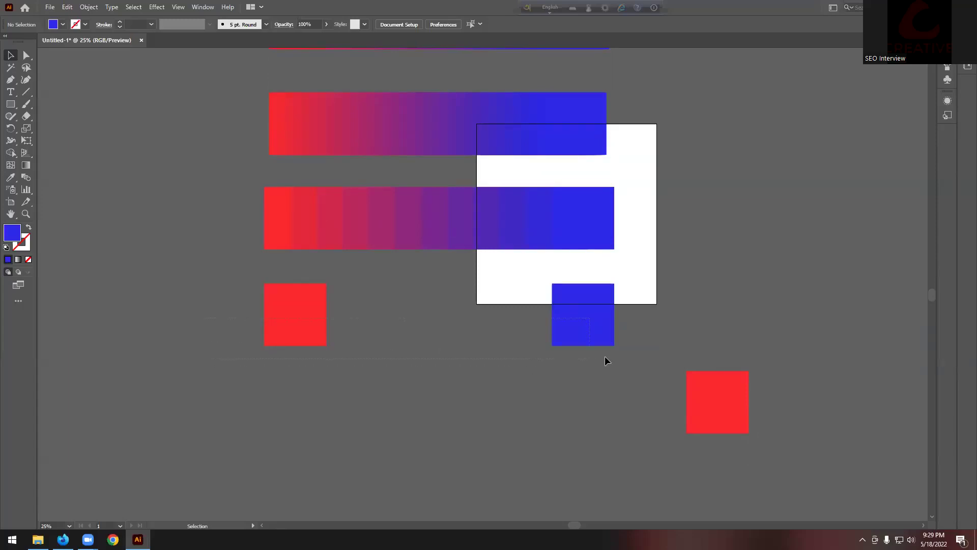
left_click_drag(604, 361, 627, 363)
left_click(88, 7)
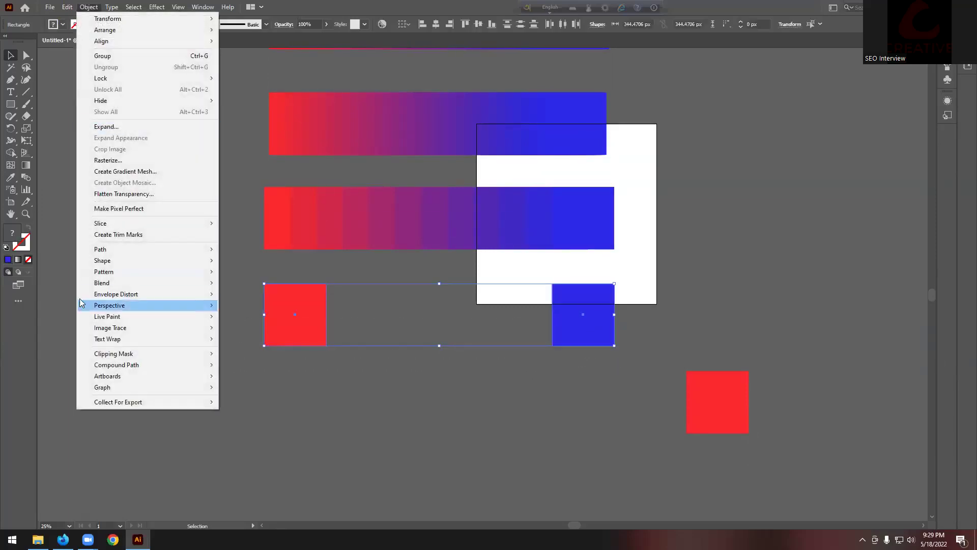
mouse_move(109, 284)
left_click(257, 307)
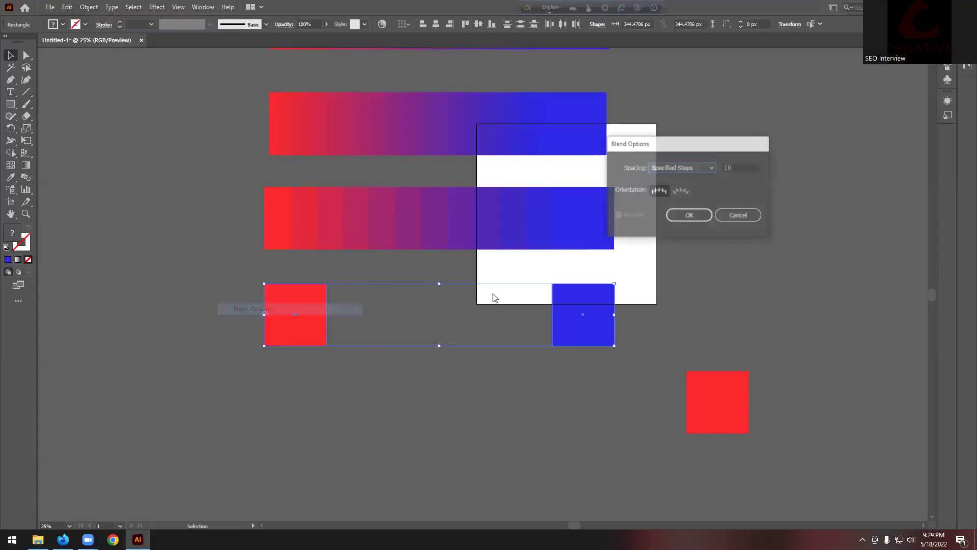
left_click(694, 169)
left_click(699, 202)
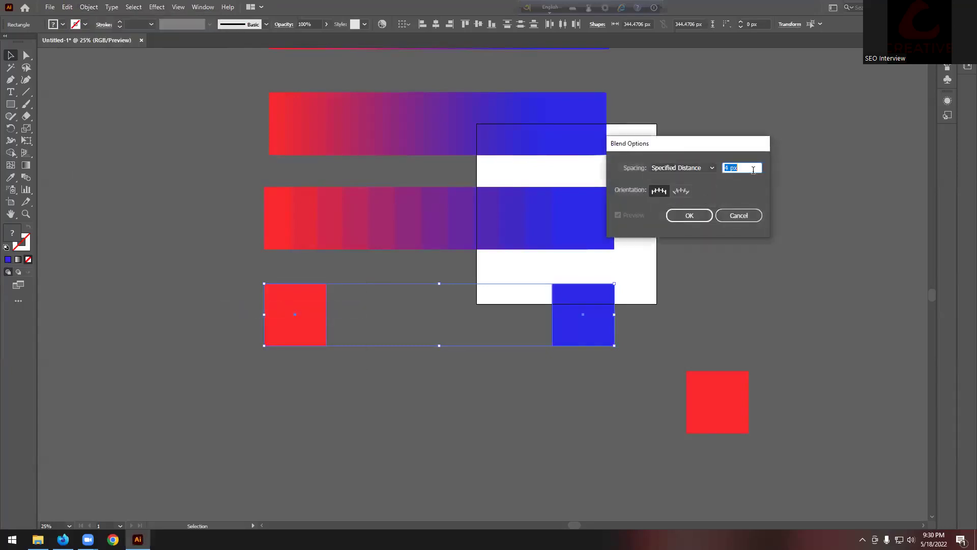
left_click(689, 216)
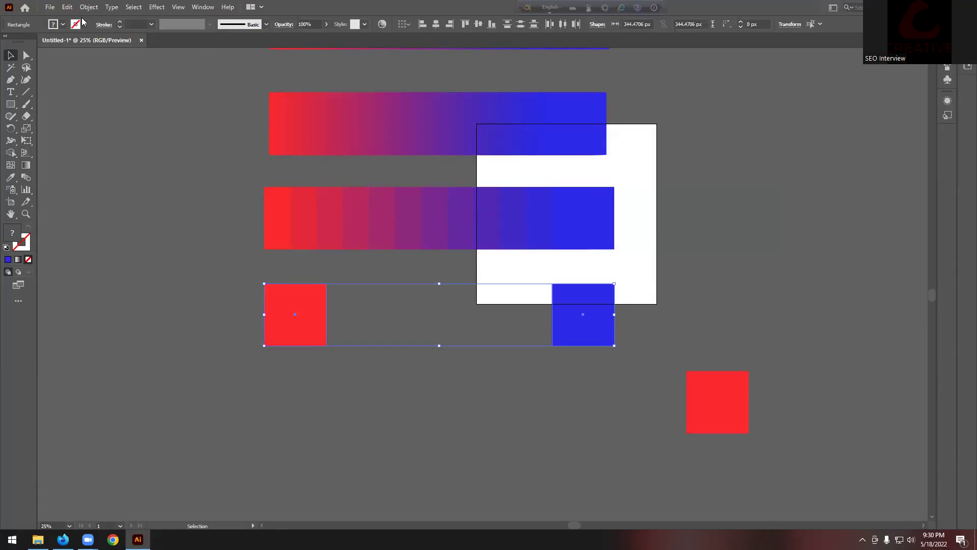
Make a blend between the selected red and blue squares beneath the stepped blend
left_click(88, 7)
mouse_move(109, 283)
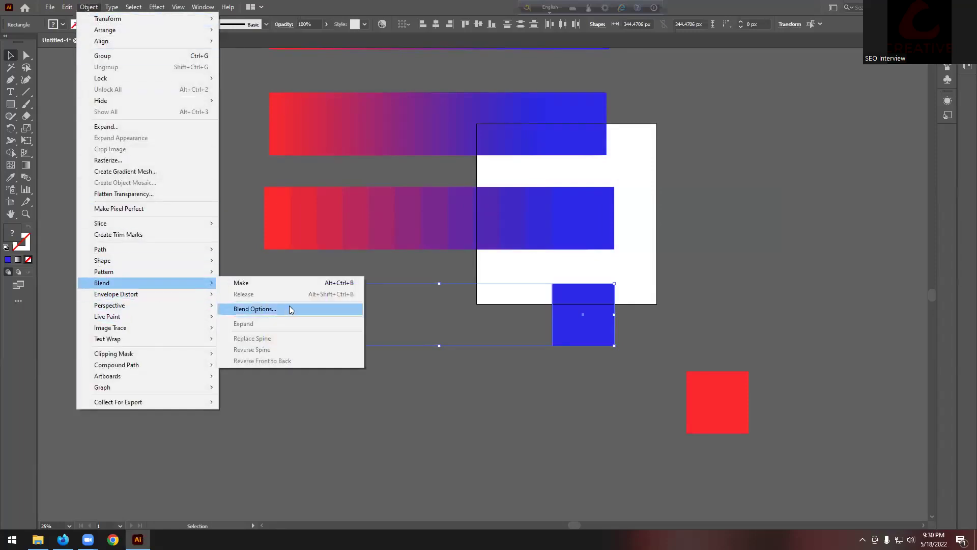
left_click(255, 283)
key("ctrl+equal")
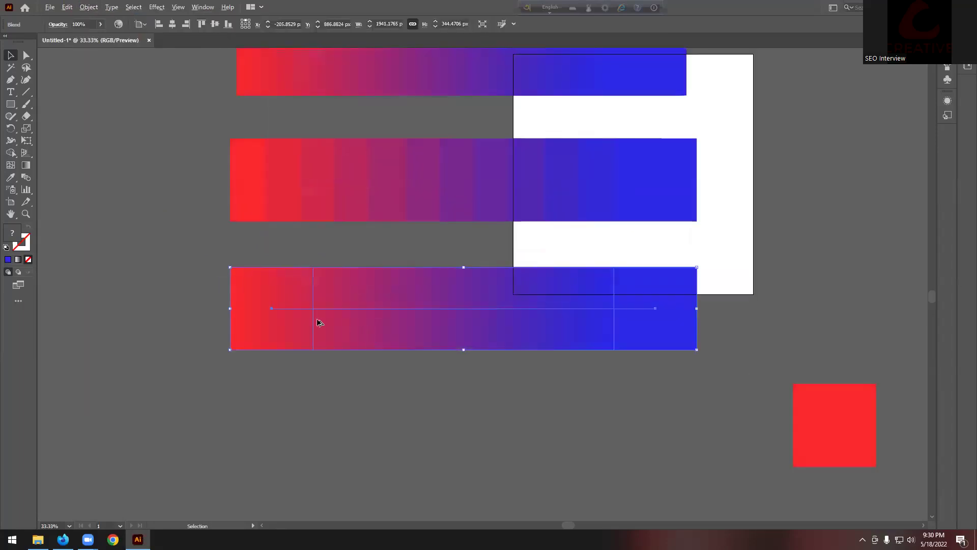
scroll(319, 323, "up", 4)
scroll(278, 271, "down", 4)
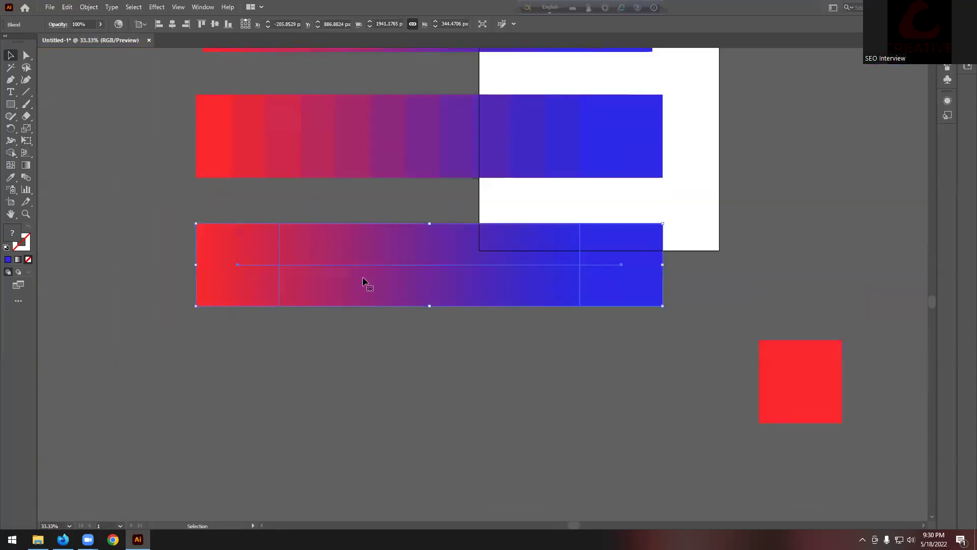
scroll(362, 278, "up", 1)
Reopen Blend Options for the lowest blend and preview larger specified distances, up to 155 px
left_click(88, 7)
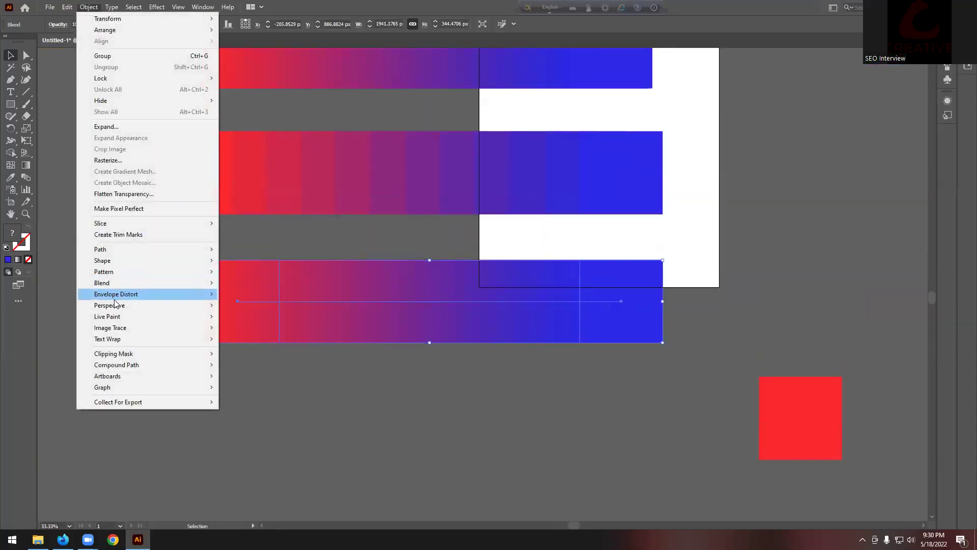
mouse_move(152, 283)
left_click(257, 307)
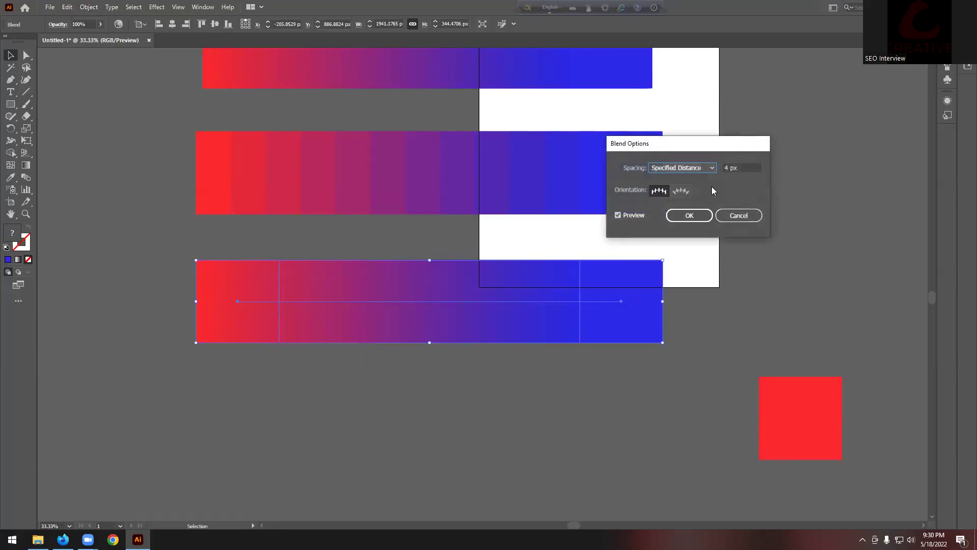
key("Tab")
type("50")
key("Tab")
type("112")
key("Tab")
key("shift+Up")
key("shift+Up")
key("shift+Up")
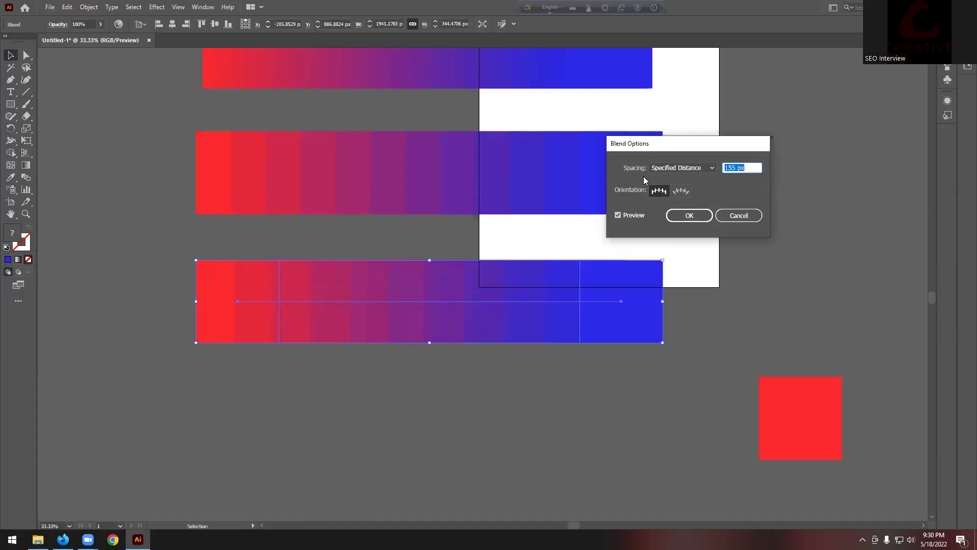
Increase the lowest blend's specified distance further to 254 px, confirm it and deselect the blend
type("174")
key("Tab")
type("201")
key("Tab")
type("210")
key("Tab")
key("Up")
key("Up")
key("Up")
key("Up")
key("Up")
key("Up")
key("Up")
key("Up")
key("Up")
key("Up")
key("Up")
key("Up")
key("Up")
key("Up")
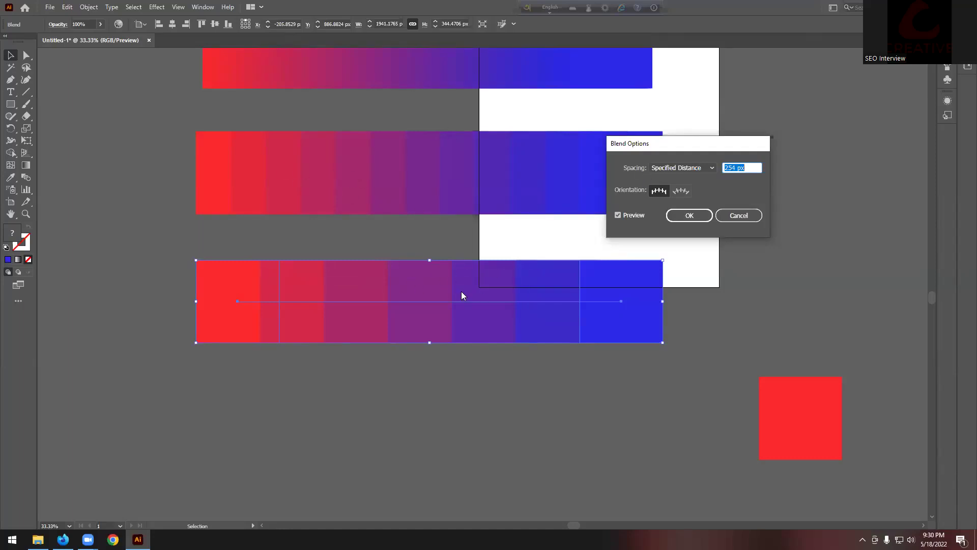
left_click(689, 215)
left_click(720, 261)
Move all four red-to-blue blends off the artboard to the empty canvas on its left
scroll(459, 246, "down", 4)
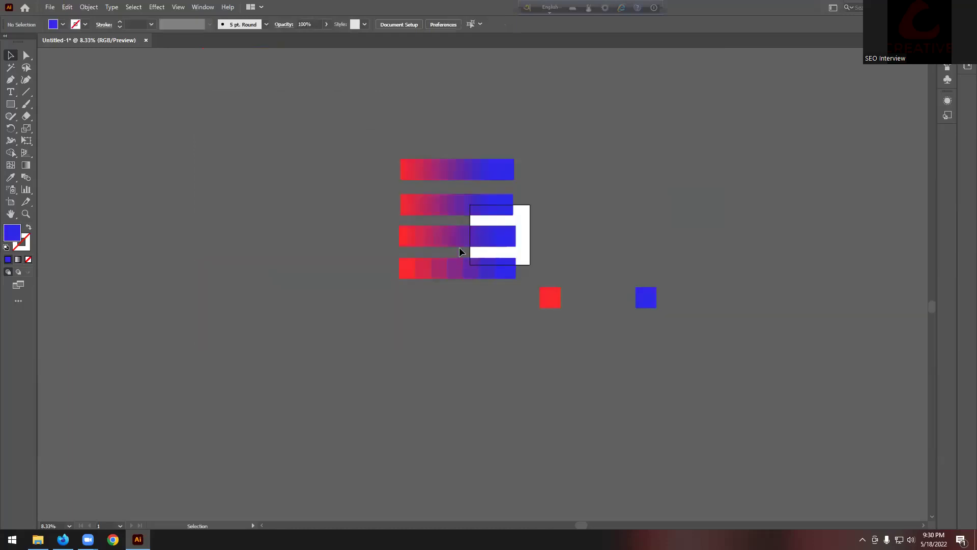
scroll(599, 247, "up", 1)
scroll(560, 239, "up", 1)
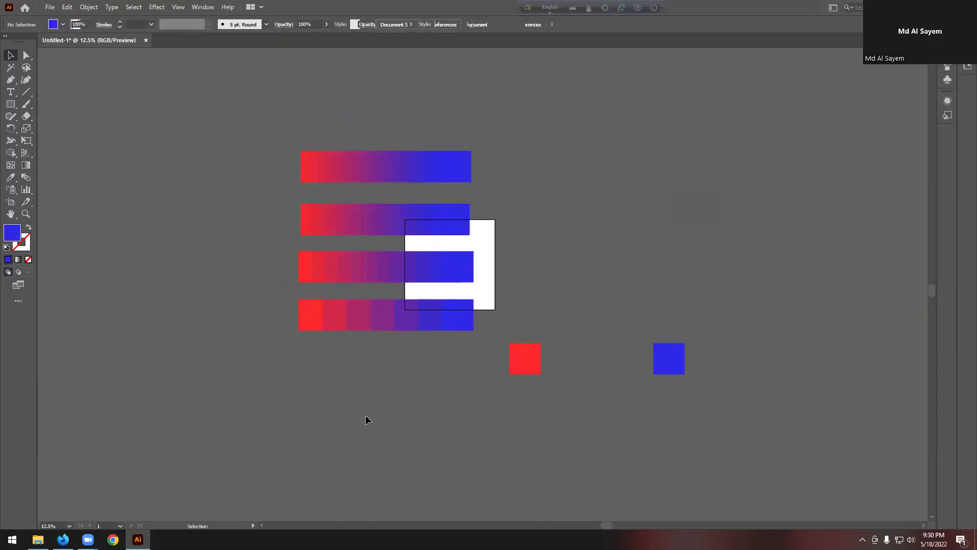
left_click_drag(366, 414, 285, 143)
left_click_drag(447, 275, 326, 275)
left_click(377, 215)
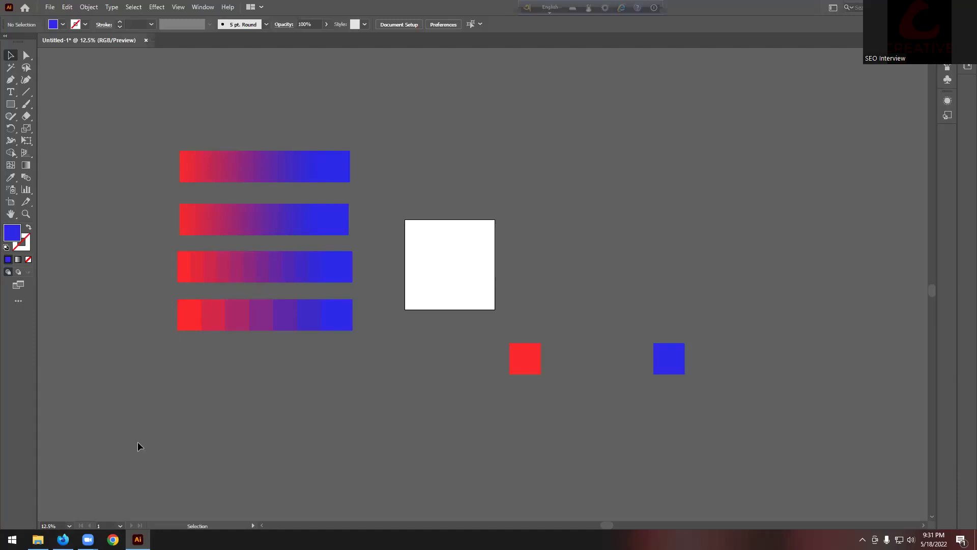
Delete the four red-to-blue blends beside the artboard
left_click_drag(339, 382, 332, 249)
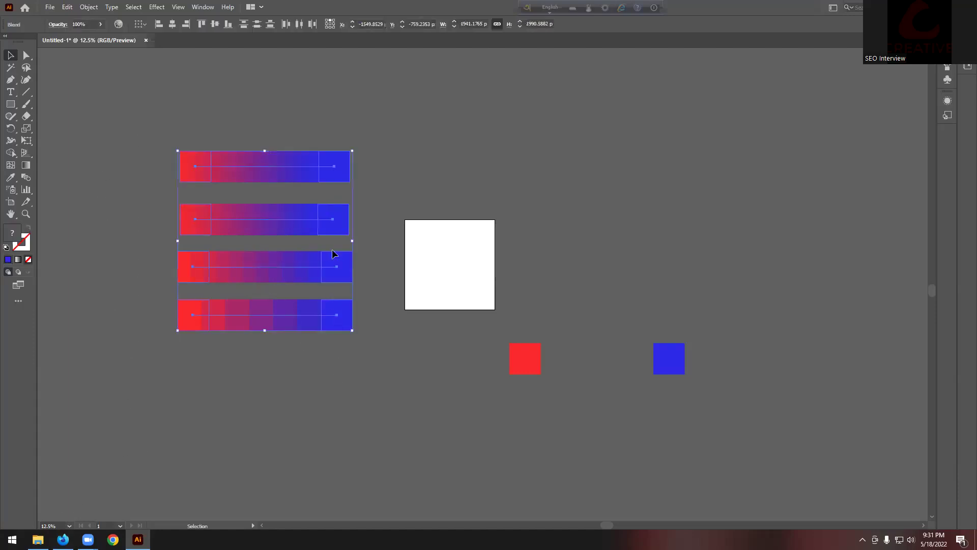
key("Delete")
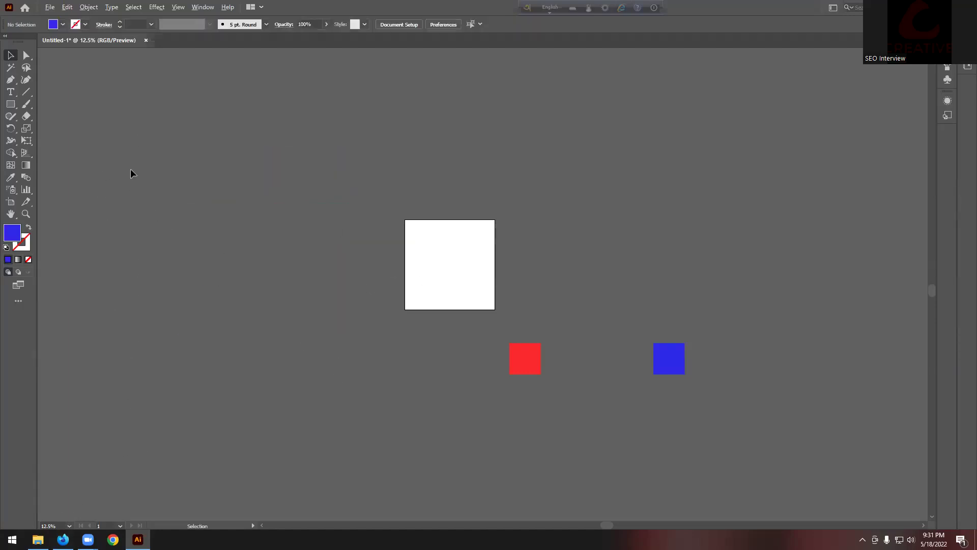
scroll(198, 169, "up", 1)
scroll(258, 230, "up", 3)
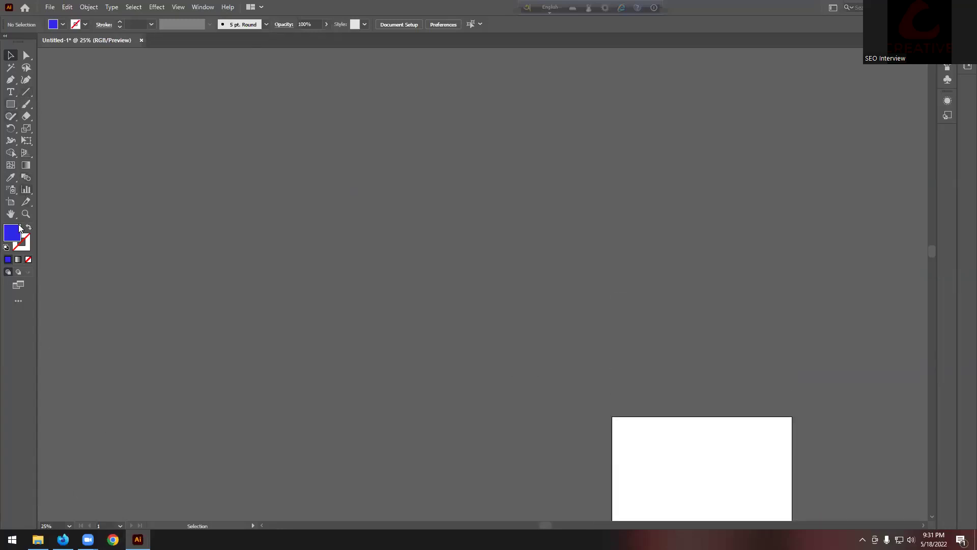
Switch to Firefox to check the blend topics in the course outline PDF, and return to Illustrator
left_click(63, 539)
left_click(496, 287)
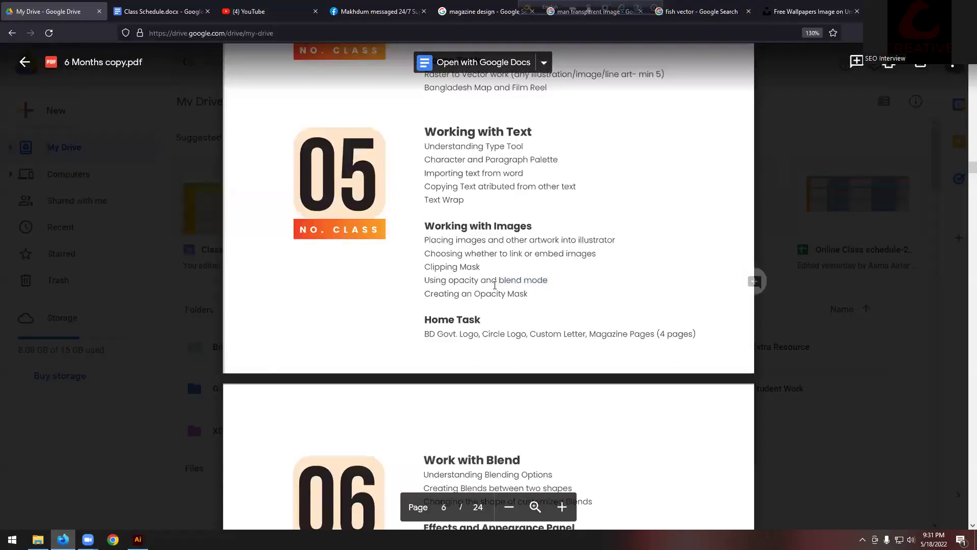
left_click(896, 11)
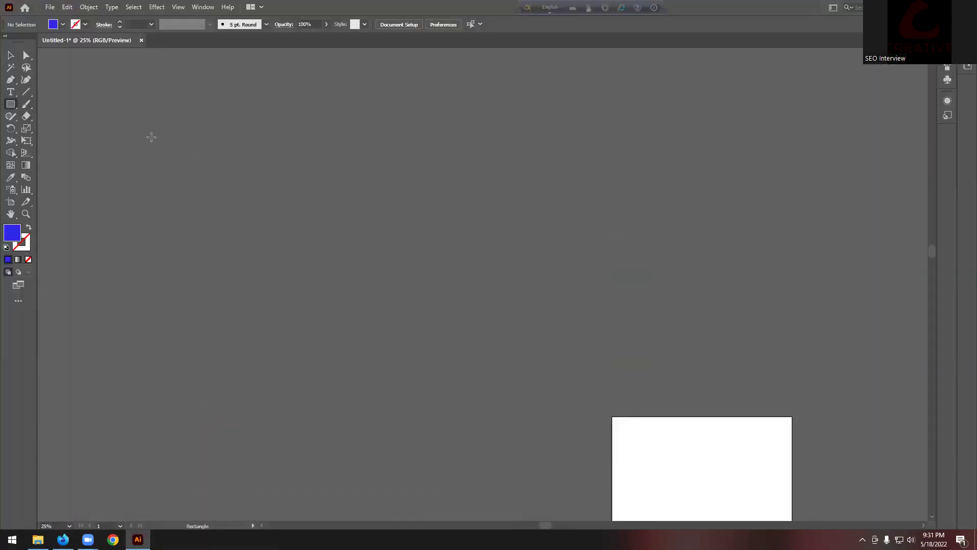
Draw a blue circle about 271 px wide on the empty canvas and duplicate it into an evenly spaced row of three
right_click(10, 104)
left_click(65, 129)
left_click_drag(142, 147, 306, 178)
left_click(11, 55)
key("ctrl+d")
left_click(340, 262)
Fill the middle circle with red and the rightmost circle with yellow
left_click(299, 170)
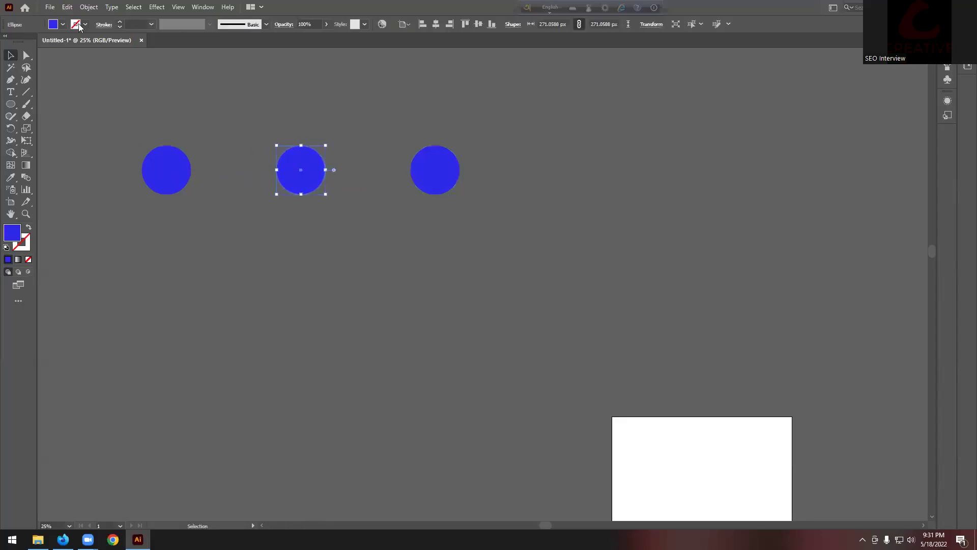
left_click(62, 24)
left_click(34, 43)
left_click(414, 173)
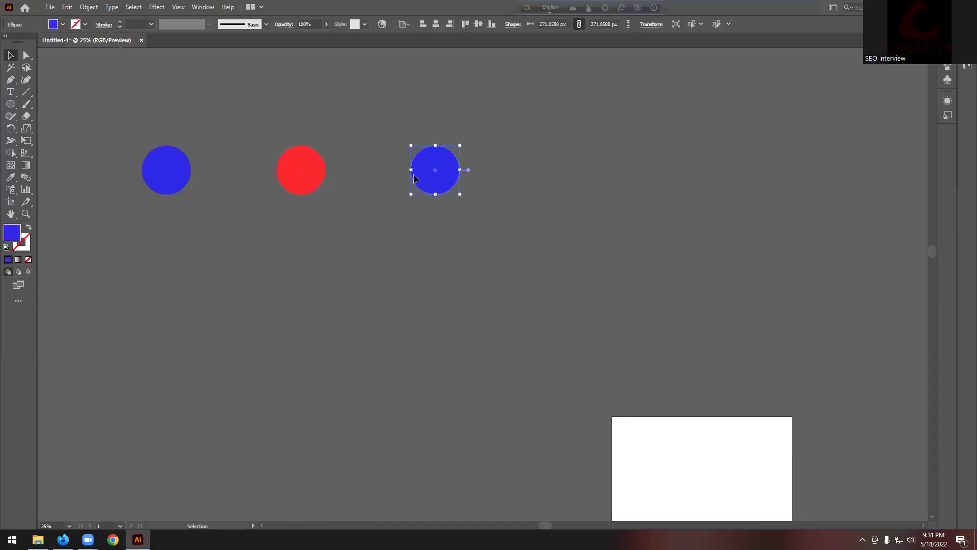
left_click(63, 25)
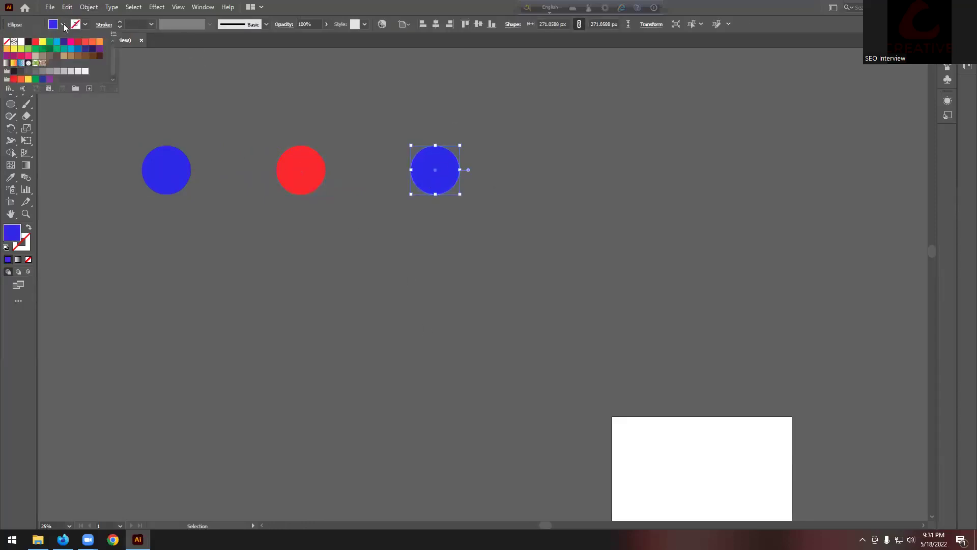
left_click(43, 42)
left_click(468, 102)
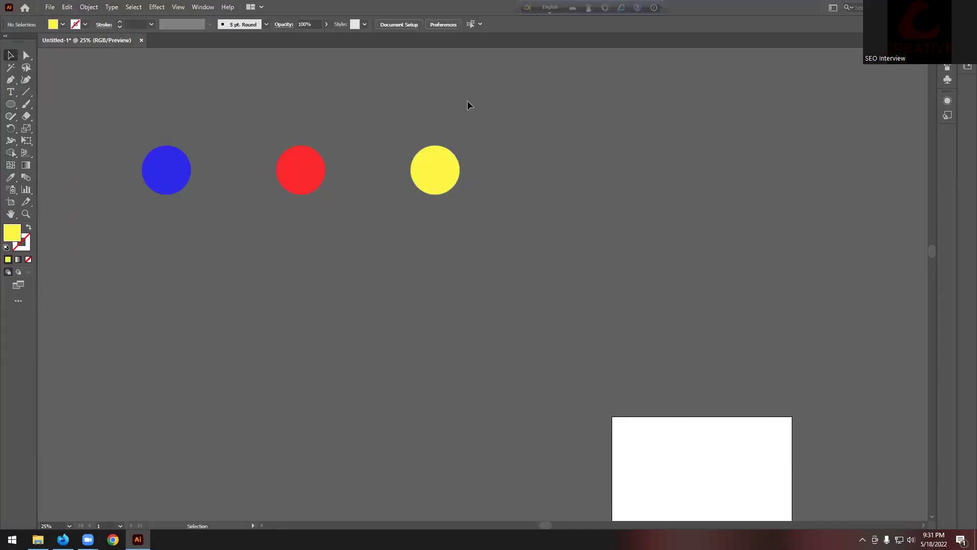
Select the blue, red and yellow circles and set their blend spacing to Smooth Color
key("ctrl+a")
left_click(89, 7)
mouse_move(161, 282)
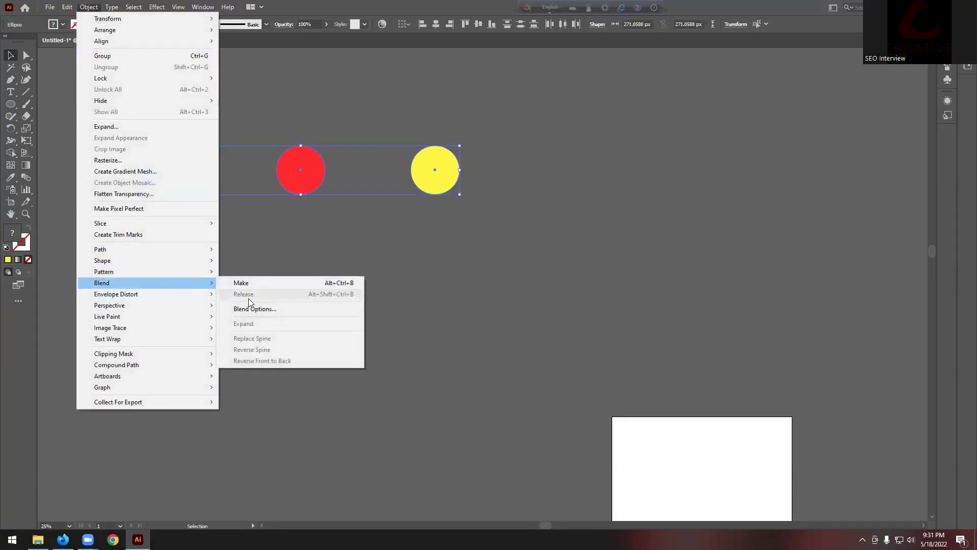
left_click(280, 305)
left_click(682, 167)
left_click(691, 178)
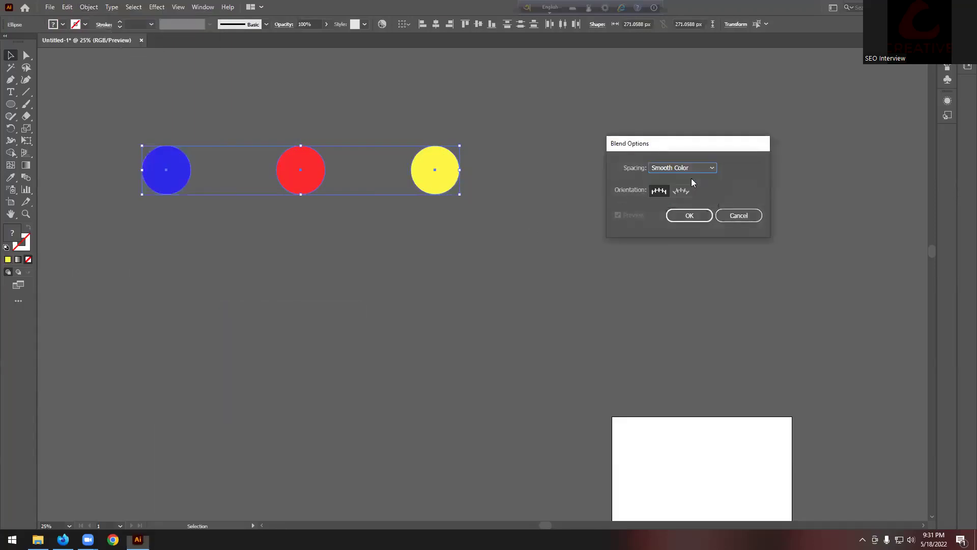
left_click(693, 215)
Make a blend across the three selected circles and deselect it
left_click(89, 7)
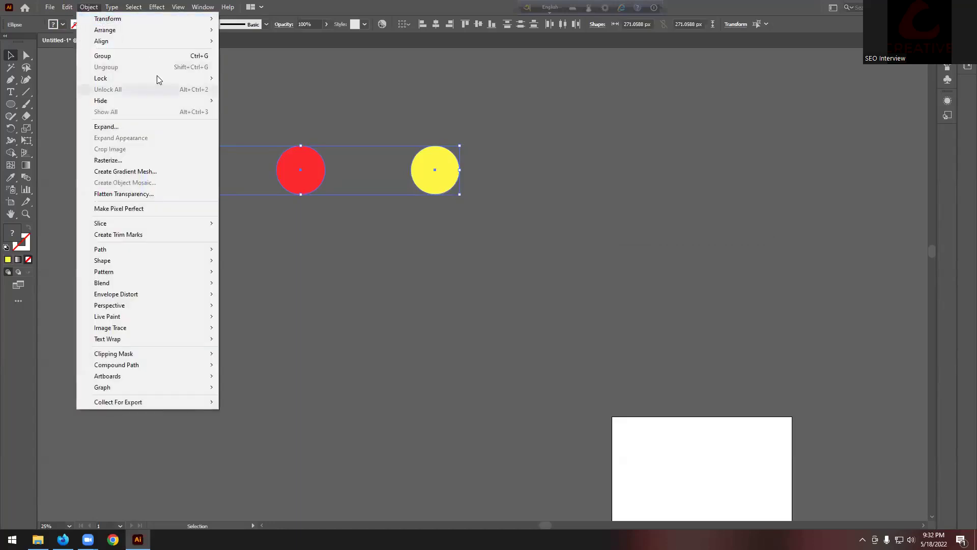
mouse_move(208, 283)
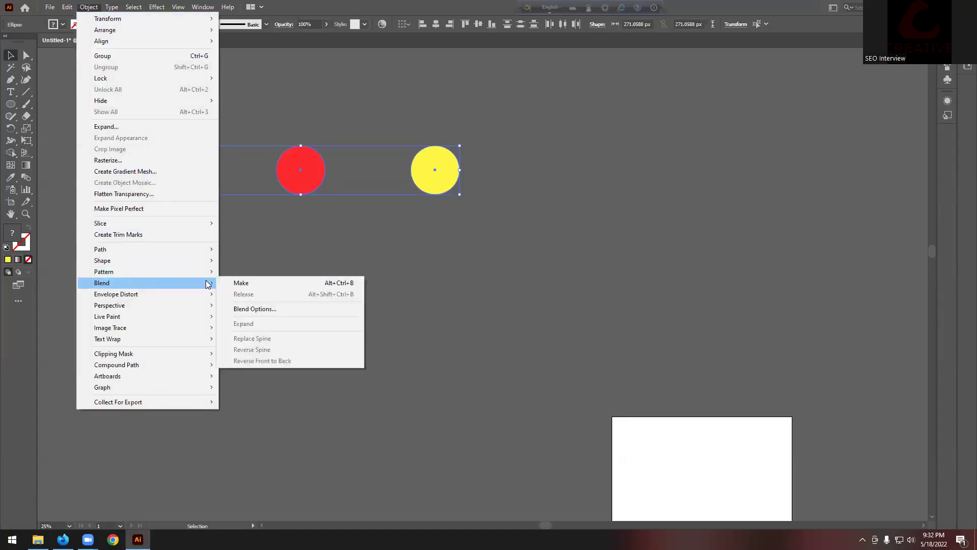
left_click(241, 283)
left_click(471, 234)
scroll(516, 212, "up", 1)
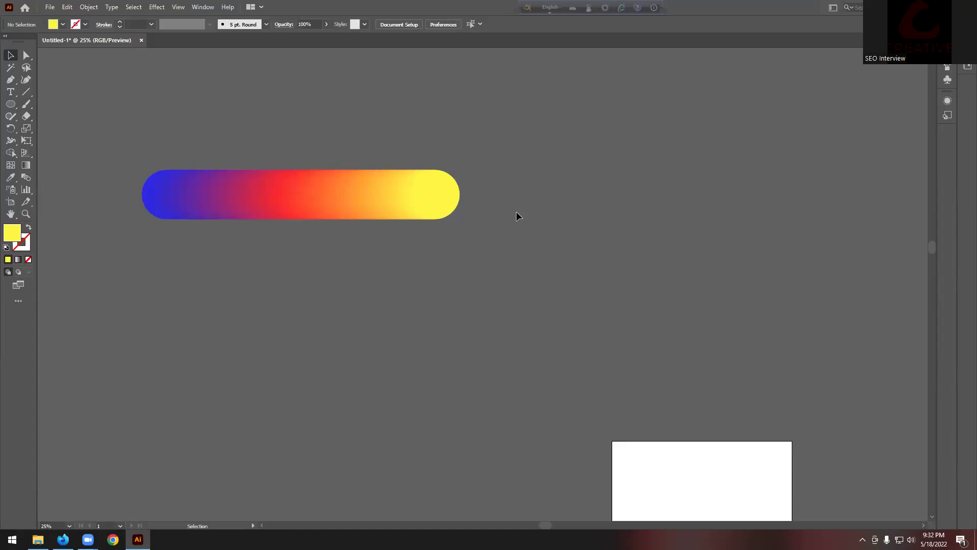
Rotate the three-colour blend 90° clockwise so that it stands vertically with its blue end up
left_click(349, 212)
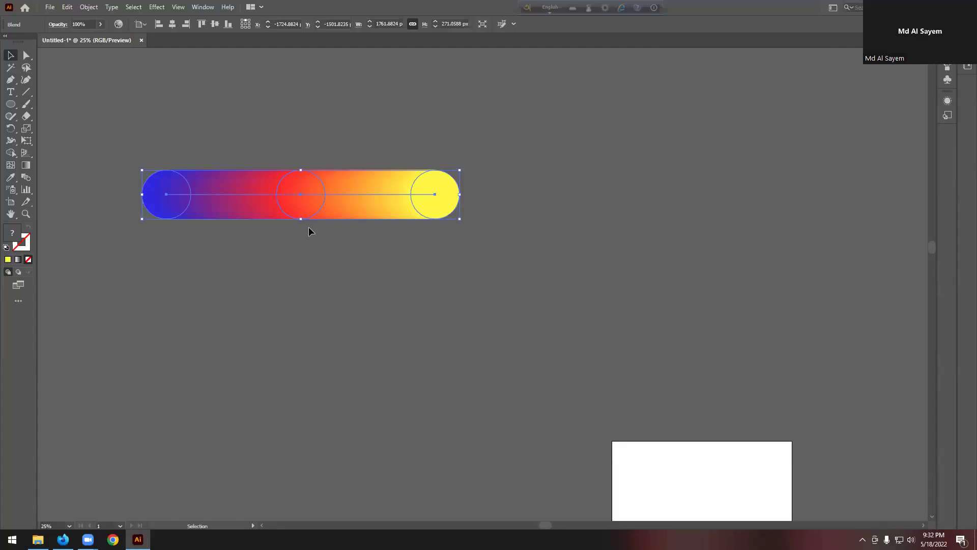
scroll(311, 220, "down", 2)
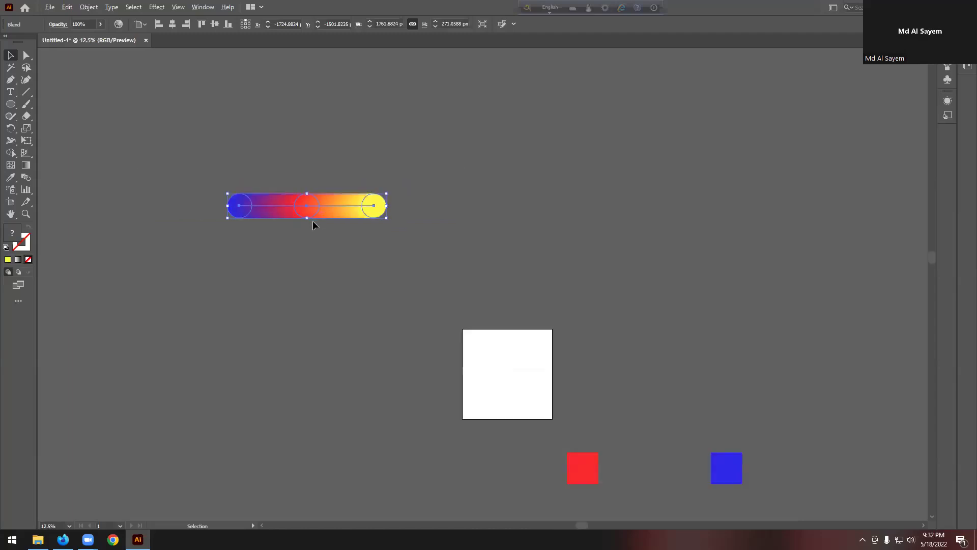
left_click_drag(392, 218, 295, 283)
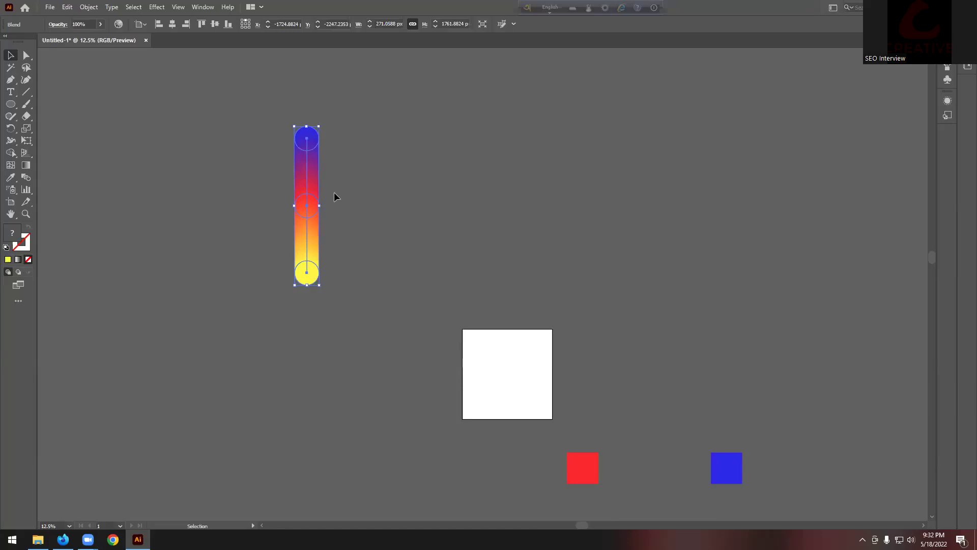
Delete the three-colour blend and the remaining red and blue squares to clear the document
key("Delete")
scroll(359, 197, "down", 3)
scroll(359, 202, "down", 1)
scroll(397, 242, "down", 4)
scroll(445, 253, "up", 2)
scroll(534, 292, "up", 3)
key("ctrl+a")
key("Delete")
scroll(795, 345, "up", 4)
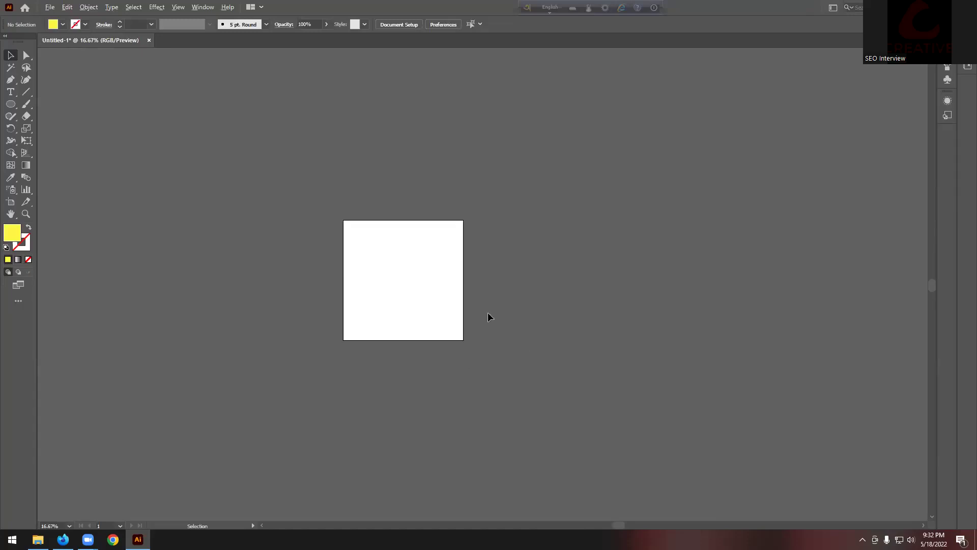
scroll(392, 183, "up", 4)
scroll(402, 189, "up", 4)
scroll(406, 189, "down", 2)
scroll(392, 184, "up", 3)
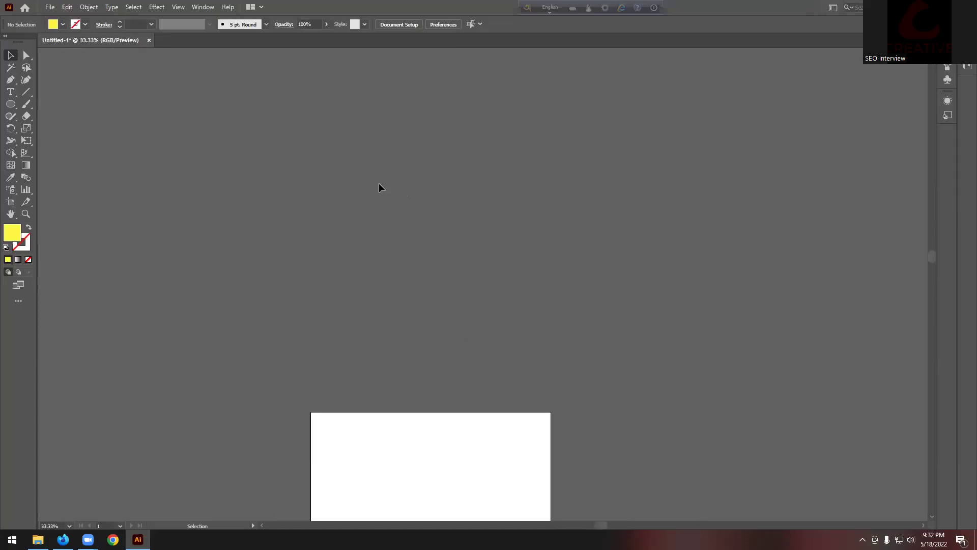
Draw a circle about 182 px across above the artboard, toward the left, and fill it red
left_click(10, 104)
left_click_drag(127, 107, 171, 150)
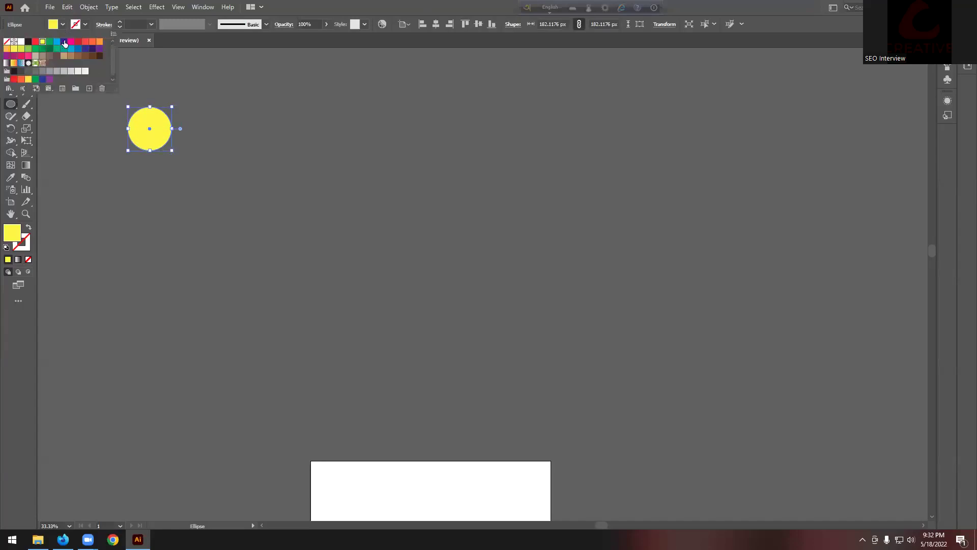
left_click(35, 42)
Copy the red circle horizontally about 692 px to the right and repeat the copy to form a row of three
key("v")
left_click_drag(151, 146, 317, 142)
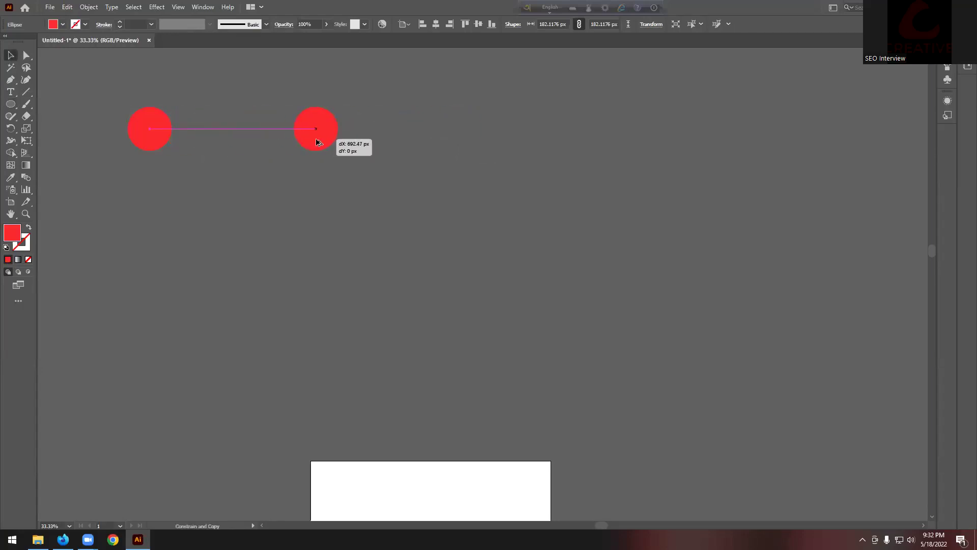
key("ctrl+d")
Fill the middle circle yellow and the rightmost circle dark blue
left_click(303, 117)
left_click(54, 25)
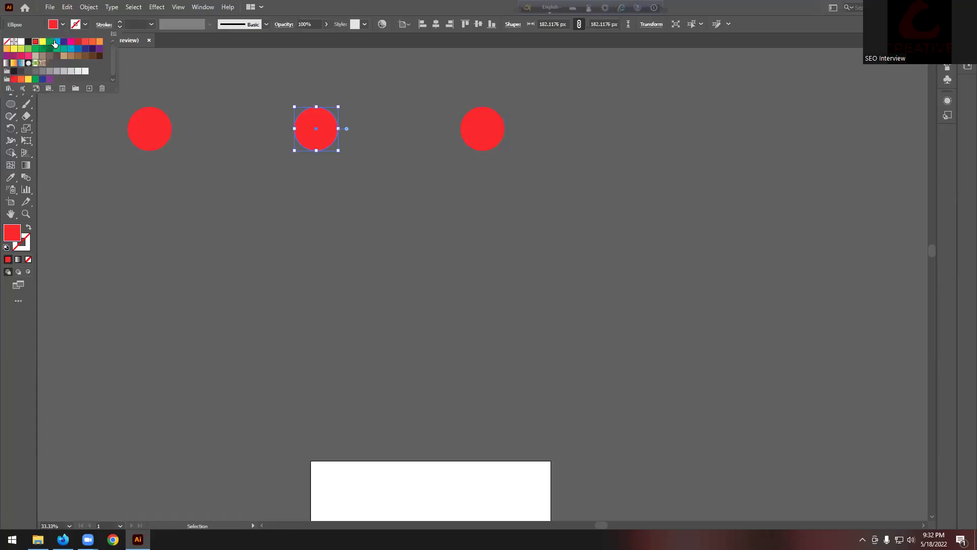
left_click(64, 41)
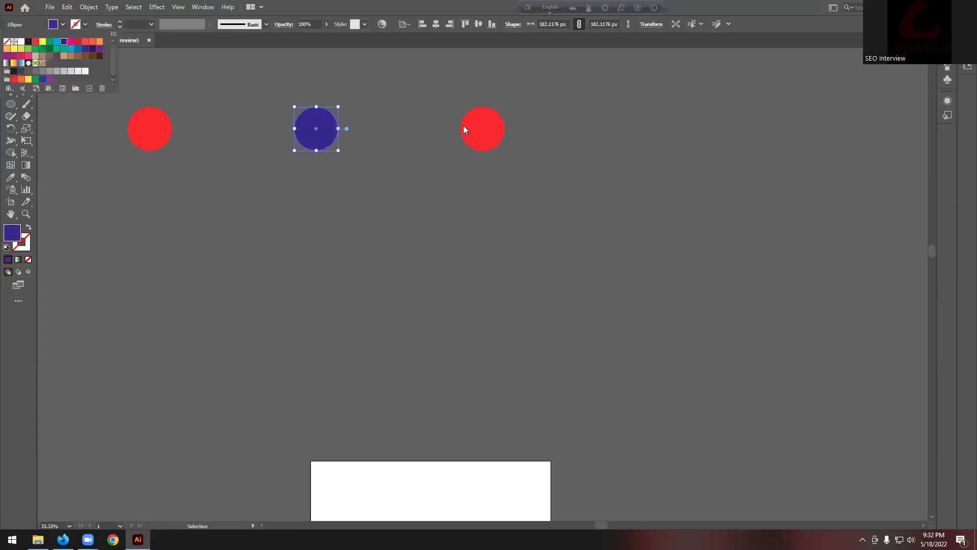
left_click(42, 41)
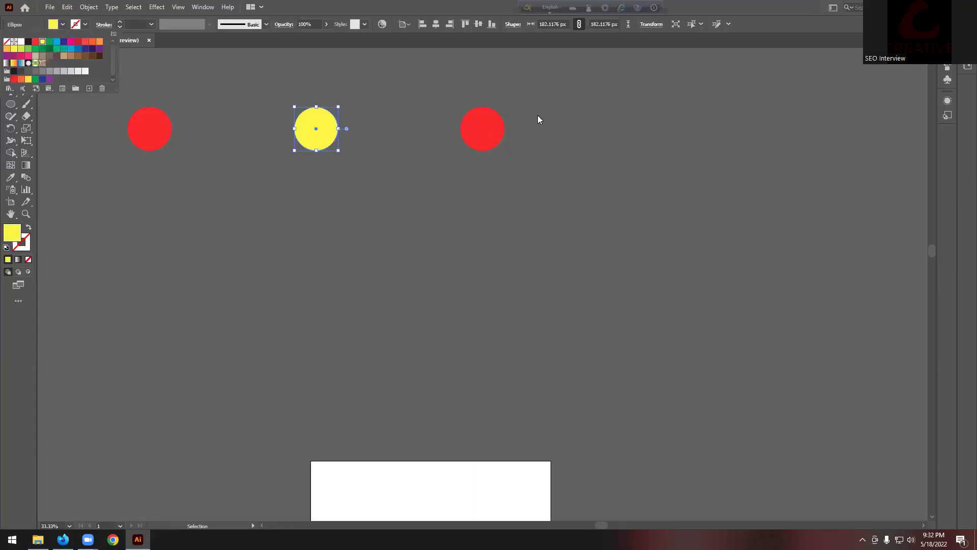
left_click(493, 130)
left_click(62, 24)
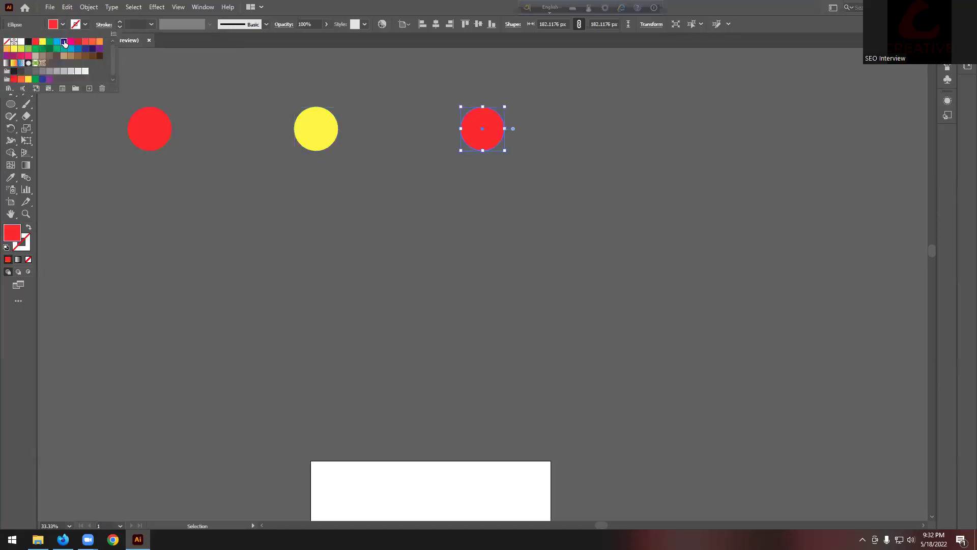
left_click(64, 42)
Select the red, yellow and blue circles and set their blend spacing to Smooth Color
left_click_drag(108, 94, 548, 168)
left_click(88, 7)
mouse_move(128, 282)
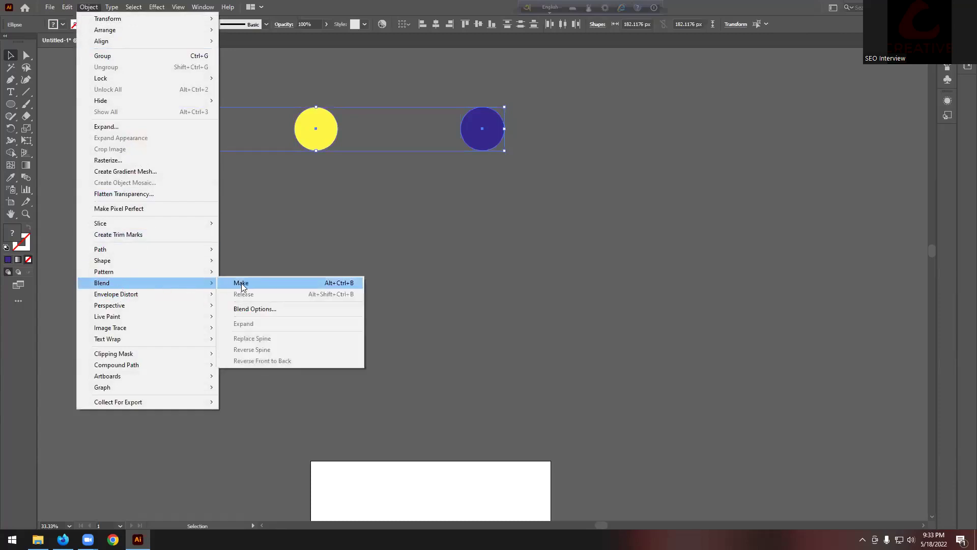
left_click(247, 309)
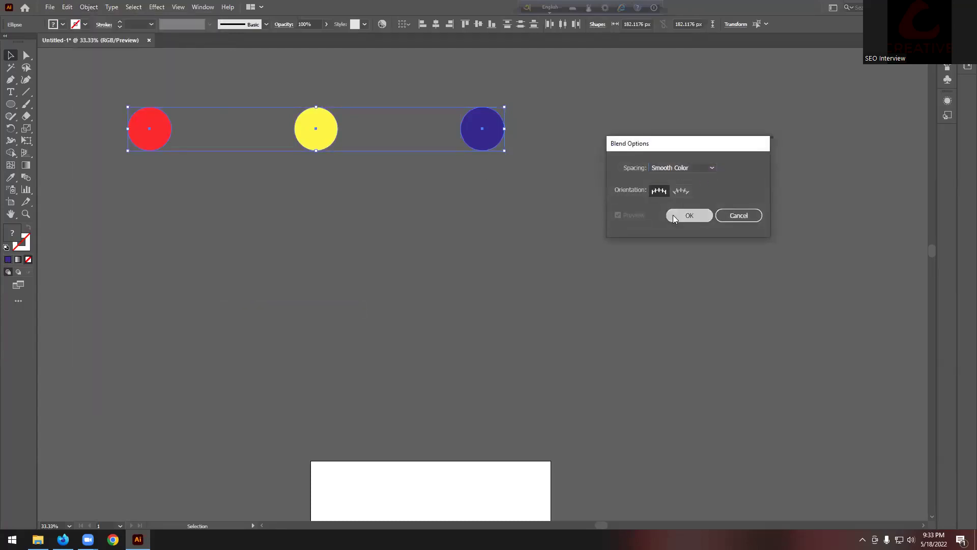
left_click(689, 215)
Make a blend across the three selected circles and deselect it
left_click(89, 7)
mouse_move(169, 283)
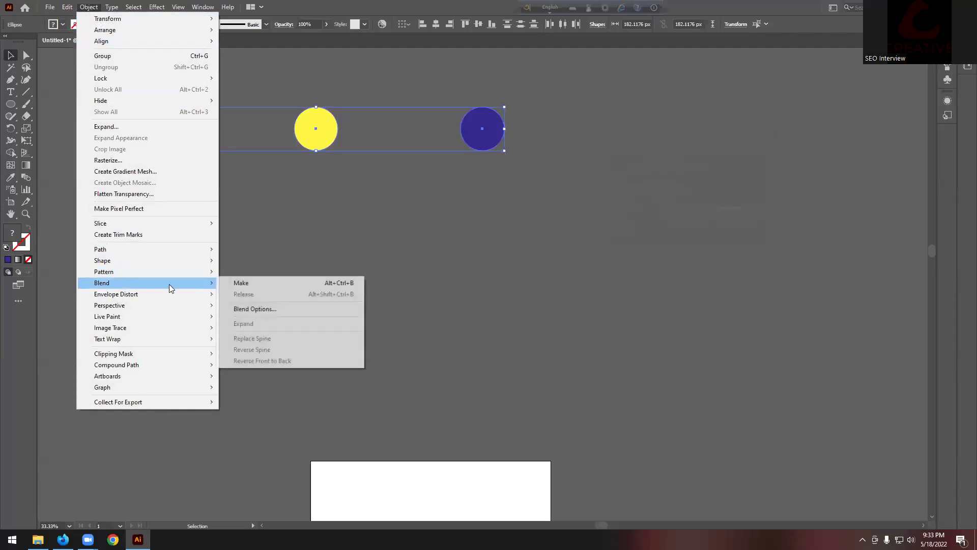
left_click(272, 283)
left_click(363, 193)
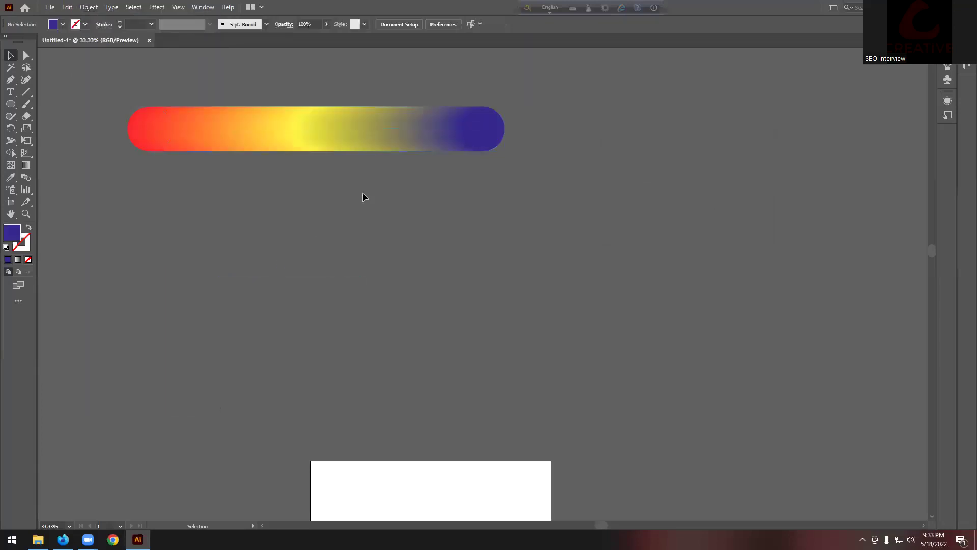
Move the three-colour blend straight up to free space between it and the artboard, and deselect it
scroll(362, 192, "down", 1)
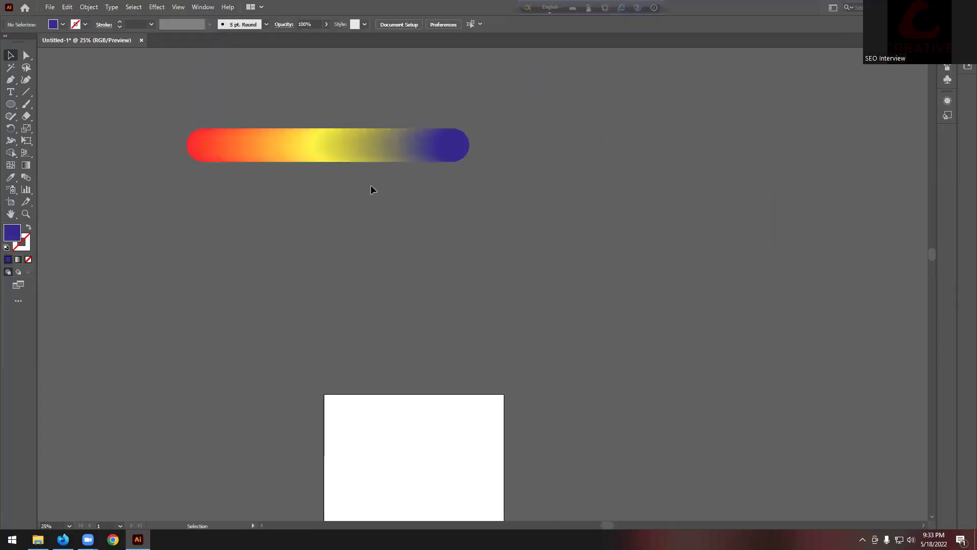
left_click(445, 130)
left_click(316, 210)
left_click_drag(342, 147, 345, 68)
left_click(330, 161)
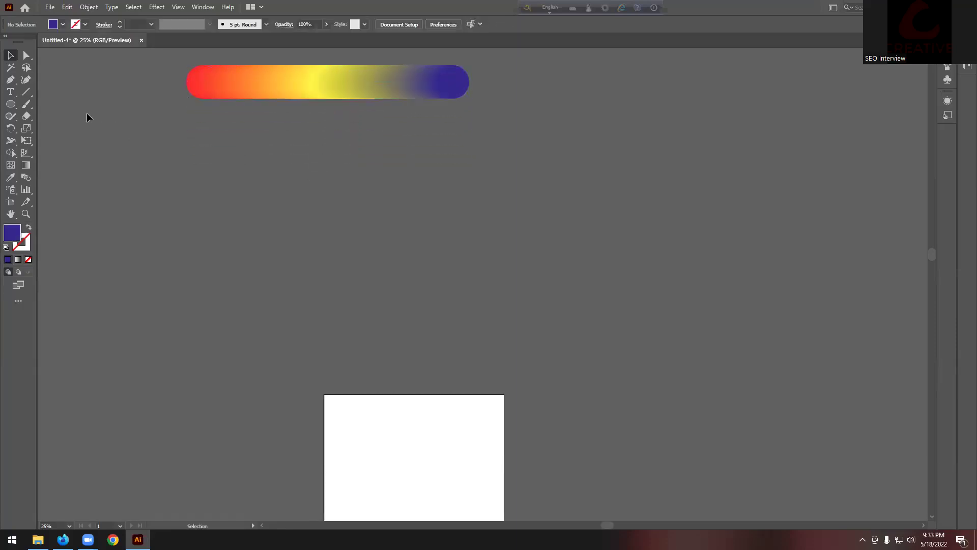
Draw a circle about 1375 px across below the blend with no fill and a dark blue 10 pt stroke
left_click_drag(10, 104, 56, 127)
left_click_drag(312, 179, 560, 426)
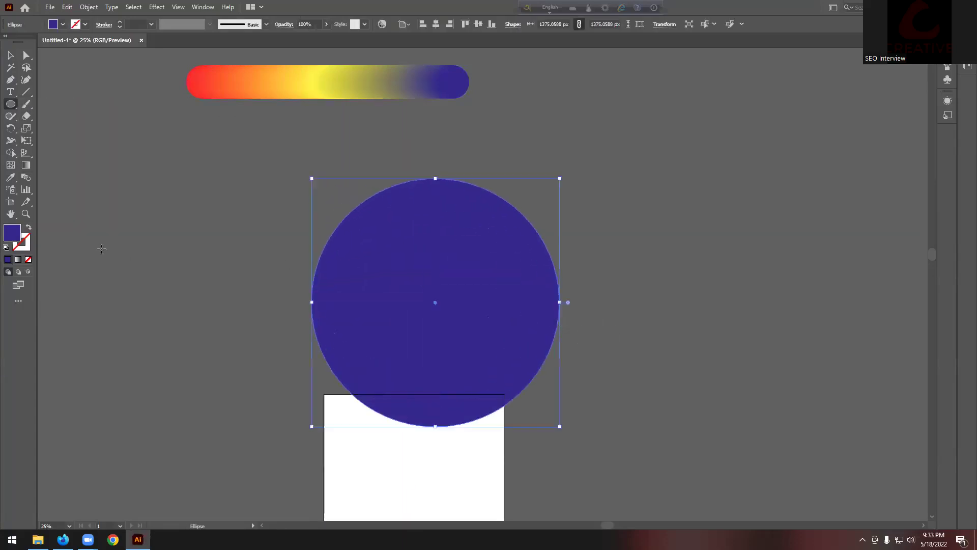
left_click(28, 227)
left_click(120, 23)
left_click(119, 22)
left_click(537, 277)
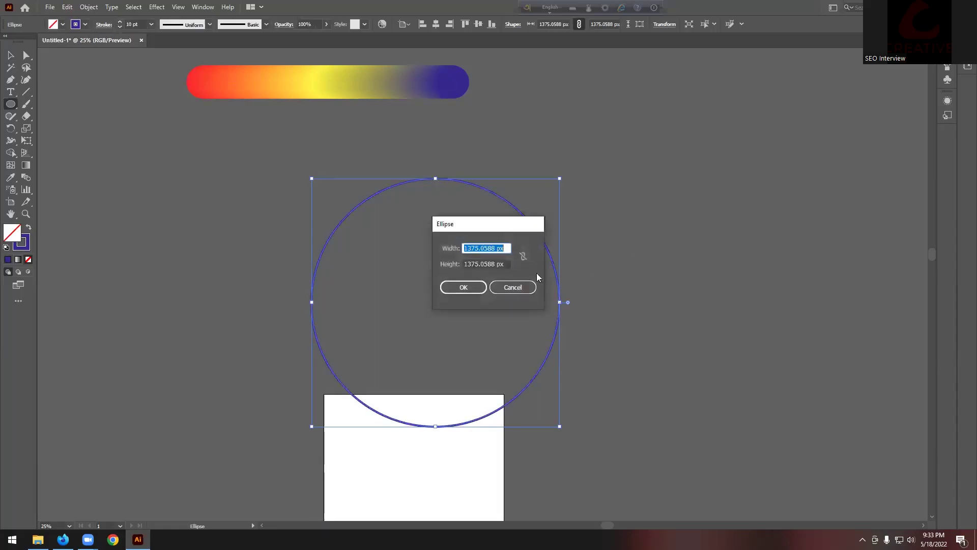
left_click(511, 287)
Move the outlined circle up closer to the blend and shift the blend right so that it sits above the circle
key("v")
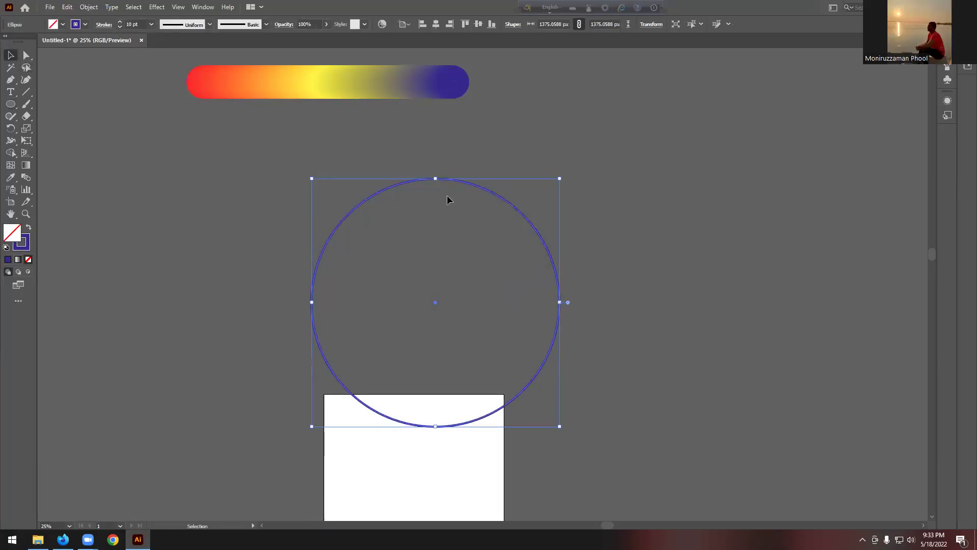
left_click_drag(475, 190, 469, 140)
left_click(562, 147)
left_click_drag(384, 81, 473, 87)
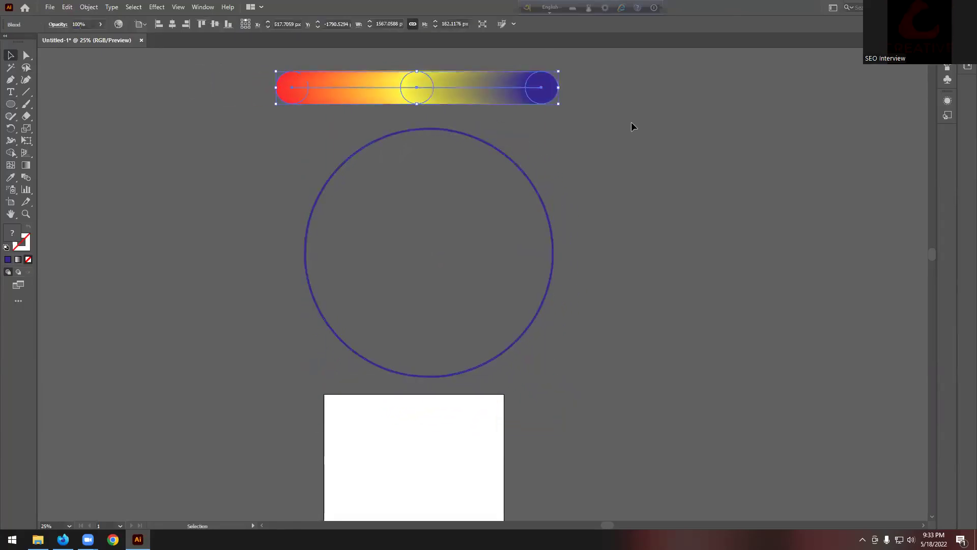
left_click(473, 252)
left_click(595, 96)
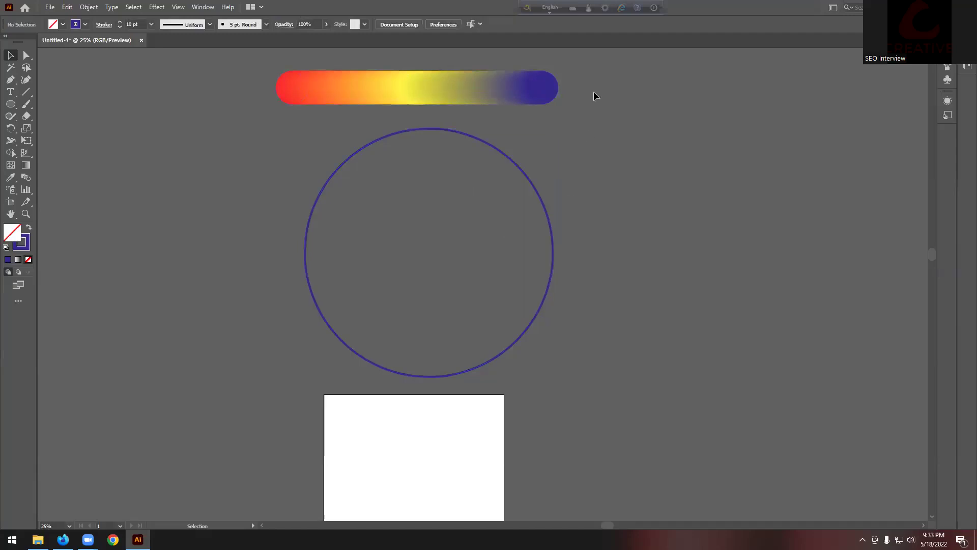
Select the blend and the outlined circle, replace the blend's spine with the circle, and deselect the result
key("ctrl+a")
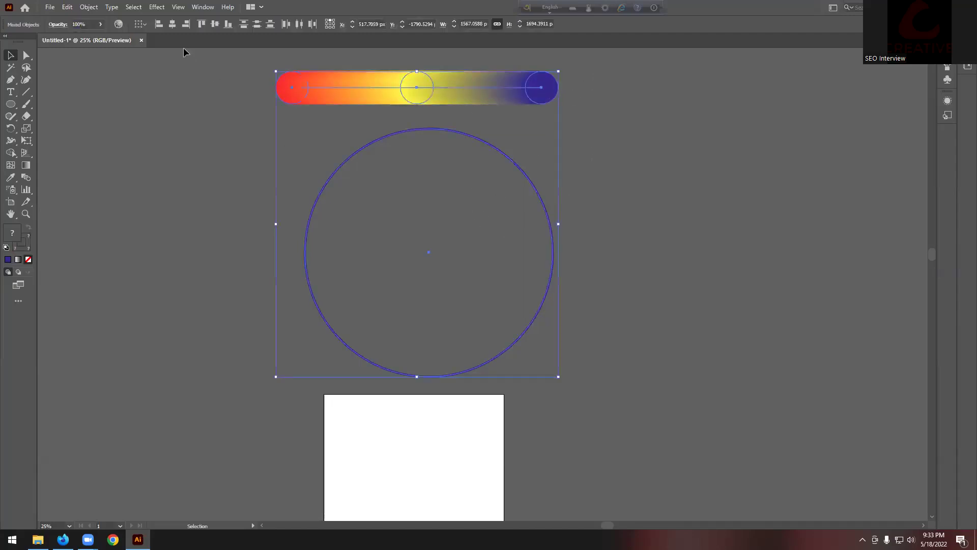
left_click(89, 7)
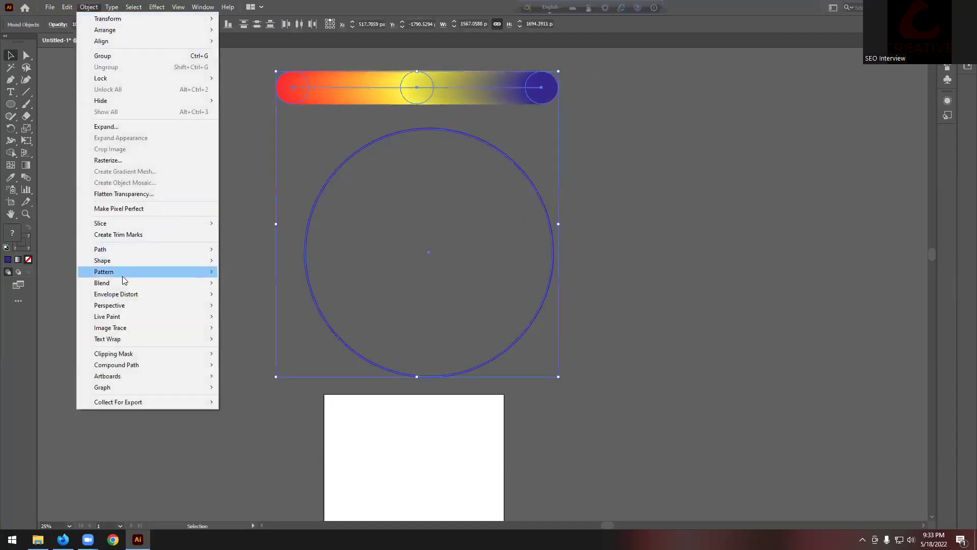
mouse_move(123, 283)
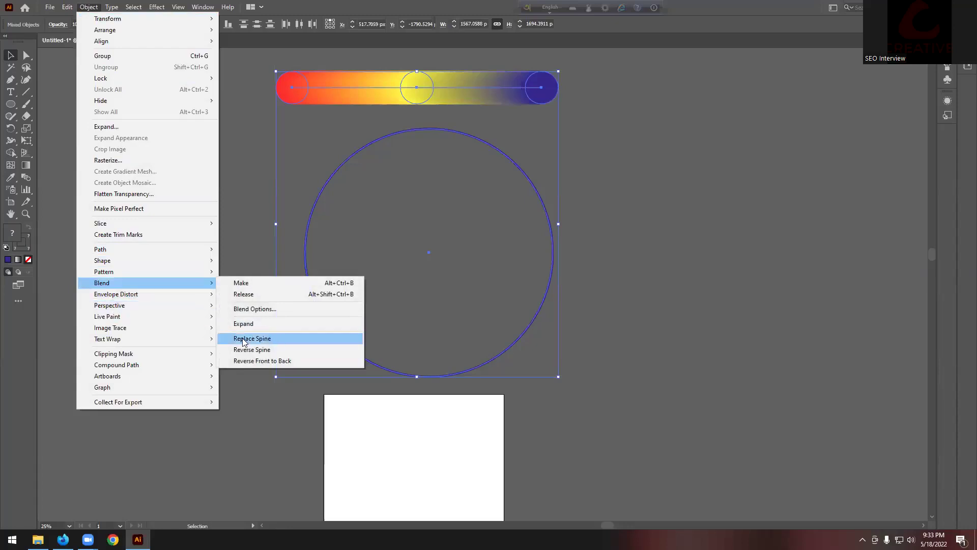
left_click(273, 339)
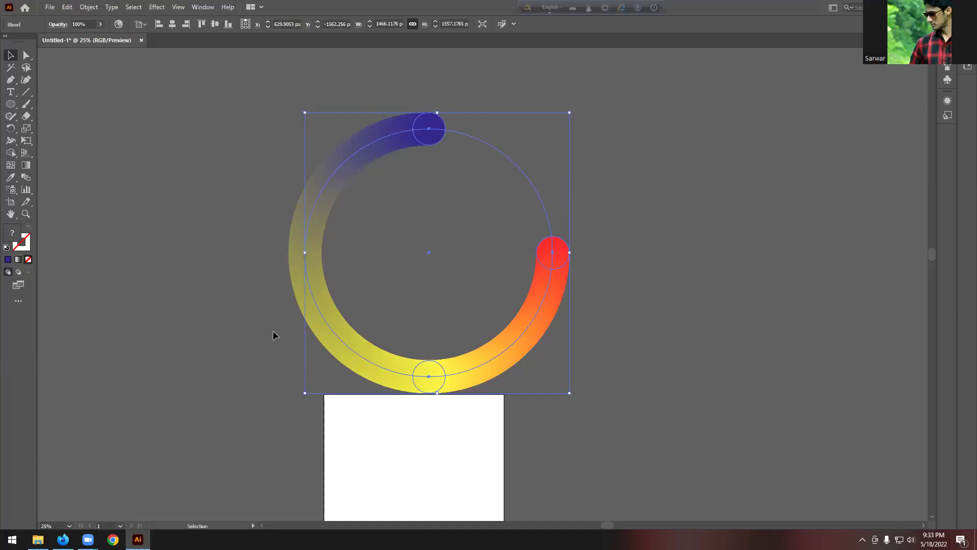
left_click(473, 115)
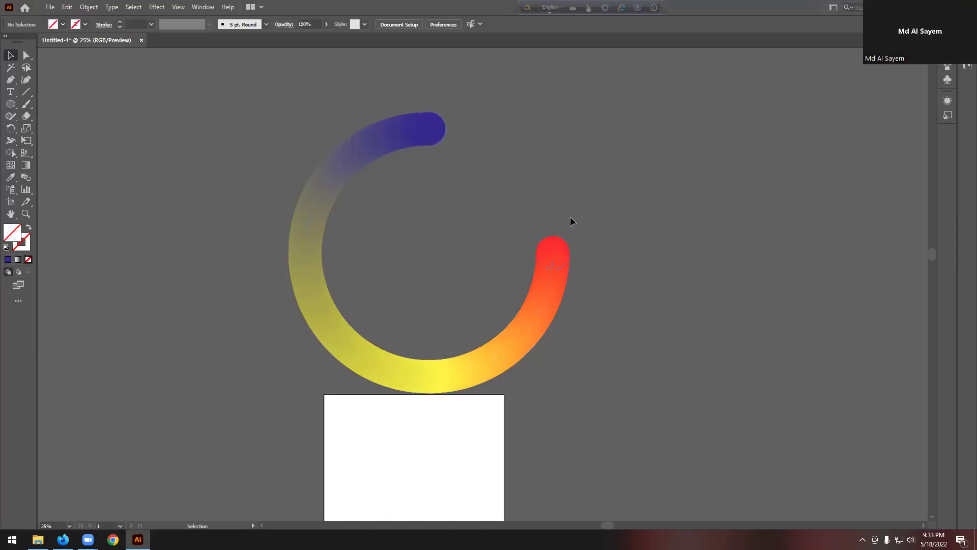
Cut the circular blend's spine at its top anchor point under the blue end so the colours run around the full ring
left_click(410, 127)
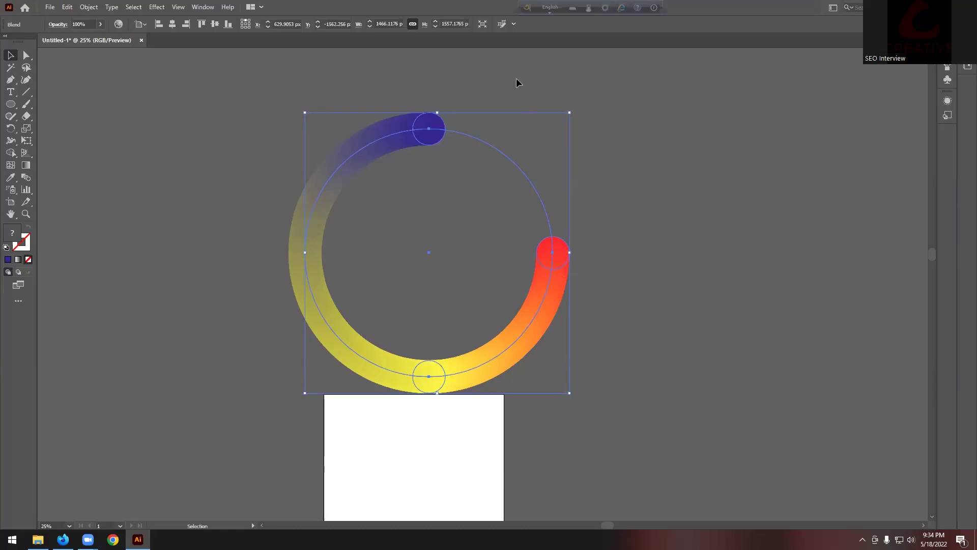
left_click(27, 56)
key("v")
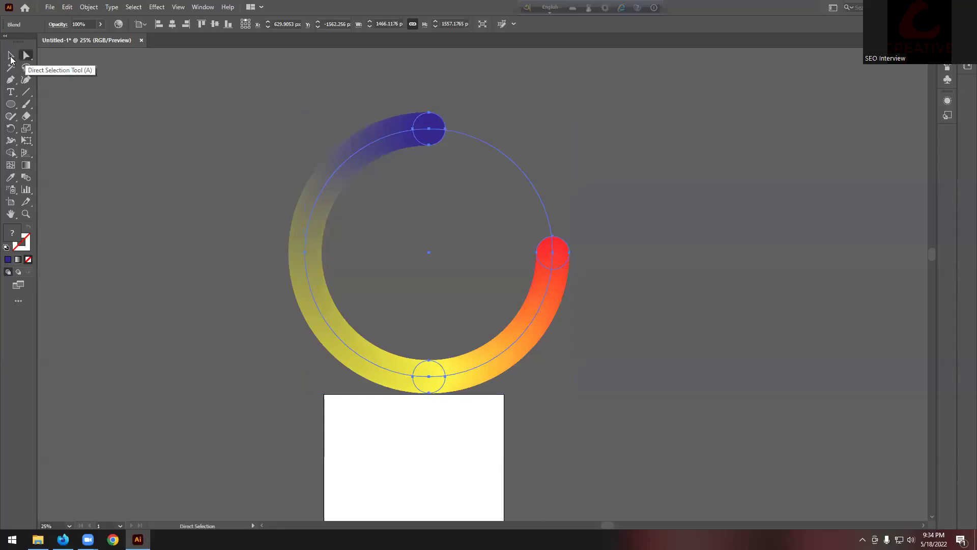
key("ctrl+shift+a")
left_click(430, 134)
left_click(26, 55)
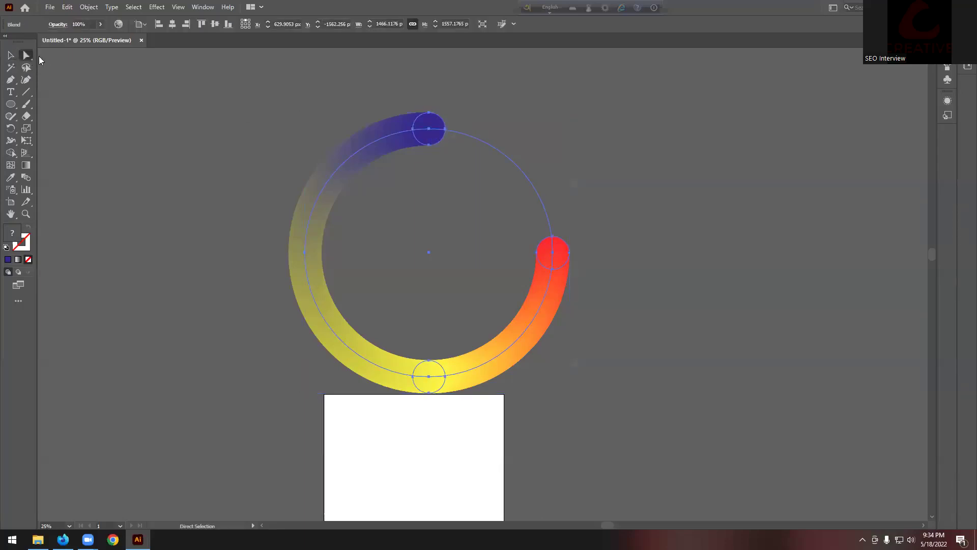
left_click(430, 132)
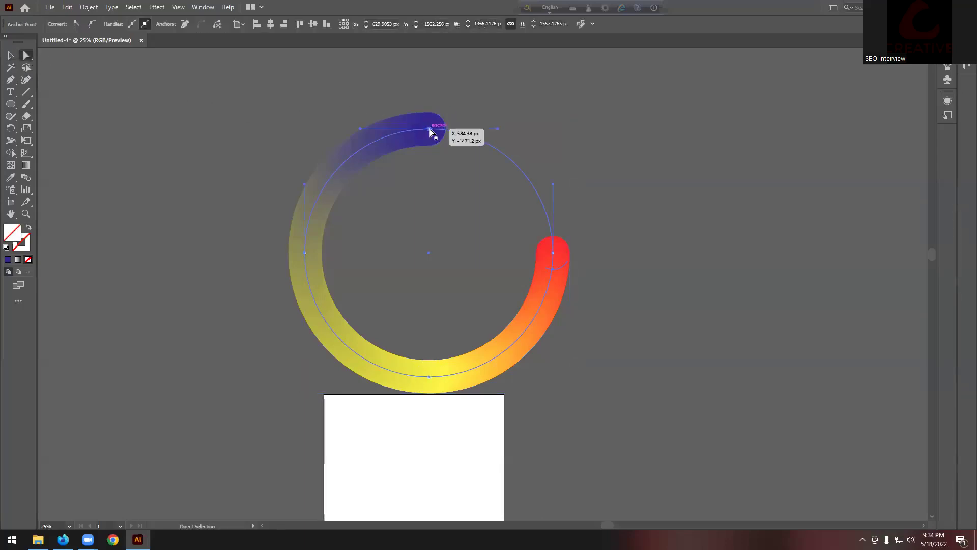
left_click(217, 25)
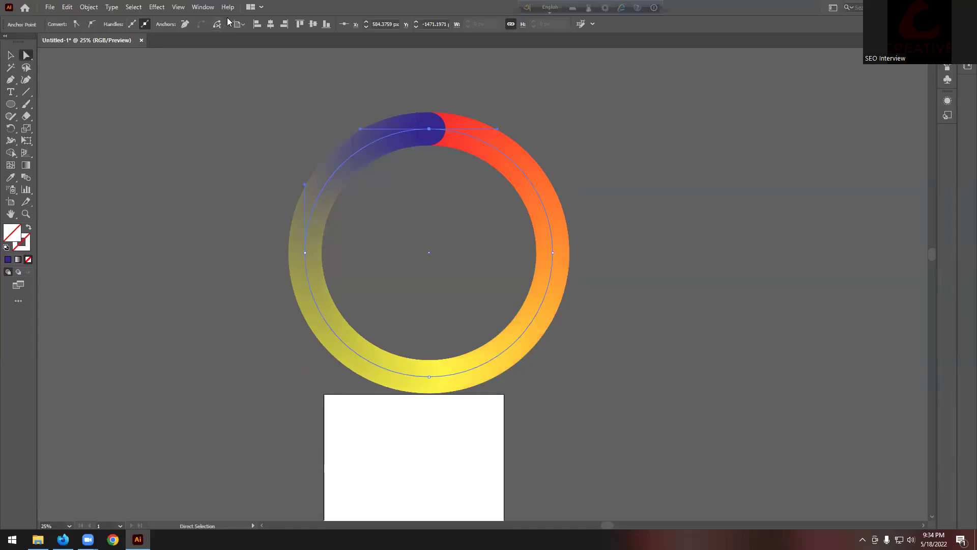
Undo the cut at the spine's top anchor point and deselect the blend
key("Delete")
key("v")
left_click(114, 94)
Cut the circular blend's spine at its right anchor point under the red end to fill the ring, and deselect it
left_click(356, 143)
left_click(29, 57)
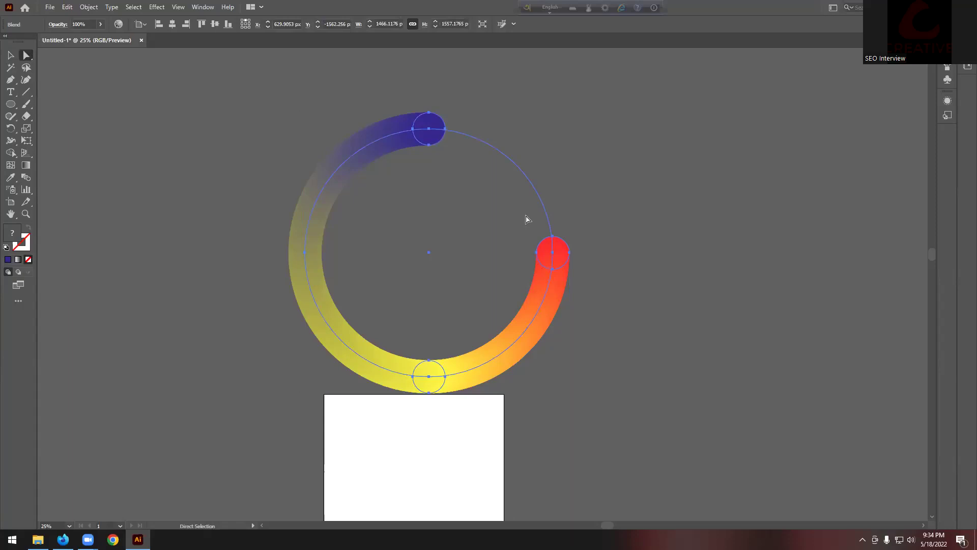
left_click(554, 253)
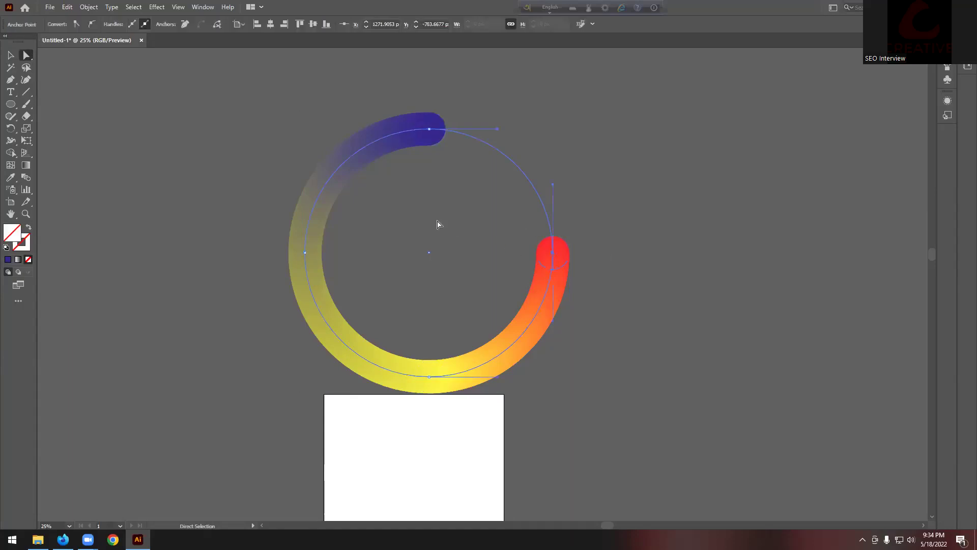
left_click(220, 26)
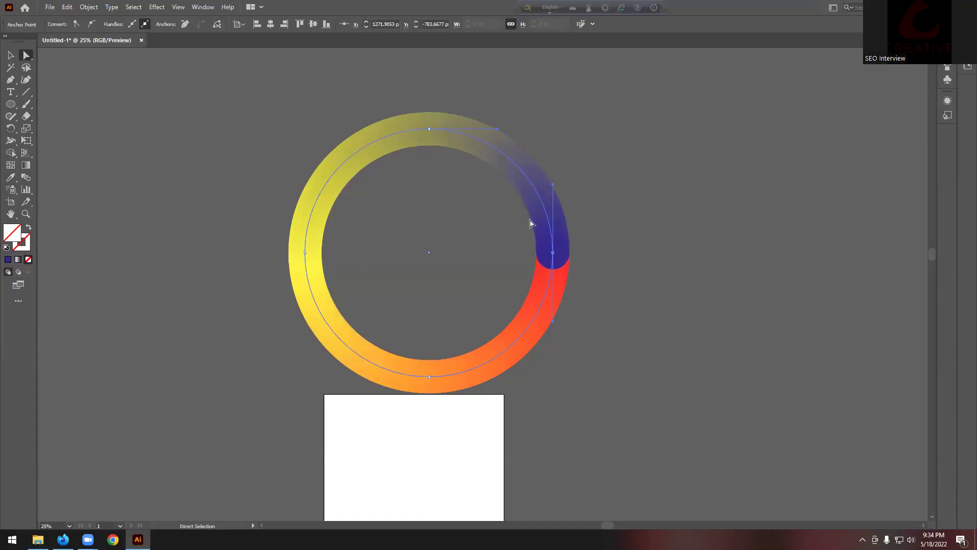
left_click(11, 55)
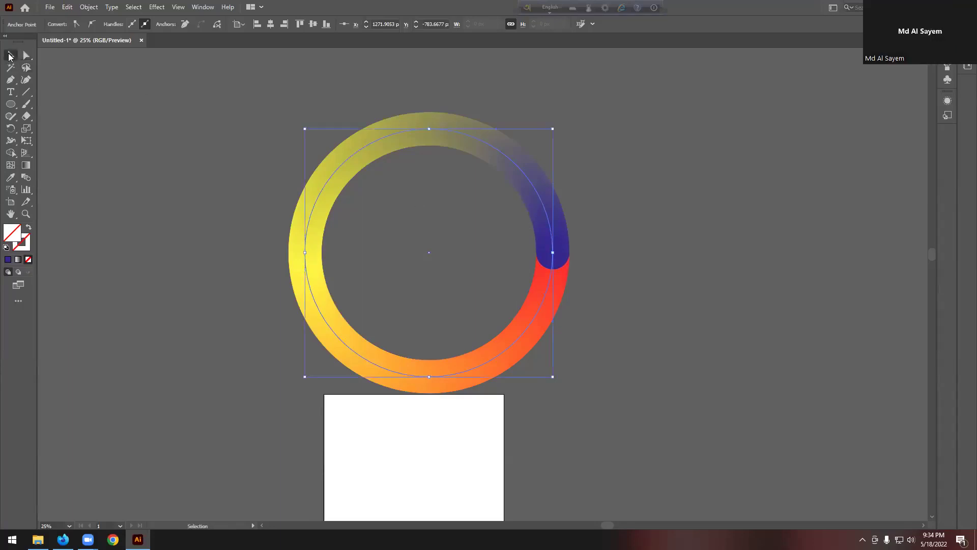
left_click(615, 130)
scroll(616, 130, "down", 2)
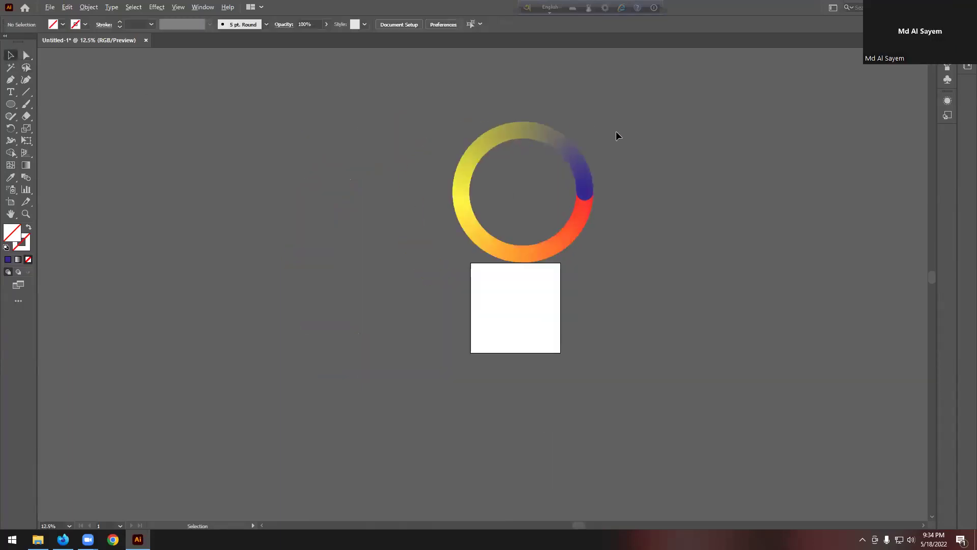
scroll(580, 201, "down", 1)
scroll(529, 188, "up", 2)
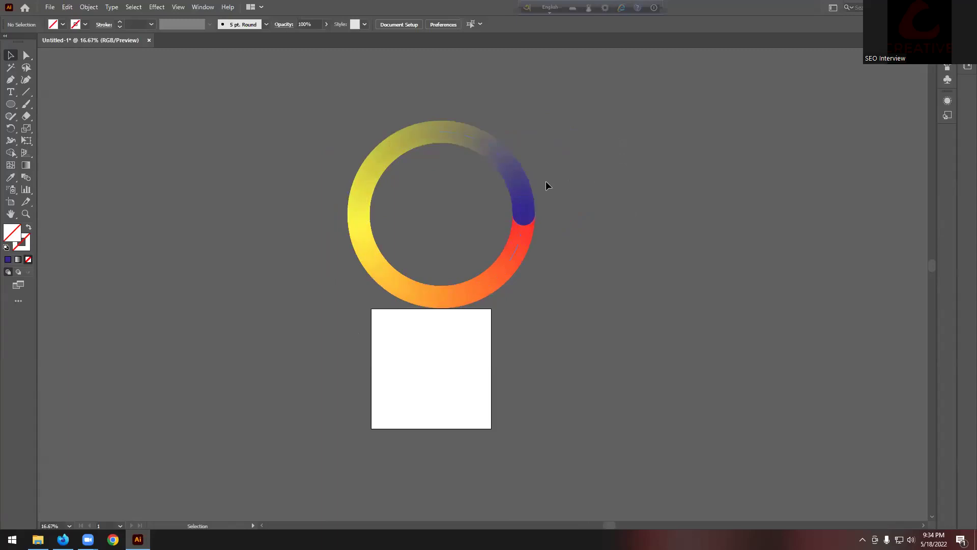
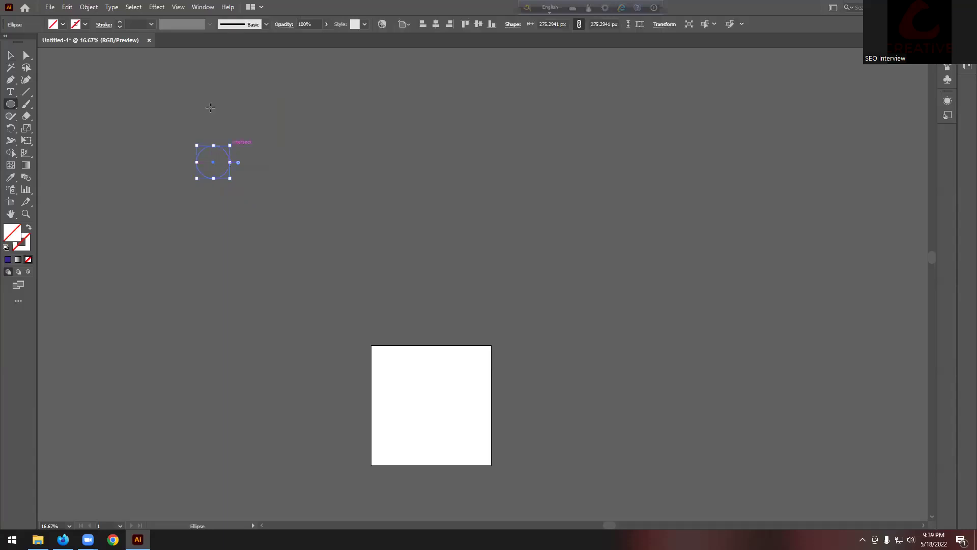
Fill the selected circle with the yellow-to-red gradient swatch and deselect it
left_click(13, 57)
left_click(62, 24)
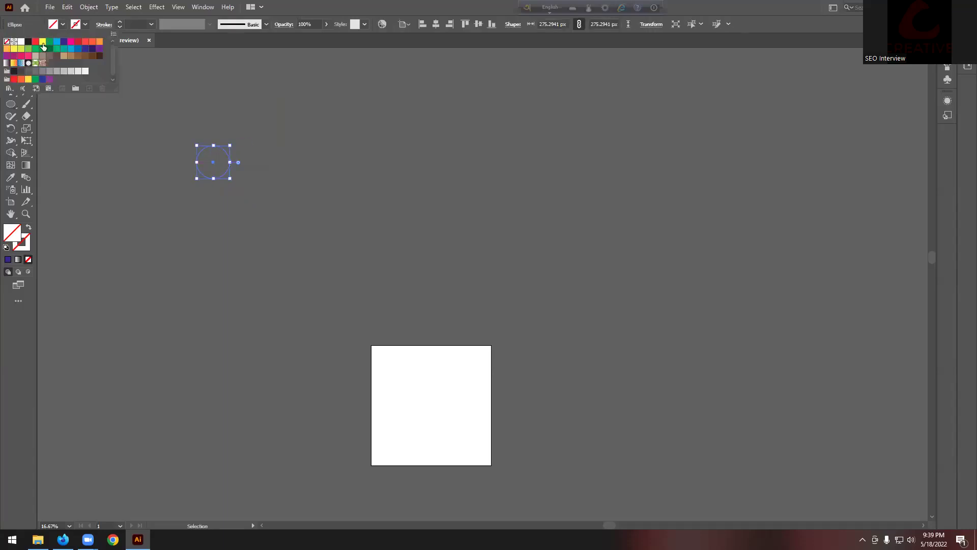
left_click(14, 63)
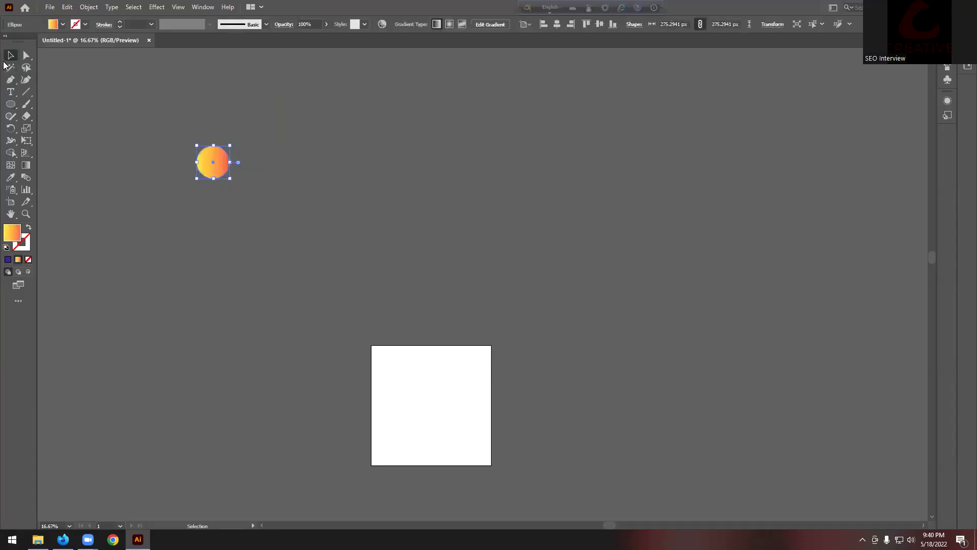
left_click(96, 99)
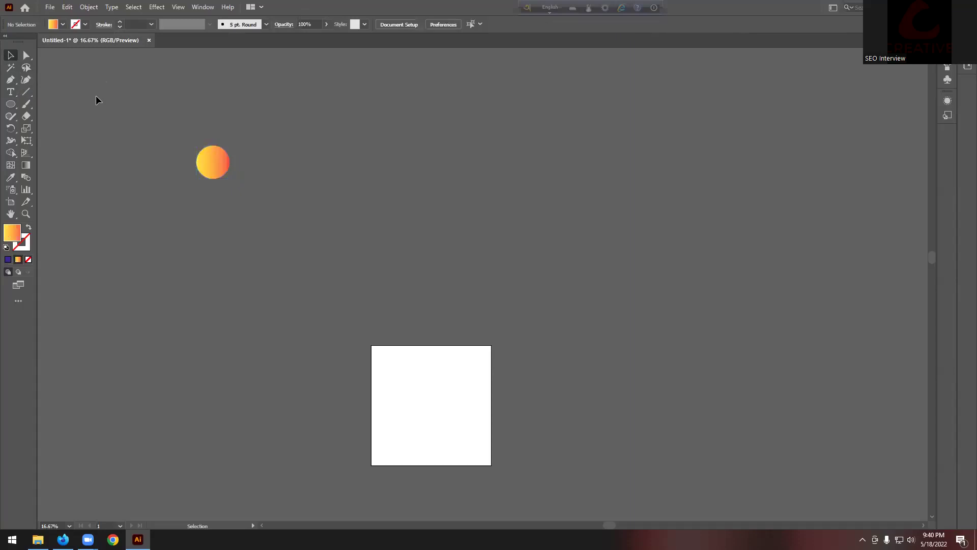
Copy the gradient circle, reduced to about 106 px, far to its right and enlarge the copy to about 265 px
left_click(220, 163)
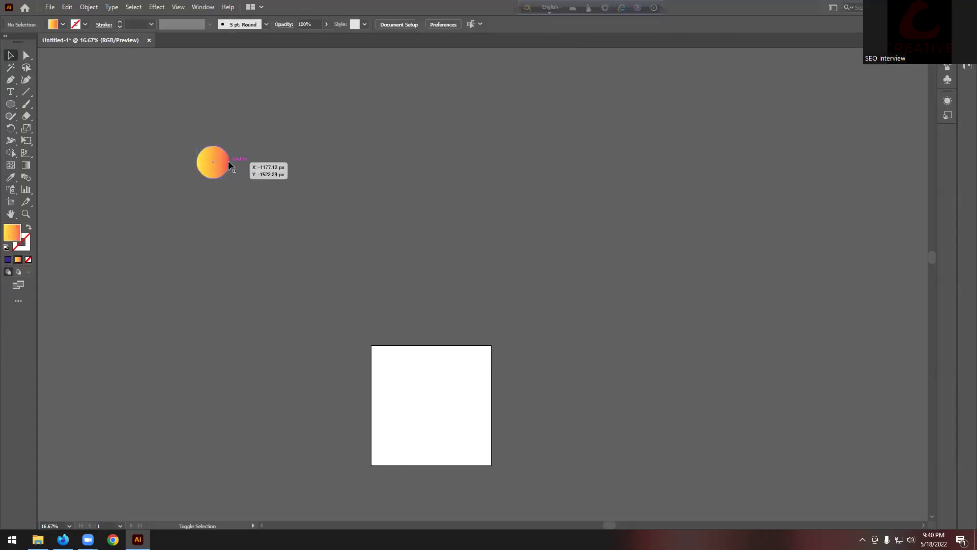
left_click_drag(230, 179, 791, 187)
scroll(208, 160, "up", 4)
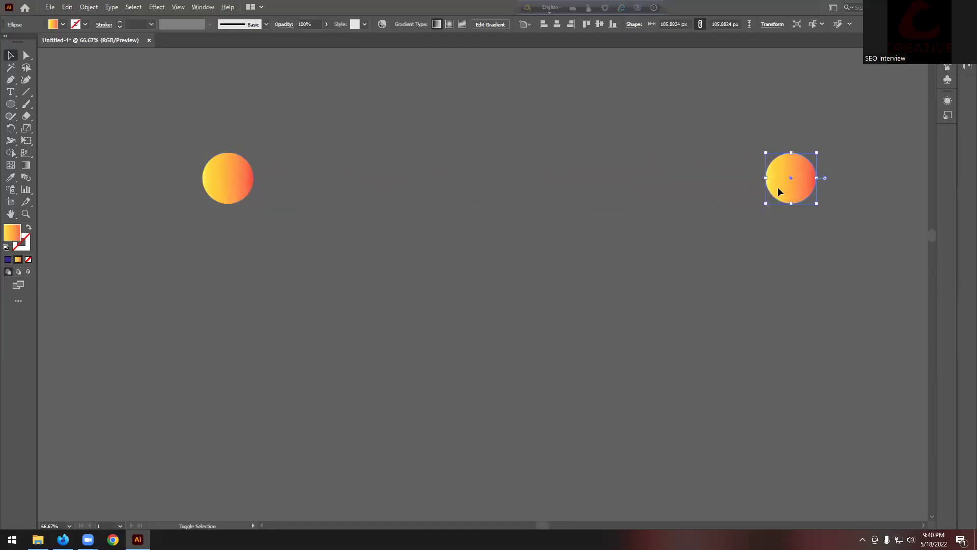
left_click_drag(764, 179, 727, 184)
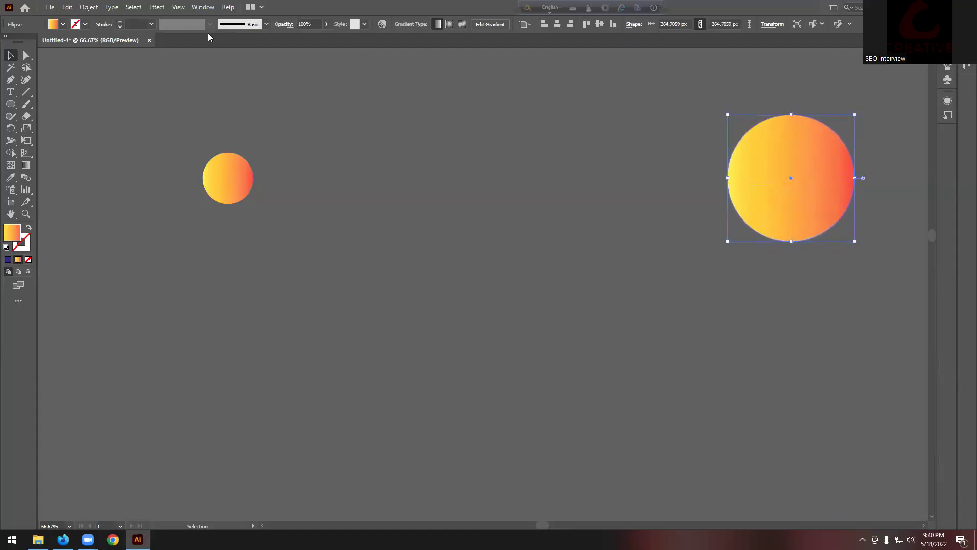
Reverse the large circle's gradient so it runs from red to yellow, and deselect it
left_click(202, 7)
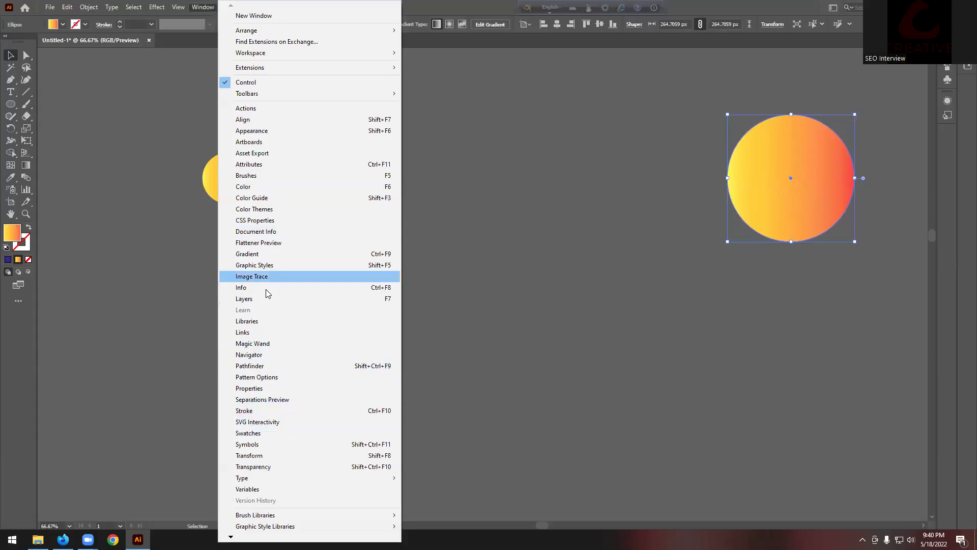
left_click(249, 254)
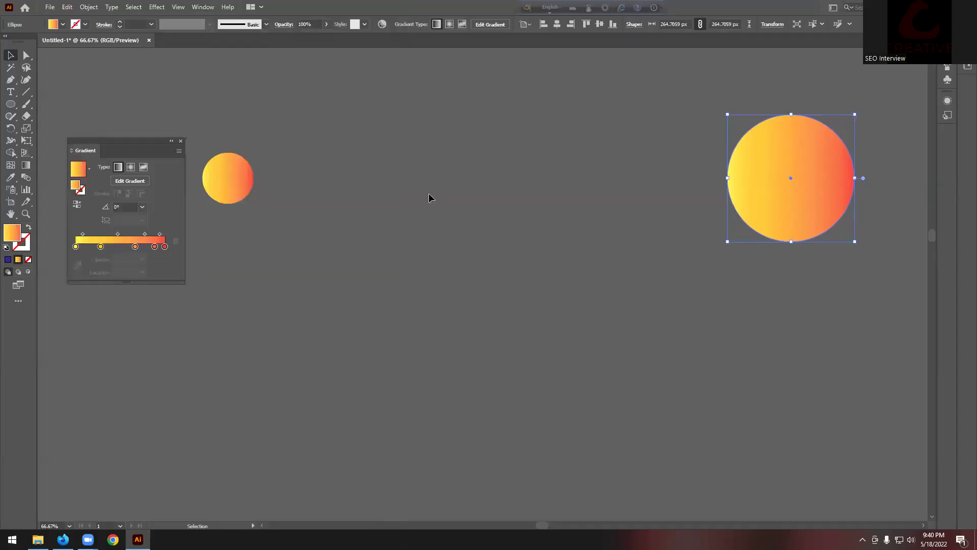
left_click(77, 204)
left_click(506, 191)
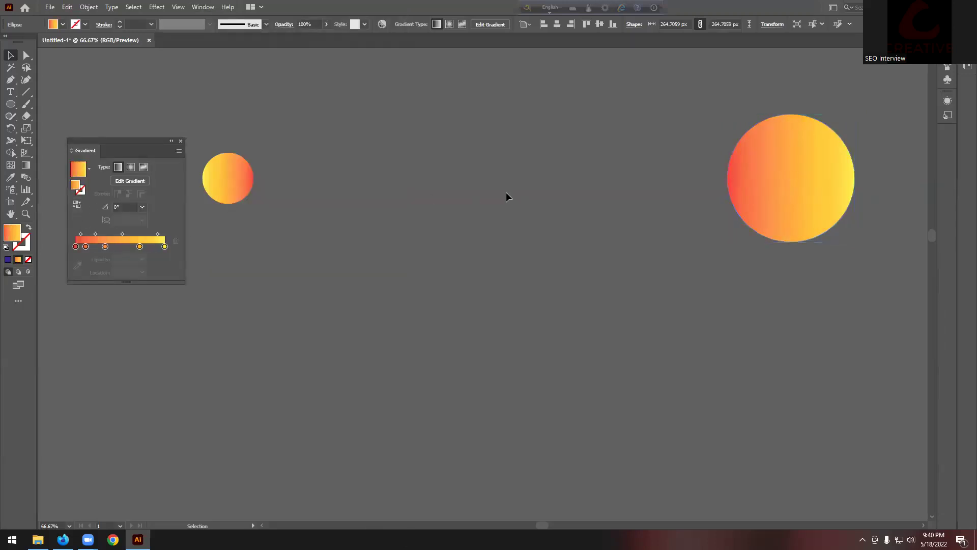
scroll(403, 215, "down", 1)
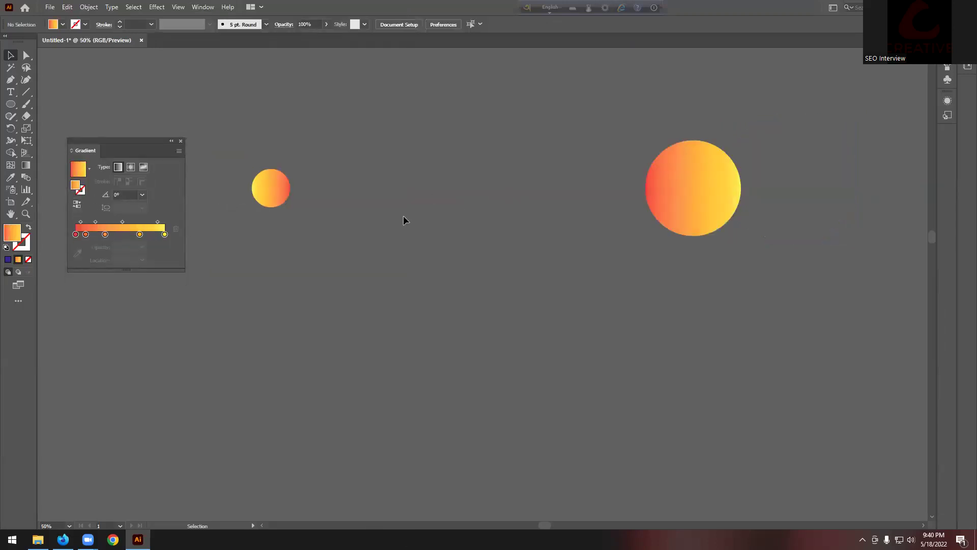
left_click(182, 141)
Select both gradient circles and make a blend between them
scroll(186, 151, "down", 2)
key("ctrl+a")
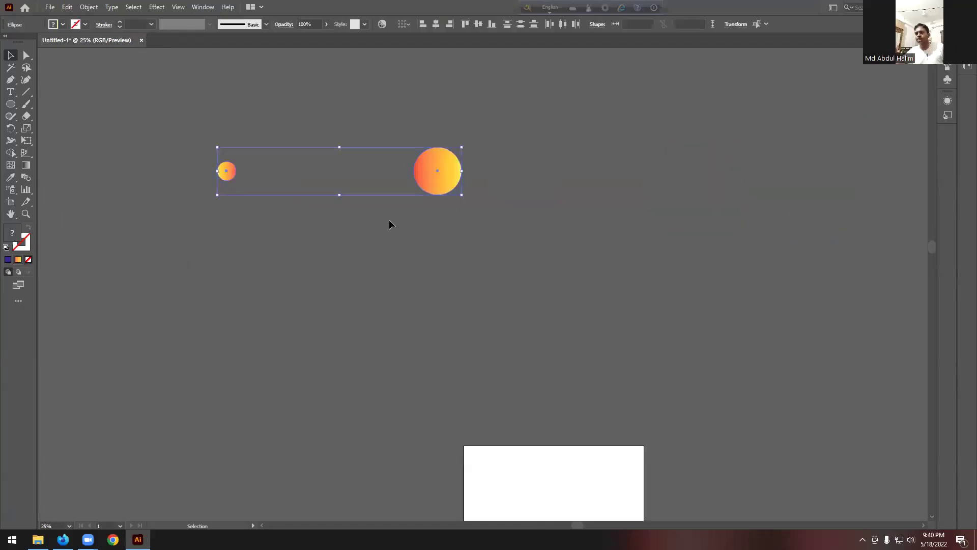
left_click(89, 7)
mouse_move(120, 284)
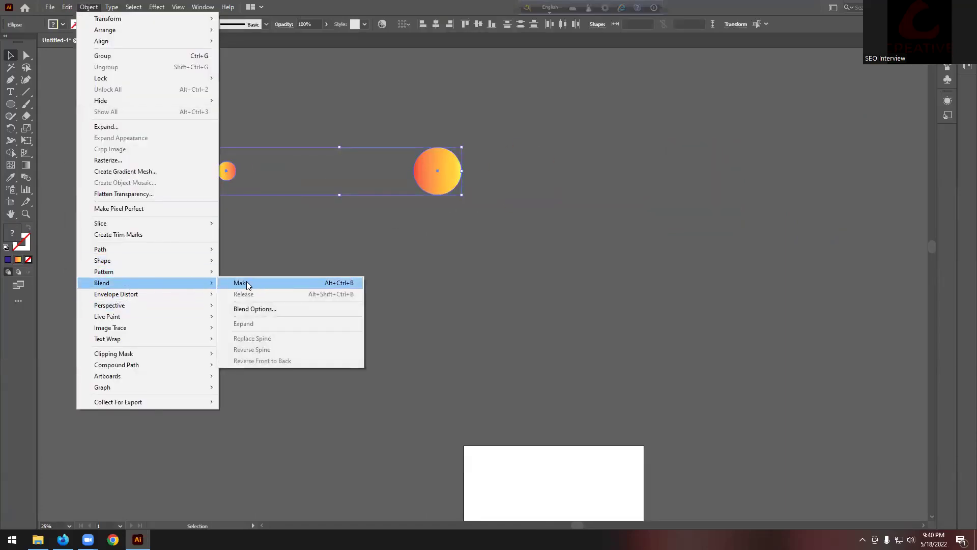
left_click(259, 284)
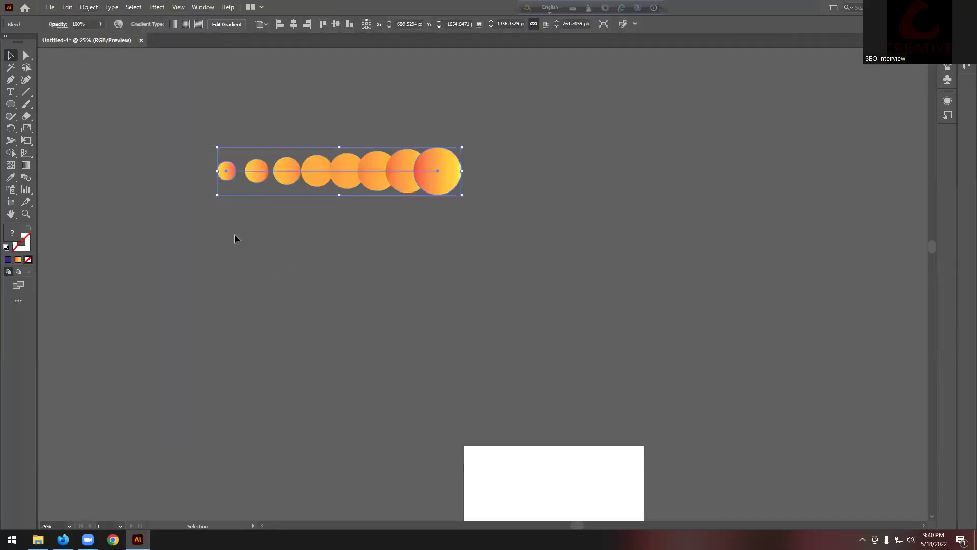
Set the blend's spacing to 250 specified steps
left_click(82, 7)
mouse_move(122, 280)
left_click(248, 305)
left_click(699, 169)
left_click(698, 189)
type("250")
key("Return")
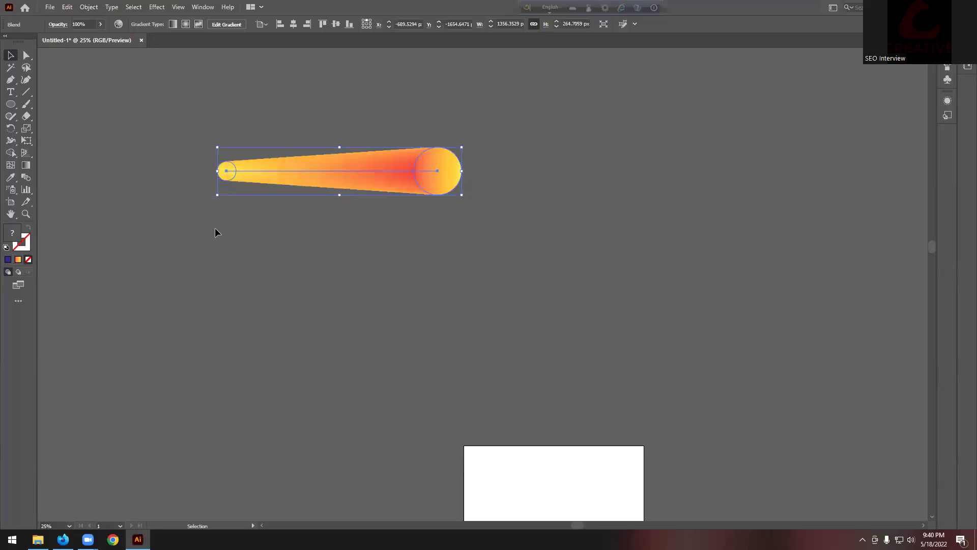
Check the blend's spacing options, deselect the blend, and examine its colour transition up close
left_click(89, 8)
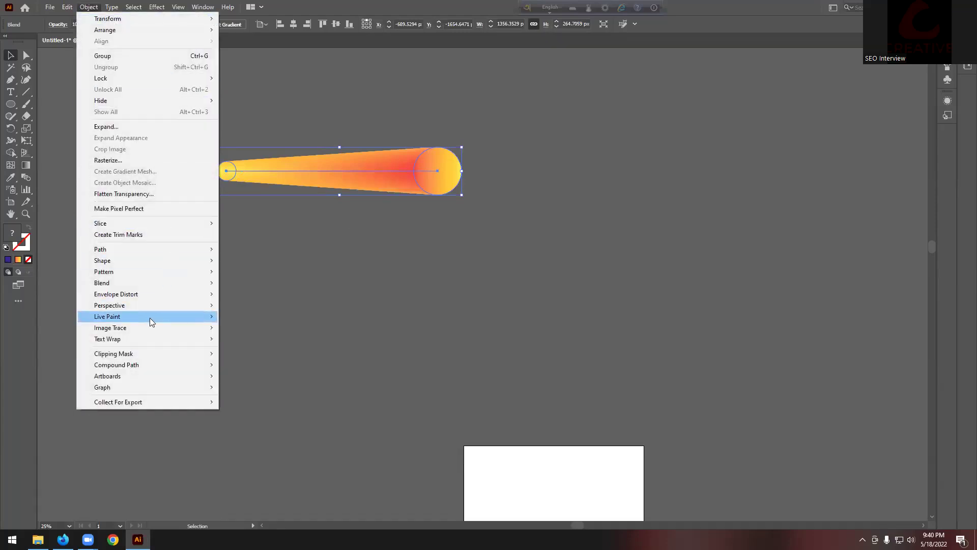
mouse_move(120, 283)
left_click(242, 308)
double_click(740, 167)
key("Return")
left_click(464, 179)
scroll(301, 175, "down", 1)
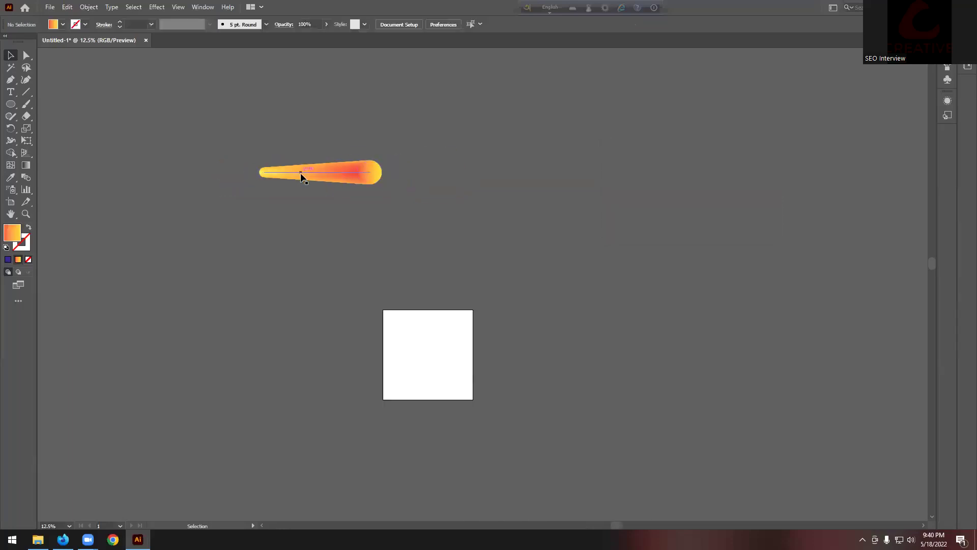
scroll(361, 203, "up", 1)
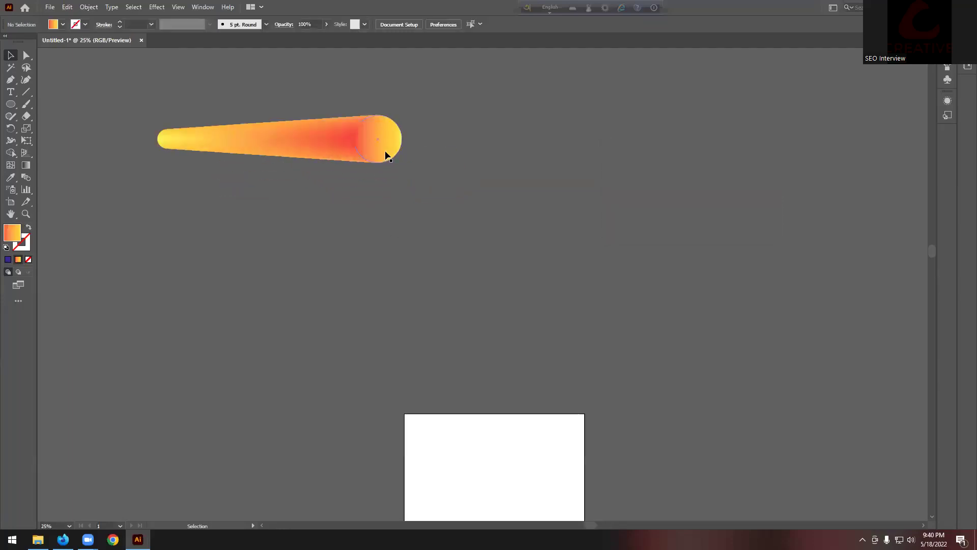
scroll(422, 276, "down", 2)
scroll(422, 273, "down", 2)
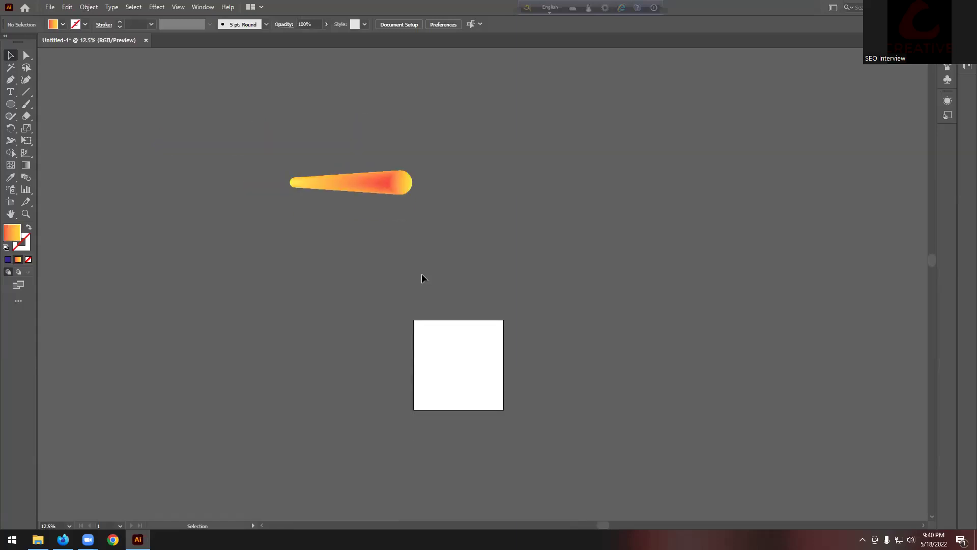
Move the blend to the right above the artboard, to about X 402 px and Y -1324 px
left_click_drag(386, 146, 479, 167)
scroll(494, 319, "up", 1)
scroll(493, 319, "down", 2)
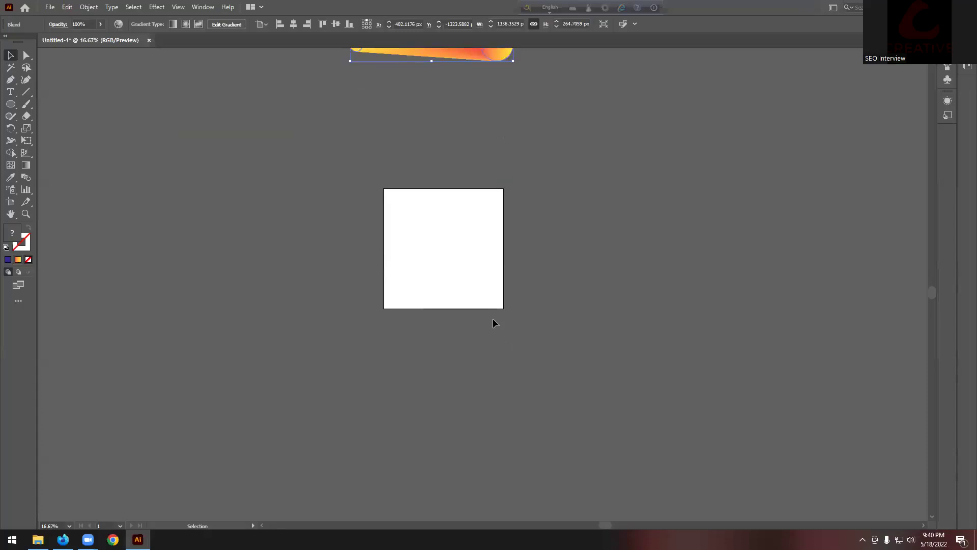
Show the rulers and place six vertical guides with increasing spacing, from about 60 px to about 1035 px horizontally
scroll(492, 319, "up", 1)
scroll(465, 260, "up", 1)
scroll(354, 303, "up", 1)
scroll(179, 268, "up", 1)
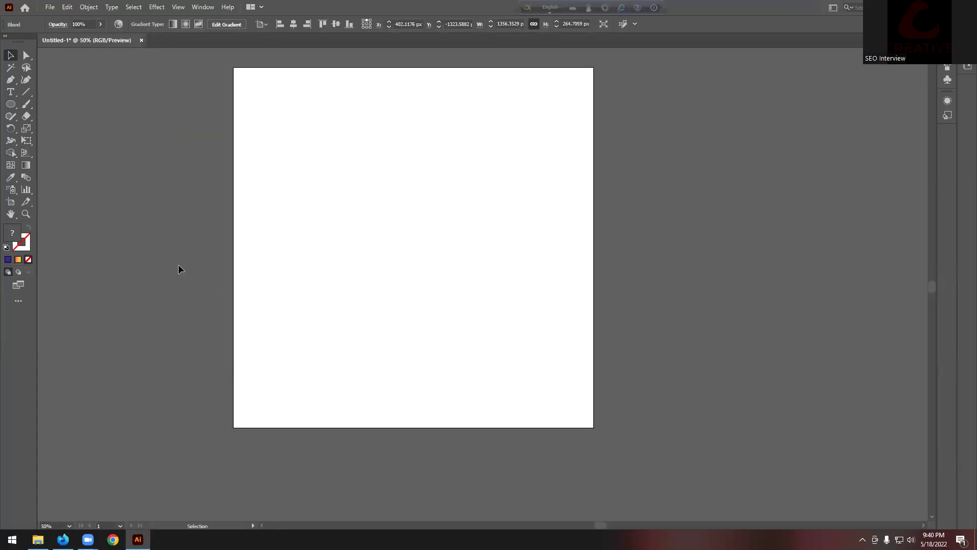
key("ctrl+r")
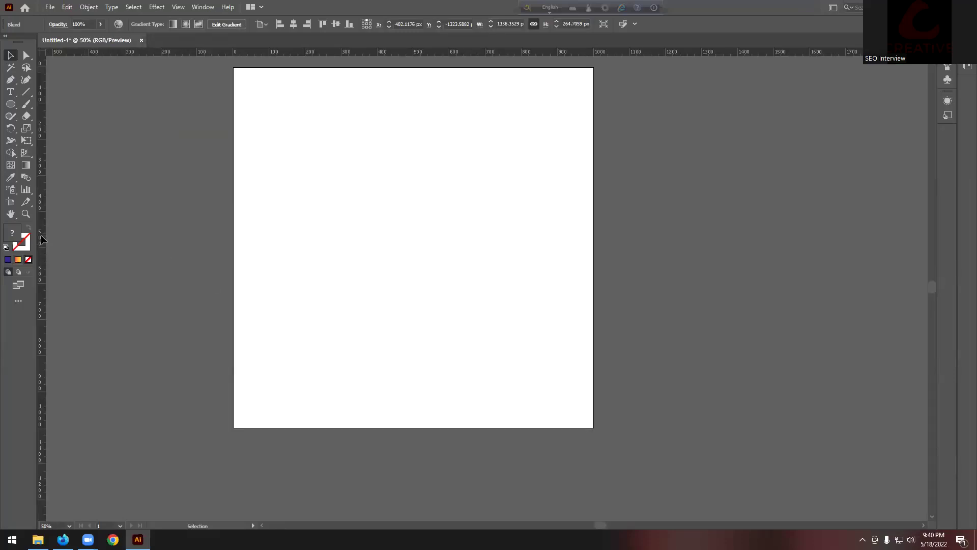
left_click_drag(172, 220, 253, 225)
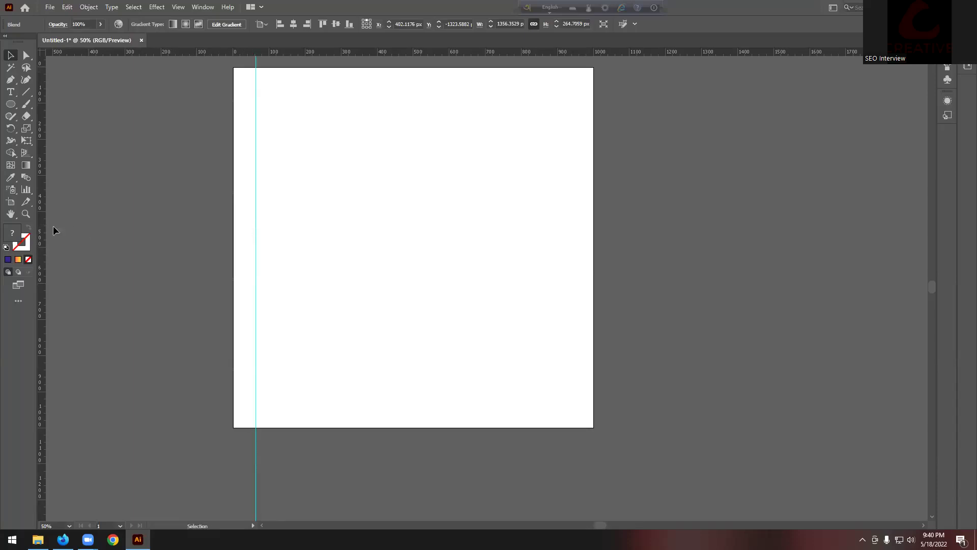
left_click_drag(62, 226, 293, 231)
left_click_drag(45, 229, 346, 242)
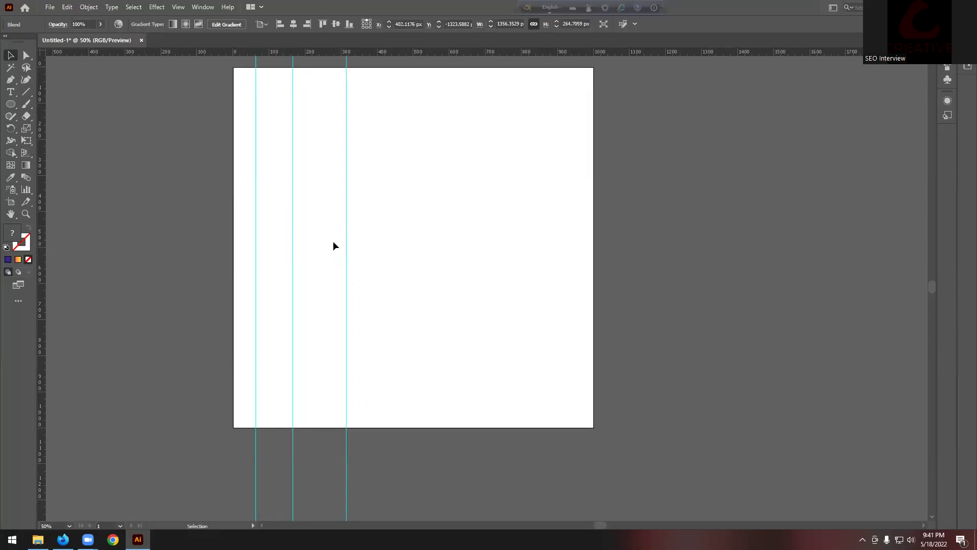
left_click_drag(44, 206, 418, 224)
left_click_drag(42, 211, 606, 206)
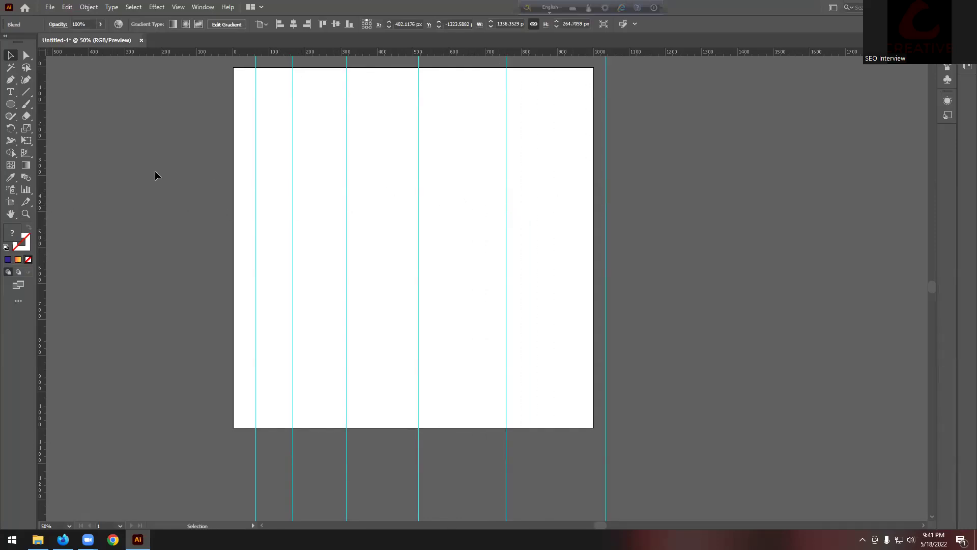
Activate the Pen tool and try an orange fill colour
left_click(10, 80)
left_click_drag(565, 160, 617, 101)
left_click(721, 104)
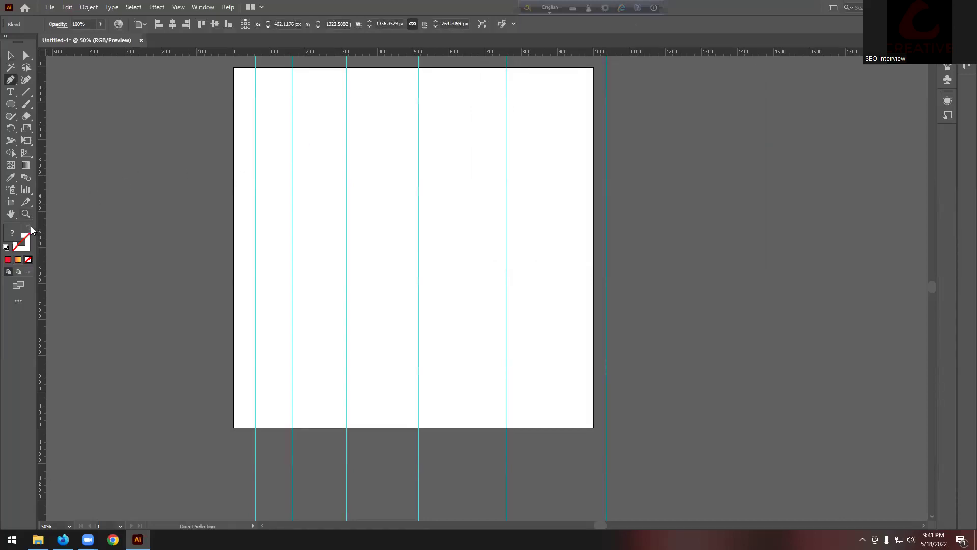
left_click(14, 236)
left_click(8, 259)
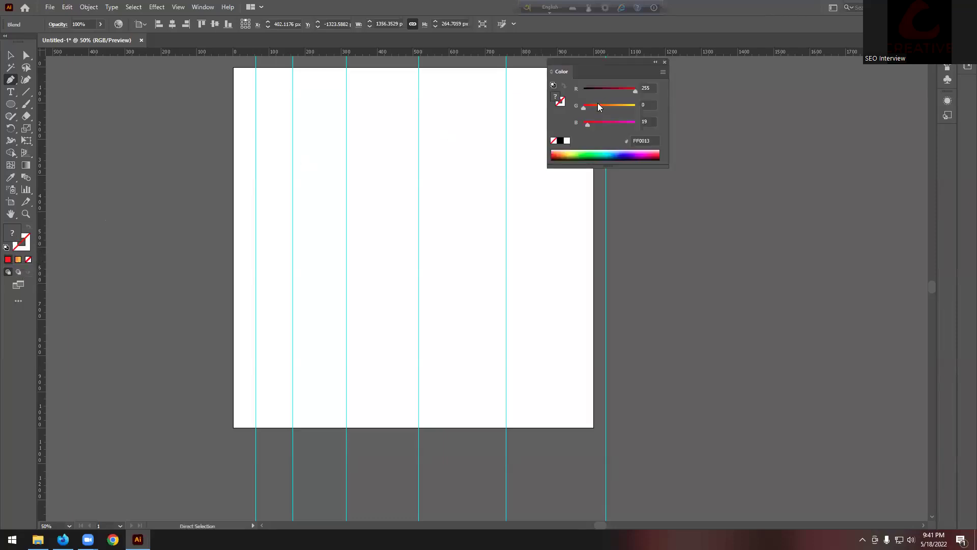
left_click(562, 153)
left_click(665, 62)
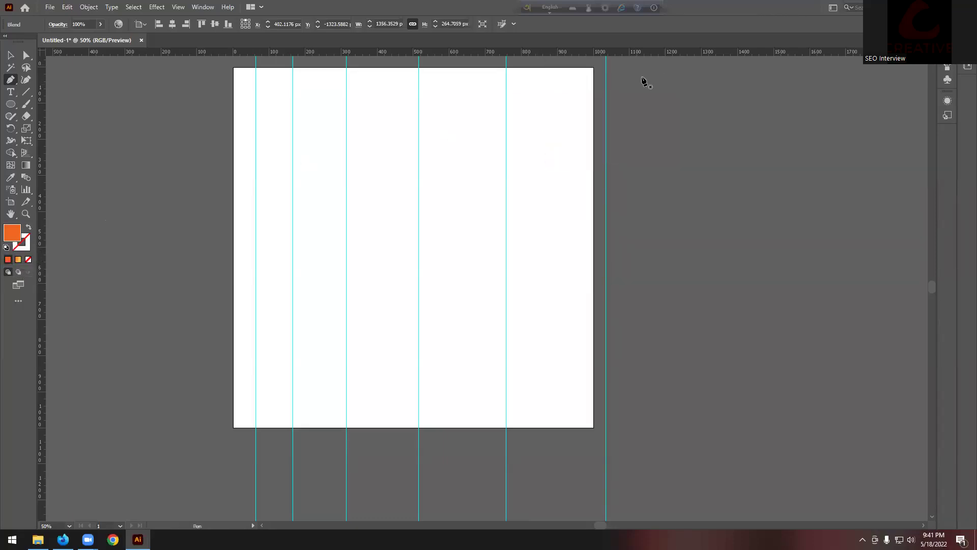
Set the fill to none and try an orange-red D02F00 stroke
left_click(28, 259)
left_click(24, 246)
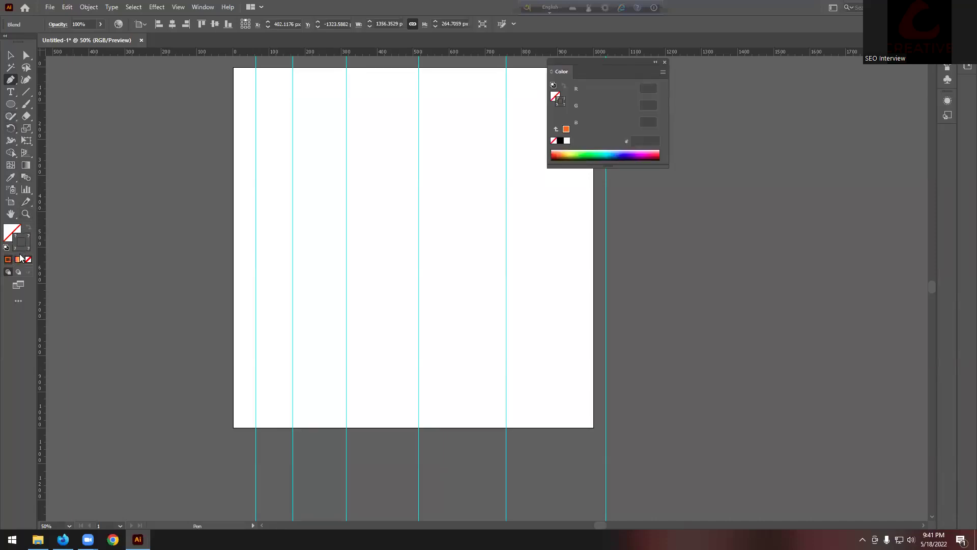
left_click(556, 153)
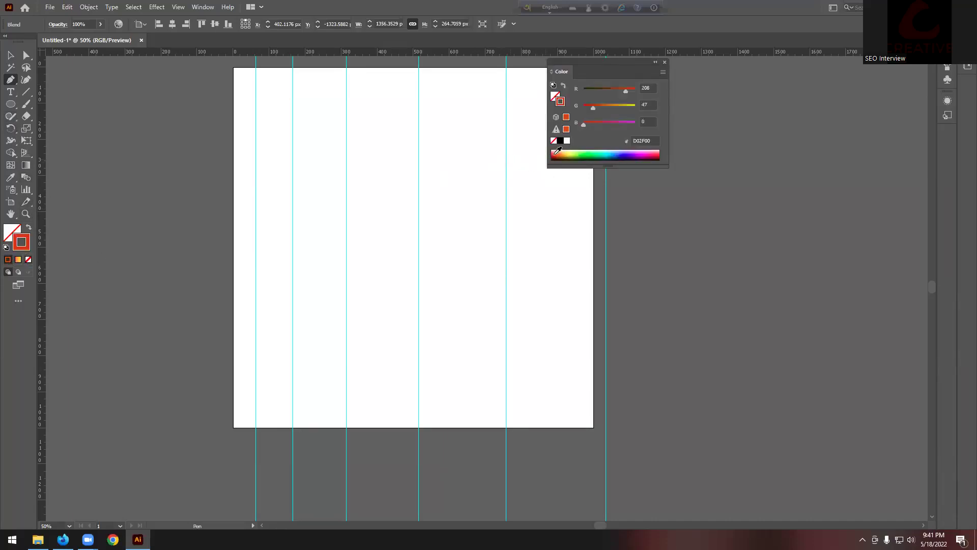
left_click(10, 235)
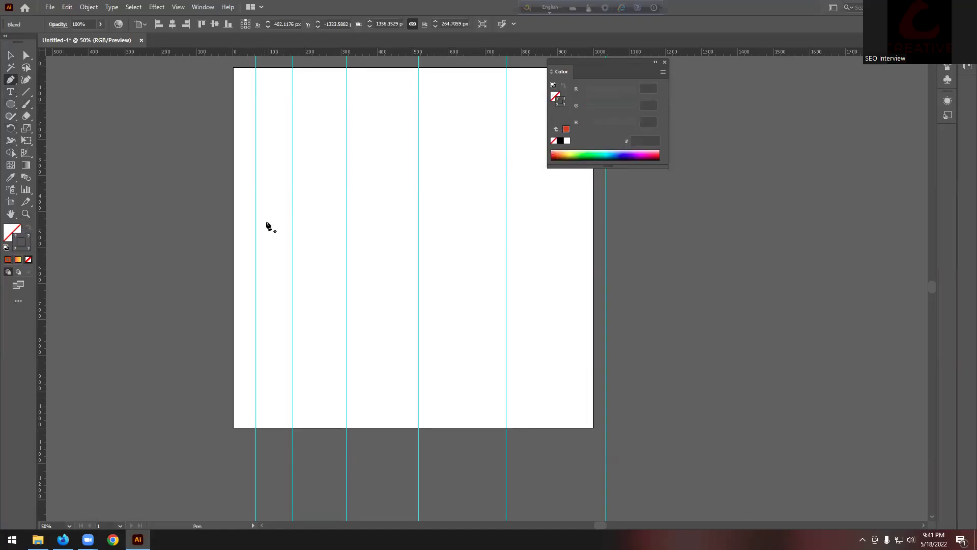
Draw a growing wavy Pen path from the artboard's left edge, with smooth anchors at the first five vertical guides
left_click(233, 237)
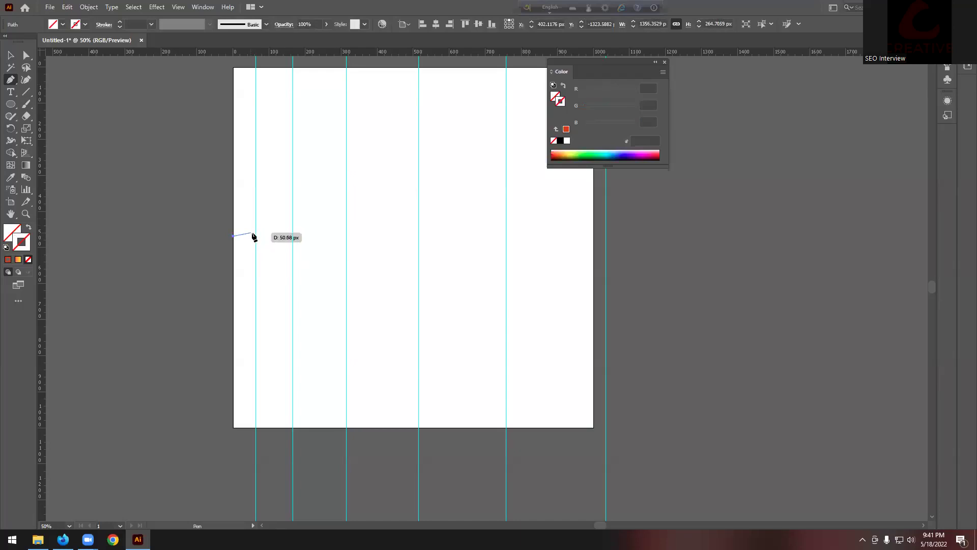
left_click_drag(256, 236, 309, 213)
scroll(279, 240, "up", 1)
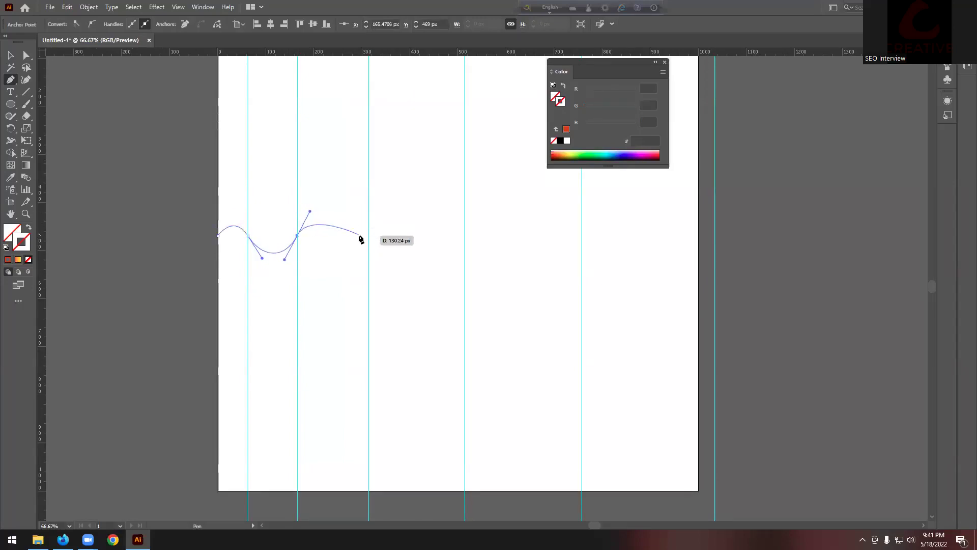
left_click_drag(369, 239, 391, 284)
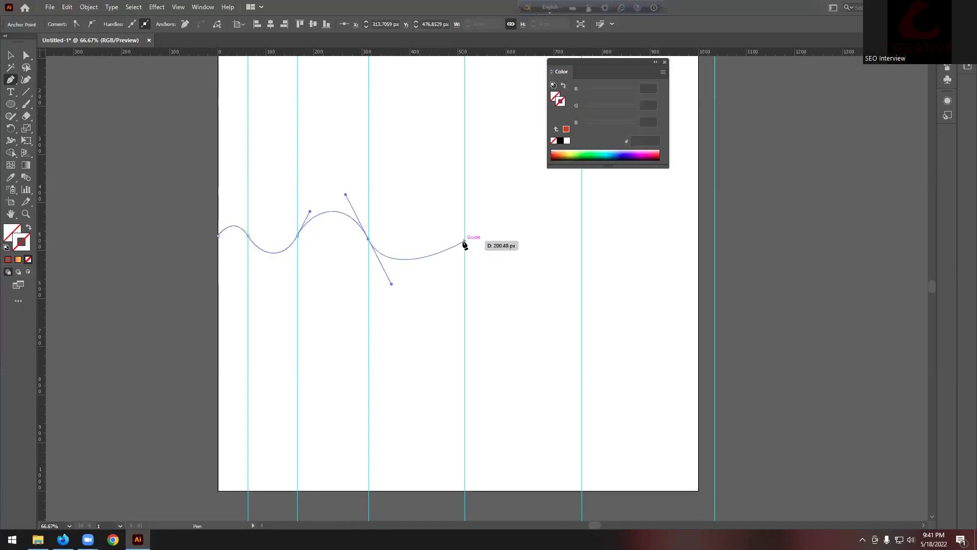
left_click_drag(464, 237, 492, 186)
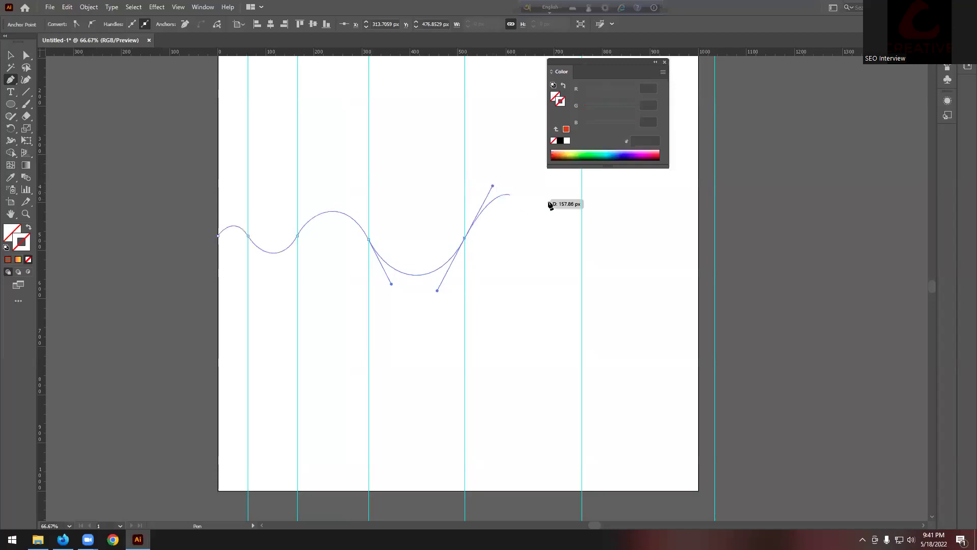
left_click_drag(582, 243, 610, 298)
scroll(476, 267, "down", 1)
scroll(484, 264, "up", 1)
scroll(571, 250, "up", 1)
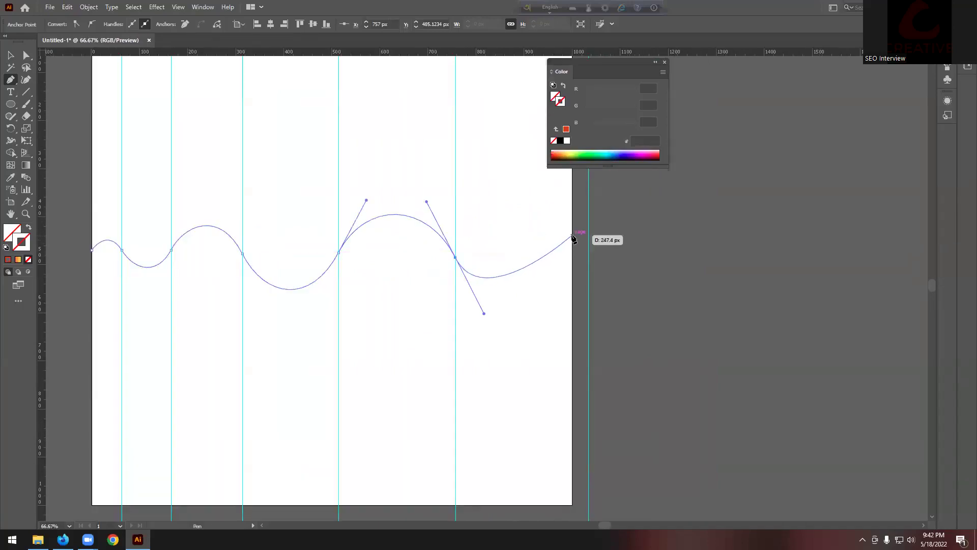
Continue the wave with anchors at the artboard's right edge and at about X 1417 px, and finish the path
left_click_drag(572, 255, 597, 204)
scroll(496, 247, "down", 2)
scroll(616, 246, "down", 1)
scroll(599, 251, "up", 1)
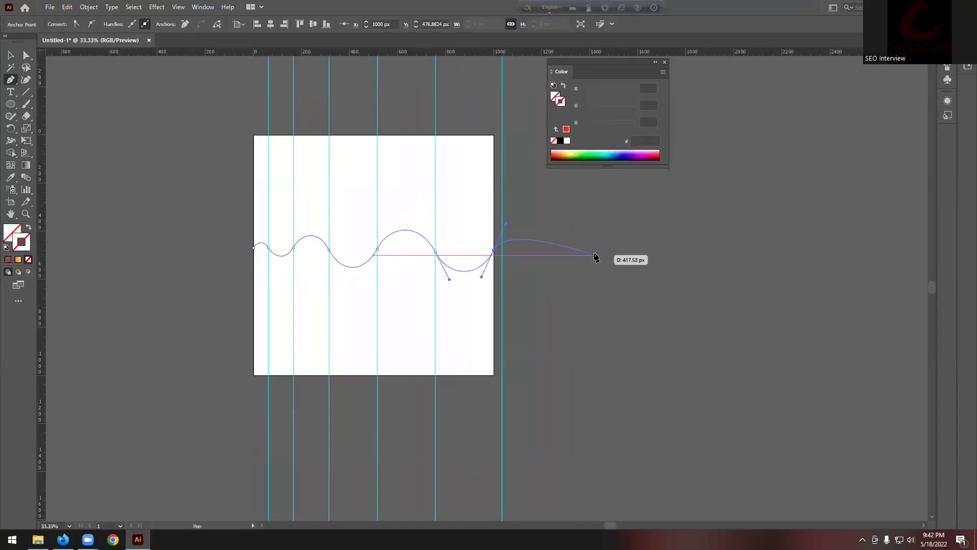
left_click_drag(595, 255, 611, 271)
left_click_drag(604, 314, 634, 317)
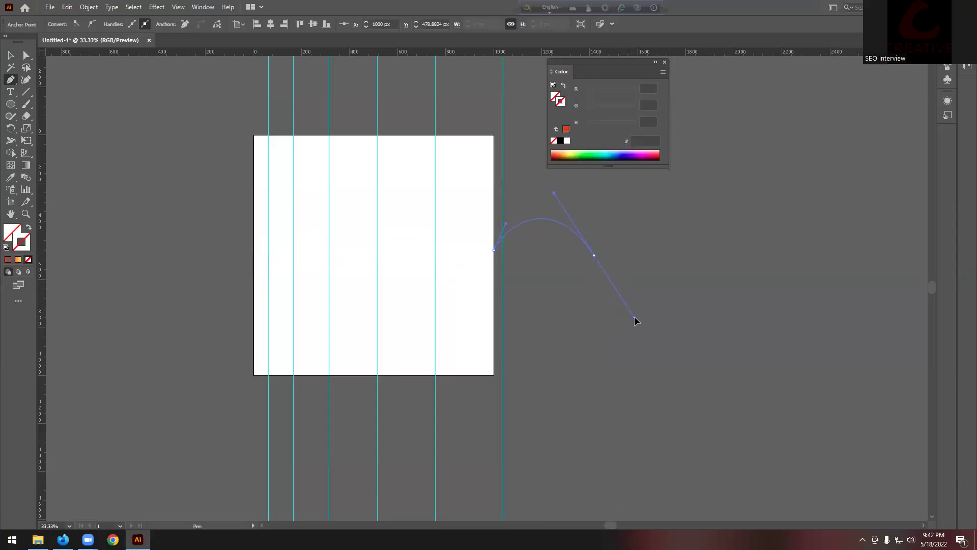
left_click(13, 59)
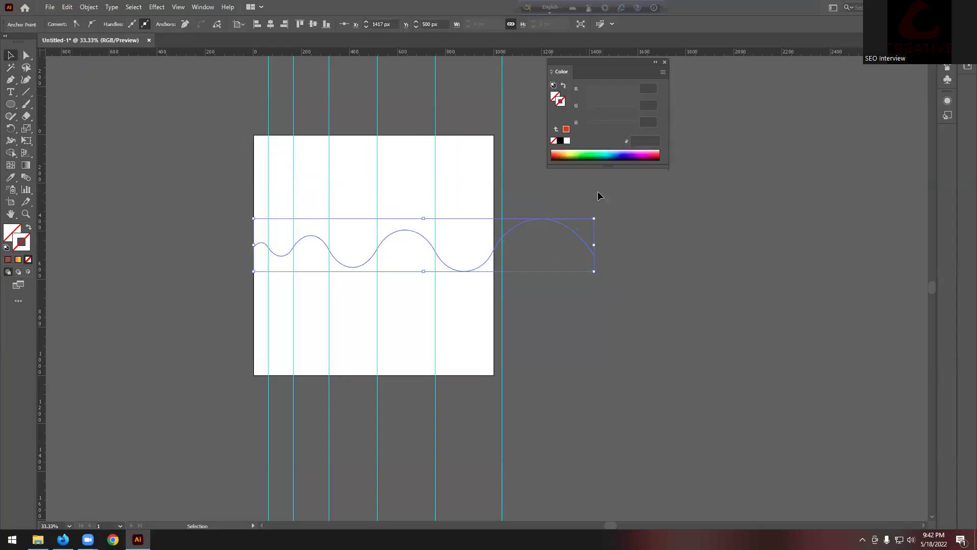
left_click(630, 197)
Give the wavy path a red ED1C24 stroke
left_click(482, 248)
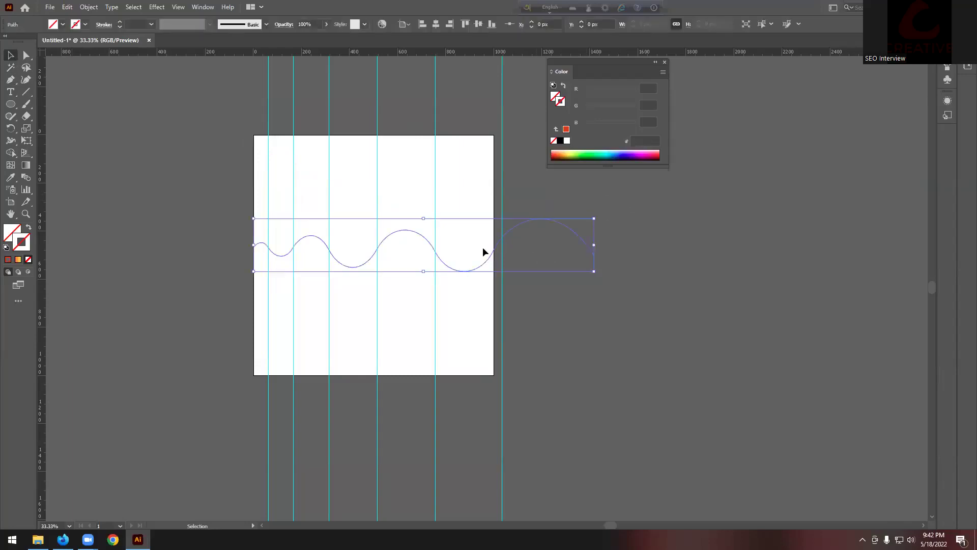
left_click(85, 24)
left_click(39, 46)
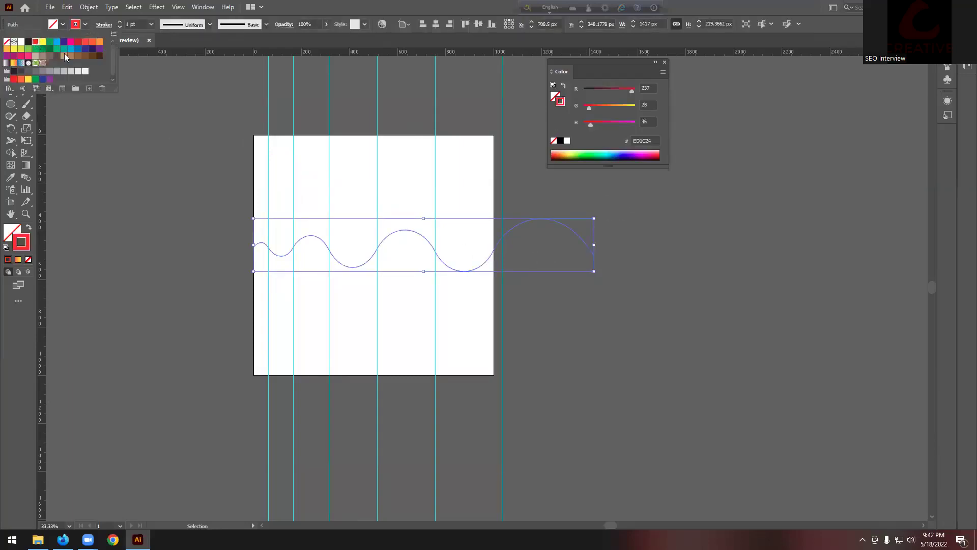
left_click(170, 163)
Move the wavy path off the artboard to the right, to about X 2600 px
scroll(363, 224, "up", 2)
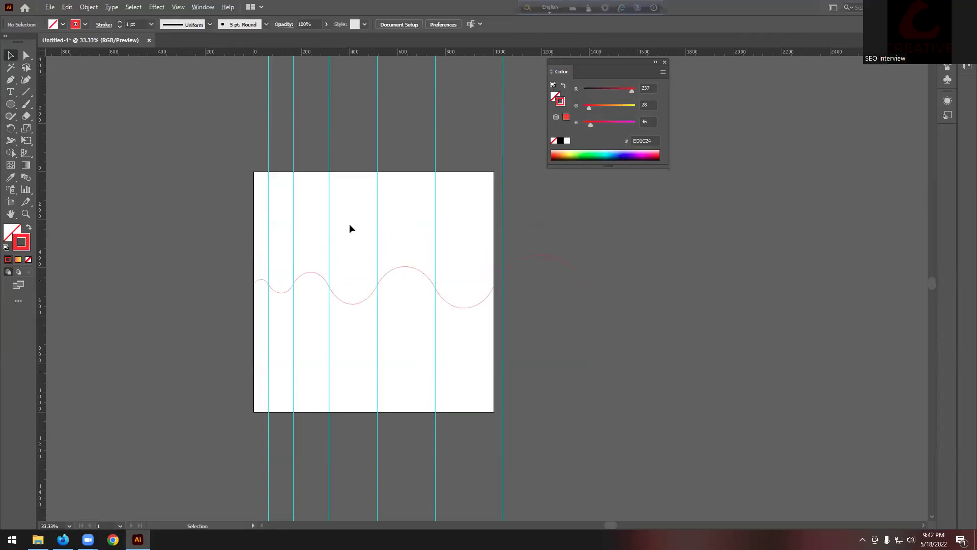
scroll(350, 224, "down", 1, "alt")
scroll(448, 276, "down", 3, "alt")
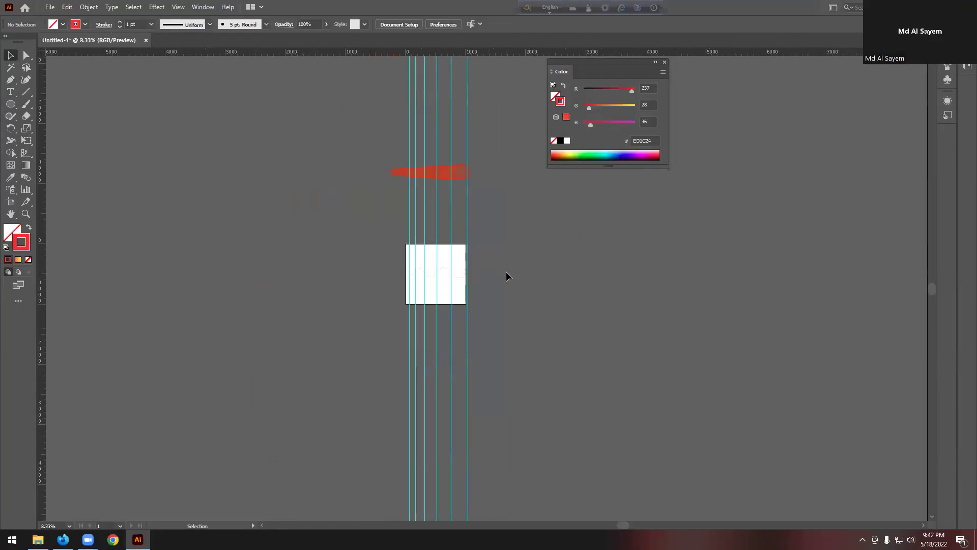
left_click(489, 270)
left_click_drag(481, 264, 595, 266)
scroll(641, 273, "up", 2, "alt")
Set the wavy path's stroke to white FFFFFF and deselect it
left_click(85, 25)
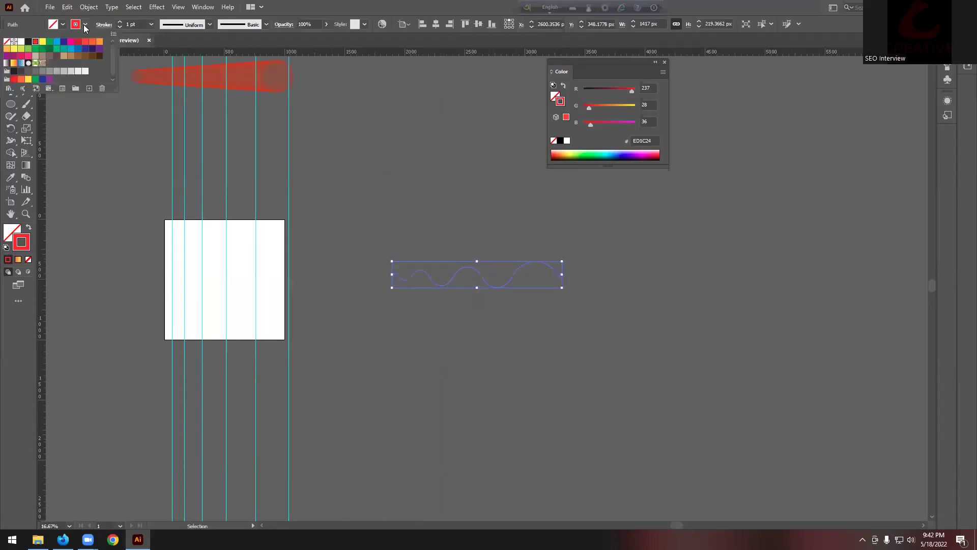
left_click(21, 42)
left_click(509, 179)
scroll(586, 243, "up", 1)
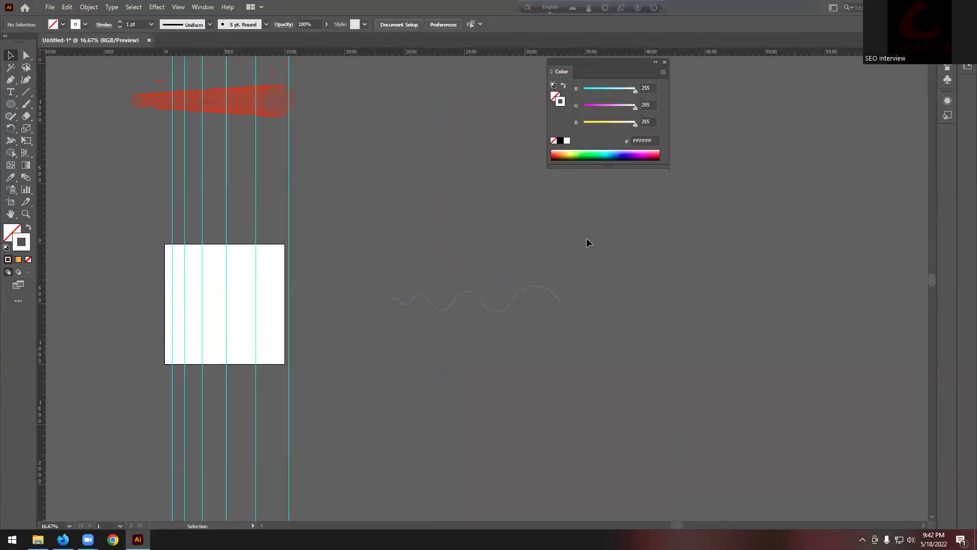
Move the red circle blend above the wavy path, to about X 2631 px and Y -318 px
mouse_move(270, 102)
left_mouse_down()
mouse_move(580, 245)
mouse_move(563, 247)
mouse_move(541, 224)
left_mouse_up()
scroll(532, 243, "up", 3)
scroll(420, 222, "down", 1)
left_click(441, 198)
scroll(424, 192, "up", 1)
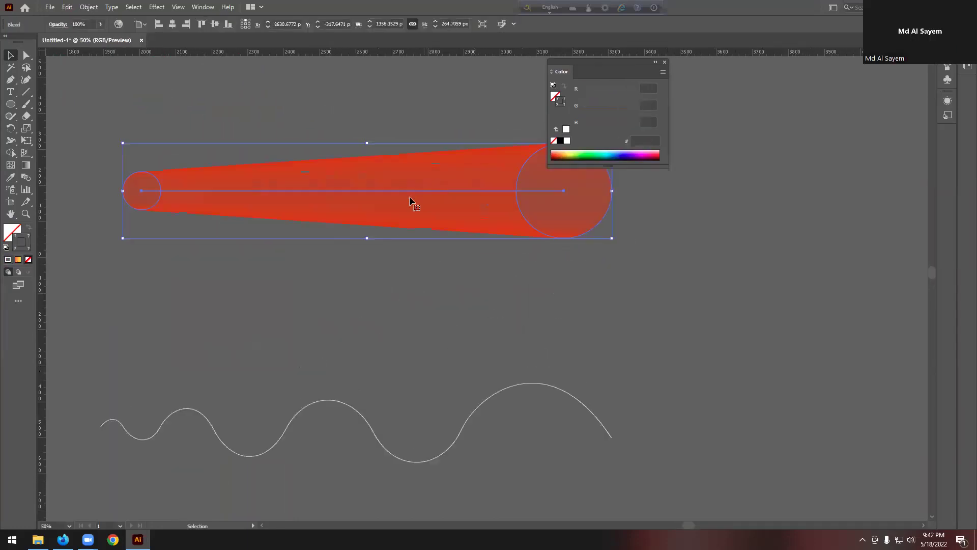
scroll(404, 196, "up", 3)
scroll(254, 179, "down", 4)
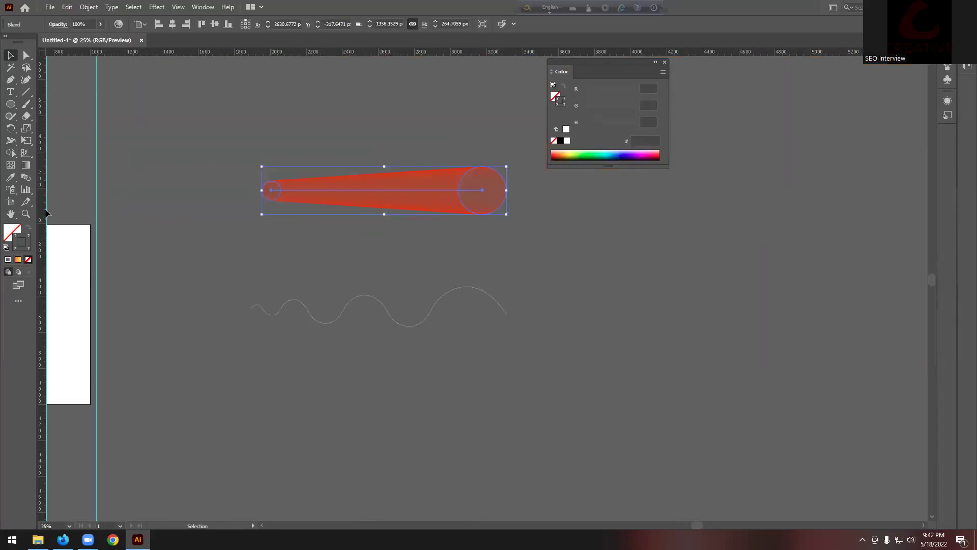
left_click(227, 117)
scroll(379, 190, "up", 1)
left_click(379, 193)
left_click(134, 7)
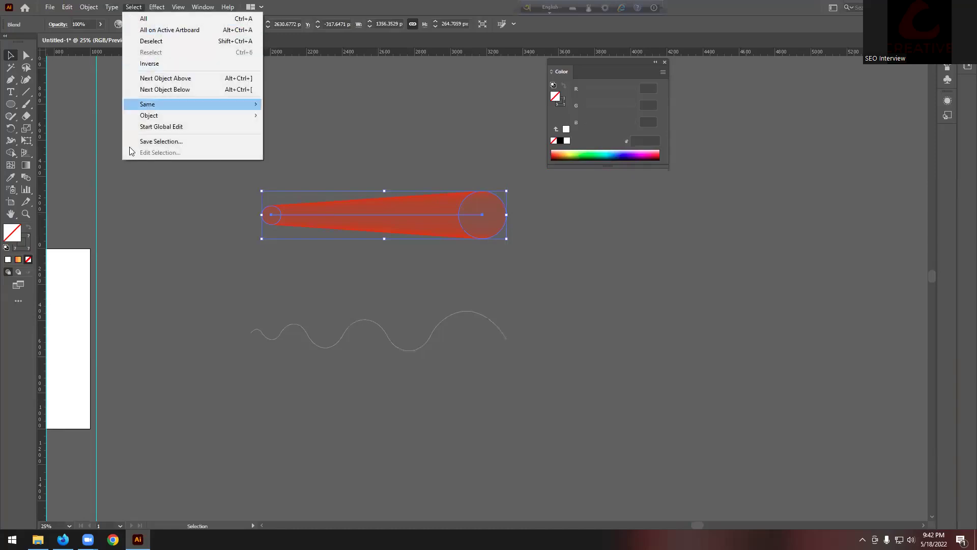
mouse_move(89, 7)
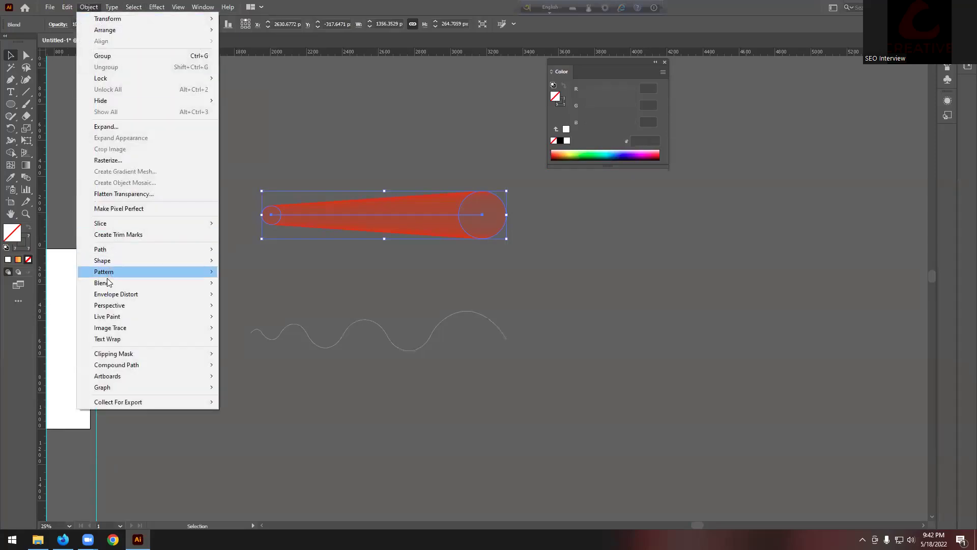
mouse_move(102, 283)
left_click(254, 308)
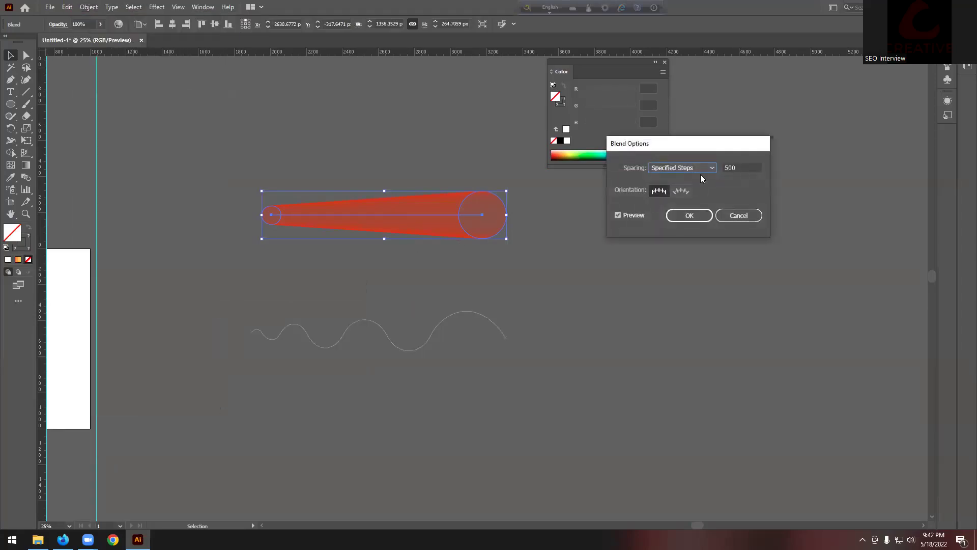
left_click(739, 216)
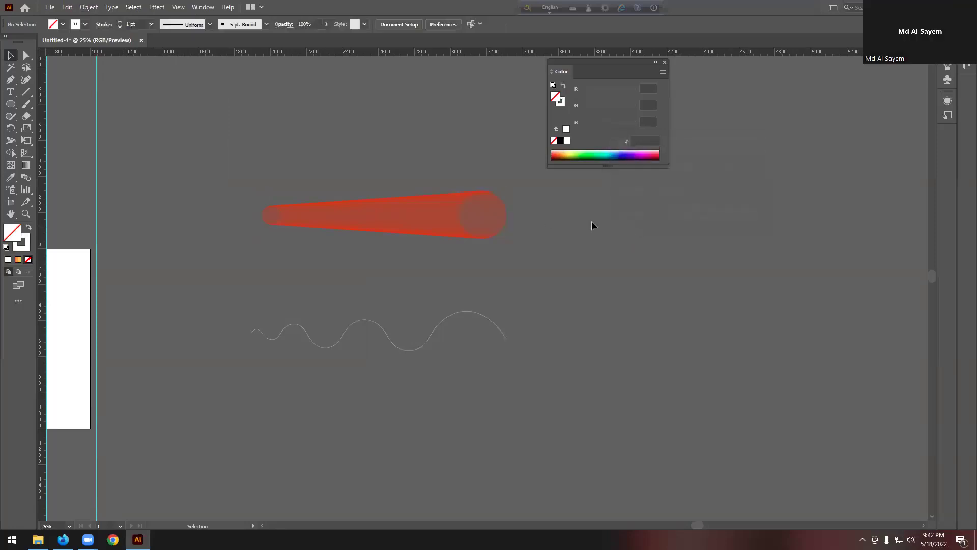
Delete the red blend and draw a circle about 364 px in diameter above and to the left of the wavy path
key("Delete")
scroll(323, 214, "up", 2)
key("l")
left_click_drag(161, 127, 226, 192)
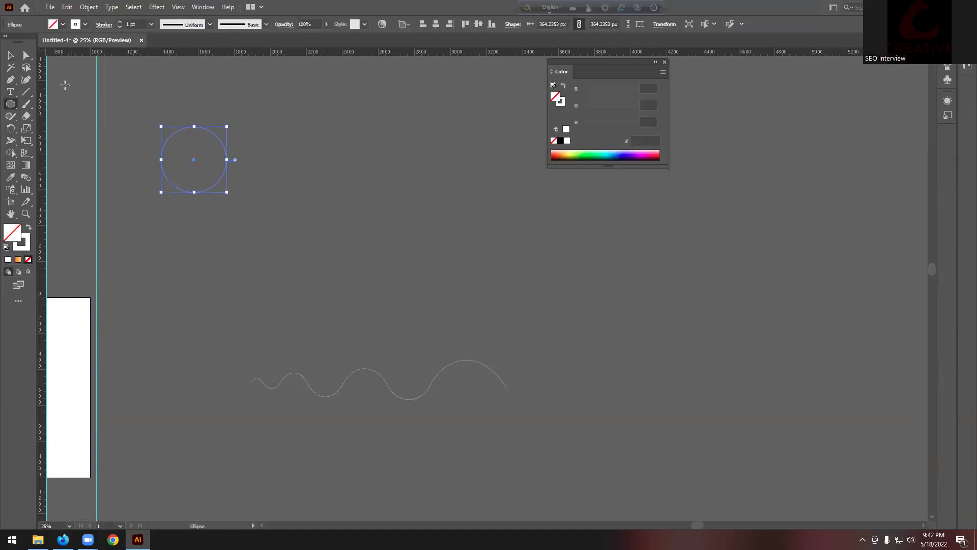
Fill the circle with the yellow-to-red gradient swatch and no stroke
left_click(29, 227)
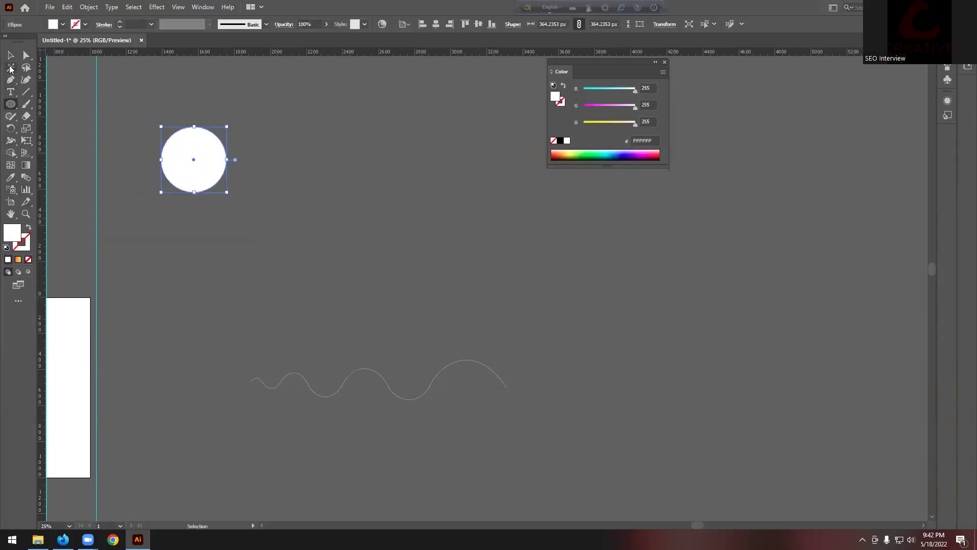
left_click(66, 26)
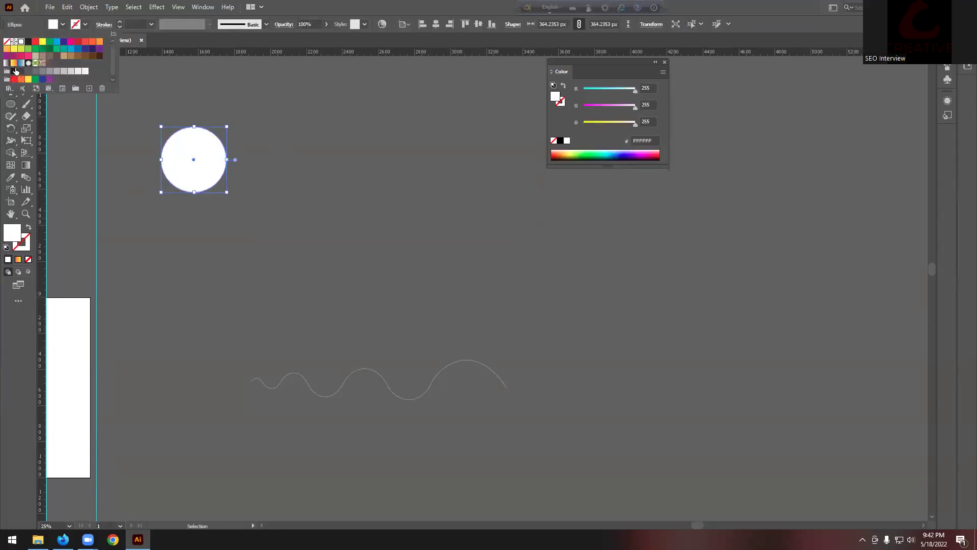
left_click(13, 62)
left_click(238, 118)
Place a copy of the gradient circle about 234 px wide to its right, and shrink the original to about half that size
left_click(207, 168)
left_click_drag(227, 161, 465, 160)
left_click(174, 131)
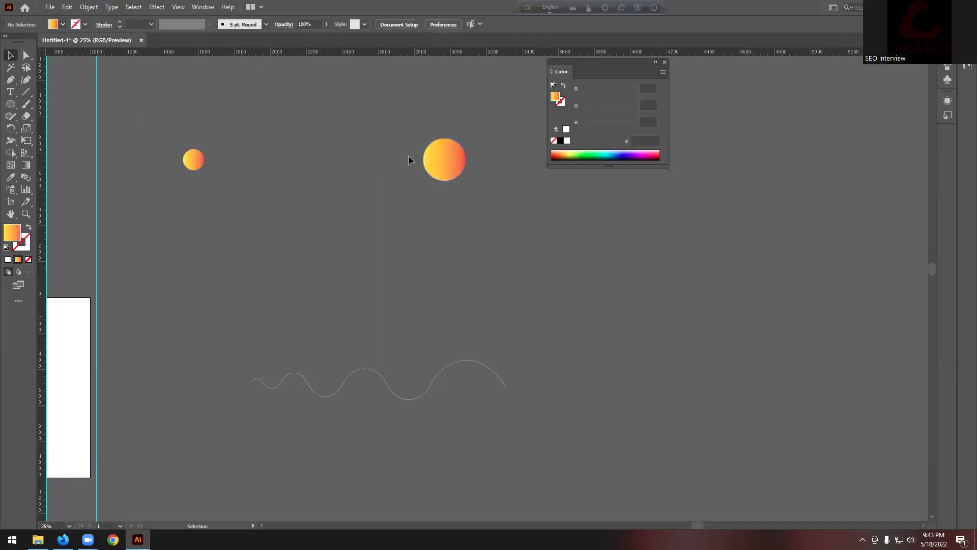
Reverse the gradient of the larger circle
left_click(448, 166)
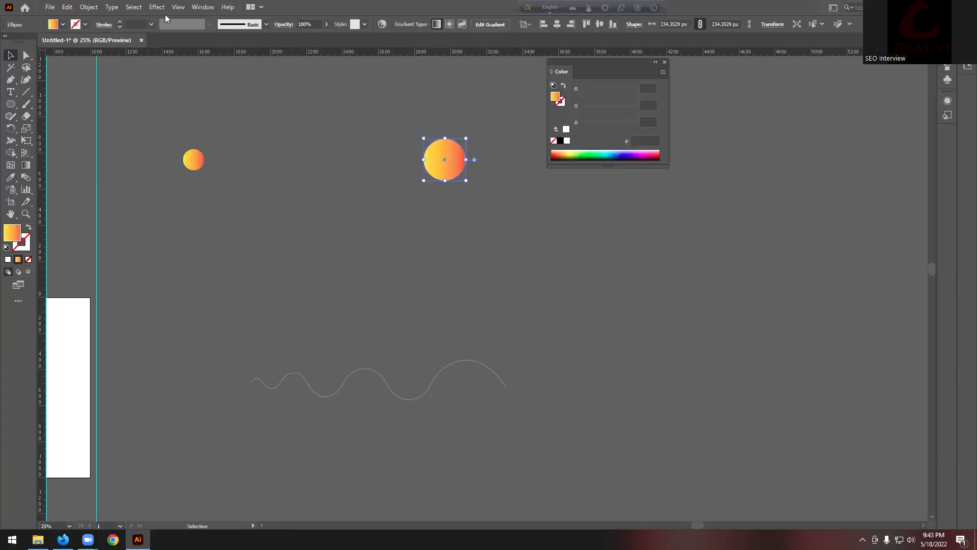
left_click(202, 8)
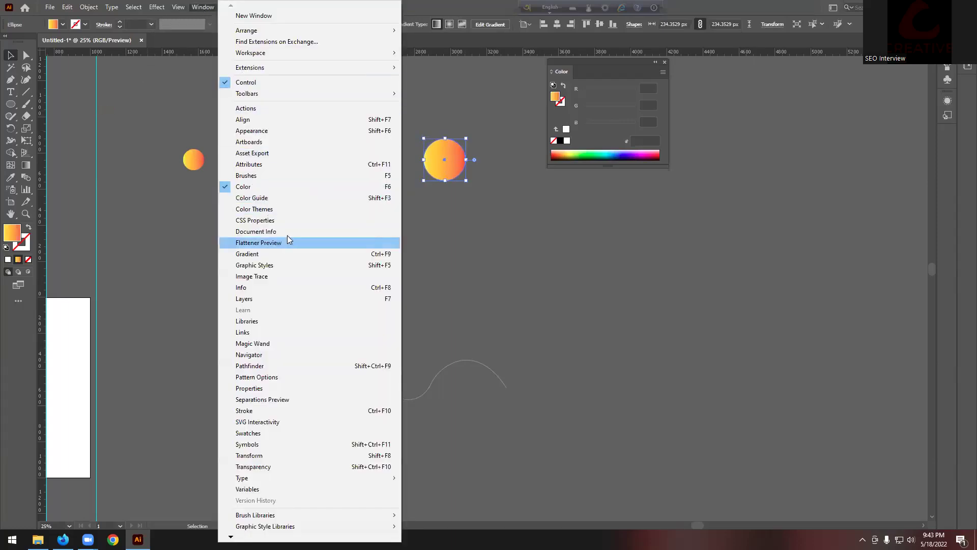
left_click(273, 254)
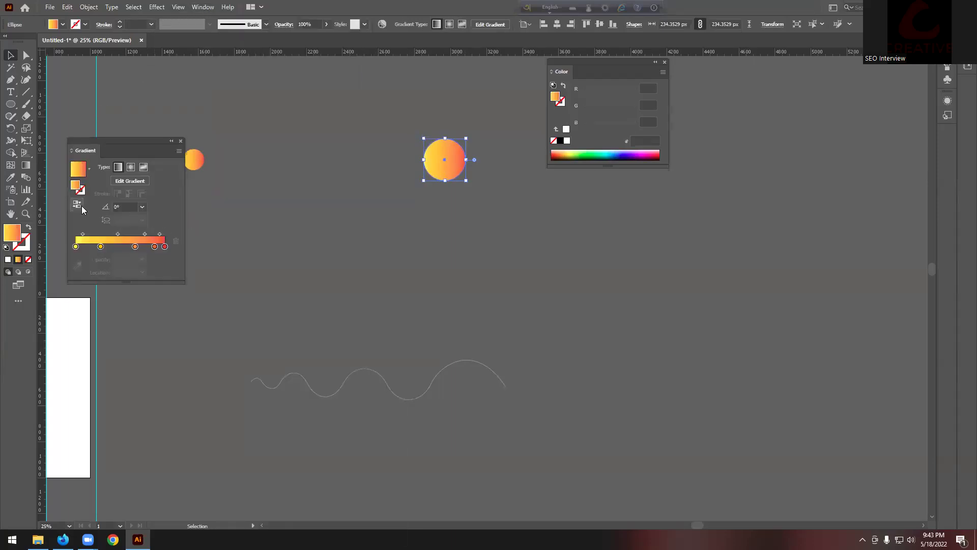
left_click(79, 205)
left_click(180, 141)
Select both gradient circles and make a blend between them
left_click_drag(209, 144, 504, 210)
left_click(89, 7)
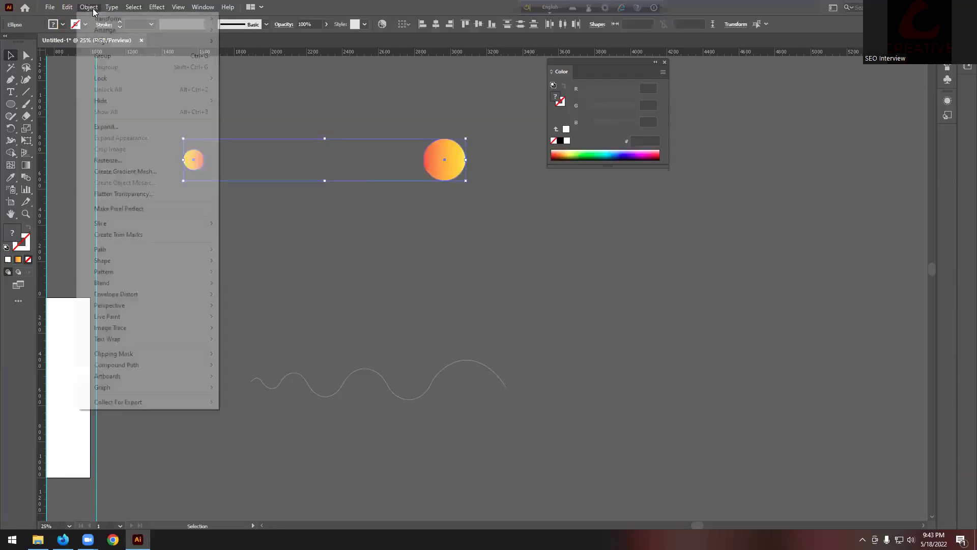
mouse_move(124, 285)
left_click(262, 308)
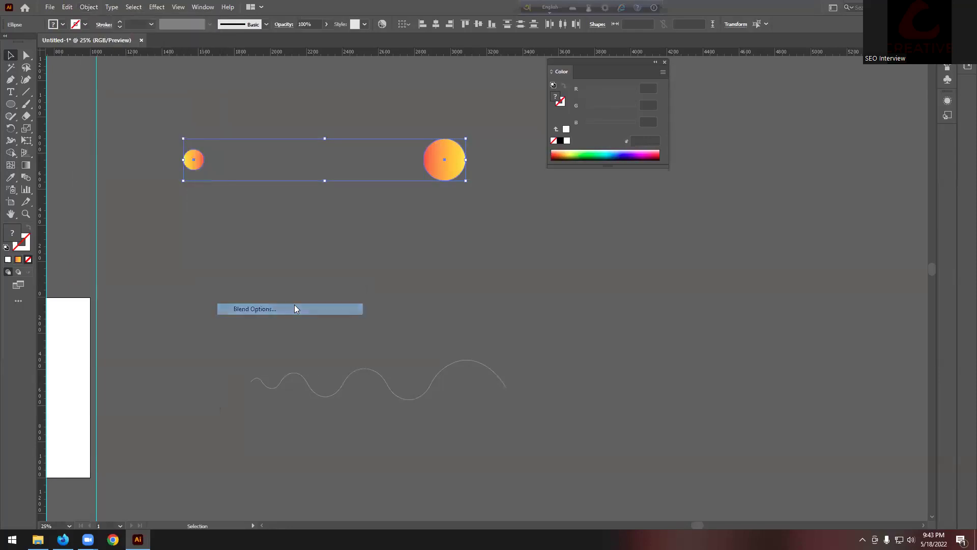
left_click(688, 215)
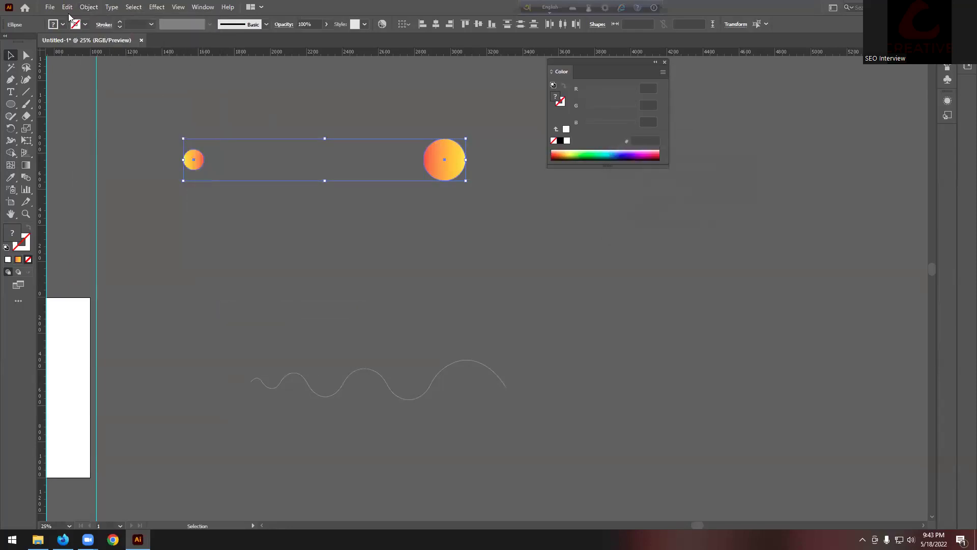
left_click(88, 7)
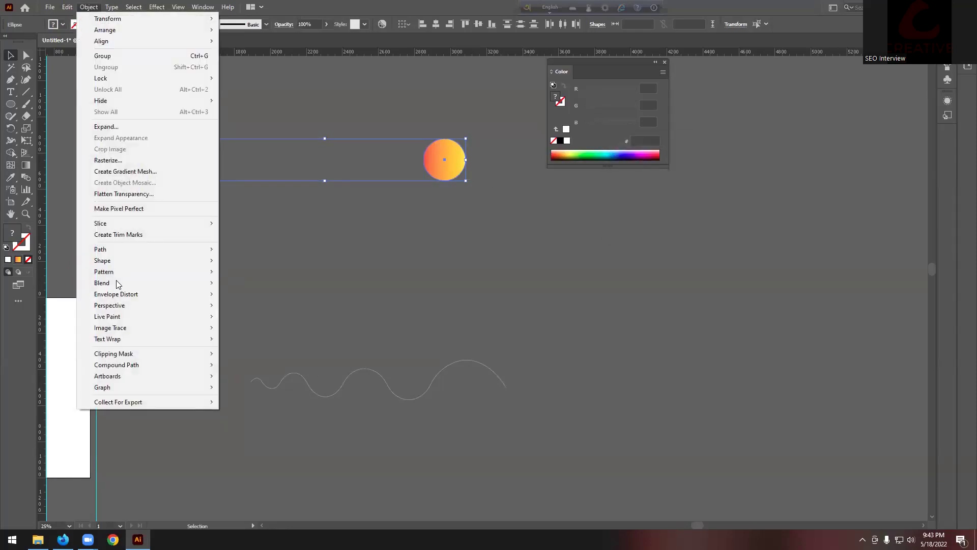
mouse_move(117, 282)
left_click(239, 283)
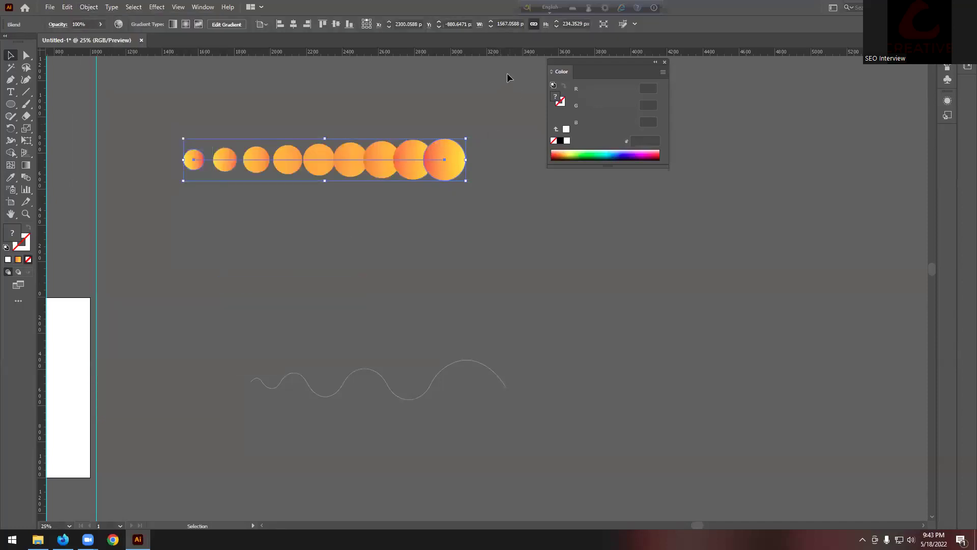
Set the gradient-circle blend's spacing to 100 specified steps
left_click(87, 8)
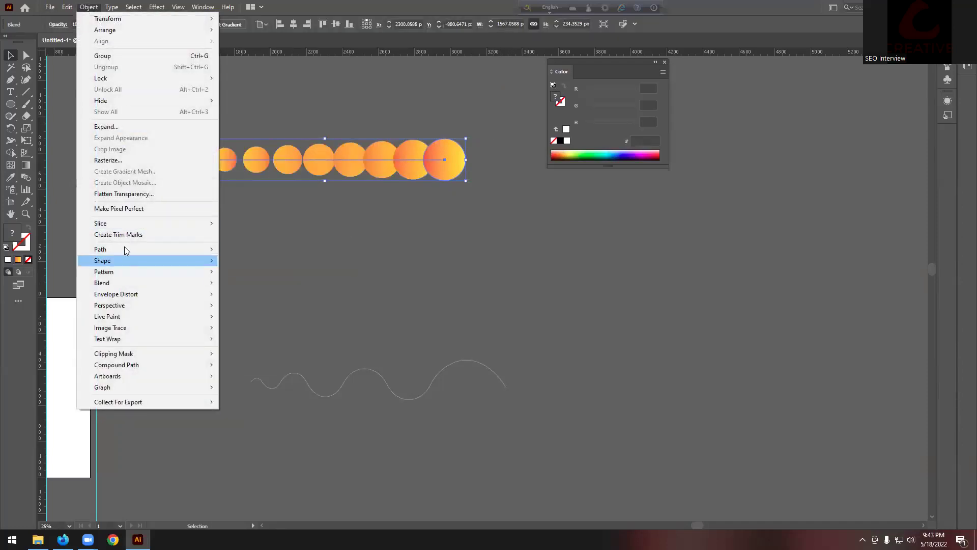
mouse_move(168, 283)
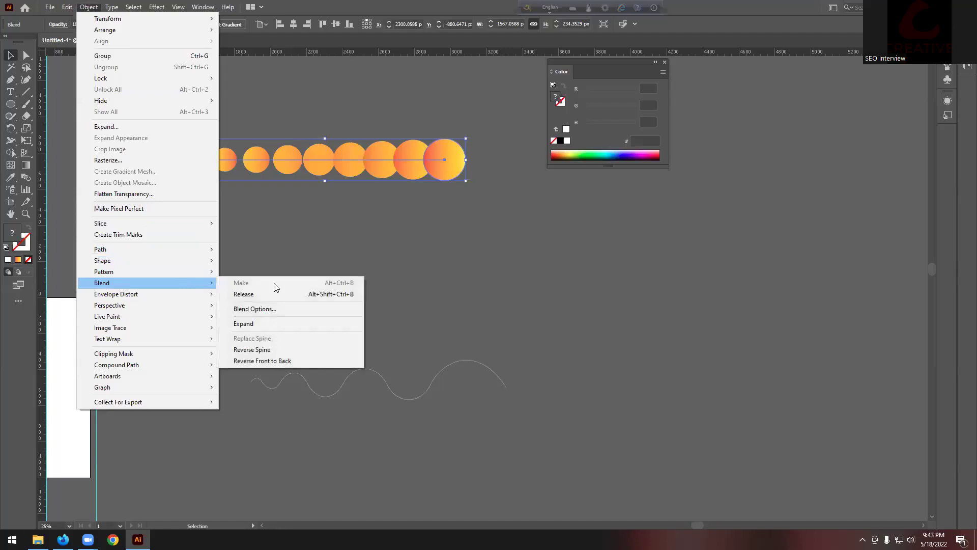
left_click(254, 308)
left_click(683, 168)
left_click(685, 187)
type("100")
key("Return")
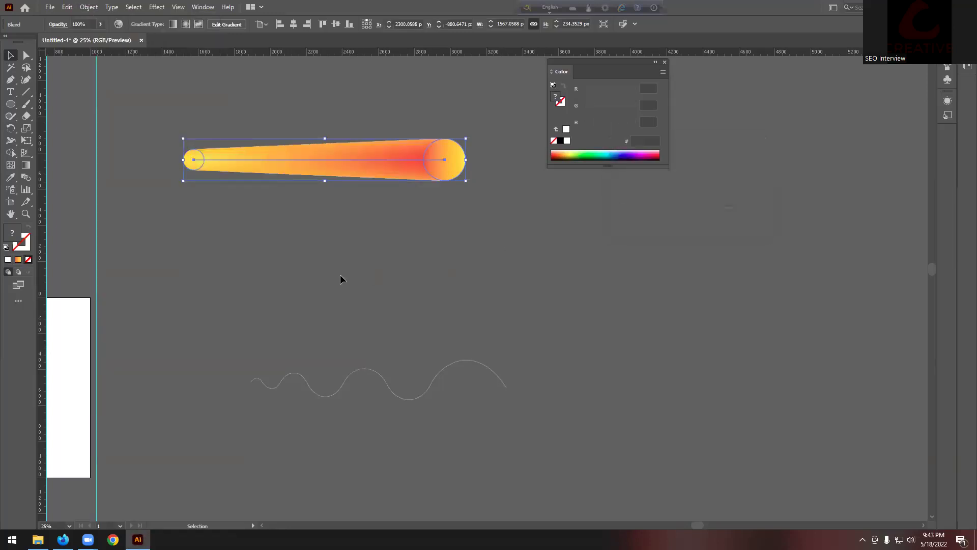
Move the straight gradient-circle blend just above the wavy path
left_click(340, 279)
left_click_drag(334, 168, 405, 246)
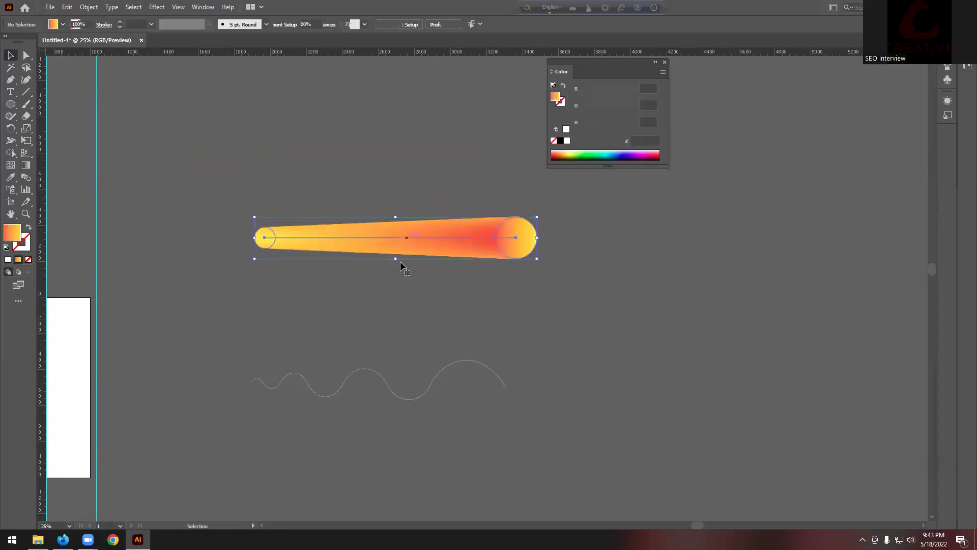
scroll(400, 261, "down", 2)
left_click_drag(373, 198, 346, 260)
left_click(424, 193)
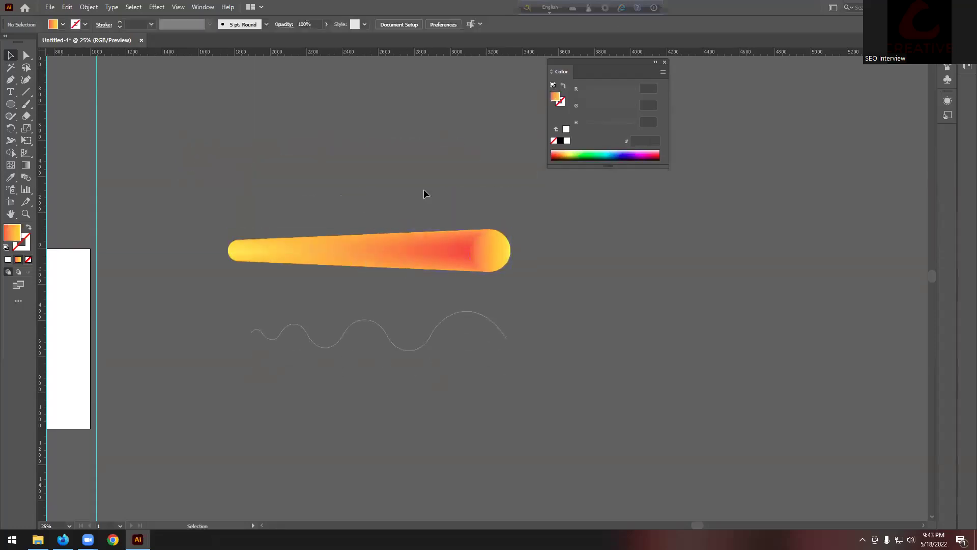
Select the gradient-circle blend with the wavy path and replace the blend's spine with that path
key("ctrl+a")
scroll(324, 382, "down", 2)
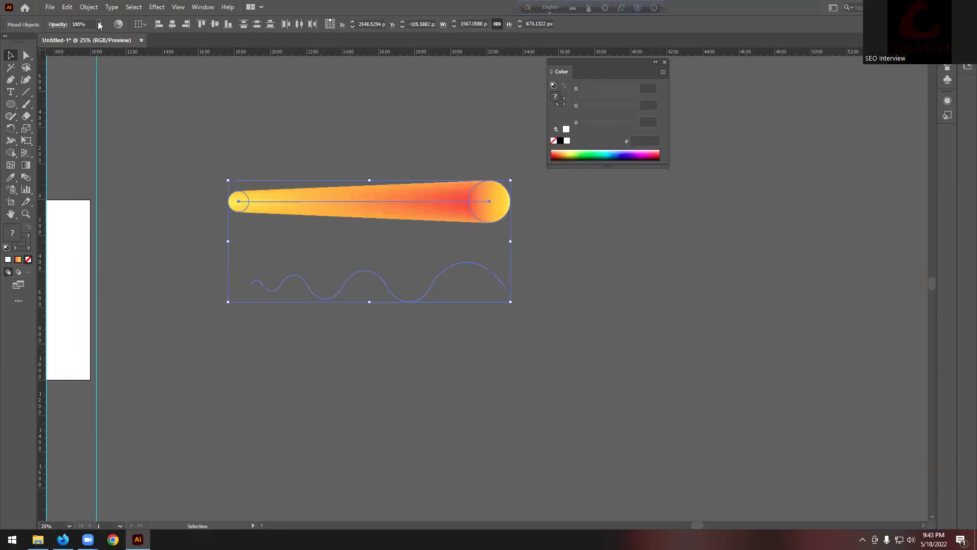
left_click(89, 7)
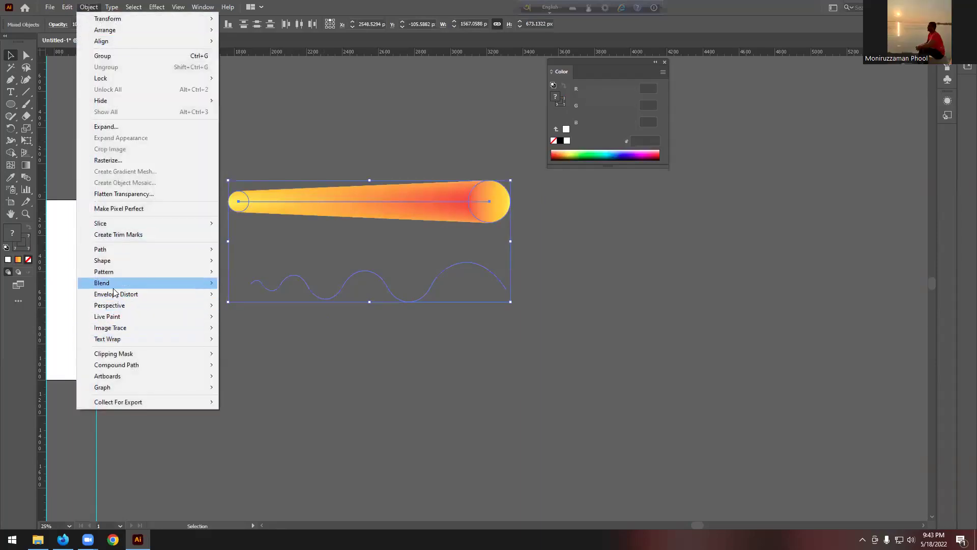
mouse_move(137, 285)
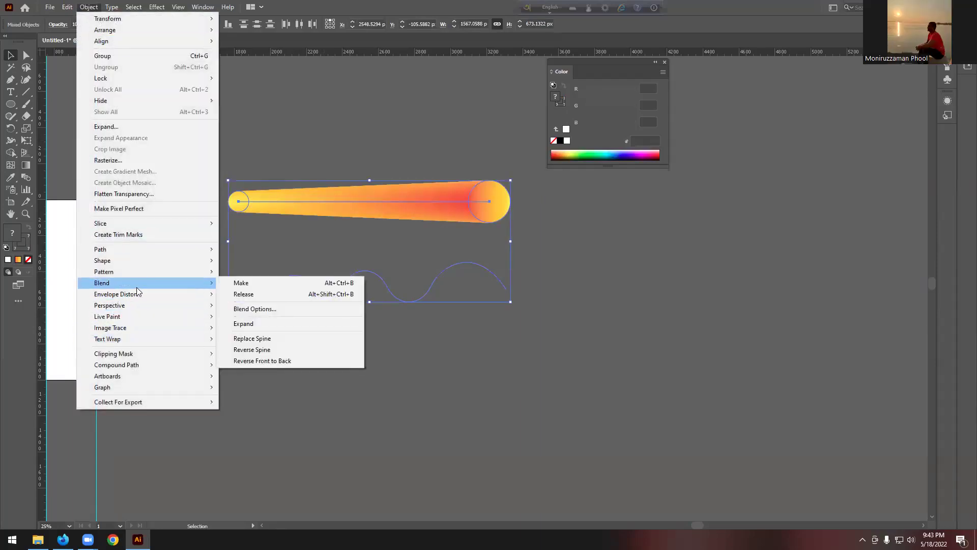
left_click(261, 338)
scroll(182, 328, "down", 1)
left_click(266, 356)
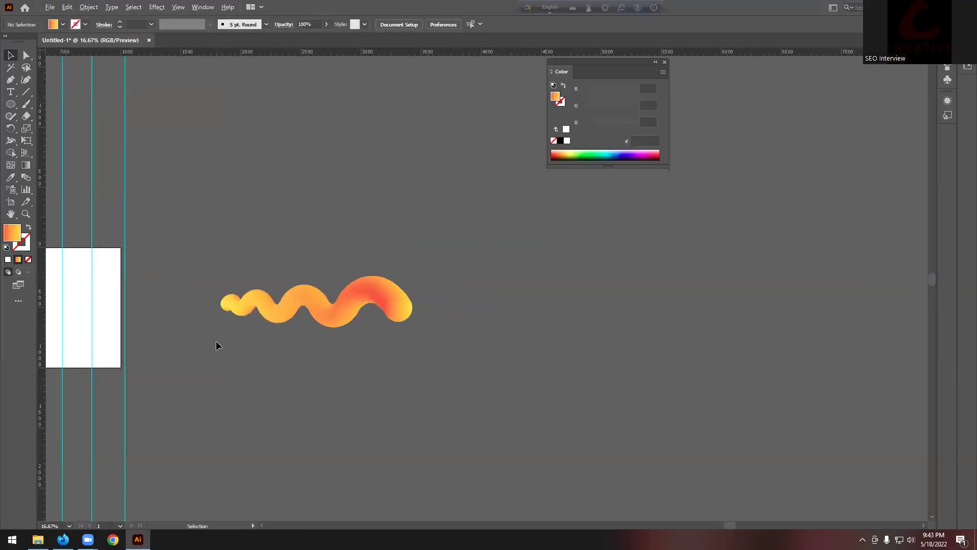
Raise the wavy blend's number of specified steps slightly in the Blend Options, with the preview on
scroll(216, 341, "up", 3)
scroll(215, 307, "down", 1)
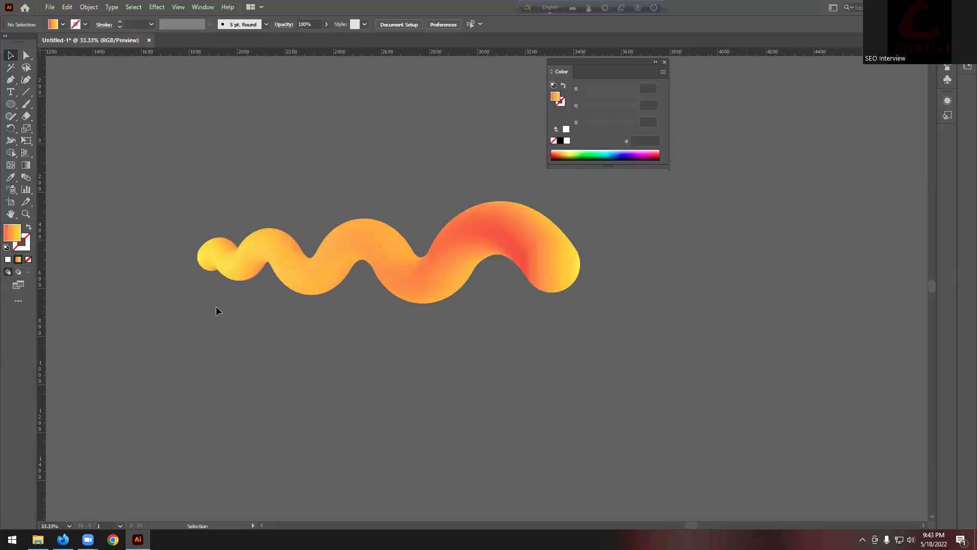
scroll(285, 269, "up", 5)
scroll(253, 289, "down", 1)
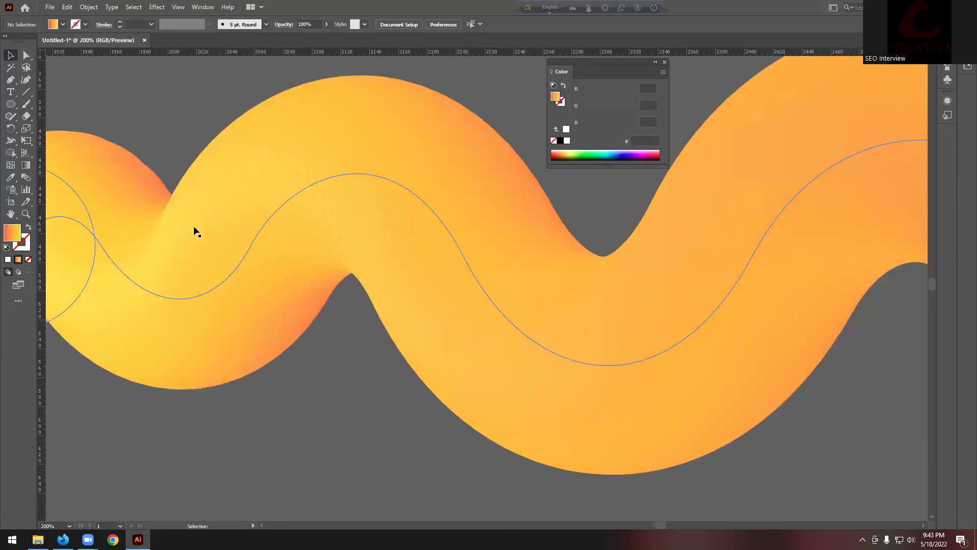
scroll(196, 229, "down", 1)
left_click(264, 285)
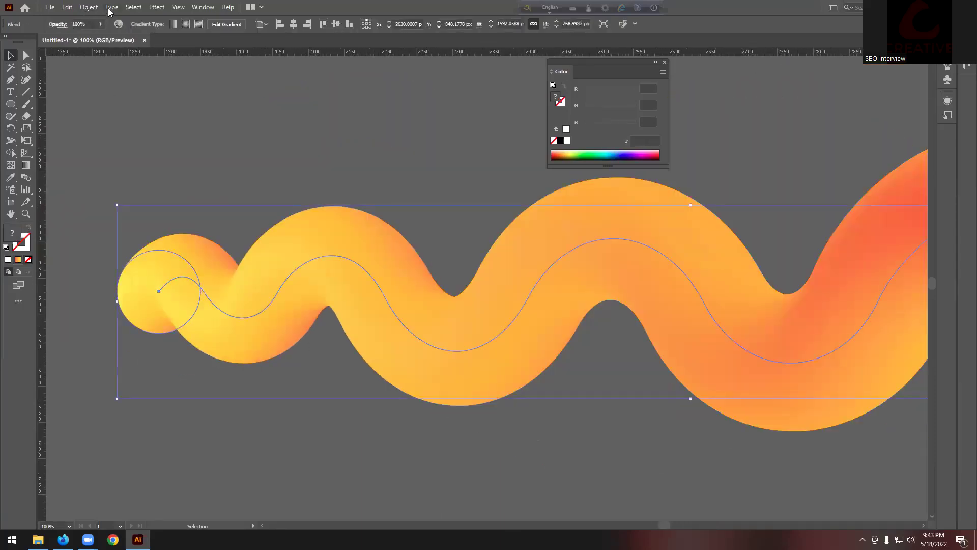
left_click(89, 8)
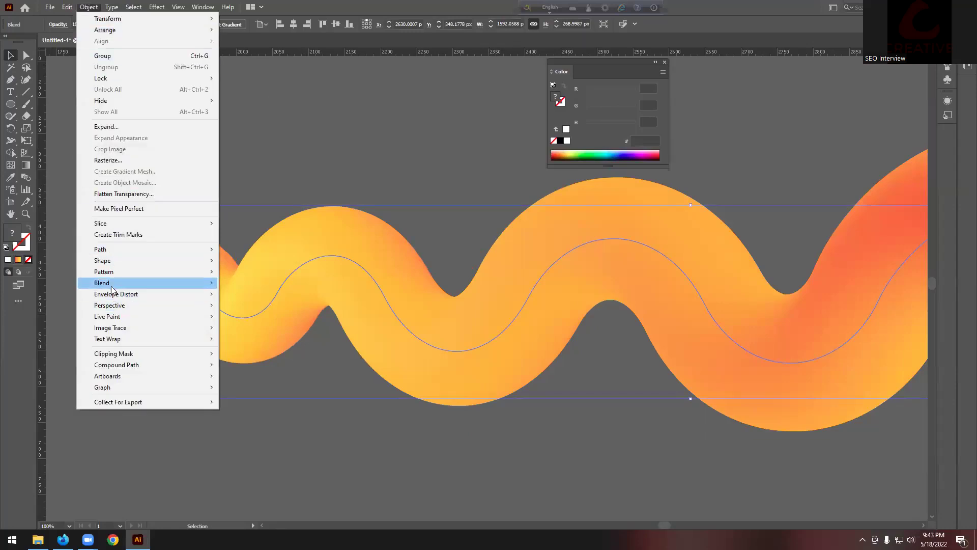
mouse_move(192, 283)
left_click(267, 308)
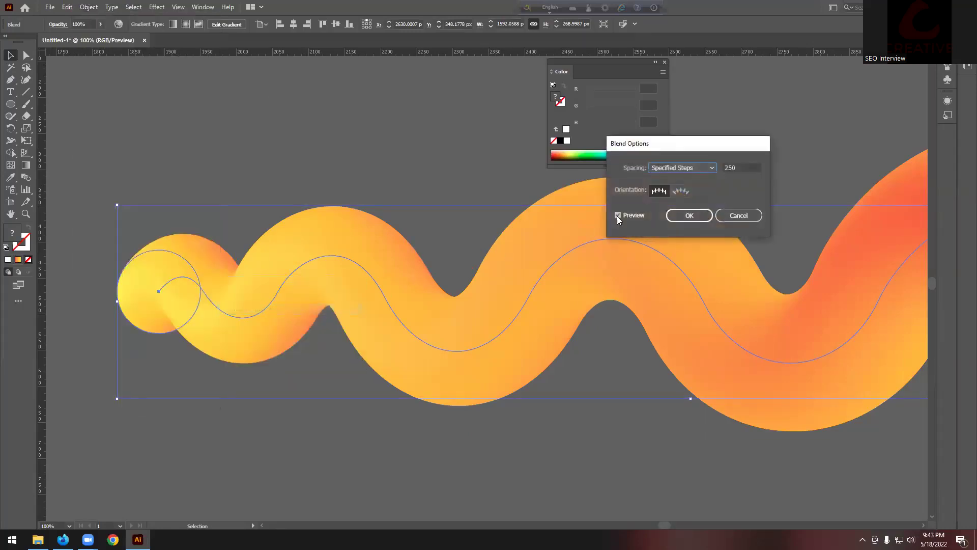
key("Tab")
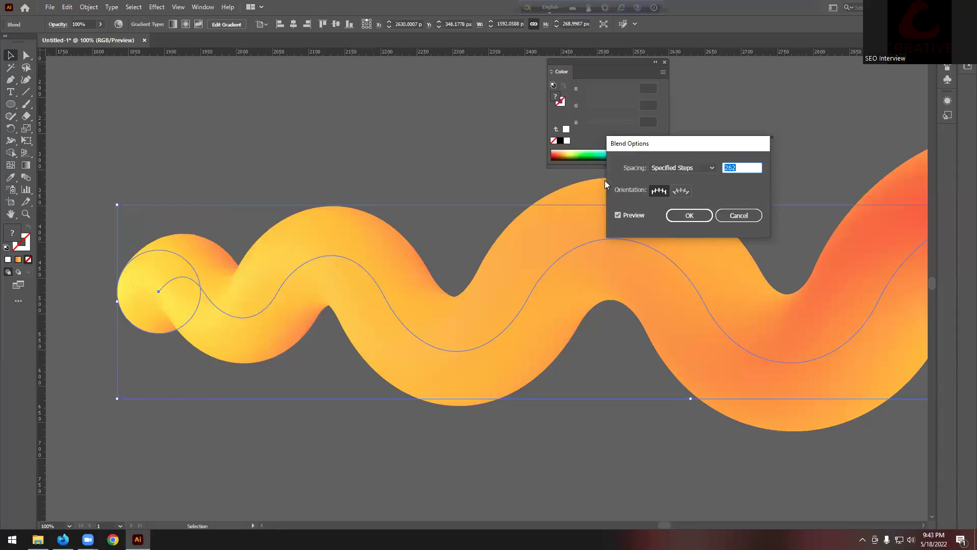
left_click(698, 215)
Increase the wavy blend's specified steps further, well above 284, to smooth the banding near its small end
scroll(126, 285, "up", 5)
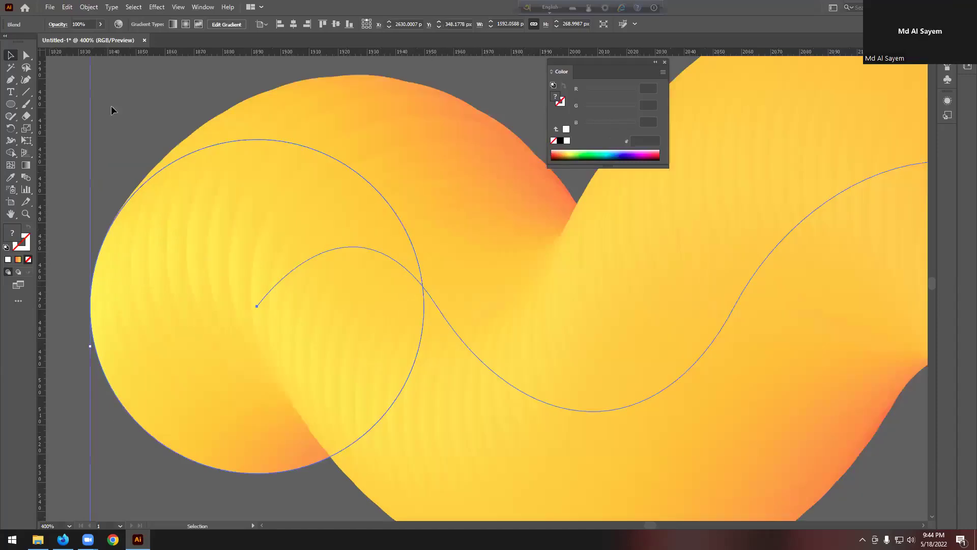
left_click(90, 7)
mouse_move(169, 281)
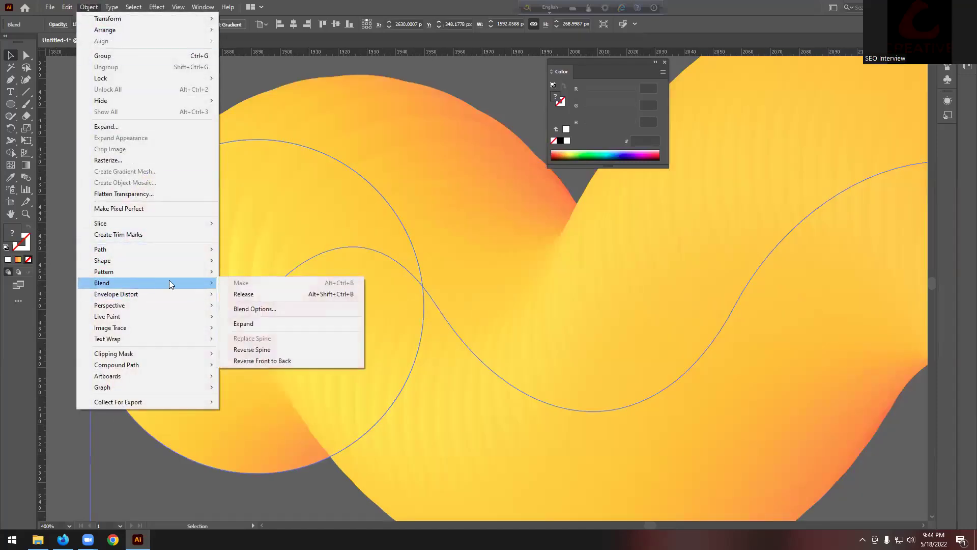
left_click(264, 307)
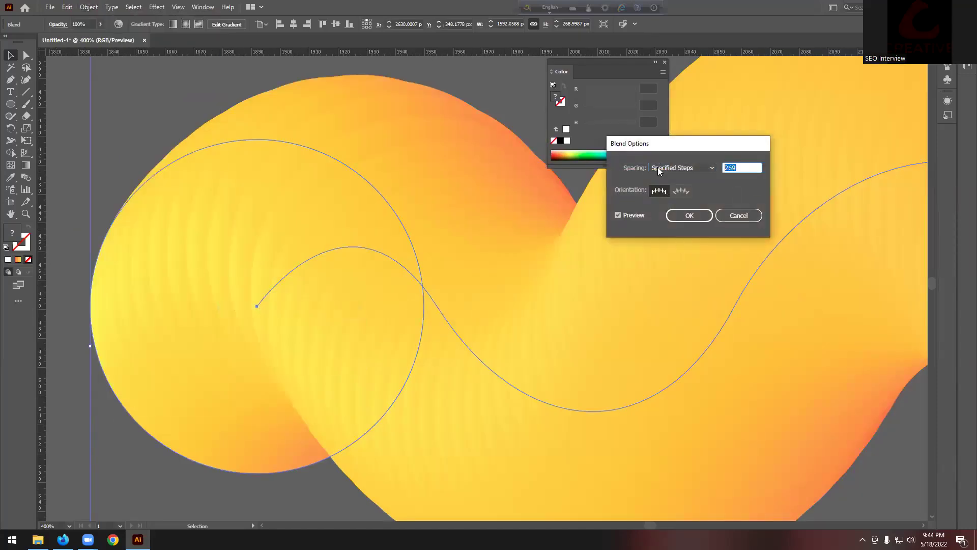
key("Up")
key("Up")
key("Up")
key("Up")
key("Up")
key("Up")
key("Up")
key("Up")
key("Up")
key("Up")
key("Up")
key("Up")
key("Up")
key("Up")
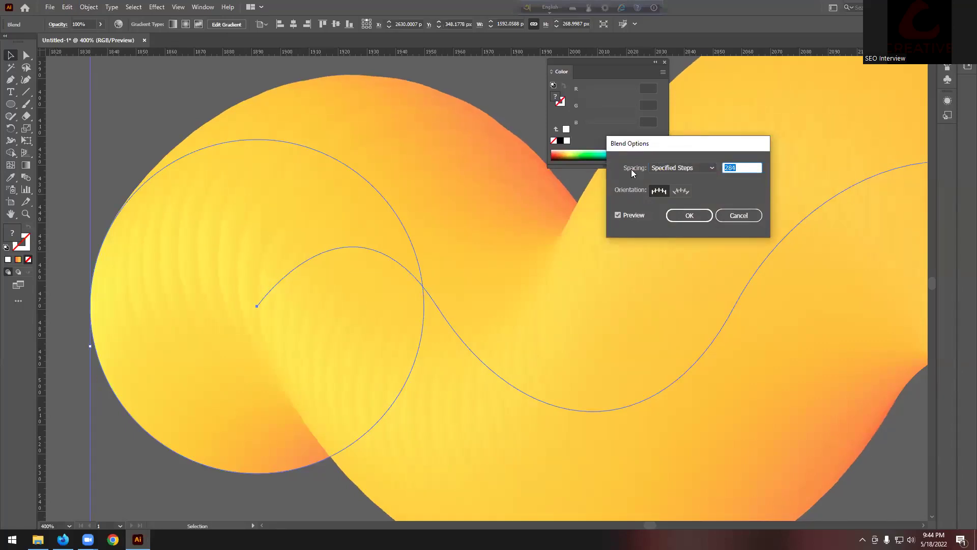
key("Up")
key("Up")
key("Up")
key("Up")
key("Up")
key("Up")
key("Up")
key("Up")
key("Up")
key("Up")
key("Up")
key("Up")
key("Up")
key("Up")
key("Up")
key("Up")
key("Up")
key("Up")
key("Up")
key("Up")
key("Up")
key("Up")
key("Up")
key("Up")
key("Up")
key("Up")
key("Up")
key("Up")
key("Up")
key("Up")
key("Return")
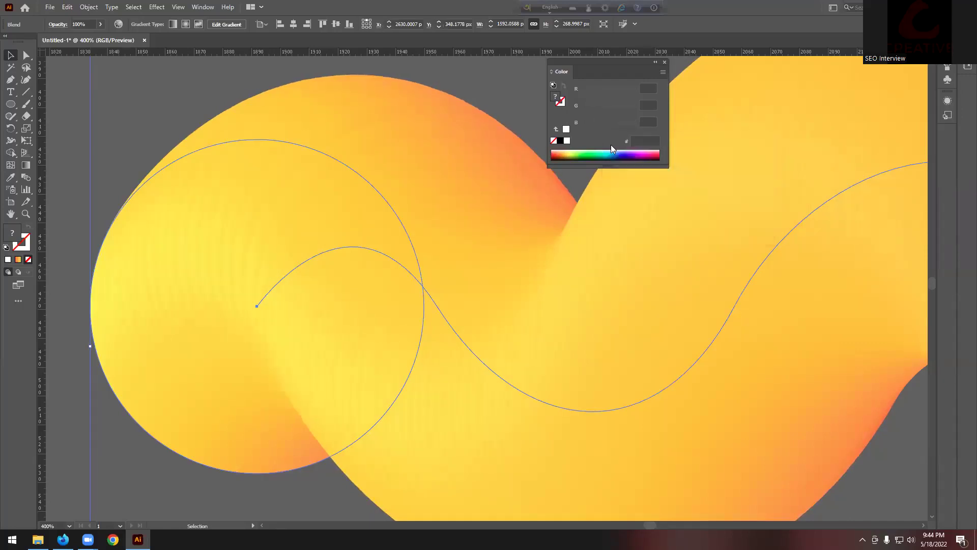
scroll(281, 244, "down", 4)
scroll(280, 244, "down", 4)
left_click(508, 290)
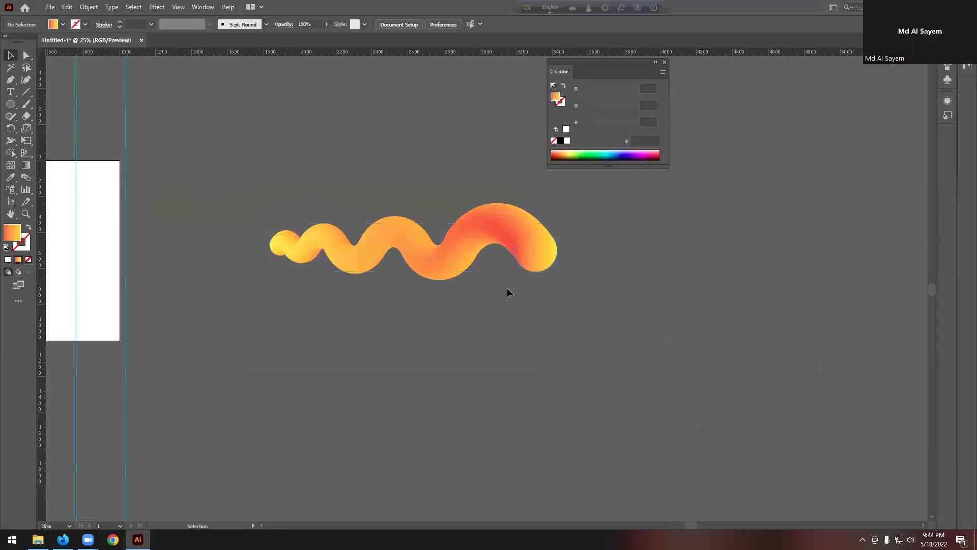
Unlock the guides, delete all the vertical guides around the artboard, and lock guides again
scroll(507, 290, "down", 2)
scroll(471, 285, "up", 1)
right_click(460, 153)
left_click(508, 260)
left_click_drag(493, 177, 361, 163)
key("Delete")
right_click(436, 164)
left_click(514, 270)
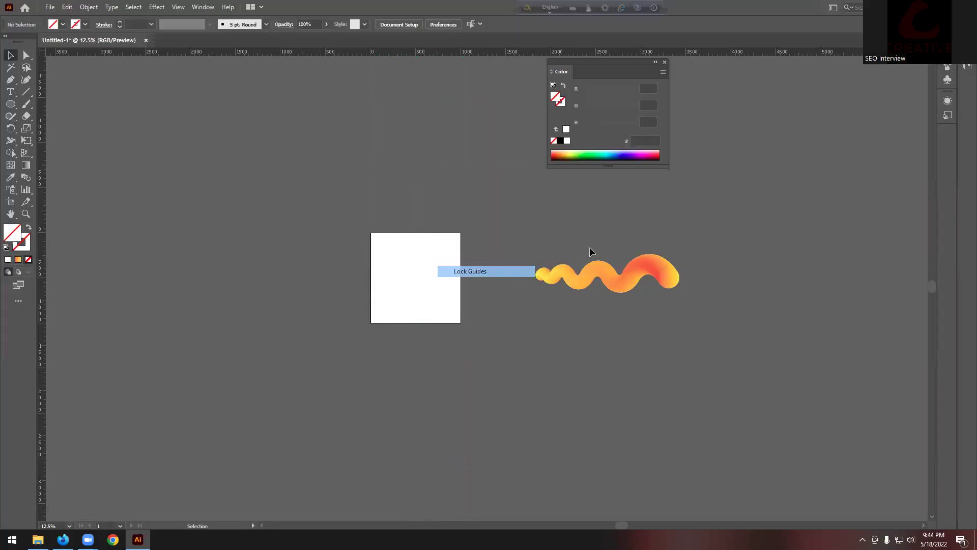
Move the wavy blend onto the artboard and scale it proportionally to about 850 px wide so it fits inside
left_click_drag(640, 283, 442, 275)
scroll(442, 275, "up", 2)
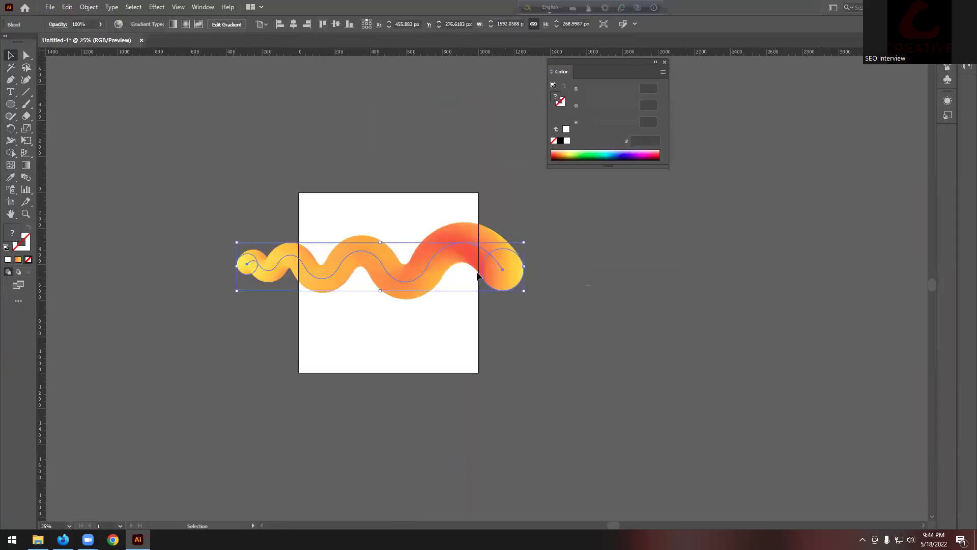
left_click_drag(528, 267, 459, 271)
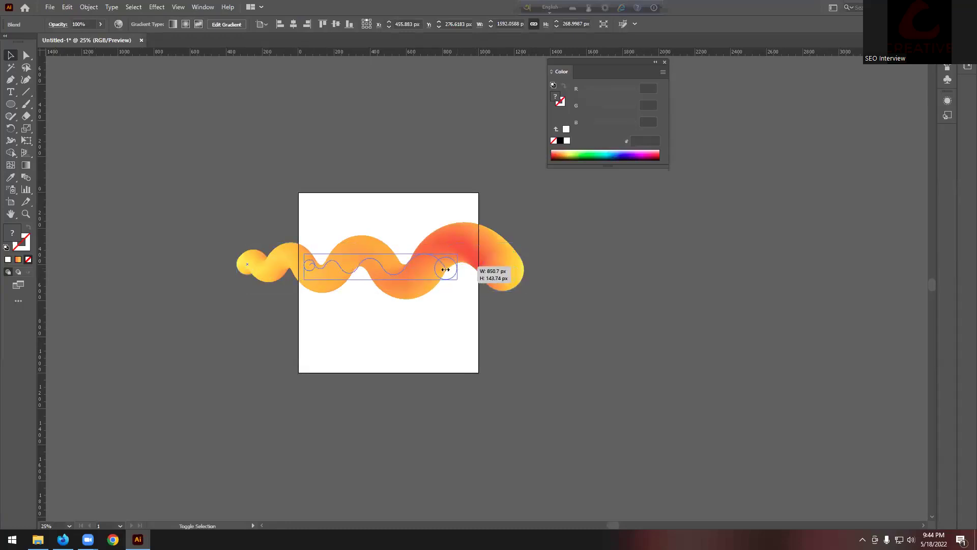
scroll(426, 268, "up", 2)
left_click(528, 261)
left_click_drag(413, 261, 600, 270)
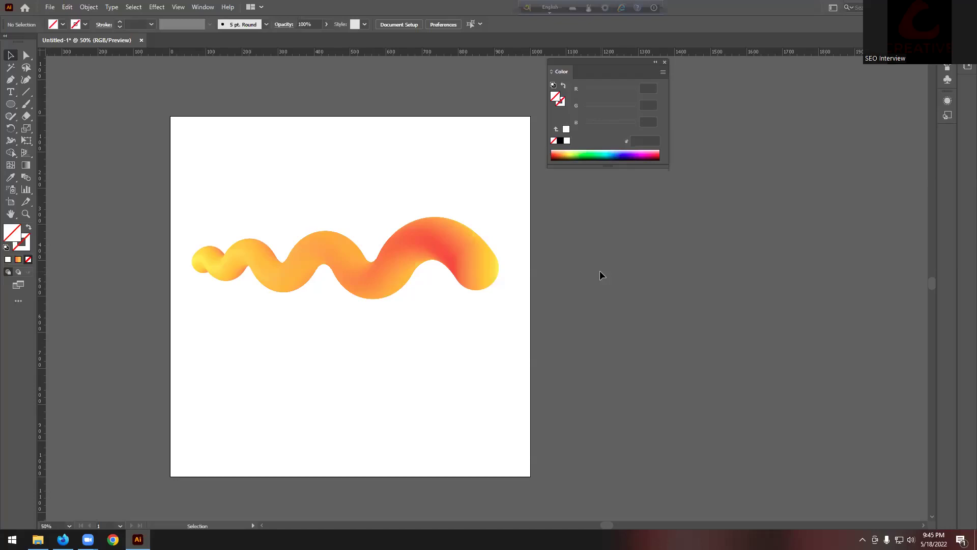
Delete the wavy blend from the artboard
left_click_drag(507, 190, 315, 319)
key("Delete")
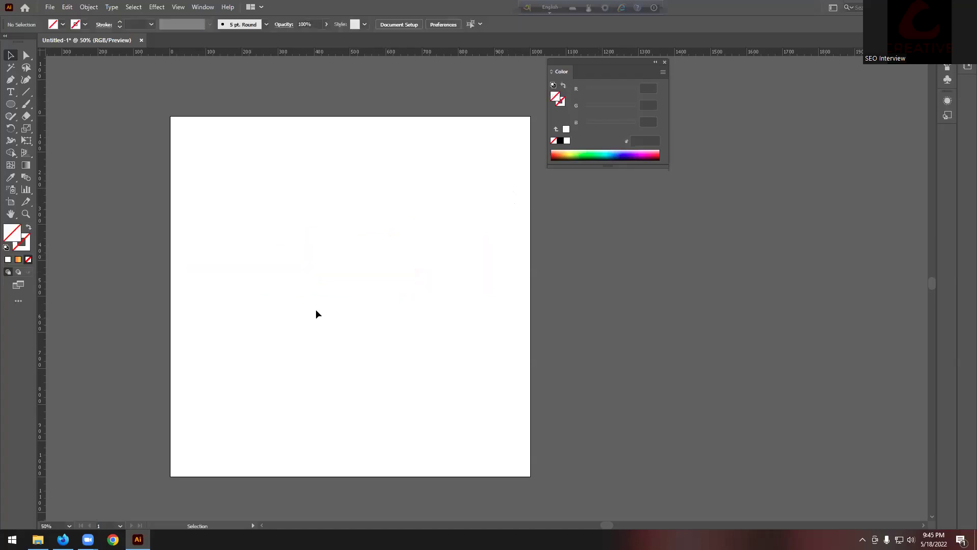
Switch to Firefox, check the Working with Images topics of class 05 in the course outline, and return to Illustrator
left_click(62, 539)
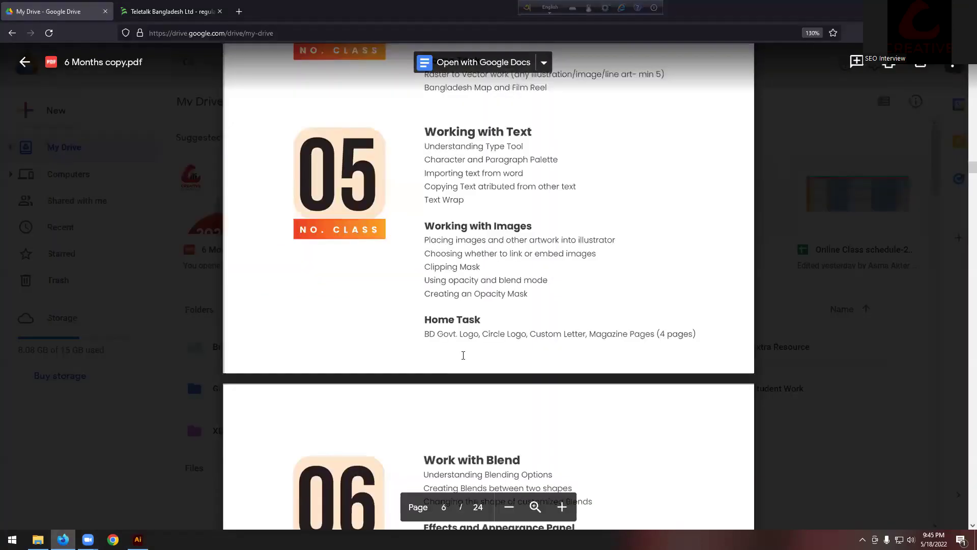
triple_click(454, 302)
left_click(481, 298)
key("alt+Tab")
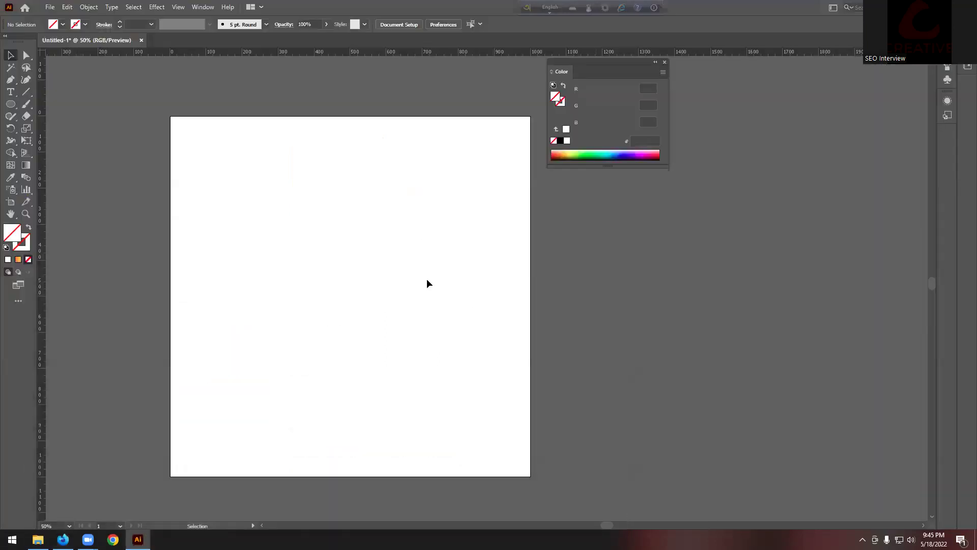
Place the image Man-Transparent.png from the Desktop and position it over the middle of the artboard
scroll(426, 279, "up", 1)
scroll(409, 276, "down", 2)
scroll(334, 294, "up", 1)
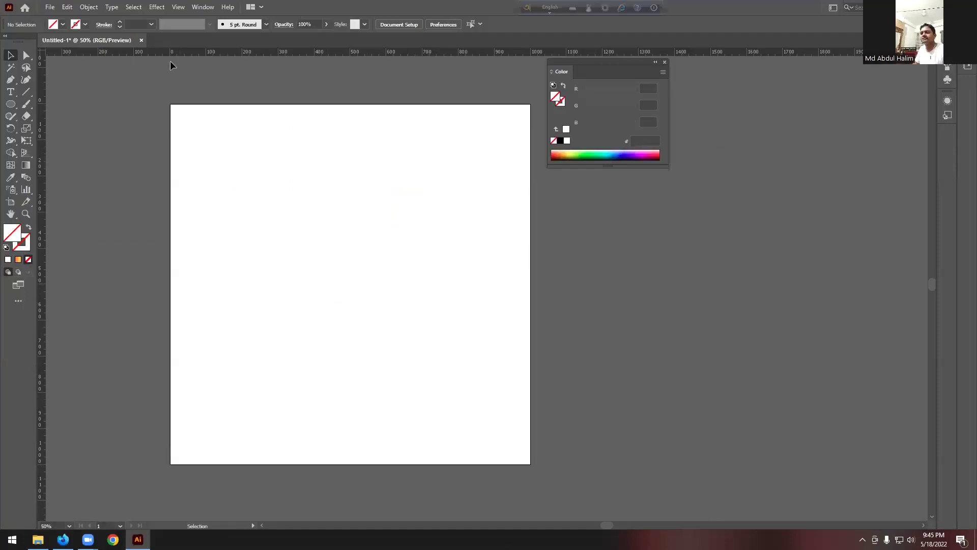
left_click(49, 7)
left_click(80, 184)
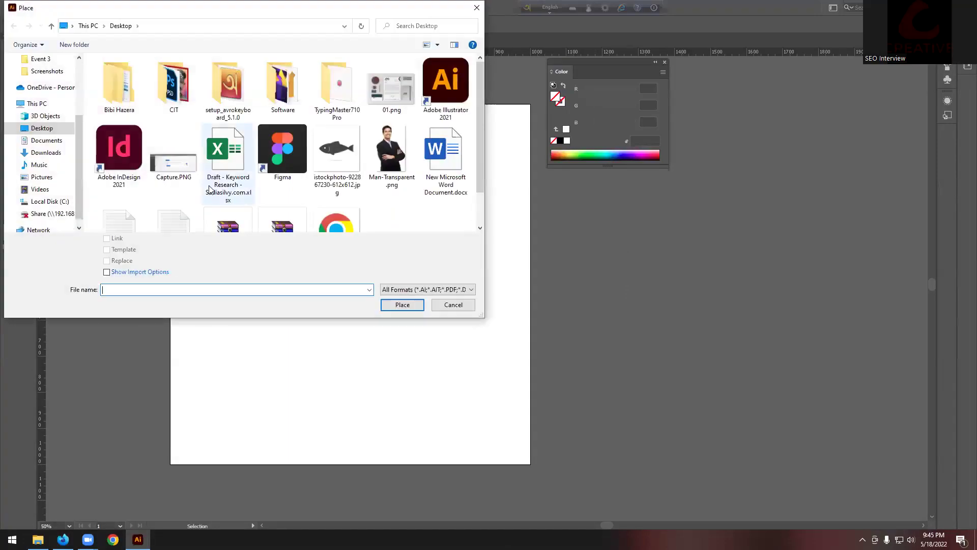
left_click(392, 153)
left_click(403, 304)
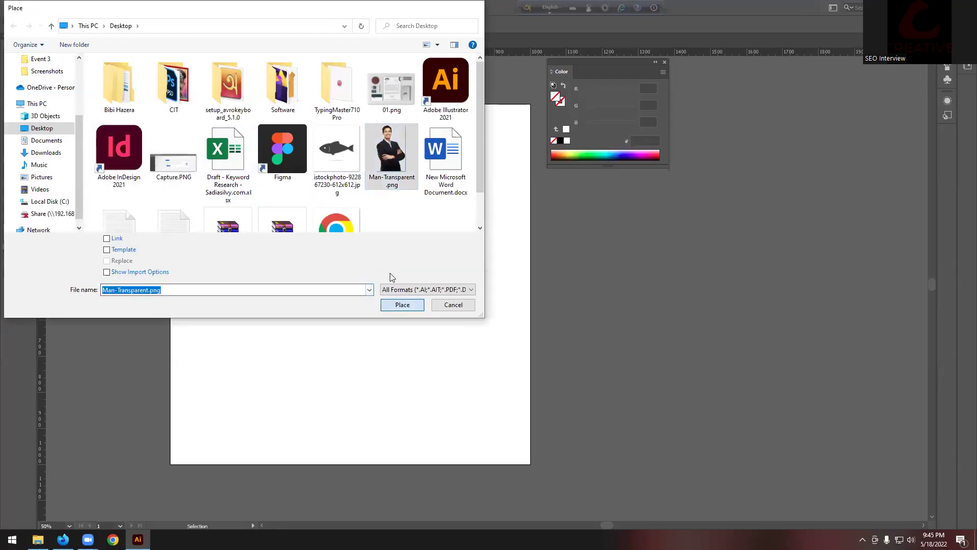
left_click(313, 199)
left_click_drag(398, 346, 343, 246)
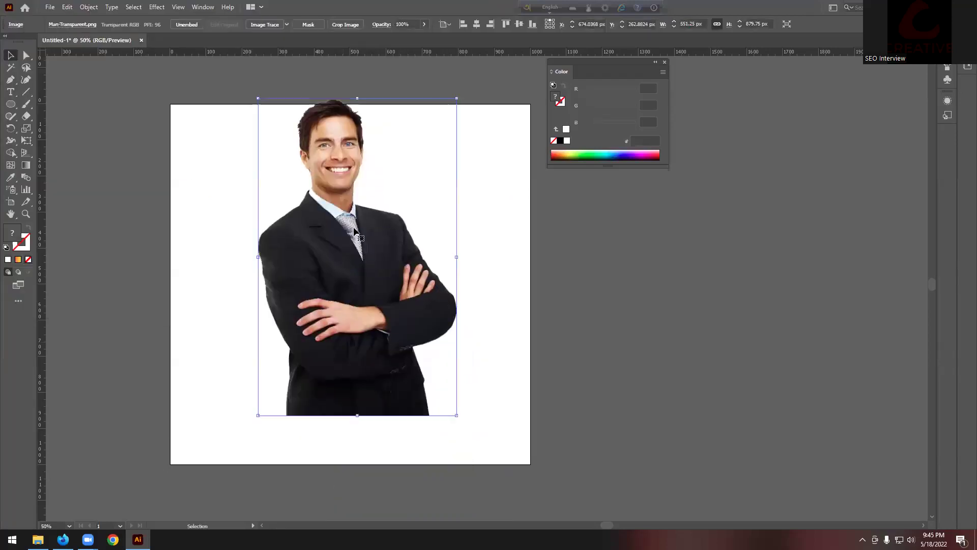
Scale the man image proportionally to about 276 by 441 px and move it to the upper middle of the artboard
left_click(366, 96)
left_click(441, 108)
left_click_drag(455, 99, 408, 176)
left_click_drag(363, 254, 357, 196)
Place a copy of the man image directly below the original and rotate the copy by 180°
left_click_drag(352, 152, 348, 302)
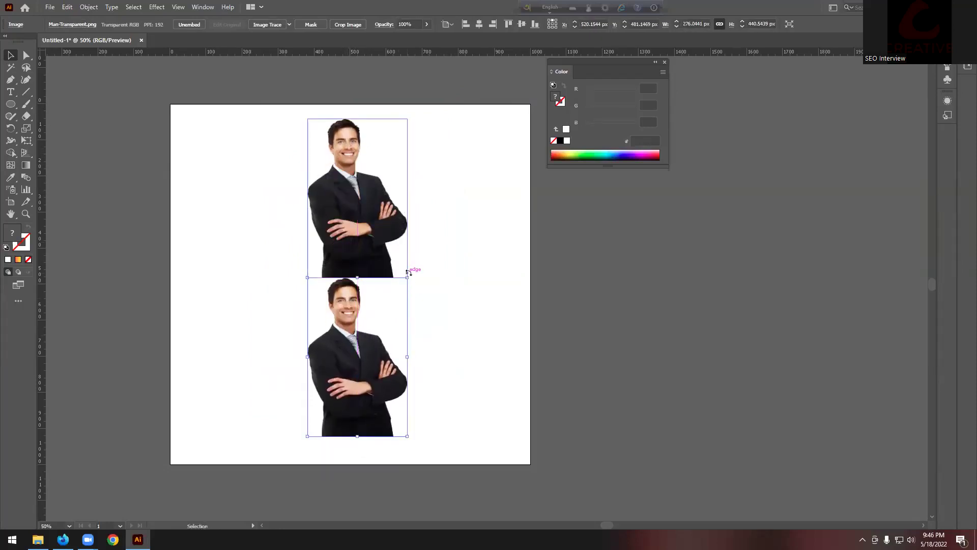
left_click_drag(408, 273, 323, 395)
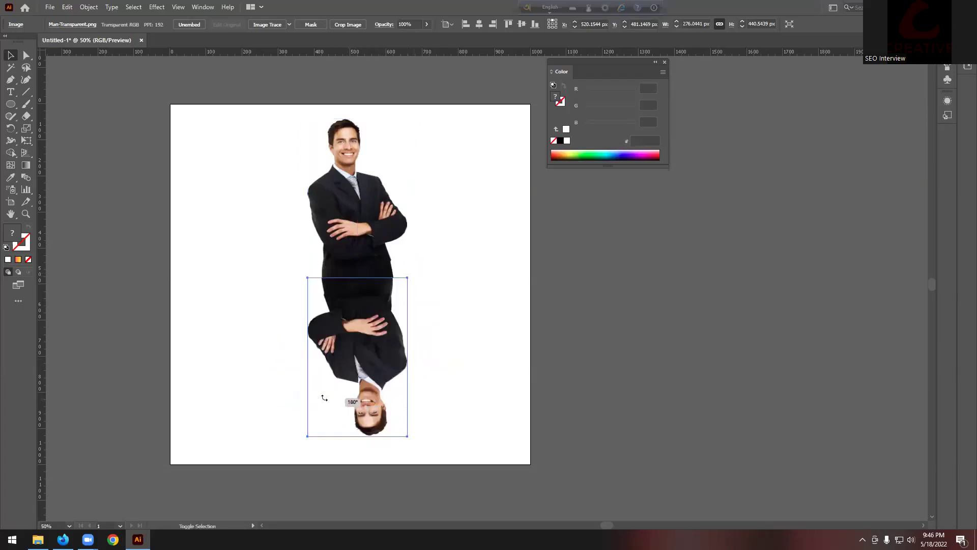
left_click(448, 361)
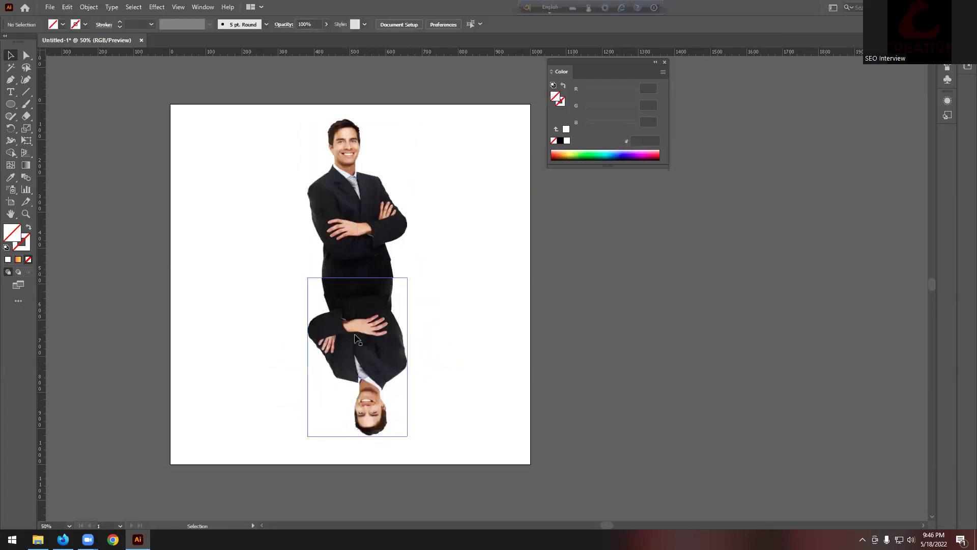
Reflect the upside-down copy across the vertical axis so that it mirrors the upright man above
left_click(370, 314)
right_click(369, 314)
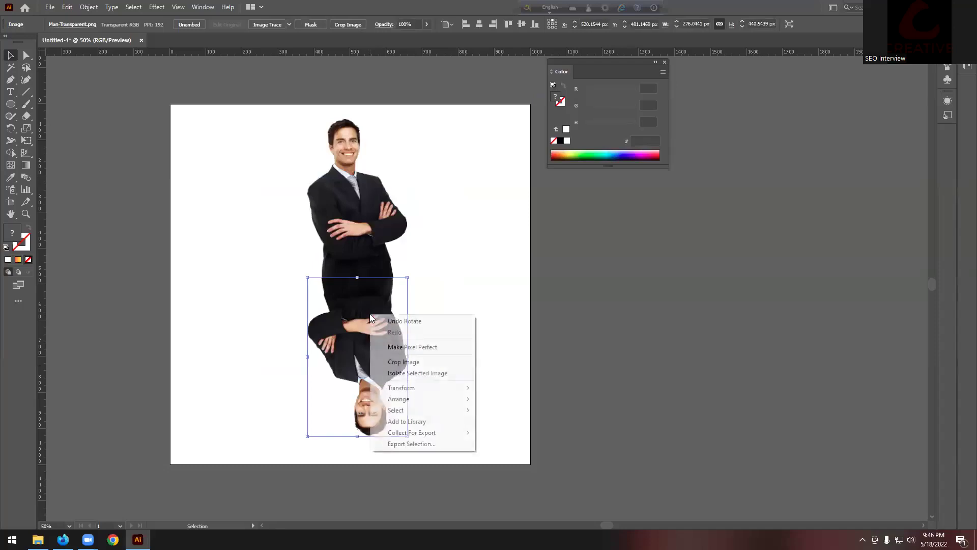
mouse_move(418, 390)
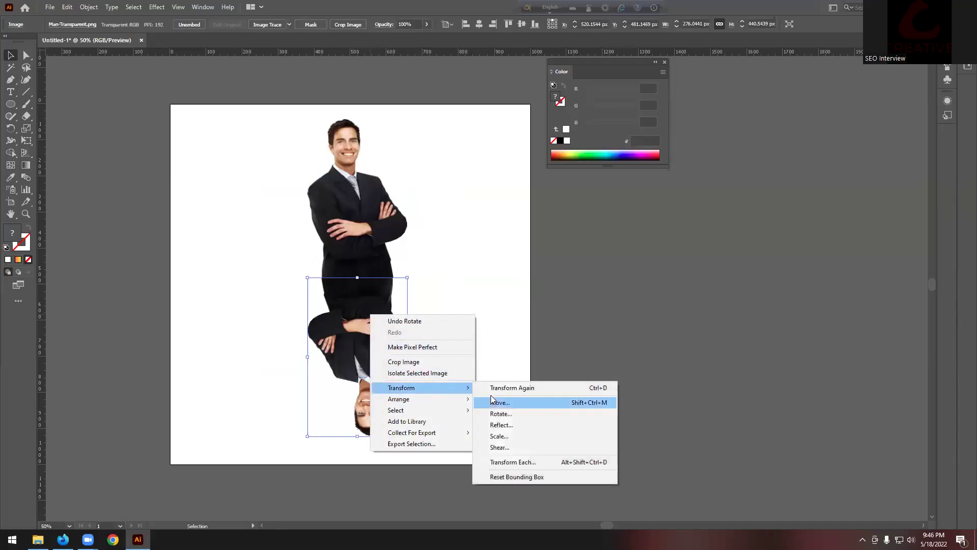
left_click(506, 425)
left_click(599, 337)
left_click(466, 319)
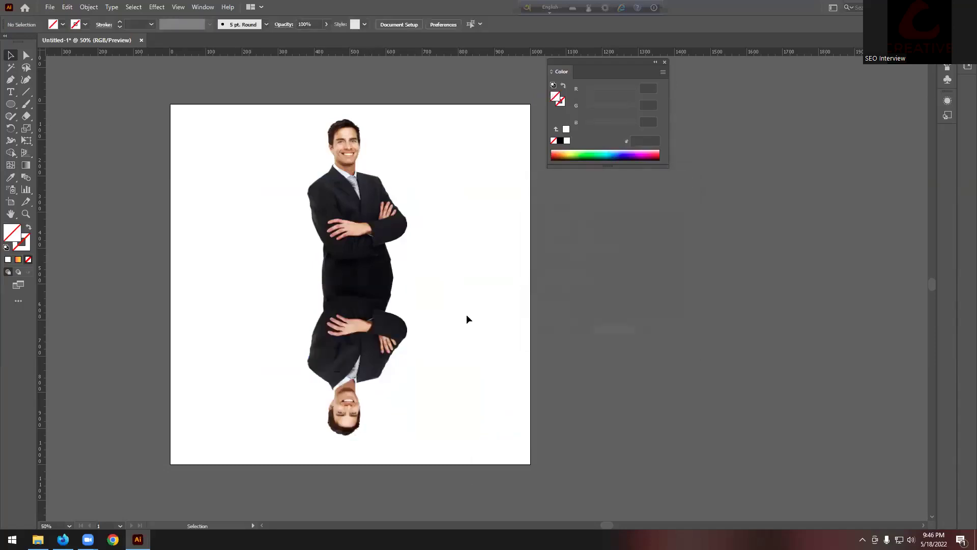
Draw a rectangle about 517 by 472 px covering the upside-down man and fill it with dark color 231F20
mouse_move(376, 312)
left_mouse_down()
mouse_move(362, 332)
mouse_move(361, 310)
left_mouse_up()
left_click(77, 131)
left_click_drag(10, 104, 51, 103)
mouse_move(256, 275)
left_mouse_down()
mouse_move(393, 315)
mouse_move(442, 444)
left_mouse_up()
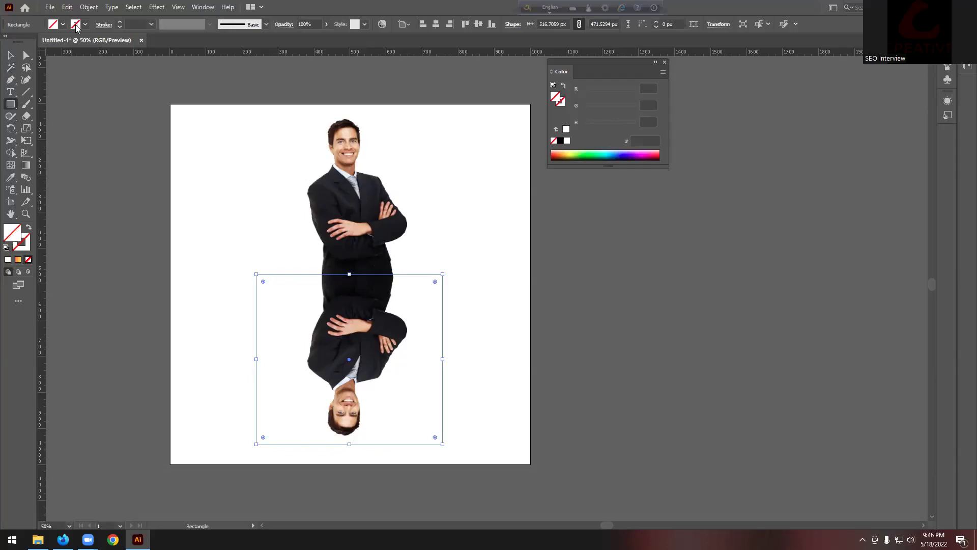
left_click(63, 24)
left_click(28, 43)
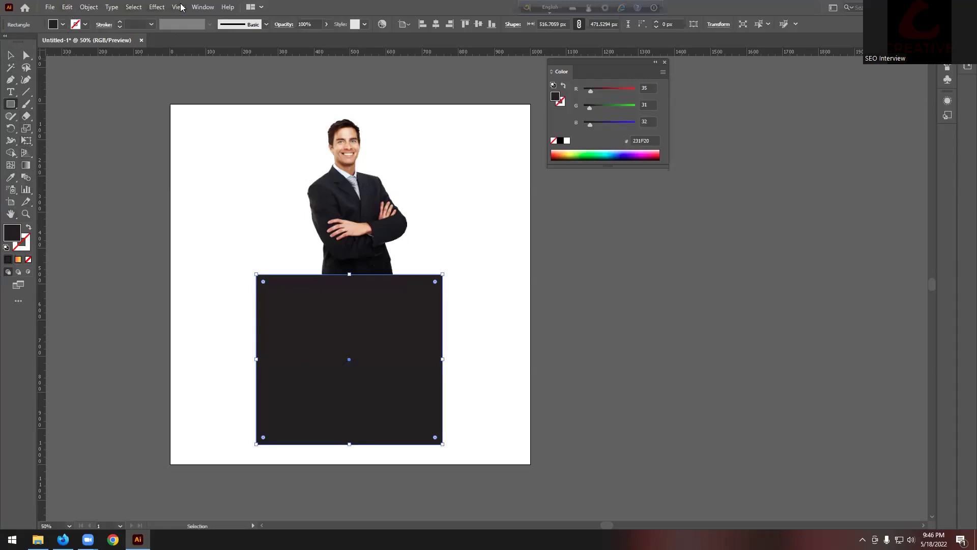
Apply a linear white-to-black gradient to the rectangle, close the gradient settings and deselect it
left_click(203, 9)
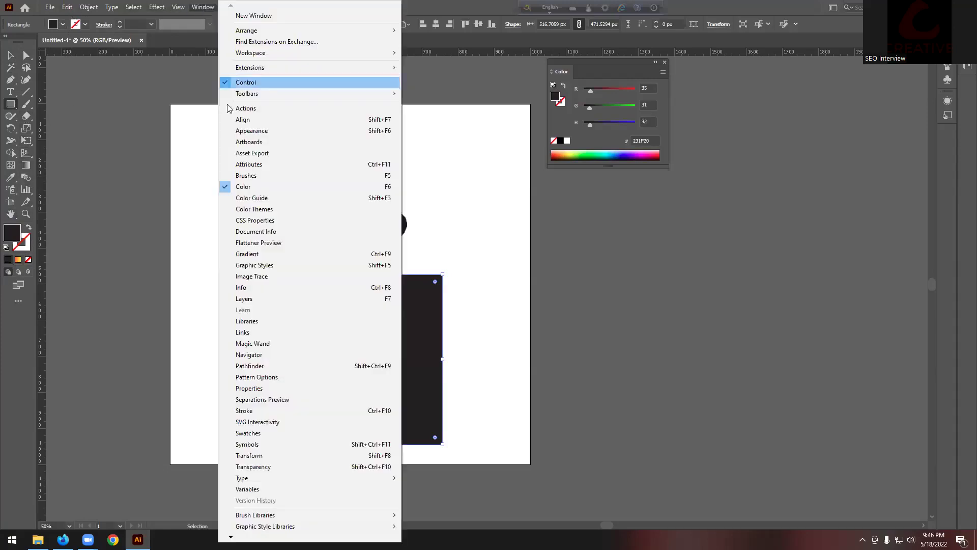
left_click(249, 253)
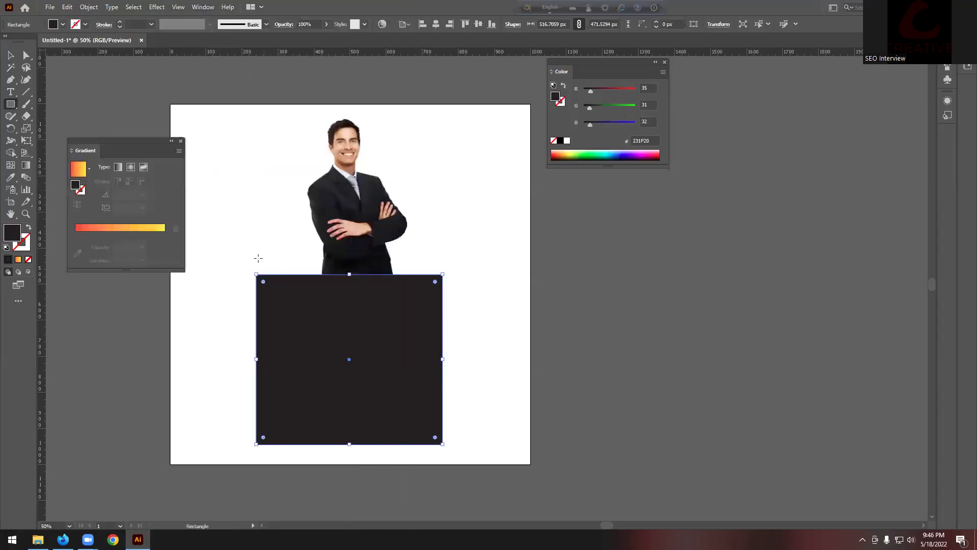
left_click(89, 168)
left_click(51, 190)
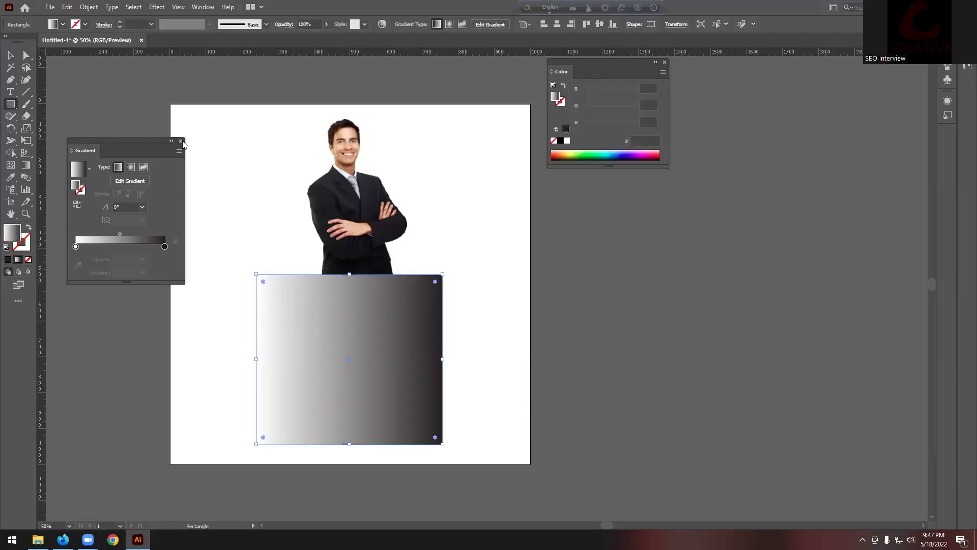
left_click(181, 140)
left_click(10, 55)
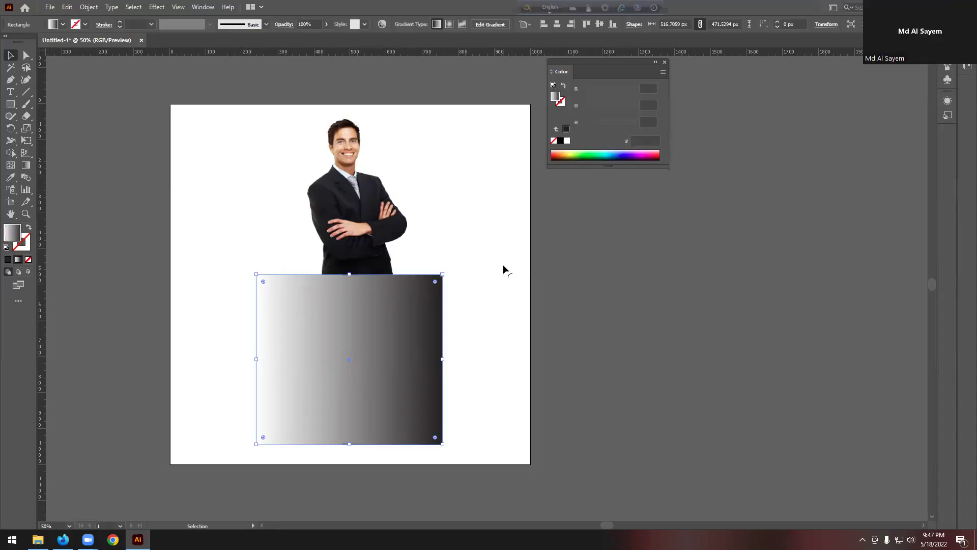
left_click(486, 338)
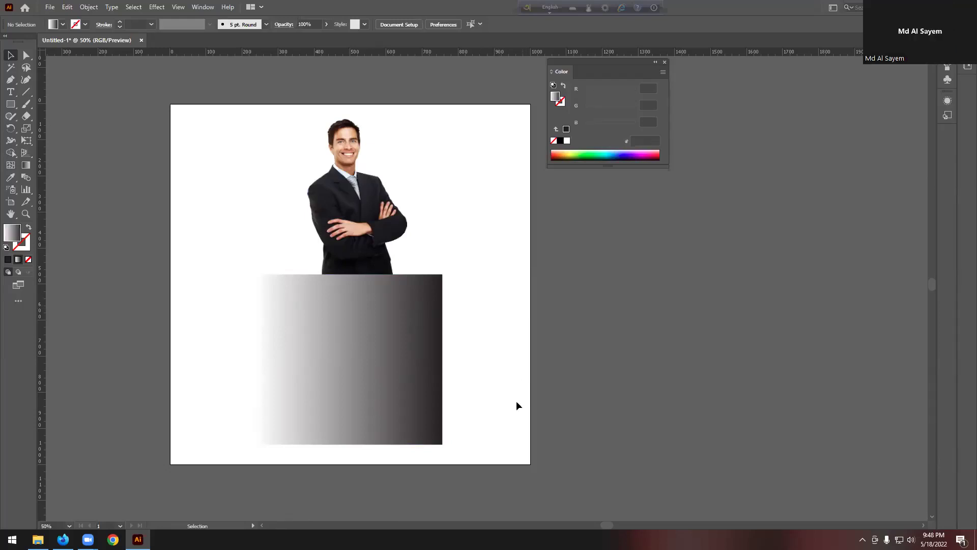
Set the rectangle's gradient angle to -90° after trying 45° and 90°
left_click(364, 376)
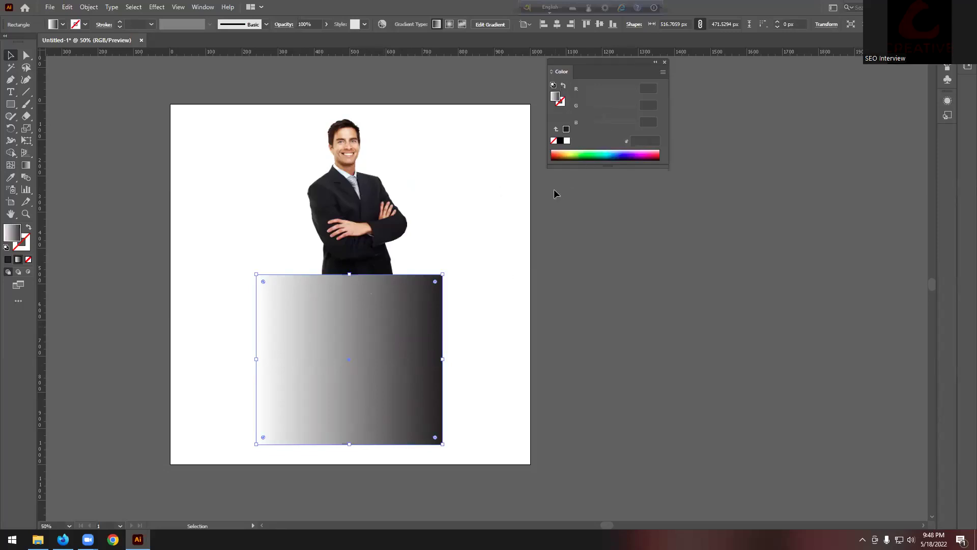
left_click(202, 7)
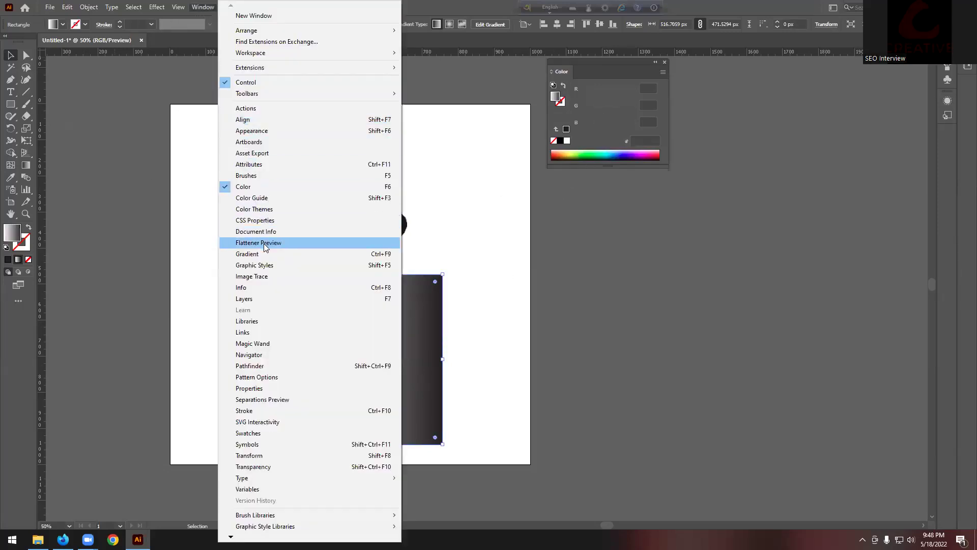
left_click(262, 254)
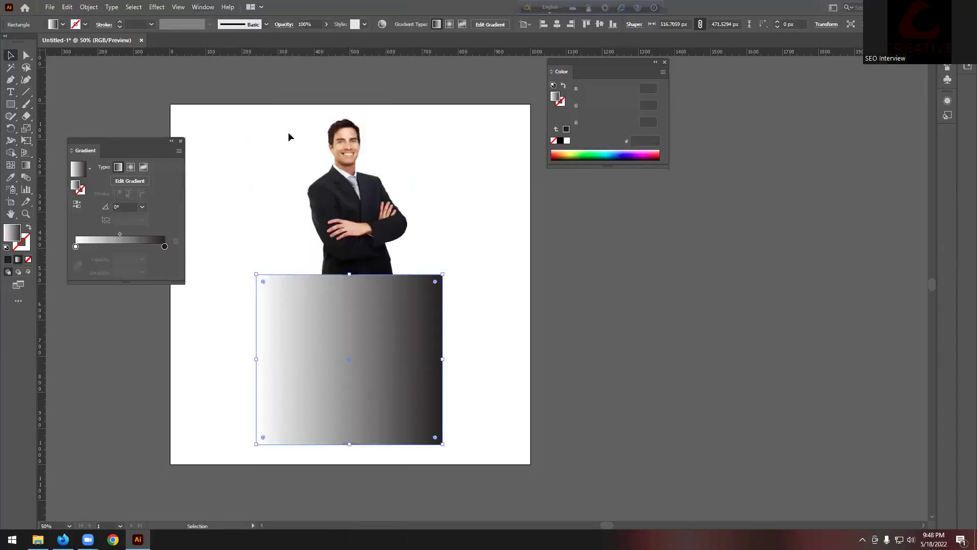
left_click(142, 207)
left_click(153, 285)
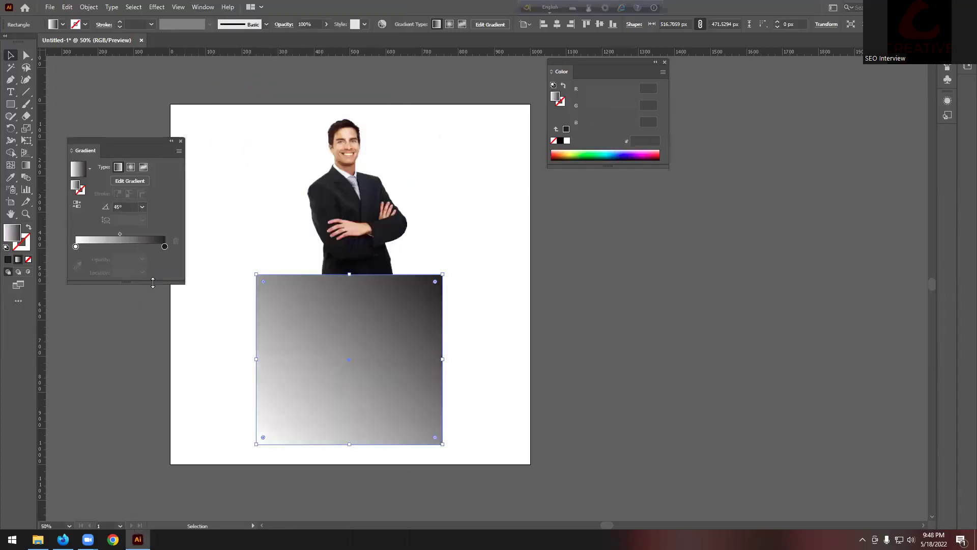
left_click(144, 208)
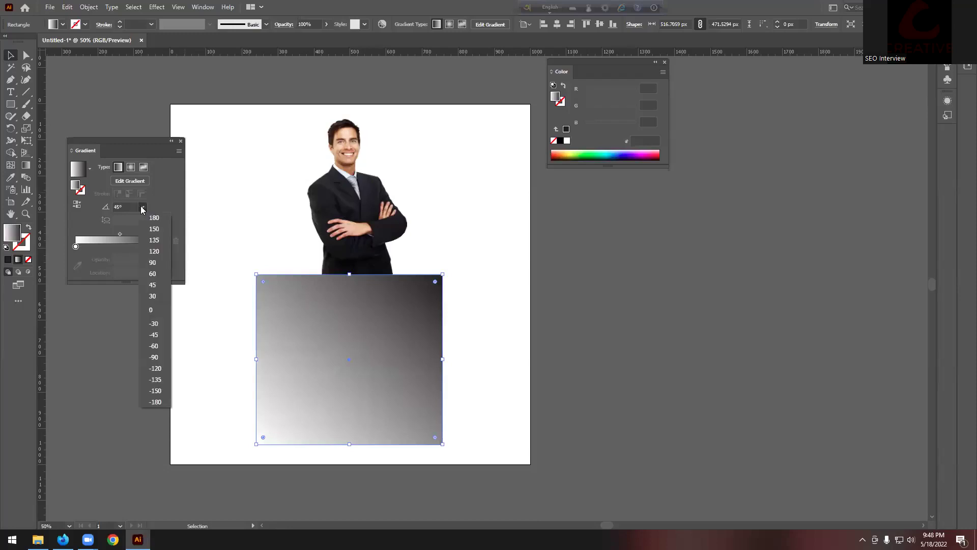
left_click(154, 262)
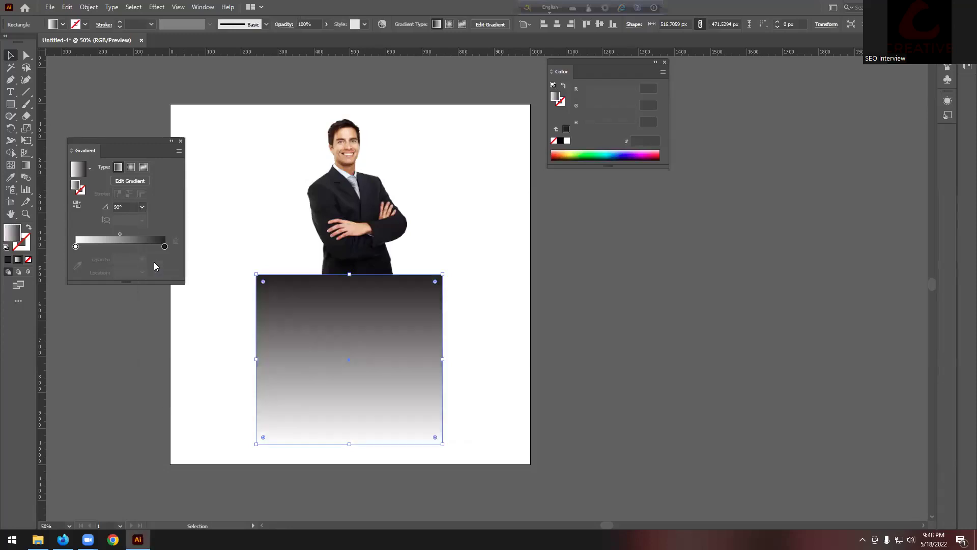
left_click(143, 207)
left_click(154, 357)
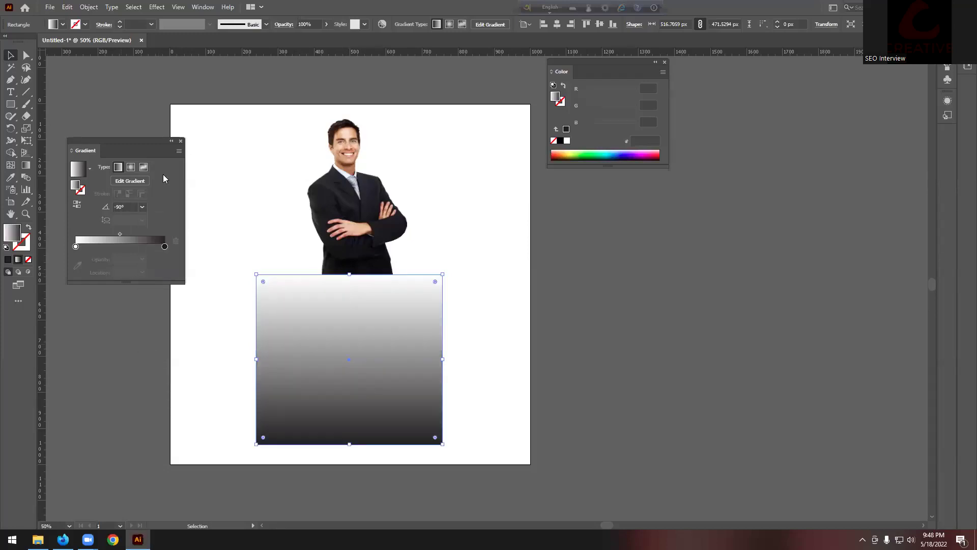
Select the gradient rectangle together with the upside-down man beneath it and make an opacity mask from them
left_click_drag(203, 323, 499, 374)
left_click(500, 370)
left_click(353, 333)
left_click_drag(497, 333, 402, 387)
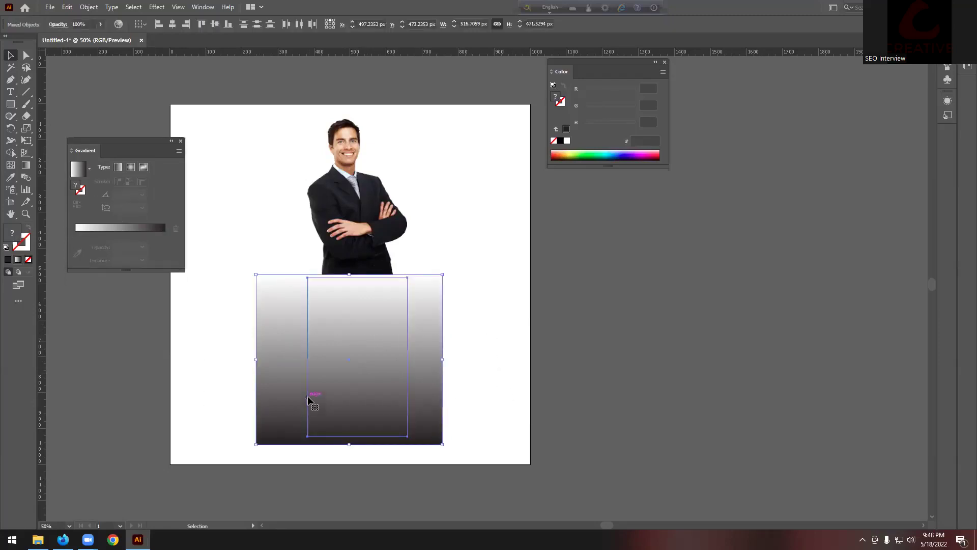
left_click(203, 7)
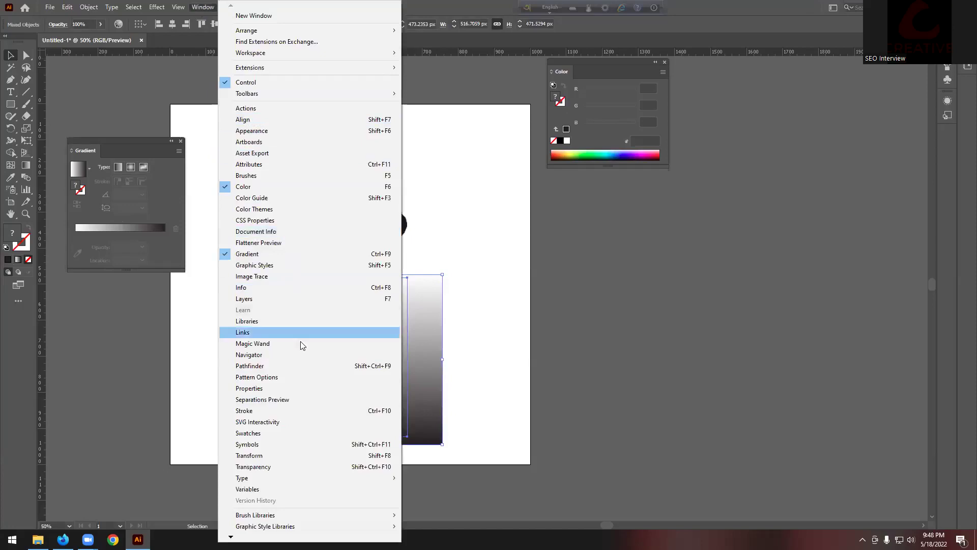
left_click(276, 469)
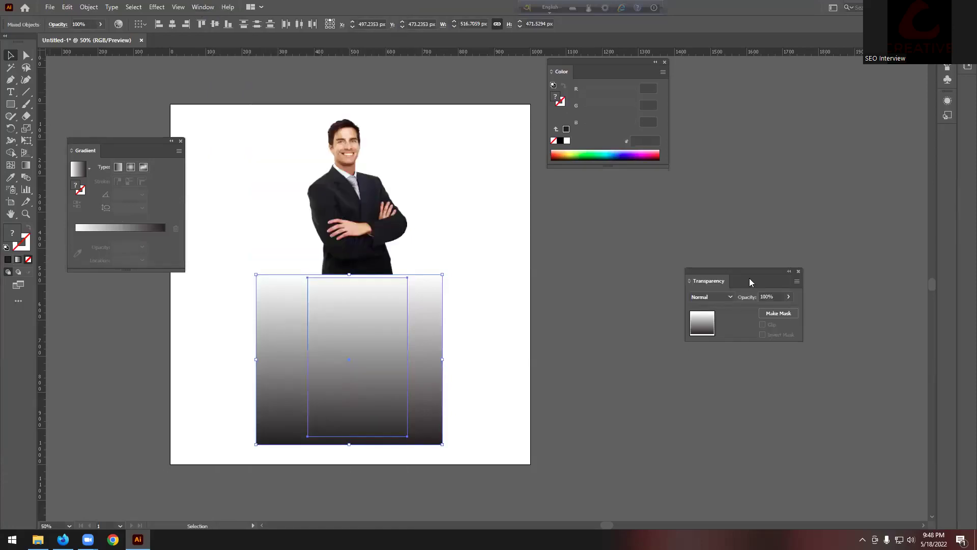
left_click_drag(755, 269, 490, 237)
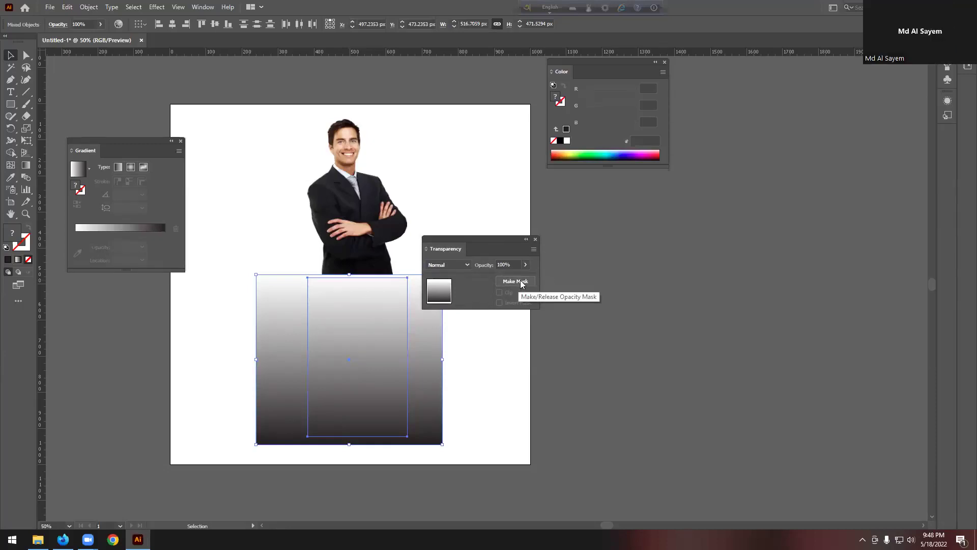
left_click(522, 284)
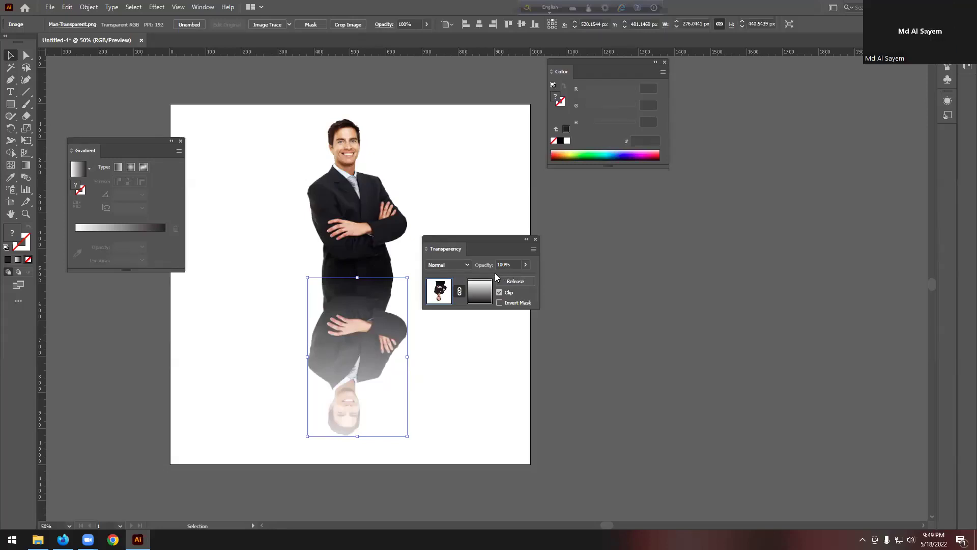
Undo the opacity mask and move the black stop of the rectangle's gradient to about 65%
key("ctrl+z")
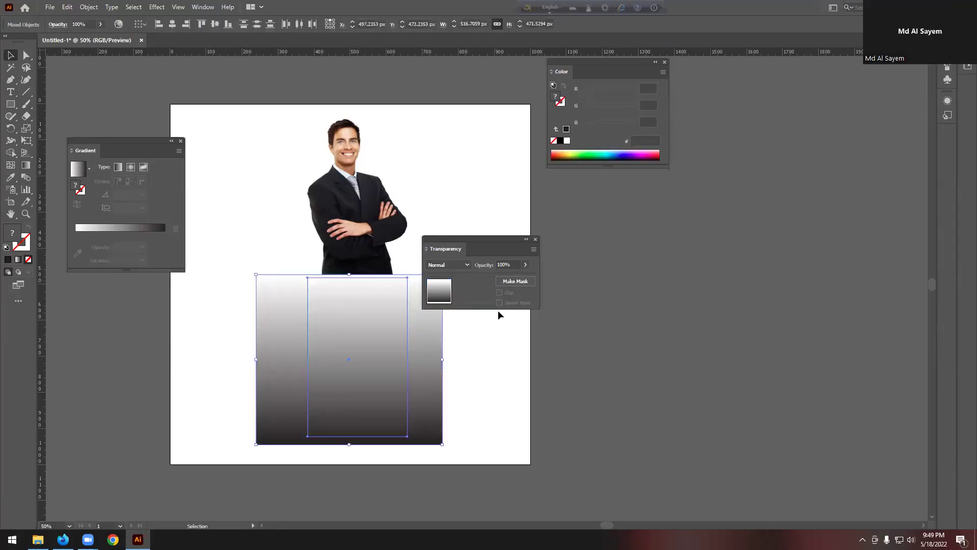
left_click(410, 371)
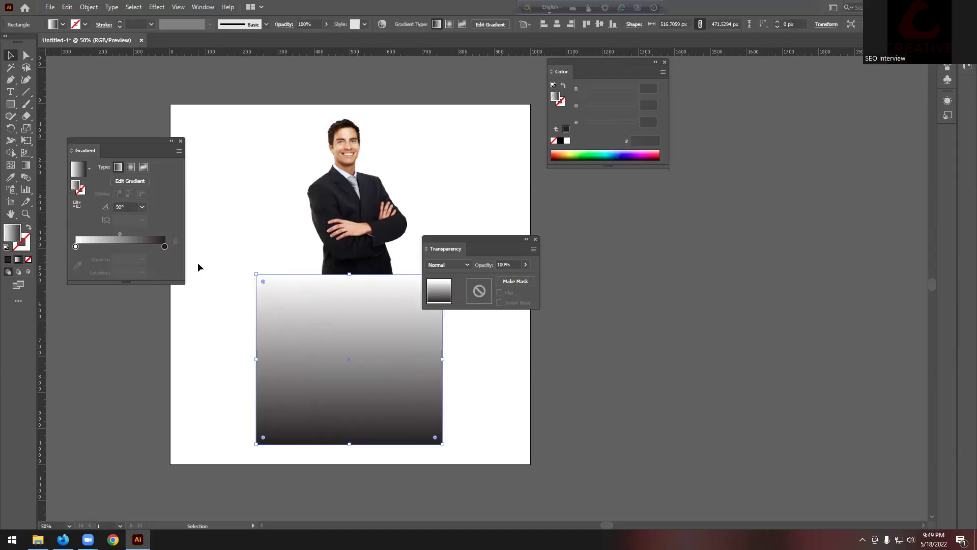
left_click_drag(165, 252, 133, 246)
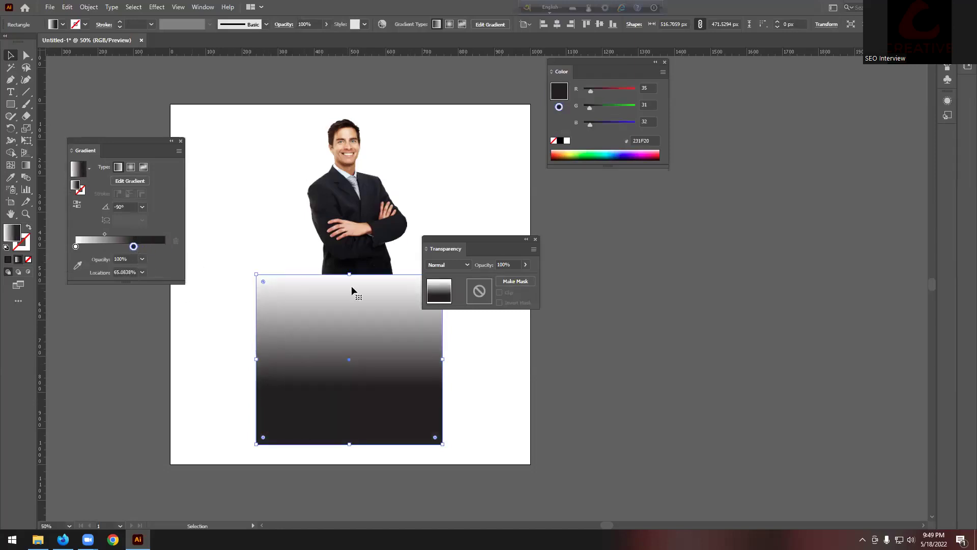
Make an opacity mask from the adjusted gradient rectangle and the upside-down man, and deselect the result
left_click_drag(489, 343, 396, 377)
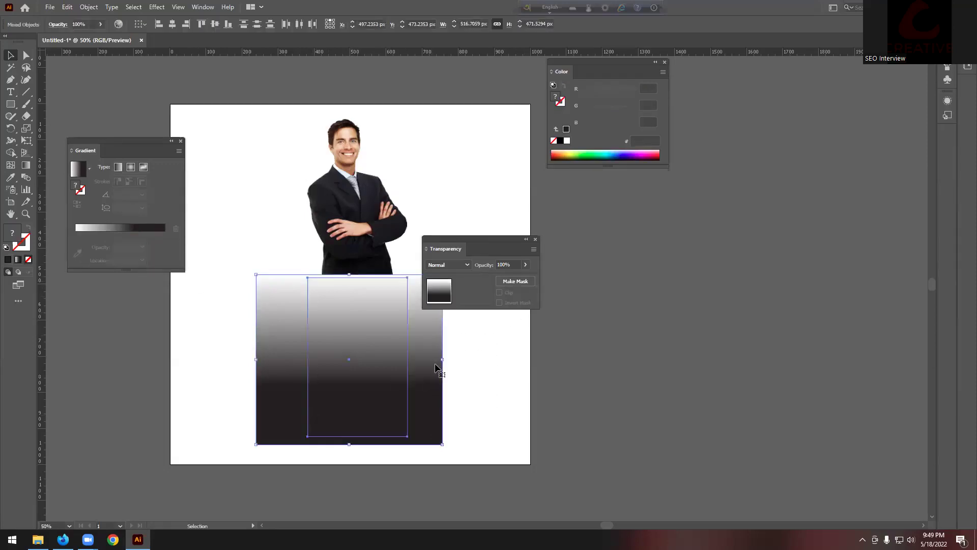
left_click(515, 282)
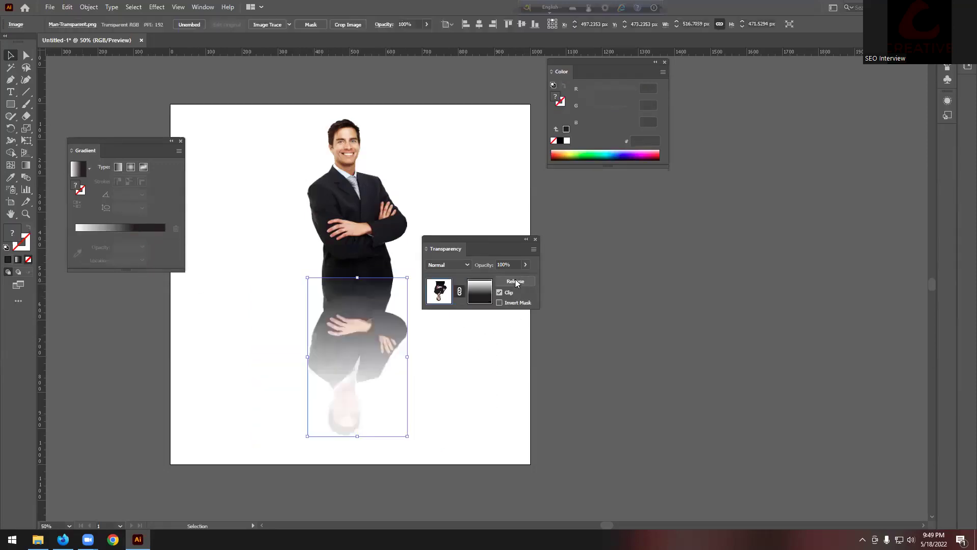
left_click(513, 393)
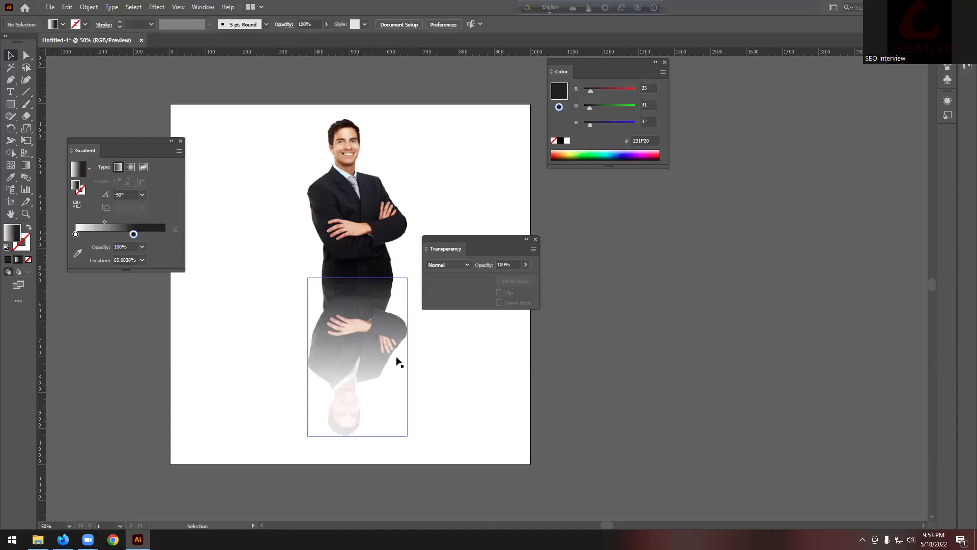
left_click(89, 7)
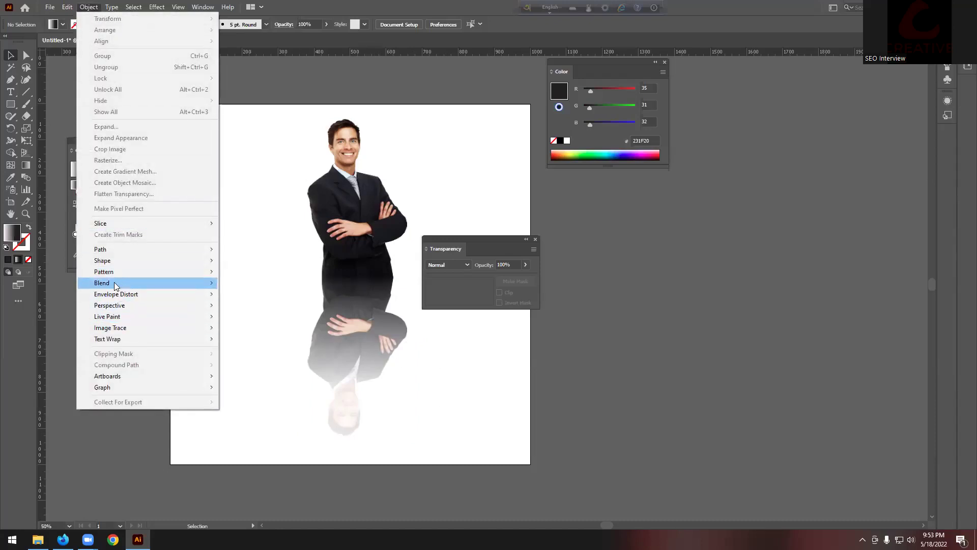
mouse_move(114, 282)
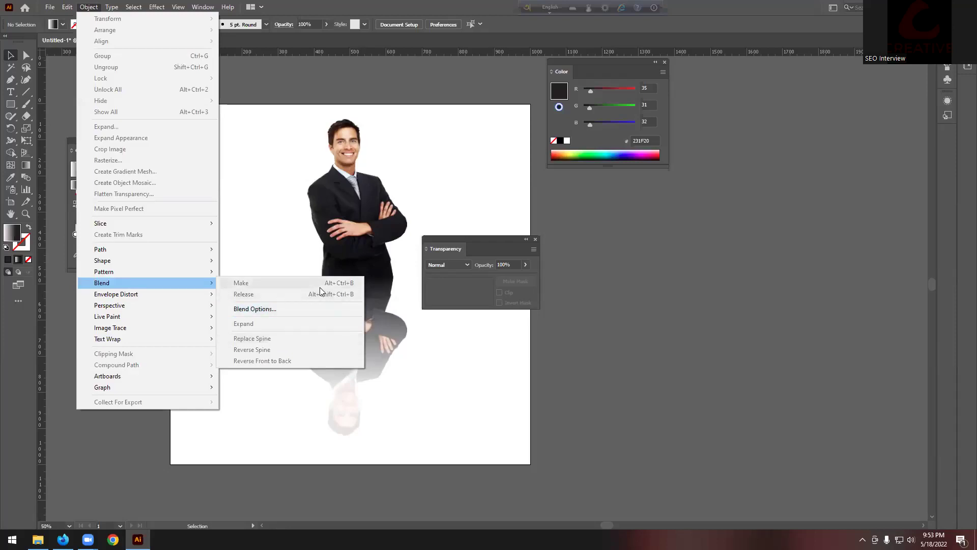
left_click(407, 236)
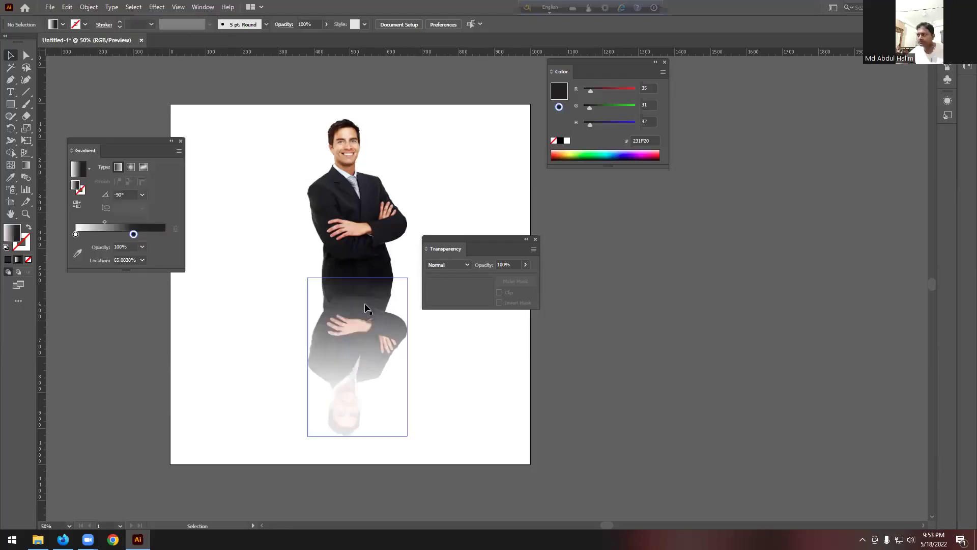
left_click_drag(225, 322, 466, 420)
left_click(515, 281)
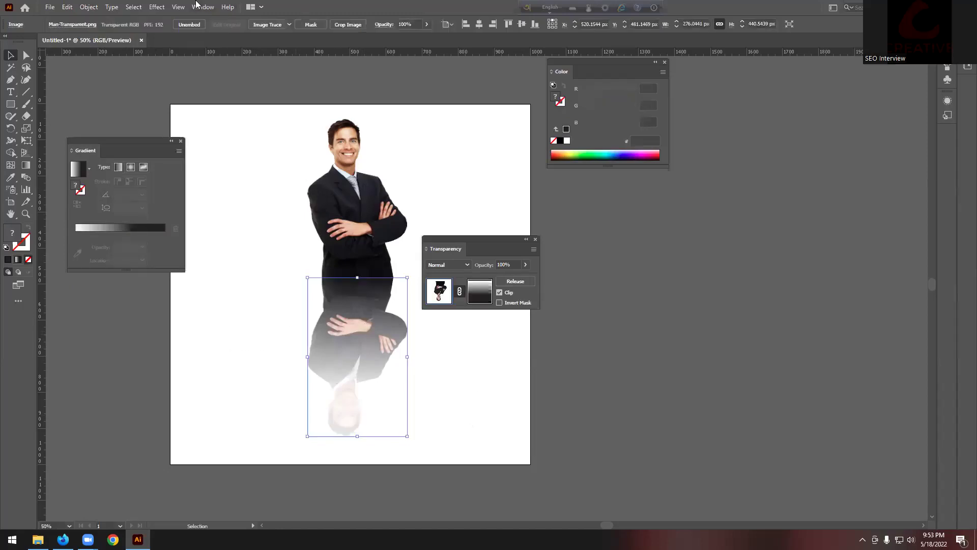
left_click(202, 7)
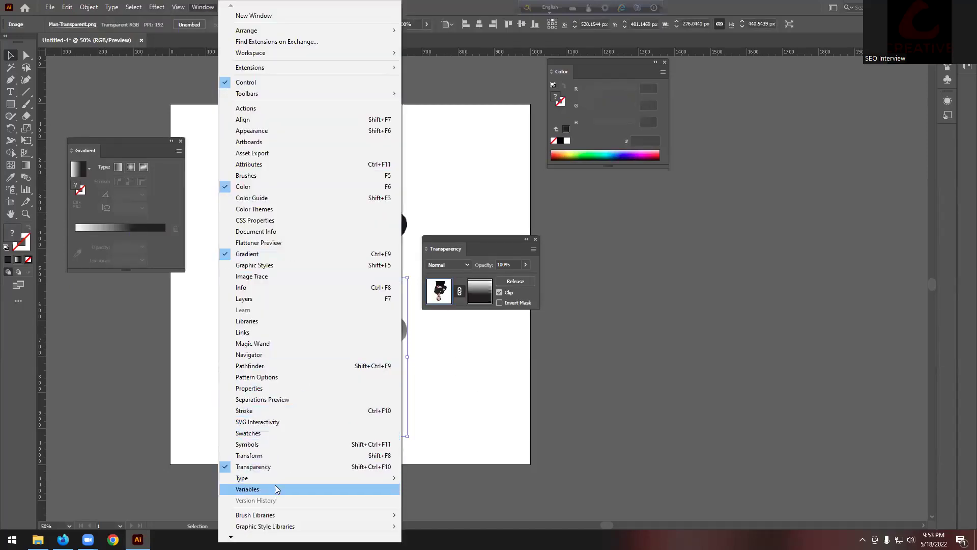
Clear the selection on the masked reflection and close the transparency settings
left_click(517, 385)
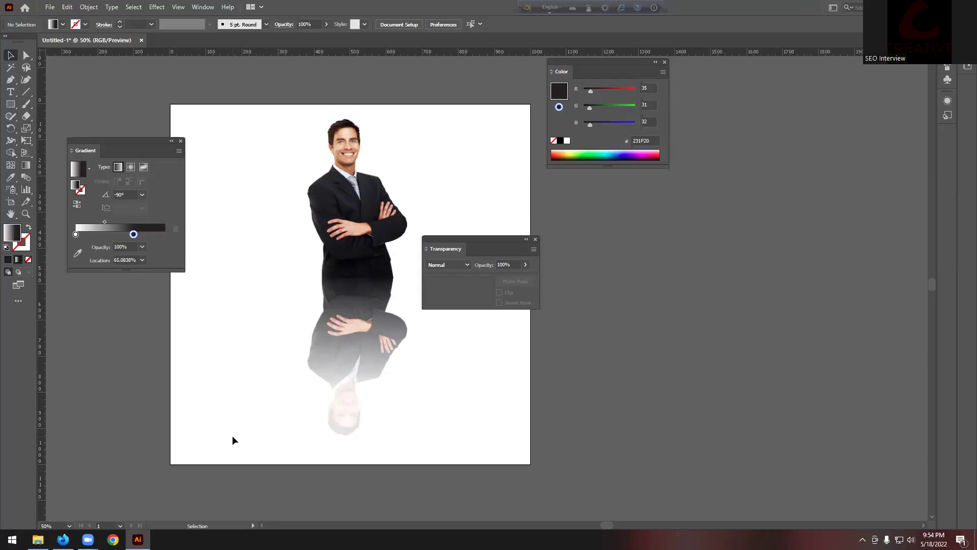
left_click(401, 410)
left_click(535, 239)
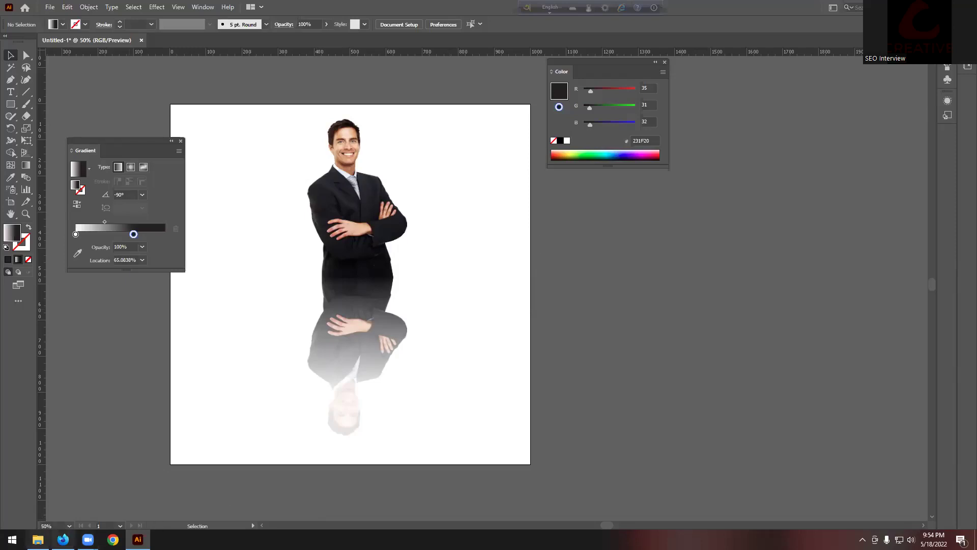
Switch to Firefox and review the class 04 and 05 topics in the course outline 6 Months copy.pdf
left_click(62, 539)
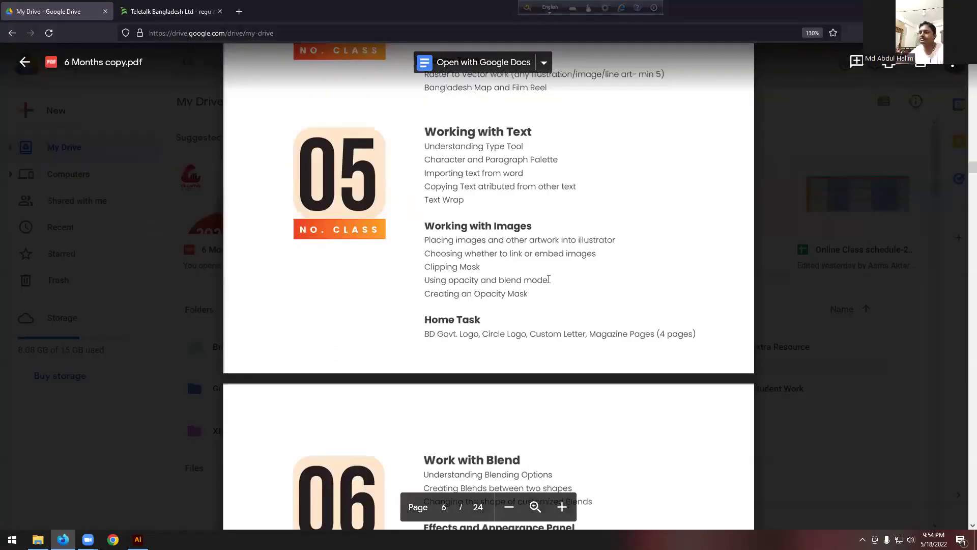
scroll(560, 281, "up", 3)
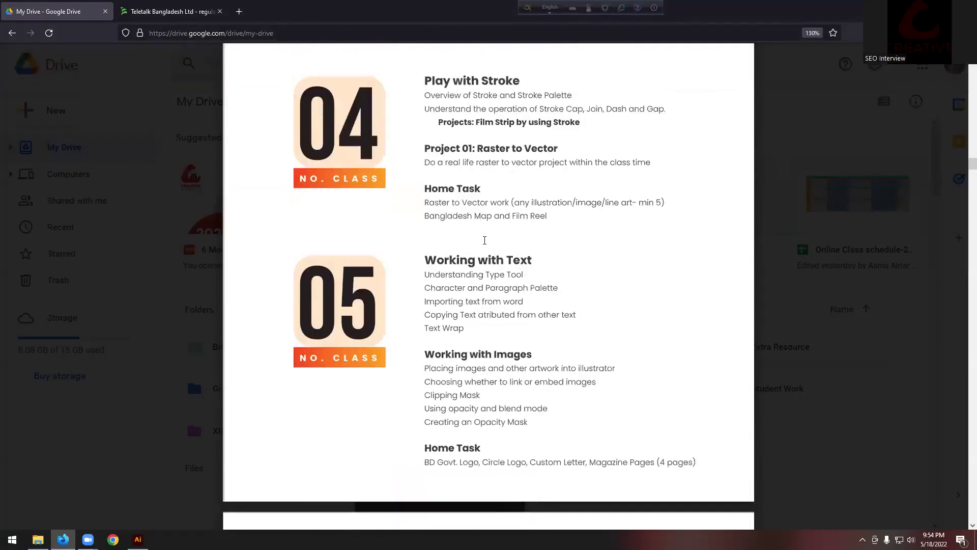
left_click_drag(425, 147, 497, 408)
left_click(497, 408)
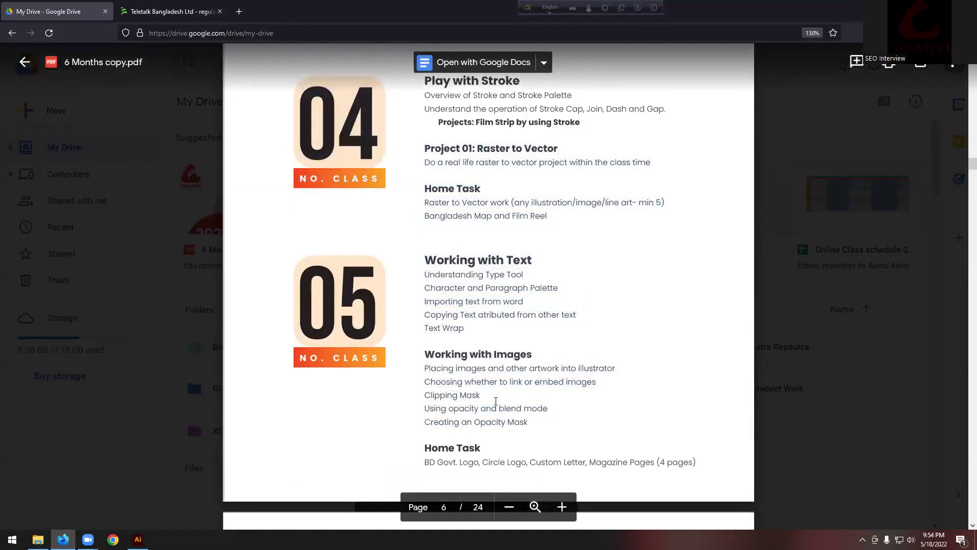
Review the Work with Blend topics of class 06 in the course outline, highlighting each line from Blending Options to customized Blends
scroll(499, 397, "down", 5)
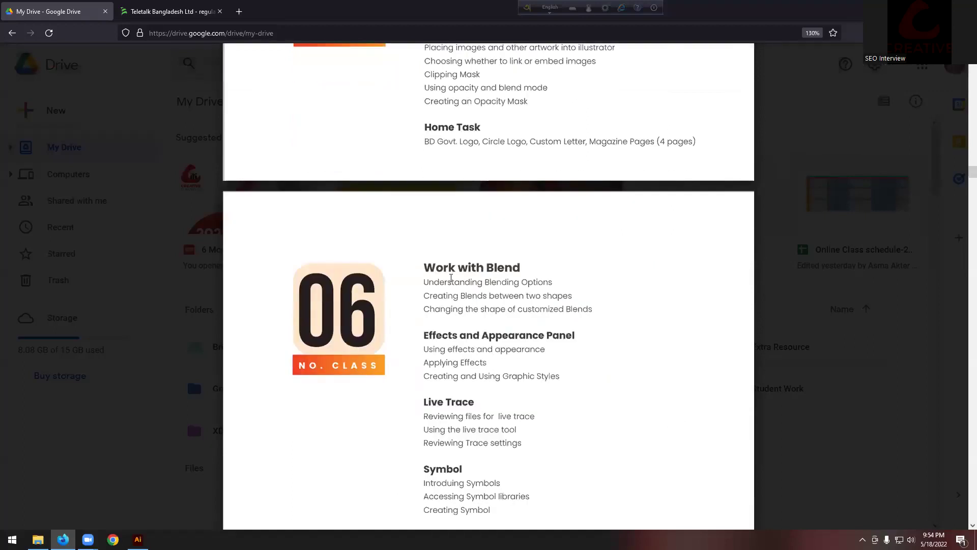
left_click_drag(436, 272, 520, 270)
left_click(517, 269)
left_click_drag(498, 89, 549, 89)
left_click(435, 275)
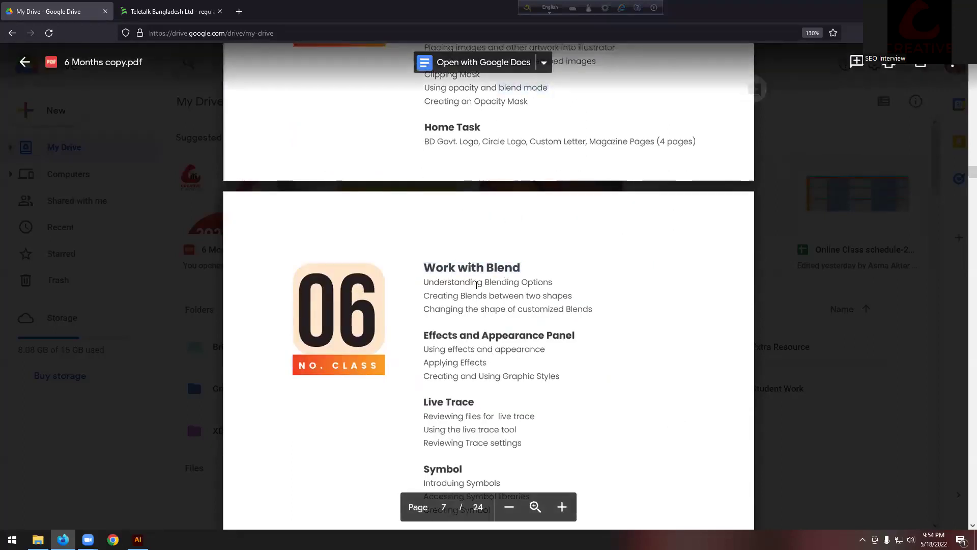
left_click_drag(435, 274, 593, 309)
left_click_drag(526, 295, 572, 295)
left_click(578, 296)
left_click_drag(481, 309, 595, 309)
left_click(461, 289)
left_click_drag(423, 279, 604, 310)
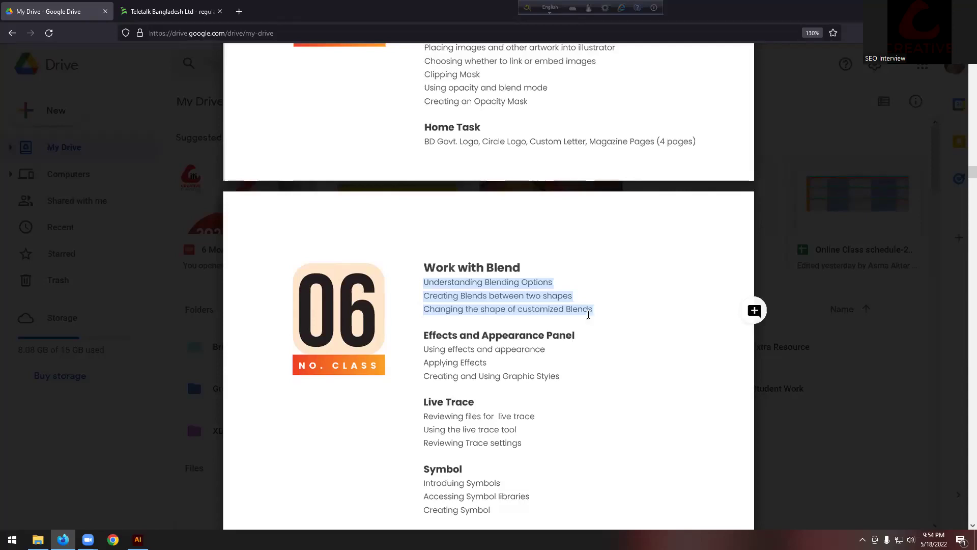
left_click(474, 339)
Examine the Live Trace, Effects and Appearance Panel and 3D Effects topics of class 06 in the outline
scroll(481, 339, "down", 5)
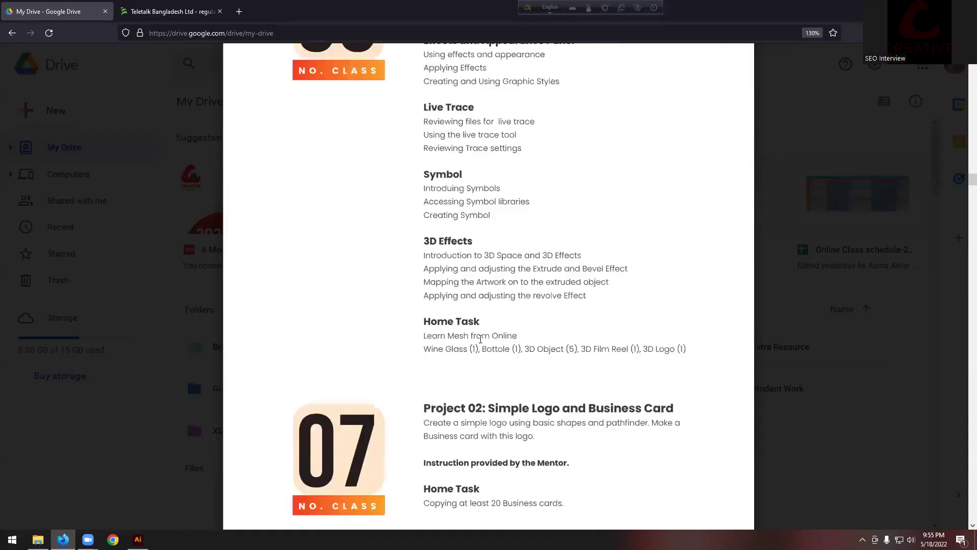
scroll(473, 342, "up", 2)
mouse_move(424, 209)
left_mouse_down()
mouse_move(478, 221)
mouse_move(495, 253)
left_mouse_up()
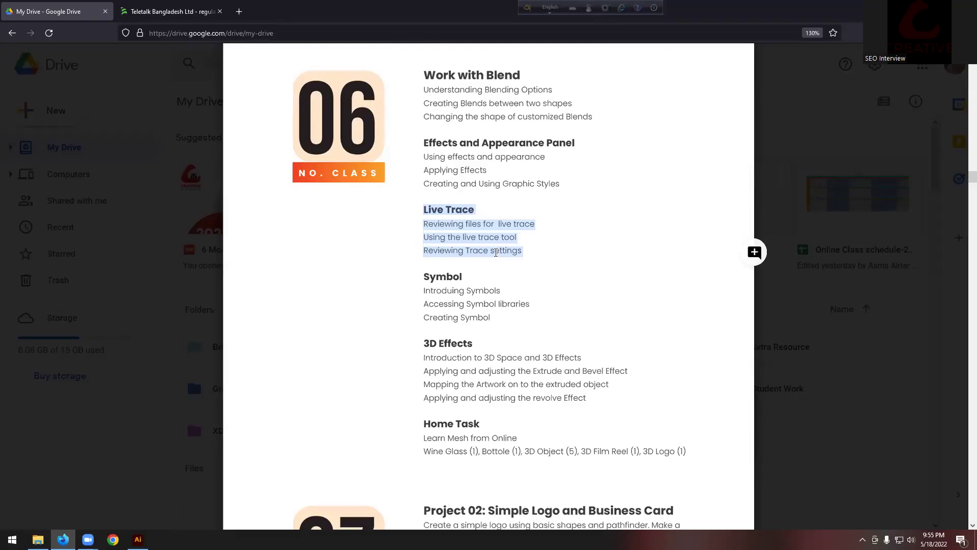
scroll(496, 253, "up", 1)
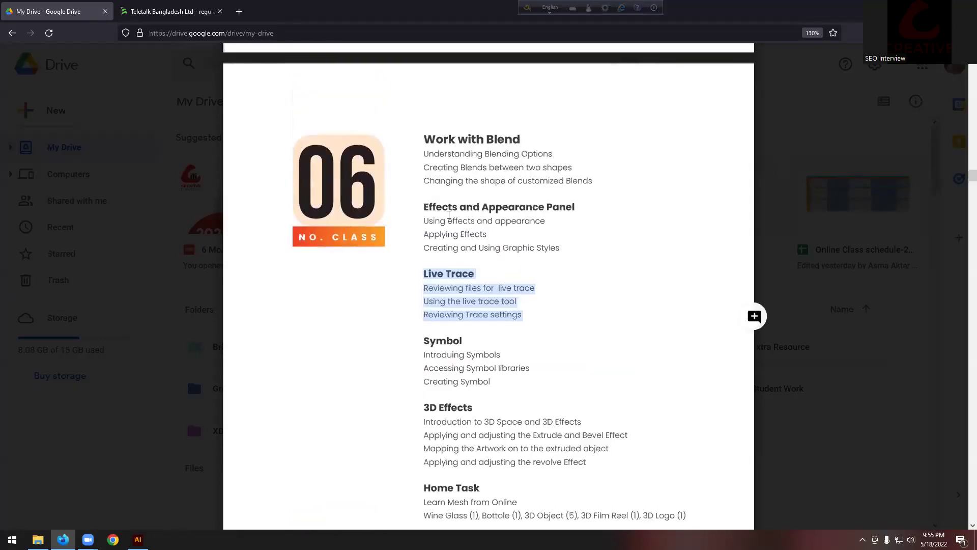
left_click(449, 215)
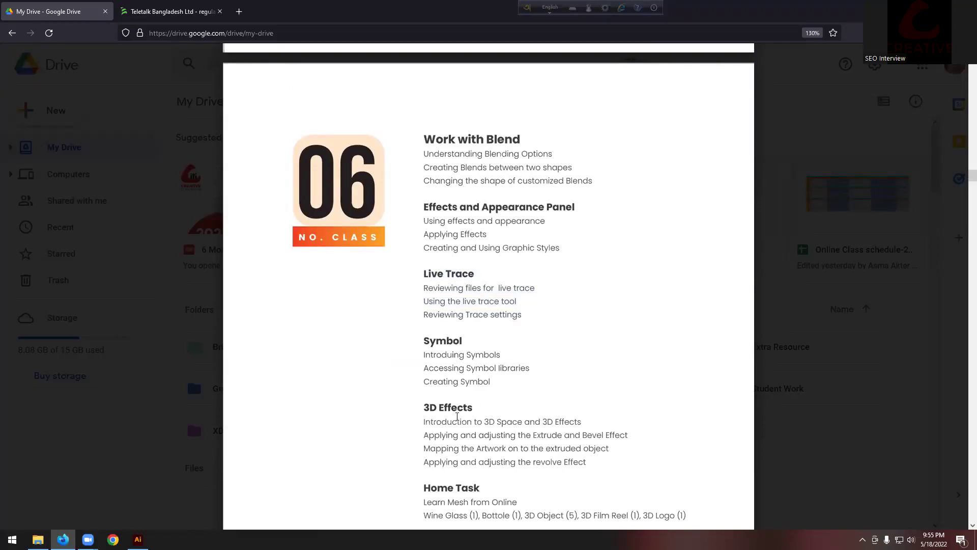
triple_click(448, 424)
Switch to Illustrator, delete the man image and its faded reflection, and look over the available effects
key("alt+Tab")
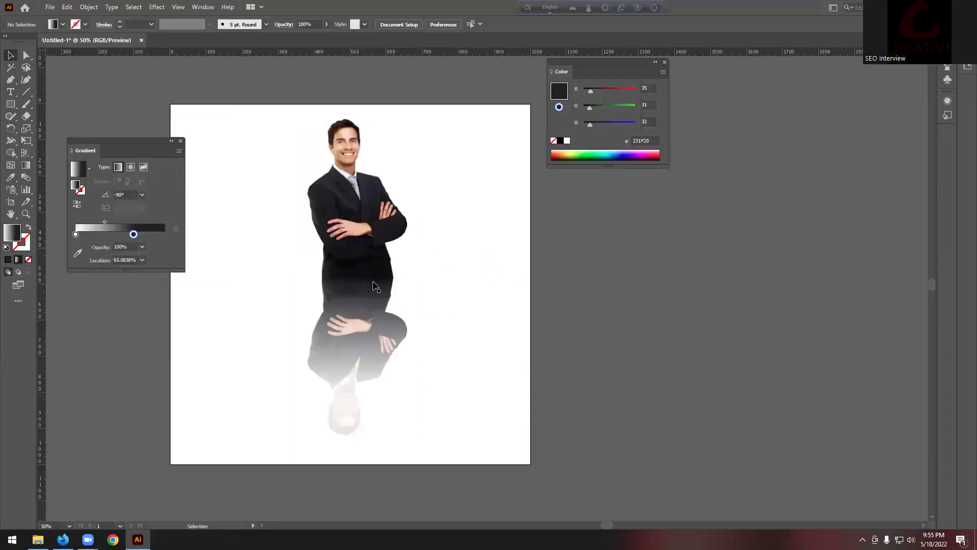
left_click(317, 393)
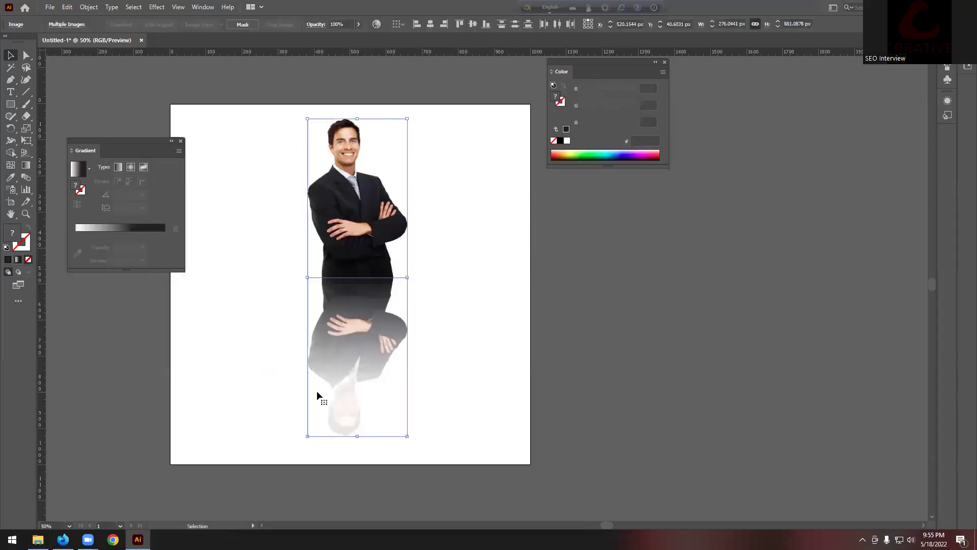
key("Delete")
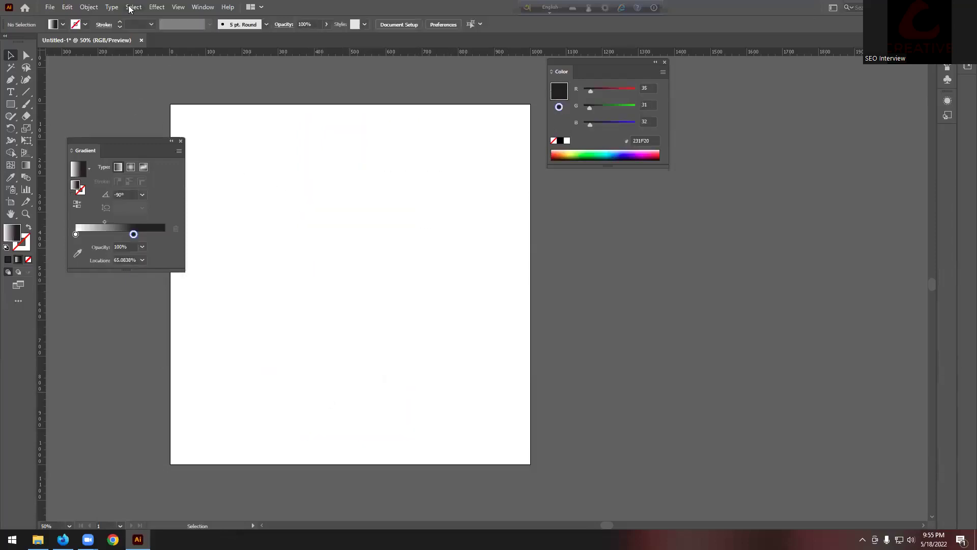
left_click(156, 7)
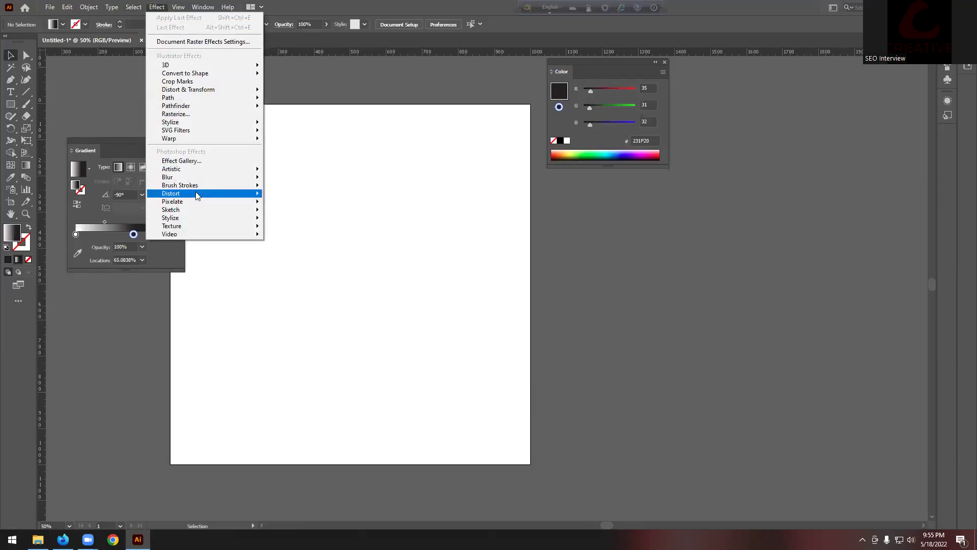
left_click(424, 2)
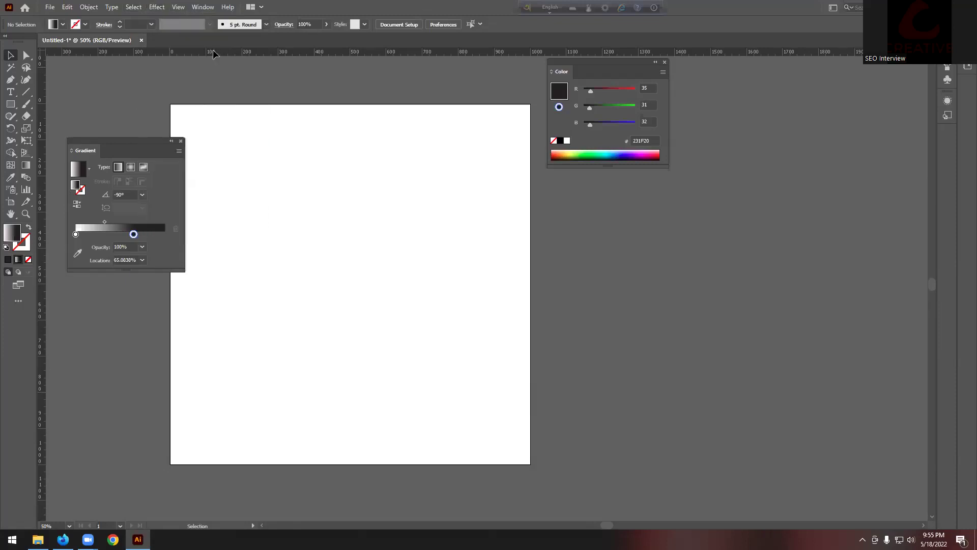
Draw a square about 515 px wide in the middle of the artboard and fill it with red
left_click(11, 104)
left_click_drag(272, 182, 458, 367)
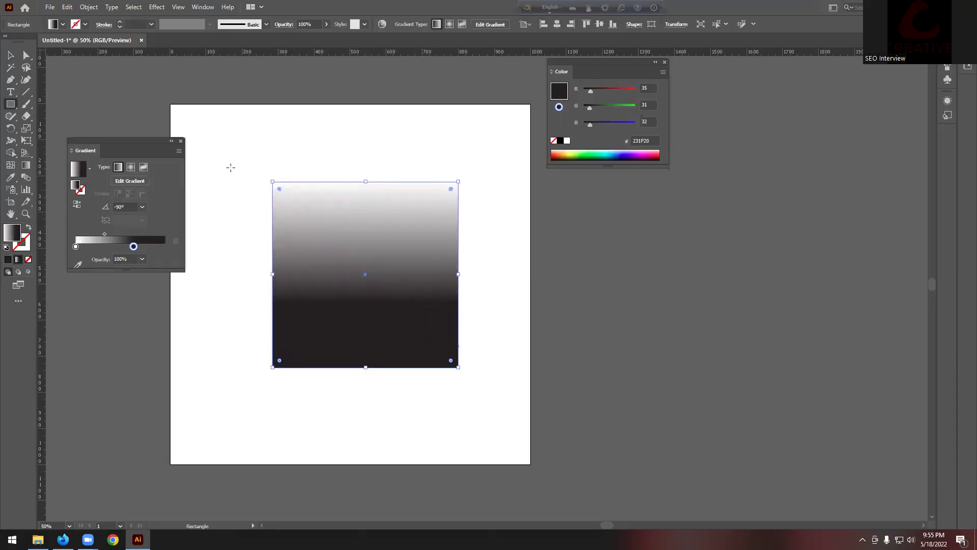
left_click(62, 25)
left_click(35, 41)
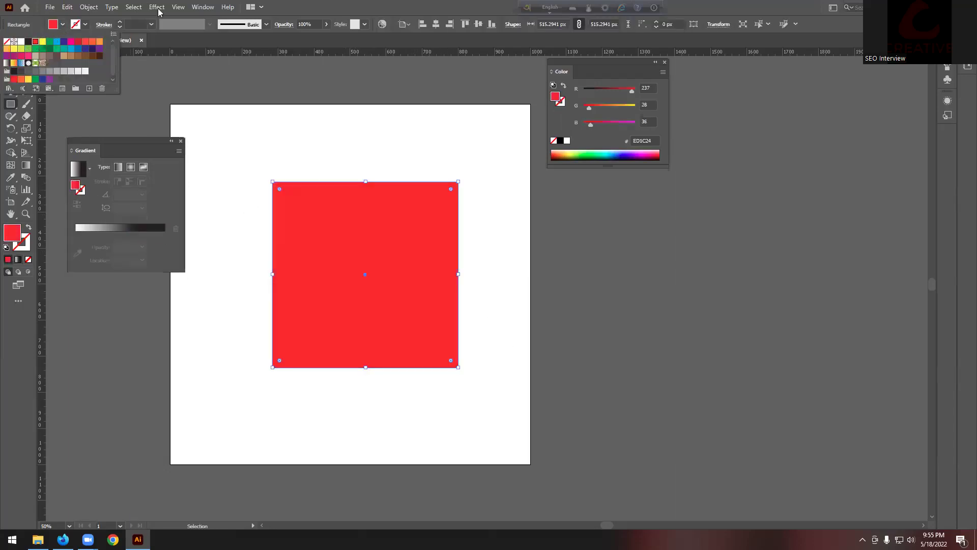
Try the Crop Marks effect on the red square and undo it
left_click(157, 7)
mouse_move(203, 70)
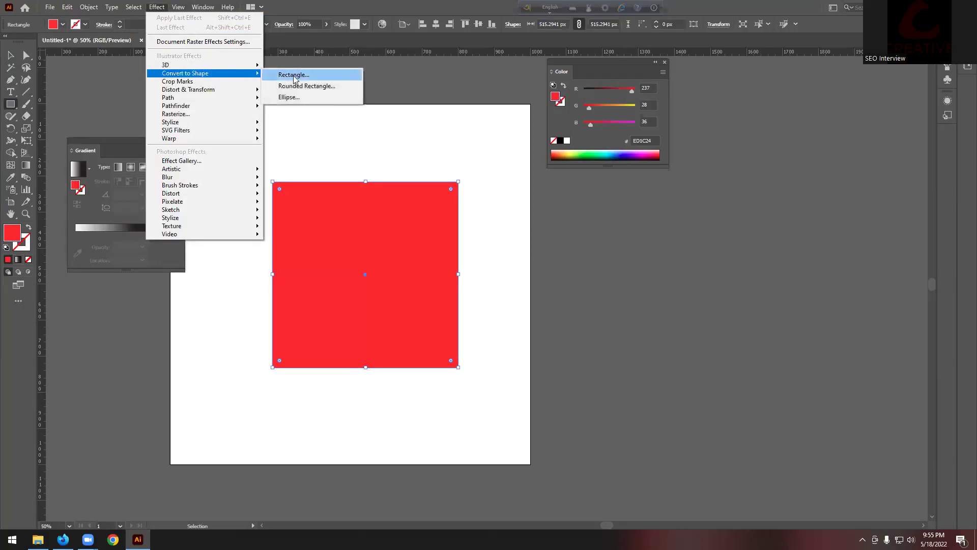
left_click(211, 84)
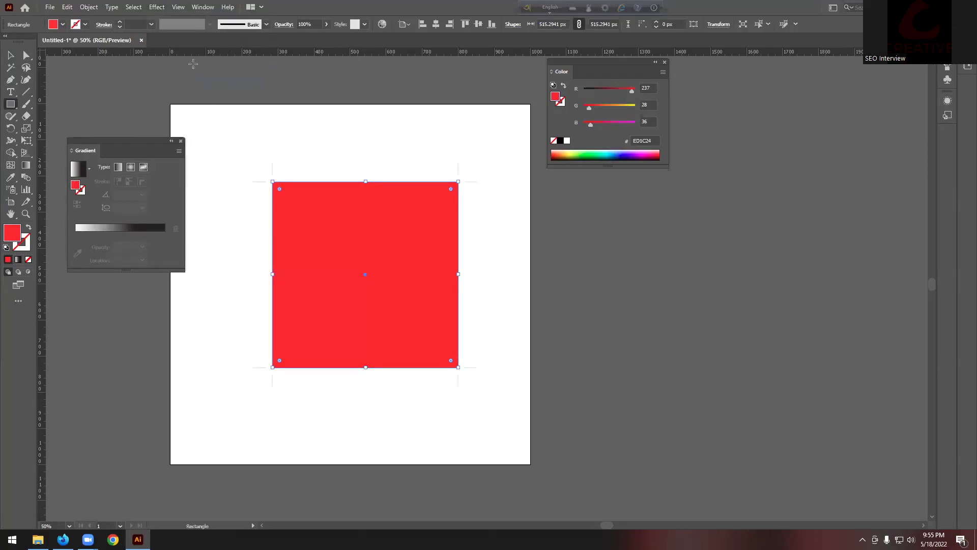
key("ctrl+z")
Preview the Stylize Drop Shadow effect on the red square, check its blending modes, and cancel it
left_click(158, 8)
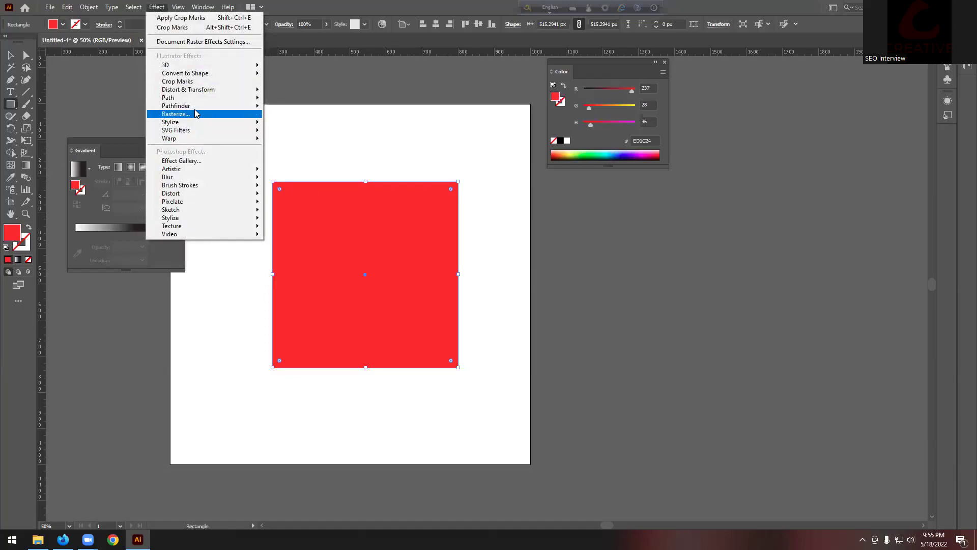
mouse_move(196, 107)
mouse_move(180, 130)
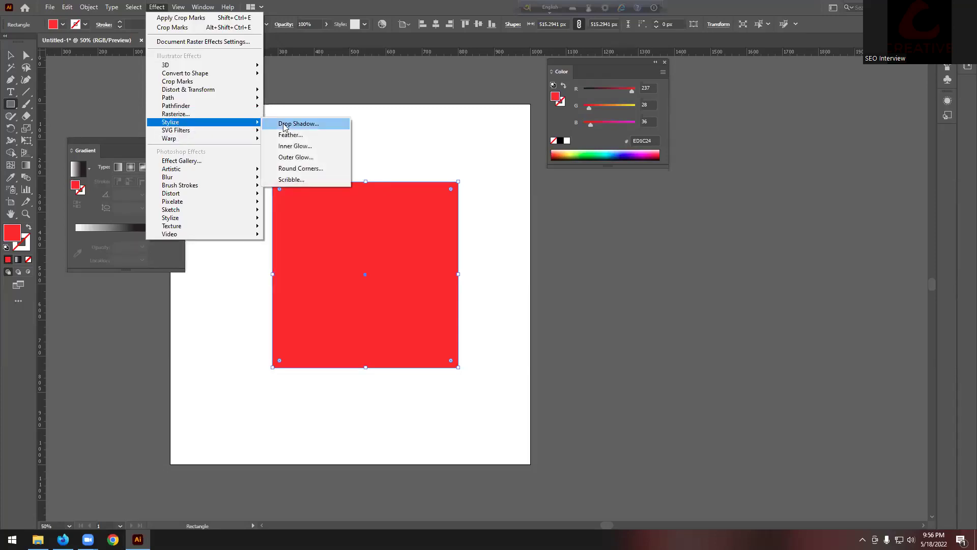
left_click(301, 125)
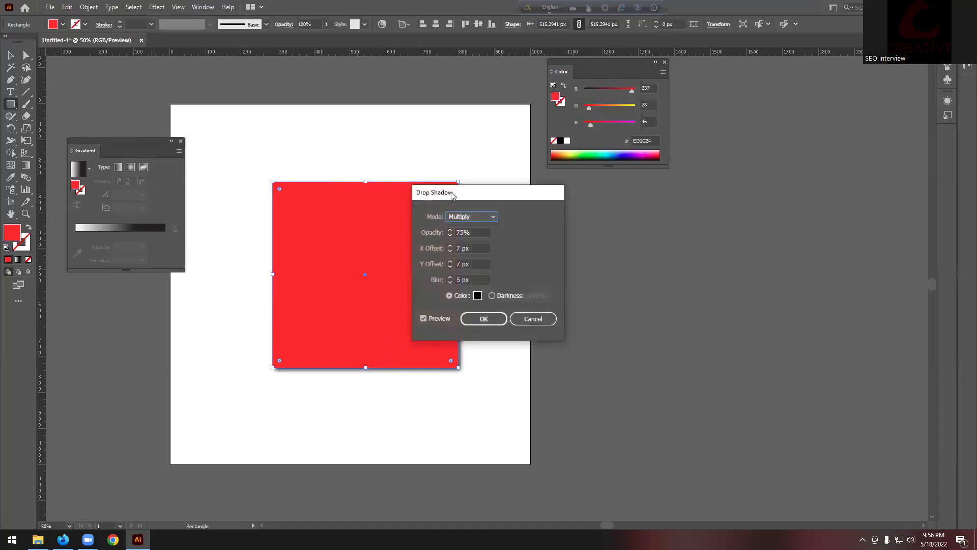
left_click_drag(452, 194, 582, 196)
left_click(615, 222)
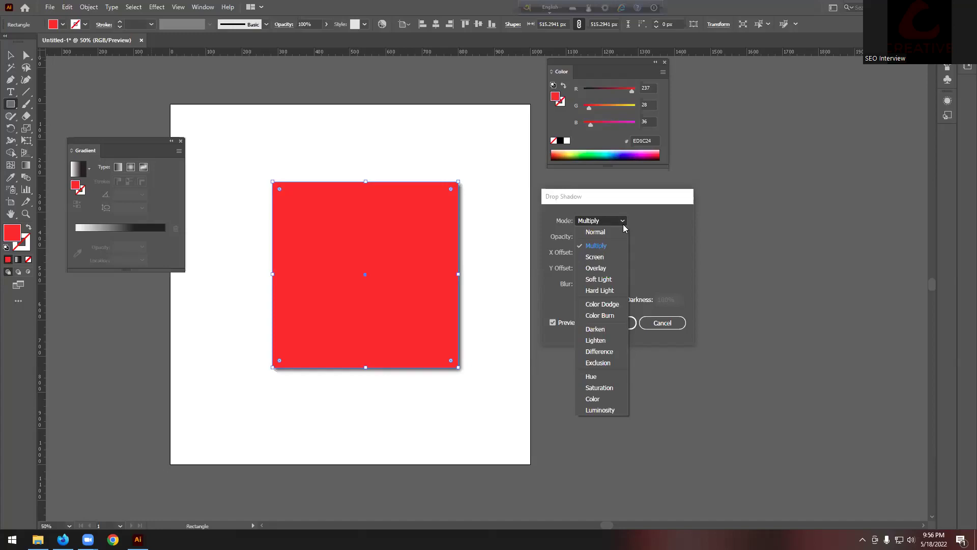
left_click(649, 229)
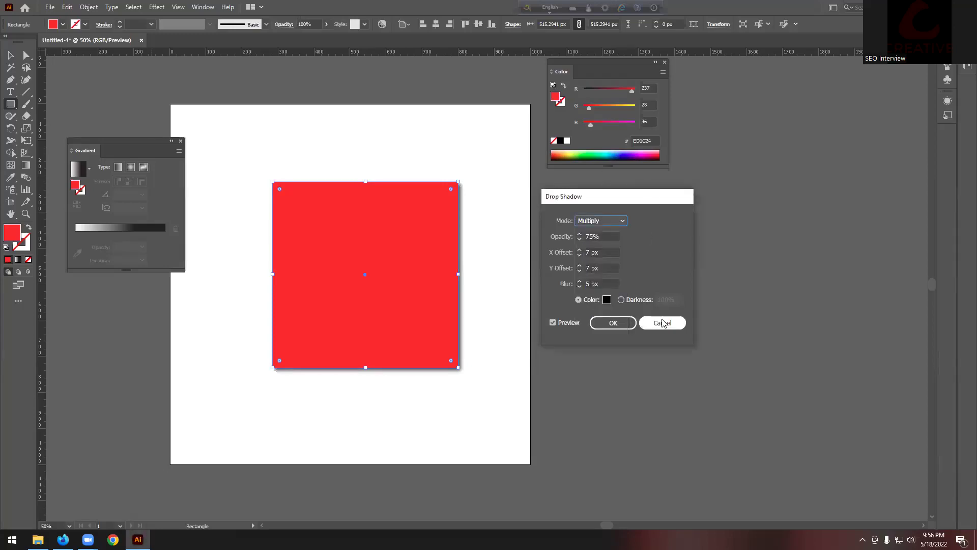
left_click(662, 322)
Delete the red square from the artboard and close the gradient settings
left_click(9, 57)
key("Delete")
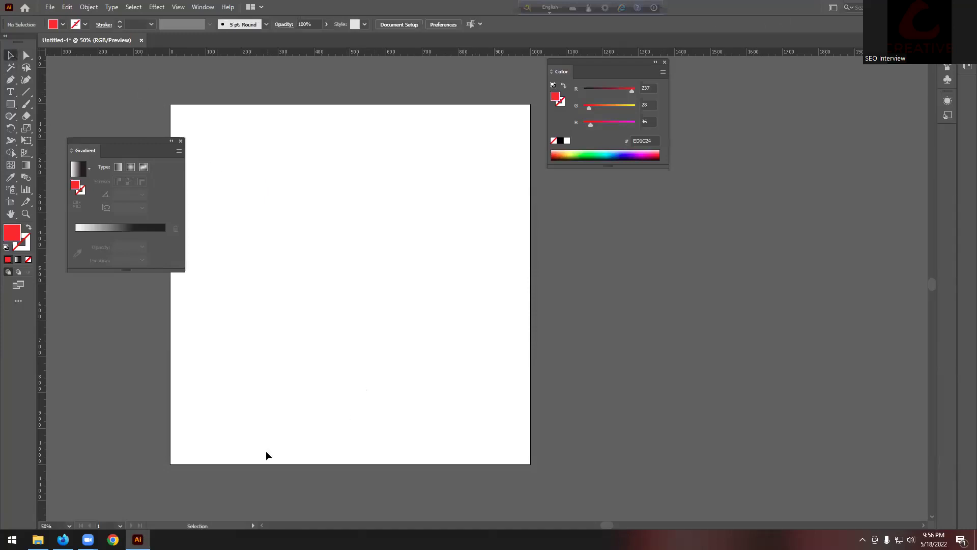
scroll(401, 425, "down", 2)
scroll(200, 450, "up", 1)
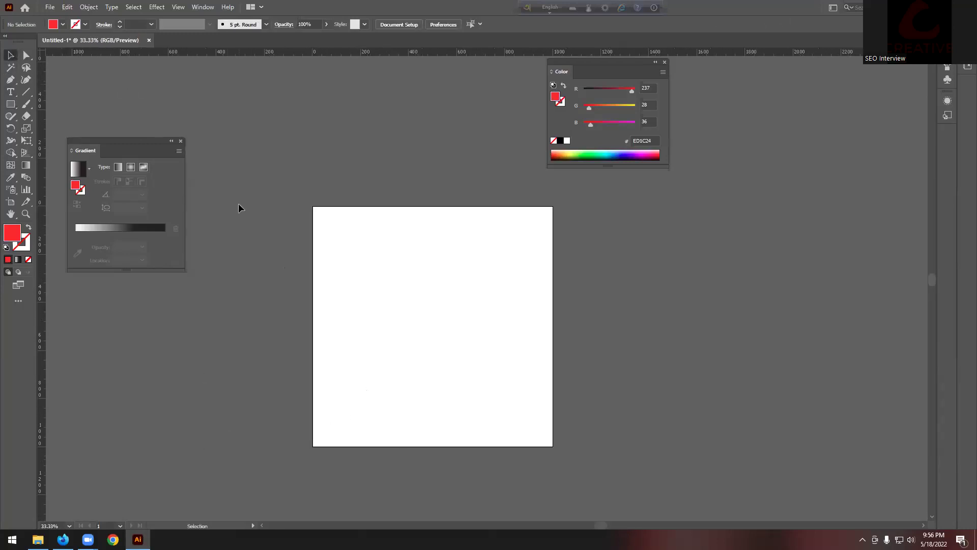
left_click(180, 140)
scroll(305, 334, "down", 2)
scroll(355, 375, "up", 2)
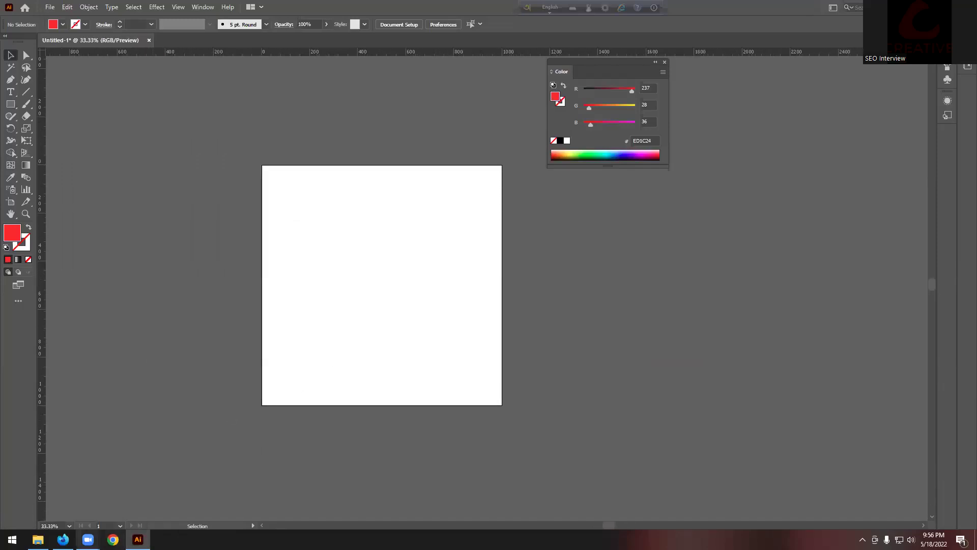
Switch to Firefox and enlarge the page to 200% around the 3D Effects topics of class 06
left_click(63, 539)
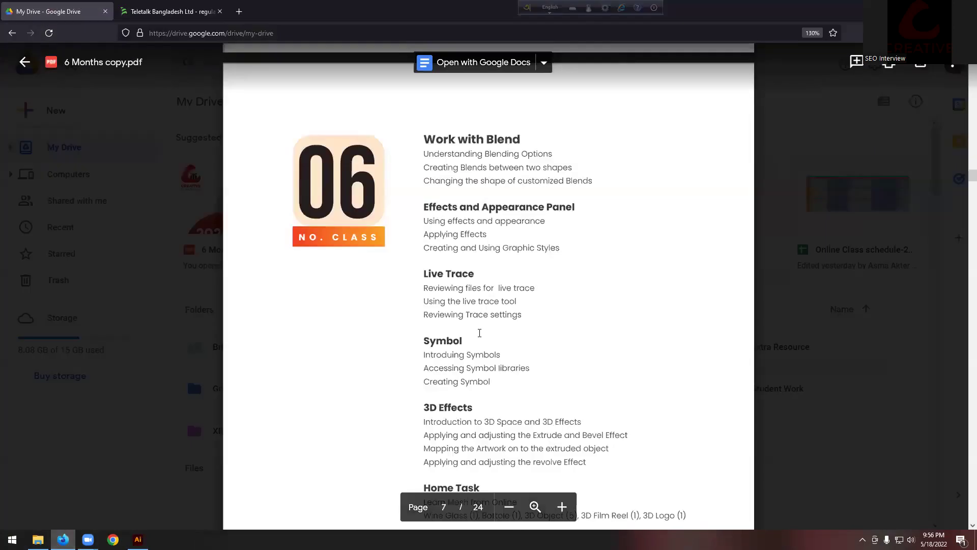
scroll(534, 395, "down", 2)
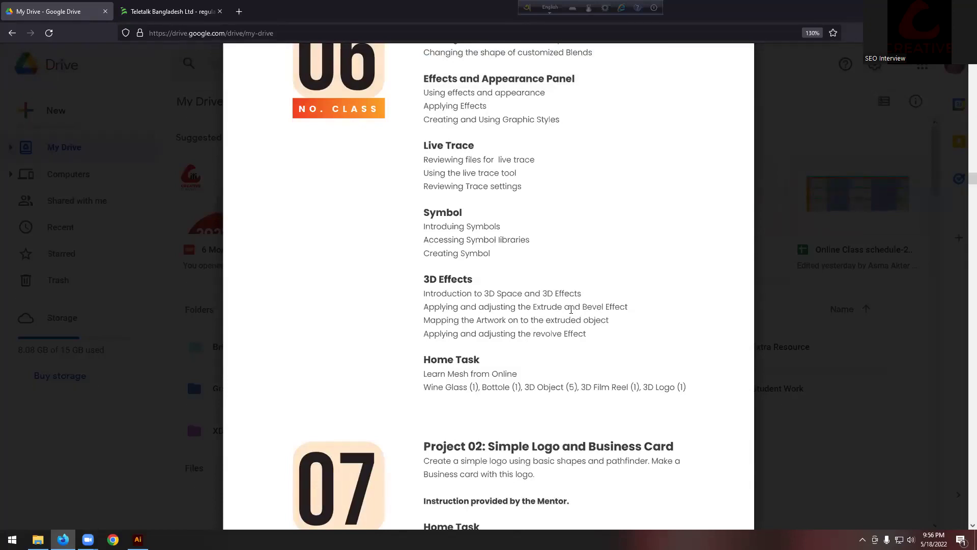
left_click_drag(534, 308, 603, 308)
scroll(610, 308, "up", 3)
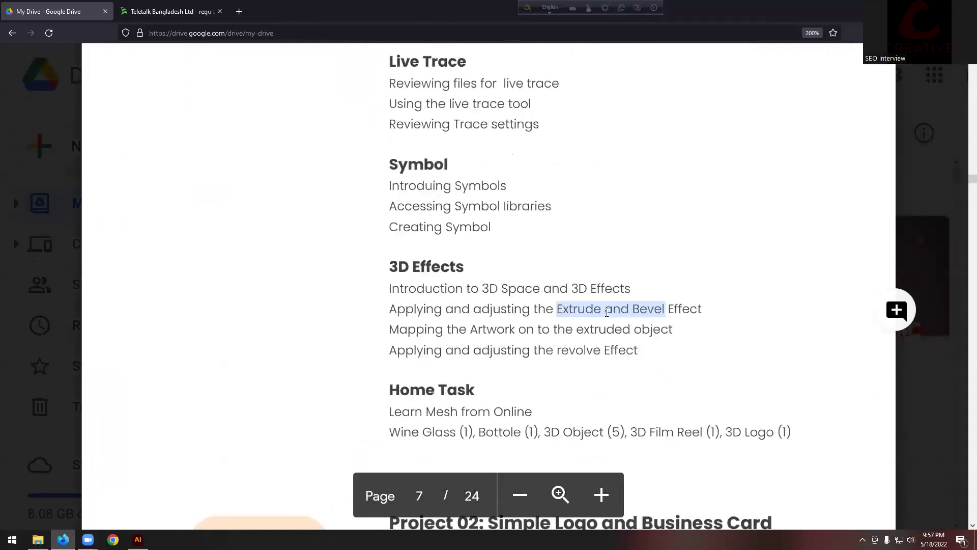
scroll(607, 312, "down", 1)
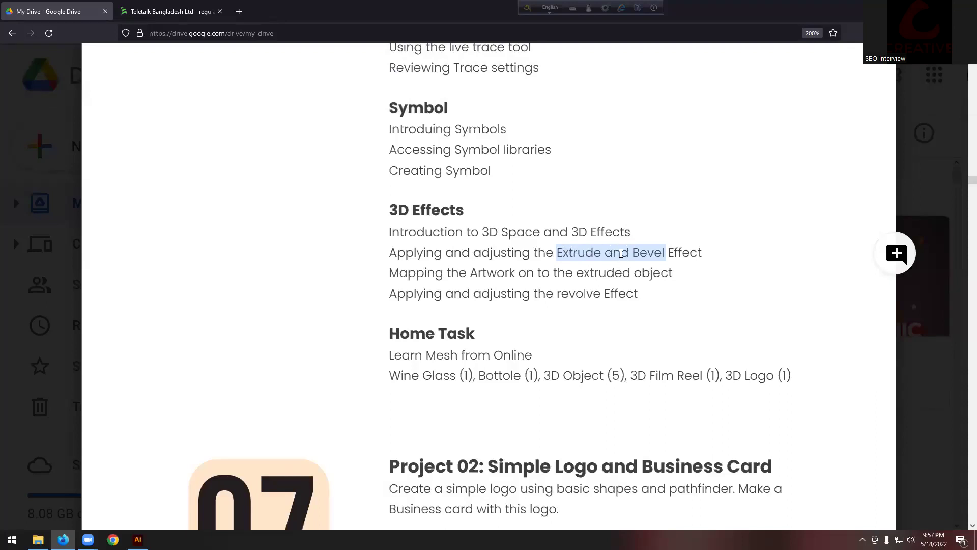
Examine the Extrude and Bevel Effect and revolve Effect entries under 3D Effects, highlighting them alternately
double_click(558, 293)
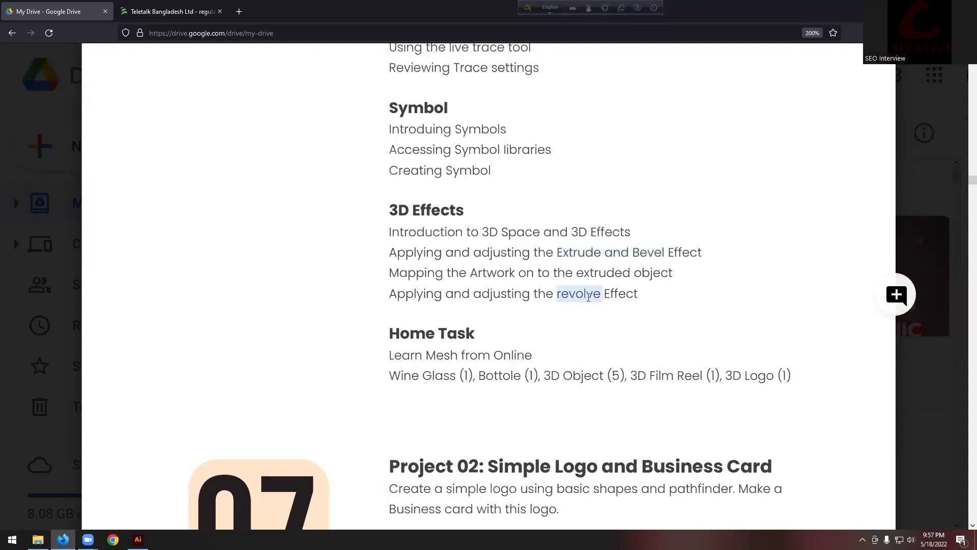
left_click_drag(557, 253, 665, 252)
double_click(558, 294)
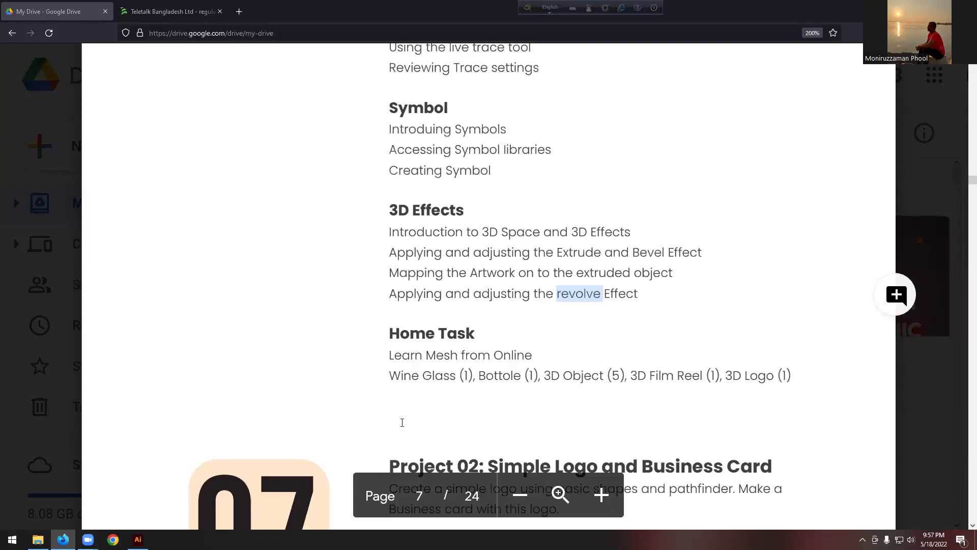
left_click_drag(557, 252, 701, 252)
left_click(560, 294)
double_click(578, 294)
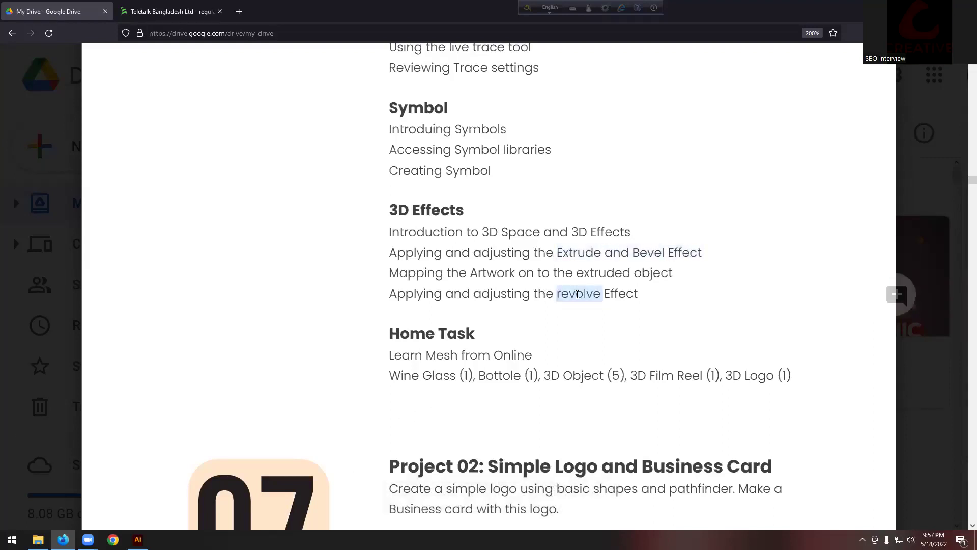
double_click(561, 252)
left_click(776, 261, "shift")
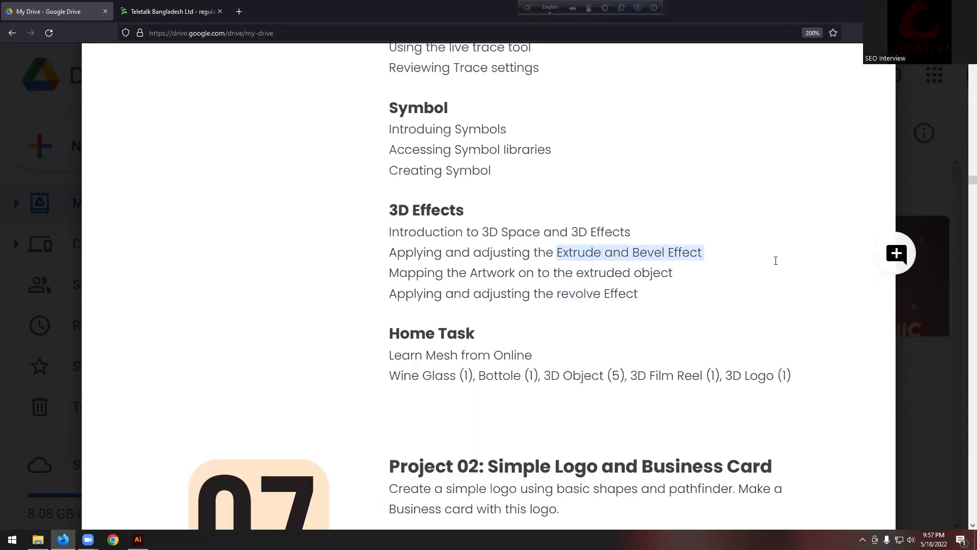
double_click(559, 297)
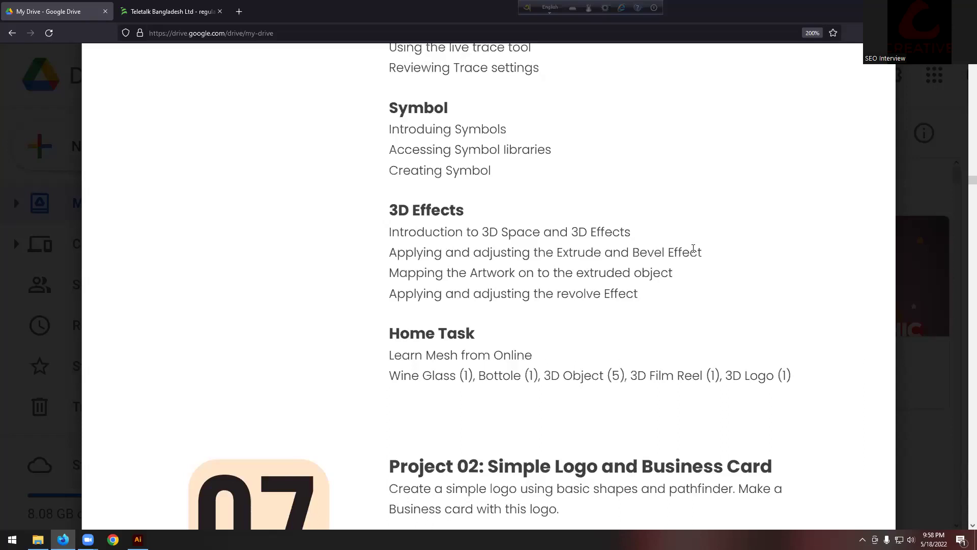
Switch back to Illustrator and close the floating color settings
key("alt+Tab")
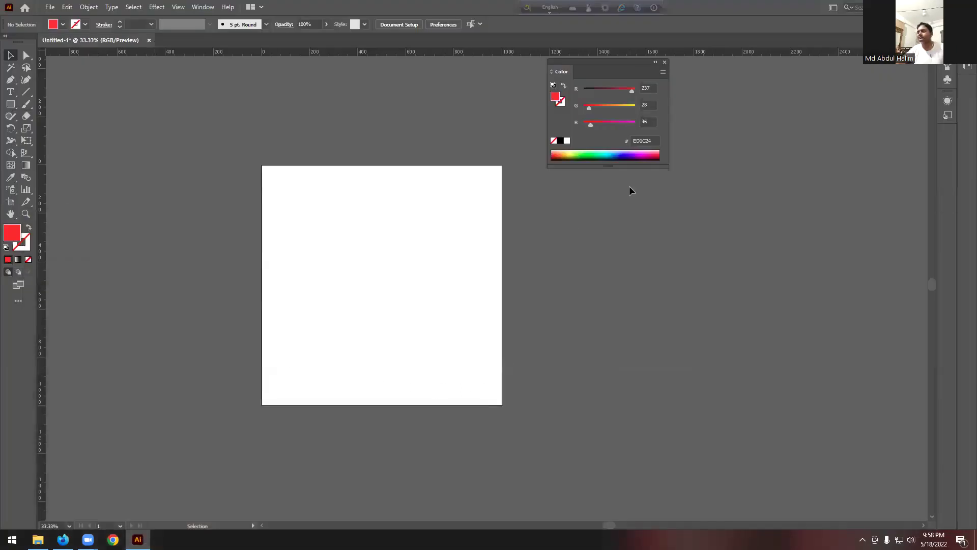
scroll(499, 251, "up", 1)
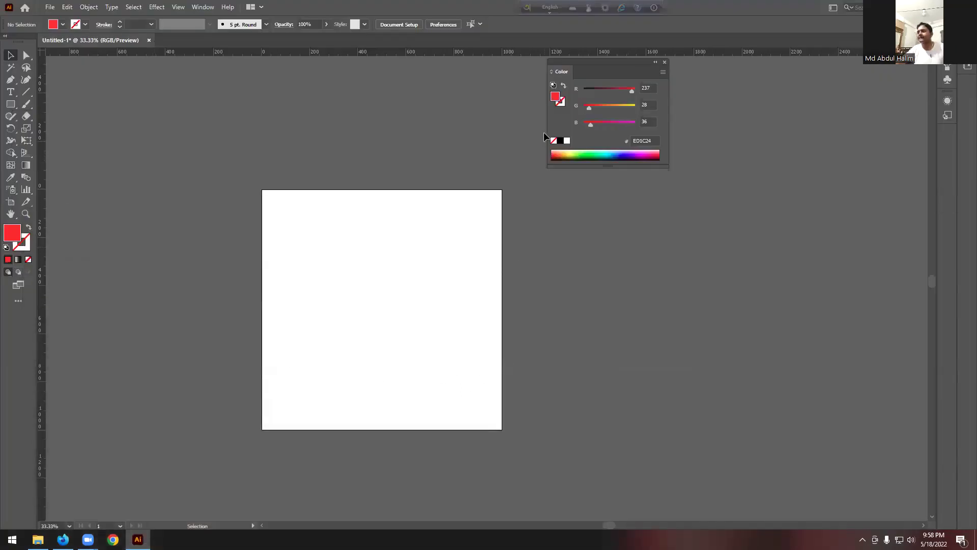
left_click(664, 62)
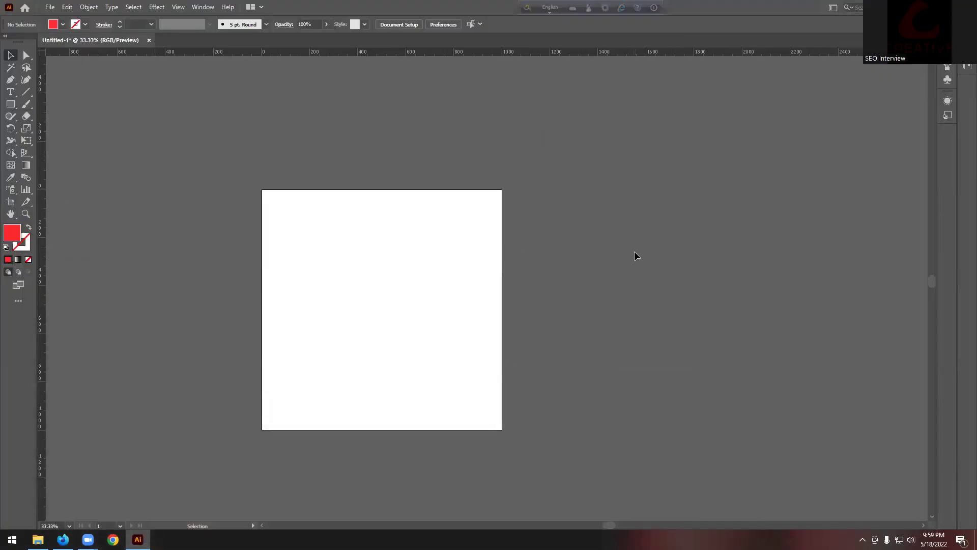
Draw a red square about 464 px wide near the middle of the artboard with the Rectangle tool
left_click(13, 106)
left_click(50, 105)
left_click_drag(318, 229, 430, 340)
key("v")
scroll(299, 292, "up", 1, "alt")
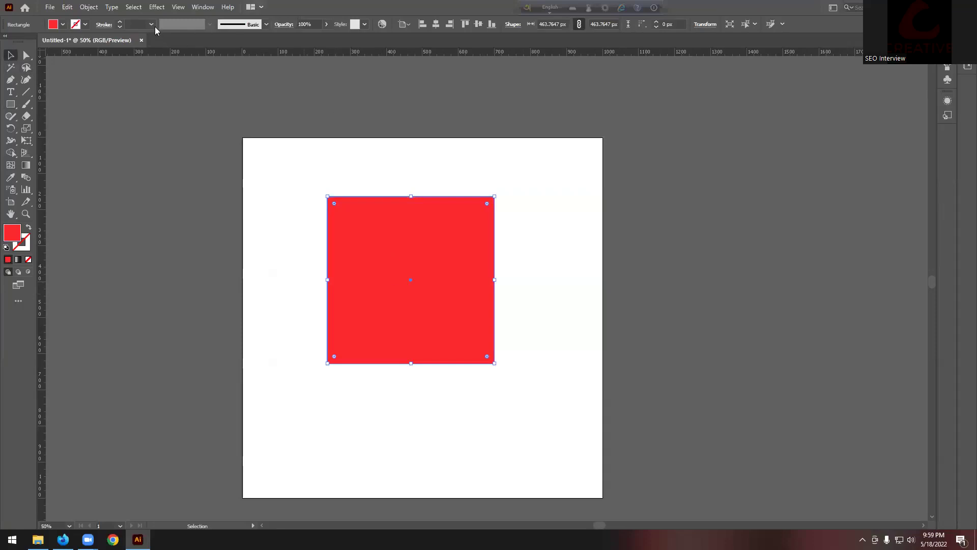
Start the 3D Extrude & Bevel effect on the red square and move its options clear of the preview
left_click(156, 7)
mouse_move(185, 66)
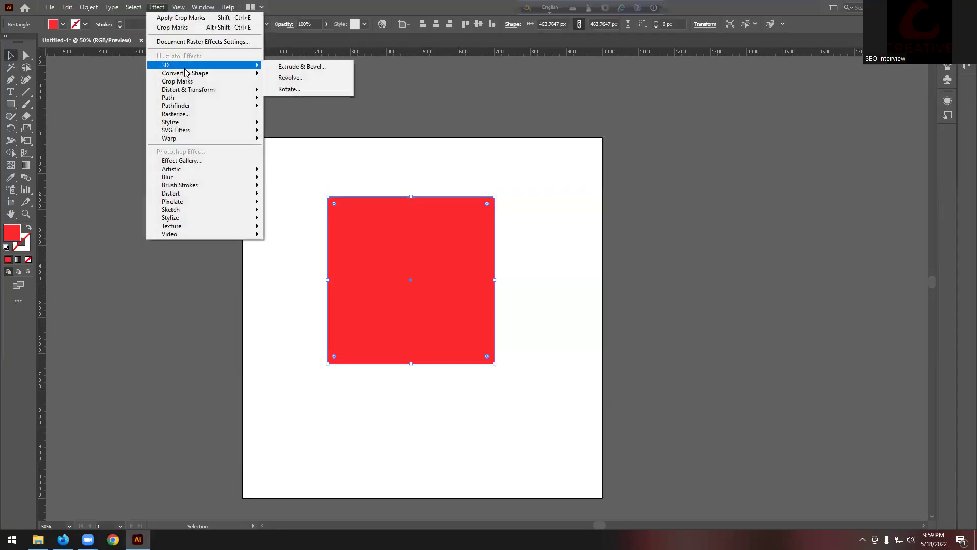
left_click(308, 66)
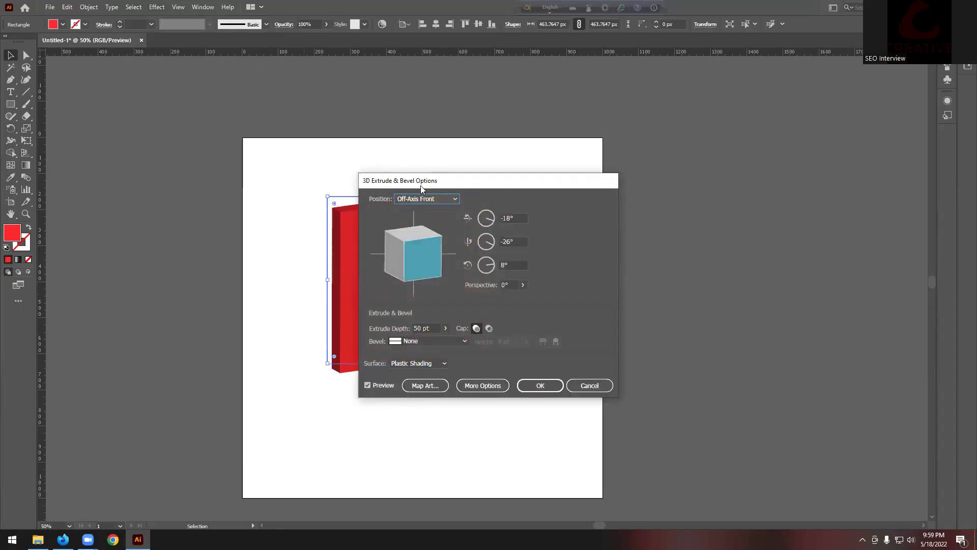
left_click_drag(422, 188, 531, 170)
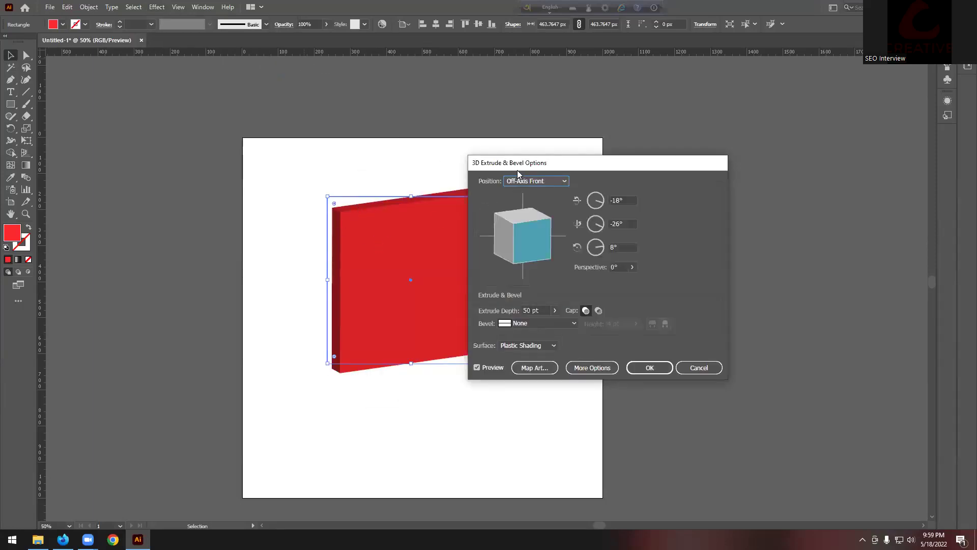
left_click_drag(532, 167, 602, 163)
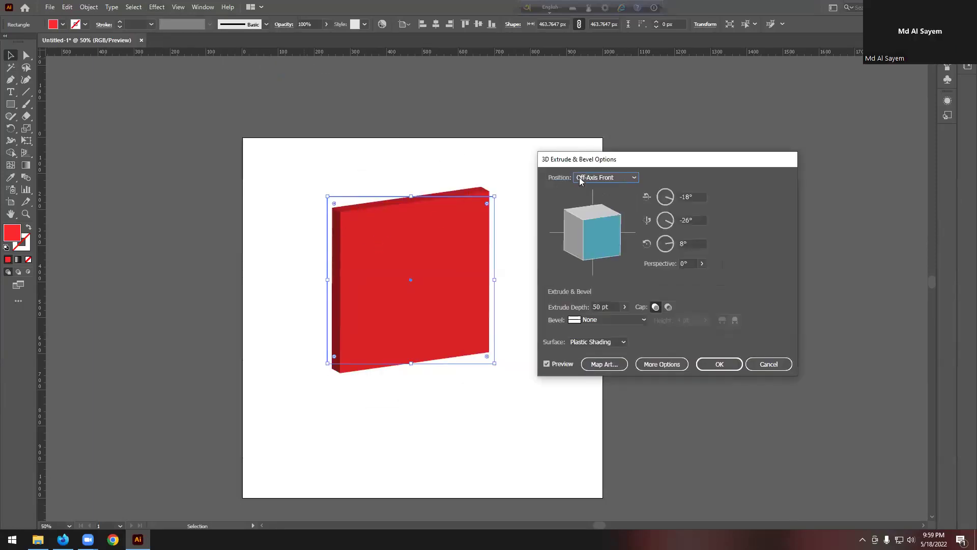
Try the Front, Back and Left position presets for the extrusion, then return to Off-Axis Front
left_click(606, 179)
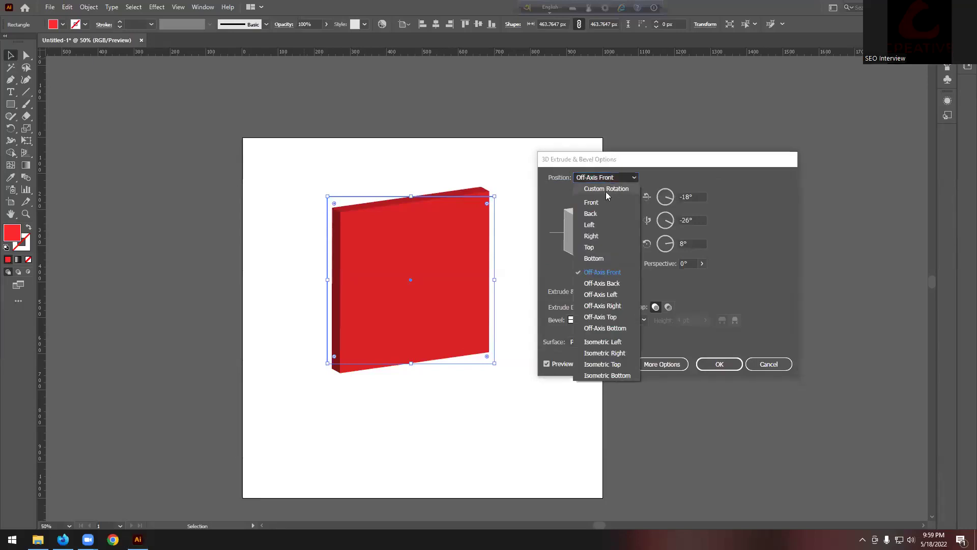
left_click(598, 203)
left_click(611, 179)
left_click(594, 214)
left_click(610, 179)
left_click(590, 225)
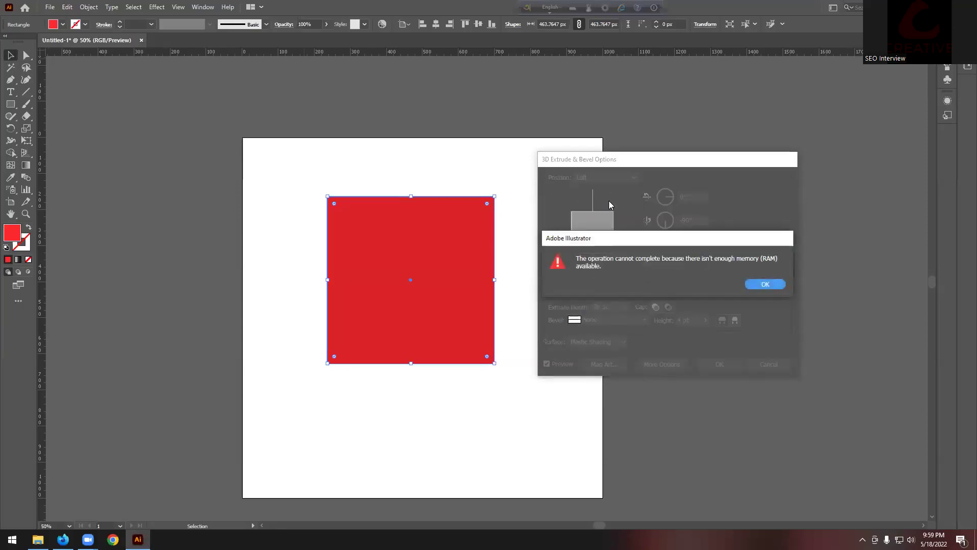
left_click(762, 284)
left_click(606, 178)
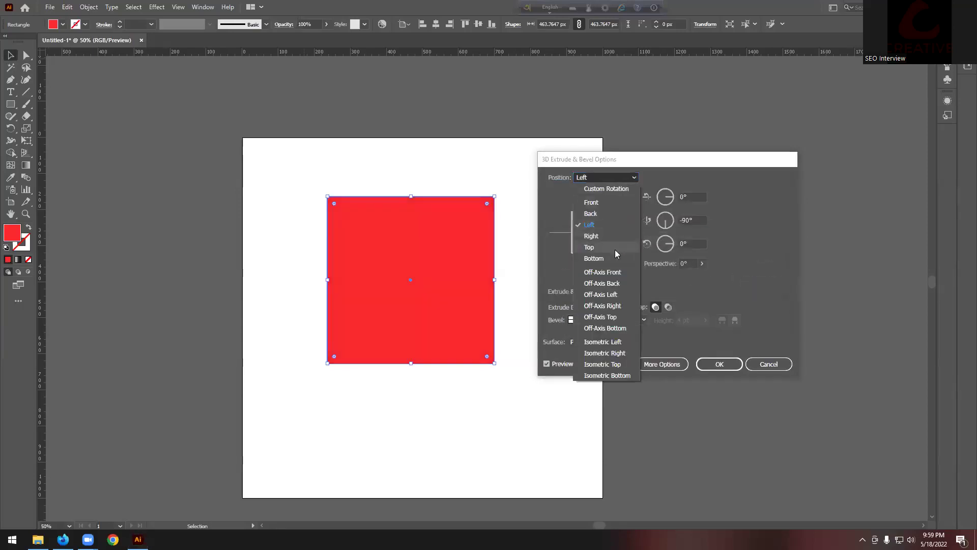
left_click(590, 271)
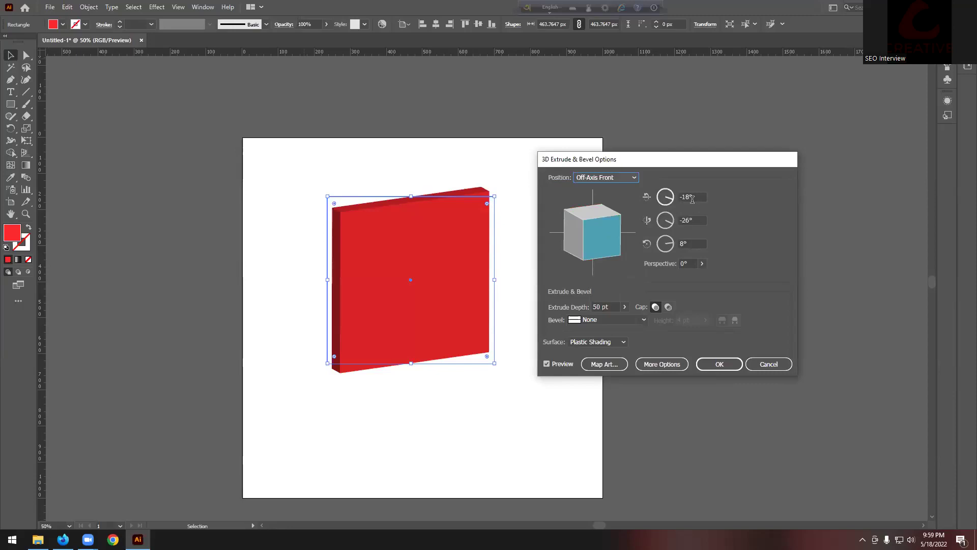
Rotate the extruded square freely to a custom angle, then restore the Off-Axis Front position
left_click_drag(581, 232, 600, 227)
left_click(760, 283)
left_click(606, 179)
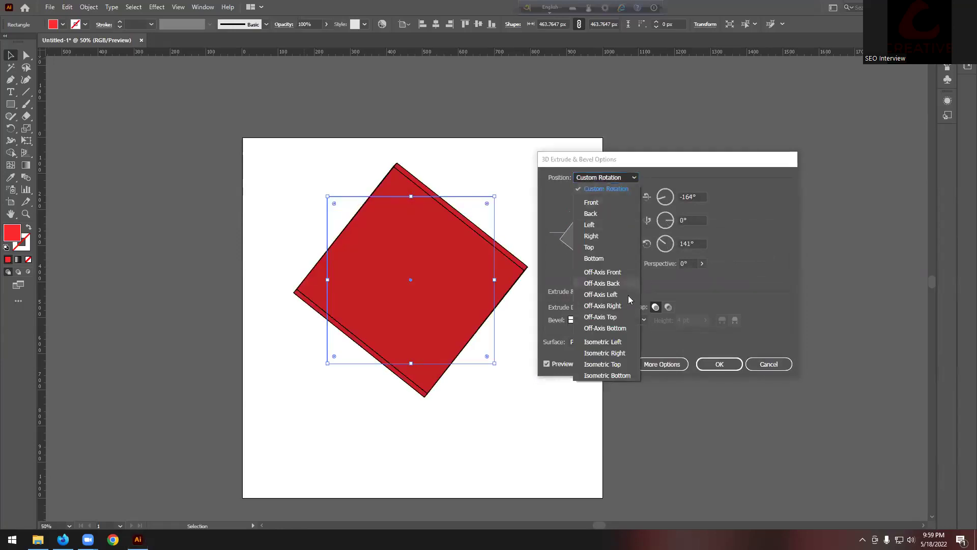
left_click(611, 272)
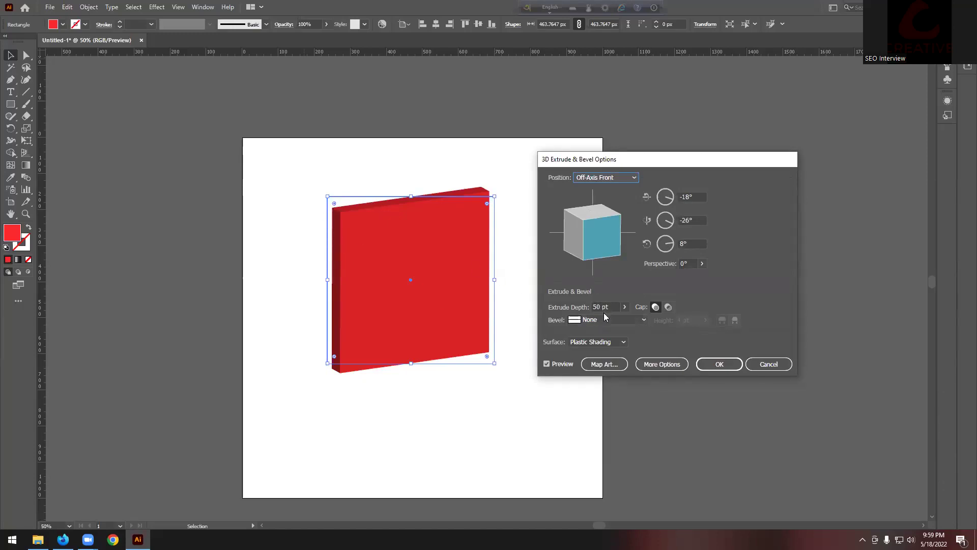
Increase the extrude depth in stages to 778 pt, keeping the options clear of the previewed block
left_click(624, 308)
left_click_drag(587, 320, 593, 320)
left_click(756, 285)
left_click(624, 307)
left_click_drag(592, 320, 595, 319)
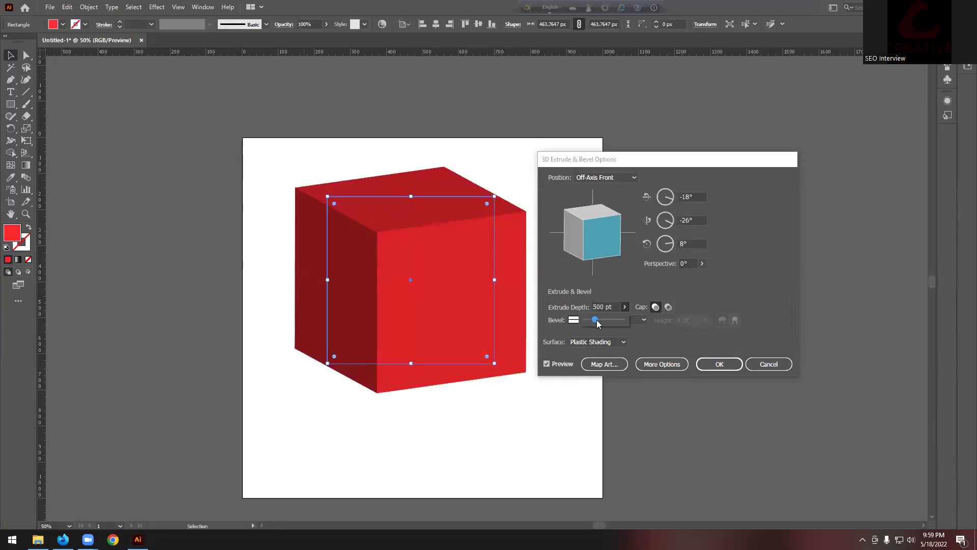
left_click_drag(599, 323, 600, 319)
left_click(764, 284)
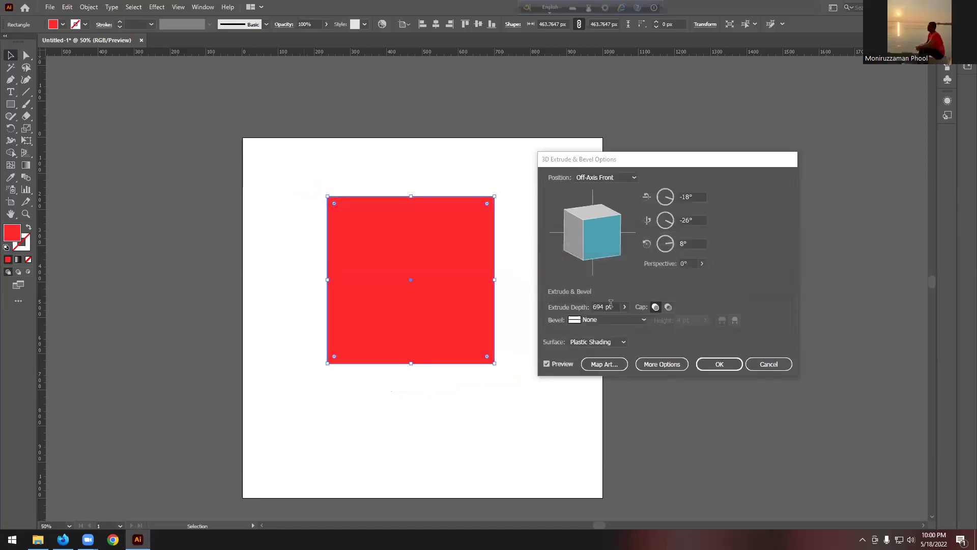
left_click(624, 307)
left_click_drag(598, 320, 610, 322)
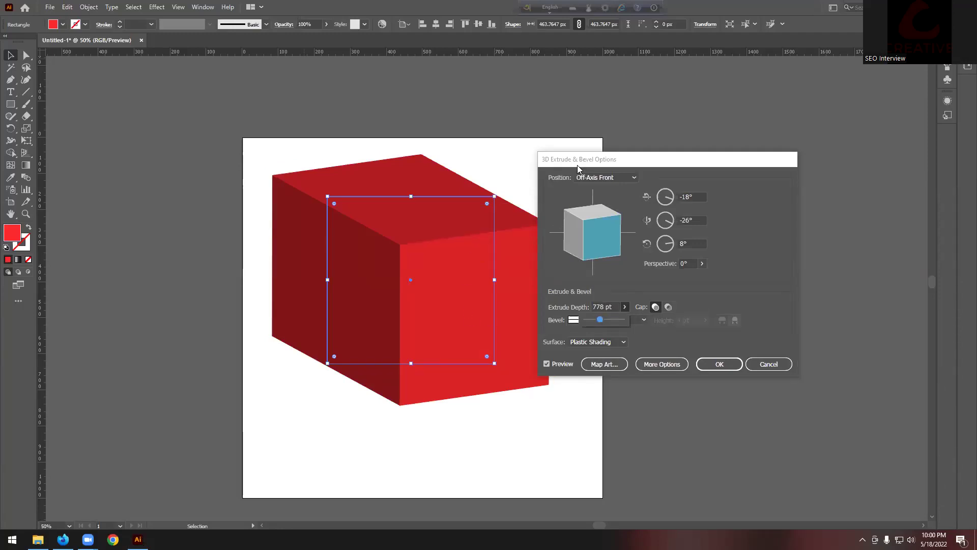
left_click_drag(582, 167, 603, 169)
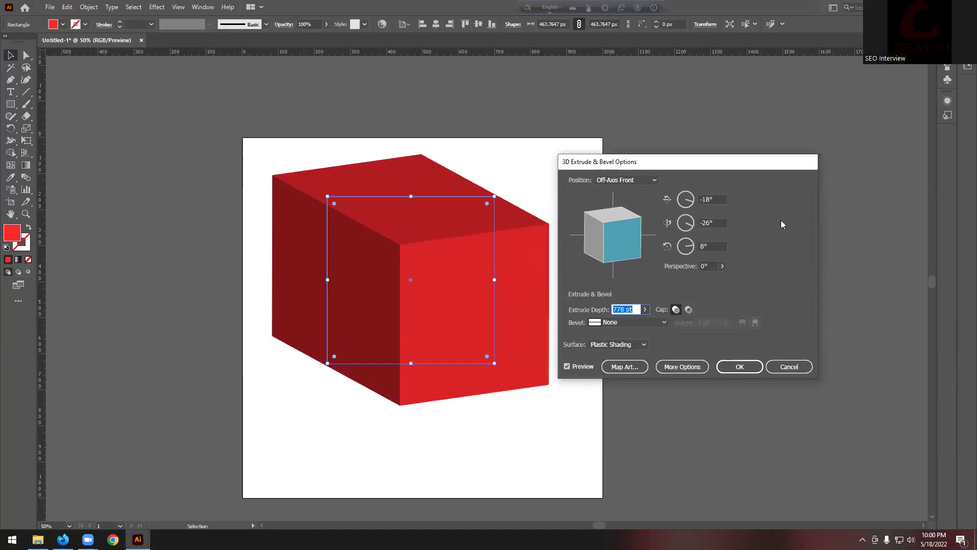
Turn the cap off for a hollow appearance and choose the Classic bevel for the extrusion
left_click(688, 310)
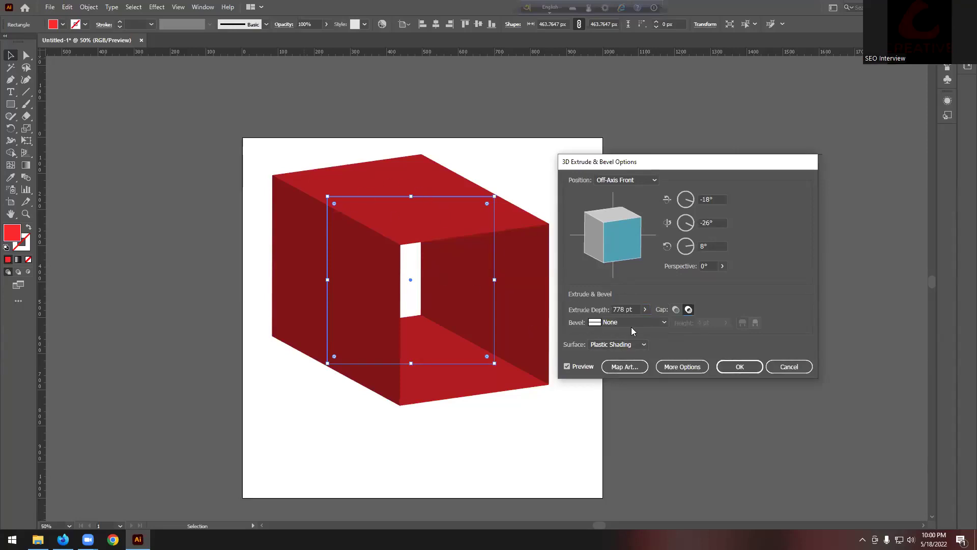
left_click(646, 321)
left_click(642, 342)
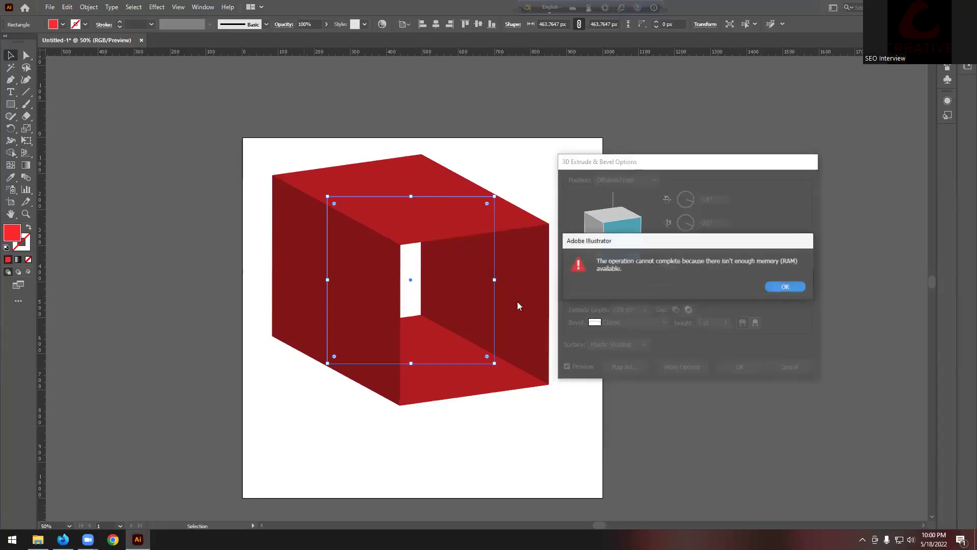
left_click(785, 287)
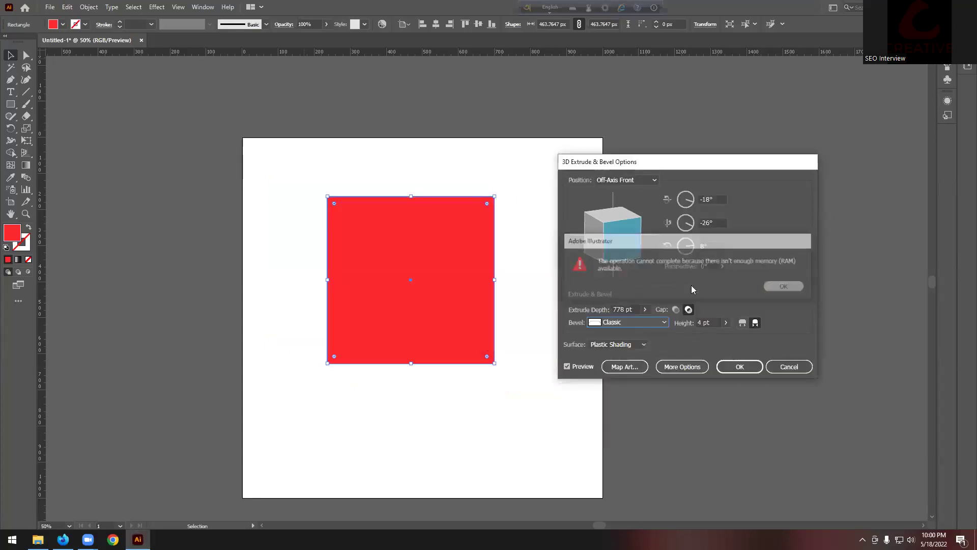
left_click(626, 320)
left_click(626, 345)
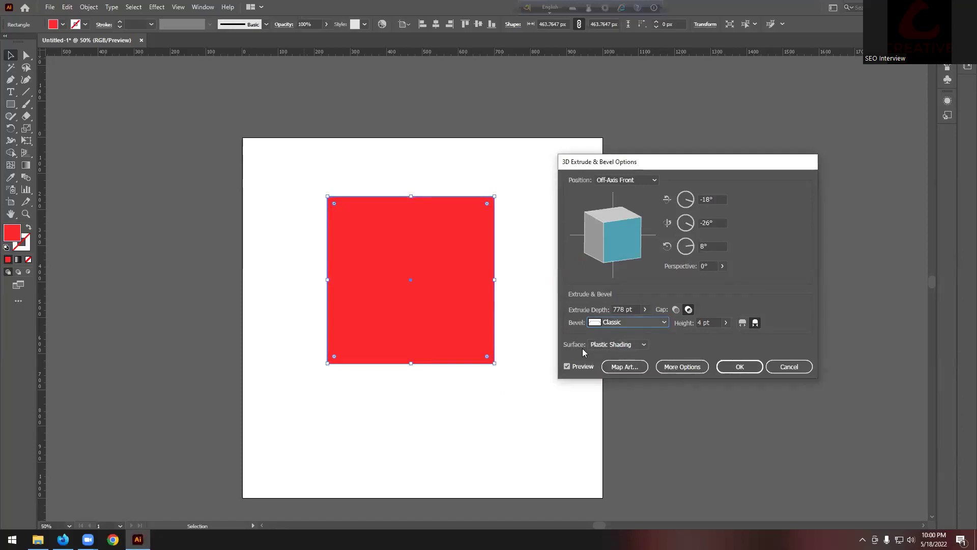
Set the extrude depth of the hollow Classic-beveled block to 917 pt
left_click(645, 309)
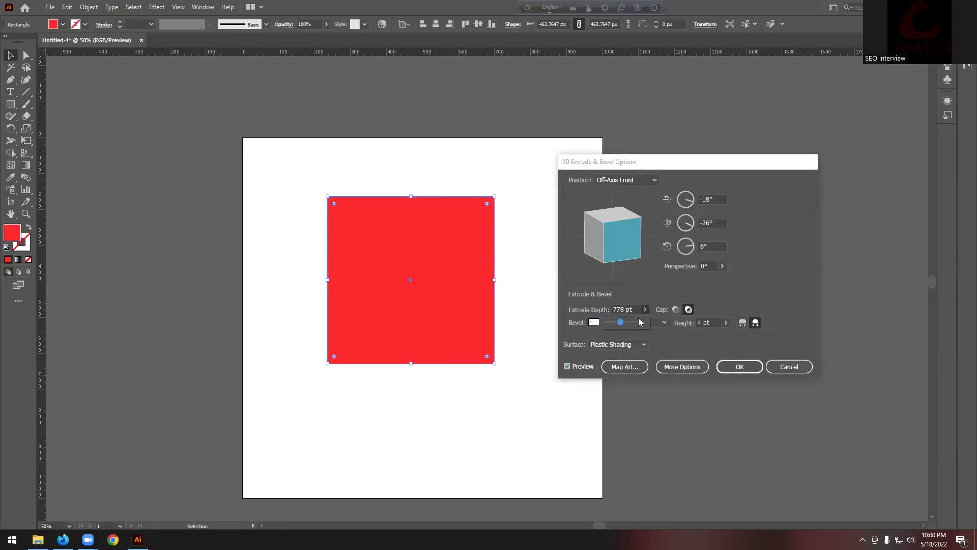
left_click_drag(625, 321, 624, 330)
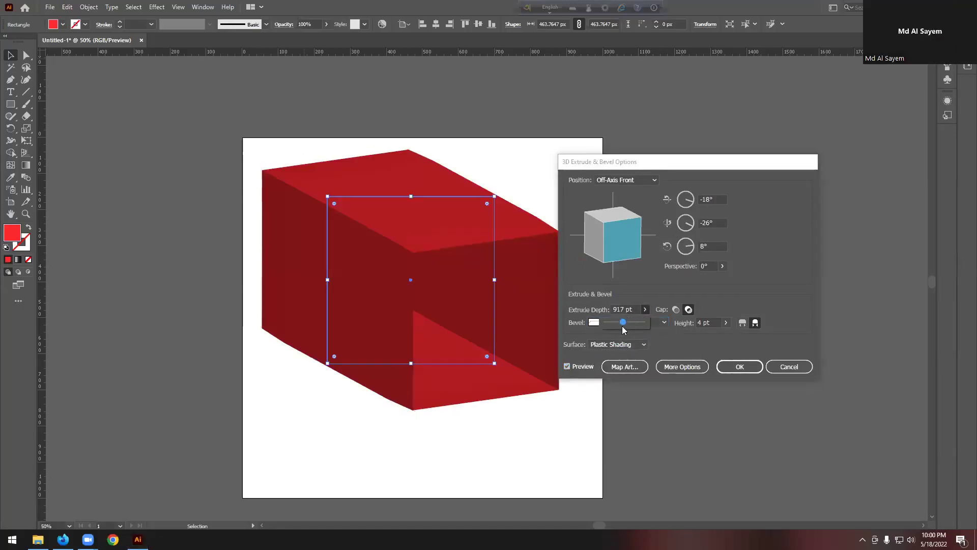
left_click(759, 274)
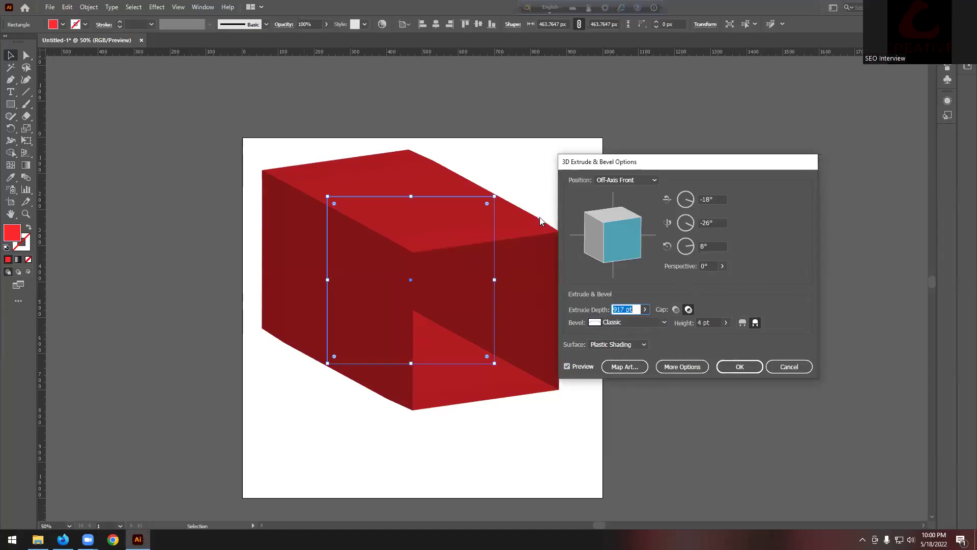
Try the Complex 1 bevel on the extrusion and adjust the extrude depth to 972 pt
left_click(622, 322)
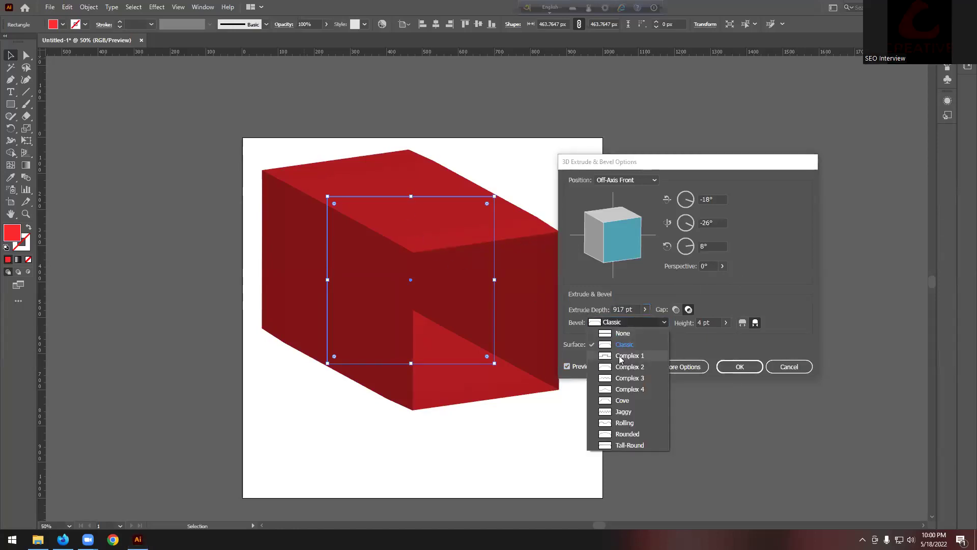
left_click(619, 356)
left_click(786, 288)
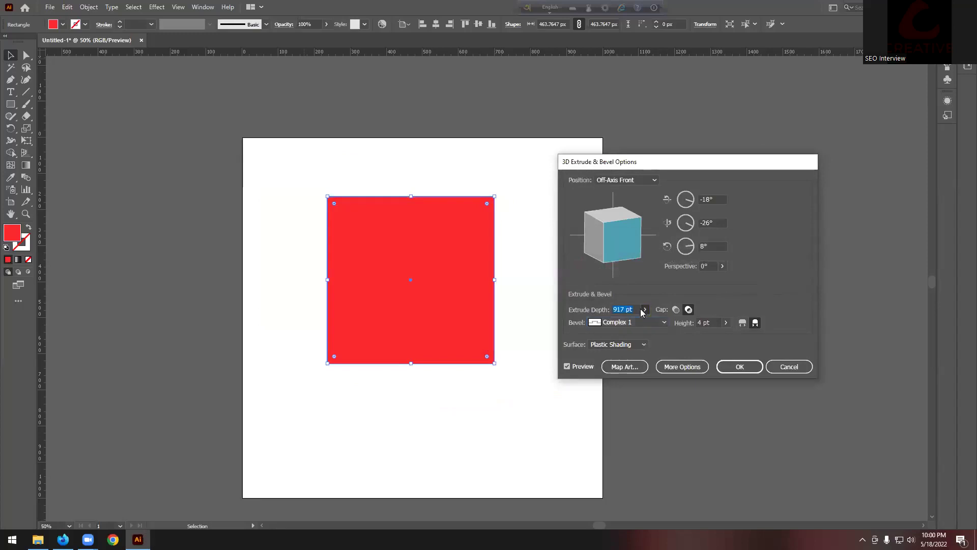
left_click(643, 310)
left_click_drag(625, 322, 623, 321)
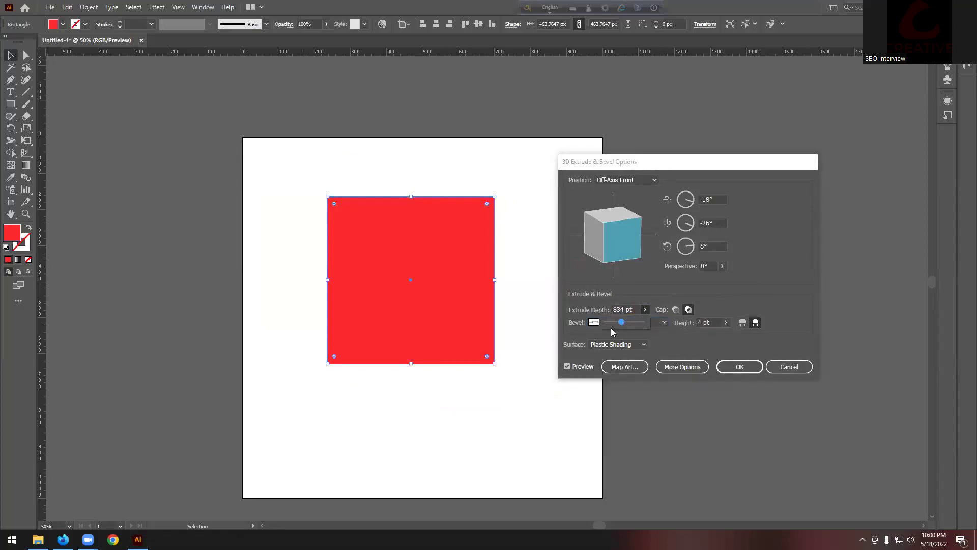
left_click(645, 310)
left_click_drag(625, 324, 622, 324)
left_click(713, 301)
Try the Complex 2 bevel with a 750 pt depth and solid cap, then cancel the Extrude & Bevel effect
left_click(640, 324)
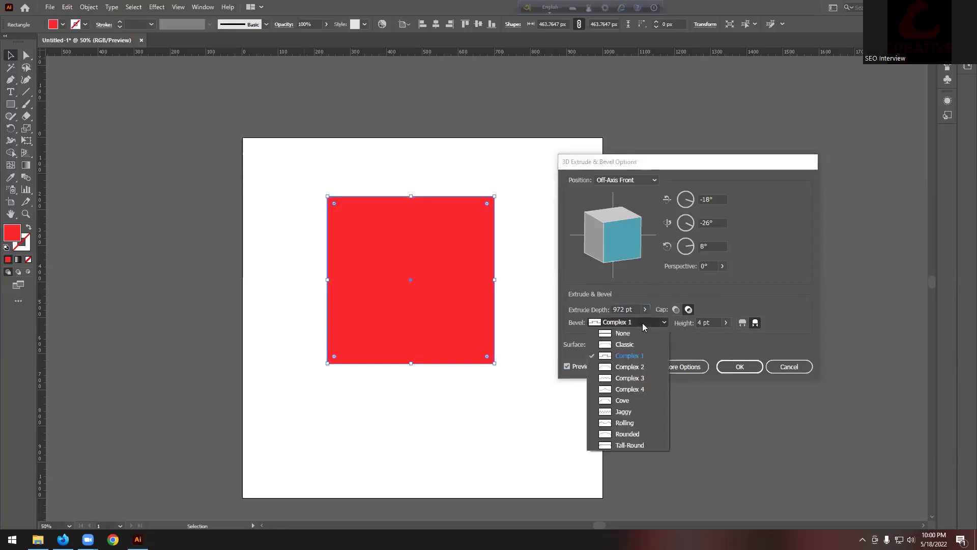
left_click(661, 362)
left_click(644, 310)
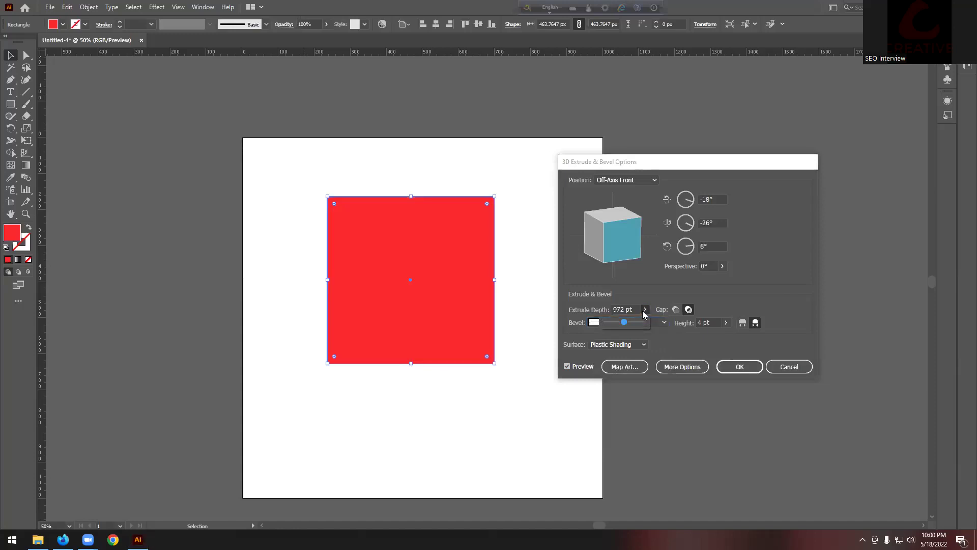
left_click(677, 336)
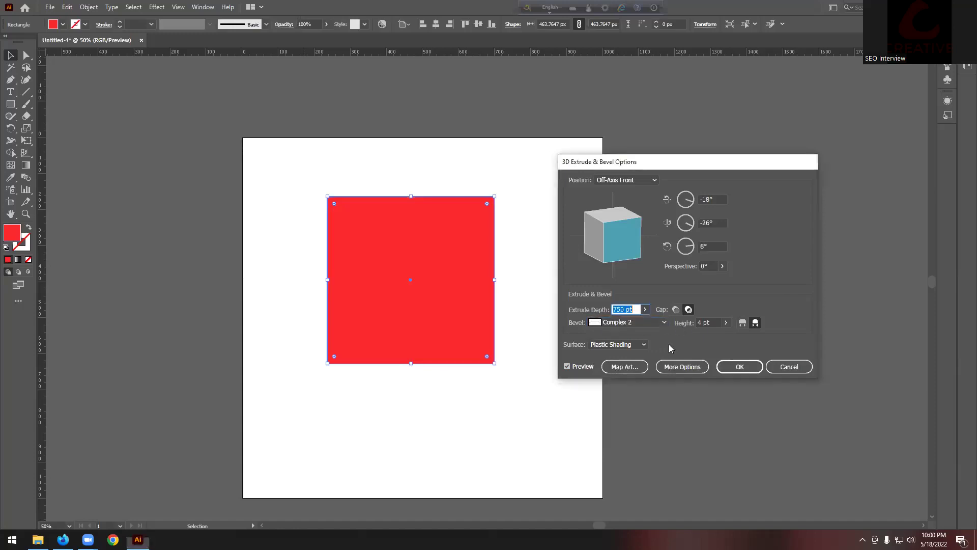
left_click(676, 310)
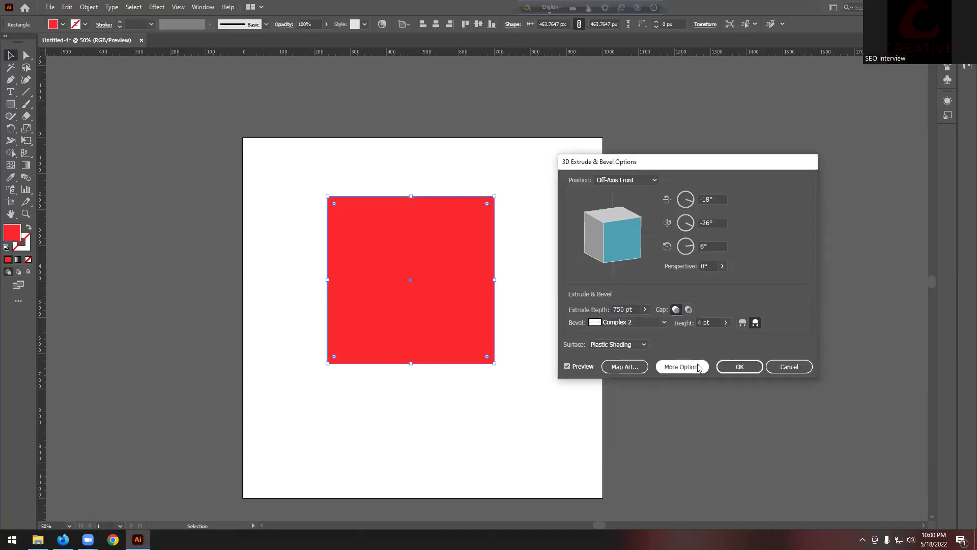
left_click(789, 367)
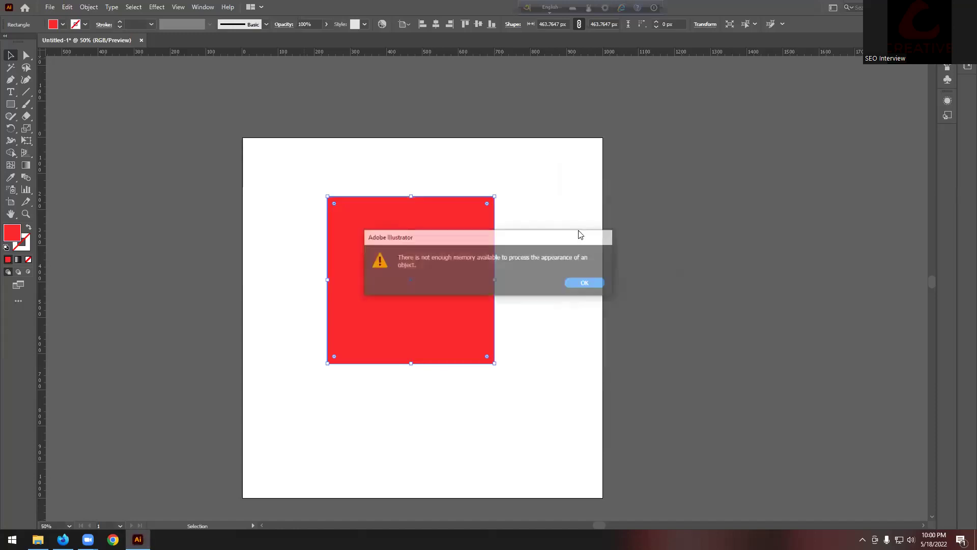
left_click(585, 283)
Start a new 3D Extrude & Bevel effect on the red square and choose the Complex 2 bevel
left_click(156, 8)
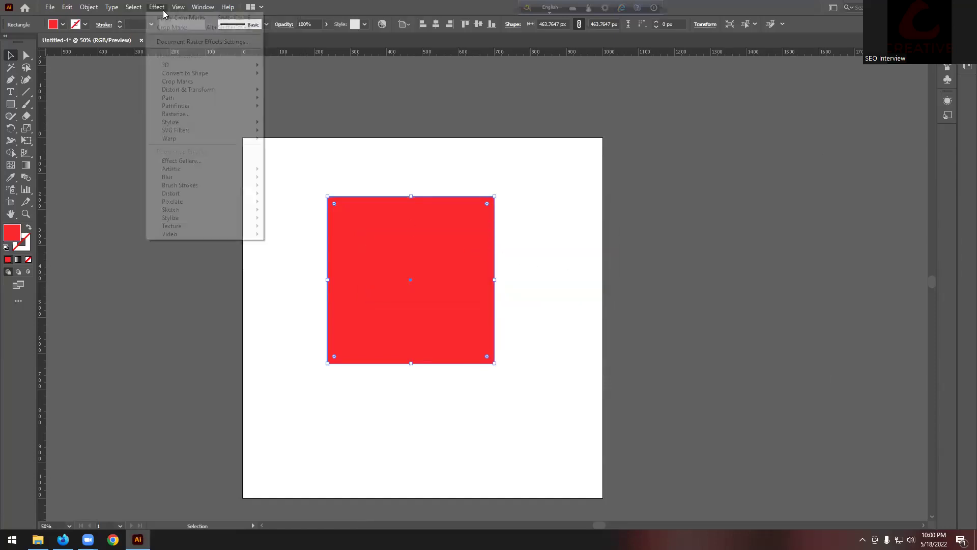
mouse_move(182, 65)
left_click(296, 72)
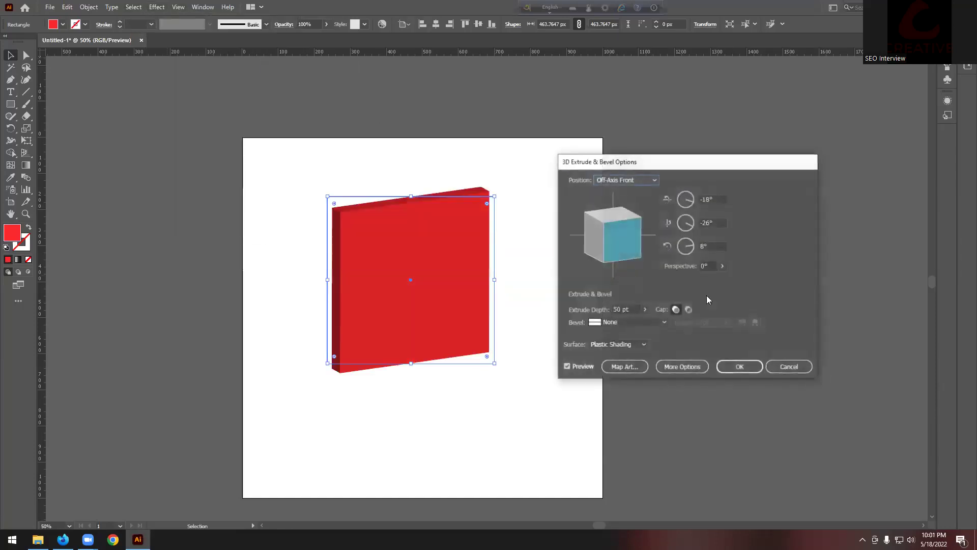
left_click(622, 332)
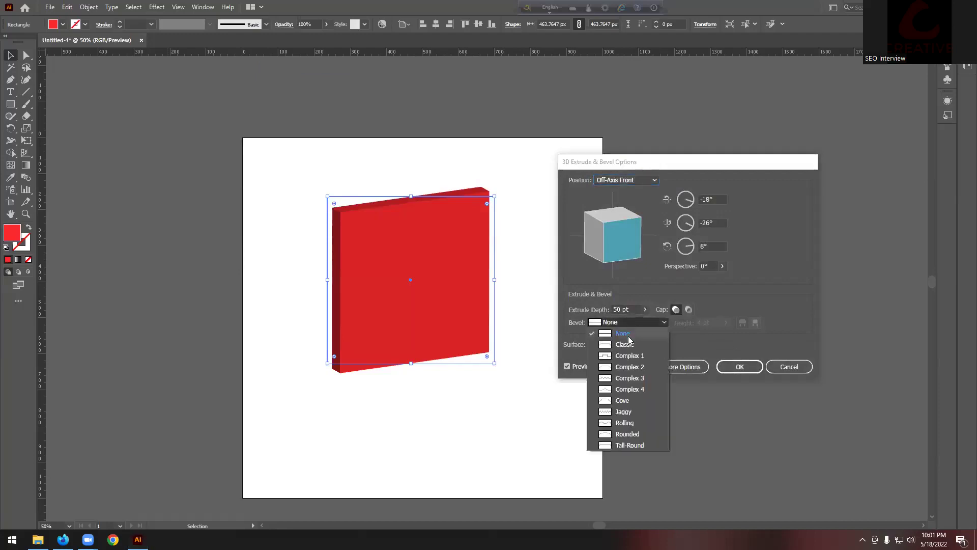
left_click(629, 365)
left_click(786, 286)
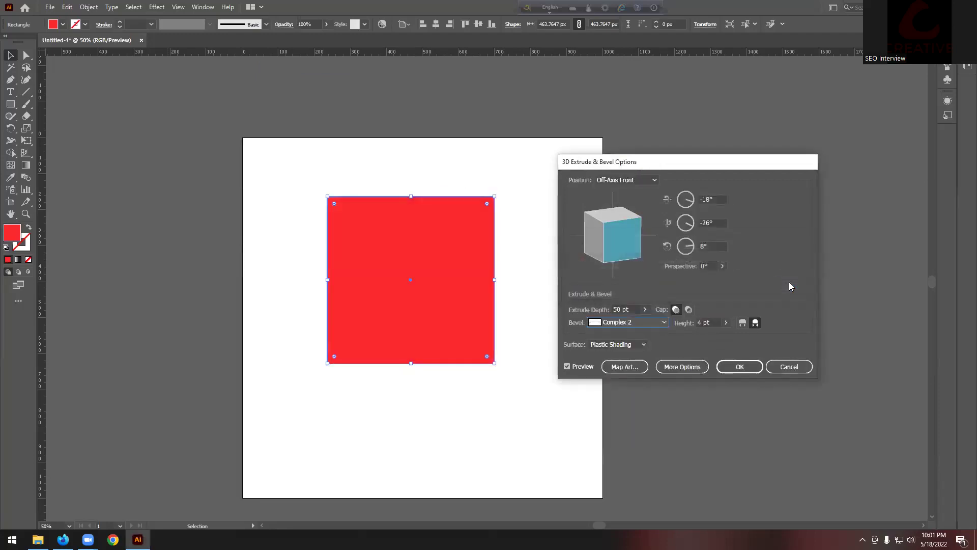
Refresh the preview and try an extrude depth of 555 pt with the Complex 2 bevel
left_click(567, 367)
left_click(567, 367)
left_click(645, 310)
left_click(625, 323)
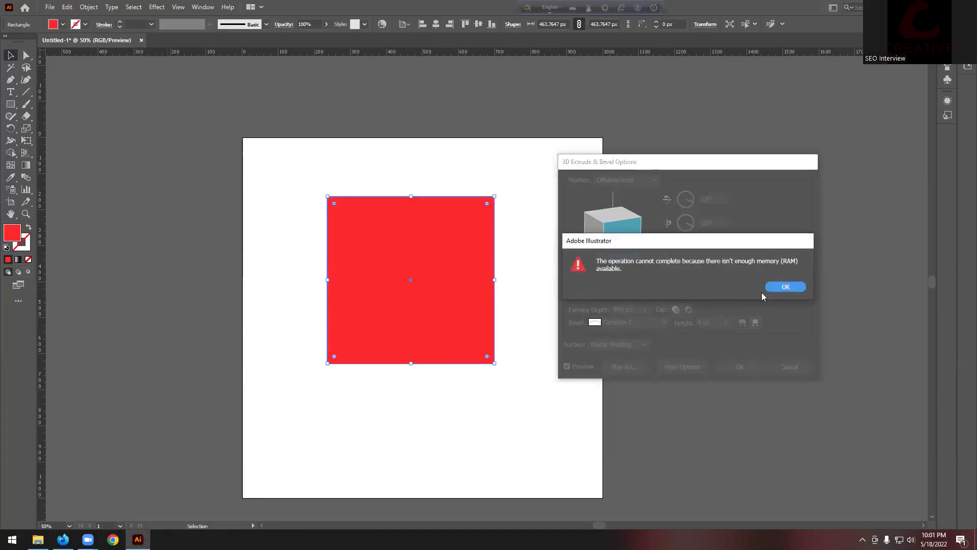
left_click(785, 287)
left_click(645, 309)
left_click_drag(623, 322, 617, 324)
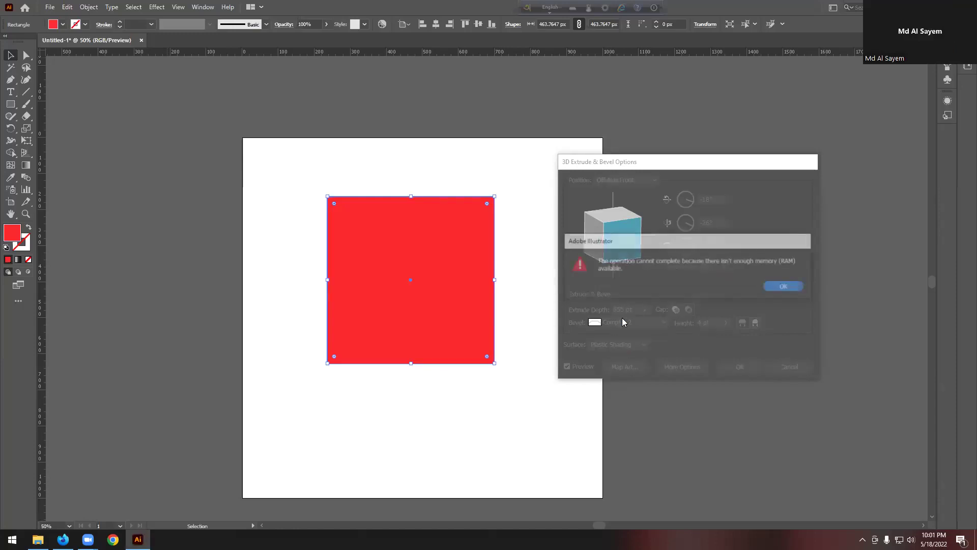
left_click(782, 285)
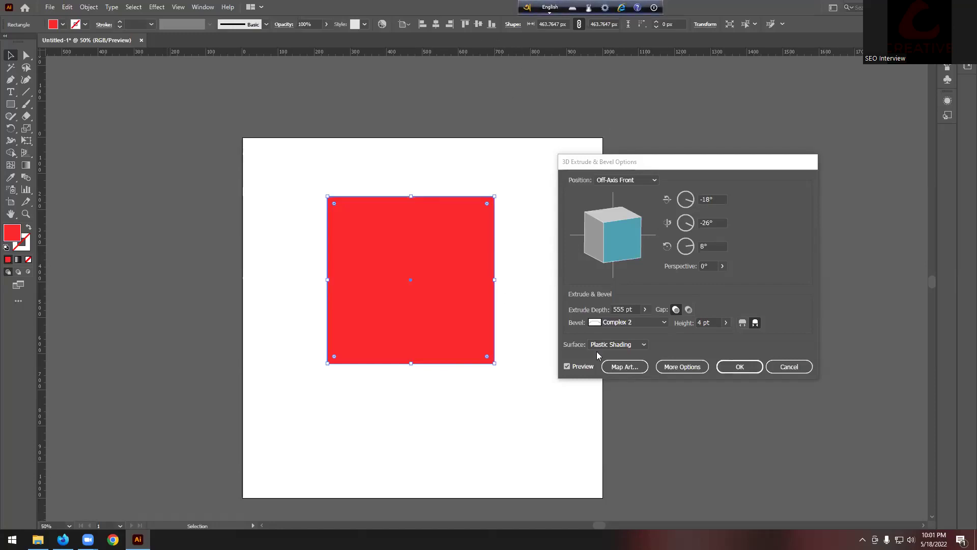
Lower the extrude depth to 499 pt and further to 388 pt
left_click(645, 309)
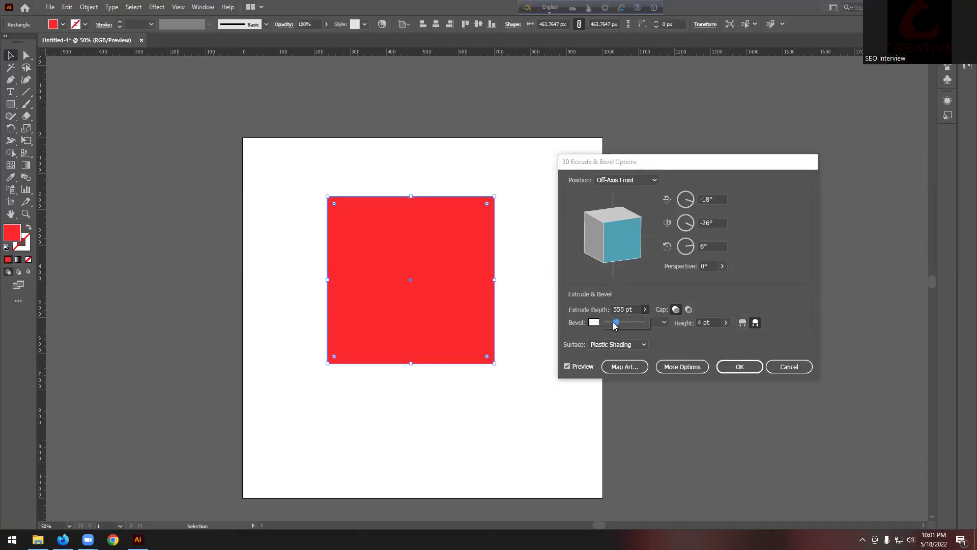
left_click_drag(614, 325, 612, 322)
left_click(768, 288)
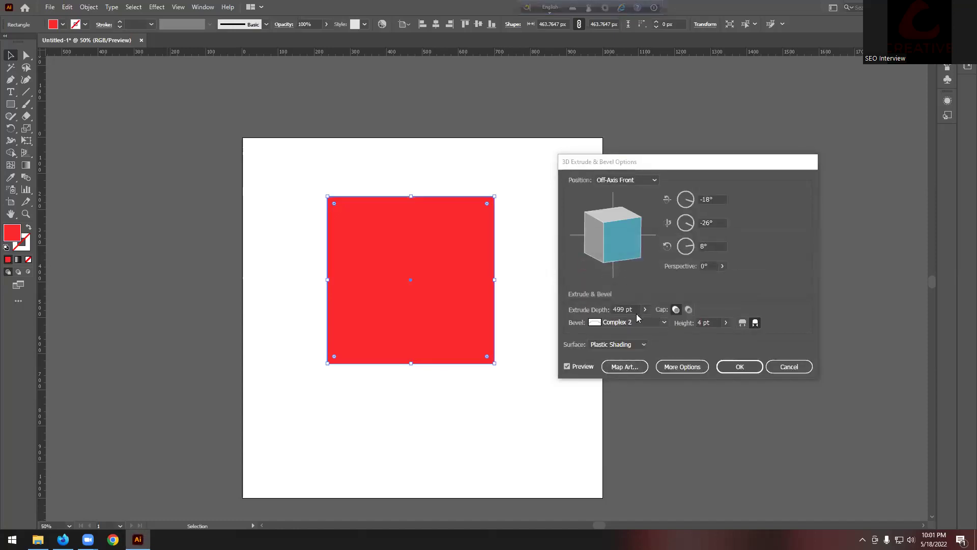
left_click_drag(616, 322, 614, 323)
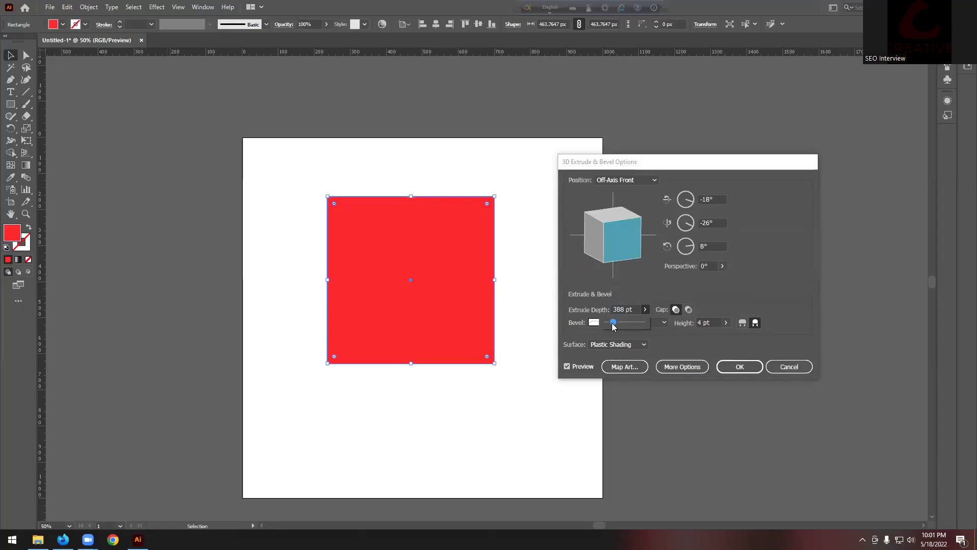
left_click(719, 288)
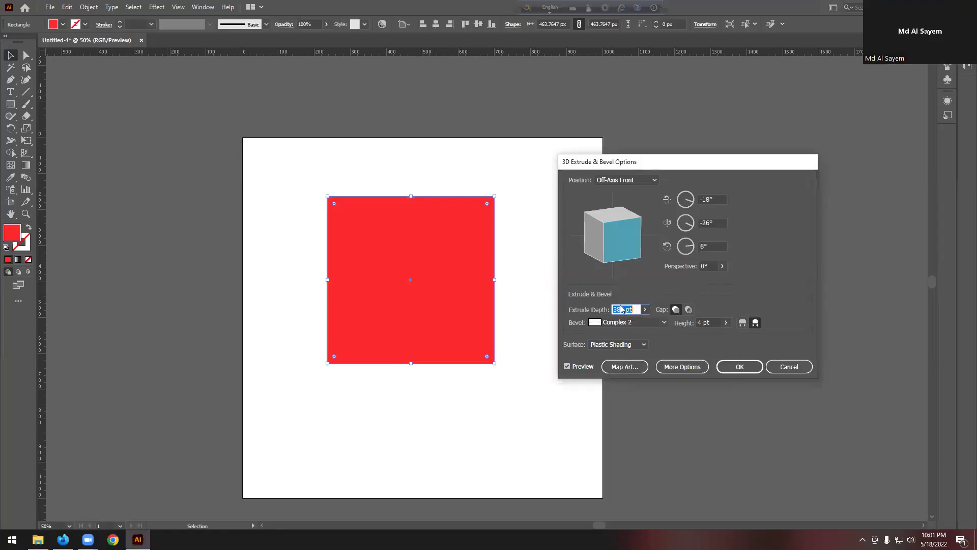
Change the bevel shape to Rolling and refresh the preview of the extrusion
left_click(594, 323)
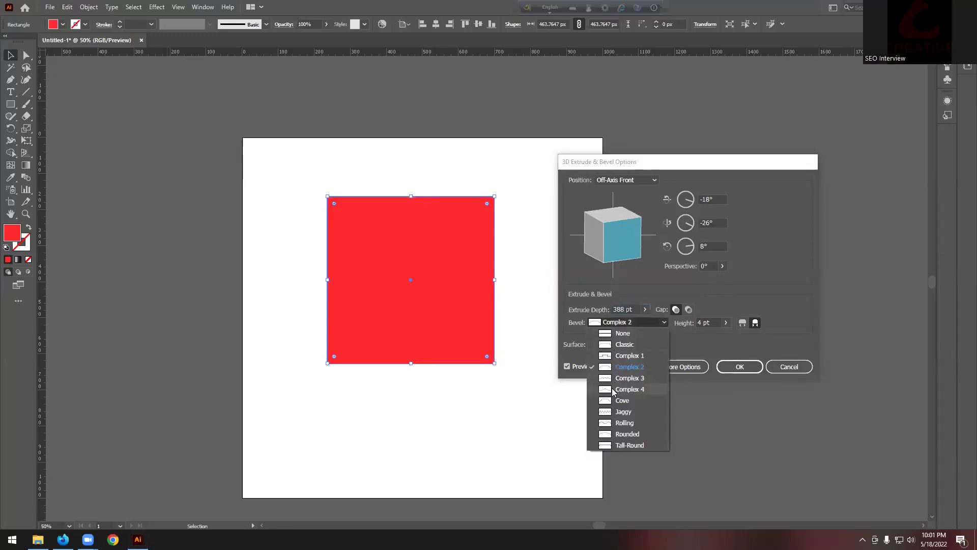
left_click(623, 422)
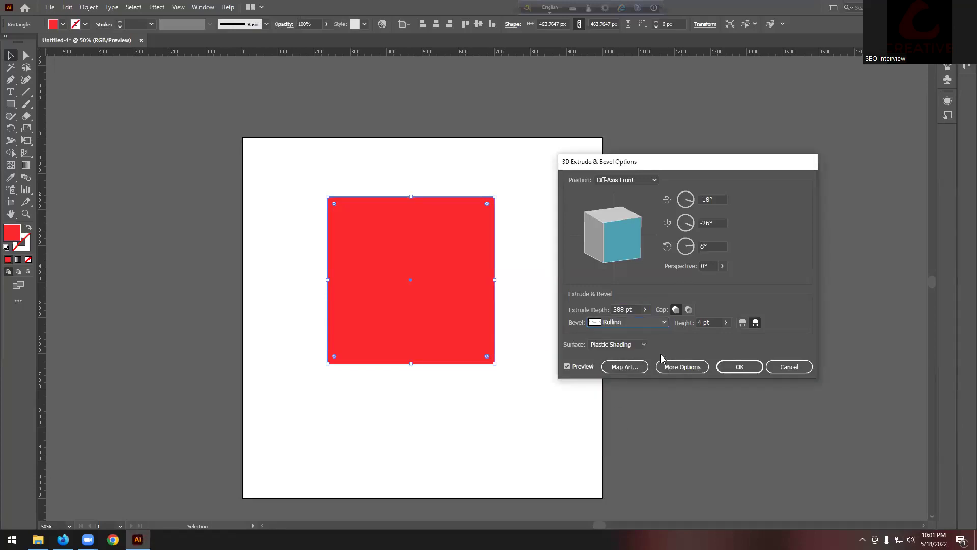
left_click(567, 367)
left_click(568, 366)
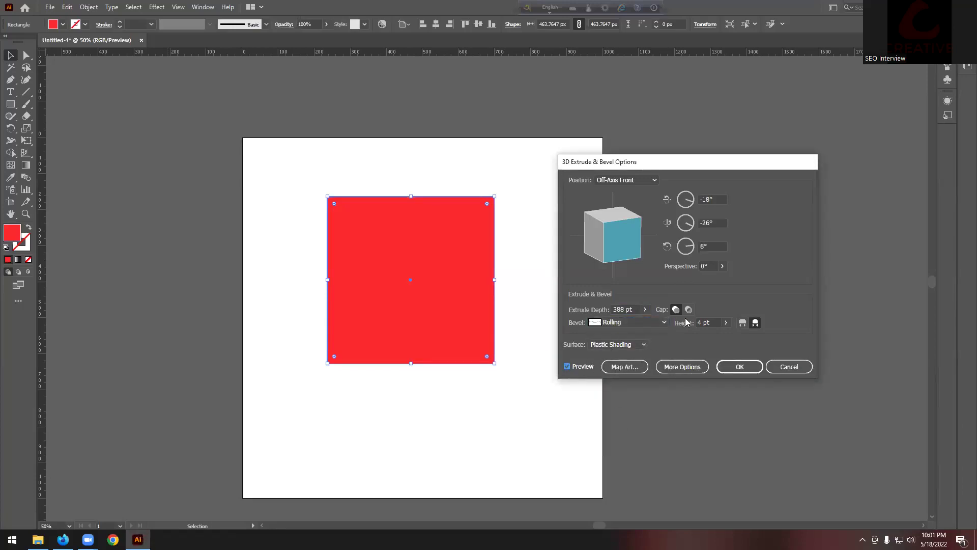
Set the Rolling bevel's height to 33 pt and apply the Extrude & Bevel effect to the square
left_click(726, 322)
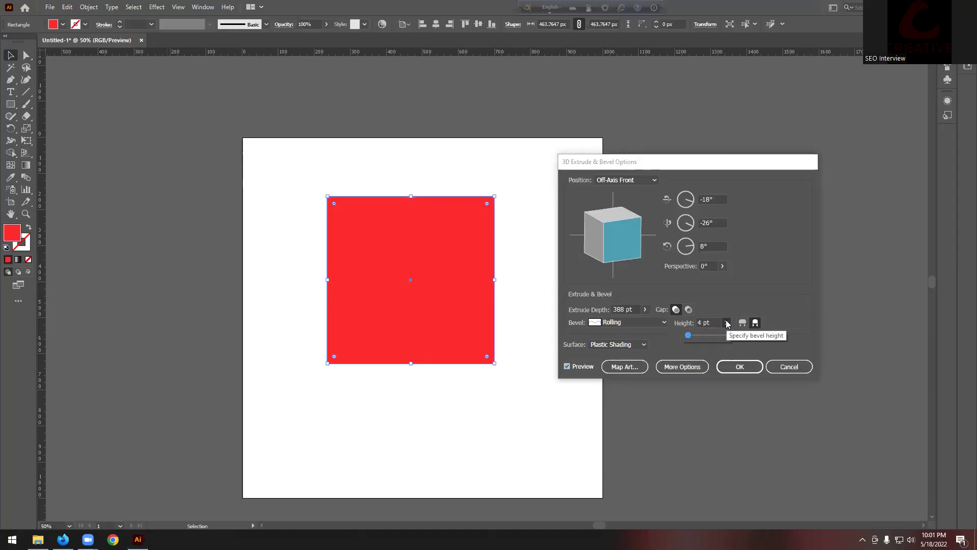
left_click_drag(695, 336, 701, 337)
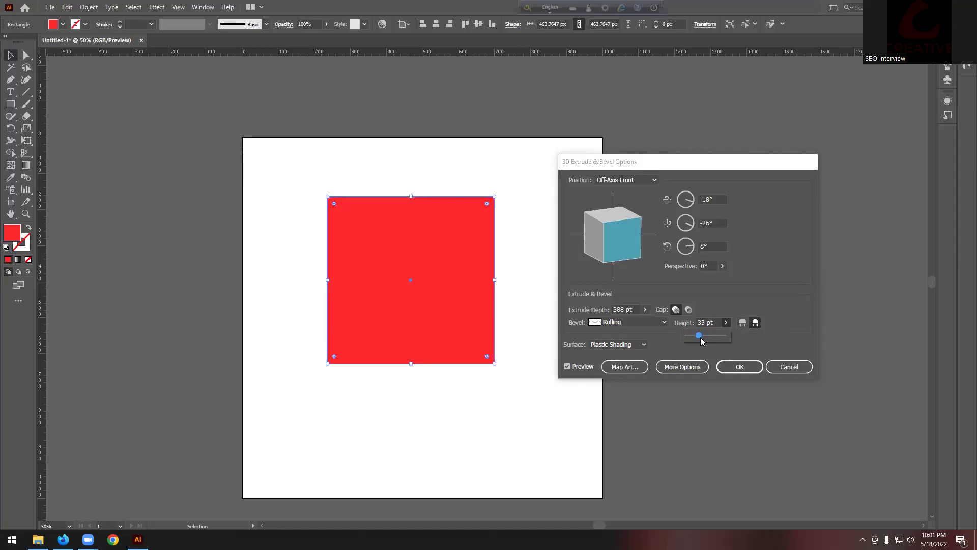
left_click(746, 367)
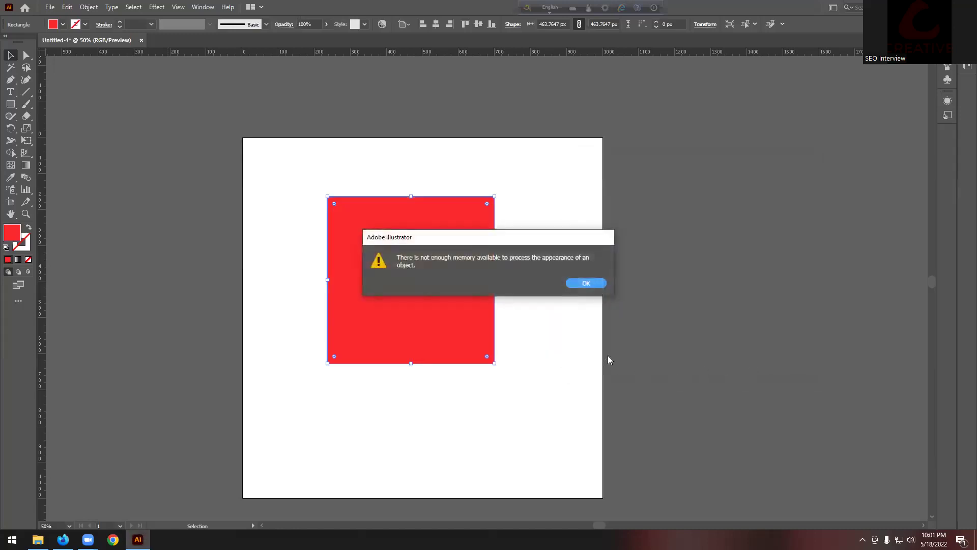
left_click(594, 285)
left_click(540, 395)
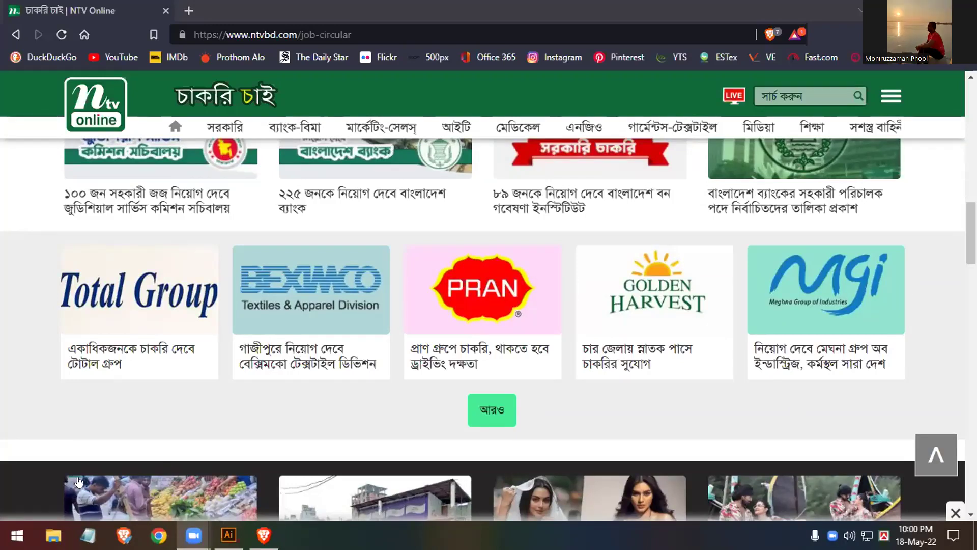
mouse_move(193, 535)
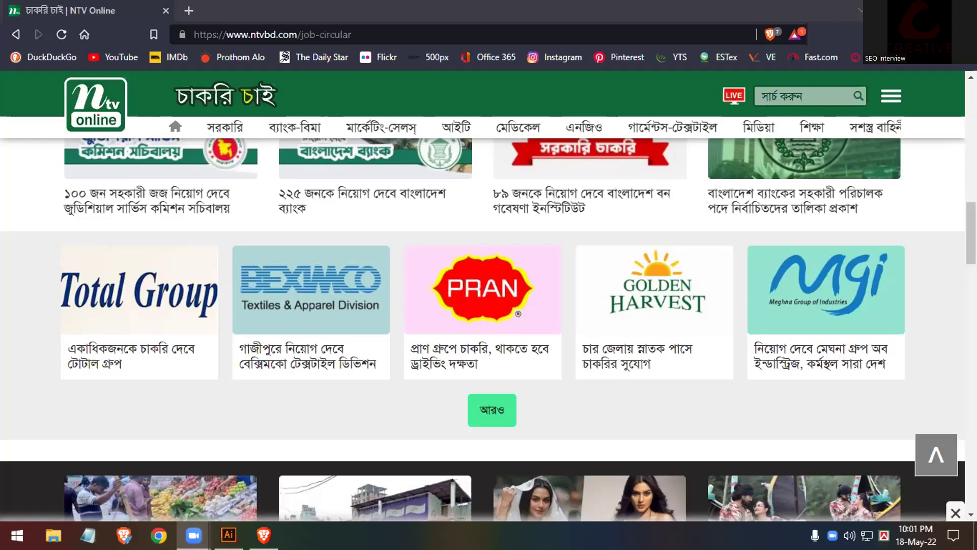
key("alt+Tab")
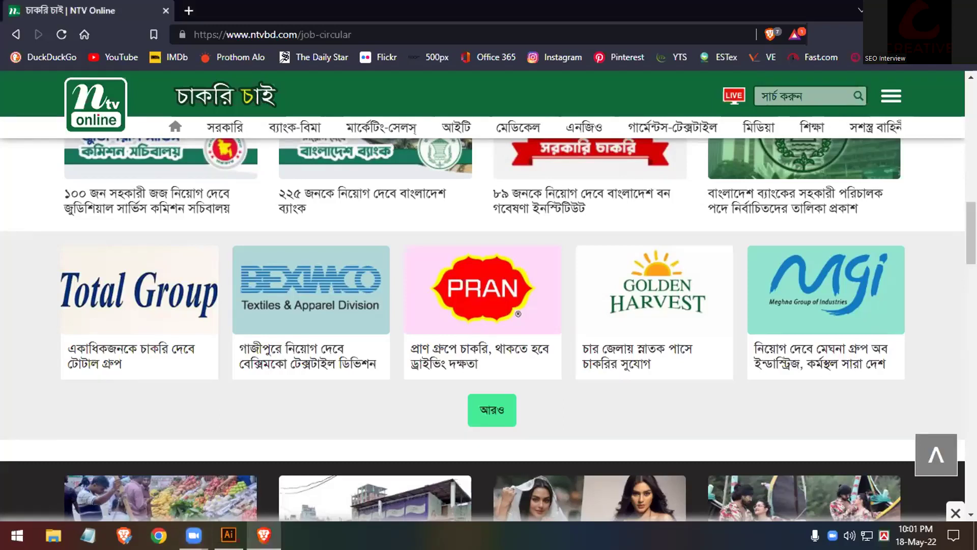
Switch to Illustrator and draw a square about 6.53 in wide on the upper half of the artboard
key("alt+Tab")
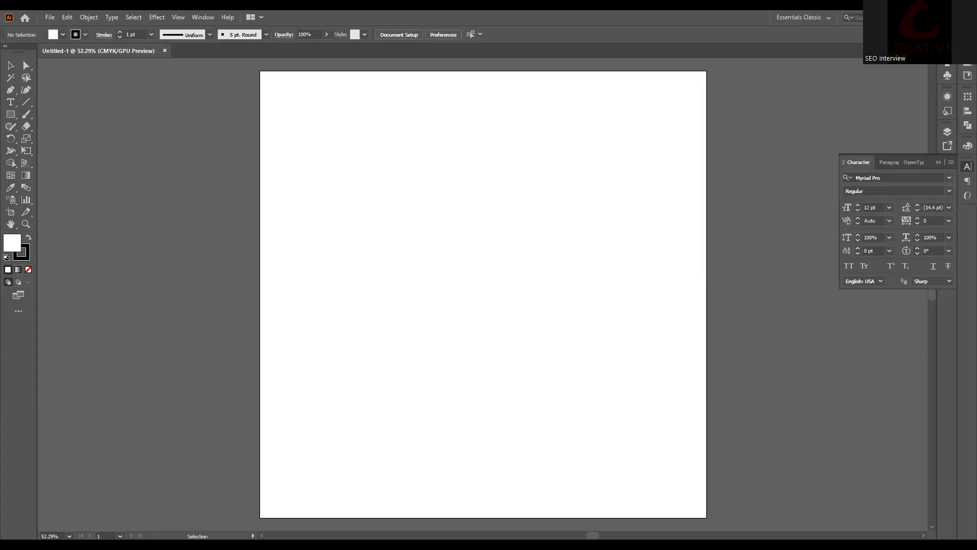
left_click(11, 114)
left_click_drag(348, 146, 494, 292)
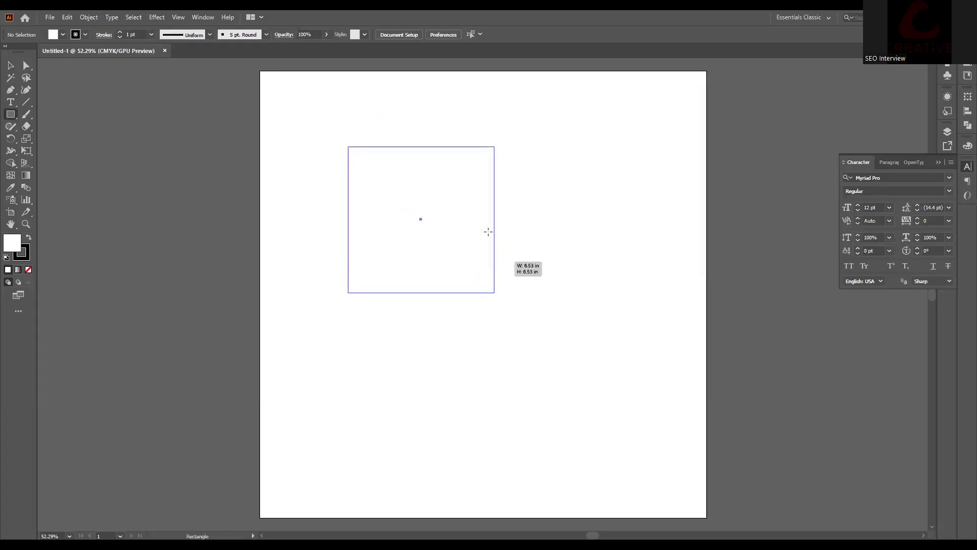
Remove the square's stroke and fill it with cyan blue
left_click(82, 35)
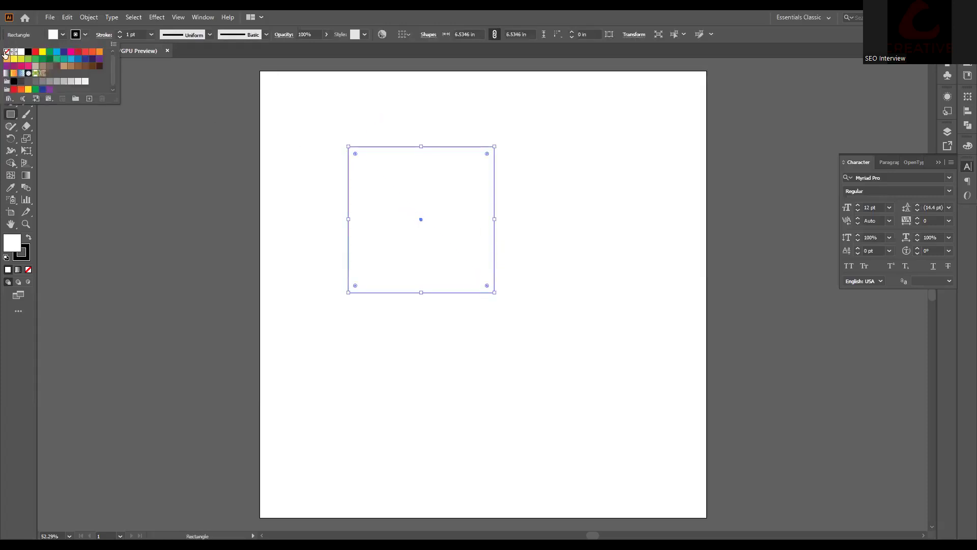
left_click(7, 52)
left_click(62, 35)
key("Escape")
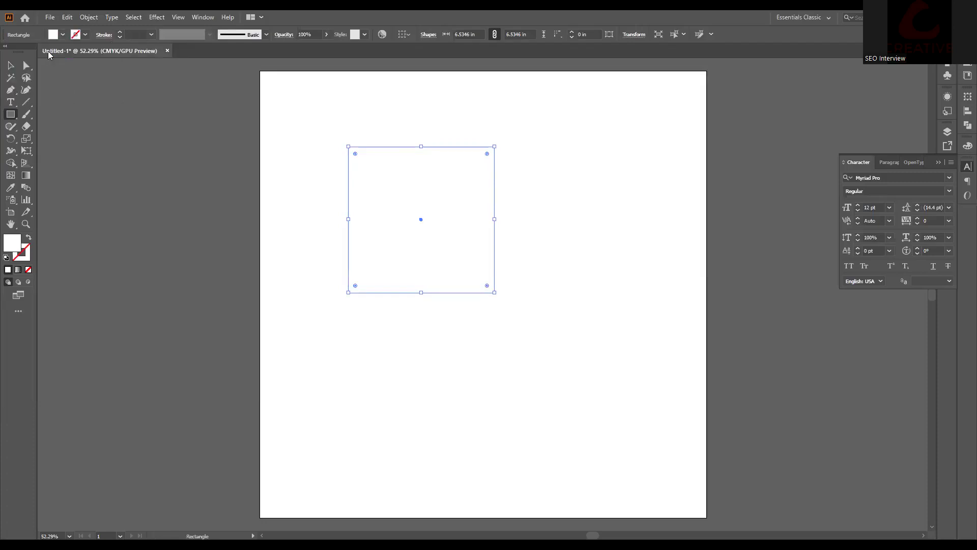
left_click(64, 34)
left_click(56, 51)
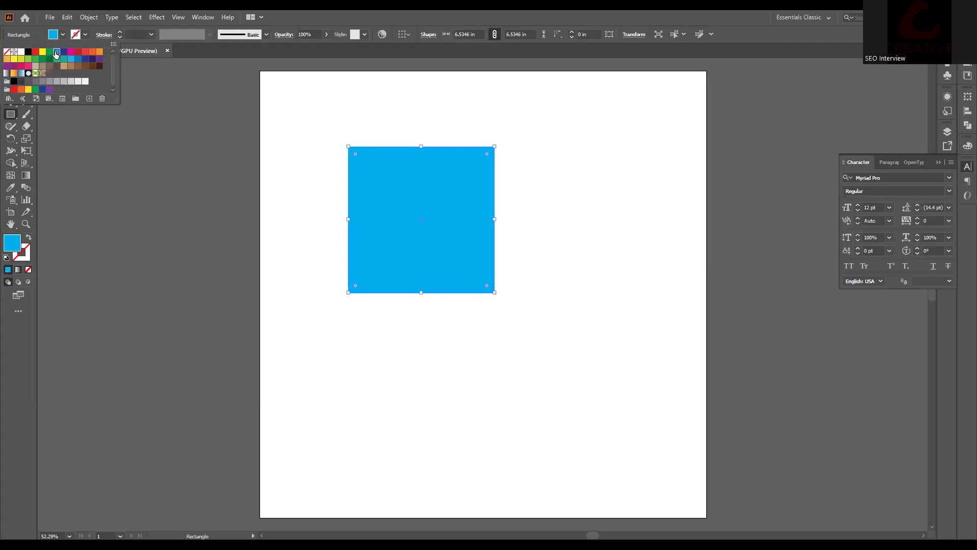
Apply the 3D Extrude & Bevel effect to the blue square with an extrude depth of 583 pt
left_click(157, 21)
left_click(157, 17)
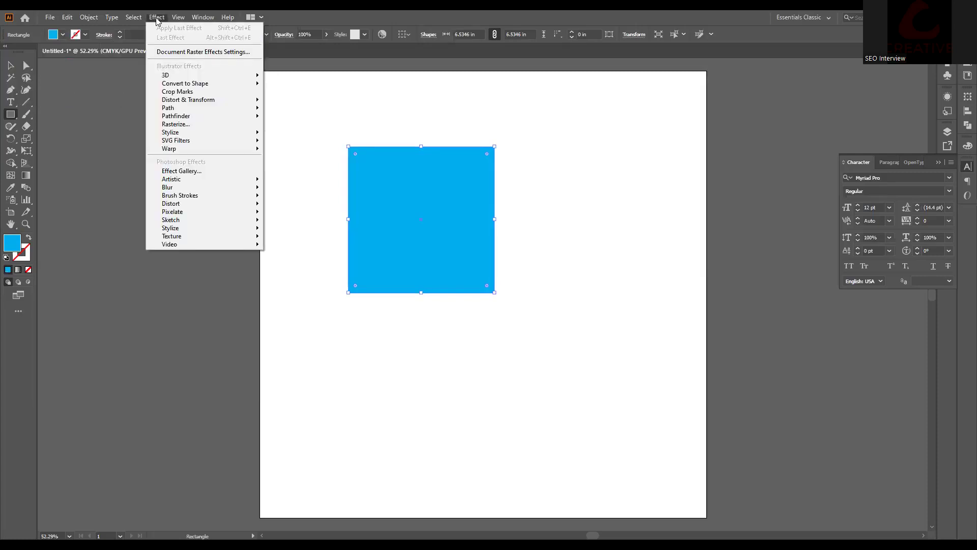
mouse_move(173, 78)
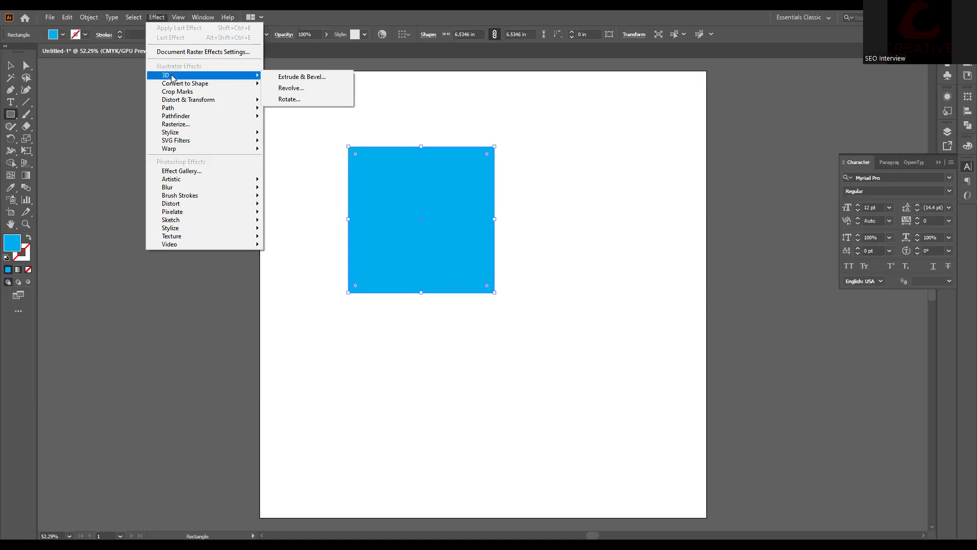
left_click(298, 79)
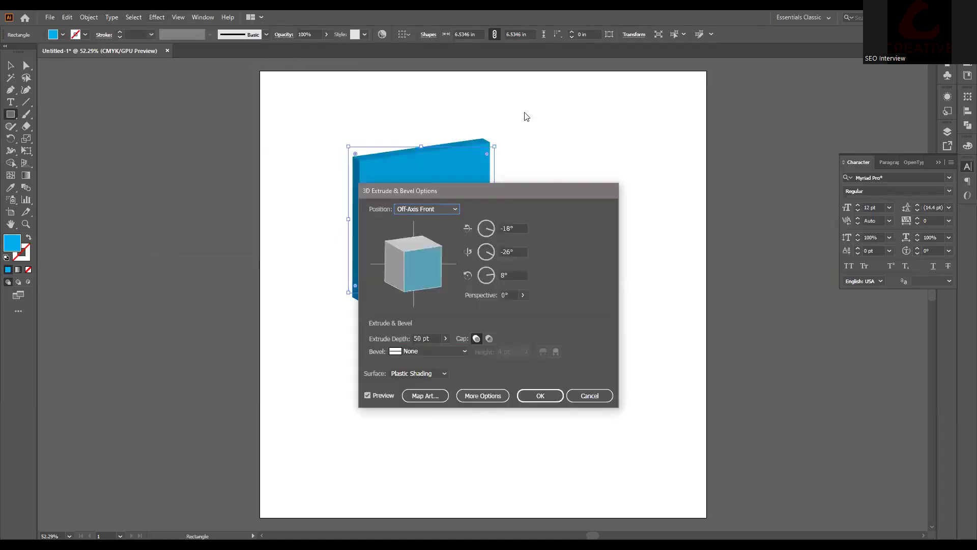
left_click_drag(587, 187, 659, 170)
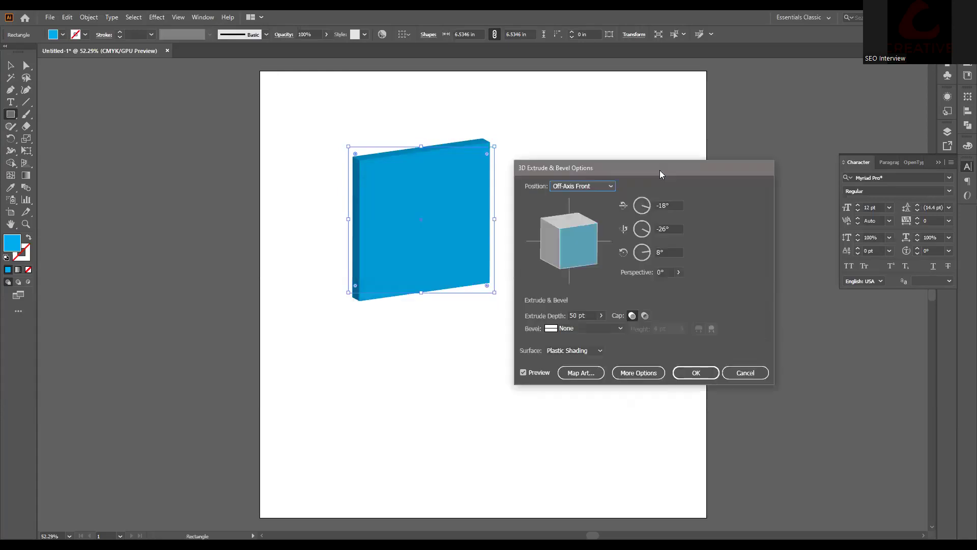
left_click(599, 317)
left_click_drag(563, 328, 573, 332)
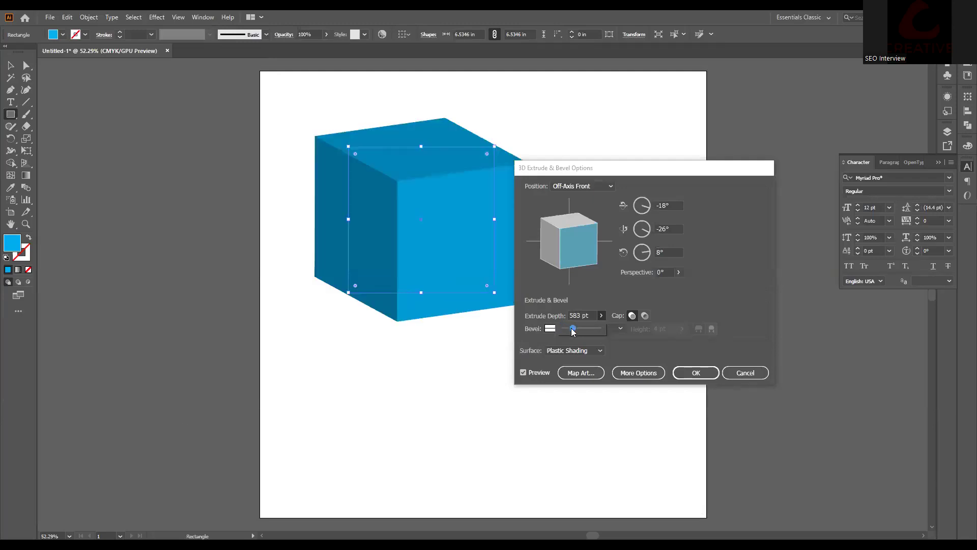
left_click(705, 309)
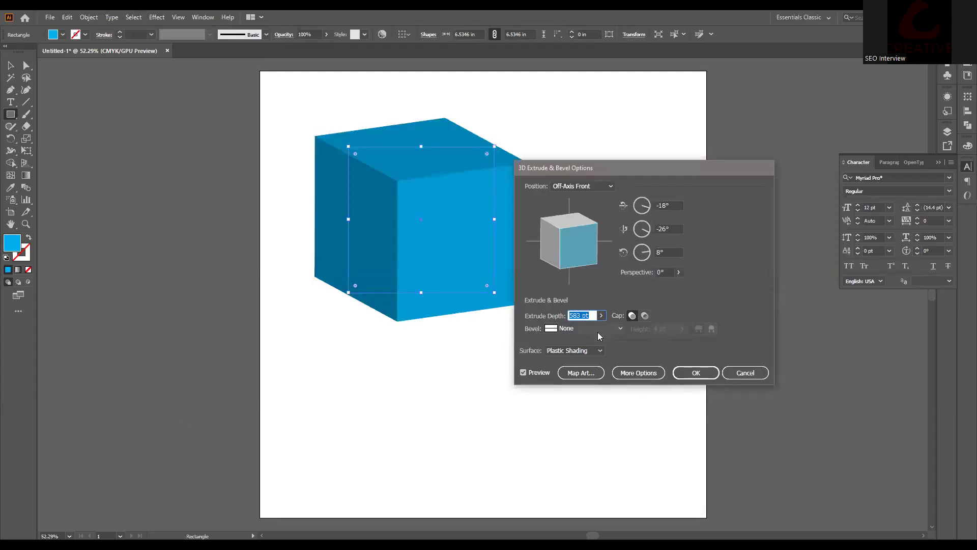
Try the Complex 1 bevel on the extruded cube, and switch to Complex 3 with a height of 59 pt
left_click(565, 329)
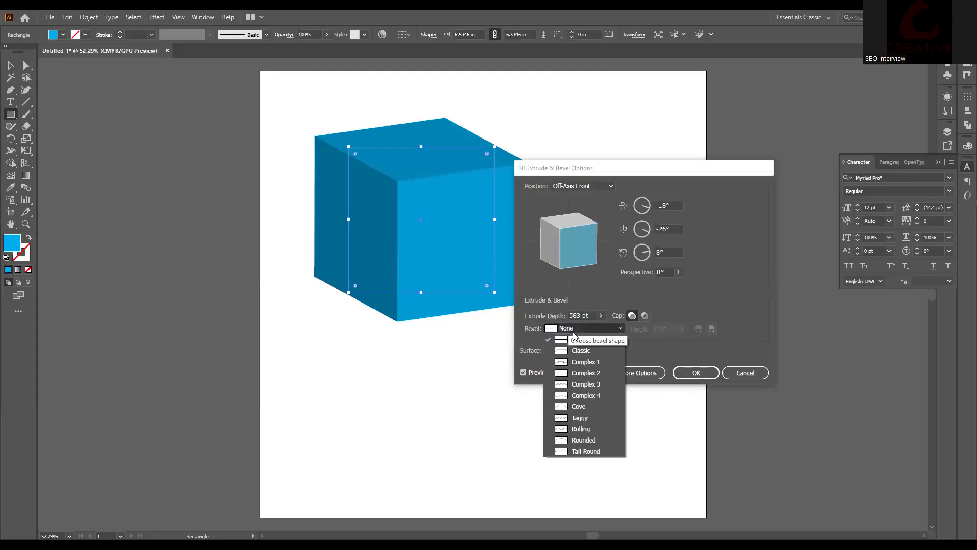
left_click(582, 362)
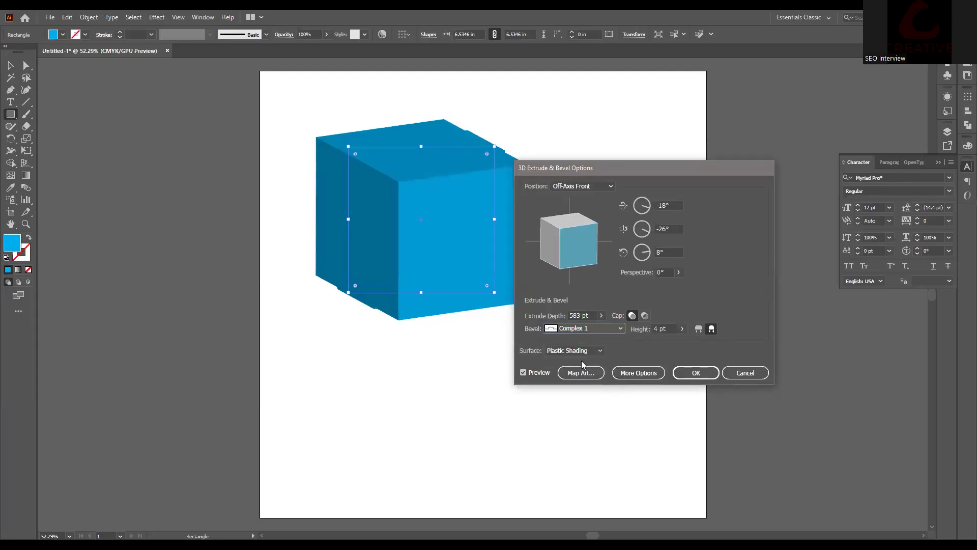
left_click(588, 327)
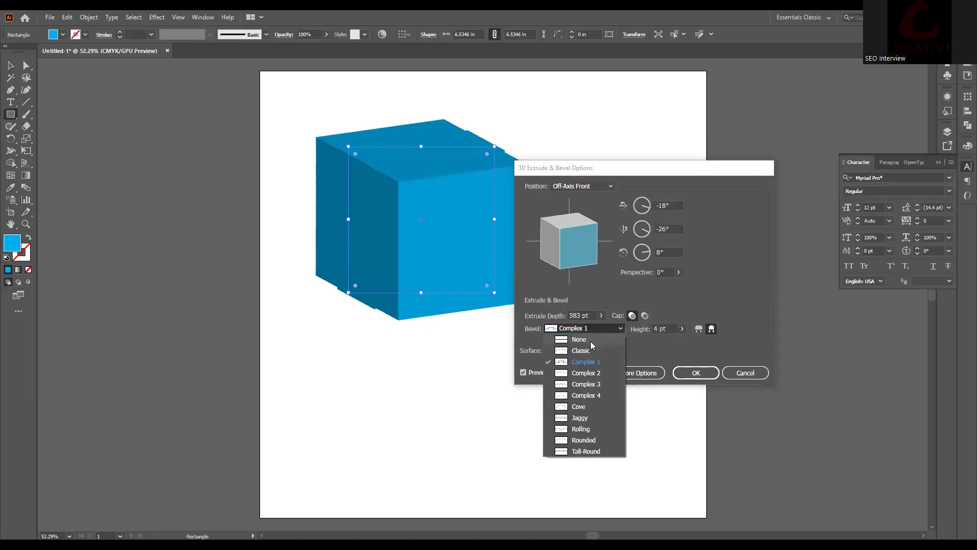
left_click(587, 385)
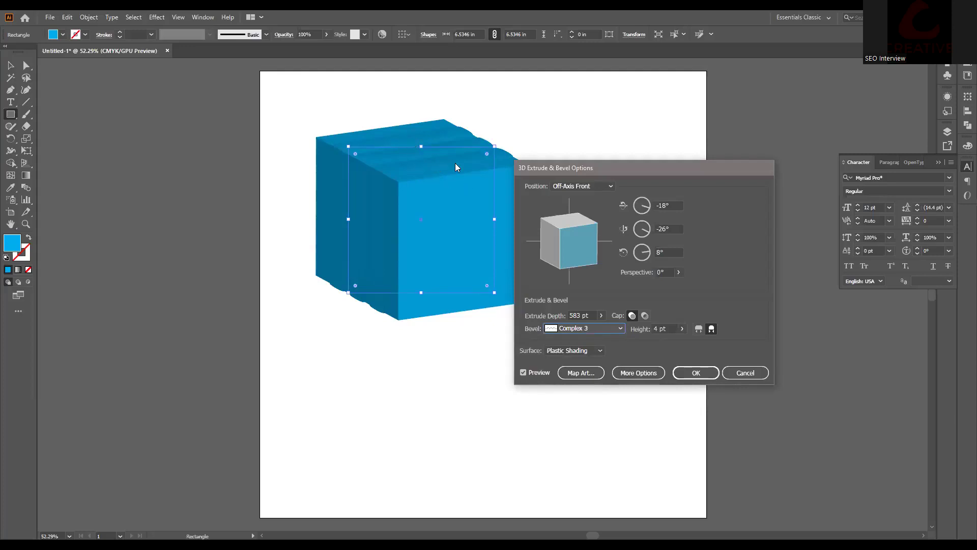
left_click(682, 329)
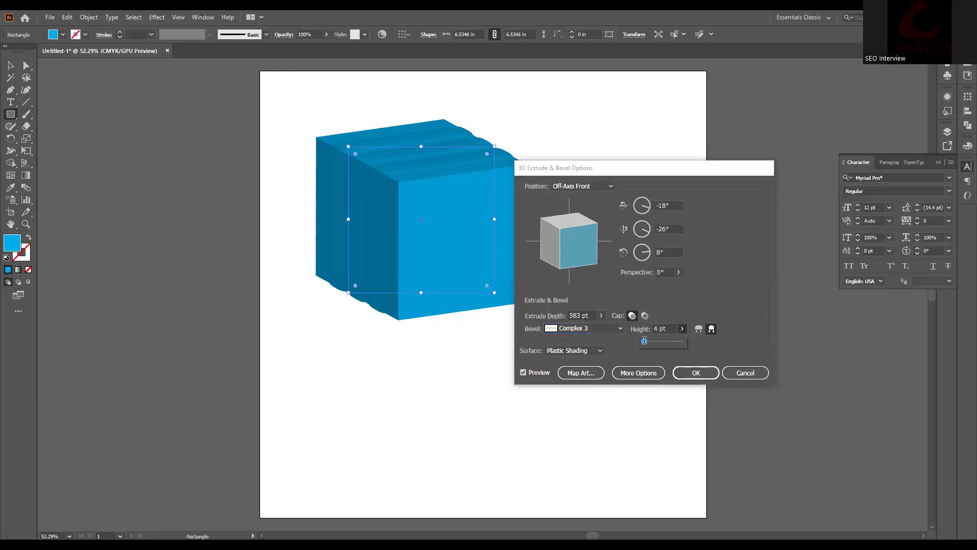
key("alt")
left_click_drag(645, 342, 665, 343)
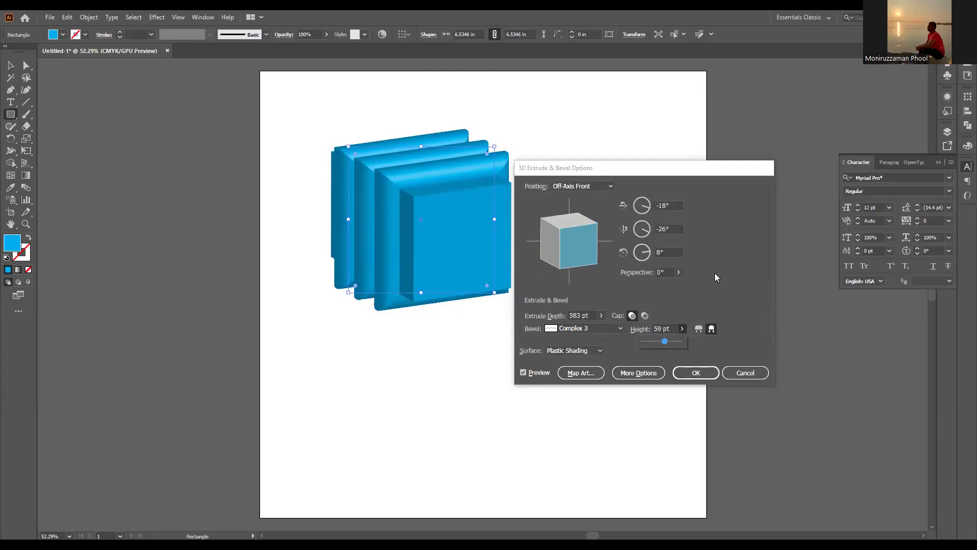
Cancel the Extrude & Bevel effect and delete the blue square
left_click(753, 372)
left_click(10, 66)
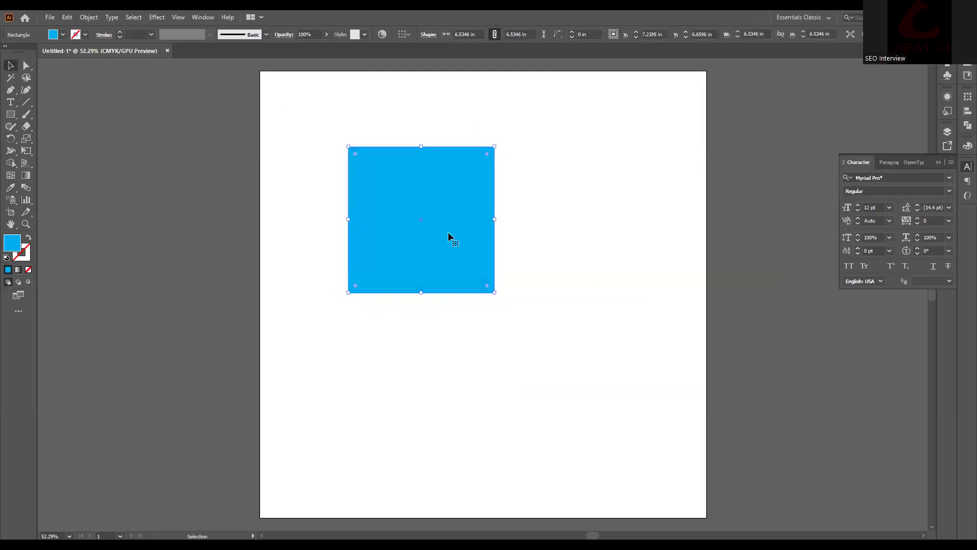
key("Delete")
Draw a blue circle about 9.77 in wide near the middle of the artboard with the Ellipse tool
left_click(11, 116)
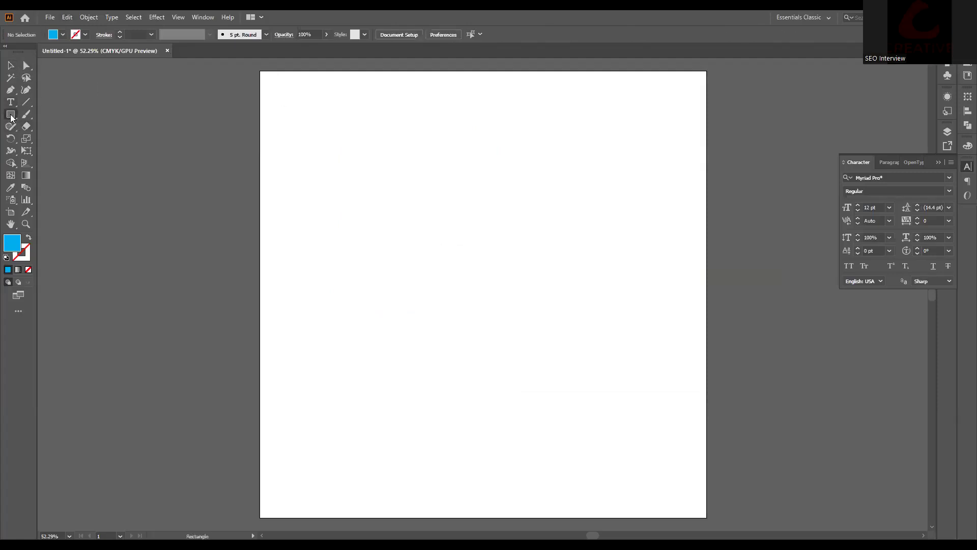
left_click(11, 117)
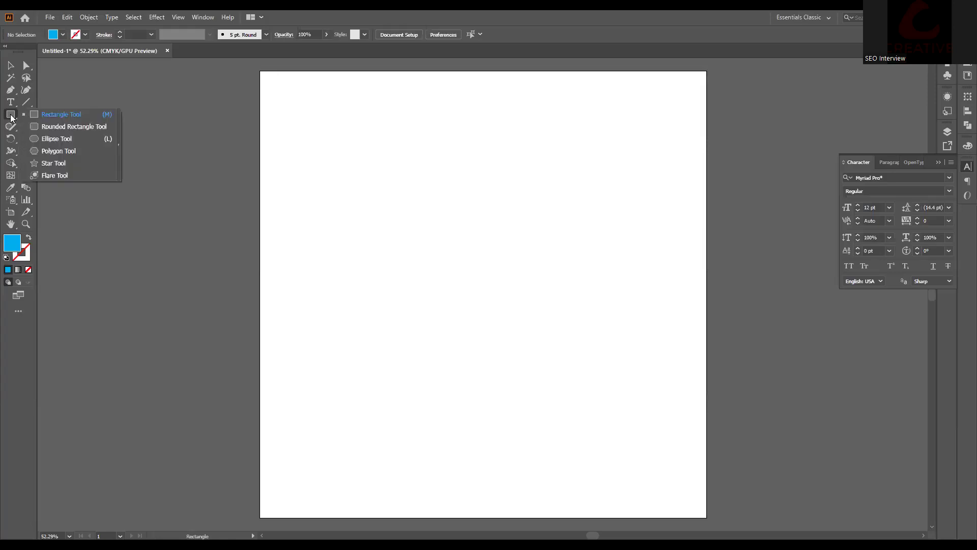
left_click(69, 143)
left_click_drag(399, 185, 604, 395)
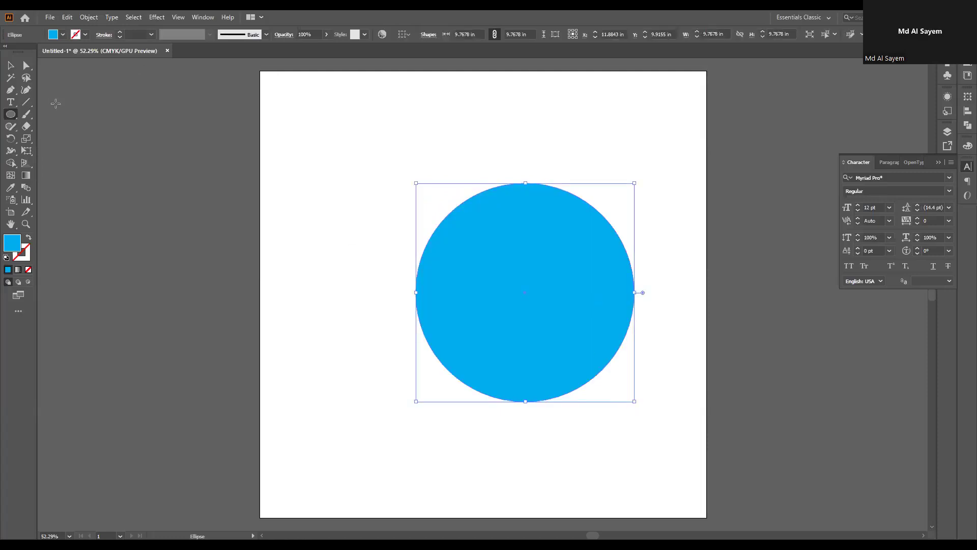
Cut the blue circle at its top and bottom anchor points with the Scissors tool
left_click(26, 136)
left_click(26, 126)
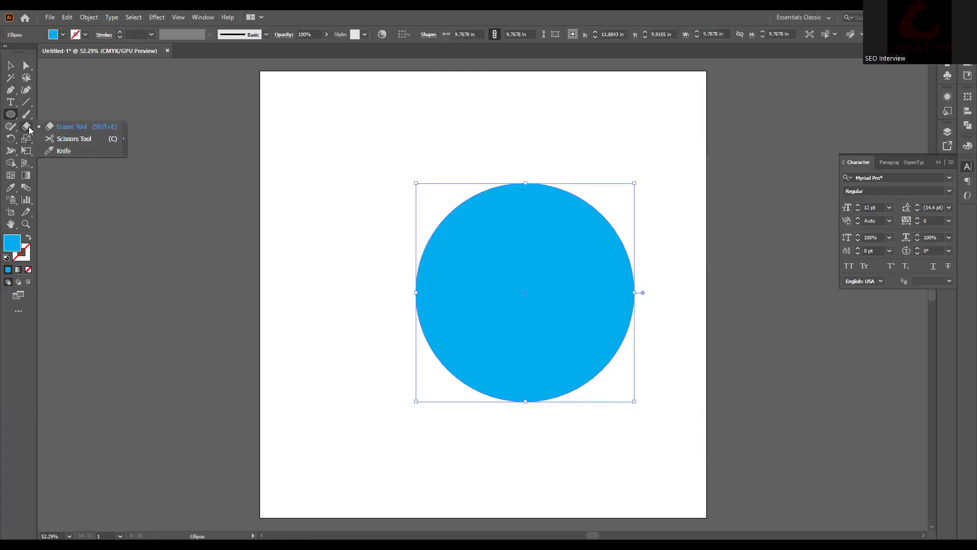
left_click(67, 139)
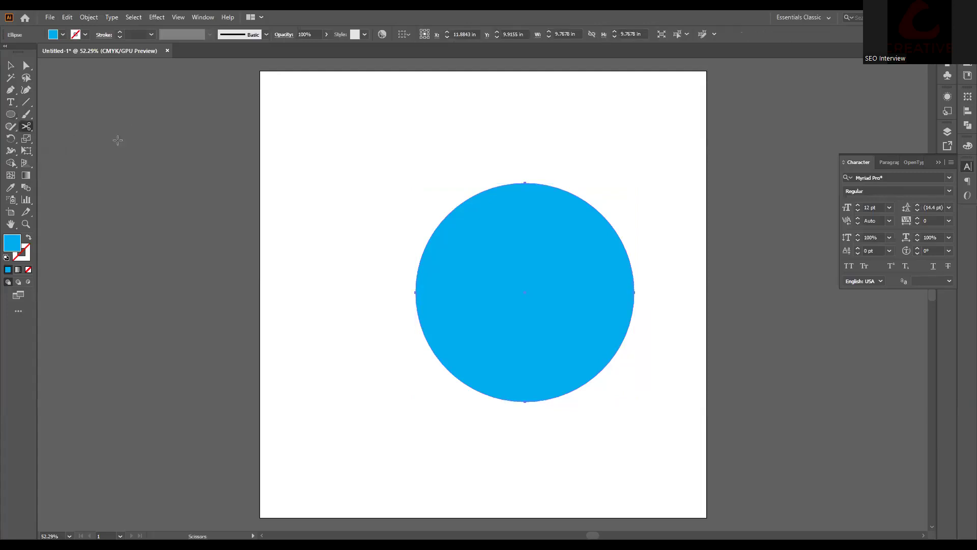
left_click(524, 179)
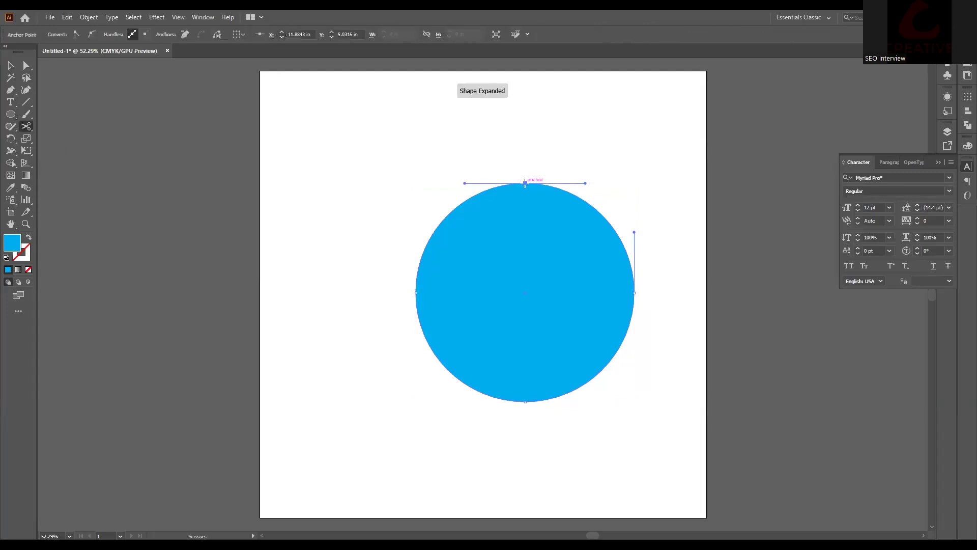
left_click(524, 401)
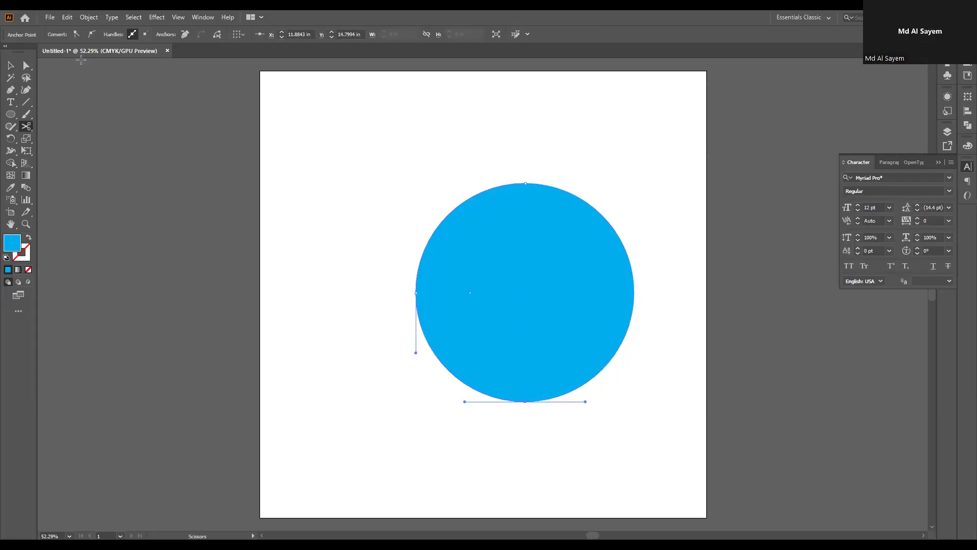
Delete the left half of the cut circle completely
left_click(10, 66)
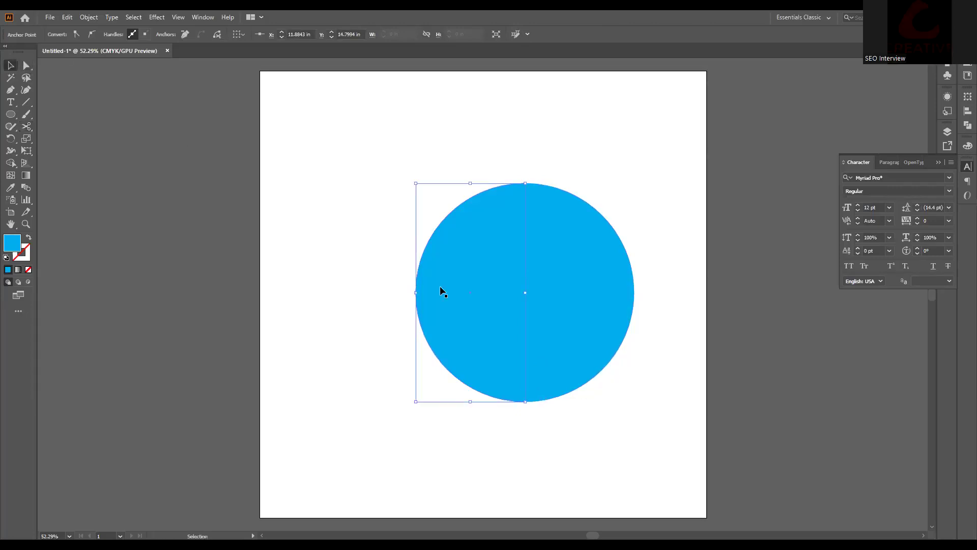
key("Delete")
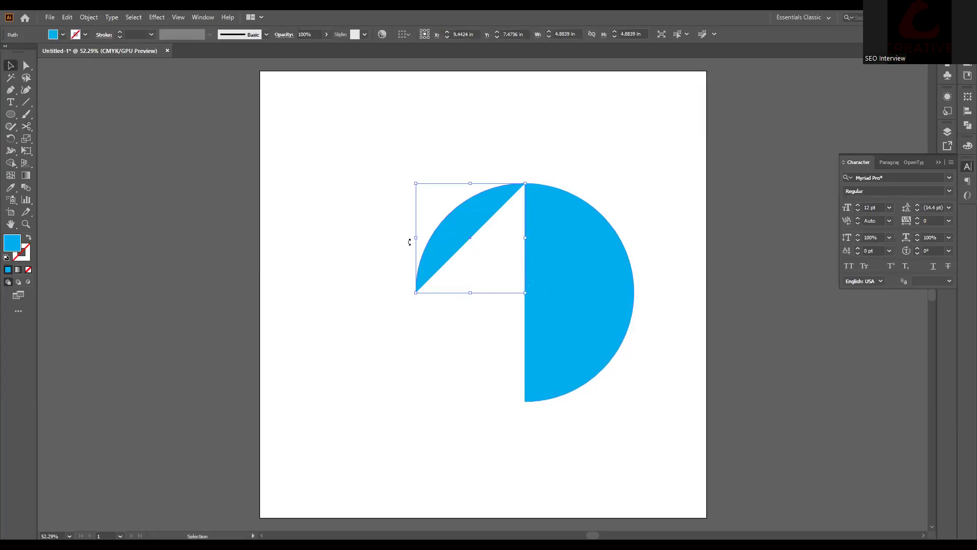
key("Delete")
Preview the 3D Revolve effect on the remaining blue half circle and cancel it
left_click(544, 255)
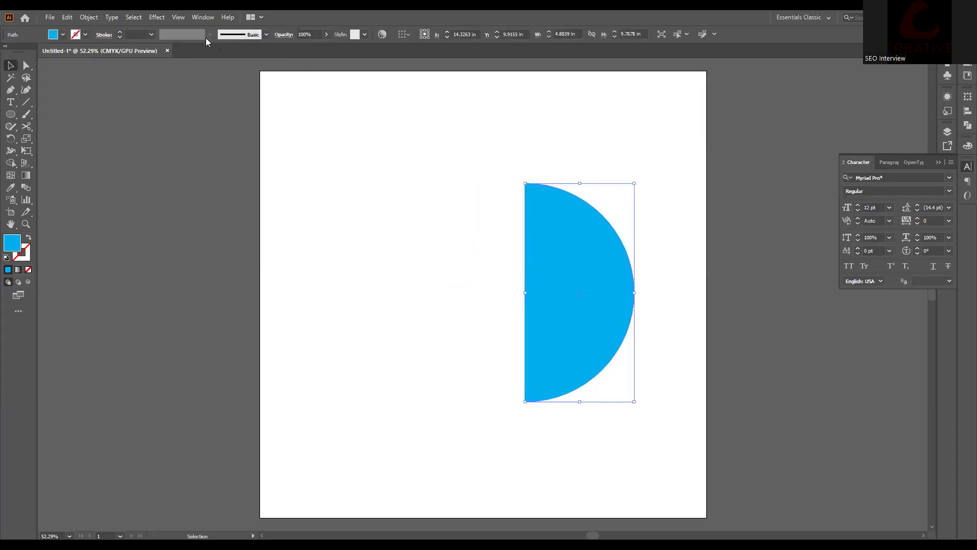
left_click(154, 18)
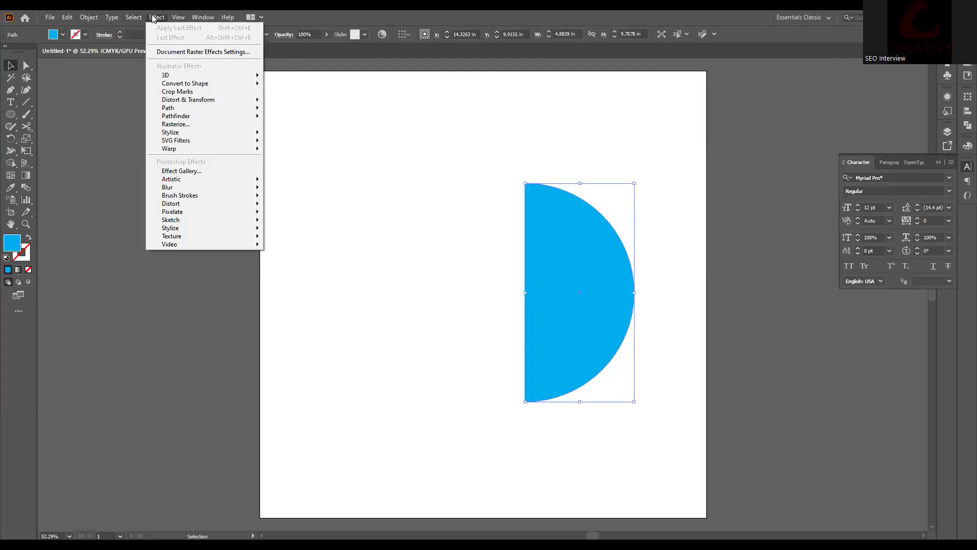
mouse_move(173, 79)
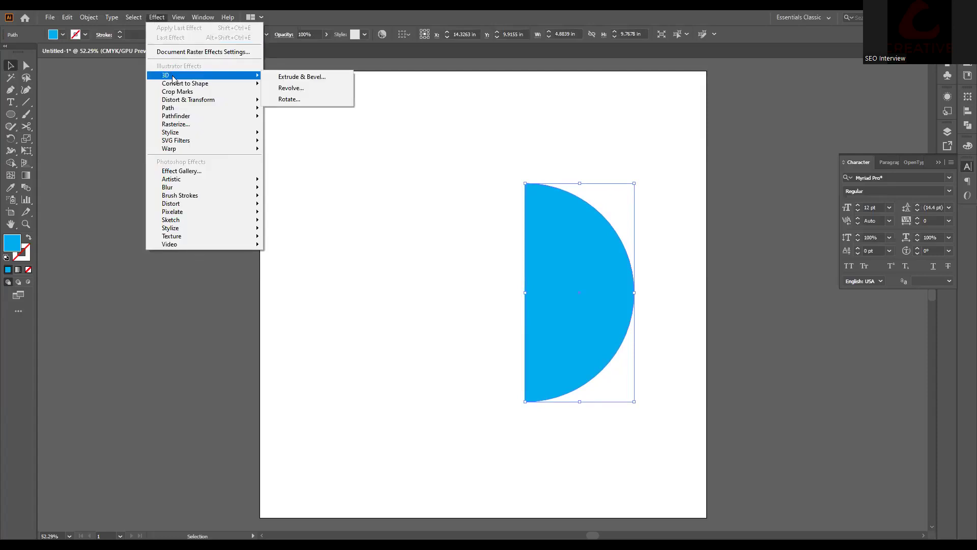
left_click(311, 90)
left_click_drag(621, 169, 713, 158)
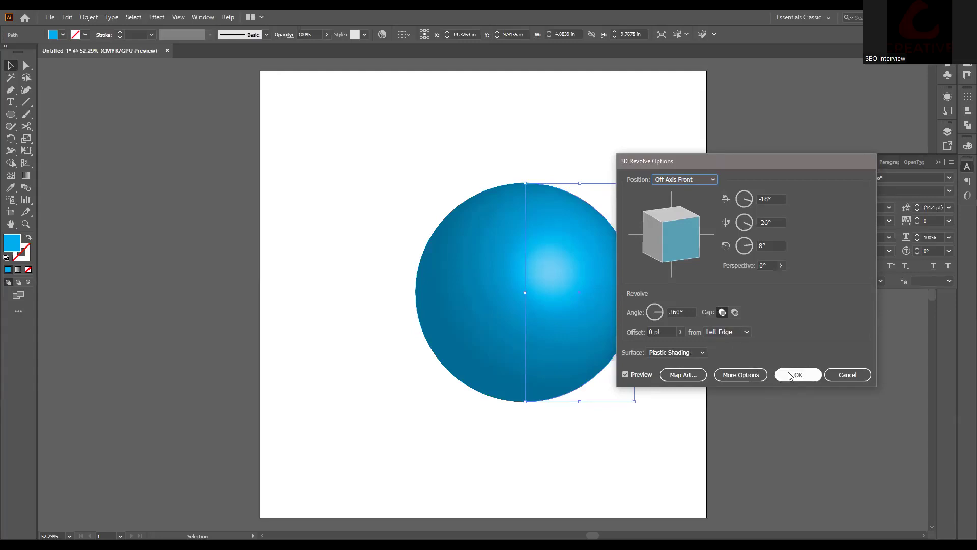
left_click(852, 378)
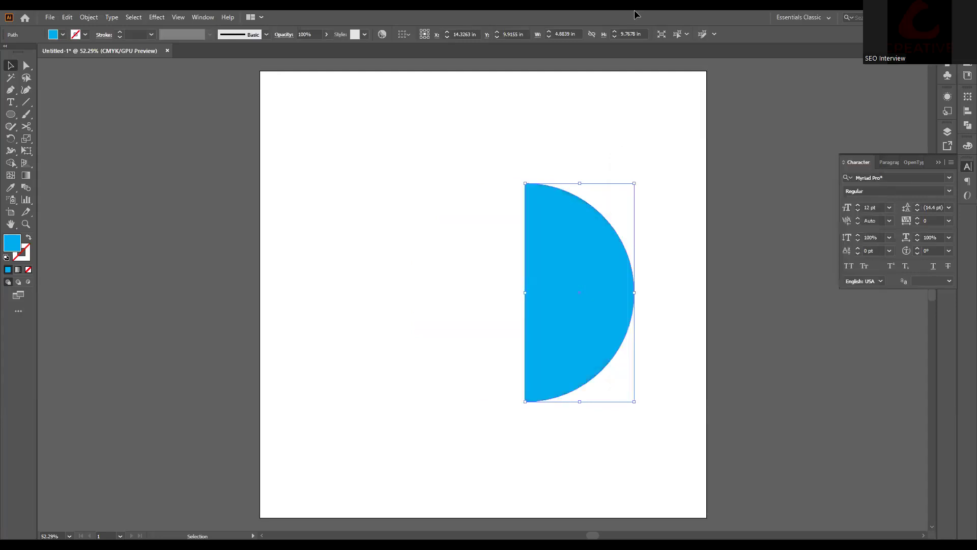
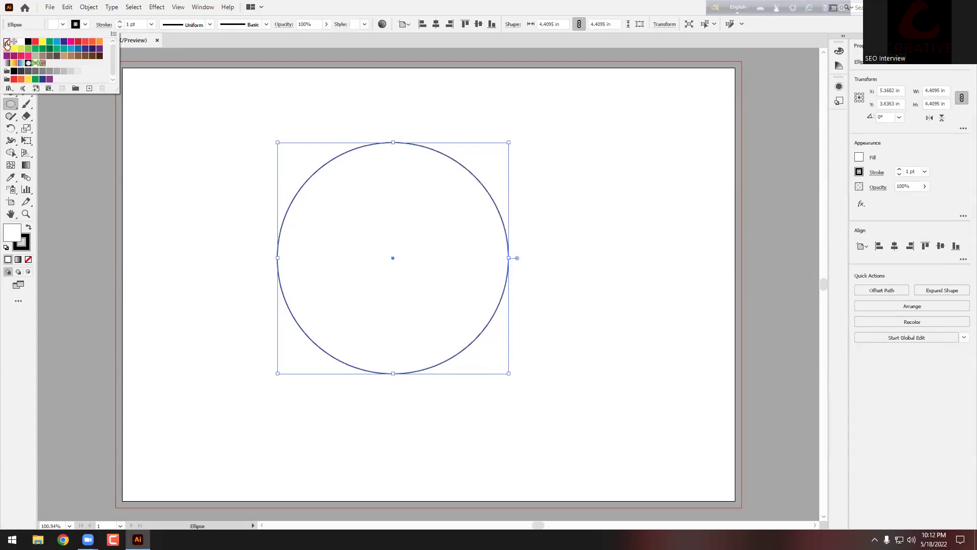
Fill the circle with red and move it to about X 5.74 in, Y 3.99 in on the artboard
left_click(35, 43)
key("v")
left_click_drag(376, 227, 406, 245)
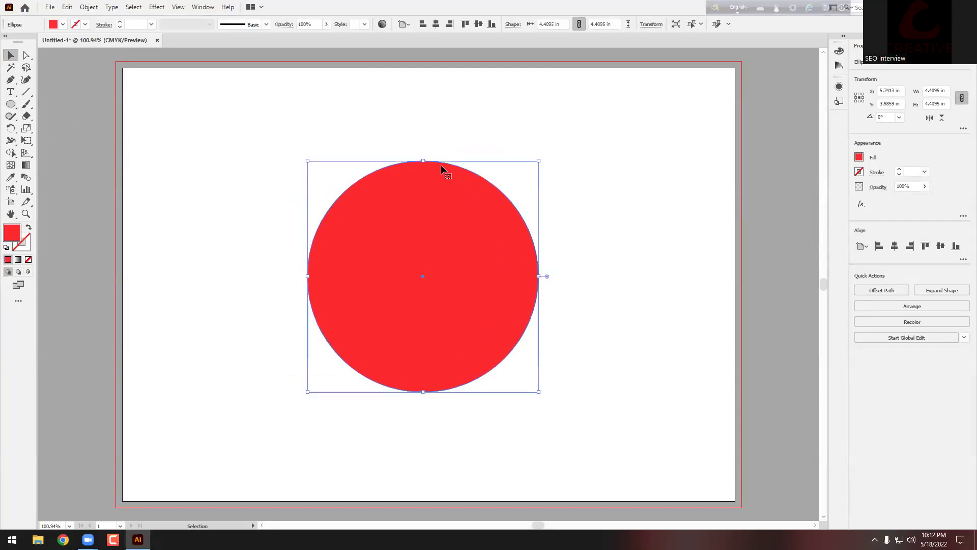
Cut the red circle at its top and bottom anchor points with the Scissors tool
left_click_drag(29, 118, 63, 131)
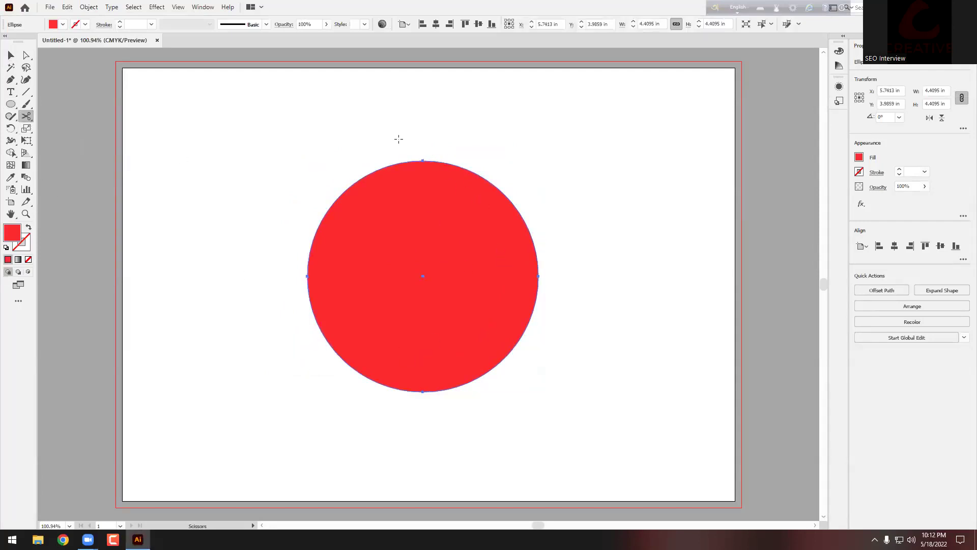
left_click(423, 160)
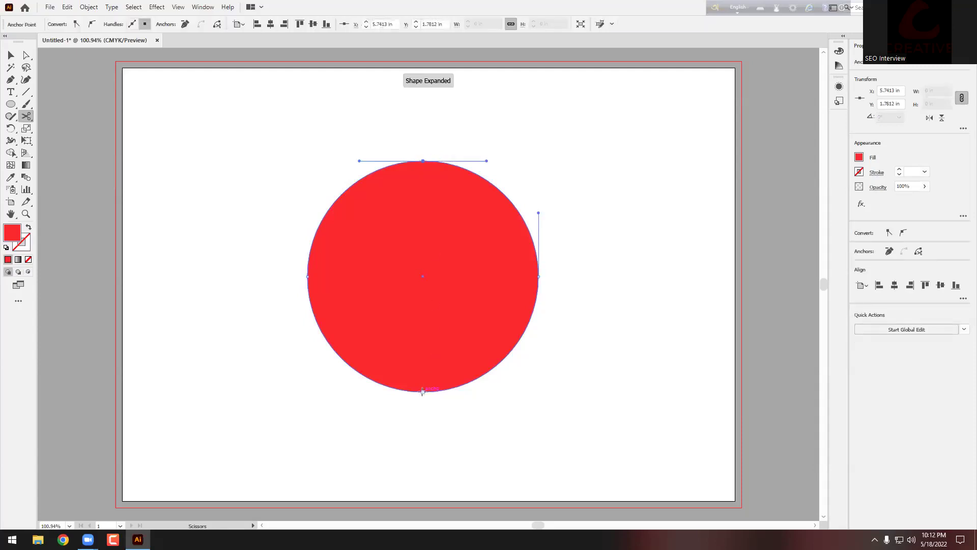
left_click(422, 392)
Delete the left half of the cut red circle
left_click(11, 55)
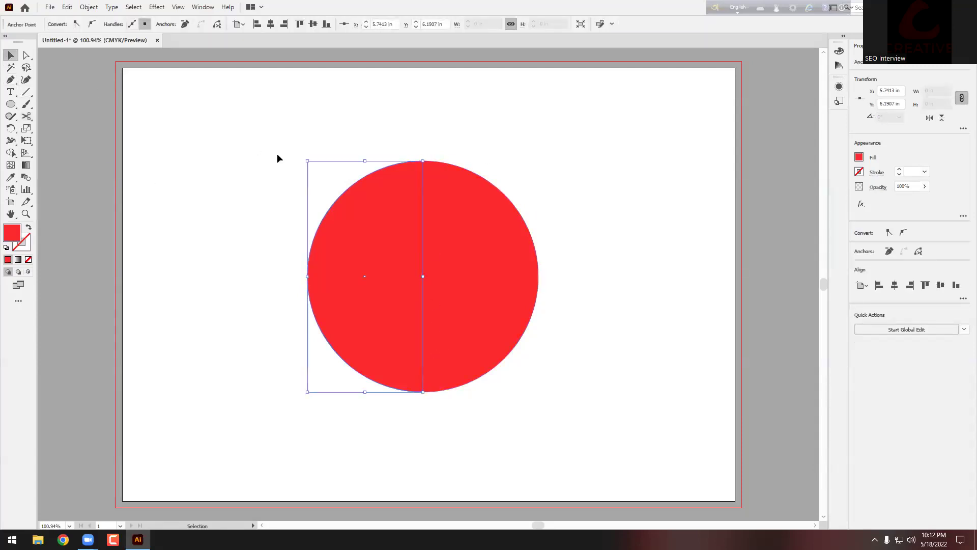
left_click(290, 356)
left_click(337, 271)
key("Delete")
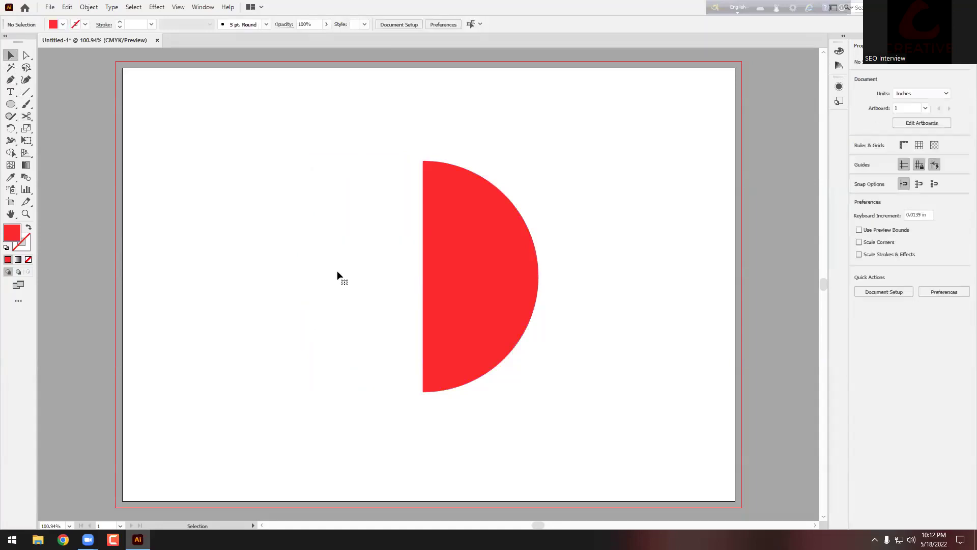
Apply the 3D Revolve effect to the red half circle with Off-Axis Front position, 360° angle and revolve from Left Edge
left_click(511, 248)
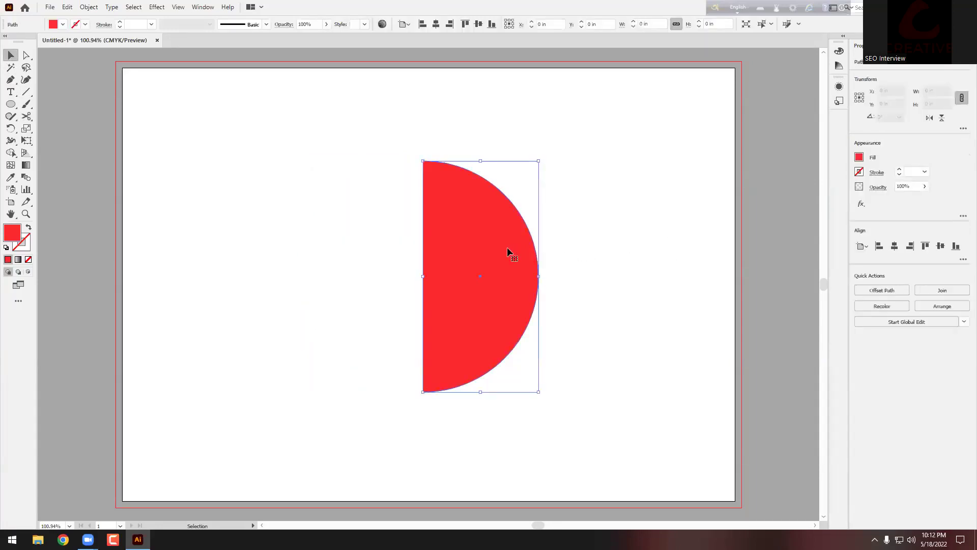
left_click(157, 7)
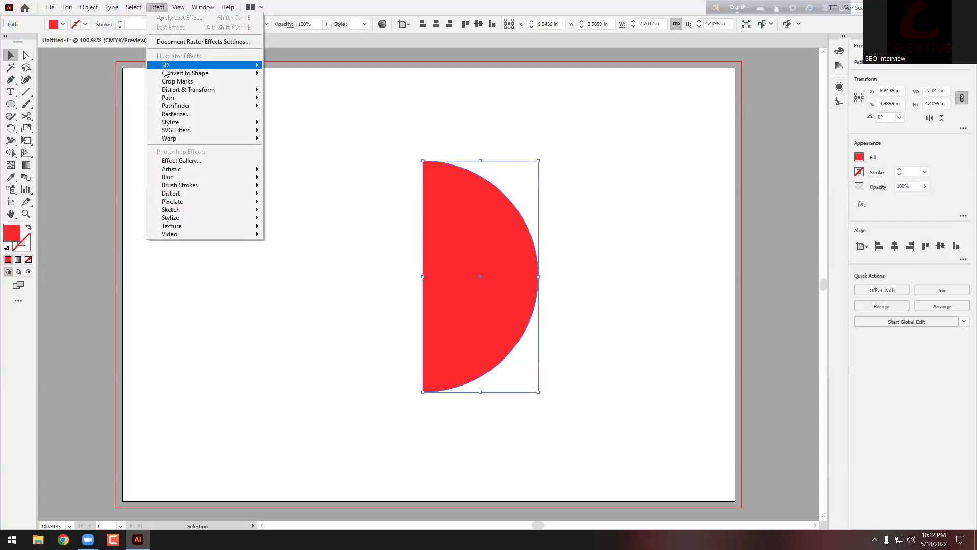
mouse_move(235, 65)
left_click(288, 78)
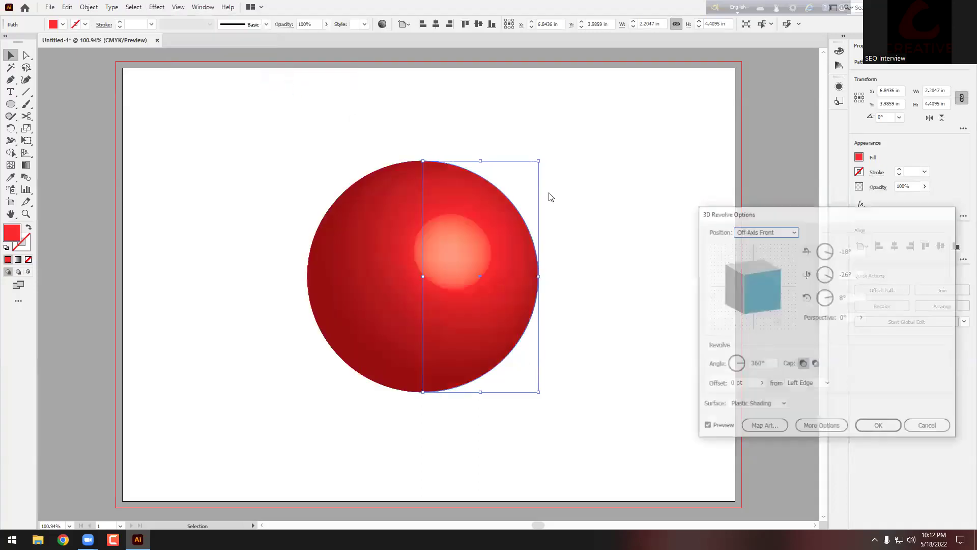
left_click_drag(749, 217, 646, 137)
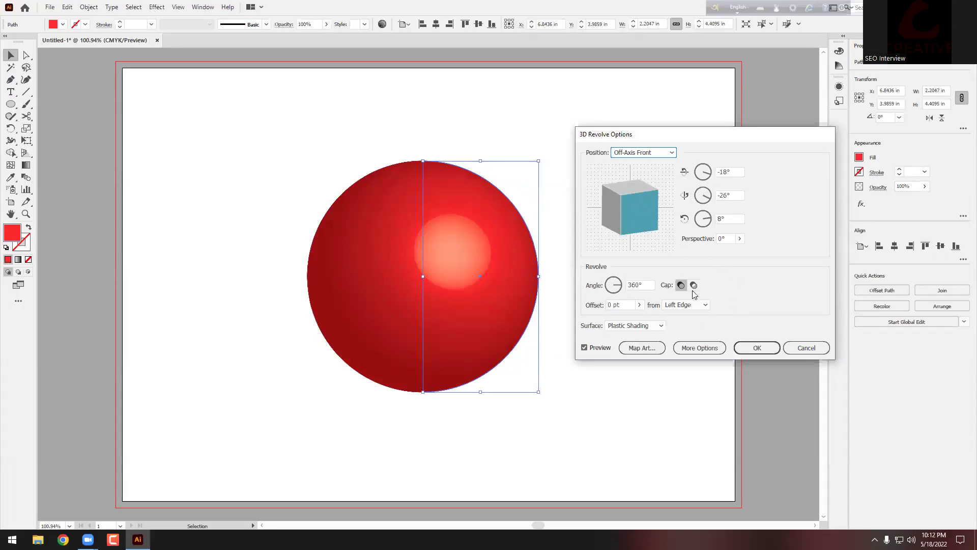
left_click(748, 348)
Move the red sphere to about X 4.97 in, Y 3.78 in and delete it
left_click_drag(490, 234, 399, 229)
key("ctrl+1")
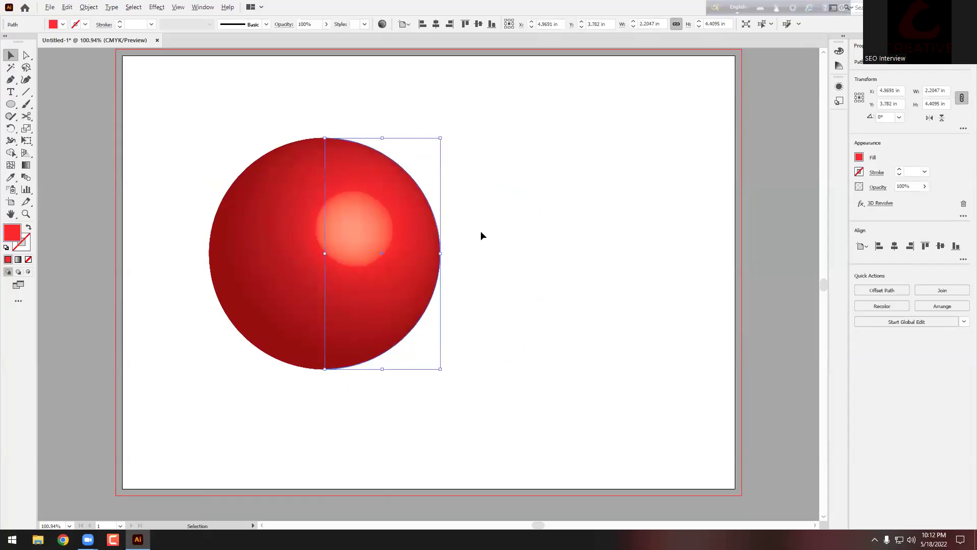
key("ctrl+minus")
key("Delete")
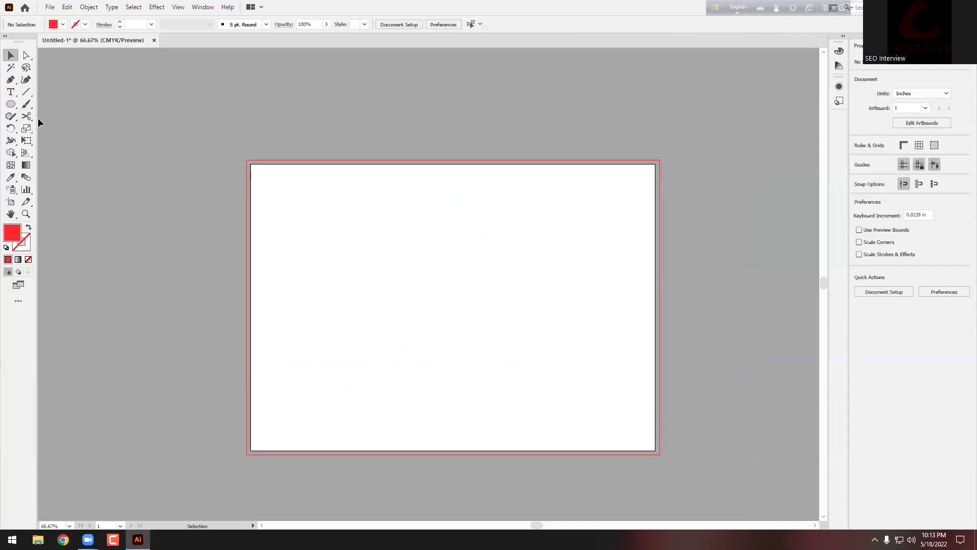
left_click(7, 105)
left_click(10, 80)
left_click_drag(449, 277, 497, 321)
key("ctrl+z")
key("ctrl+z")
Draw an open, wavy vase profile about 1.10 in wide and 4.07 in tall with the Pen tool near the artboard's center
left_click(435, 195)
left_click_drag(450, 241, 476, 269)
left_click_drag(465, 297, 461, 328)
left_click_drag(453, 331, 447, 360)
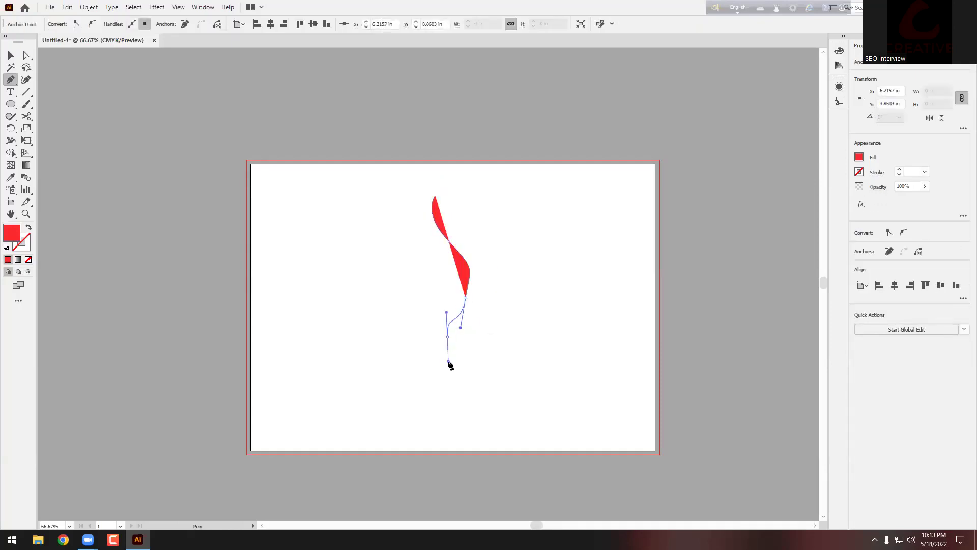
Swap the profile path's fill and stroke, giving it no fill and a red stroke
left_click(12, 55)
left_click(513, 222)
left_click(450, 275)
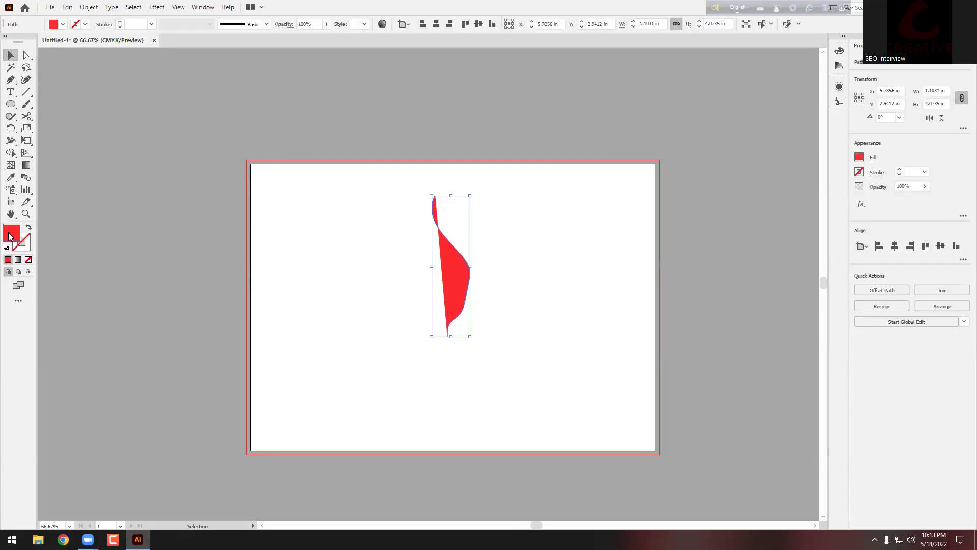
left_click(29, 227)
left_click(377, 253)
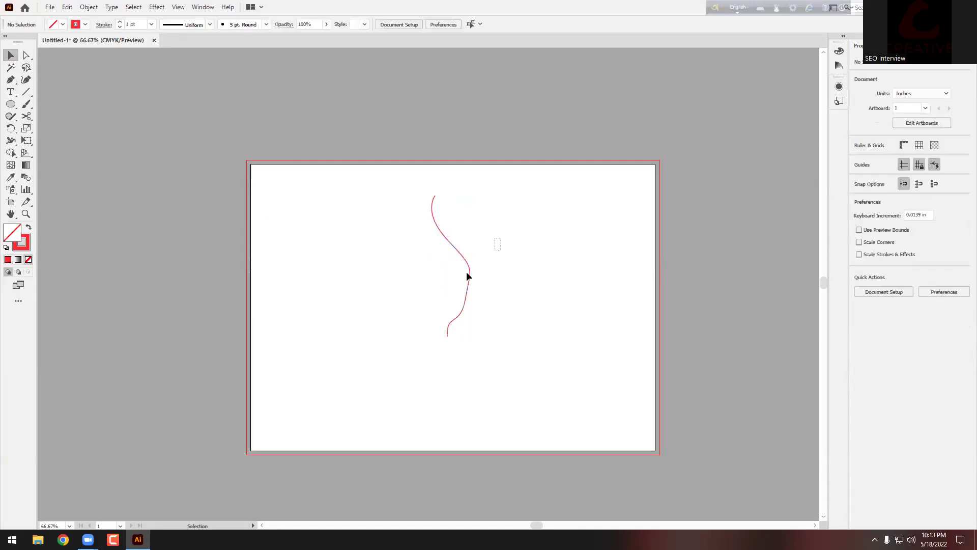
Apply the 3D Revolve effect to the profile path with Off-Axis Front position, 360° angle and Left Edge, and deselect it
left_click(456, 244)
left_click(157, 6)
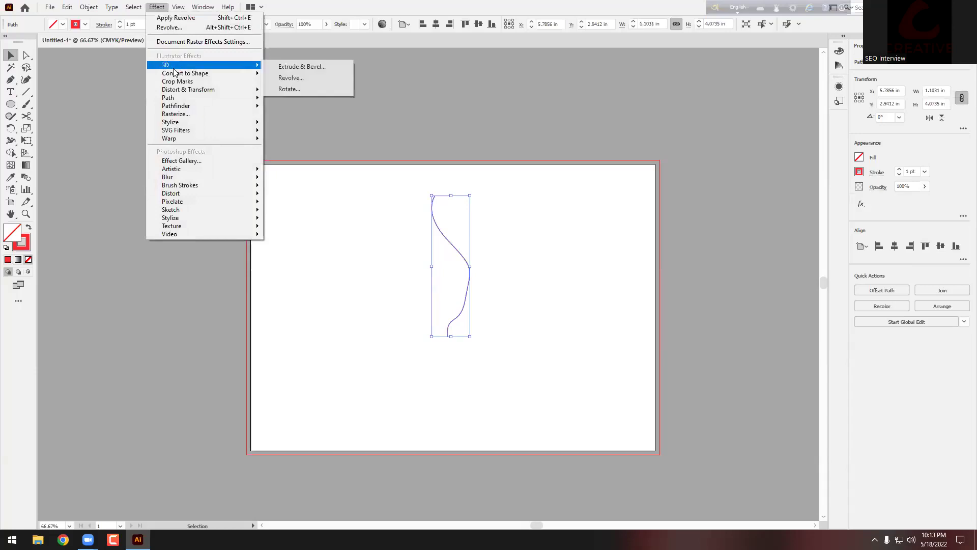
left_click(295, 77)
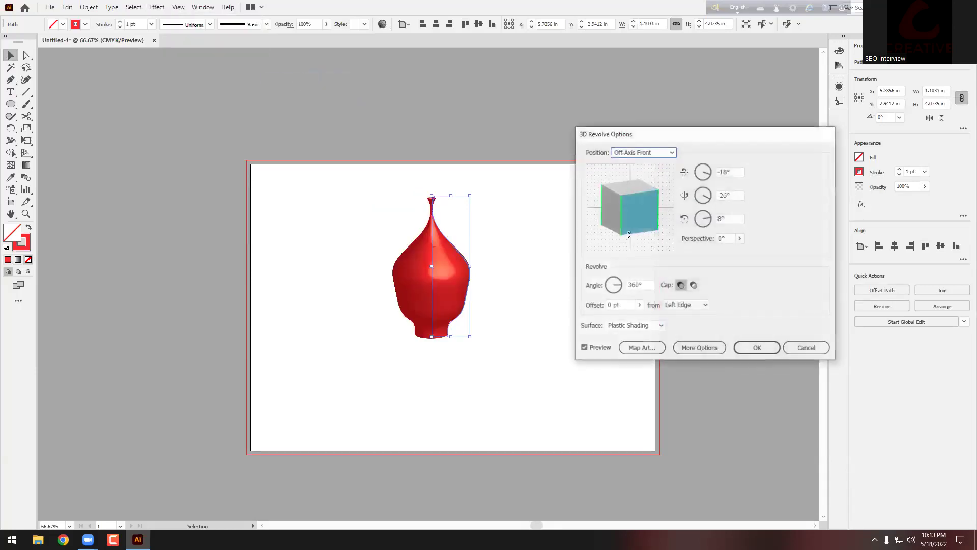
left_click_drag(681, 139, 625, 104)
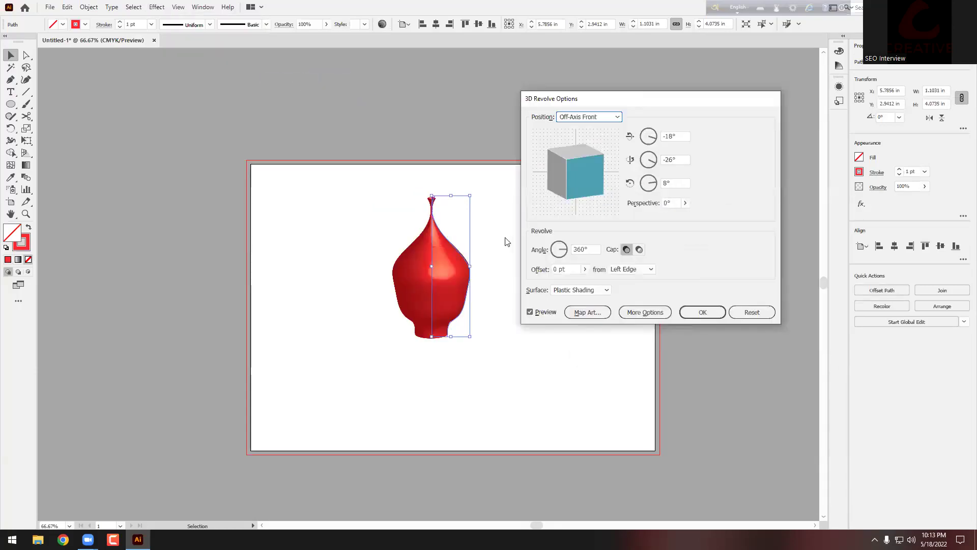
left_click(710, 312)
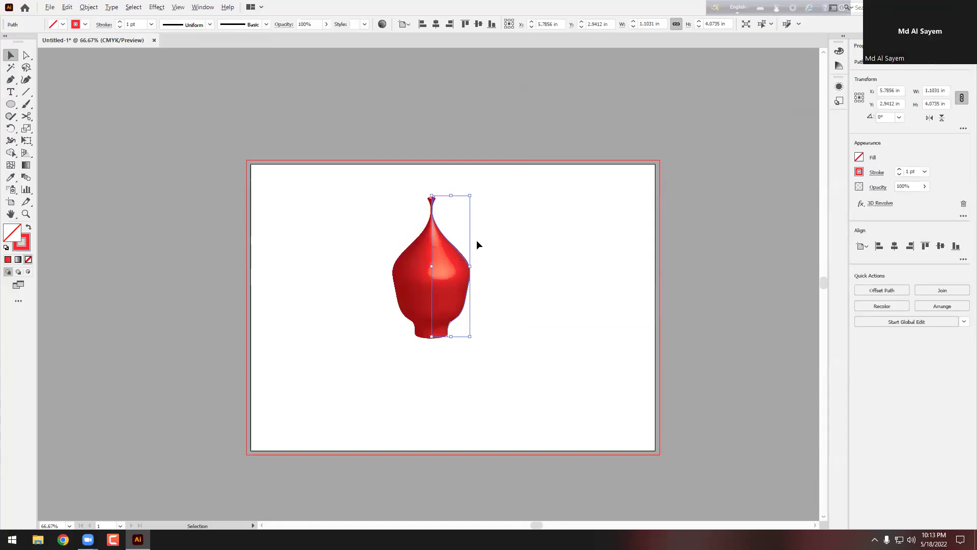
scroll(476, 240, "up", 1)
left_click(532, 250)
scroll(545, 240, "down", 1)
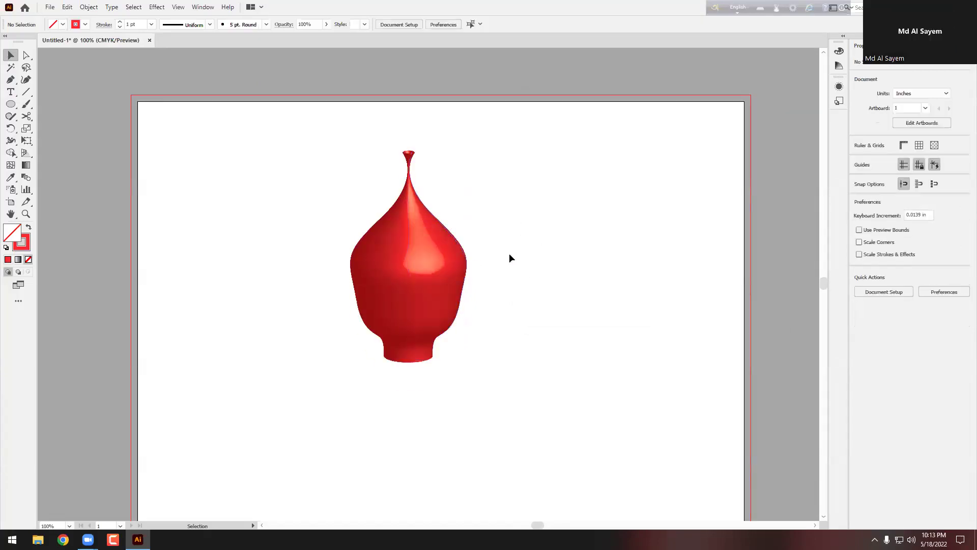
Reshape the vase by moving its profile's bottom anchor to about X 6.63 in, Y 5.68 in and top anchor to X 8.48 in, Y 1.31 in
left_click(448, 260)
left_click(26, 55)
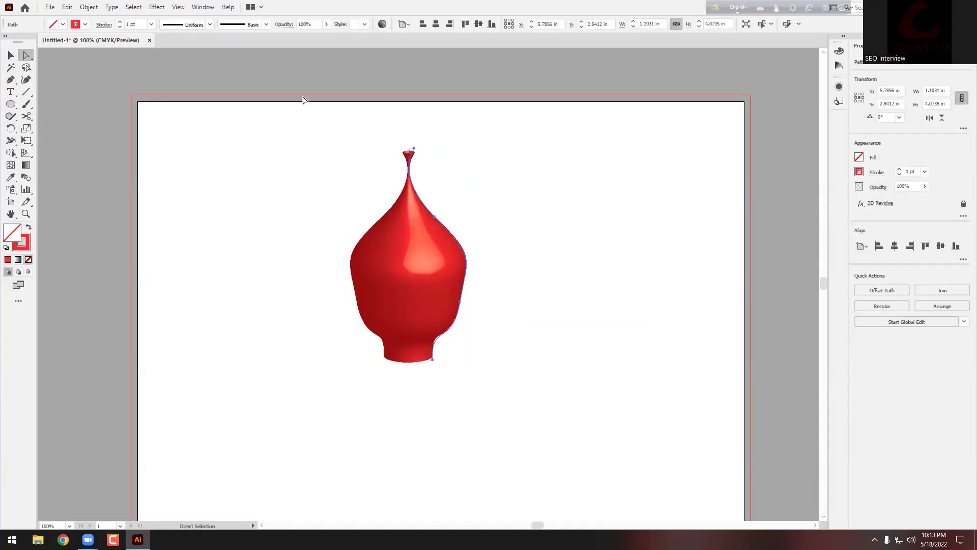
left_click(414, 148)
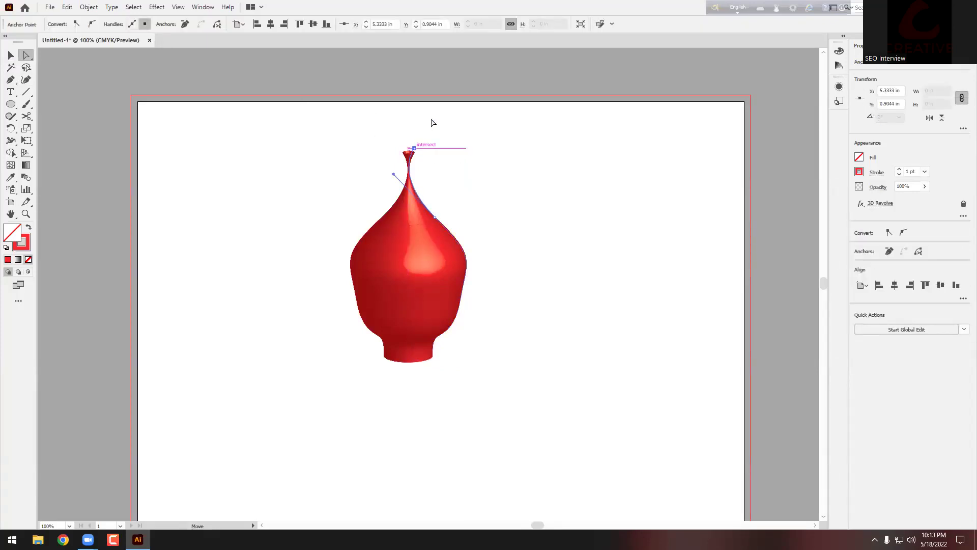
left_click(447, 142)
left_click(416, 152)
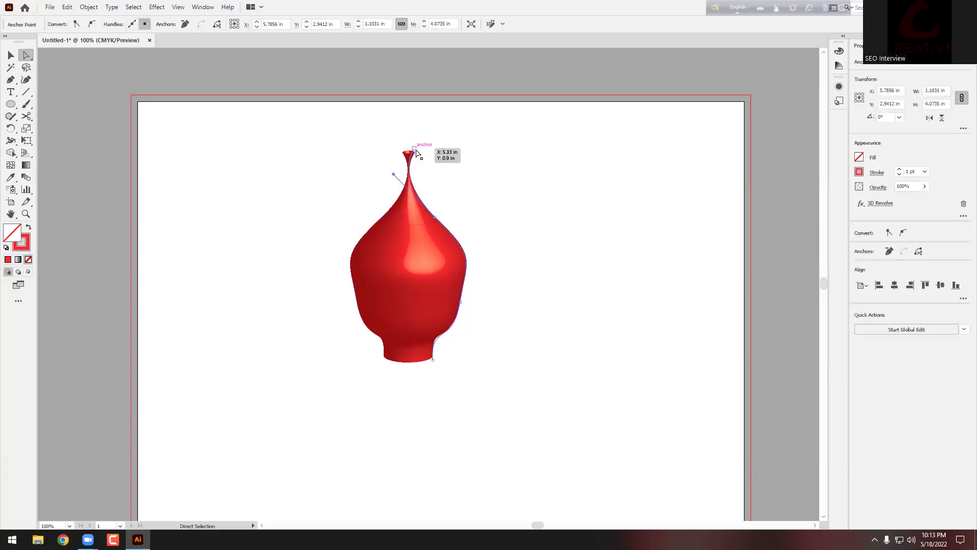
left_click(415, 149)
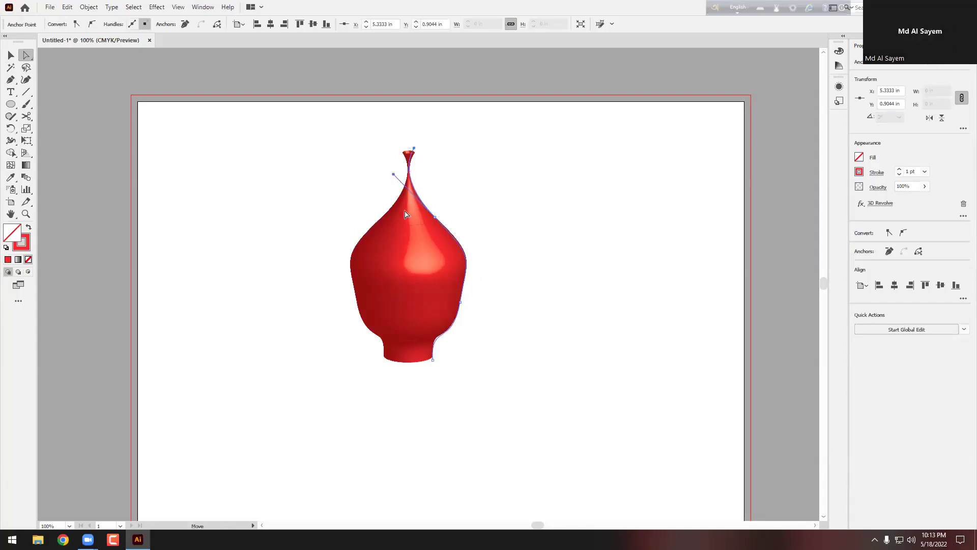
left_click(530, 301)
left_click(432, 360)
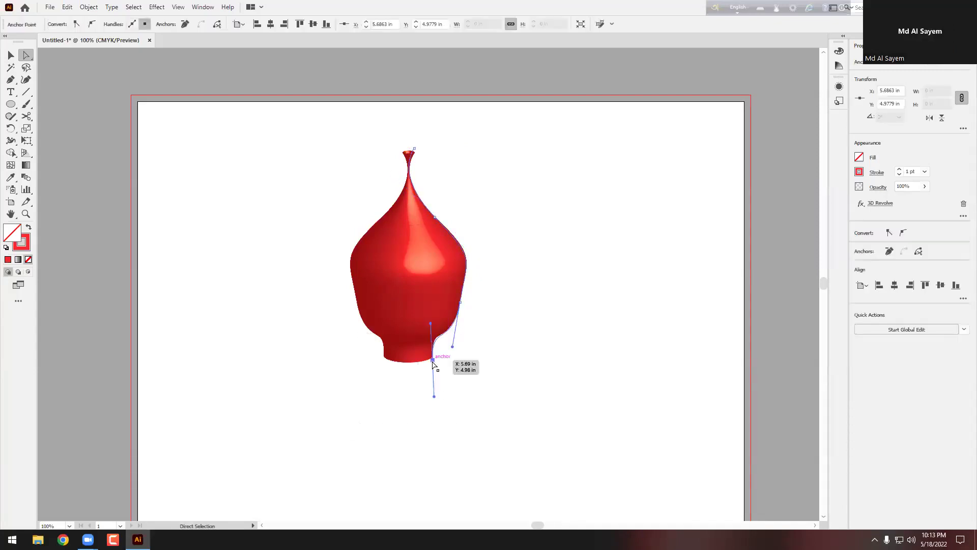
left_click_drag(432, 359, 435, 363)
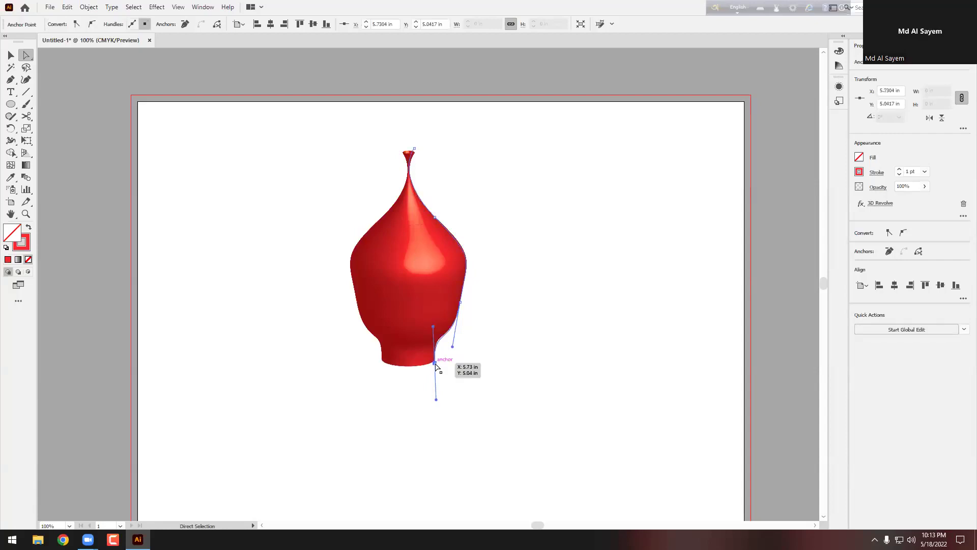
left_click_drag(488, 377, 491, 377)
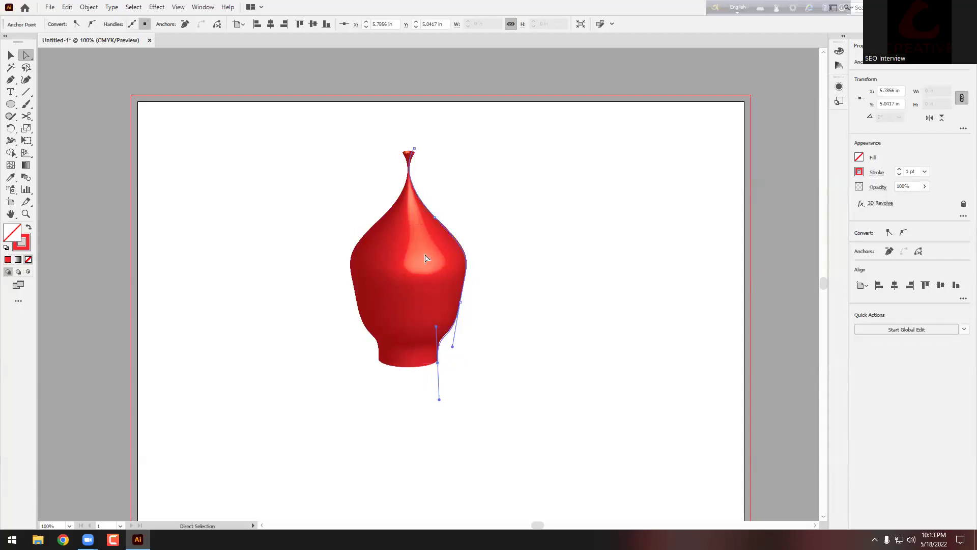
left_click_drag(437, 362, 506, 366)
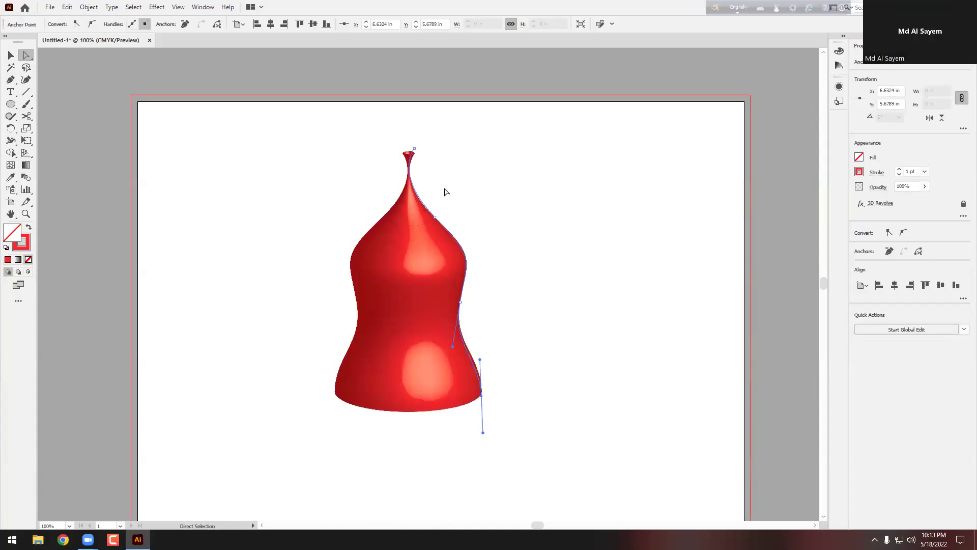
left_click_drag(414, 153, 578, 170)
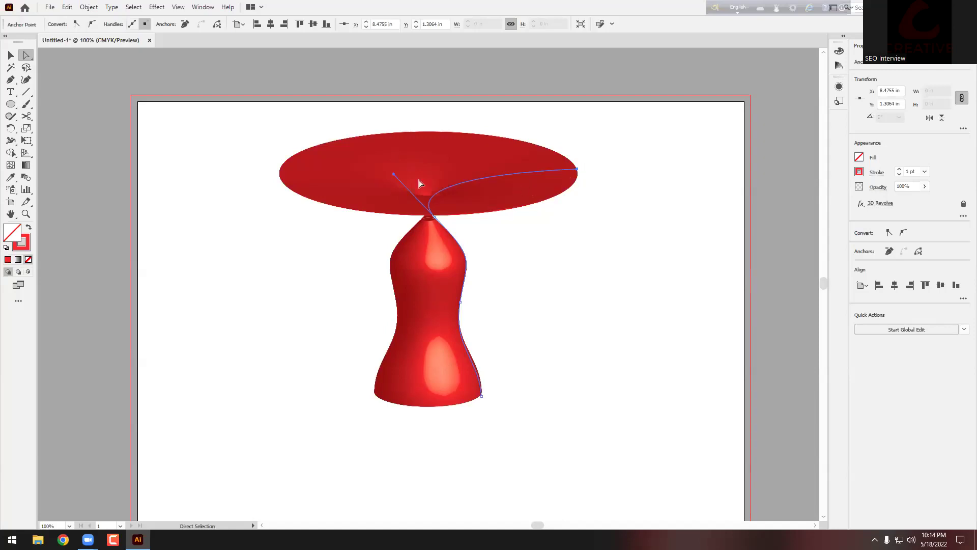
Delete the reshaped revolved object from the artboard
left_click(10, 55)
left_click(624, 130)
left_click(414, 268)
key("Delete")
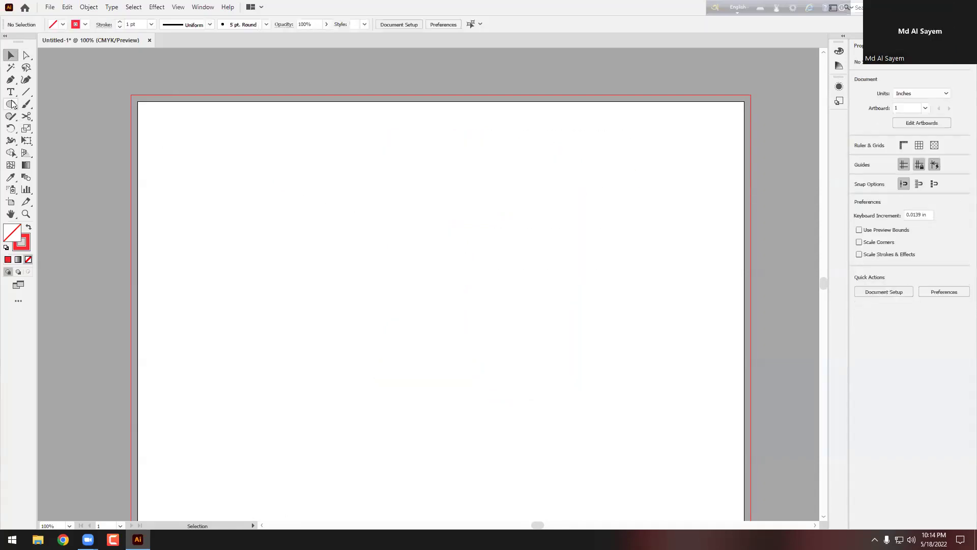
Draw a circle about 3.34 in across and swap its colors to a red fill with no stroke
left_click(11, 104)
mouse_move(323, 194)
left_mouse_down()
mouse_move(494, 331)
mouse_move(497, 366)
left_mouse_up()
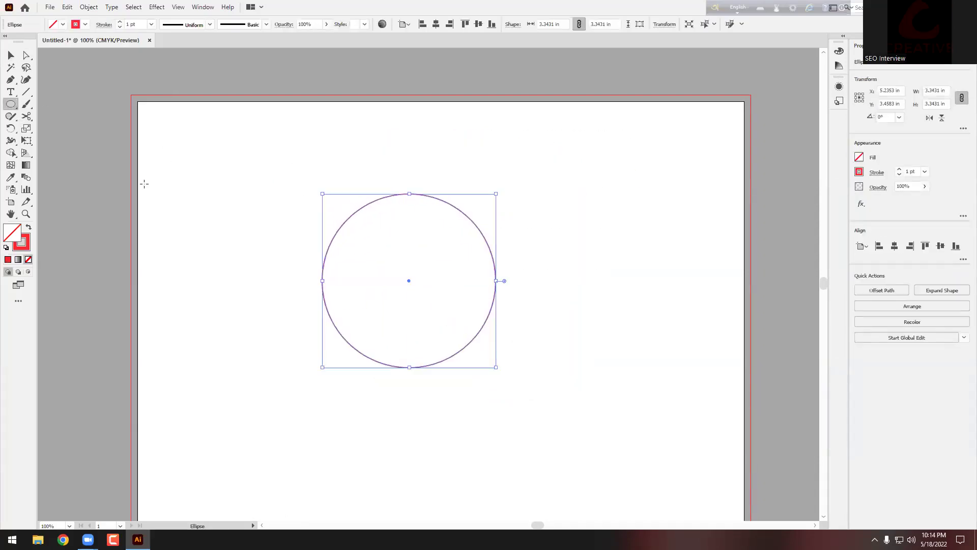
left_click(29, 229)
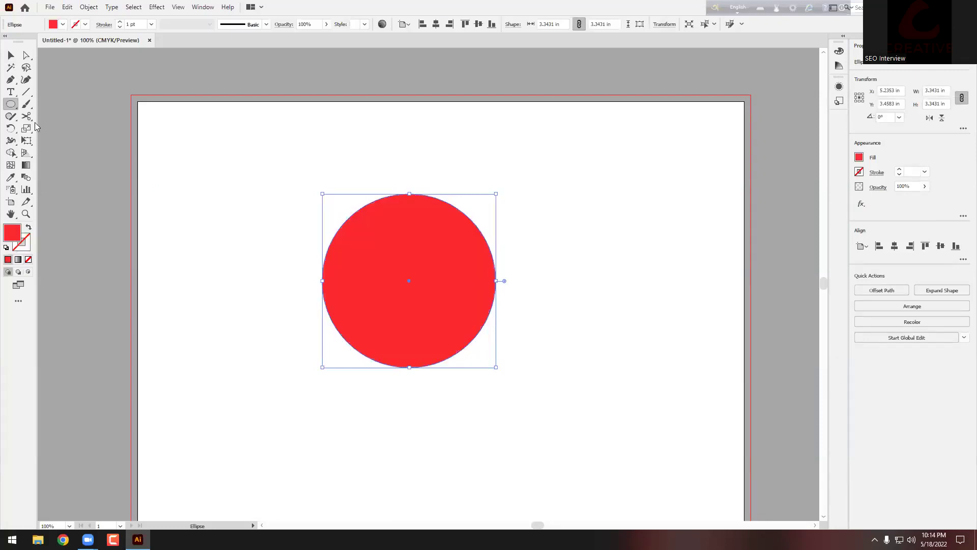
Apply the 3D Revolve effect to the whole red circle
left_click(11, 56)
left_click(157, 10)
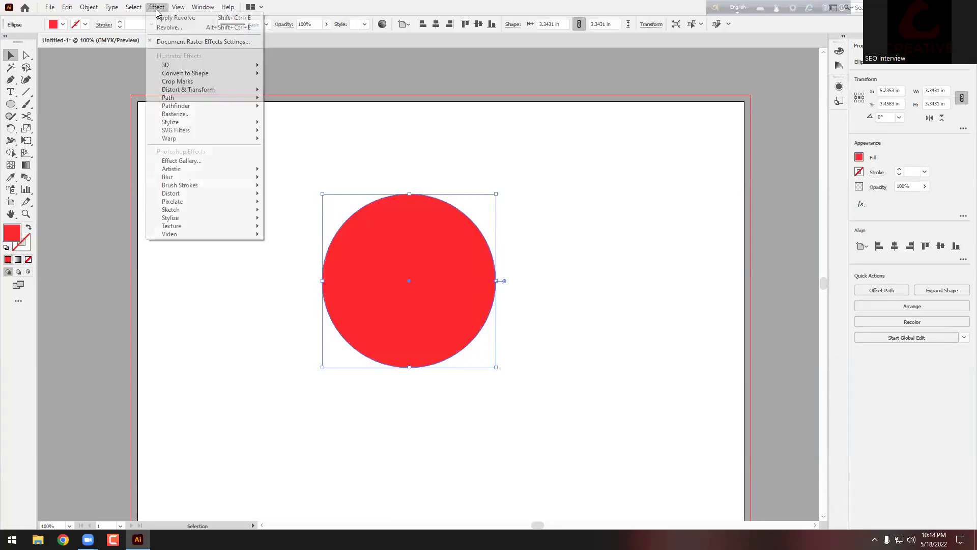
mouse_move(180, 66)
left_click(286, 80)
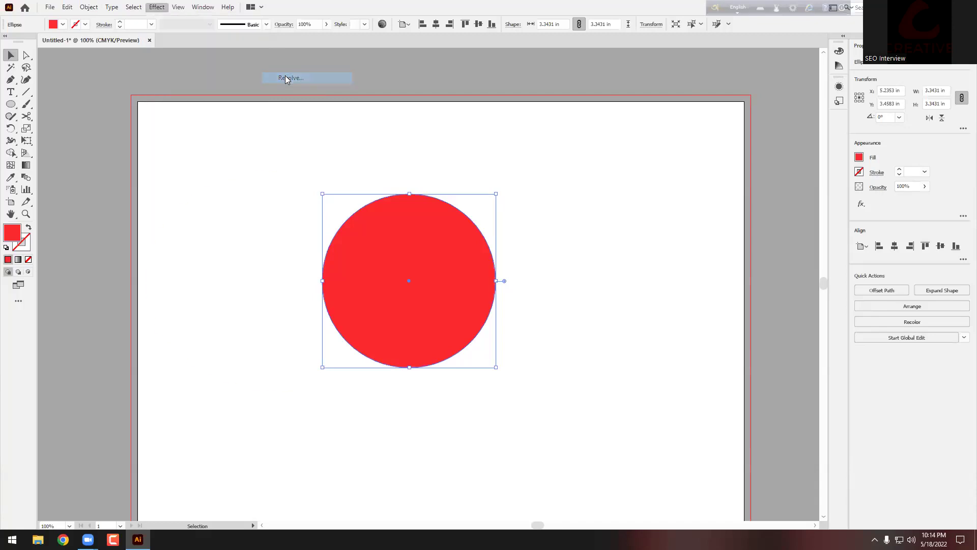
left_click(700, 308)
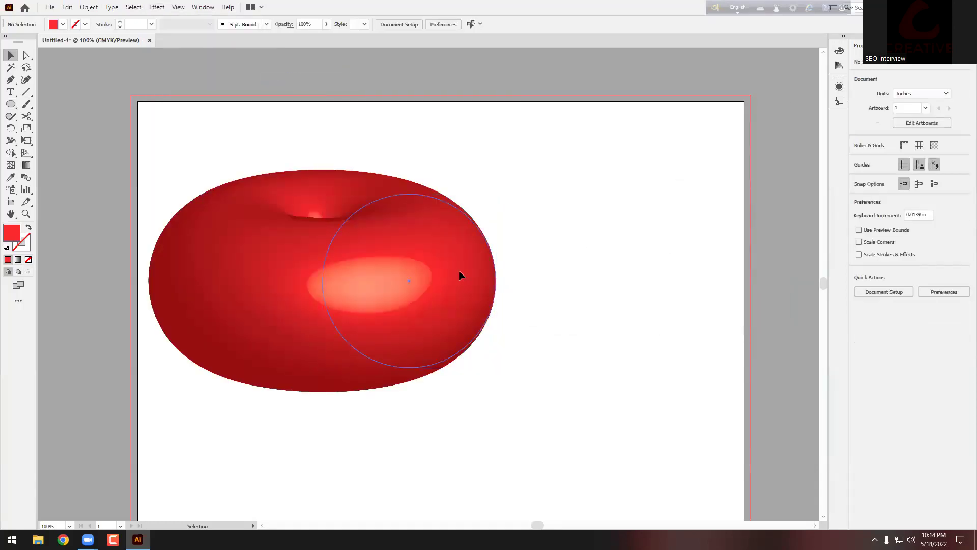
Stretch the revolved circle to about 5.87 in tall and move it off the artboard to about X -2.39 in, Y 0.41 in
left_click_drag(409, 194, 406, 119)
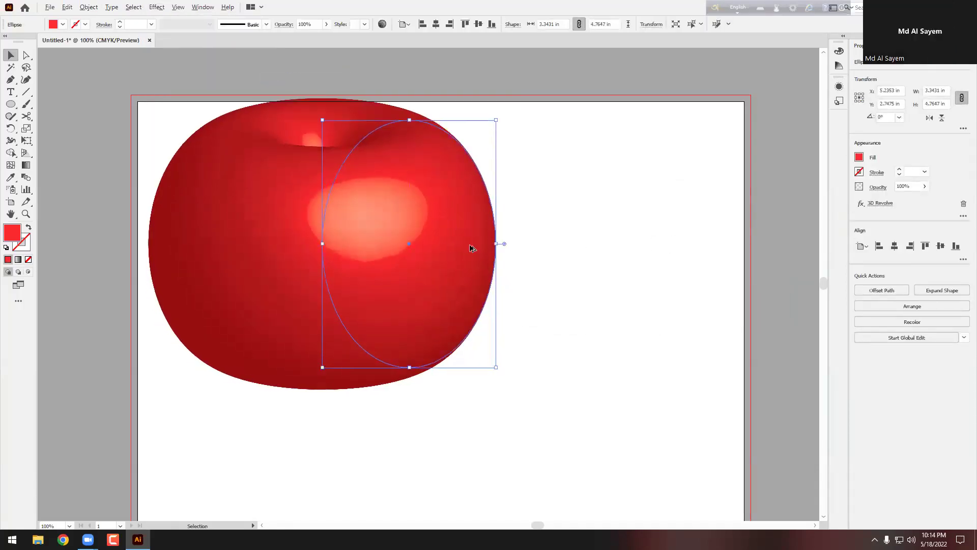
scroll(469, 246, "down", 2)
left_click_drag(440, 182, 441, 148)
left_click_drag(450, 236, 243, 173)
left_click(501, 148)
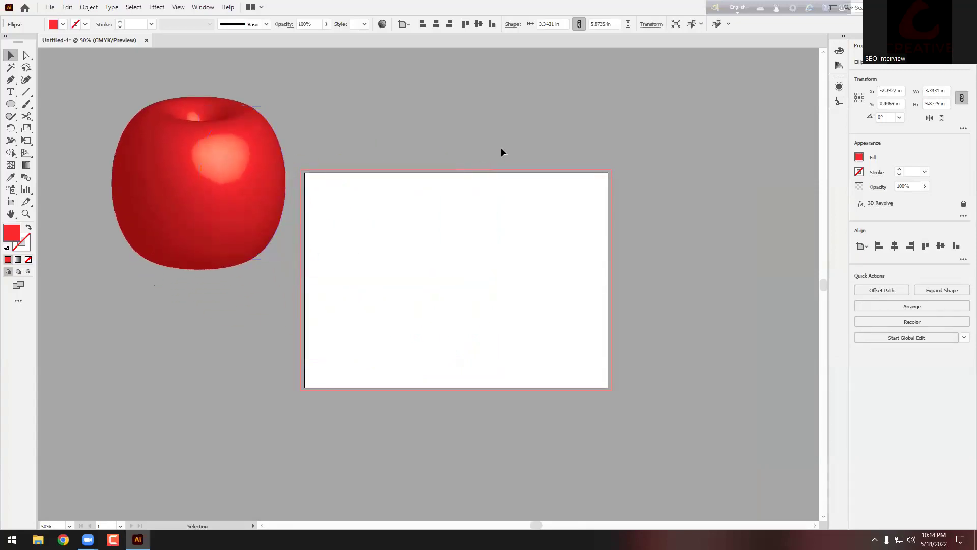
Draw a red circle about 3.34 in across on the artboard
scroll(596, 259, "up", 1)
left_click(10, 104)
left_click_drag(338, 185, 454, 301)
Cut the circle's path with the Scissors tool at its top, left, right and bottom anchor points
left_click(26, 116)
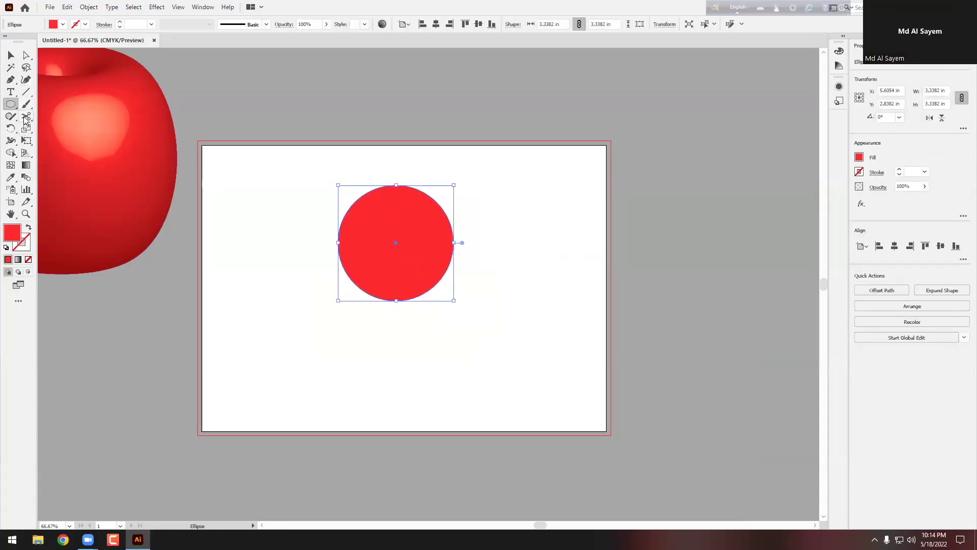
scroll(406, 255, "up", 2)
left_click(383, 103)
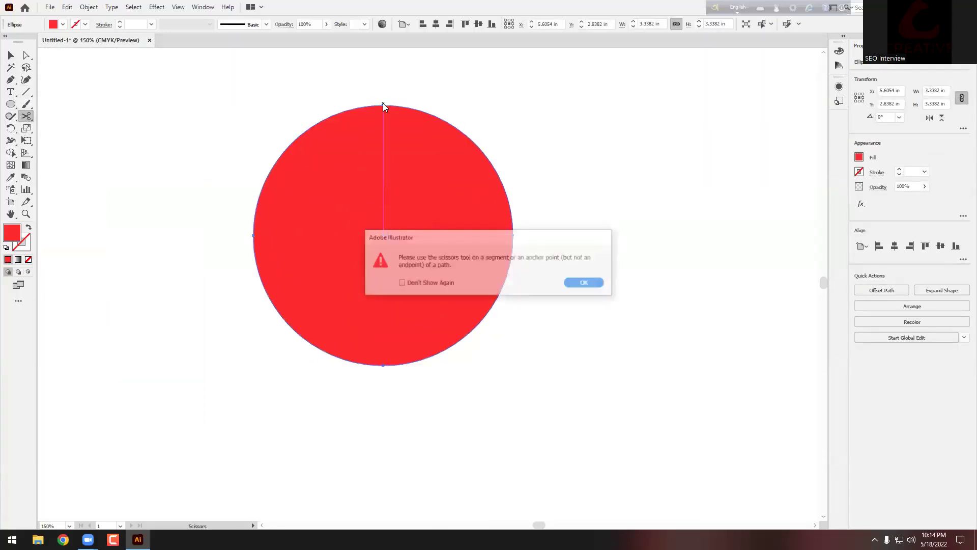
left_click(584, 283)
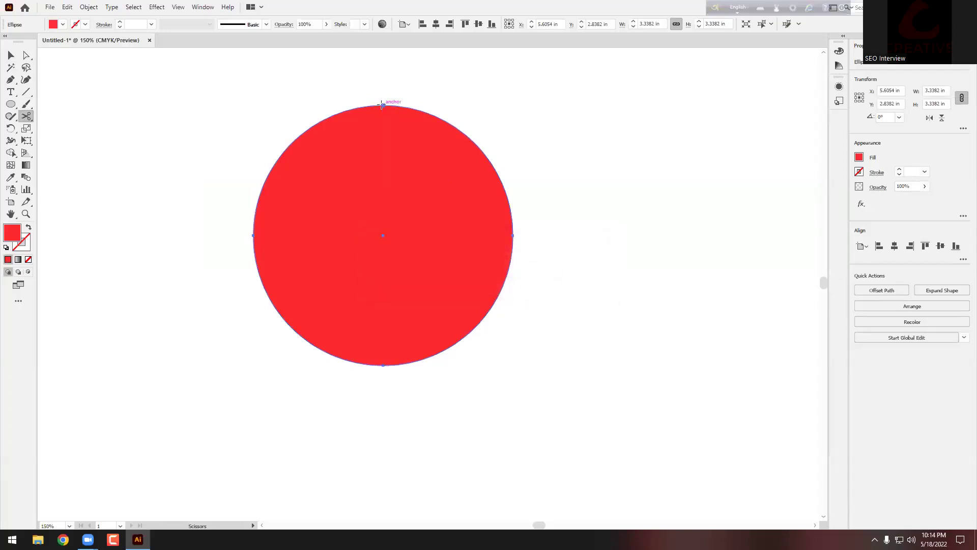
left_click(383, 104)
left_click(253, 235)
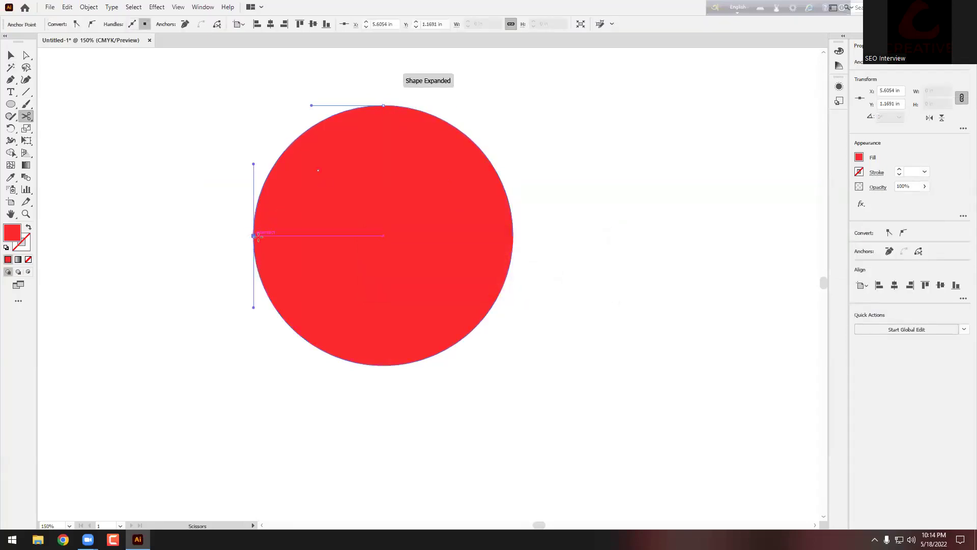
left_click(513, 235)
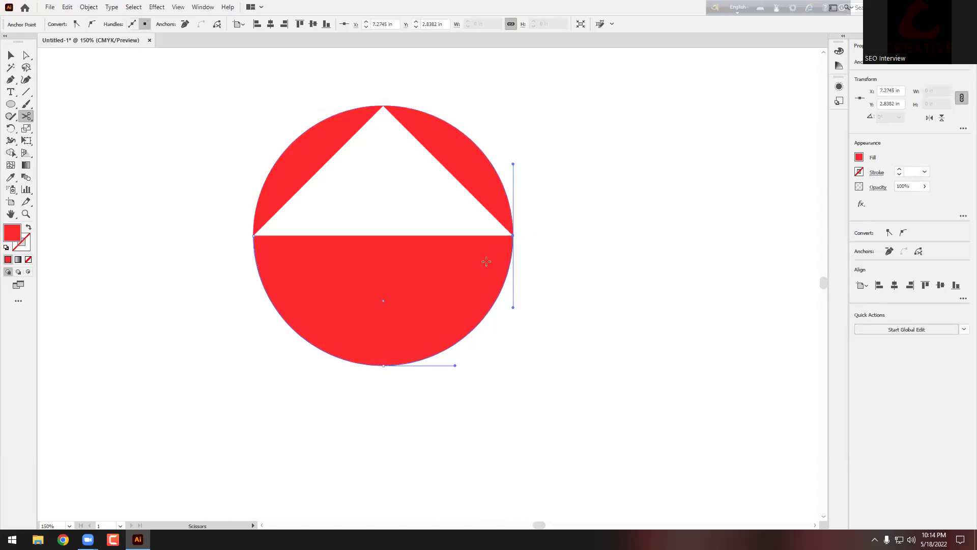
left_click(383, 365)
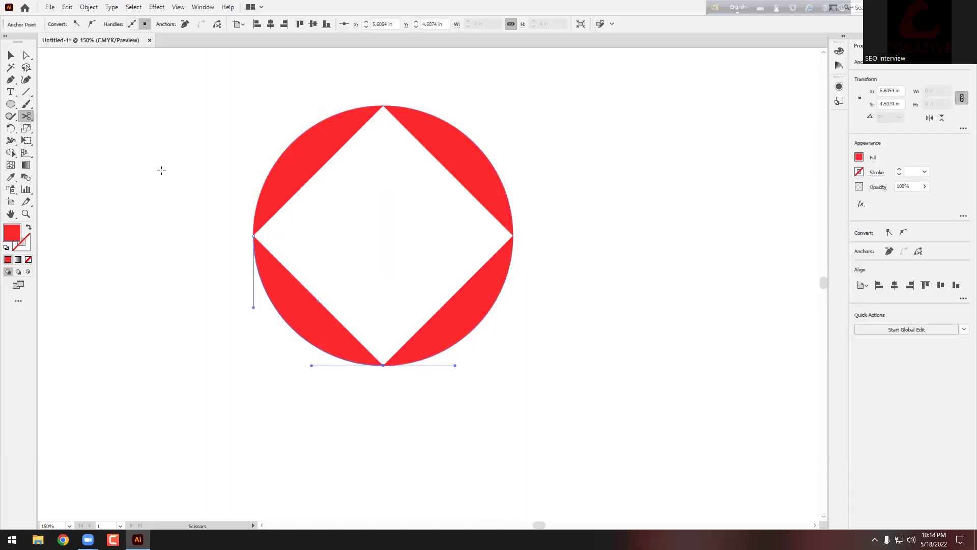
Delete the two upper quarter arcs and the lower-left quarter arc of the cut circle
left_click(10, 57)
left_click(79, 97)
left_click_drag(506, 117, 394, 168)
key("Delete")
left_click_drag(394, 131, 179, 180)
key("Delete")
left_click_drag(351, 271, 219, 366)
key("Delete")
Apply the 3D Revolve effect to the remaining lower-right quarter arc to form a bowl
left_click(472, 315)
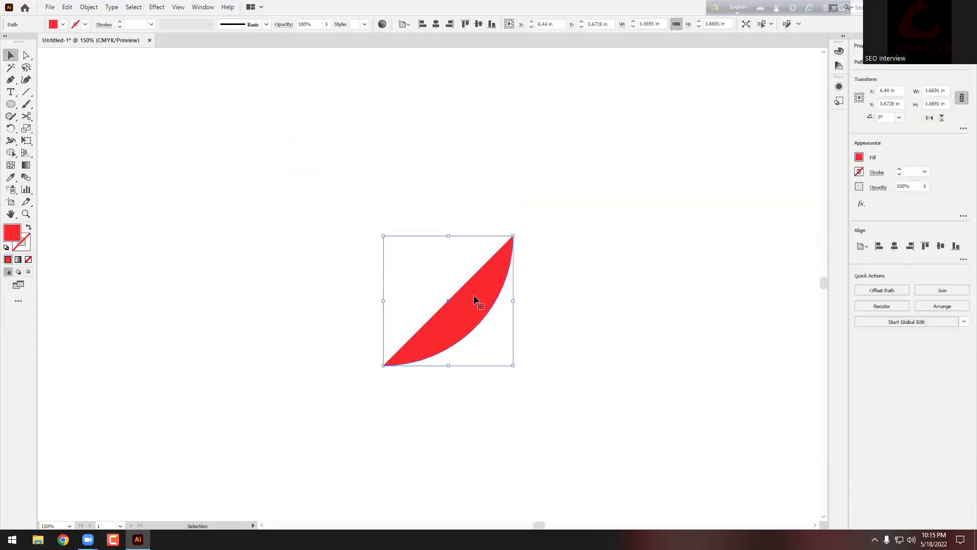
left_click(157, 7)
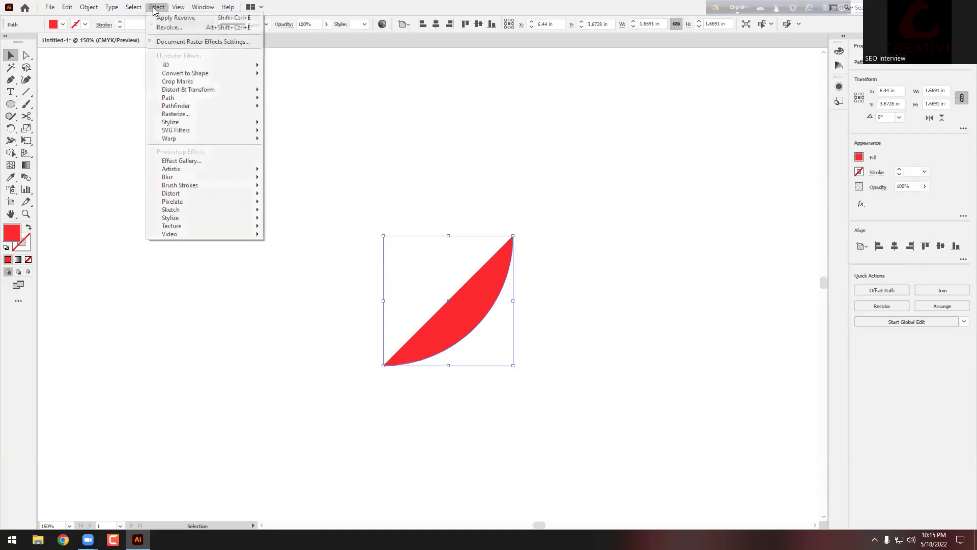
mouse_move(229, 65)
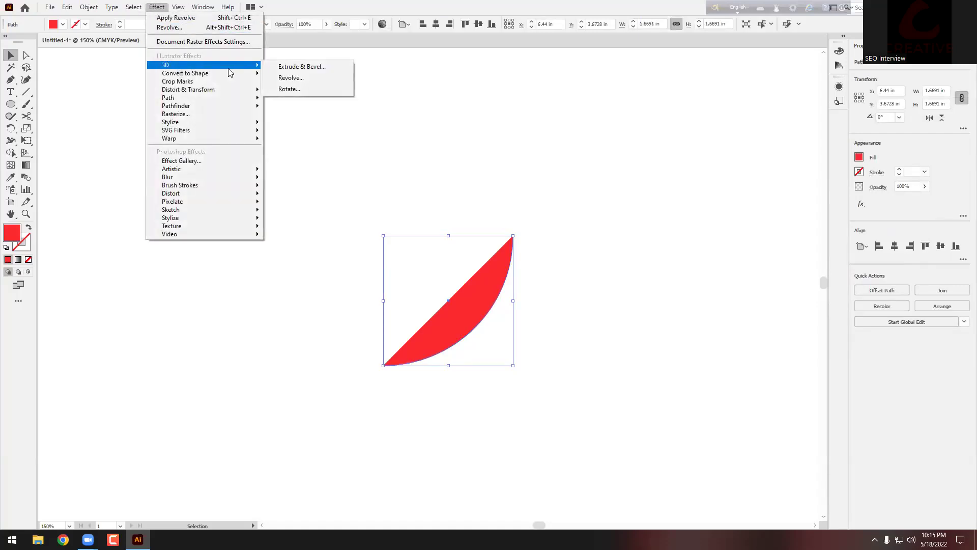
left_click(291, 78)
left_click(702, 312)
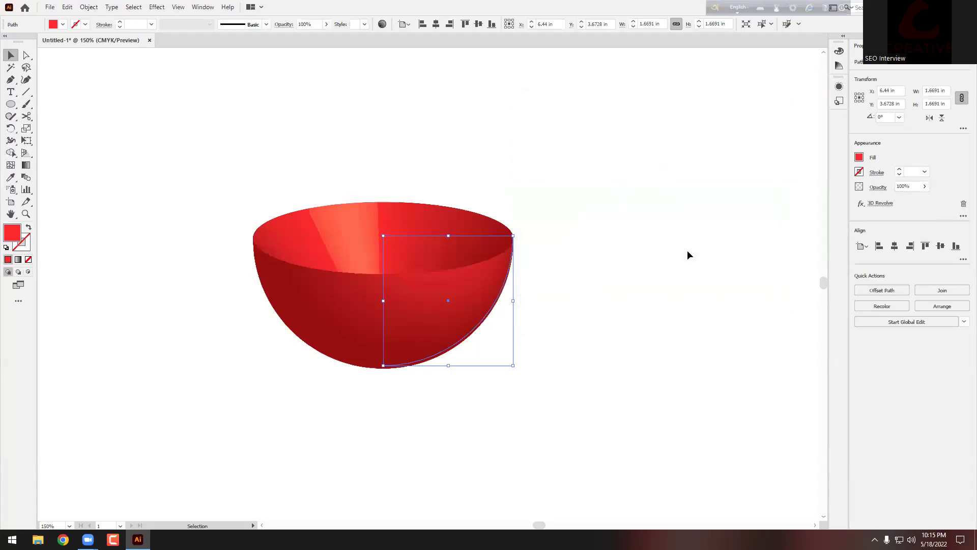
Widen the bowl's arc to about 4.08 by 2.10 in and place it at about X 7.10 in, Y 4.51 in
left_click(547, 261)
left_click(490, 264)
left_click_drag(514, 234, 704, 380)
left_click_drag(707, 317, 703, 203)
scroll(708, 213, "down", 3)
scroll(723, 219, "up", 2)
left_click_drag(682, 264, 667, 292)
scroll(709, 304, "up", 1)
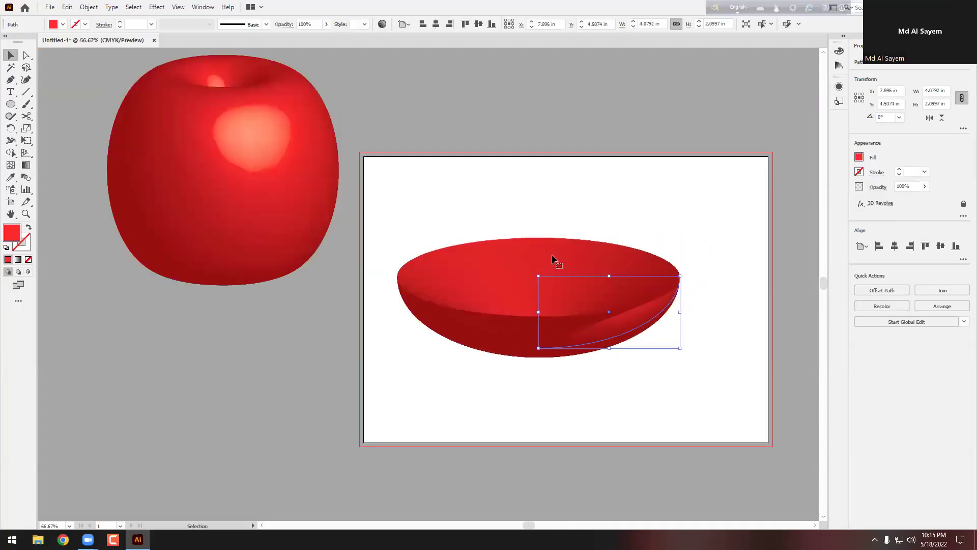
Change the revolved bowl's fill color to white
left_click(246, 166)
left_click(481, 252)
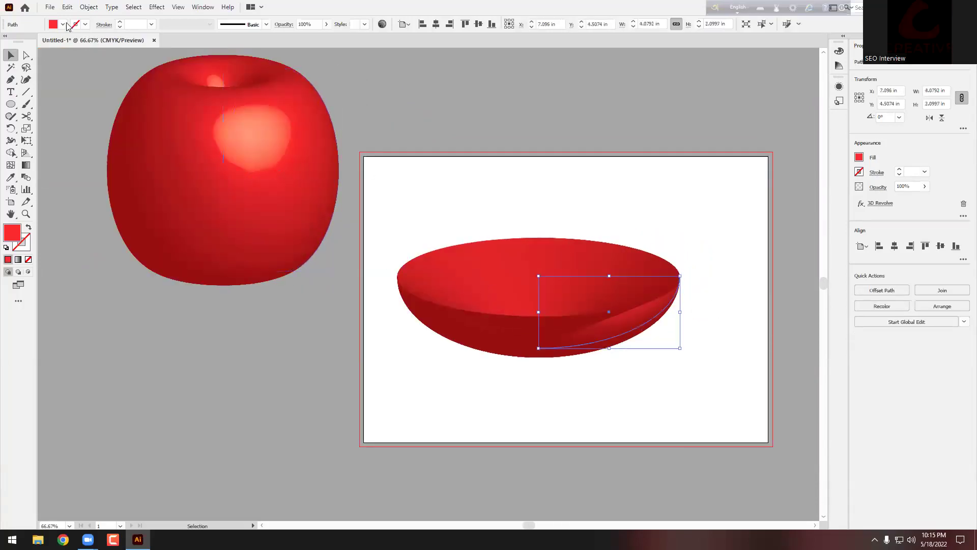
left_click(61, 25)
left_click(21, 41)
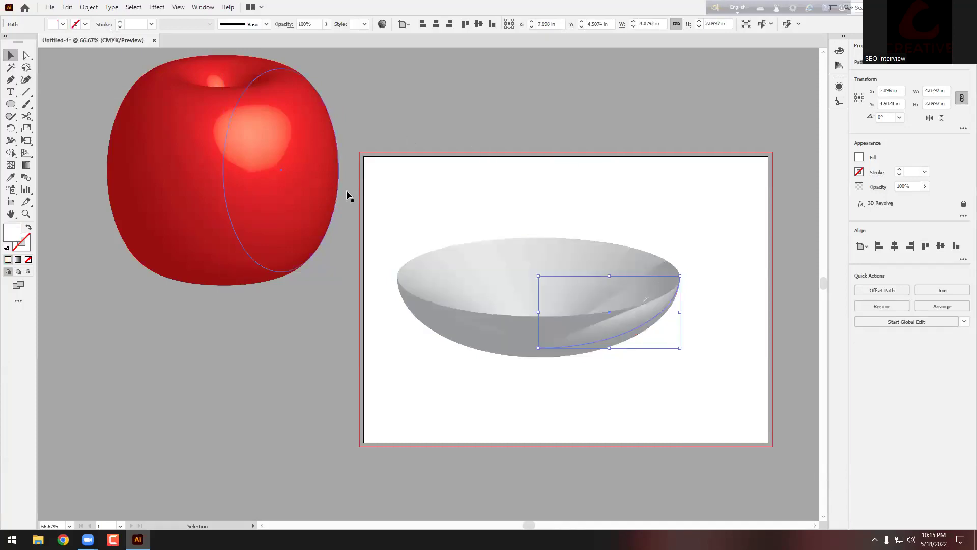
Move the red apple over the bowl and bring it to the front
left_click(221, 185)
left_click_drag(517, 203, 523, 185)
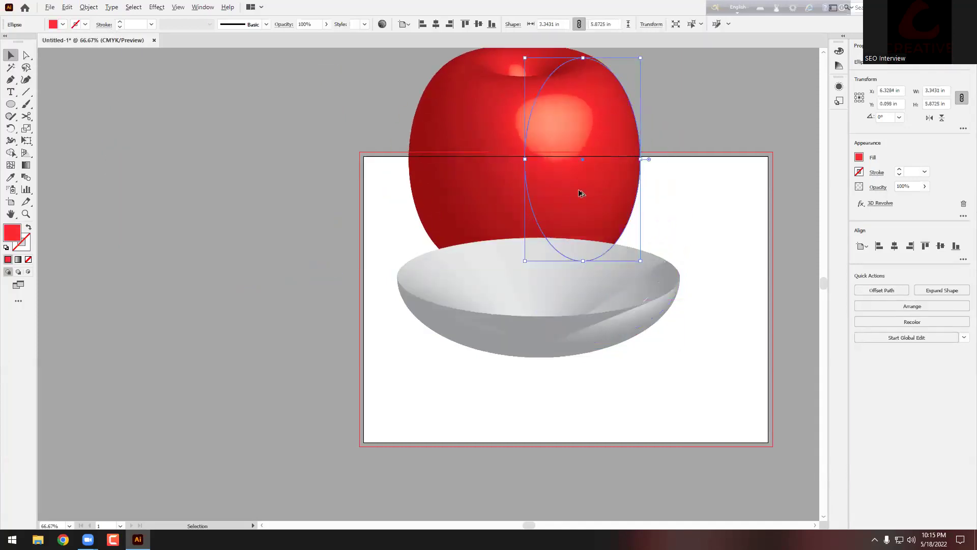
key("ctrl+equal")
key("ctrl+equal")
right_click(533, 163)
mouse_move(585, 346)
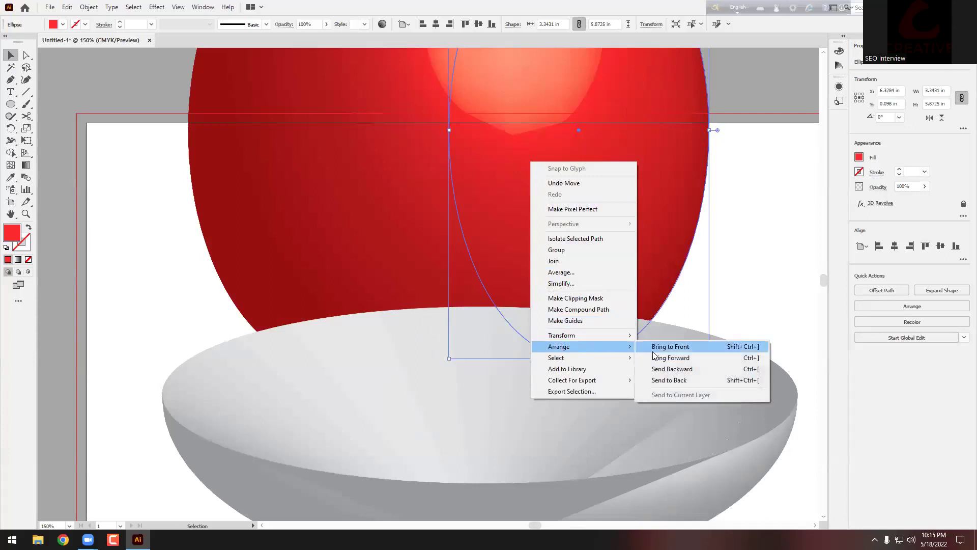
left_click(668, 347)
key("ctrl+minus")
key("ctrl+minus")
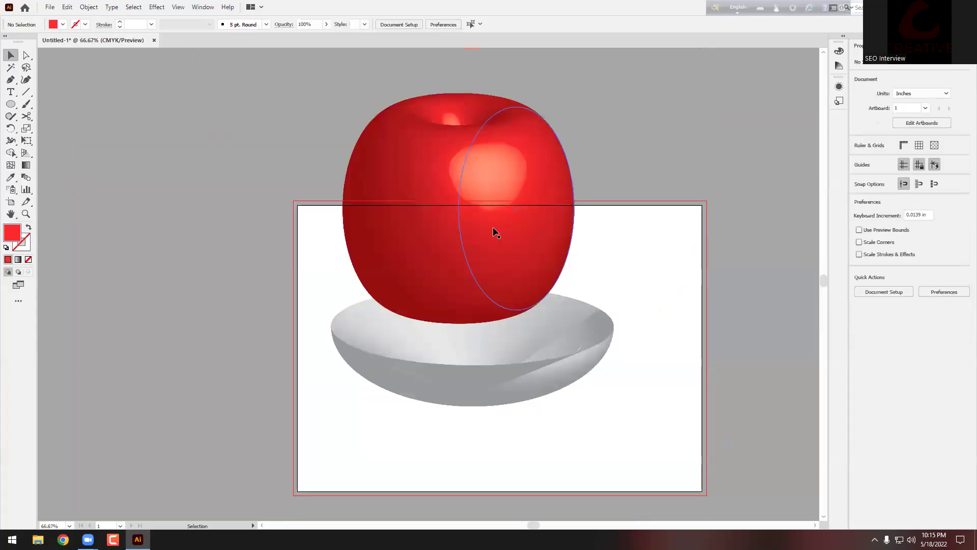
Lower the apple into the bowl and place a copy beside it at about X 8.28 in, Y 1.13 in
left_click_drag(484, 197, 466, 253)
key("ctrl+plus")
left_click_drag(429, 218, 590, 216)
key("ctrl+minus")
key("ctrl+minus")
key("ctrl+minus")
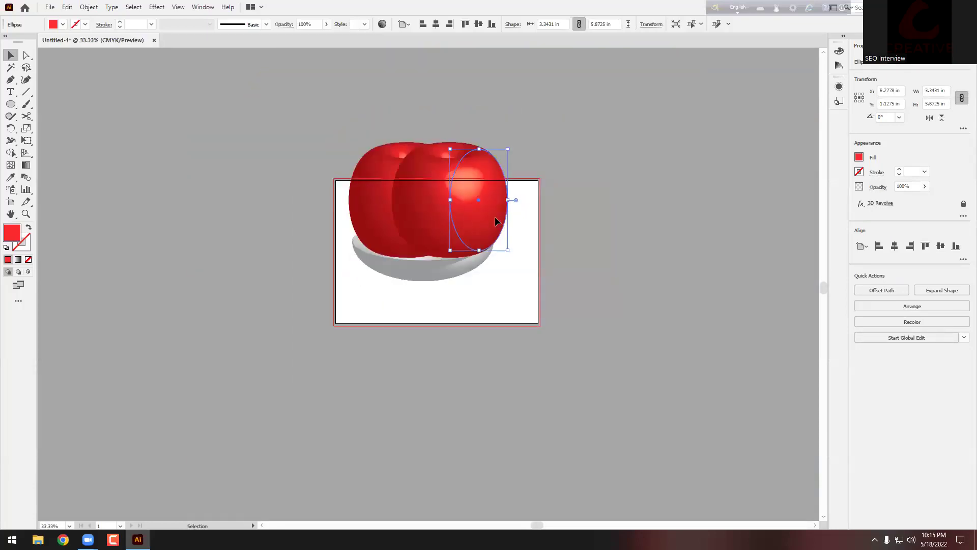
Scale both apples down together so each path is about 1.59 in wide and 2.80 in tall
key("ctrl+plus")
key("ctrl+plus")
left_click(402, 143, "shift")
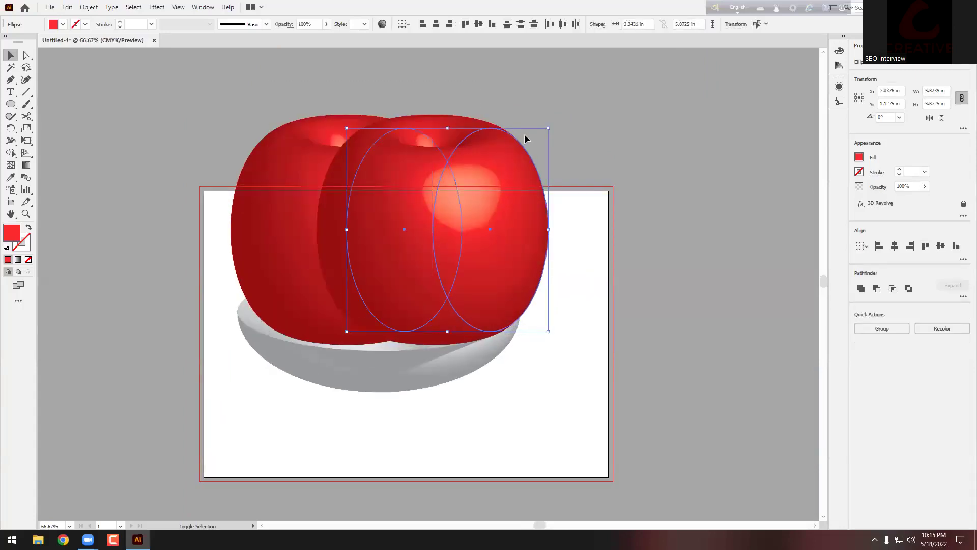
left_click_drag(547, 129, 504, 176)
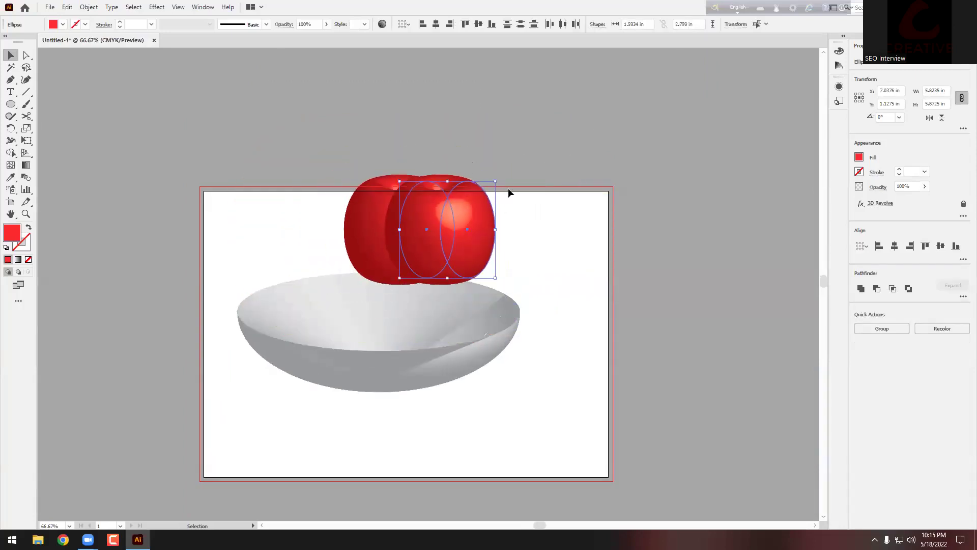
left_click(567, 174)
Position and duplicate the apples in the bowl to build a pile with three below and two on top
left_click_drag(372, 230, 334, 261)
left_click_drag(286, 280, 284, 278)
left_click_drag(435, 236, 427, 206)
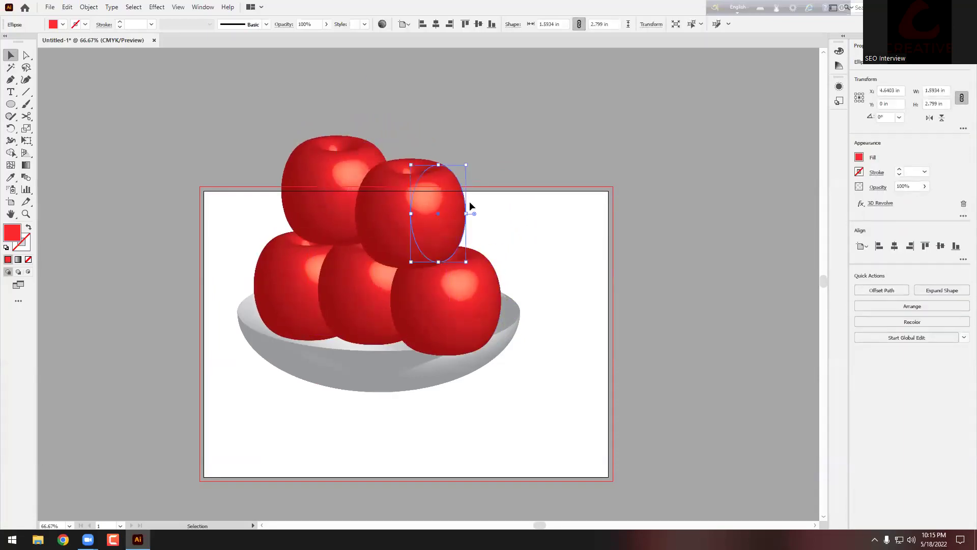
left_click(607, 212)
scroll(607, 212, "down", 2)
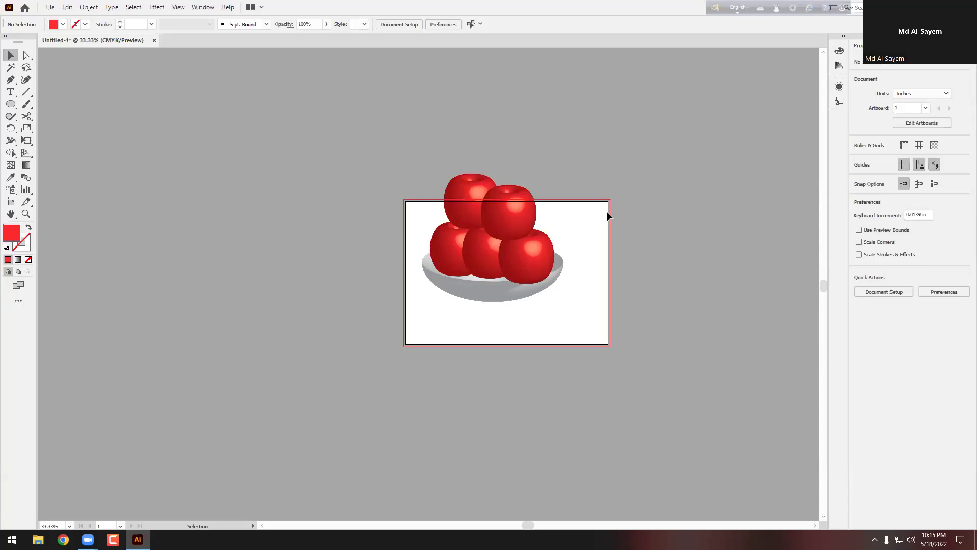
scroll(607, 211, "up", 2)
scroll(608, 194, "down", 1)
left_click(462, 200)
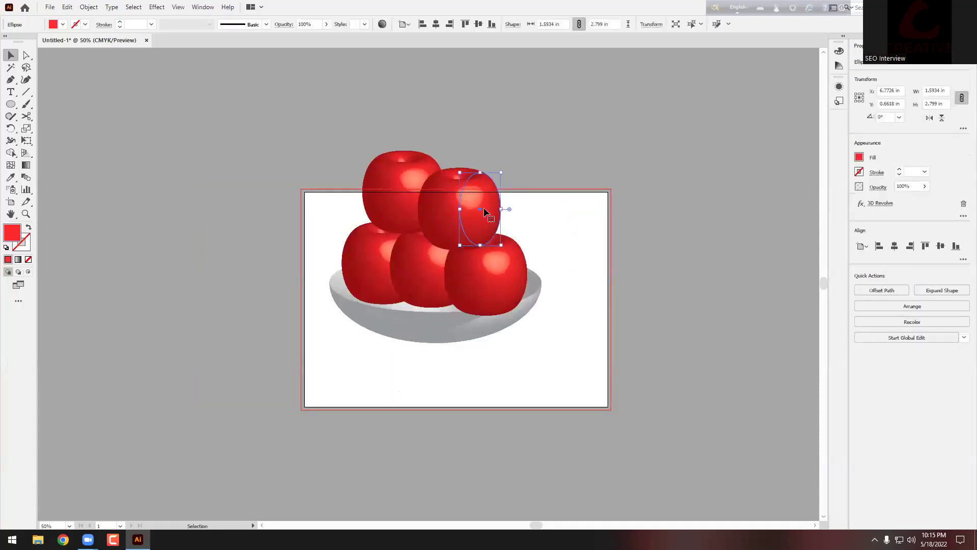
left_click(577, 169)
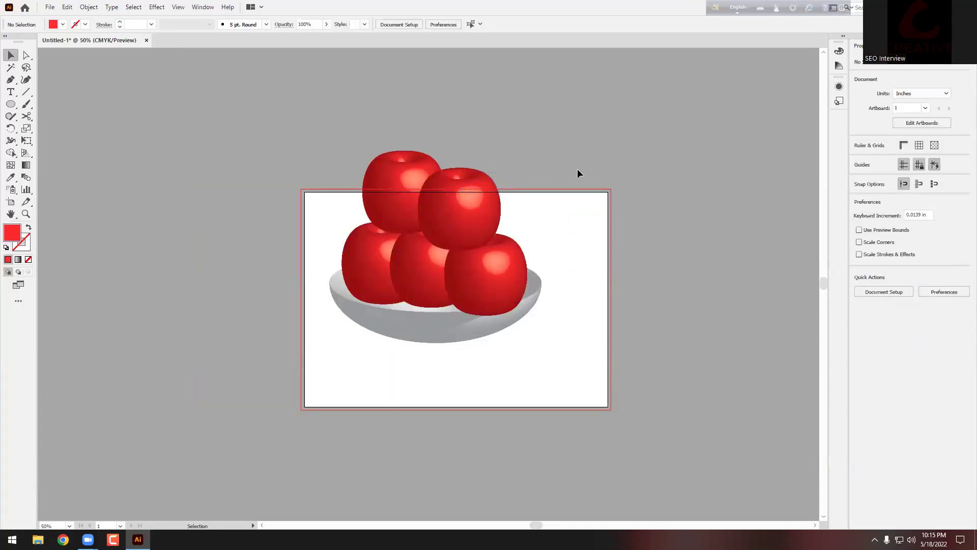
Move the front upper apple off the artboard to about X -5.99 in, Y 0.73 in
left_click_drag(473, 199, 214, 179)
scroll(577, 200, "down", 3)
scroll(476, 187, "up", 1)
scroll(477, 188, "up", 2)
scroll(406, 229, "up", 1)
left_click_drag(406, 249, 349, 274)
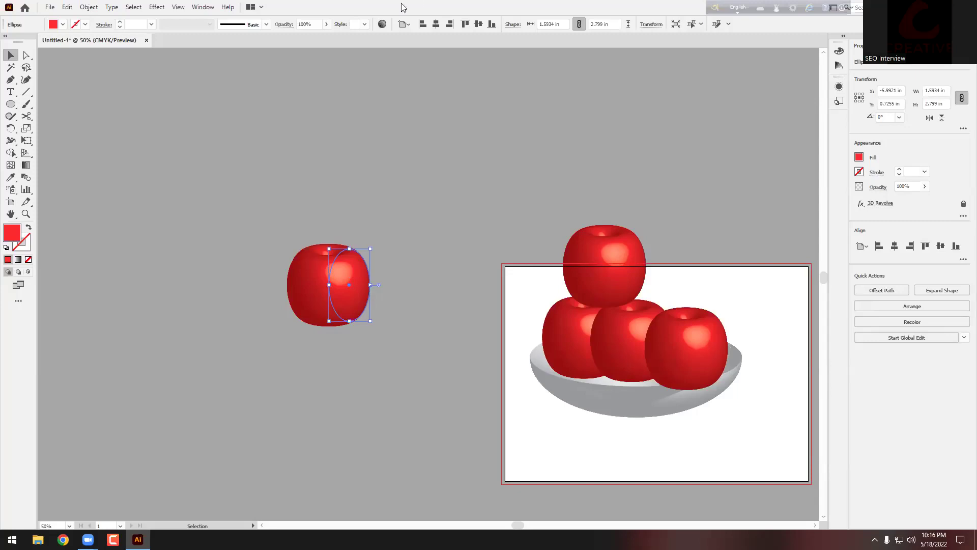
Display the selected apple's Appearance attributes in a floating view and enlarge it to show the full list
left_click(198, 8)
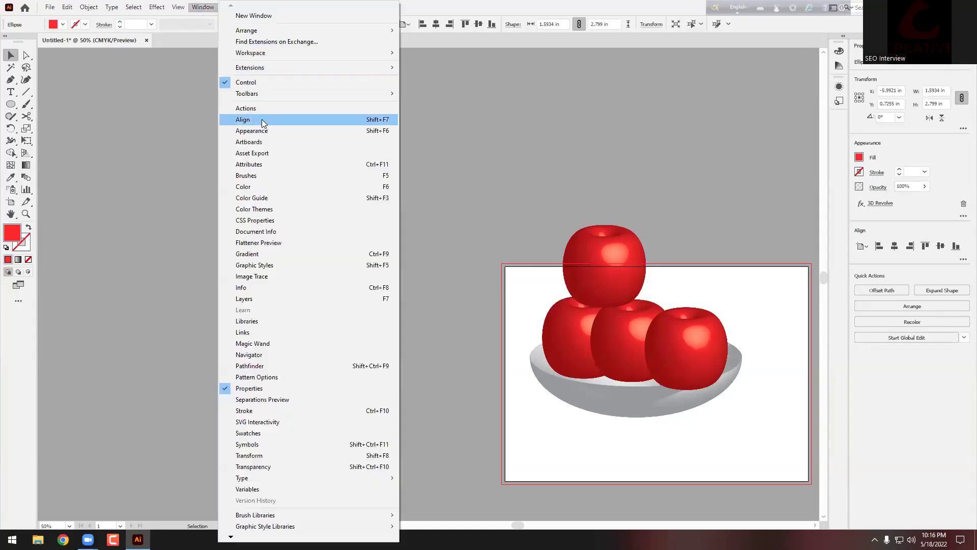
left_click(263, 135)
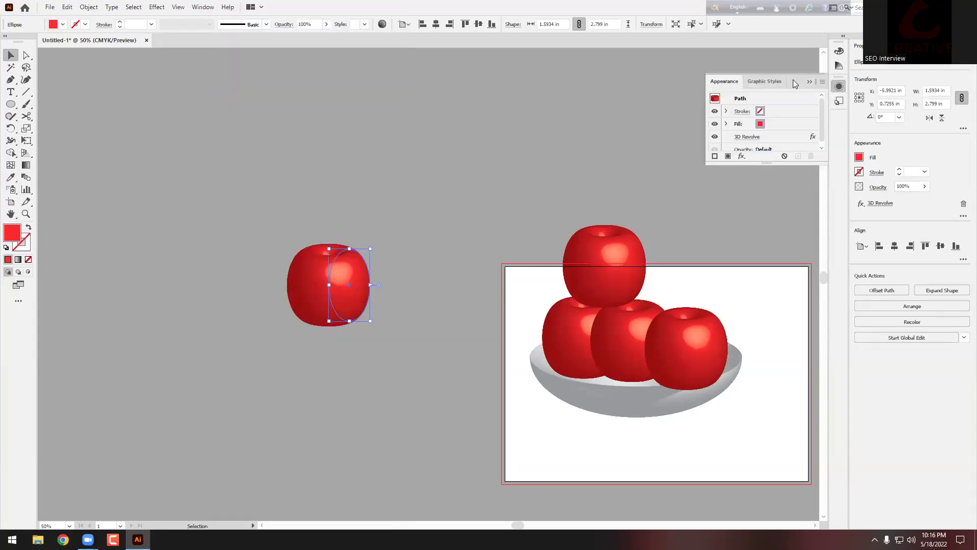
left_click_drag(793, 82, 628, 96)
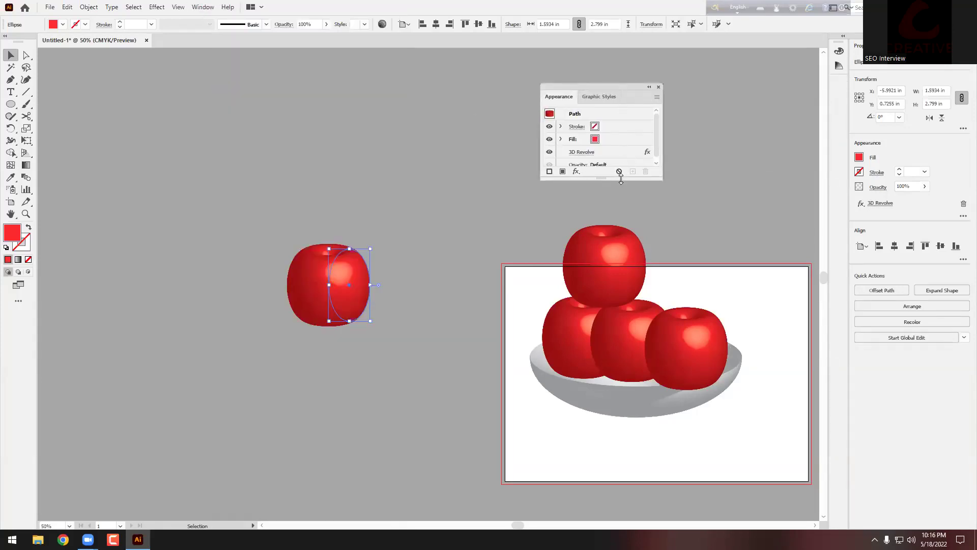
left_click_drag(621, 178, 614, 265)
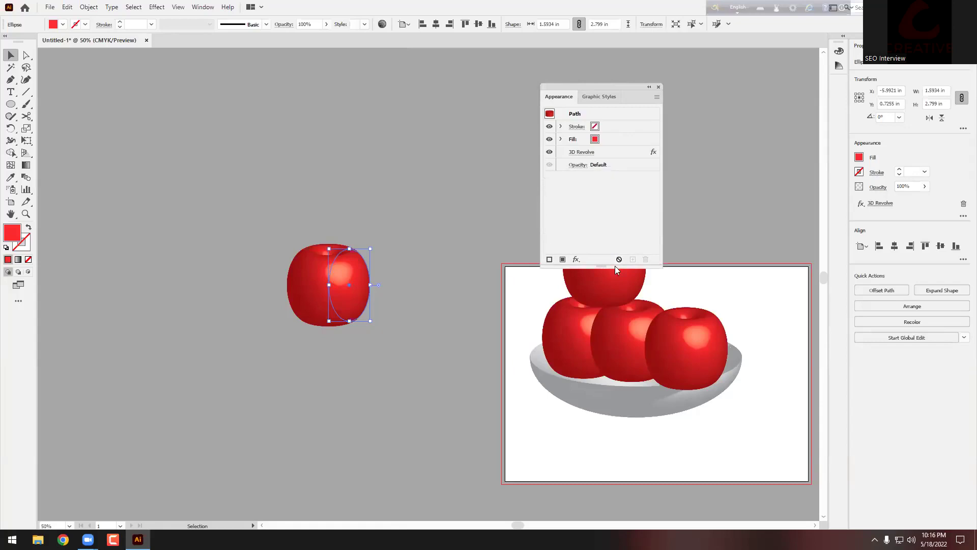
Reopen the apple's 3D Revolve effect with its extended surface options and move the light near the sphere's center
left_click(580, 154)
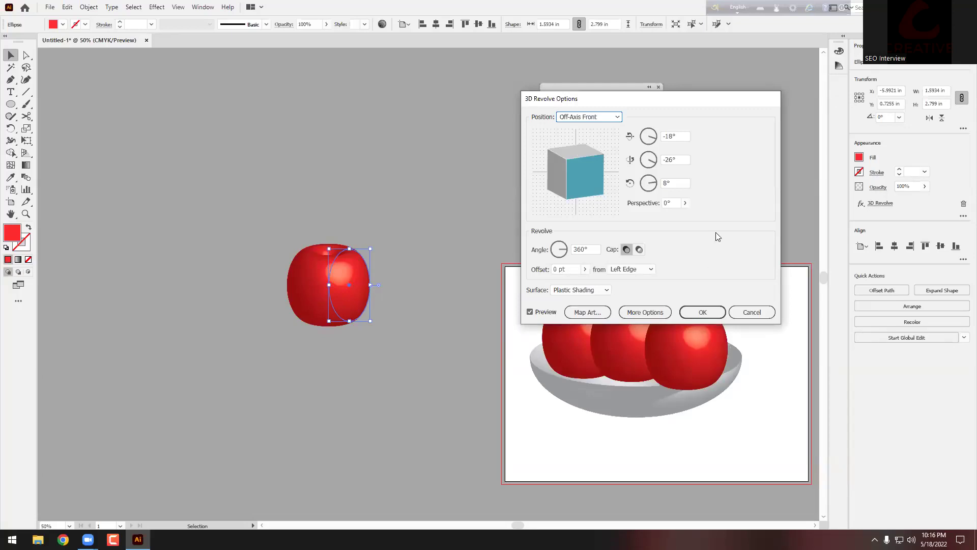
left_click(645, 313)
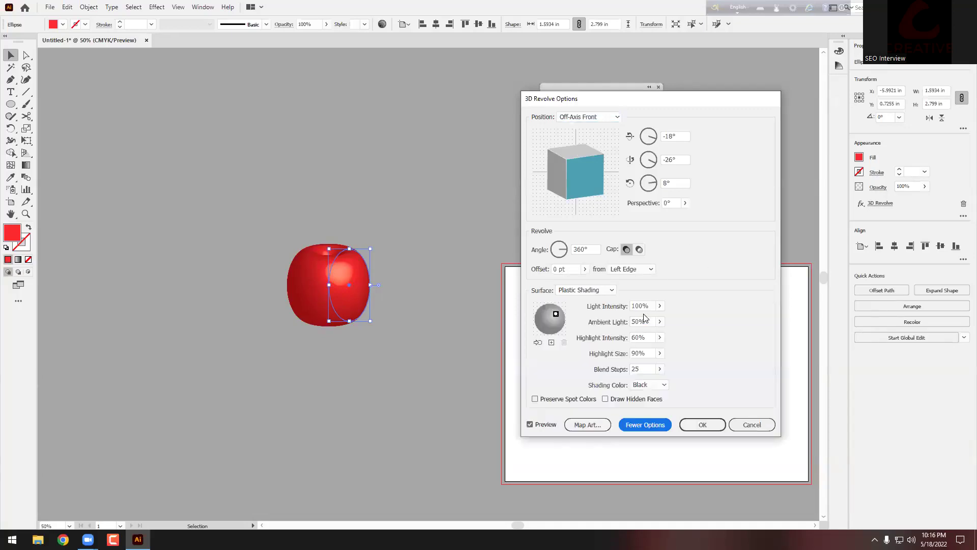
left_click_drag(556, 316, 548, 316)
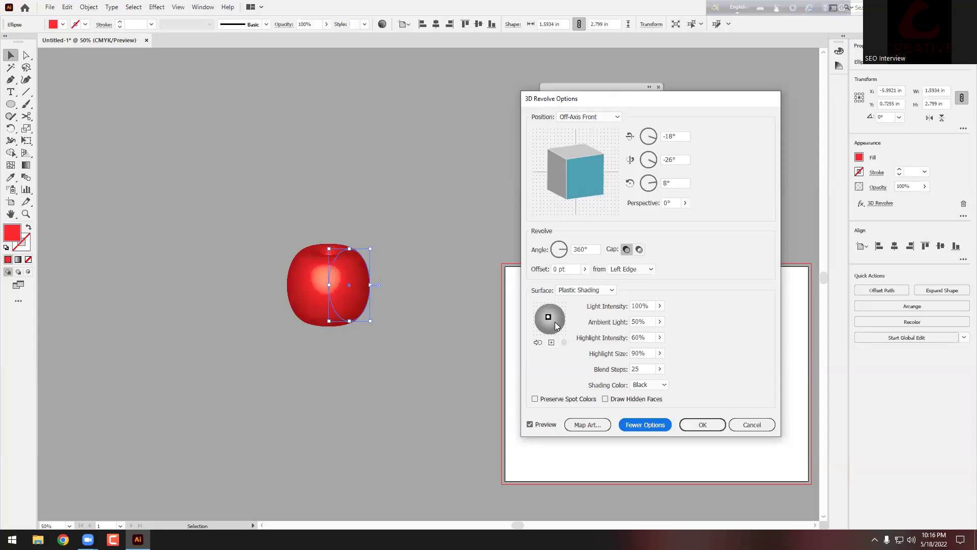
Add a second light to the apple's surface shading, spread the two lights apart, and delete one of them
left_click(552, 343)
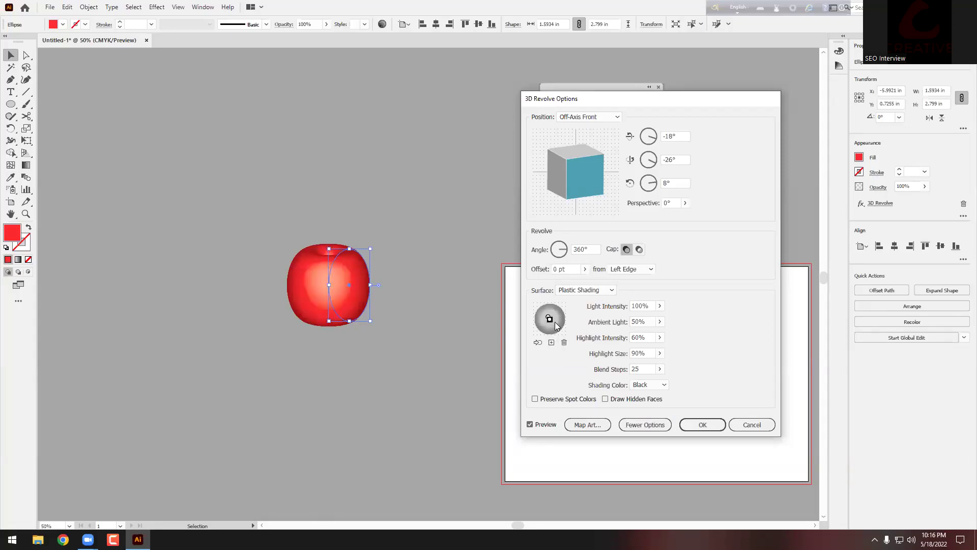
mouse_move(549, 319)
left_mouse_down()
mouse_move(559, 329)
mouse_move(550, 307)
left_mouse_up()
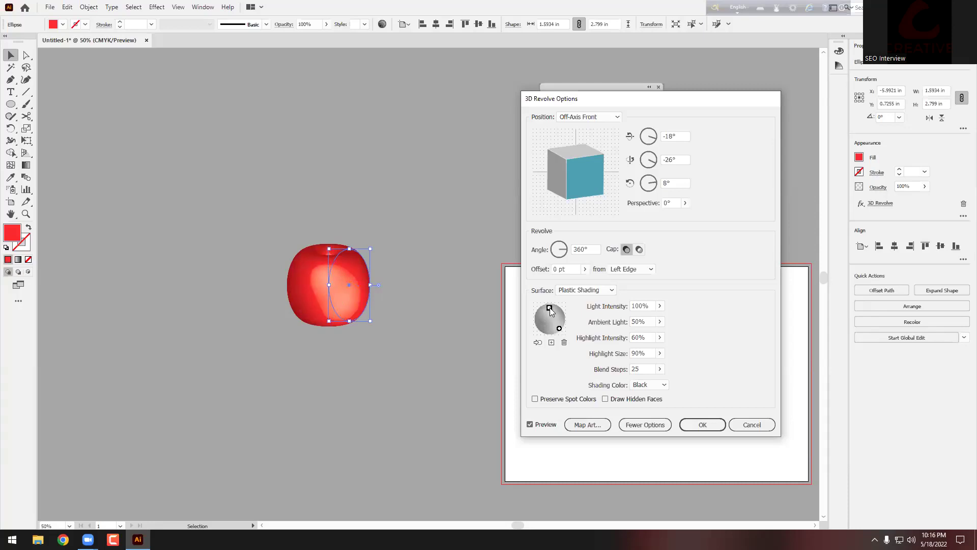
left_click(564, 342)
Reposition the apple's surface light around the shading sphere, leave it near the sphere's bottom, and apply the 3D Revolve settings
left_click_drag(561, 330, 551, 314)
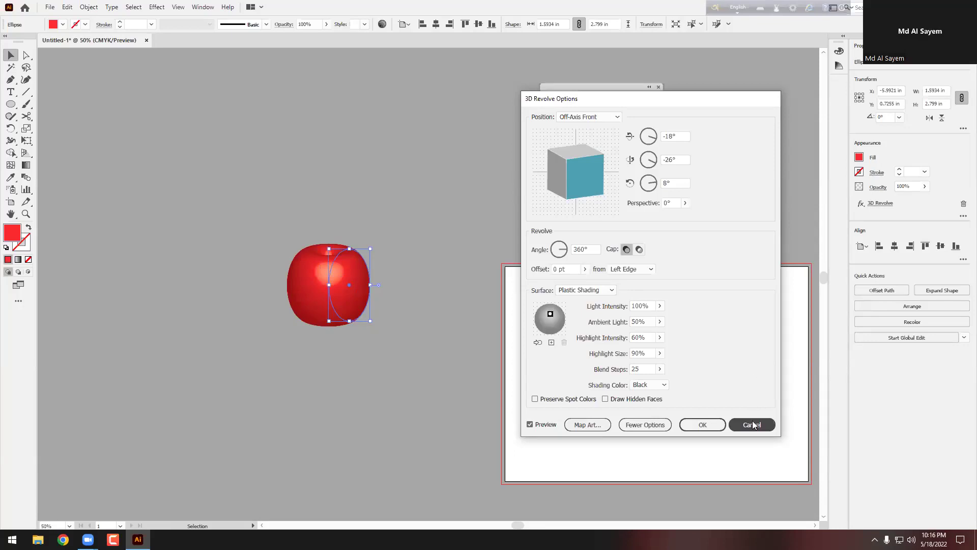
left_click_drag(550, 316, 538, 327)
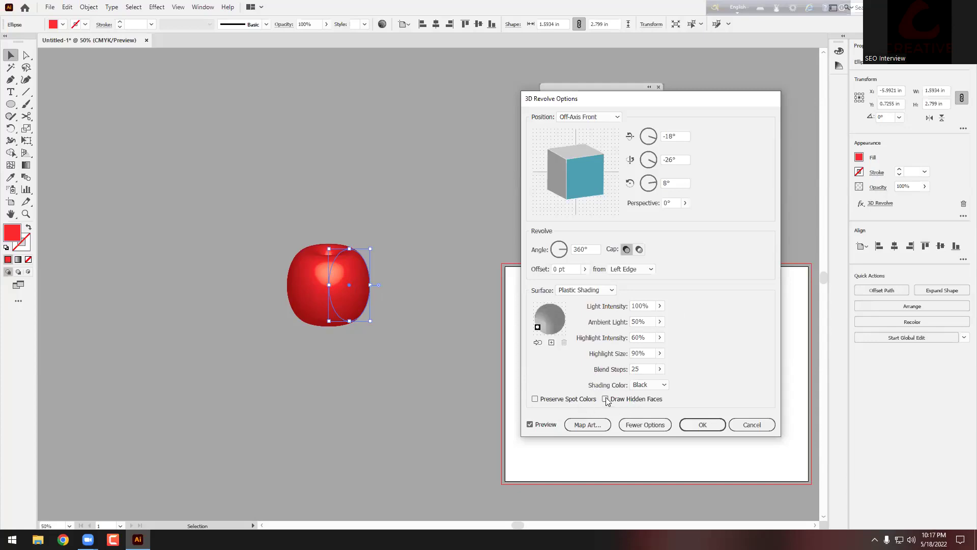
left_click_drag(539, 327, 555, 330)
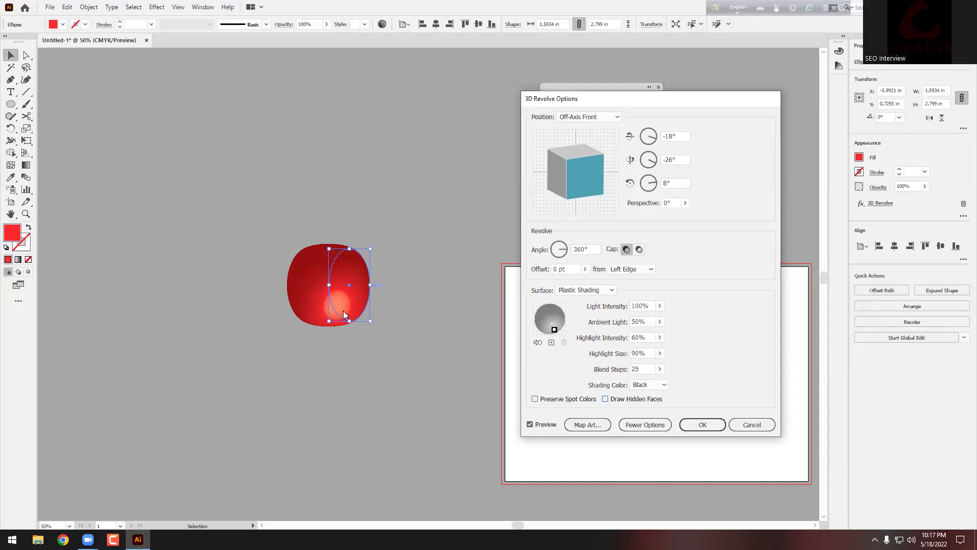
left_click(716, 424)
Delete the off-artboard apple and all the bowl and apple artwork on the artboard
scroll(594, 371, "down", 1)
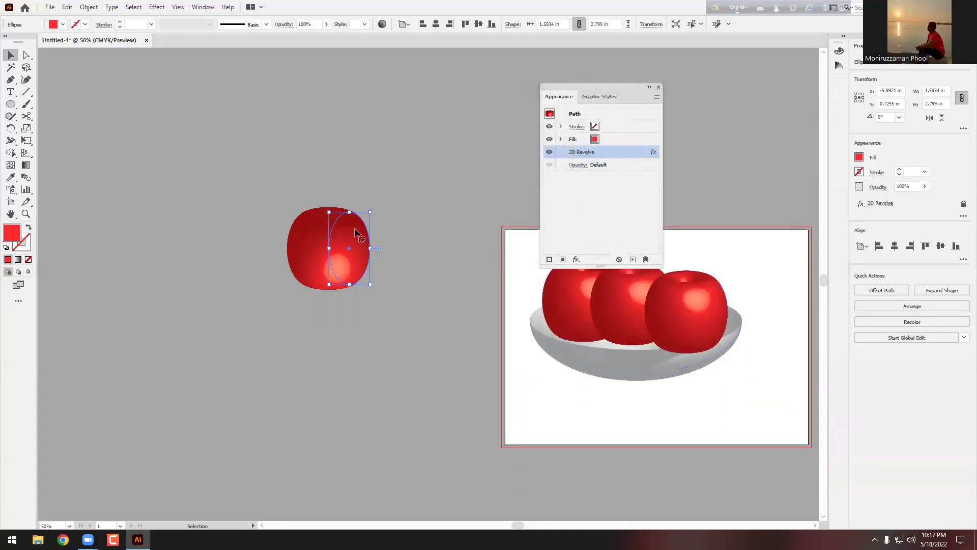
left_click(426, 215)
left_click(327, 279)
key("Delete")
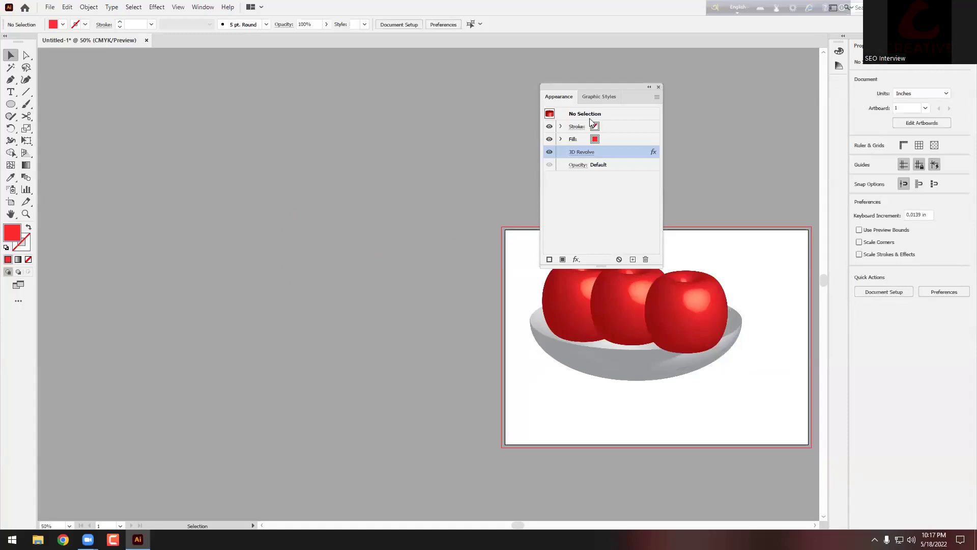
left_click(658, 86)
left_click_drag(533, 175, 796, 429)
key("Delete")
scroll(640, 332, "down", 1)
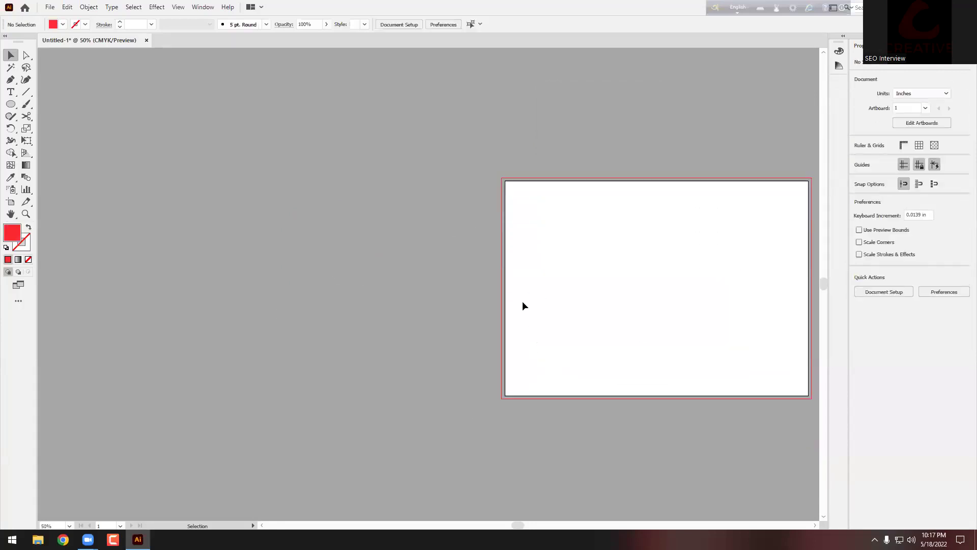
key("ctrl+minus")
key("ctrl+minus")
scroll(668, 299, "up", 3)
scroll(332, 315, "up", 1)
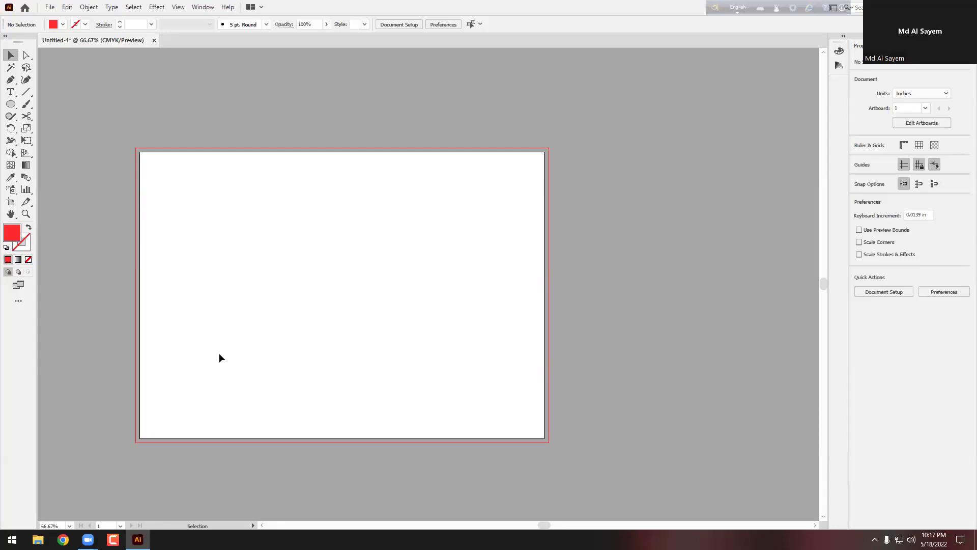
scroll(418, 365, "down", 1)
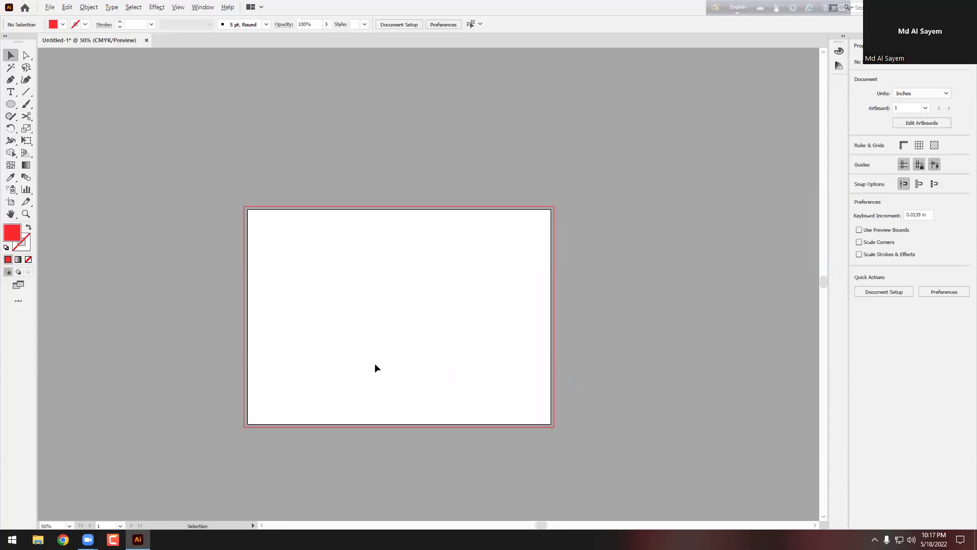
scroll(369, 363, "up", 1)
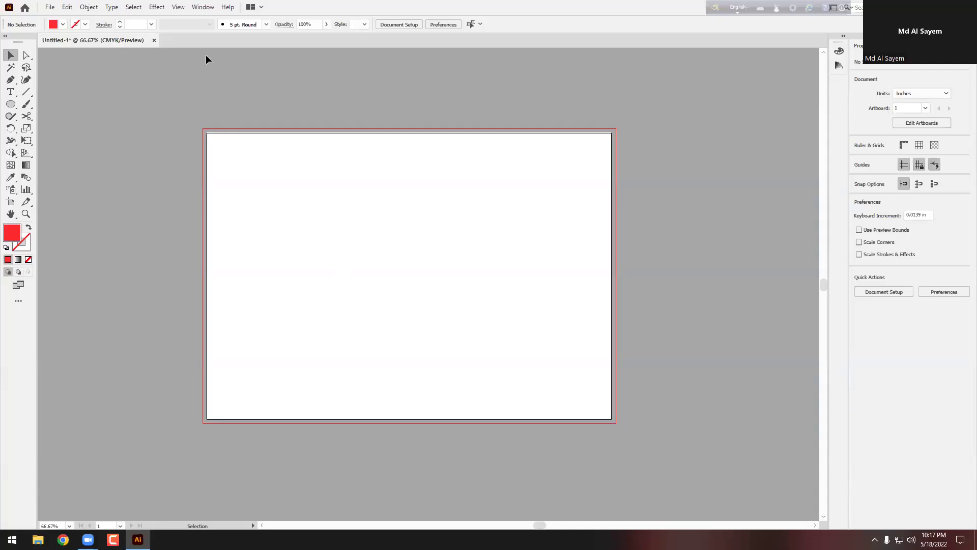
scroll(336, 199, "down", 1)
scroll(352, 203, "up", 1)
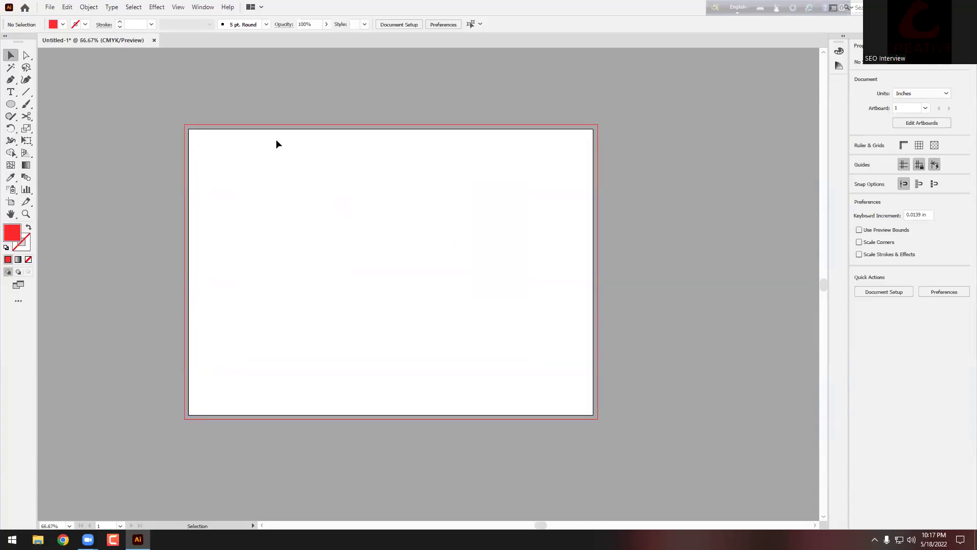
Restore the deleted bowl and apples, and expand the appearance of the topmost apple
key("ctrl+z")
left_click(606, 236)
left_click(362, 119)
scroll(404, 191, "up", 4)
left_click(89, 7)
left_click(142, 138)
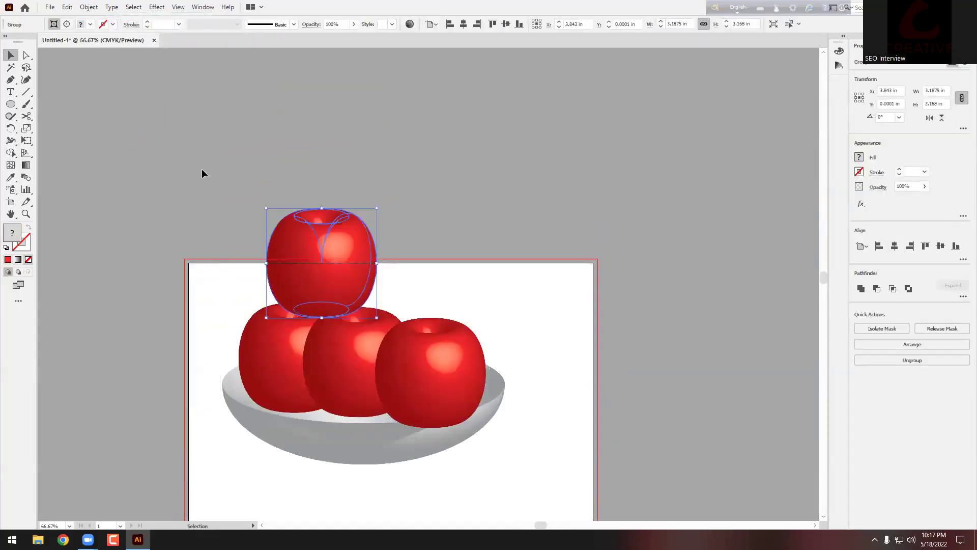
Move the expanded apple above the artboard to about X 1.86 in, Y -3.52 in
left_click_drag(320, 269, 258, 144)
left_click(370, 167)
scroll(336, 170, "up", 2)
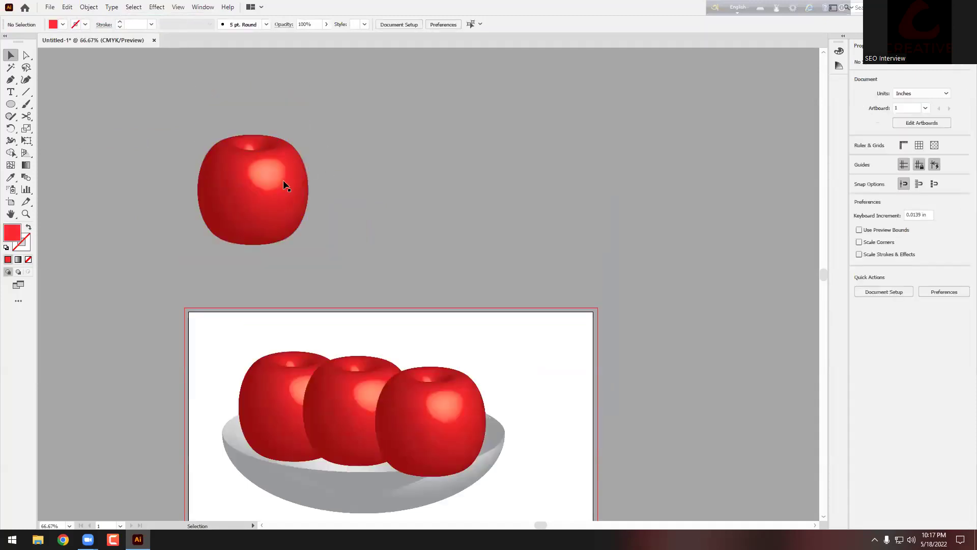
left_click(264, 176)
left_click(107, 164)
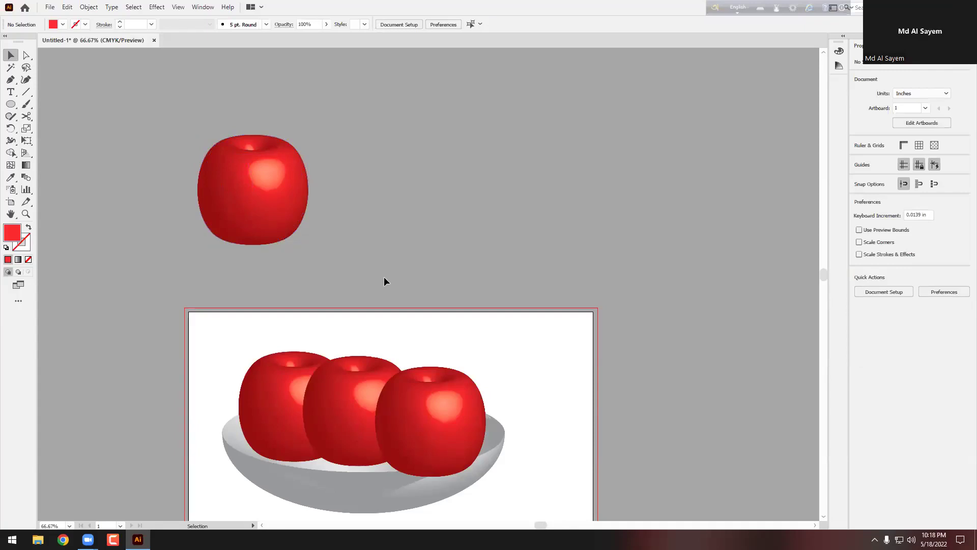
left_click(242, 186)
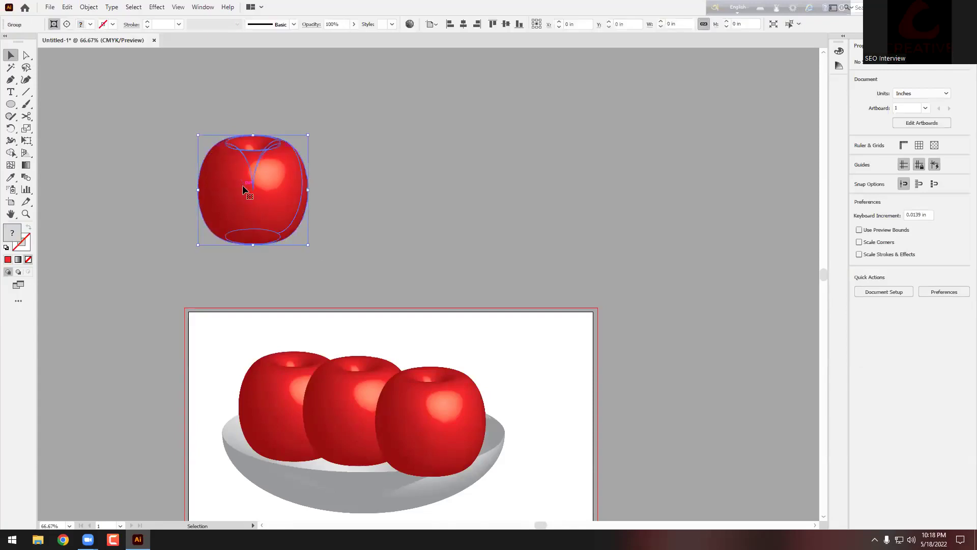
left_click(157, 7)
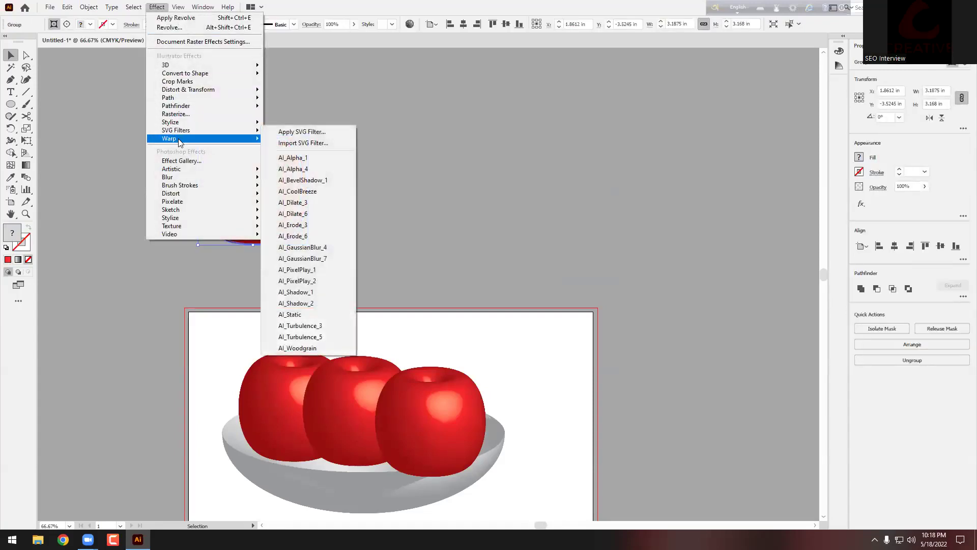
mouse_move(216, 124)
left_click(305, 125)
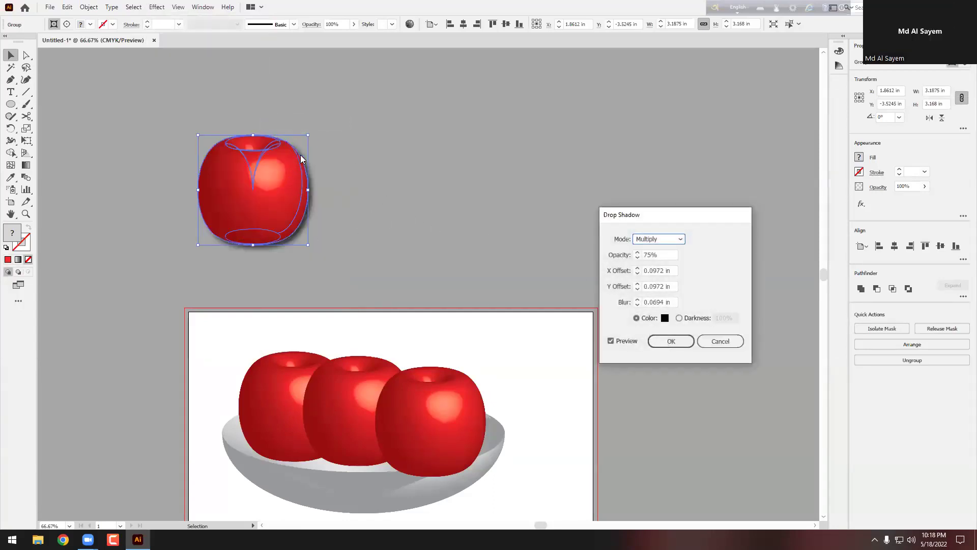
left_click(719, 341)
left_click(382, 205)
Draw a flat ellipse about 2.14 in wide and 0.2 in high just below the expanded apple
scroll(189, 230, "up", 2)
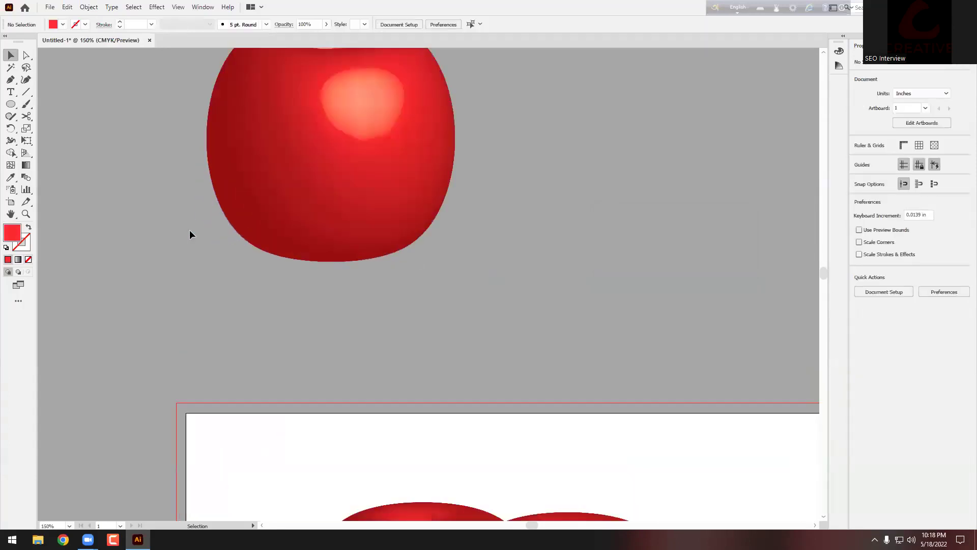
left_click(11, 105)
right_click(11, 106)
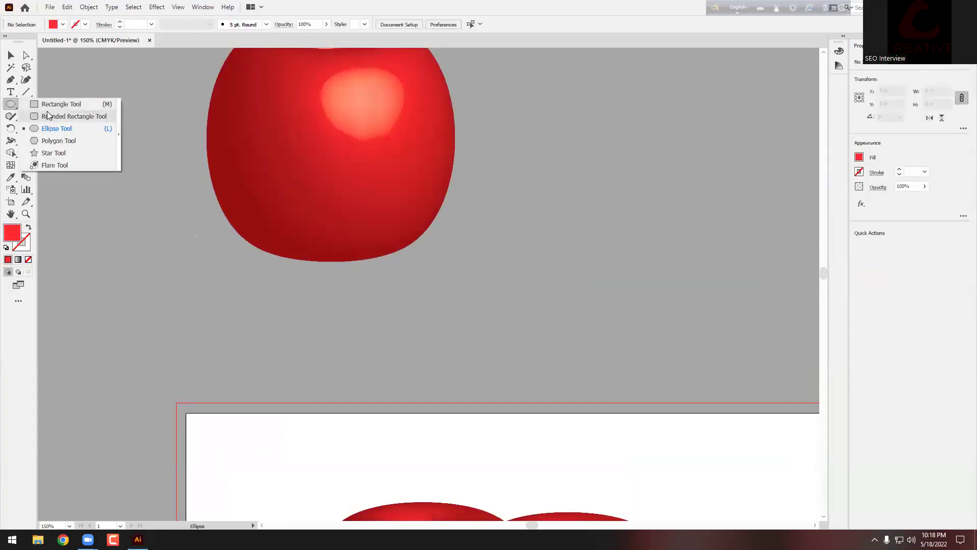
left_click(53, 129)
left_click_drag(284, 287, 452, 304)
Fill the flat ellipse with a black-and-white radial gradient and reverse it so black is at the center
left_click(19, 260)
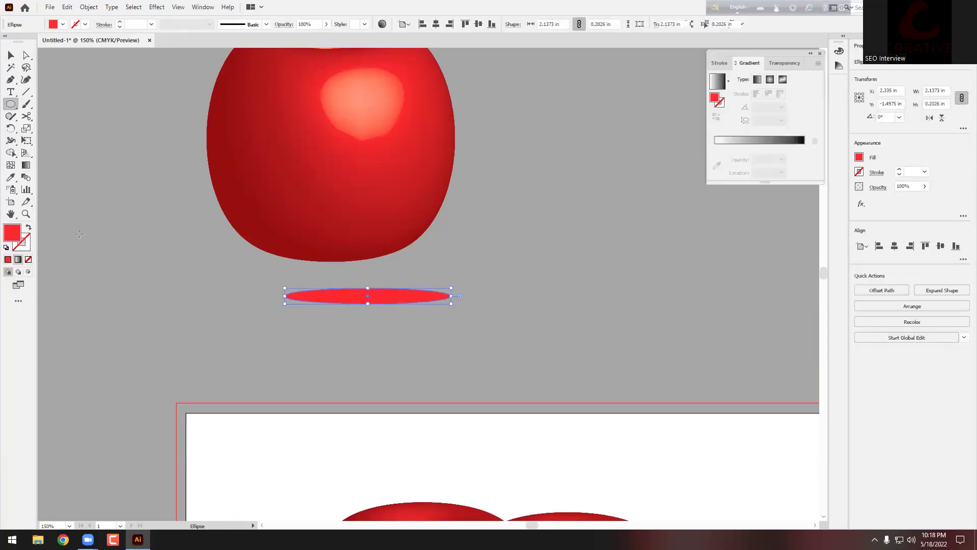
left_click(770, 80)
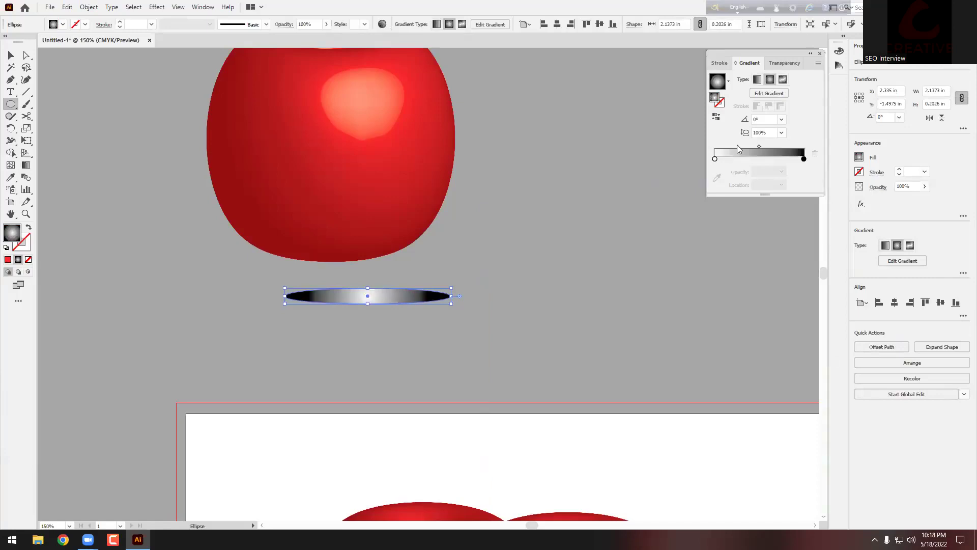
left_click(716, 117)
scroll(421, 291, "up", 2)
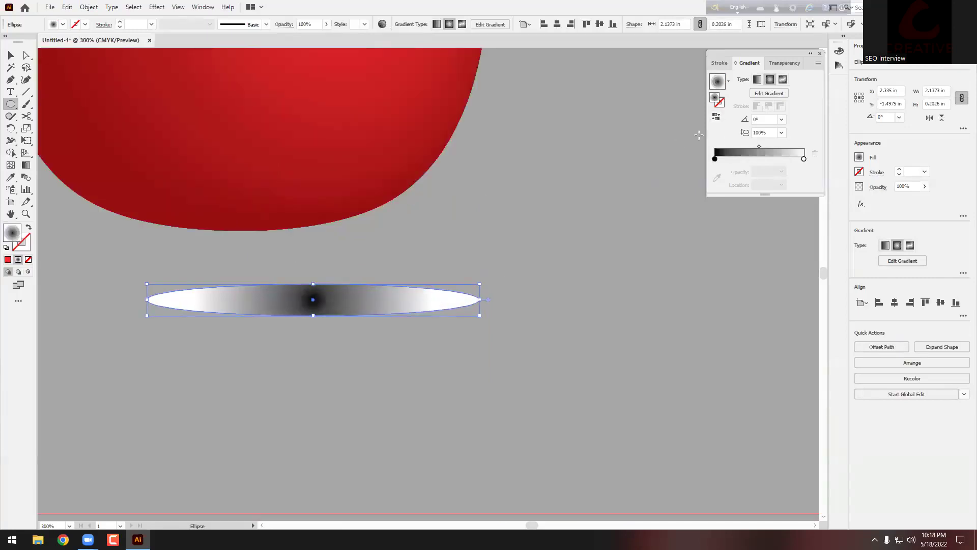
Set the gradient's outer white stop to 0% opacity and its central black stop to 50% opacity
left_click(763, 95)
left_click(803, 147)
left_click(782, 160)
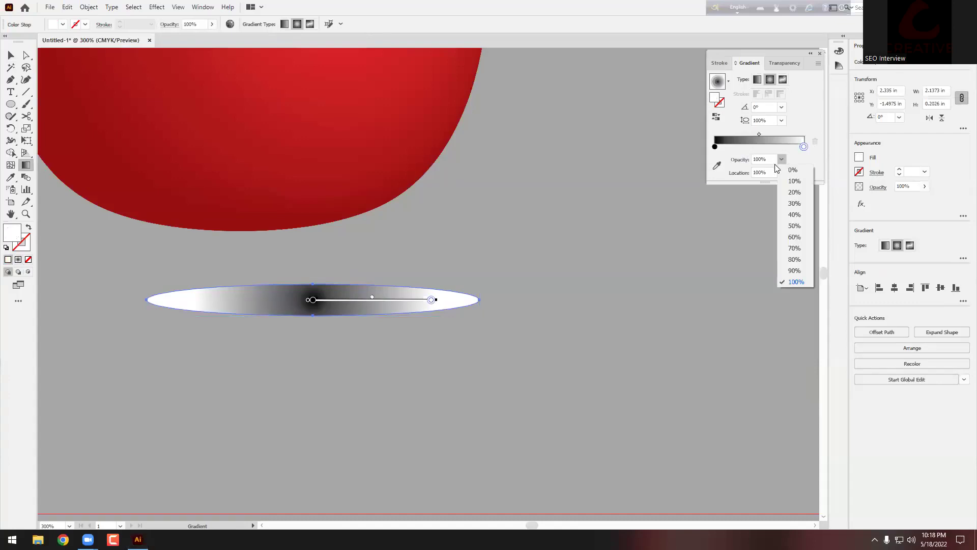
left_click(768, 177)
left_click(781, 160)
left_click(790, 170)
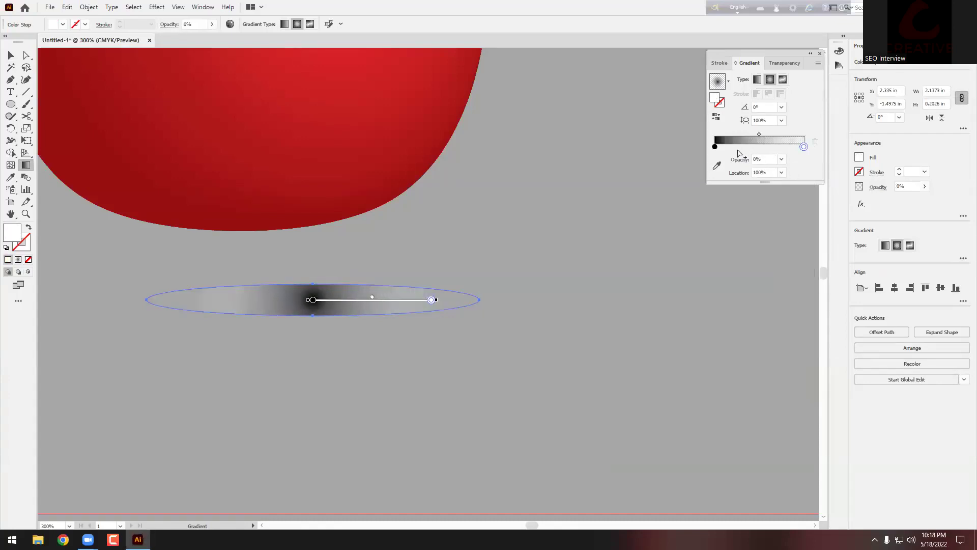
left_click(715, 147)
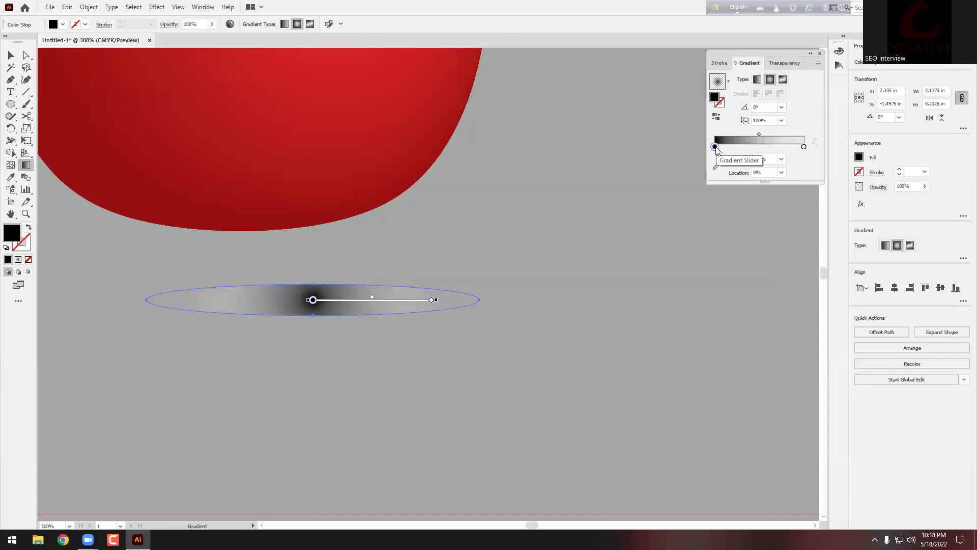
left_click(782, 160)
left_click(797, 224)
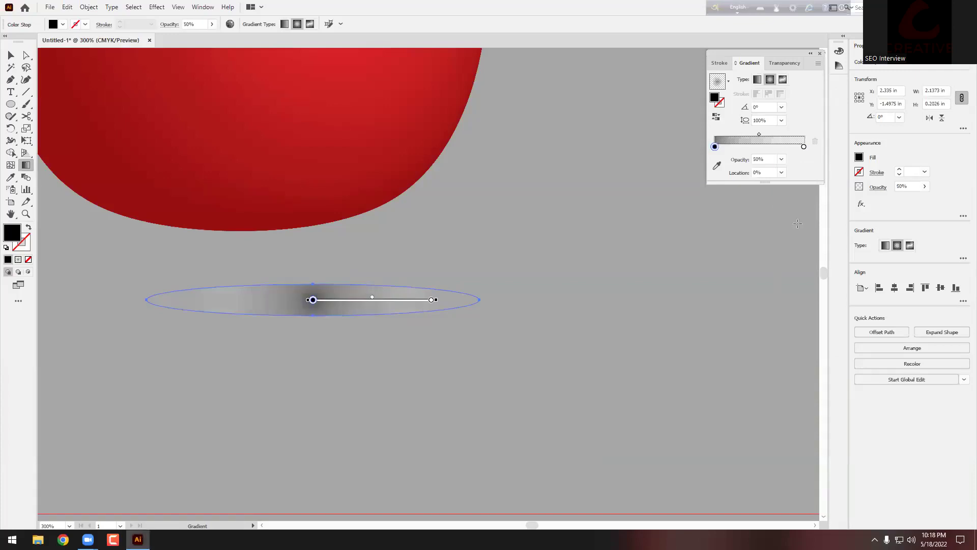
Flatten the ellipse's radial gradient to an aspect ratio of about 9.07% and tilt it about 3.11°
mouse_move(399, 305)
mouse_move(314, 182)
left_mouse_down()
mouse_move(314, 290)
mouse_move(312, 280)
left_mouse_up()
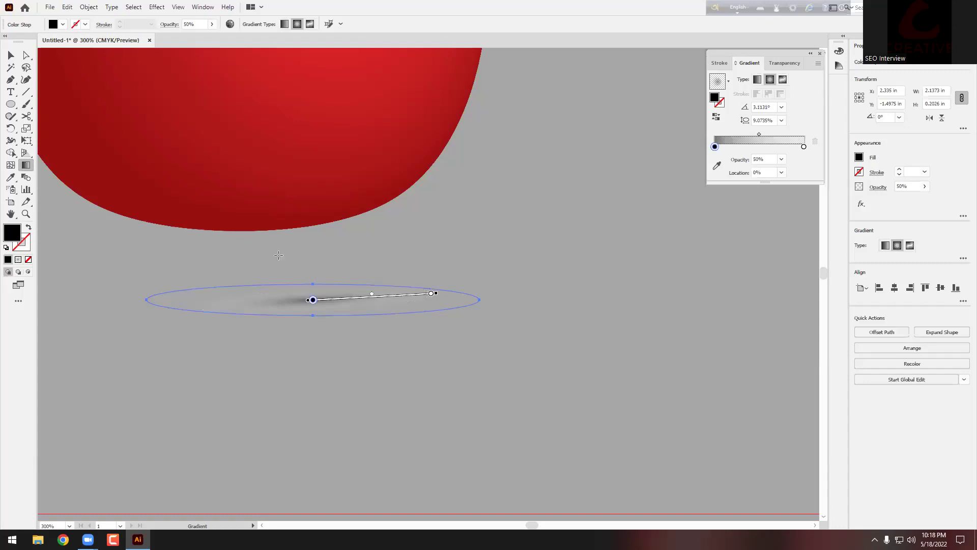
left_click(11, 55)
left_click(528, 298)
Enlarge the shadow ellipse to about 4.87 × 0.46 in, place it at the apple's base, and send it to the back
scroll(527, 298, "down", 2)
left_click_drag(449, 307, 585, 295)
left_click_drag(446, 283, 451, 268)
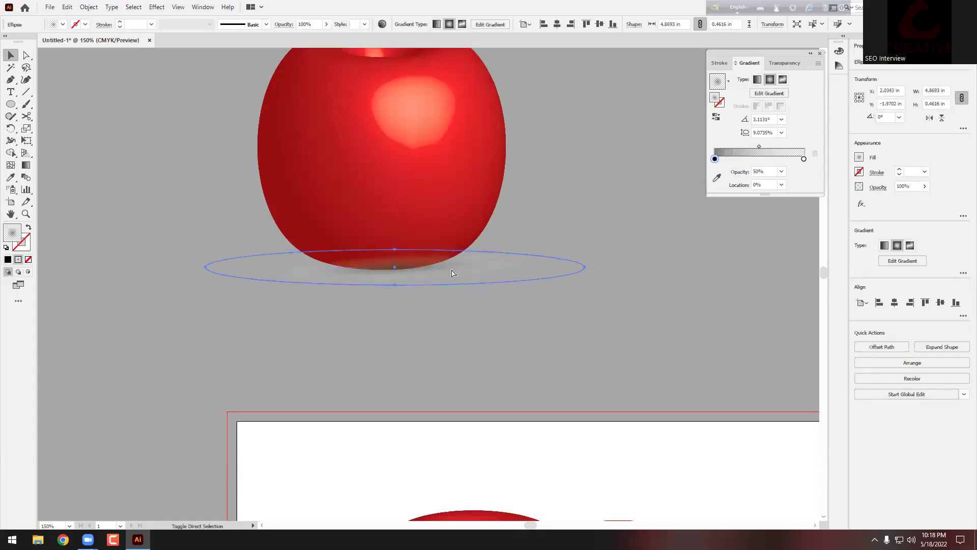
key("ctrl+shift+bracketleft")
left_click(441, 343)
scroll(443, 341, "up", 2)
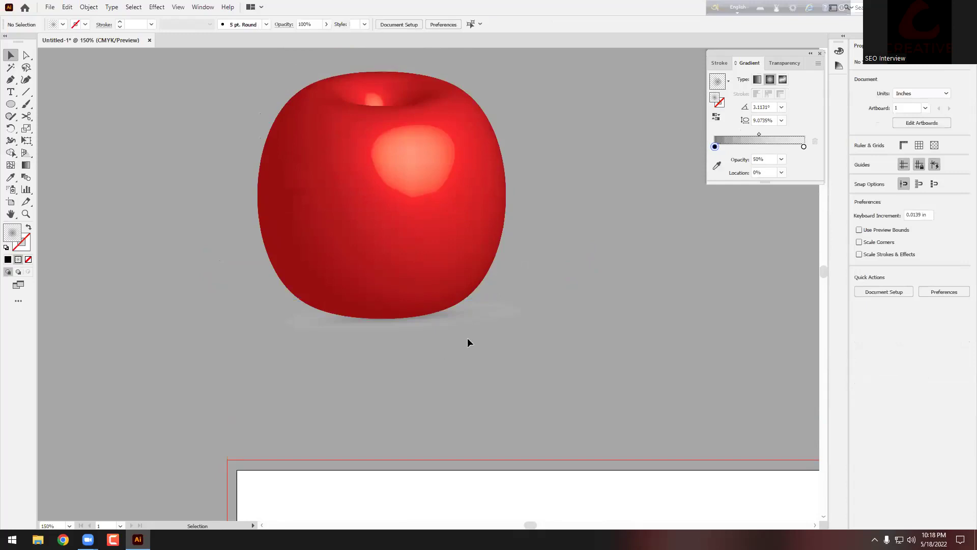
Fine-tune the shadow ellipse's position so it sits directly beneath the apple's base
left_click_drag(456, 316, 453, 319)
left_click(434, 362)
scroll(434, 362, "up", 1)
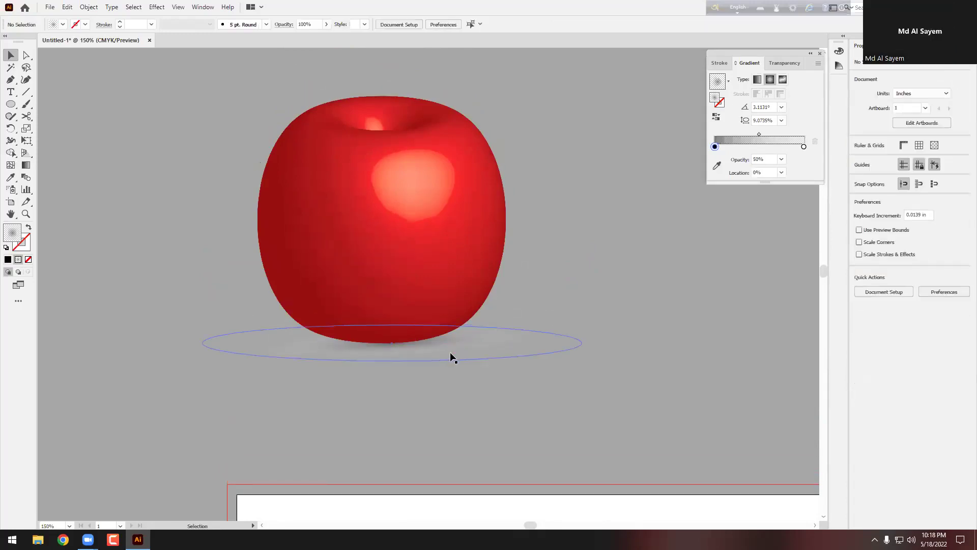
left_click_drag(449, 353, 450, 359)
left_click(445, 387)
scroll(421, 383, "down", 3)
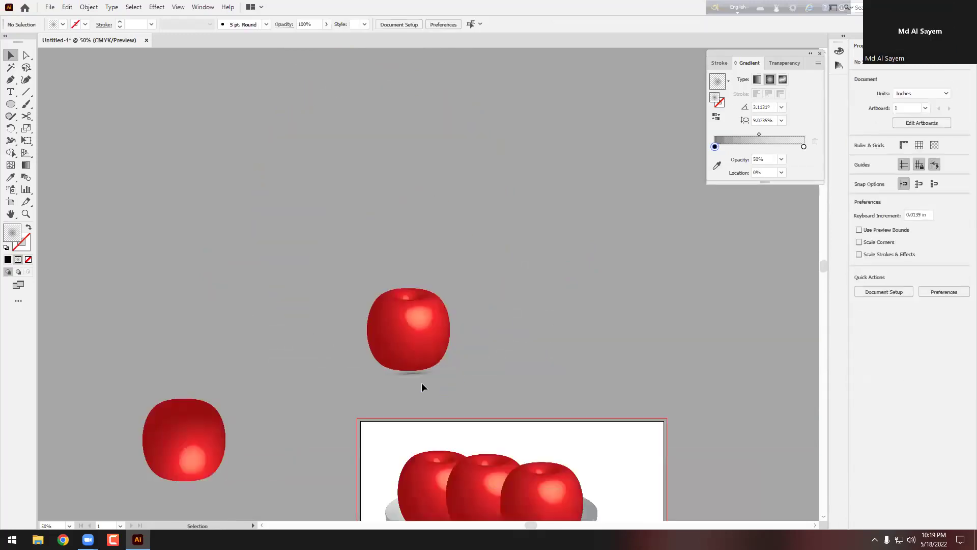
scroll(421, 383, "up", 5)
left_click_drag(397, 319, 394, 320)
left_click(392, 356)
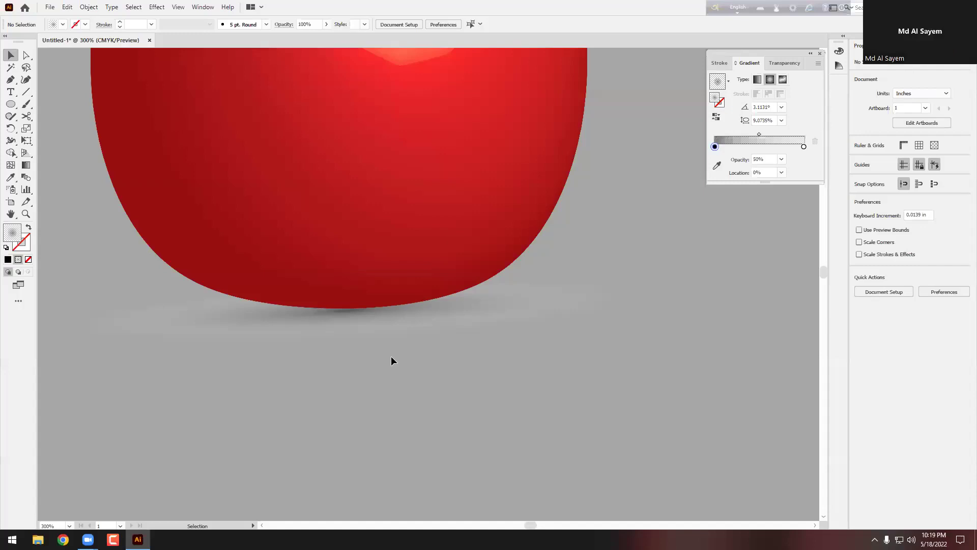
Delete the shadow ellipse and the expanded apple above the artboard
scroll(391, 356, "down", 3)
left_click(440, 344)
key("Delete")
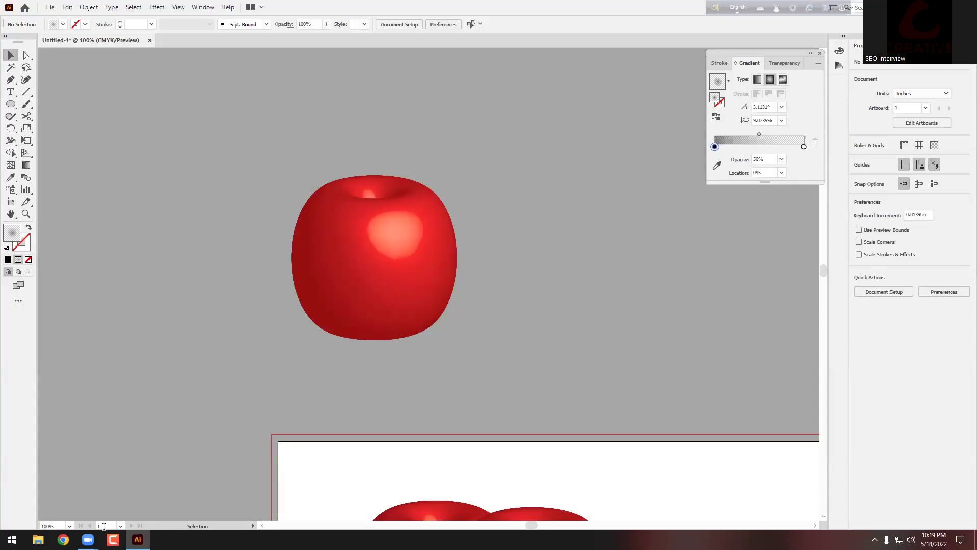
left_click(345, 250)
key("Delete")
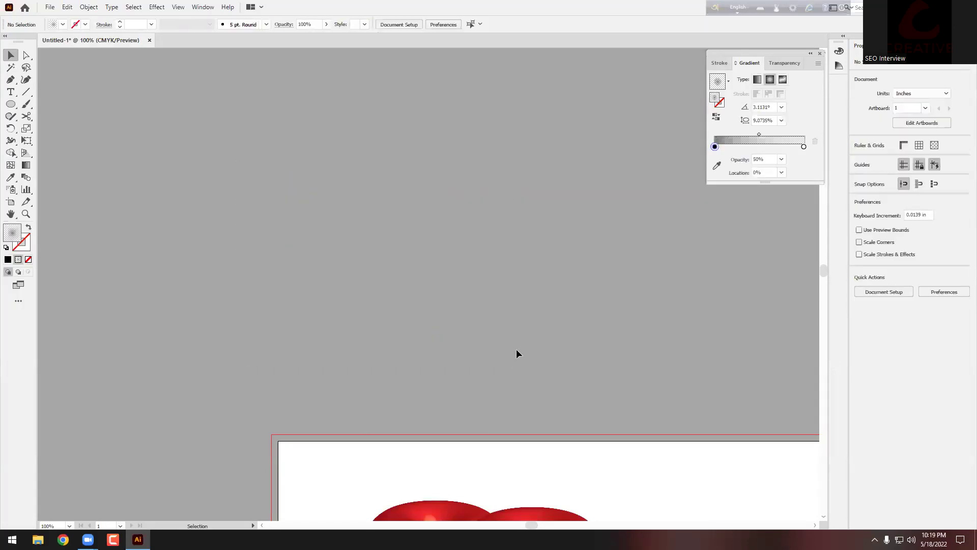
Clear the remaining bowl and apples, including the loose apple beside the artboard
scroll(410, 369, "down", 3)
scroll(453, 366, "down", 2)
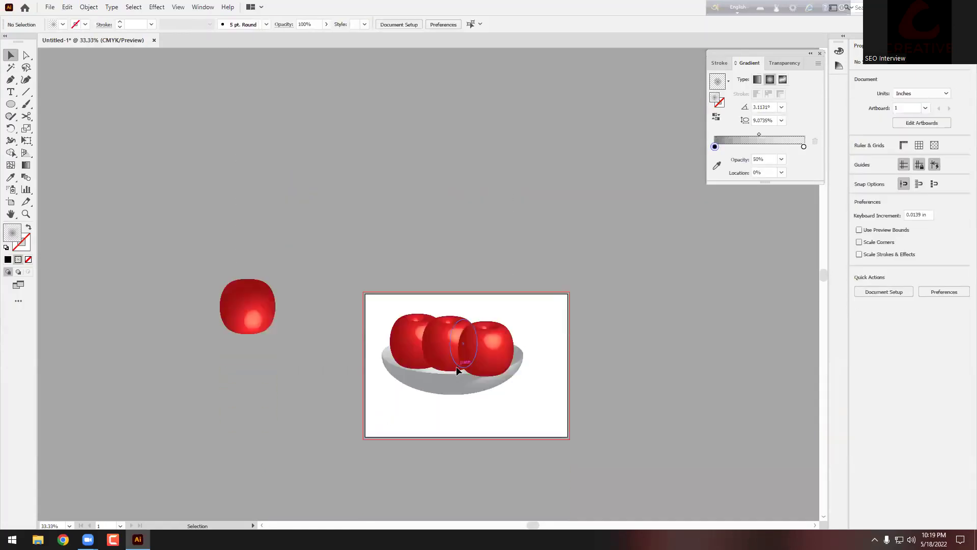
left_click_drag(292, 335, 598, 485)
key("Delete")
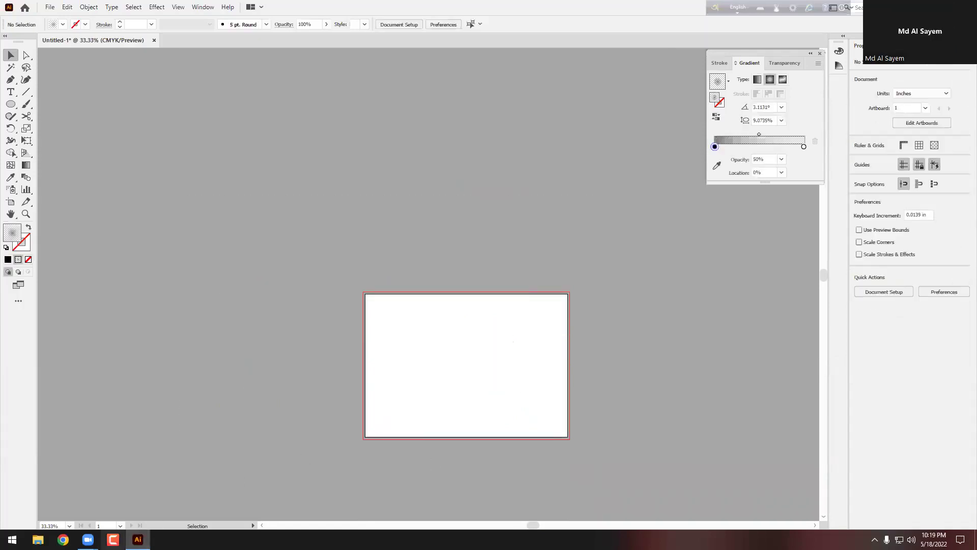
Switch to Chrome, search Google Images for "wine glass" and open the Riedel Ouverture White Wine Glass picture
left_click(62, 539)
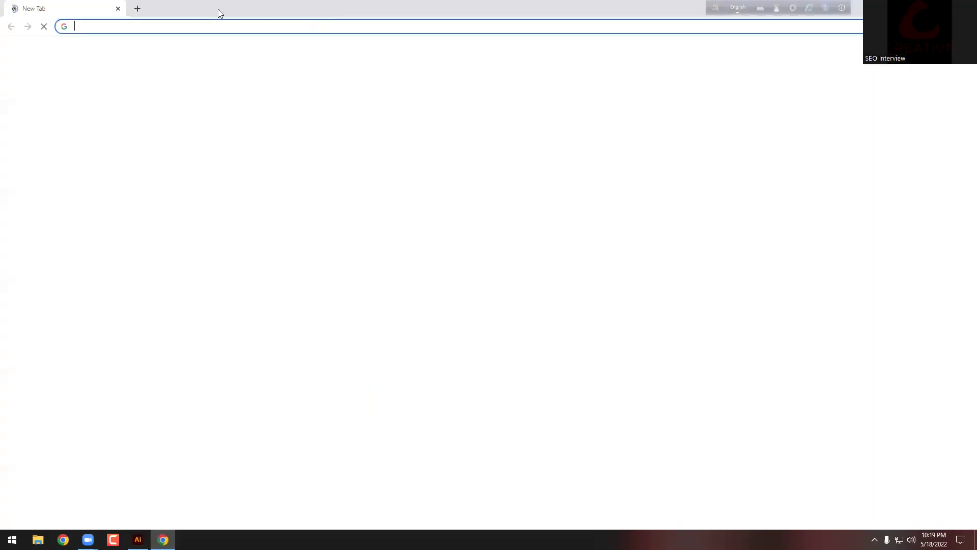
type("wi")
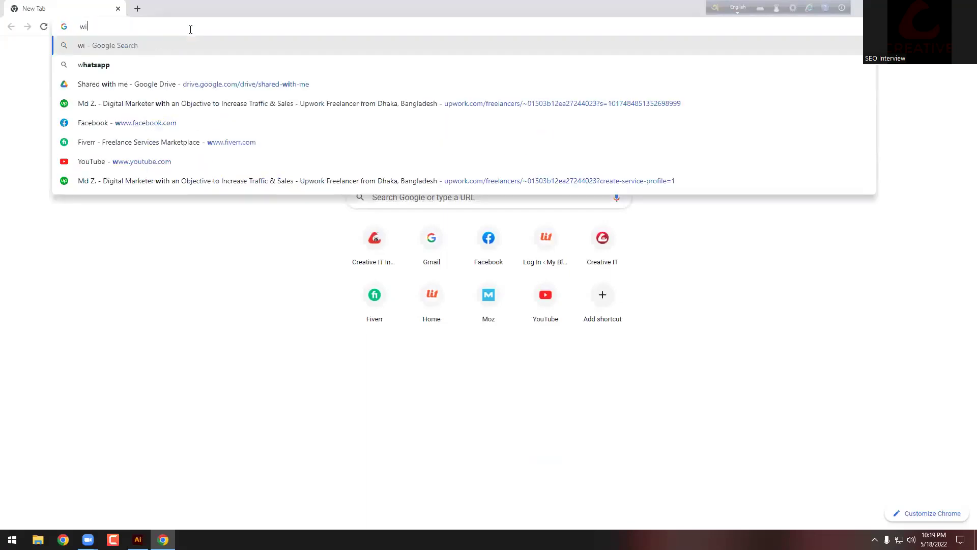
type("ne glass&oq=wine+glass&aqs=chrome..69i57j0i512l9.4484j1j7&sourceid=chrome&ie=UTF-8")
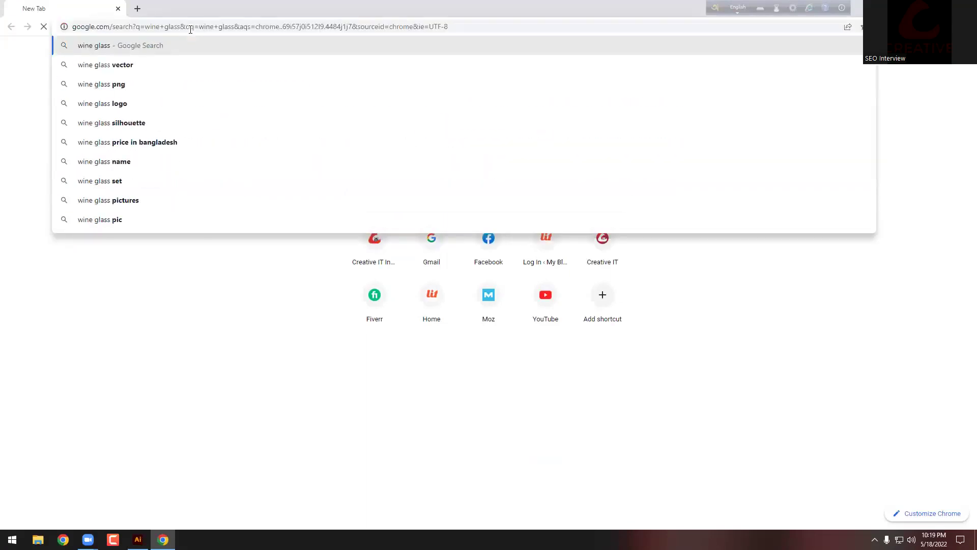
key("Return")
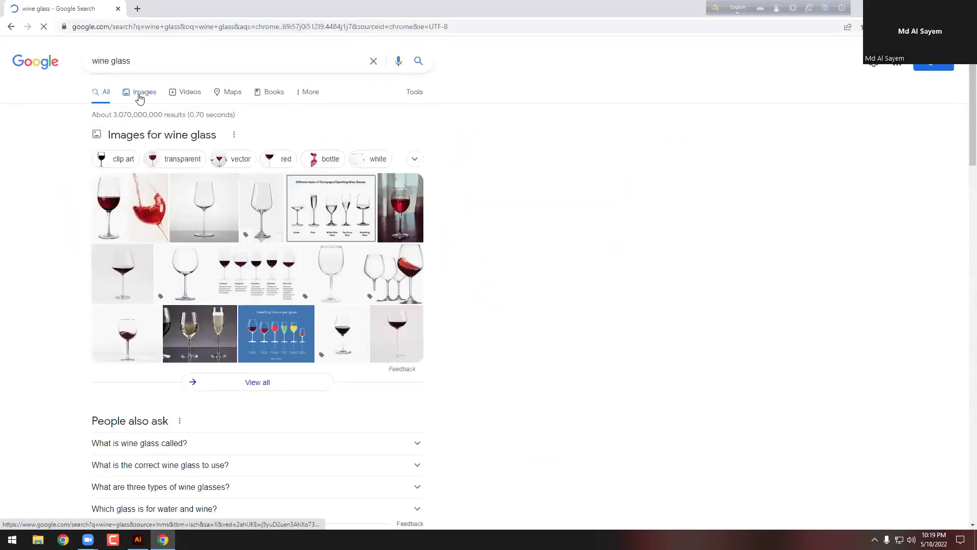
left_click(139, 96)
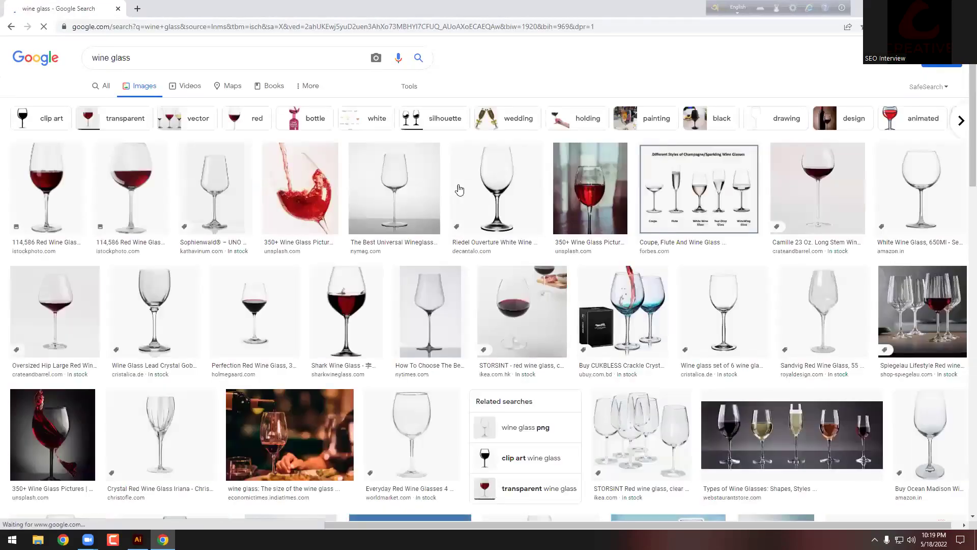
left_click(494, 181)
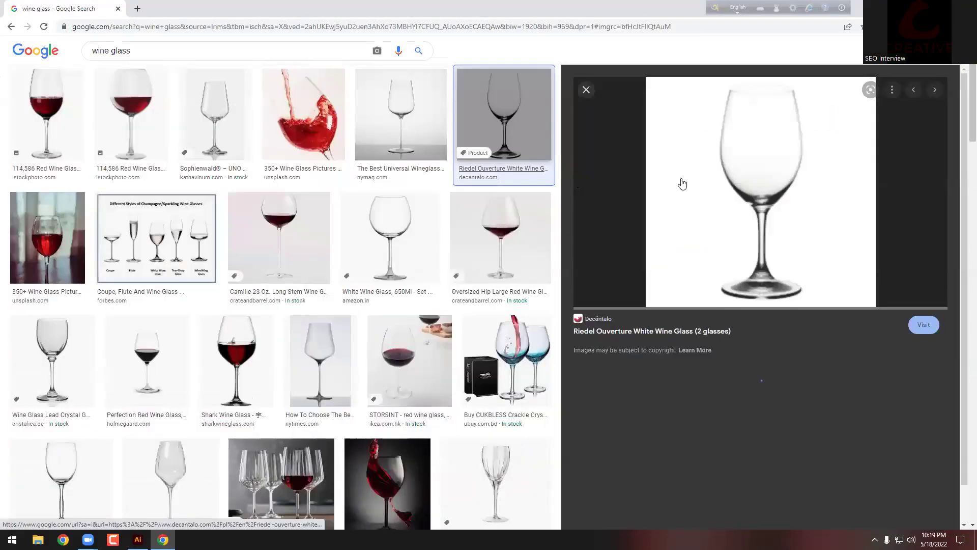
right_click(718, 168)
left_click(755, 275)
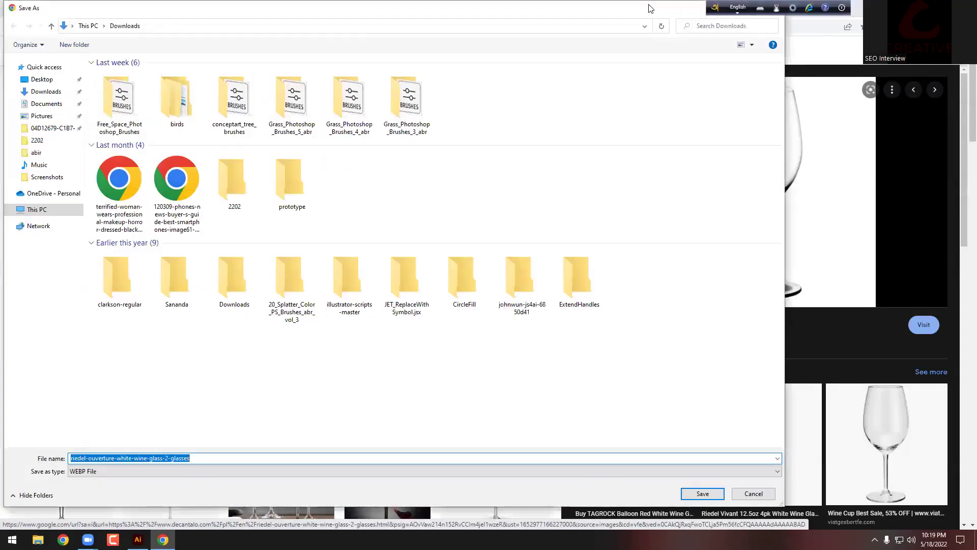
left_click_drag(652, 10, 679, 58)
left_click(734, 55)
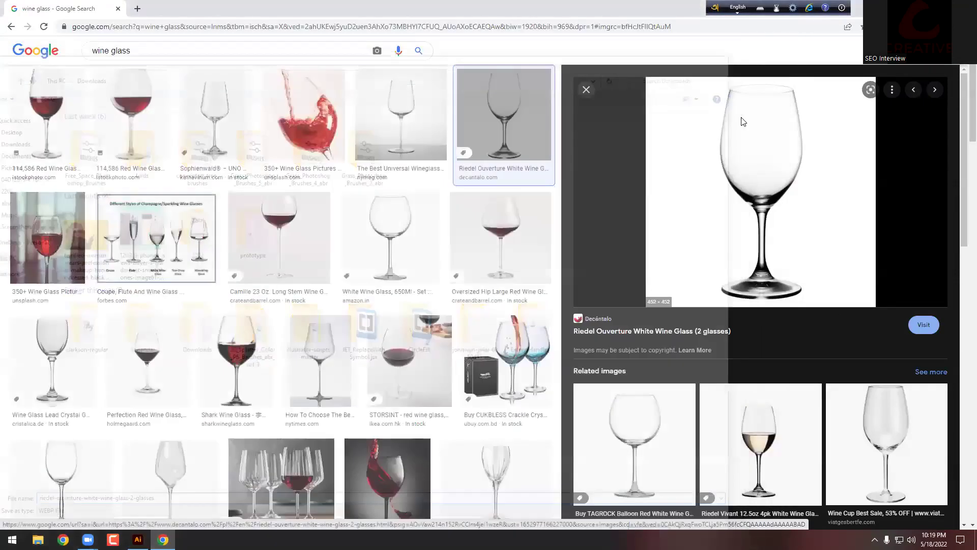
Copy the previewed wine glass picture and paste it into the Illustrator document
right_click(742, 119)
left_click(780, 237)
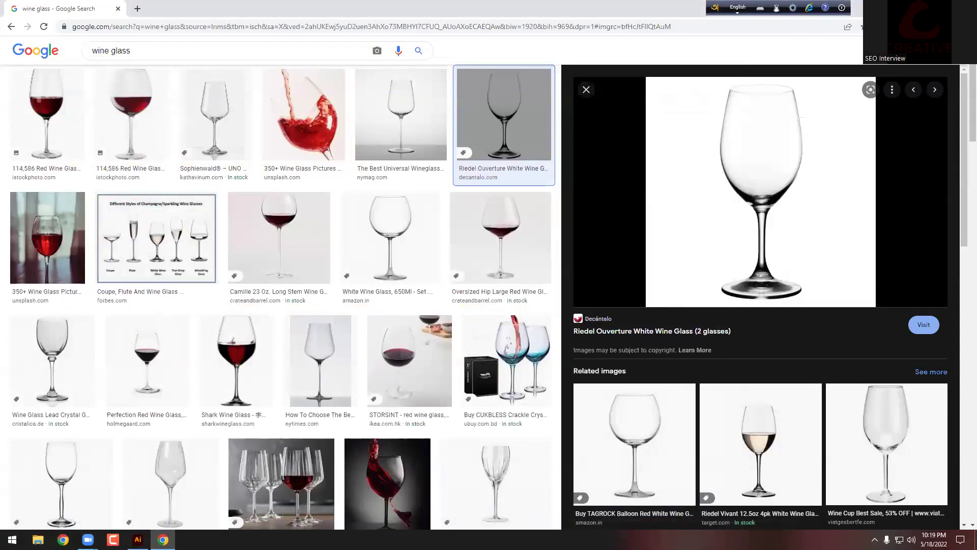
key("alt+Tab")
key("ctrl+v")
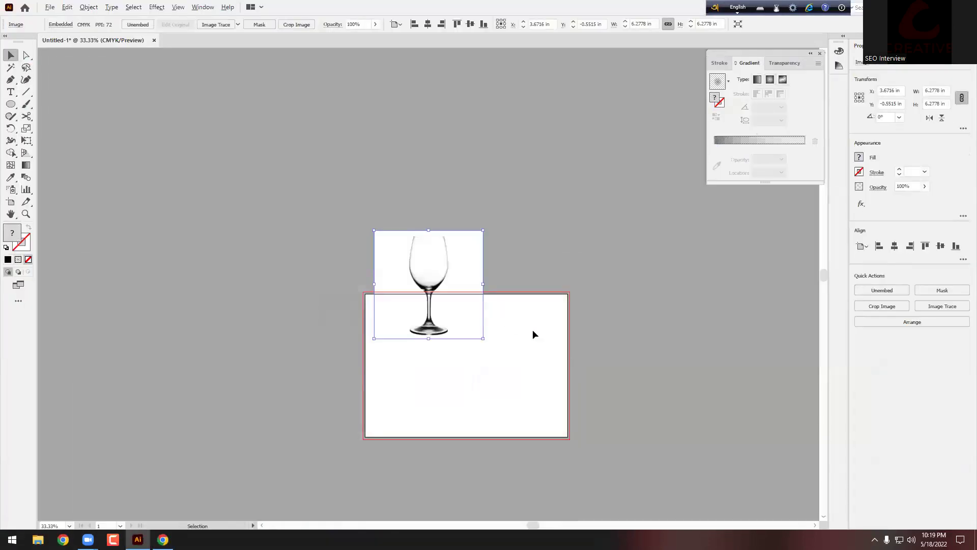
Align the wine glass picture to the artboard's horizontal and vertical center
scroll(532, 329, "up", 2)
scroll(417, 87, "down", 3)
left_click(432, 27)
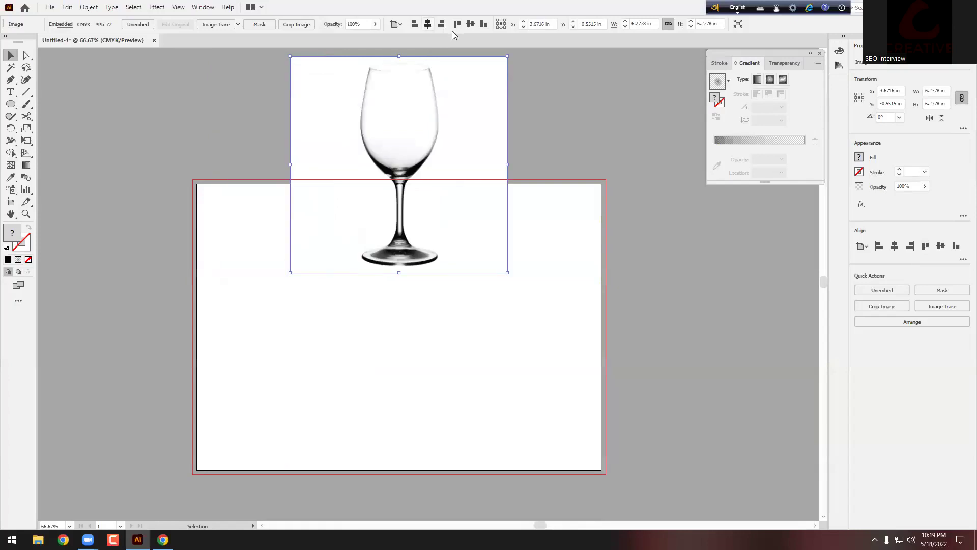
left_click(469, 26)
left_click(586, 147)
Enlarge the wine glass picture proportionally about its center so the glass nearly fills the artboard's height, and deselect it
scroll(511, 248, "up", 2)
left_click(411, 255)
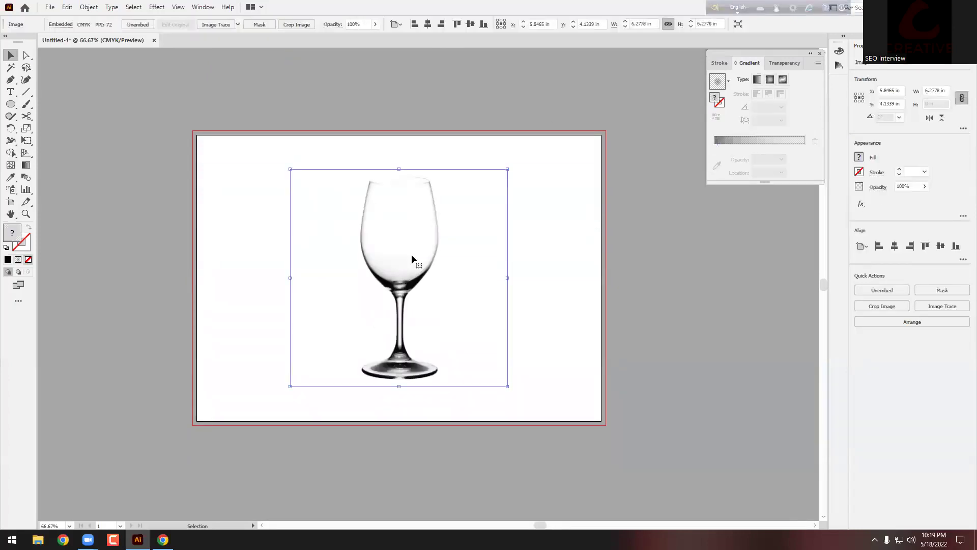
left_click_drag(399, 168, 399, 144)
key("ctrl+shift+a")
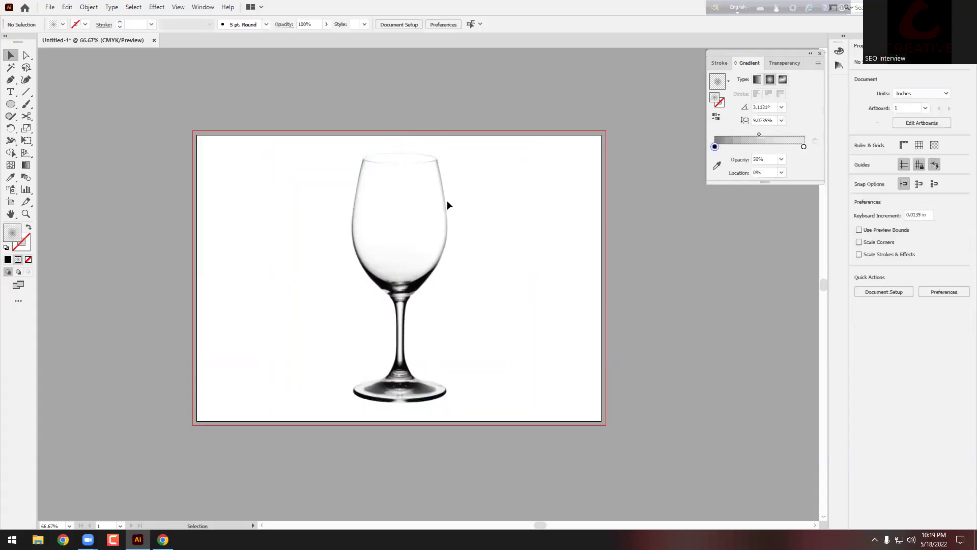
Show the rulers and place a vertical guide through the center of the wine glass
scroll(426, 147, "up", 3, "alt")
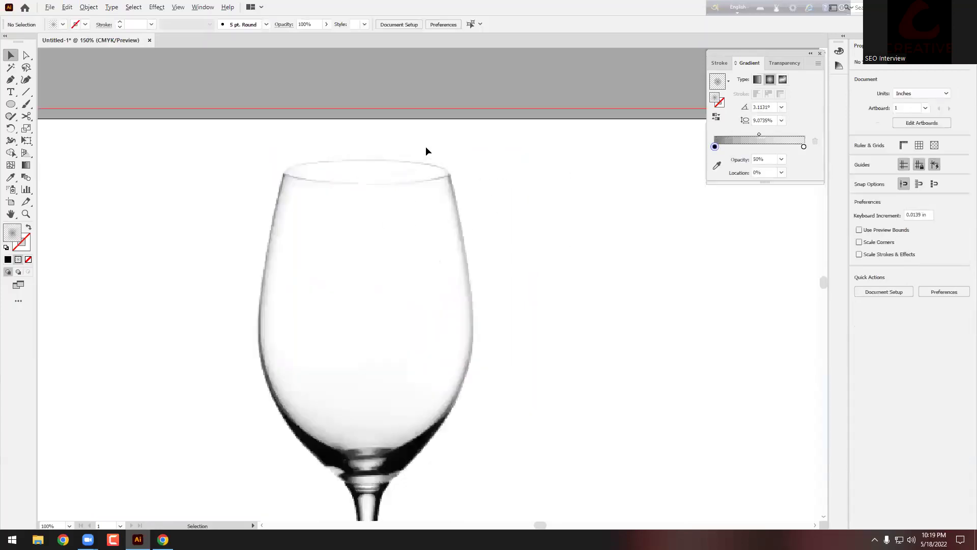
left_click(10, 82)
scroll(319, 131, "up", 2, "alt")
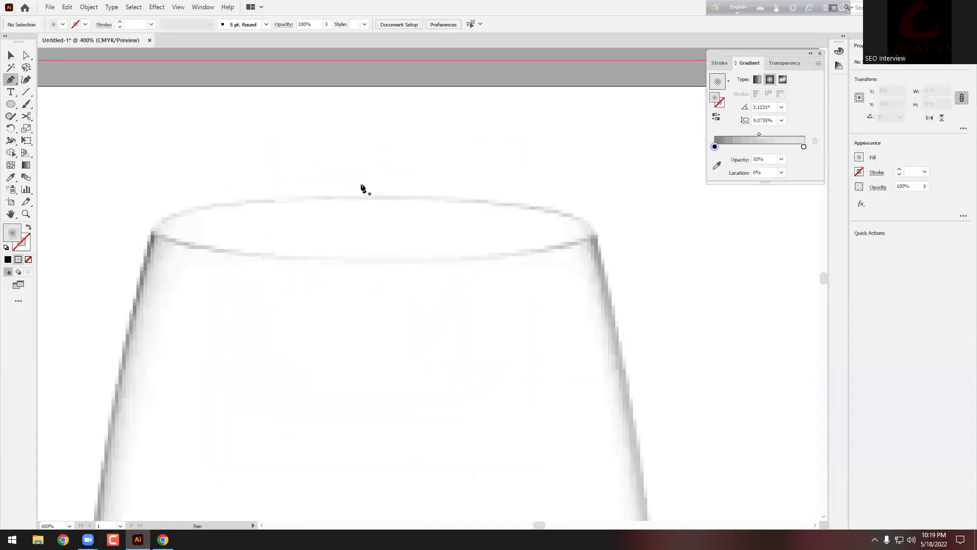
scroll(329, 246, "down", 6, "alt")
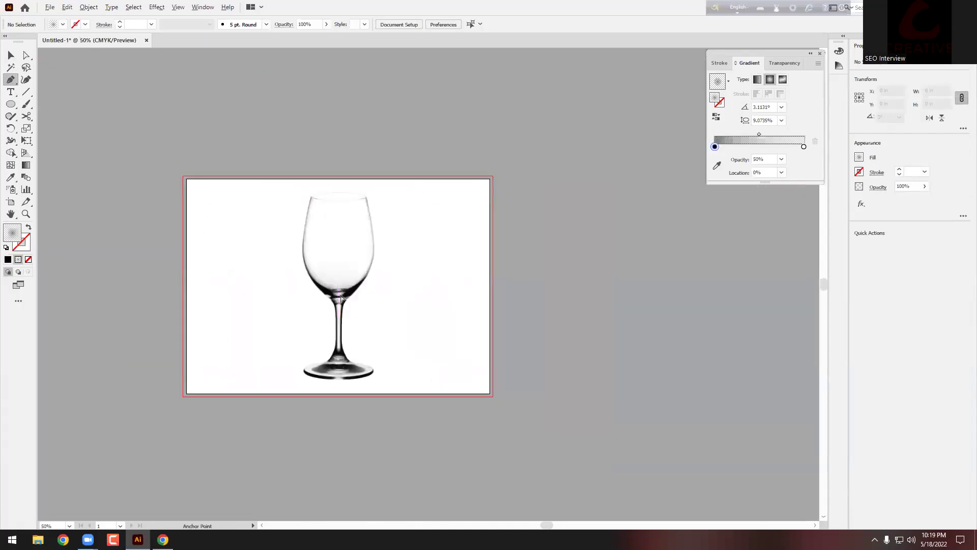
scroll(340, 303, "up", 1, "alt")
key("ctrl+r")
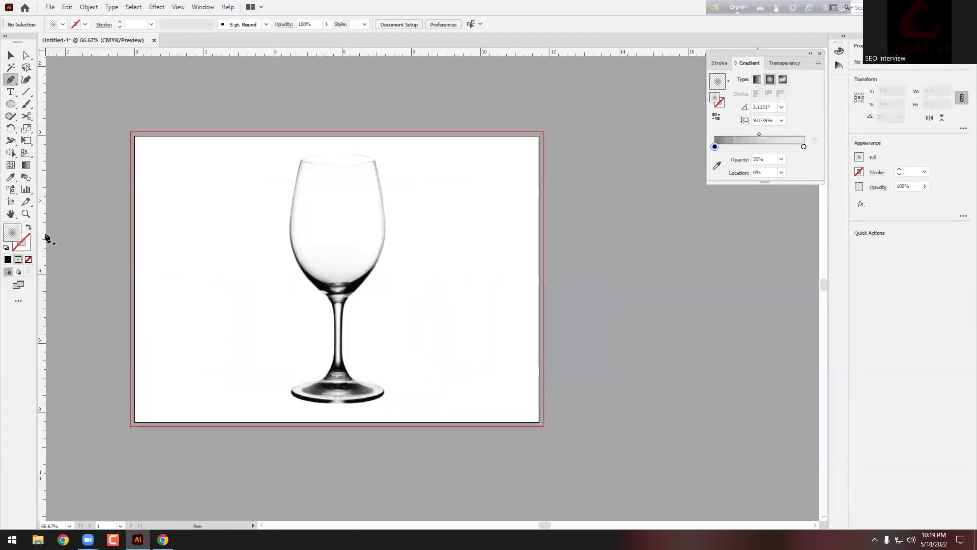
left_click_drag(92, 233, 339, 295)
Start a Pen path from the guide along the rim's back edge to its right corner, with no fill and a black 1 pt stroke
scroll(374, 194, "up", 3, "alt")
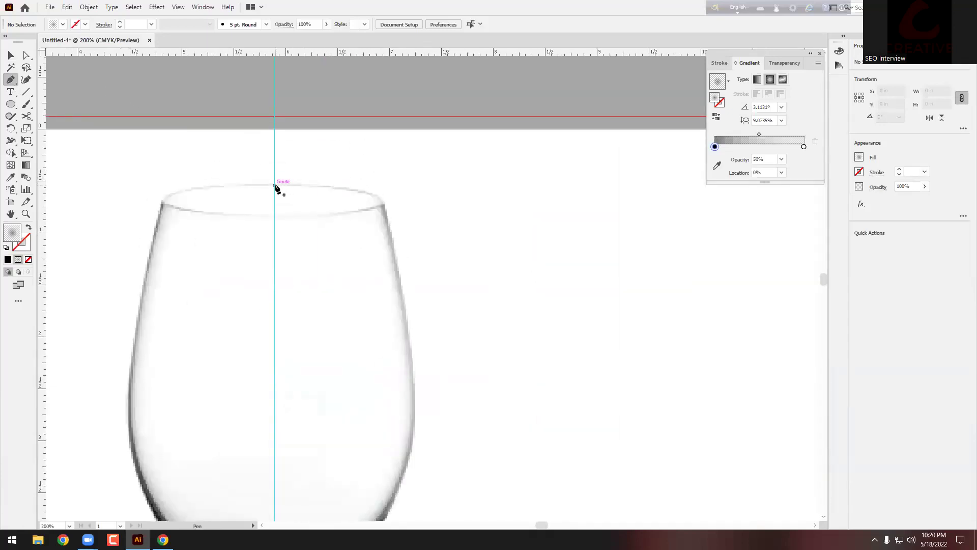
left_click_drag(274, 182, 286, 182)
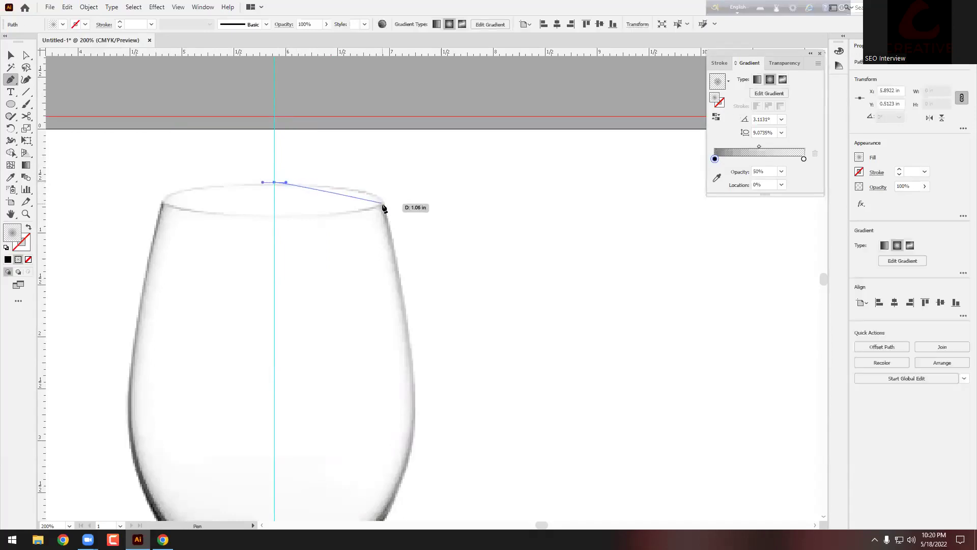
left_click_drag(389, 224, 388, 224)
scroll(389, 227, "down", 5)
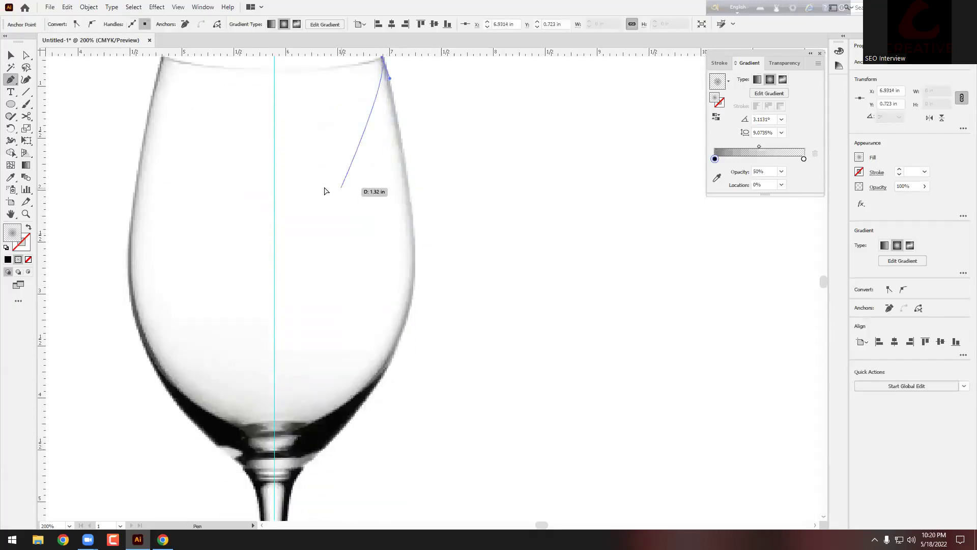
key("d")
left_click(29, 259)
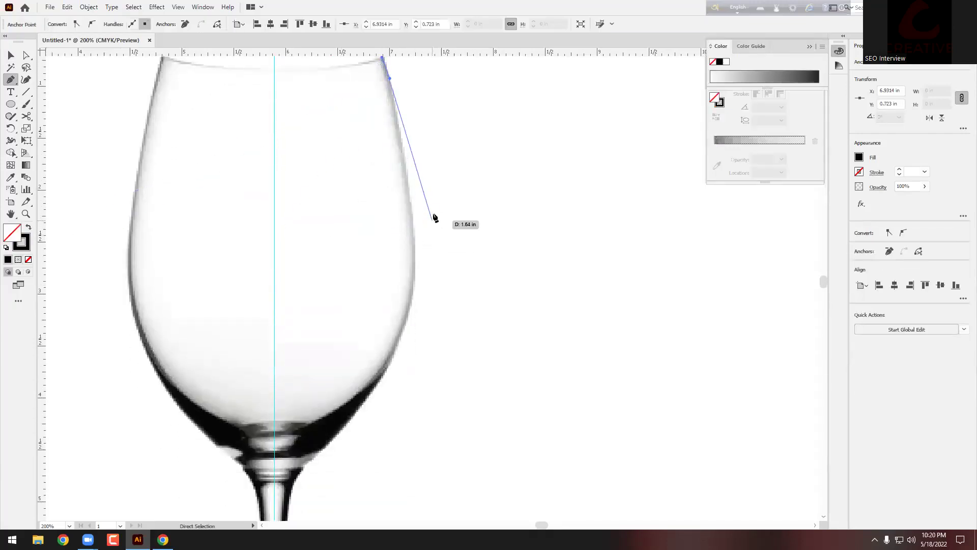
scroll(436, 214, "up", 3)
scroll(437, 270, "down", 2)
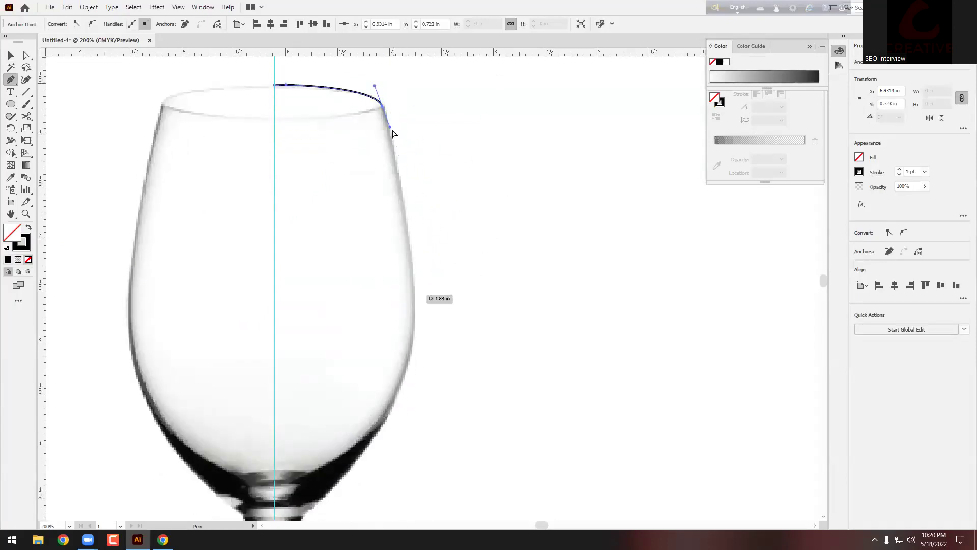
Continue the path down the bowl's right side to the top of the stem, shaping the curve along the glass outline
key("ctrl")
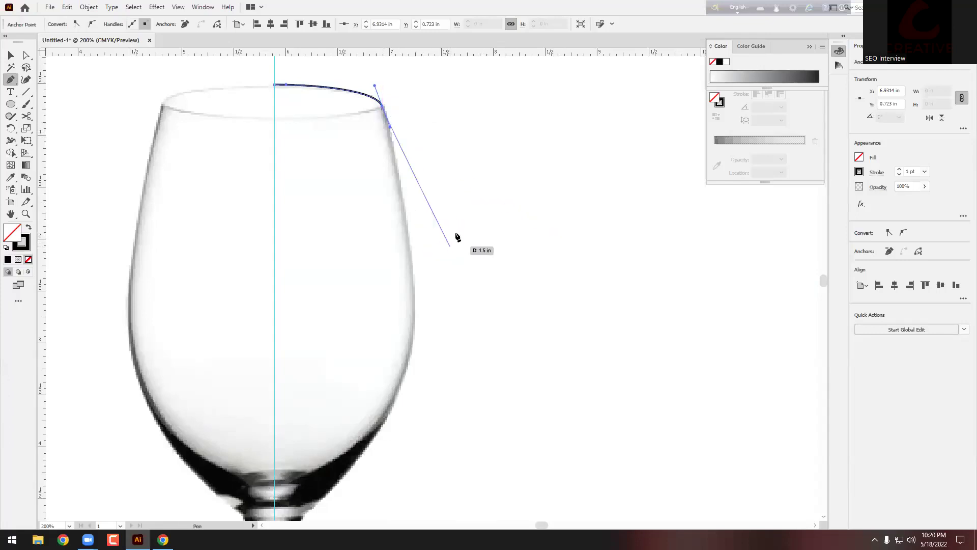
left_click_drag(416, 313, 409, 356)
scroll(410, 359, "down", 2)
scroll(411, 362, "down", 1)
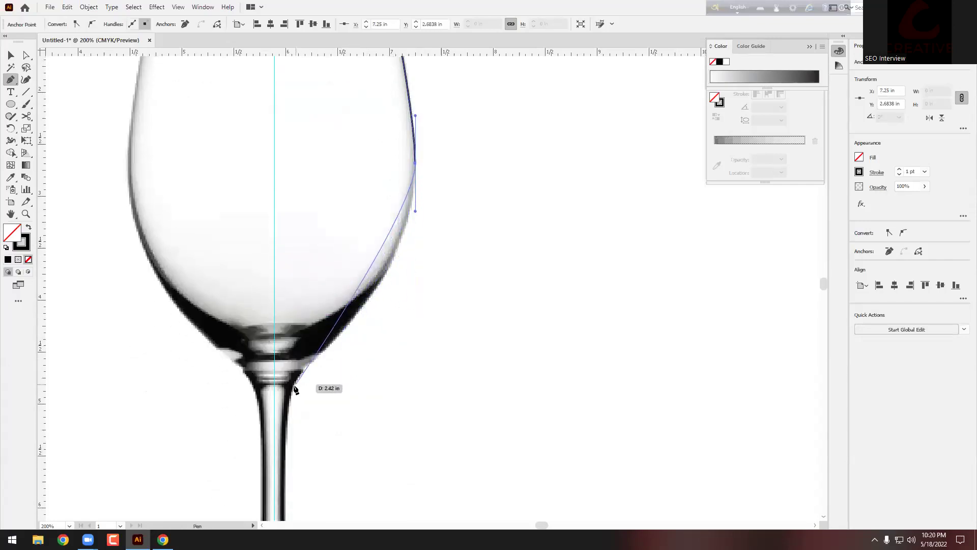
left_click_drag(289, 404, 282, 461)
left_click_drag(415, 212, 393, 302)
Trace the stem's right side and the foot, end the path at the foot's bottom on the guide, and deselect it
scroll(410, 275, "down", 6)
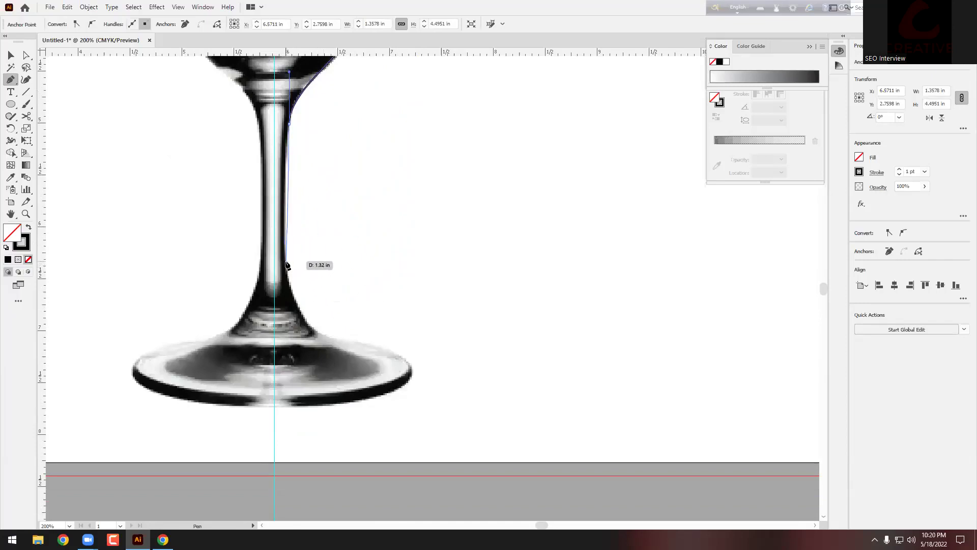
left_click(285, 260)
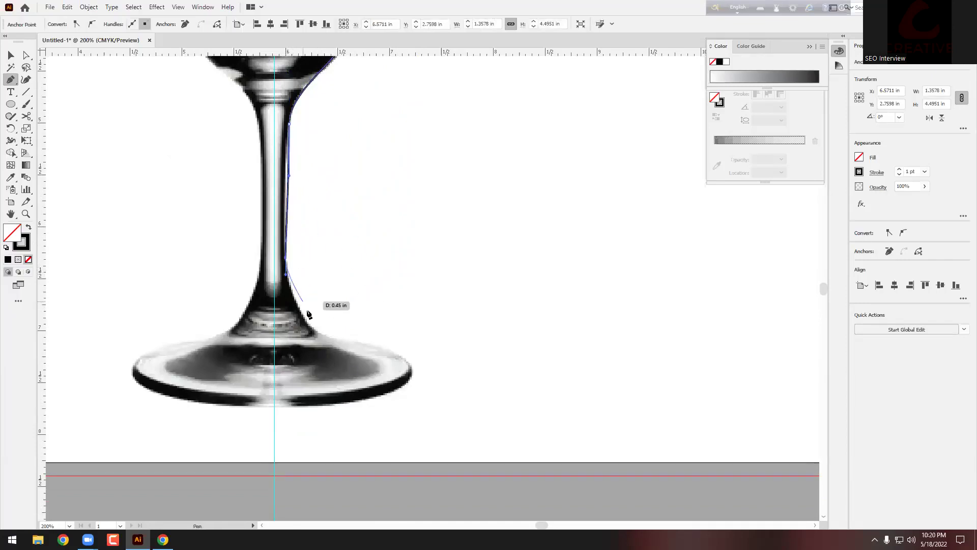
left_click(325, 334)
left_click_drag(348, 343, 357, 343)
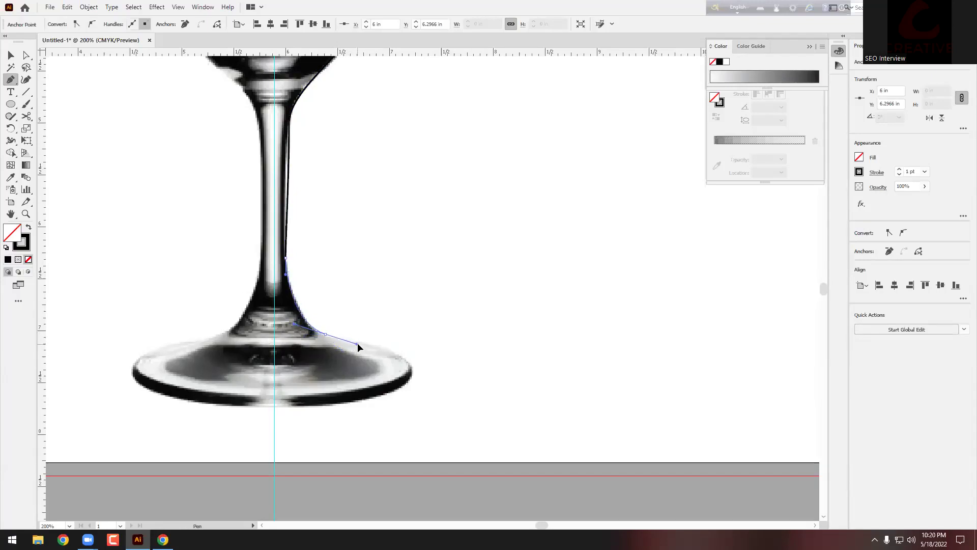
left_click(411, 369)
left_click_drag(410, 383, 412, 392)
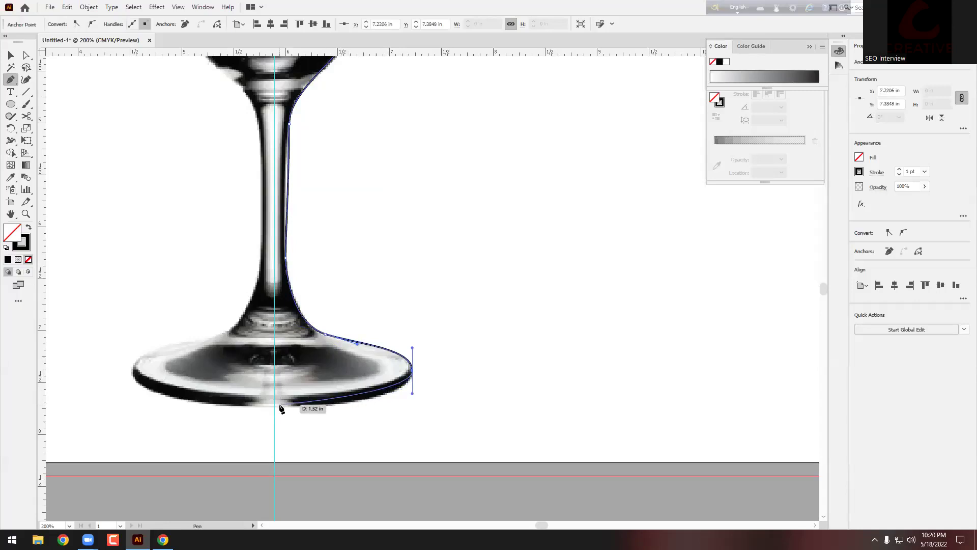
left_click_drag(275, 406, 190, 406)
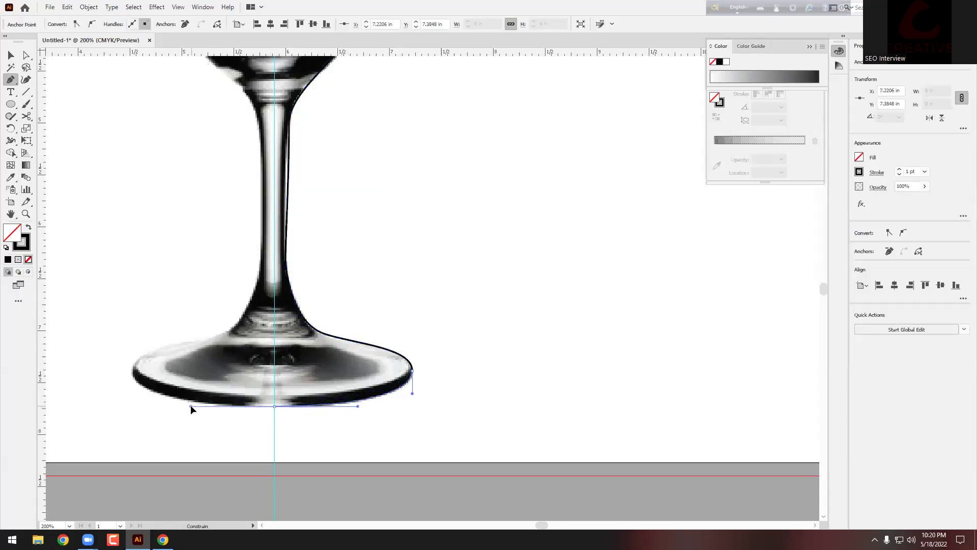
left_click(273, 407)
left_click(10, 55)
left_click(353, 267)
scroll(355, 267, "down", 2)
scroll(355, 267, "down", 2)
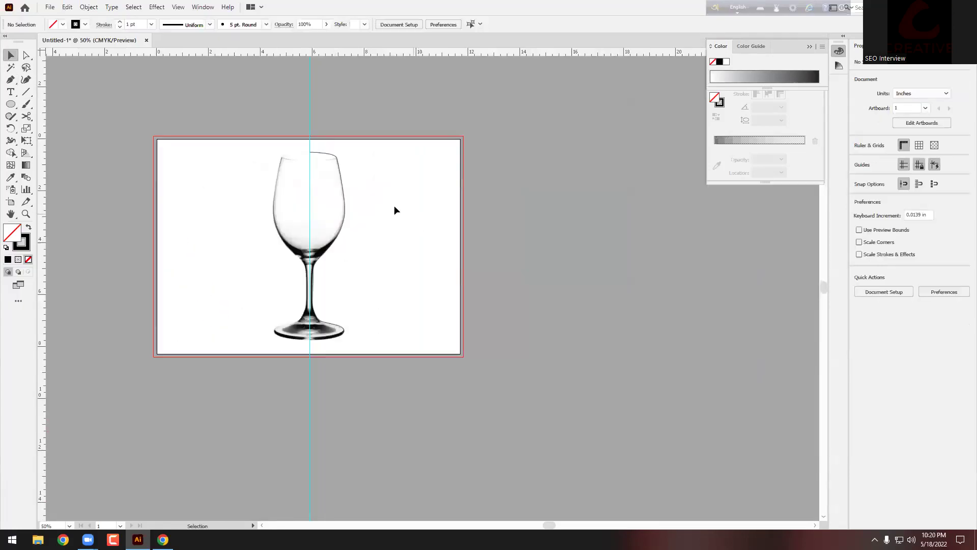
Place a copy of the half-glass profile path on the empty canvas to the right of the artboard and select it
left_click(345, 221)
left_click_drag(346, 221, 584, 221)
left_click(507, 227)
scroll(507, 227, "down", 2)
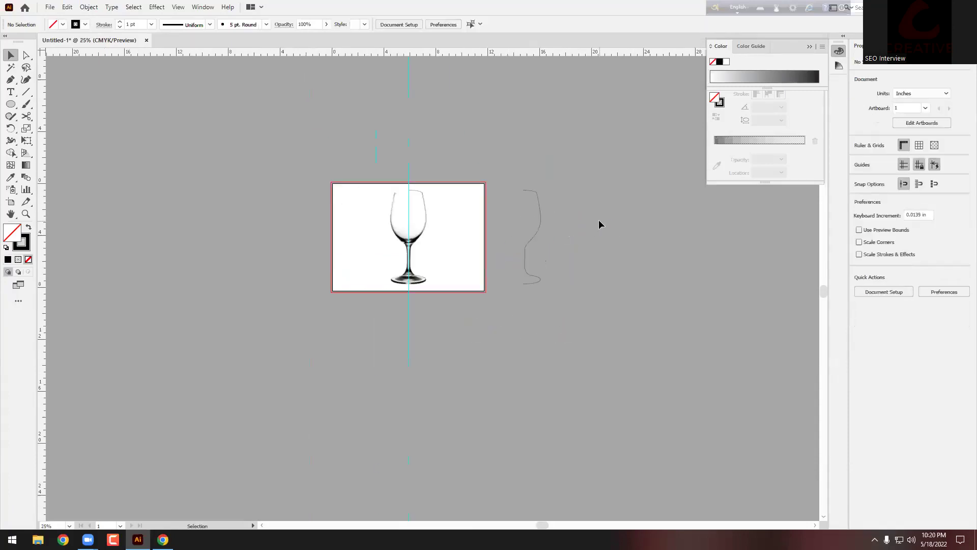
scroll(598, 221, "up", 3)
scroll(451, 218, "up", 1)
scroll(451, 197, "up", 1)
left_click(365, 231)
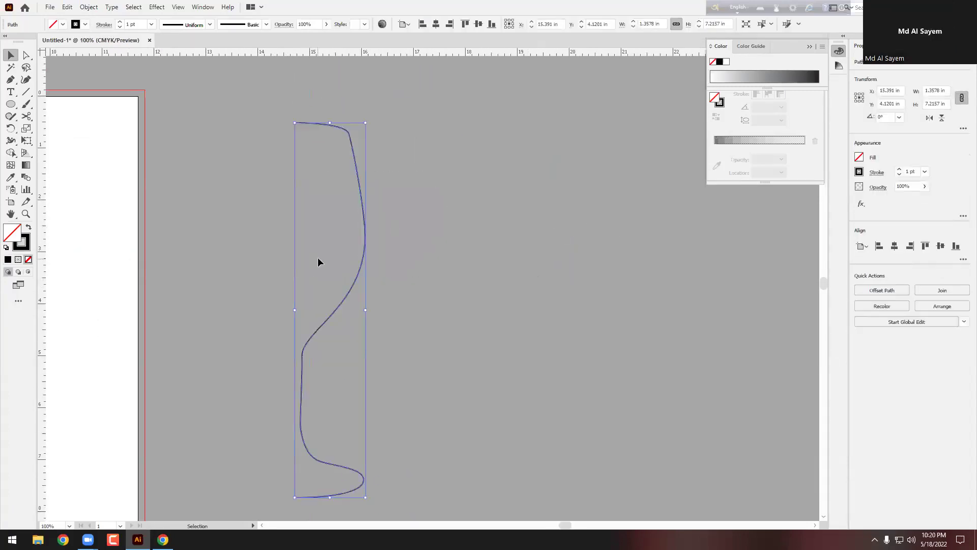
scroll(285, 232, "down", 1)
scroll(257, 119, "down", 1)
left_click(157, 6)
mouse_move(170, 69)
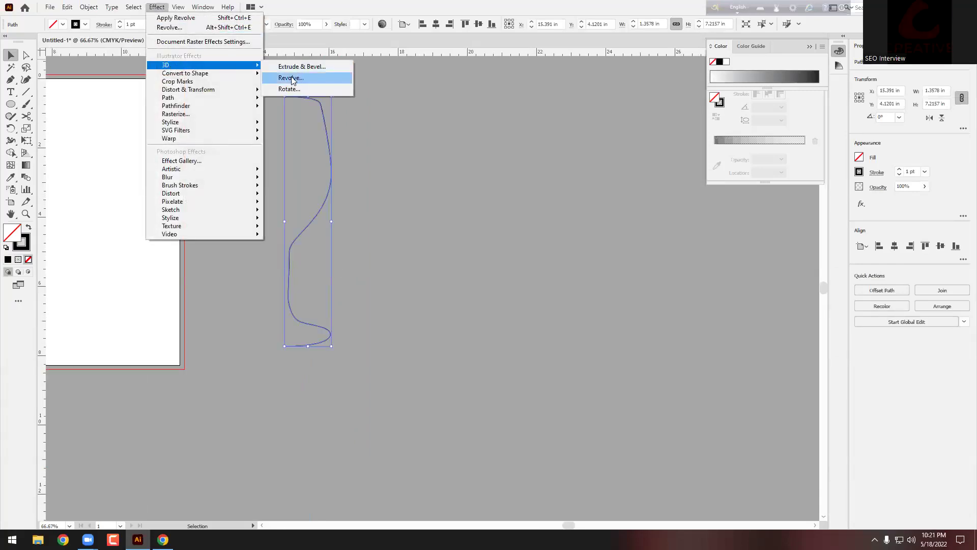
left_click(291, 78)
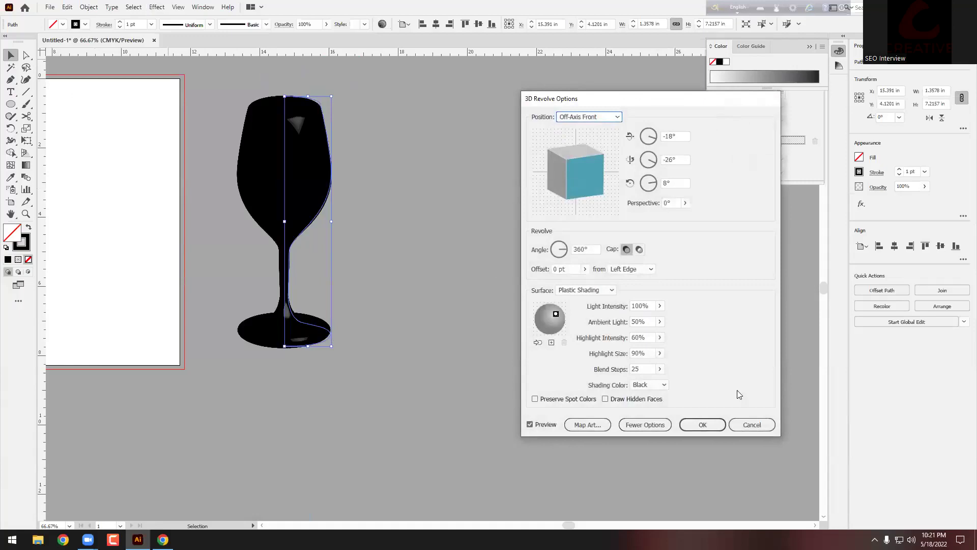
left_click(752, 424)
Change the stroke of the copied half-glass path from black to white
left_click(85, 25)
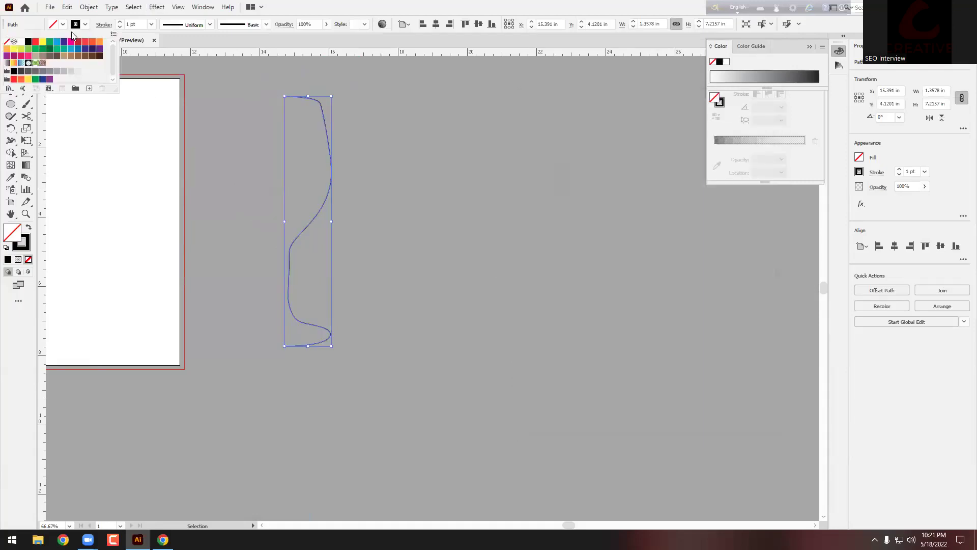
left_click(22, 41)
left_click(343, 109)
left_click_drag(359, 136, 251, 188)
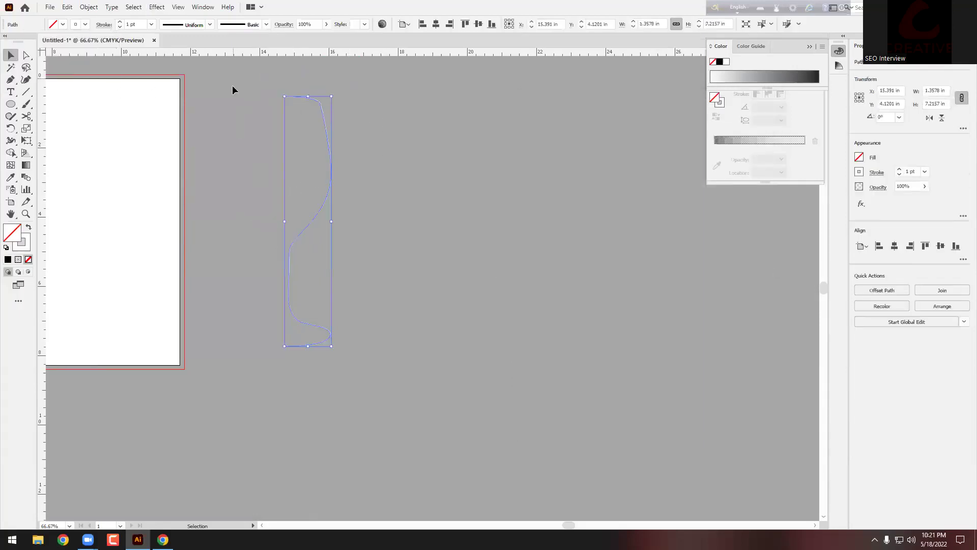
Apply 3D Revolve to the white profile at 360° from the left edge, with Off-Axis Front position and Plastic Shading
left_click(158, 8)
mouse_move(204, 70)
left_click(287, 78)
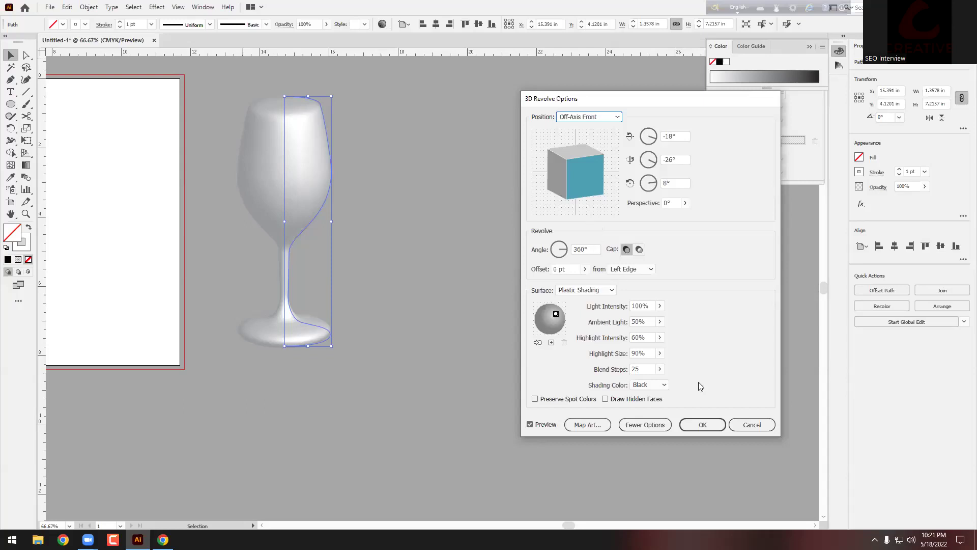
left_click(703, 425)
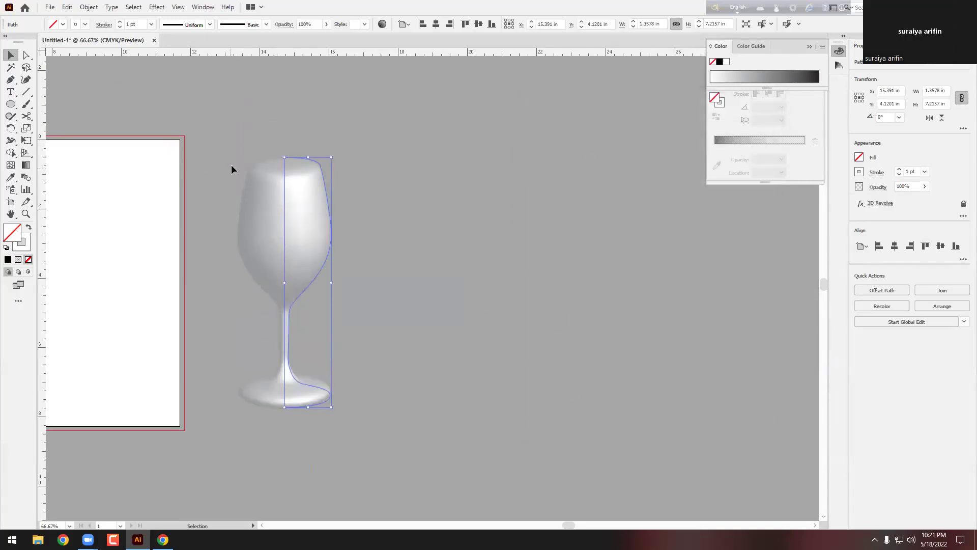
Move the profile's top centre anchor down inside the bowl to about Y 1.44 in to hollow the glass, and deselect it
scroll(230, 166, "up", 2)
scroll(362, 171, "down", 2)
left_click(26, 55)
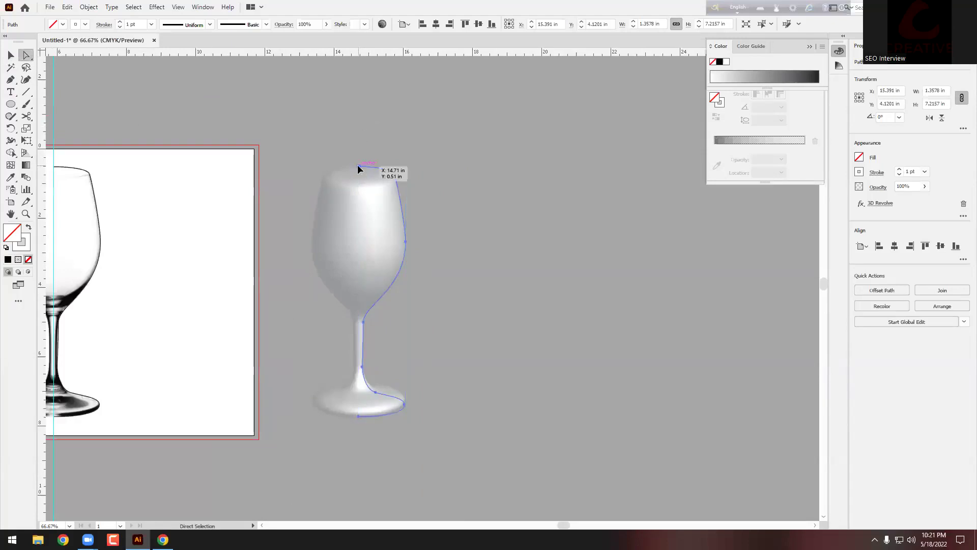
left_click(358, 167)
left_click_drag(358, 168, 360, 190)
scroll(360, 189, "up", 4)
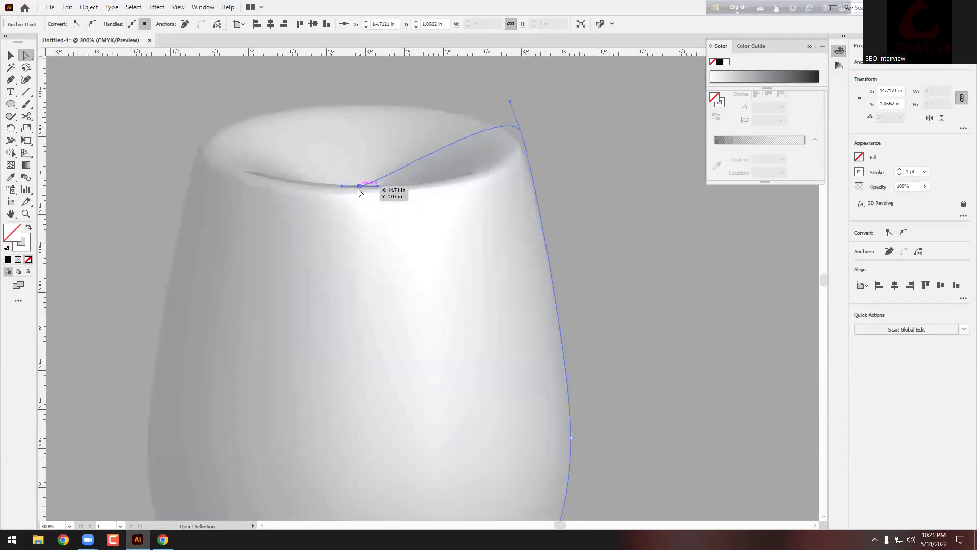
left_click_drag(359, 195, 355, 245)
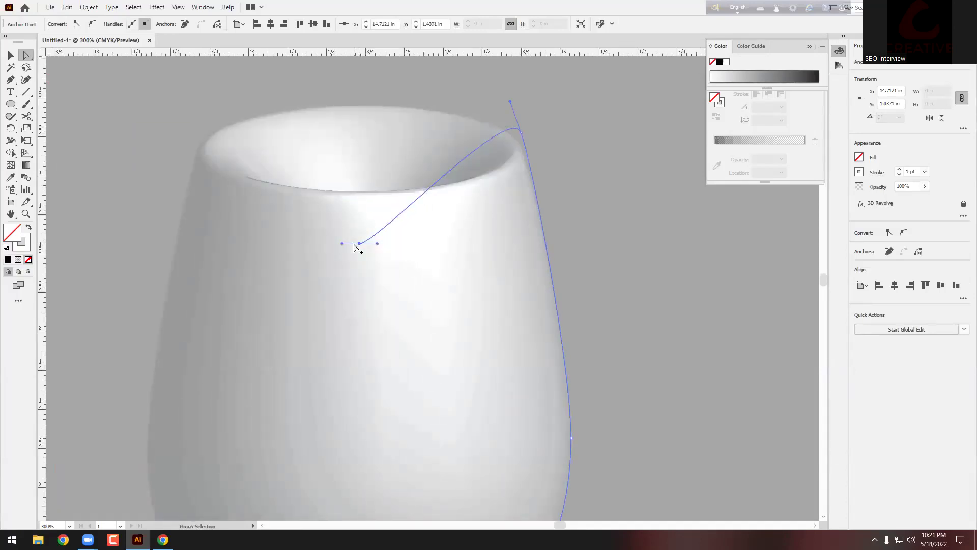
scroll(354, 246, "down", 5)
left_click(427, 216)
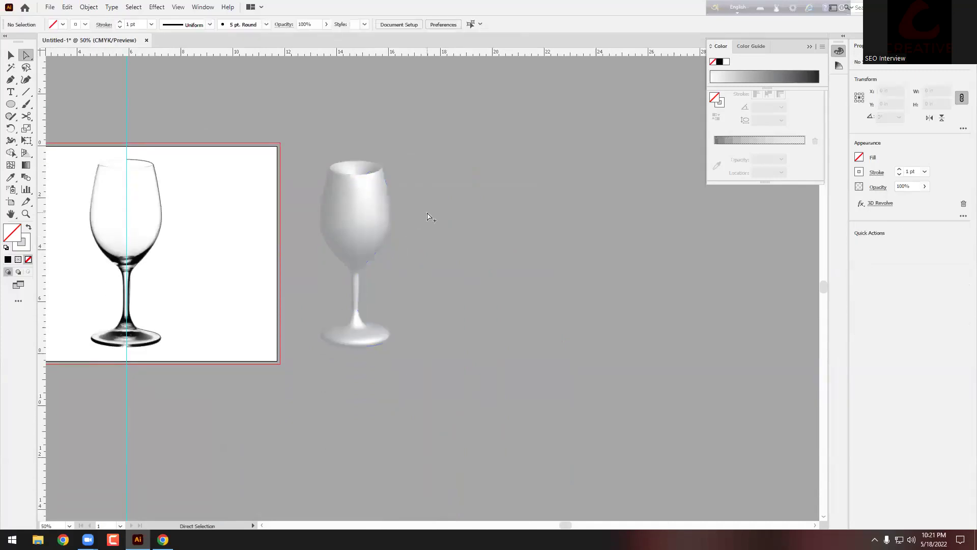
Move the revolved glass about 5.2 in left onto the artboard, beside the reference wine glass
scroll(427, 216, "up", 1)
left_click(10, 54)
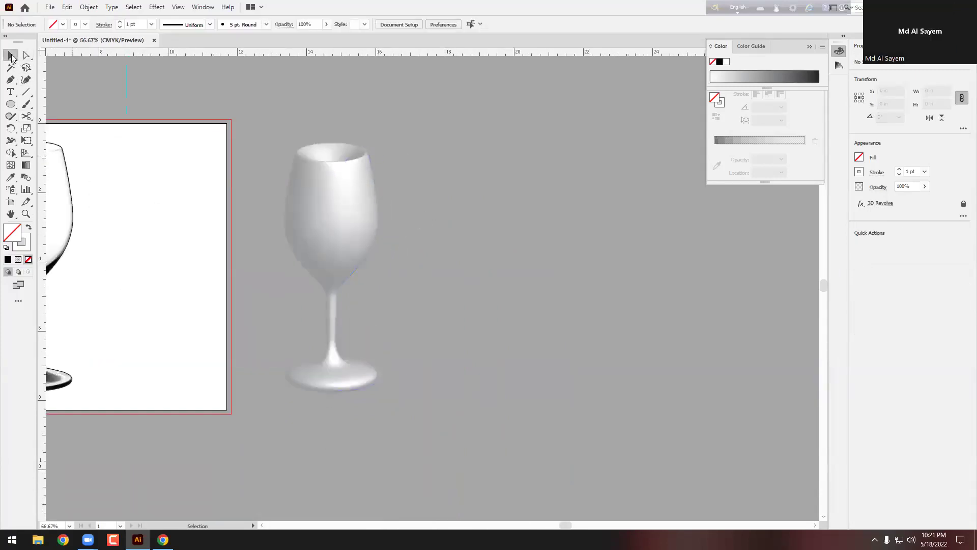
left_click_drag(366, 196, 186, 201)
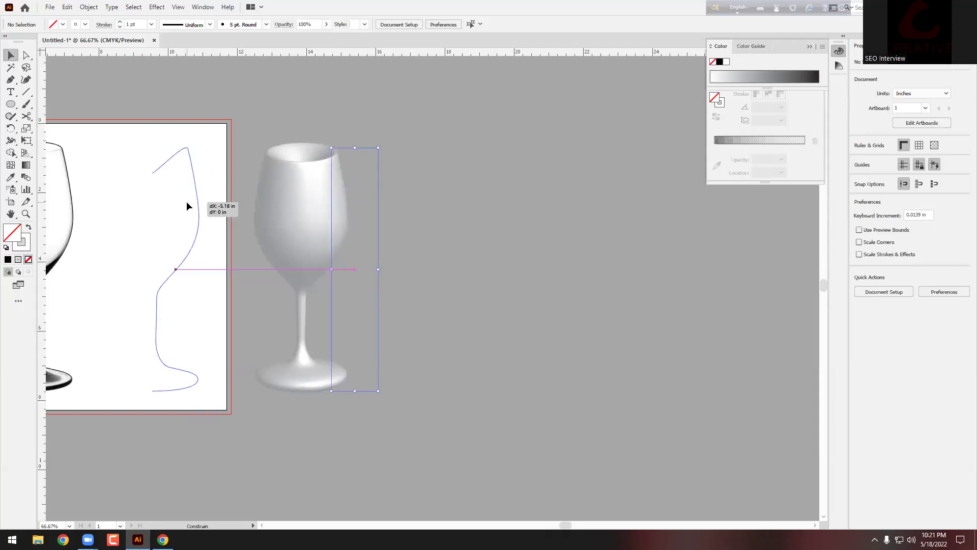
scroll(361, 173, "down", 1)
scroll(361, 177, "down", 1)
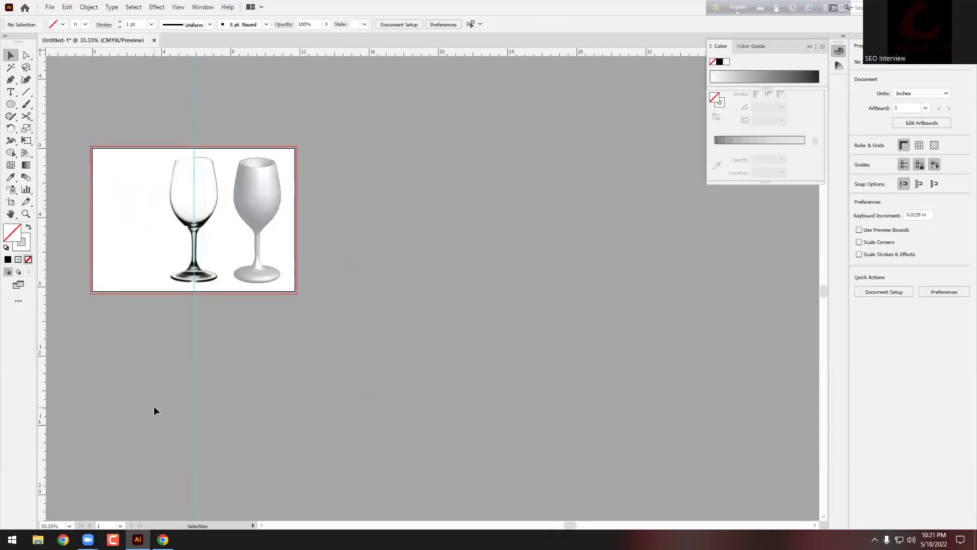
Switch to Chrome and search Google Images for "pepsi bottle"
left_click(163, 539)
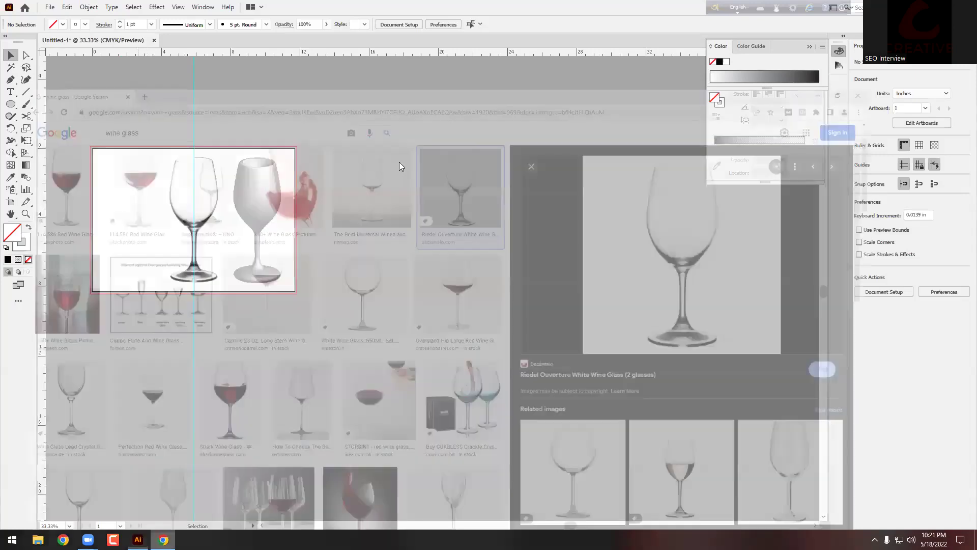
scroll(240, 197, "up", 2)
left_click_drag(139, 58, 33, 58)
type("pepsi boo")
key("F11")
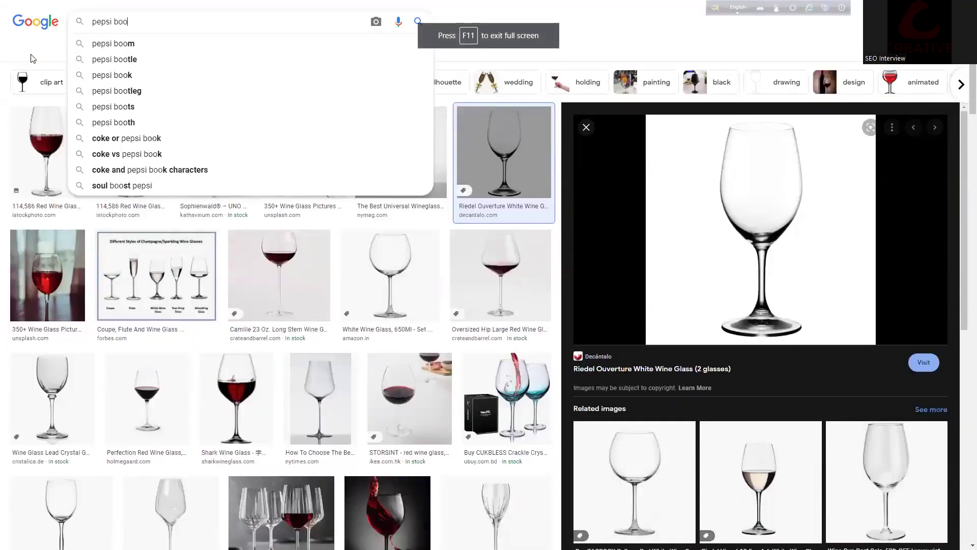
key("F11")
key("BackSpace")
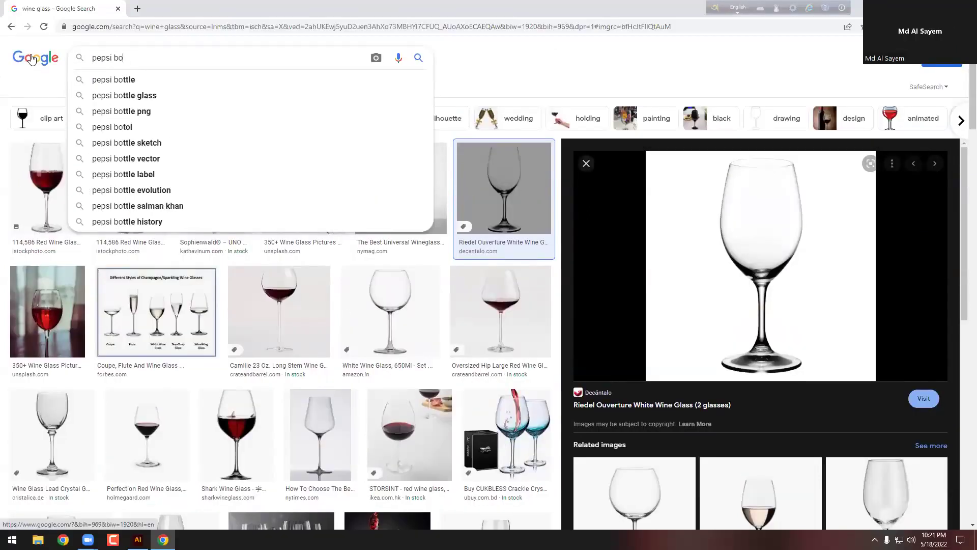
type("ttle")
key("Return")
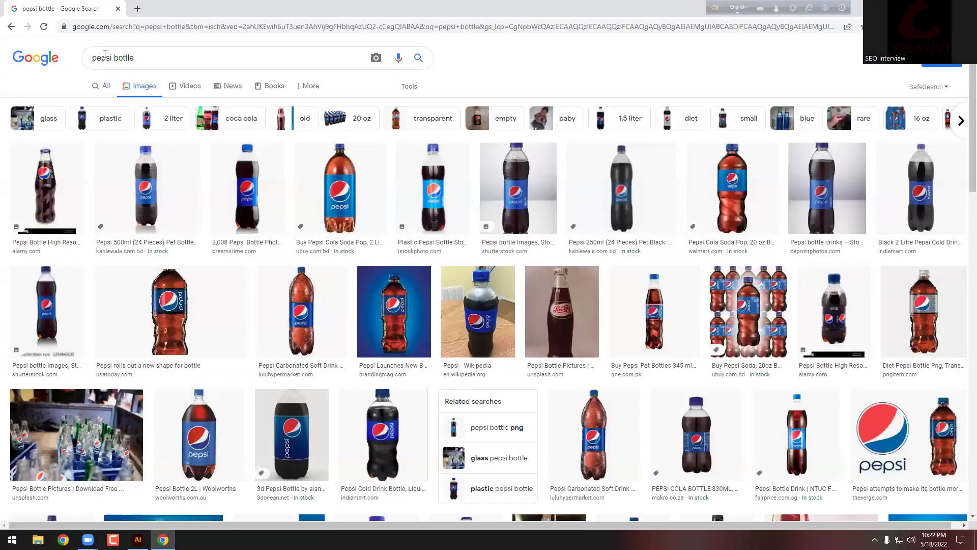
Preview the Dreamstime Pepsi bottle photo on a white background and save it to Downloads as a JPEG
left_click(625, 186)
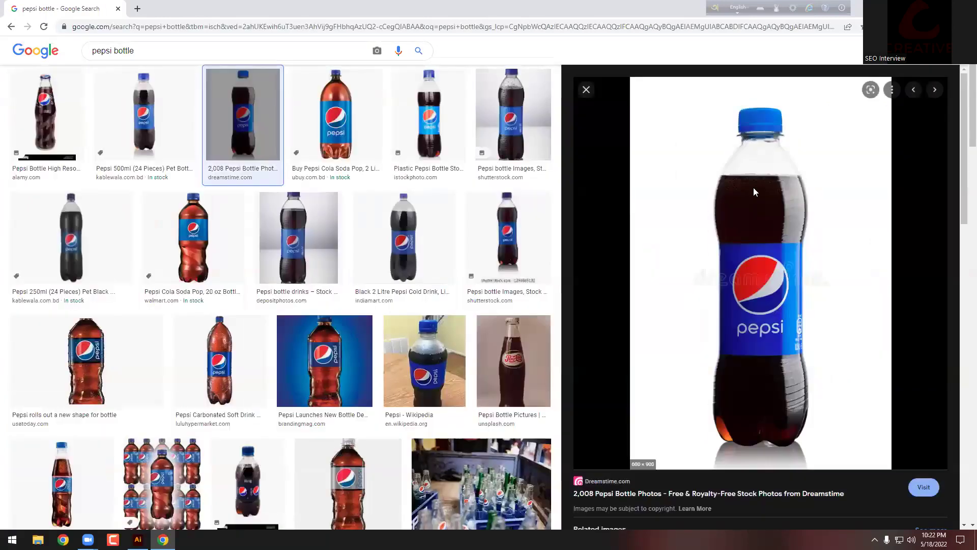
right_click(752, 187)
left_click(757, 292)
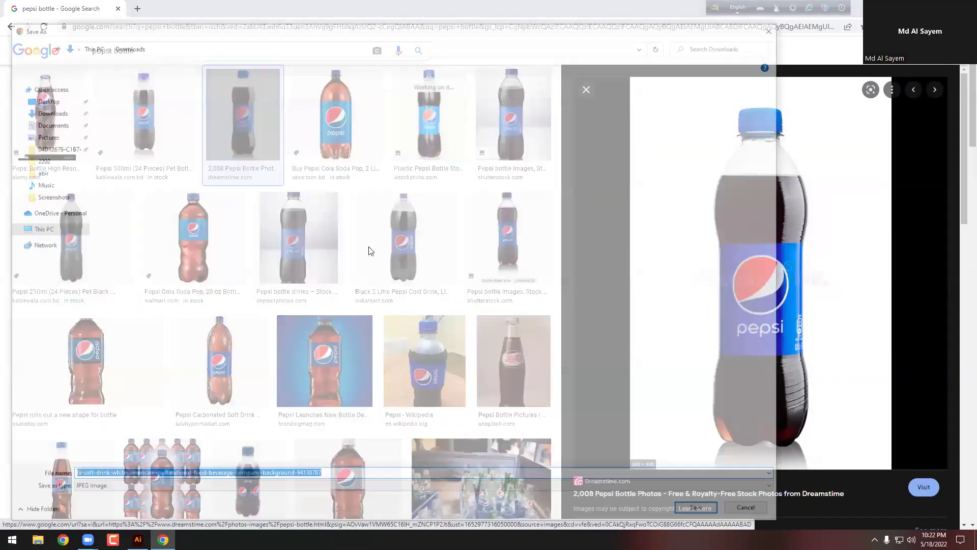
key("Return")
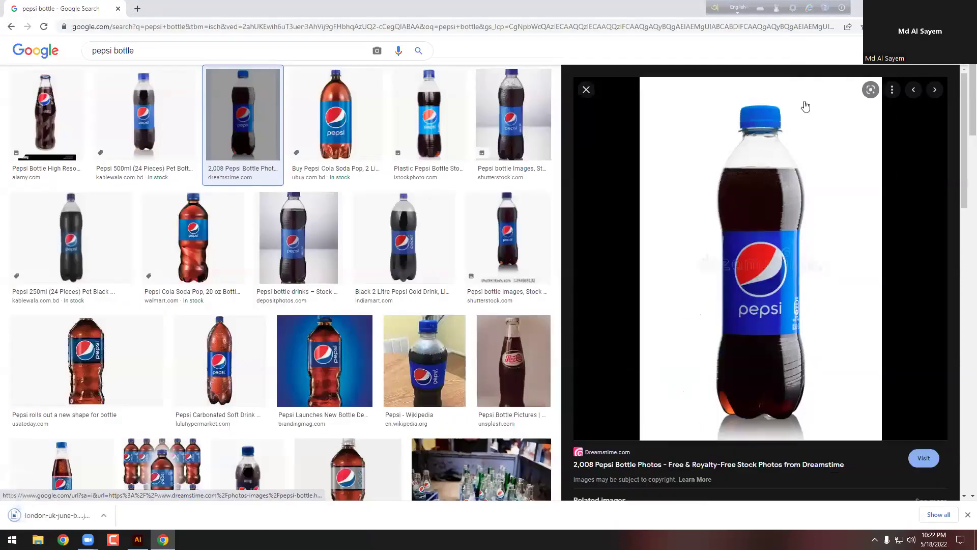
Copy the previewed Pepsi bottle image, switch to Illustrator, and paste it into the document
right_click(762, 154)
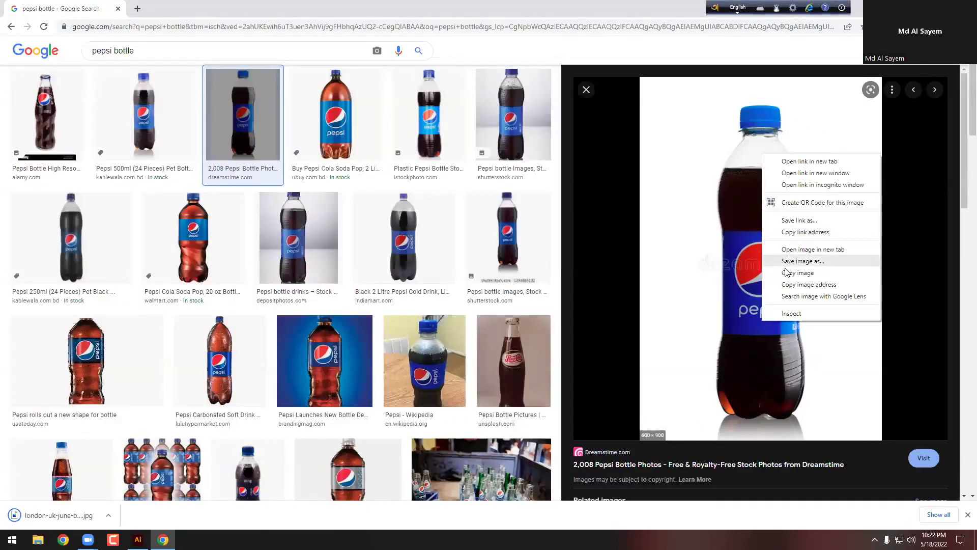
left_click(787, 271)
key("alt+Tab")
key("ctrl+v")
Delete the revolved glass and the reference wine glass from the artboard
left_click(341, 112)
key("Delete")
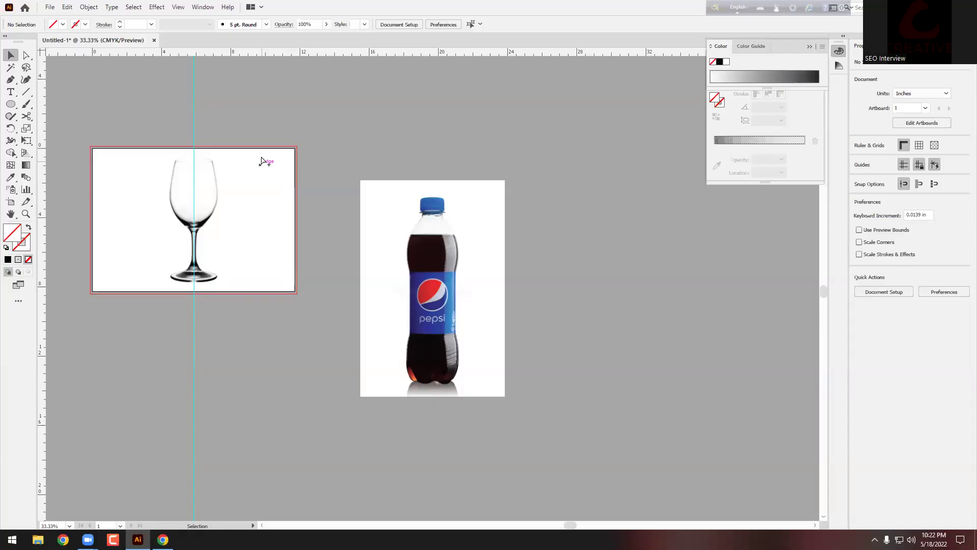
left_click(260, 155)
key("Delete")
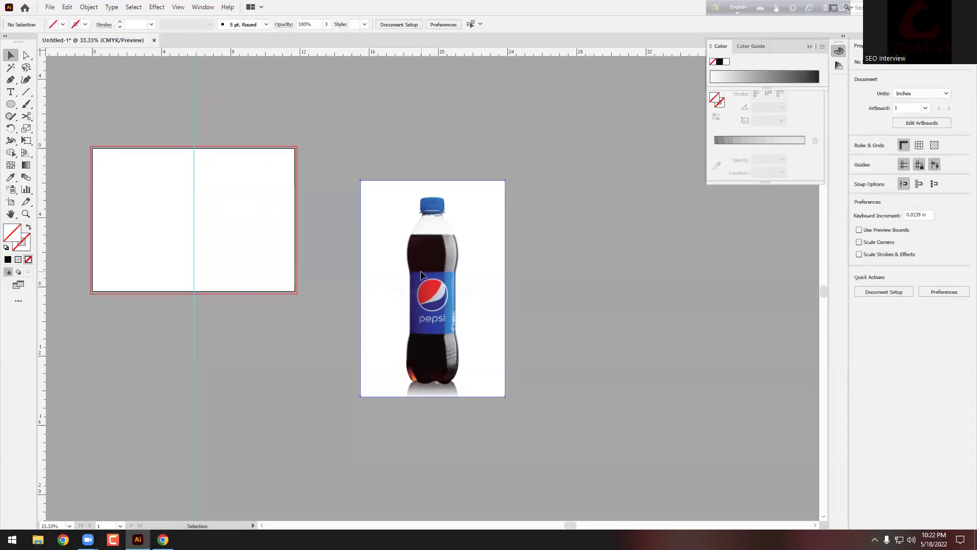
Move the bottle picture up beside the artboard and place a vertical guide through the bottle's centre
left_click_drag(423, 279, 403, 222)
scroll(471, 186, "up", 1)
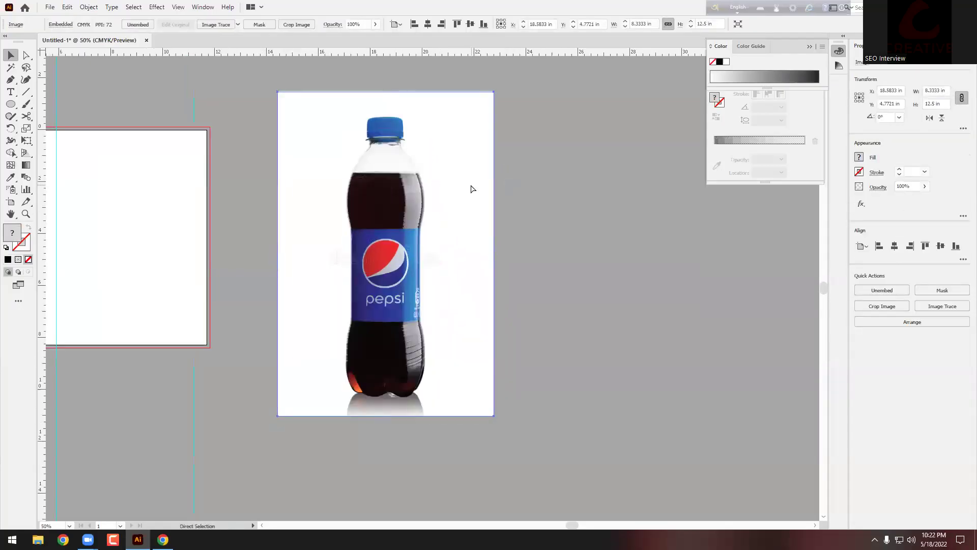
key("ctrl+shift+a")
scroll(472, 189, "up", 1)
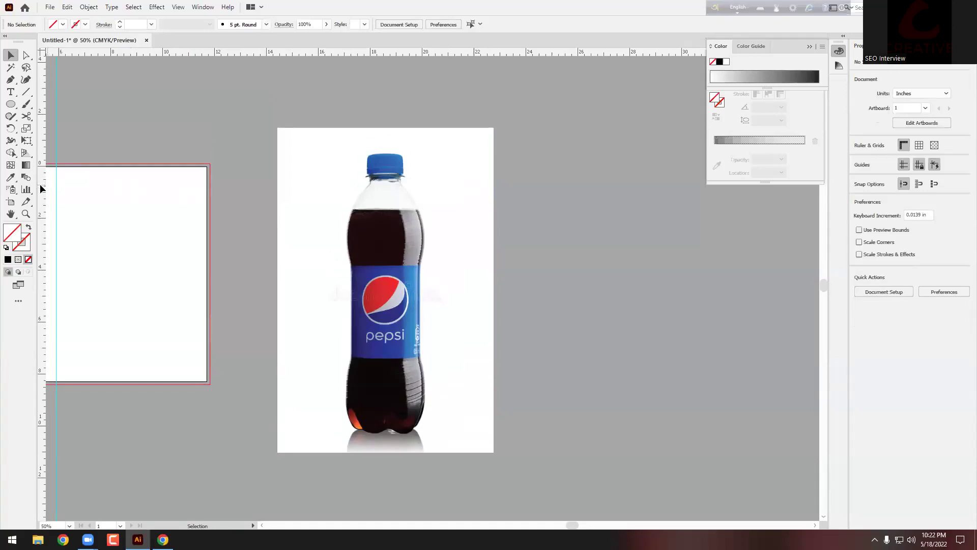
left_click_drag(365, 204, 386, 163)
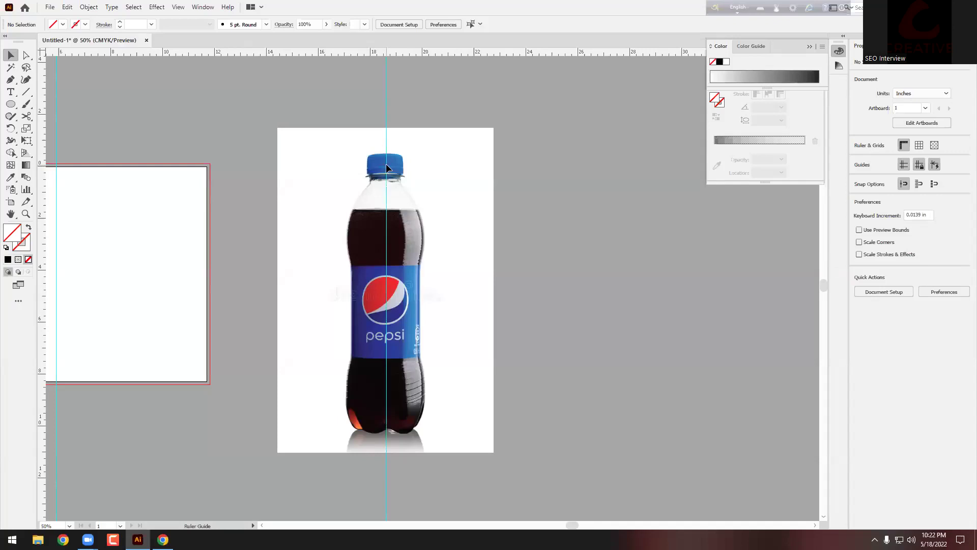
Start a Pen path on the guide at the cap's top and trace the cap's right corner down to its lower ridge
scroll(386, 164, "up", 5)
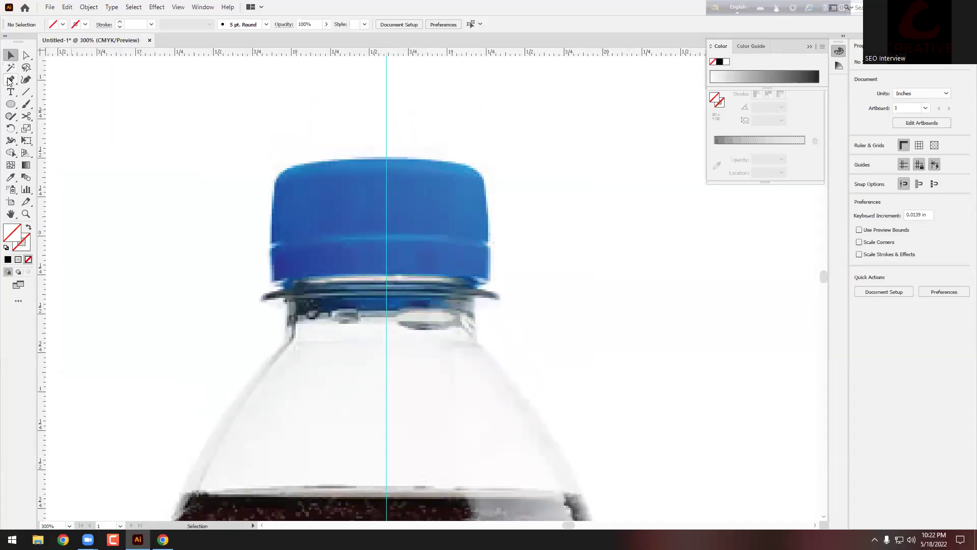
left_click(10, 79)
left_click_drag(386, 156, 410, 157)
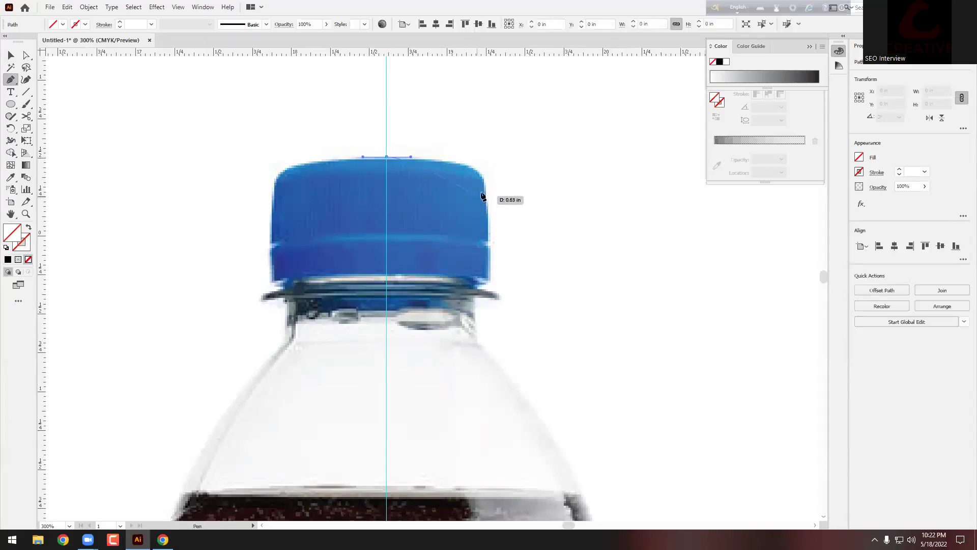
left_click_drag(485, 188, 489, 224)
key("ctrl+minus")
key("ctrl+minus")
key("ctrl+minus")
key("ctrl+minus")
key("ctrl+plus")
key("ctrl+plus")
key("ctrl+plus")
key("ctrl+plus")
key("ctrl+plus")
key("ctrl+plus")
key("ctrl+minus")
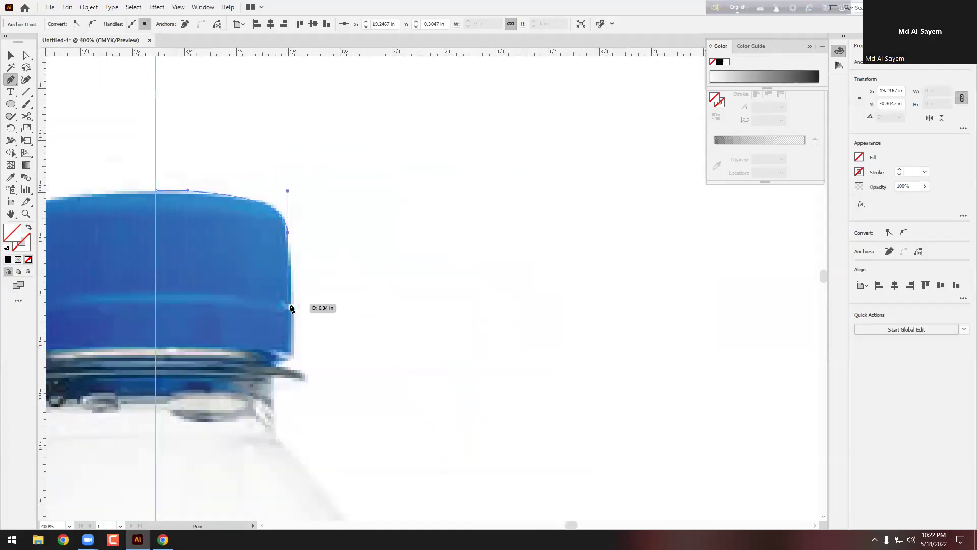
left_click_drag(292, 295, 293, 308)
key("ctrl+plus")
key("ctrl+minus")
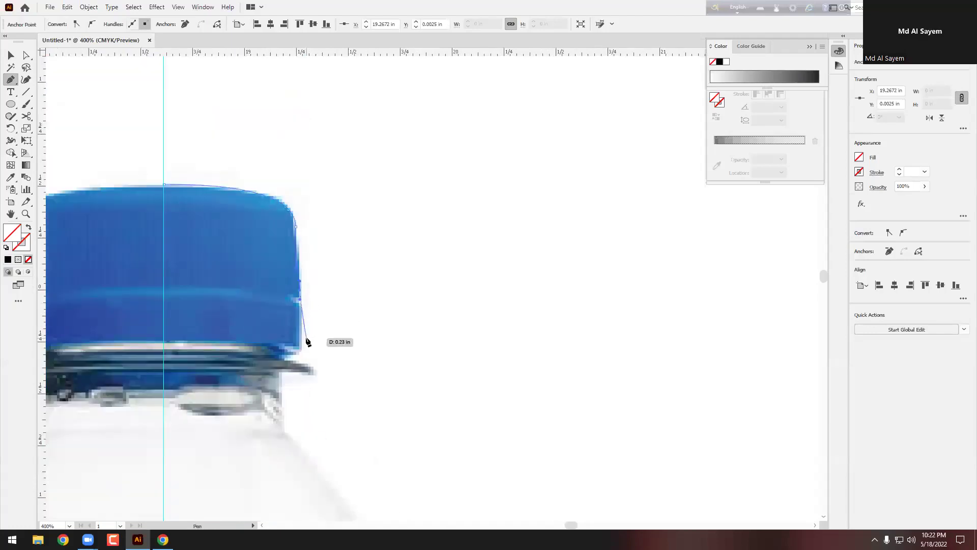
Continue the path around the cap's lower edge and the neck ring, then down to the base of the neck
scroll(295, 346, "up", 2)
left_click_drag(290, 363, 259, 362)
scroll(255, 379, "down", 1)
scroll(327, 388, "down", 2)
scroll(258, 362, "down", 6)
left_click_drag(272, 396, 273, 418)
left_click(271, 440)
scroll(269, 368, "down", 4)
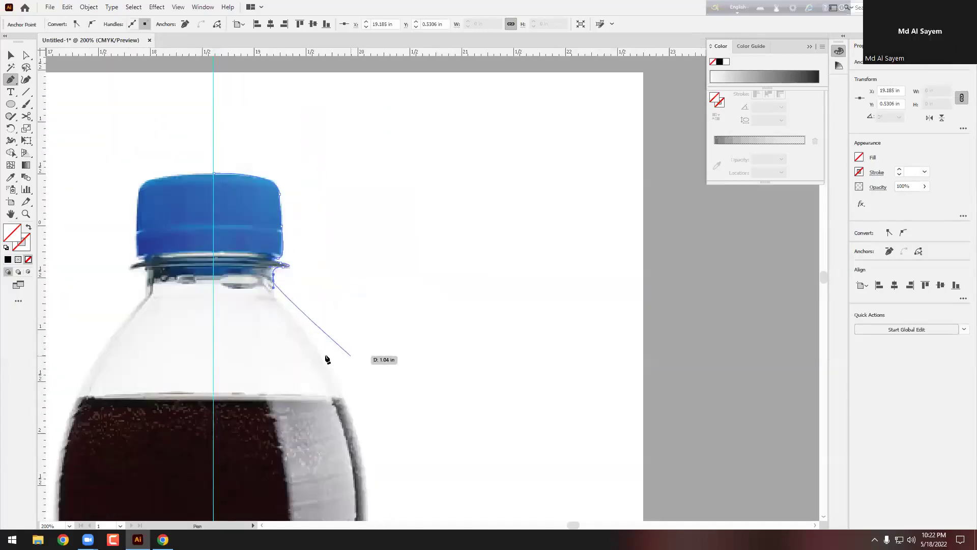
scroll(303, 313, "up", 1)
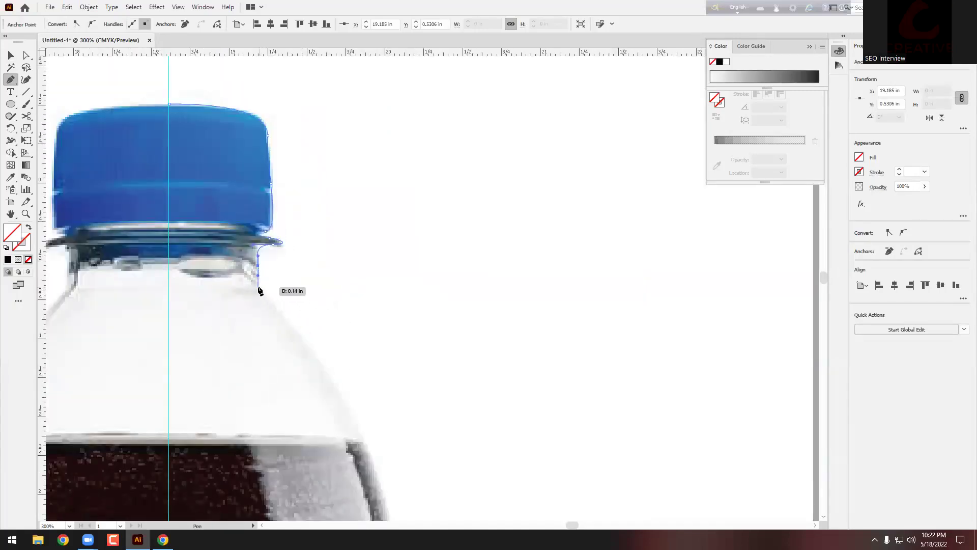
left_click(258, 289)
Extend the path with one smooth curve from the neck down the shoulder to the bottle's widest point above the label
scroll(258, 288, "down", 2)
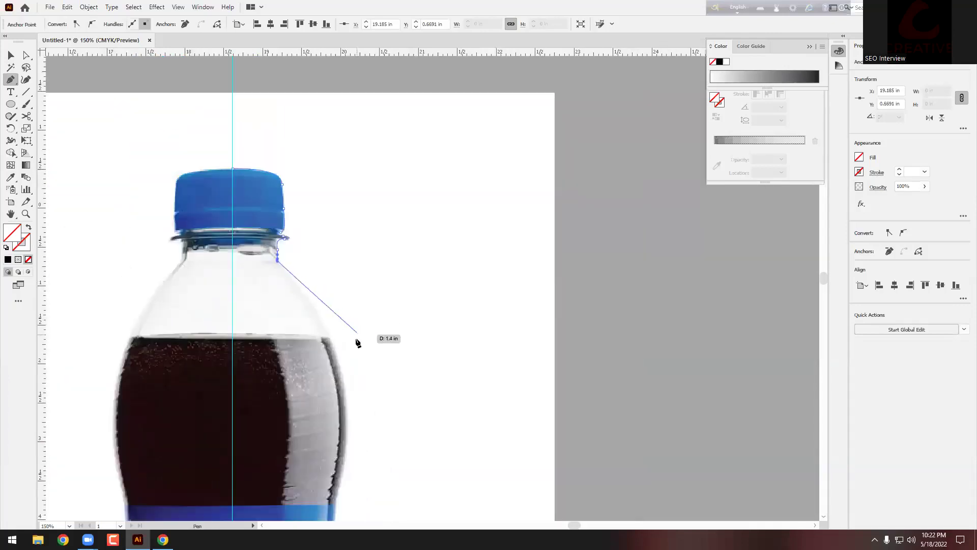
scroll(359, 337, "down", 2)
left_click_drag(347, 367, 333, 454)
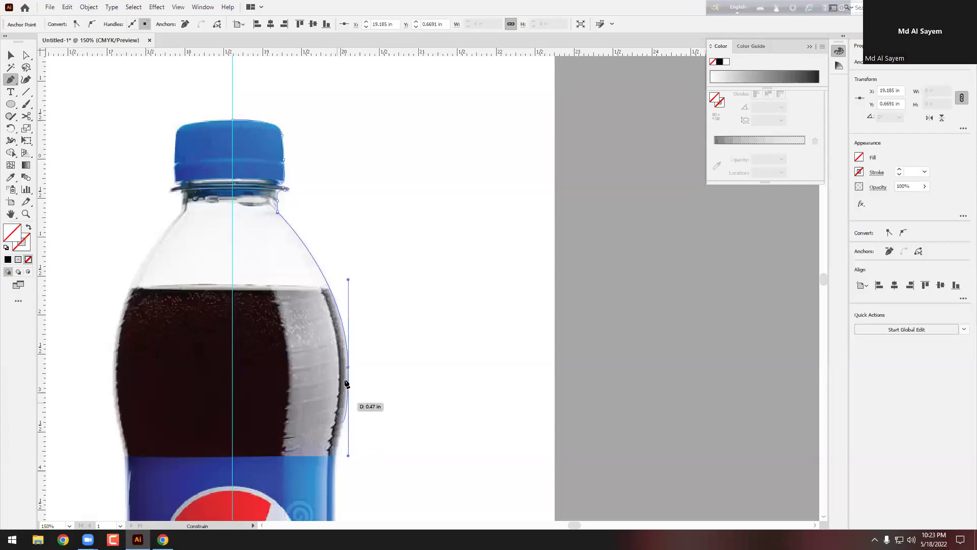
Curve the path inward to the label's upper right edge and shorten the widest point's lower handle to fit the outline
scroll(349, 371, "down", 9)
scroll(337, 232, "up", 1)
scroll(337, 232, "up", 1)
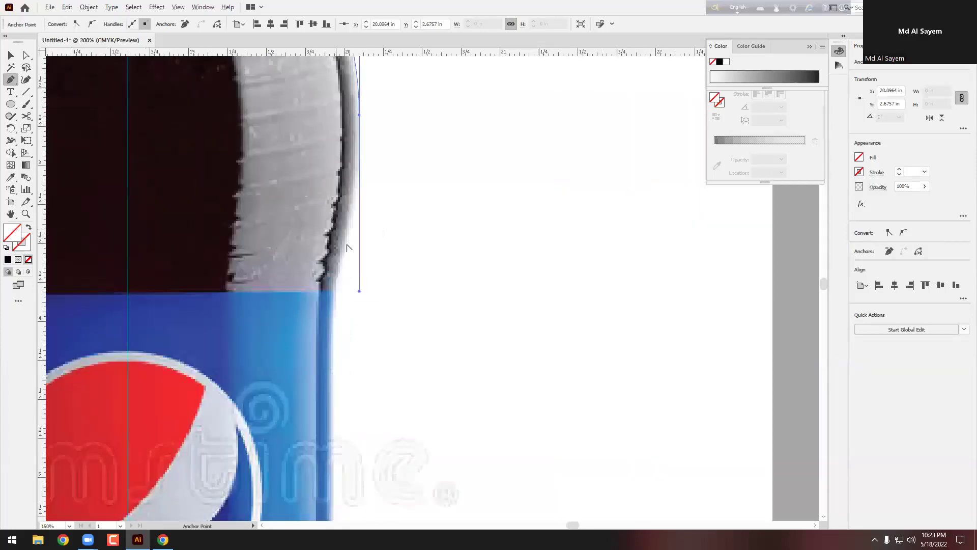
key("ctrl+z")
left_click(333, 332)
left_click_drag(334, 332, 329, 377)
left_click_drag(360, 149, 366, 210)
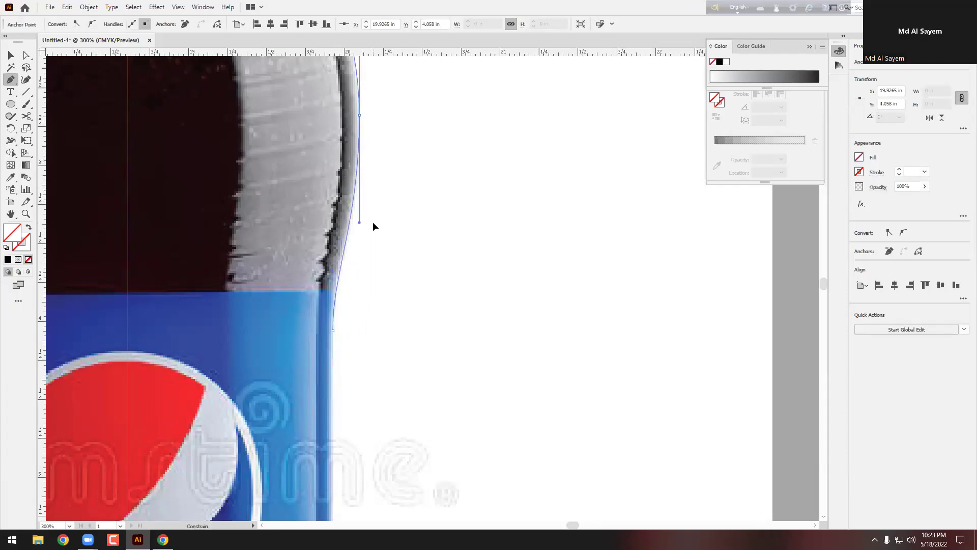
Extend the path straight down the label's right side to the label's lower right edge
key("ctrl+minus")
key("ctrl+minus")
key("ctrl+minus")
key("ctrl+minus")
scroll(399, 285, "down", 2)
scroll(395, 247, "up", 3)
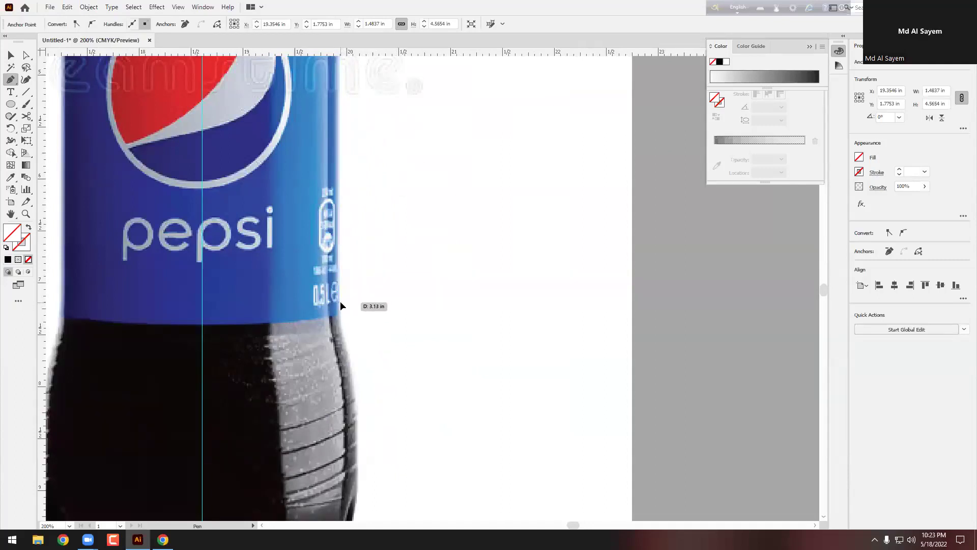
left_click(340, 320)
Curve the path around the lower body's widest point, adjust its handles, and continue to the notch above the right foot
scroll(351, 310, "down", 3)
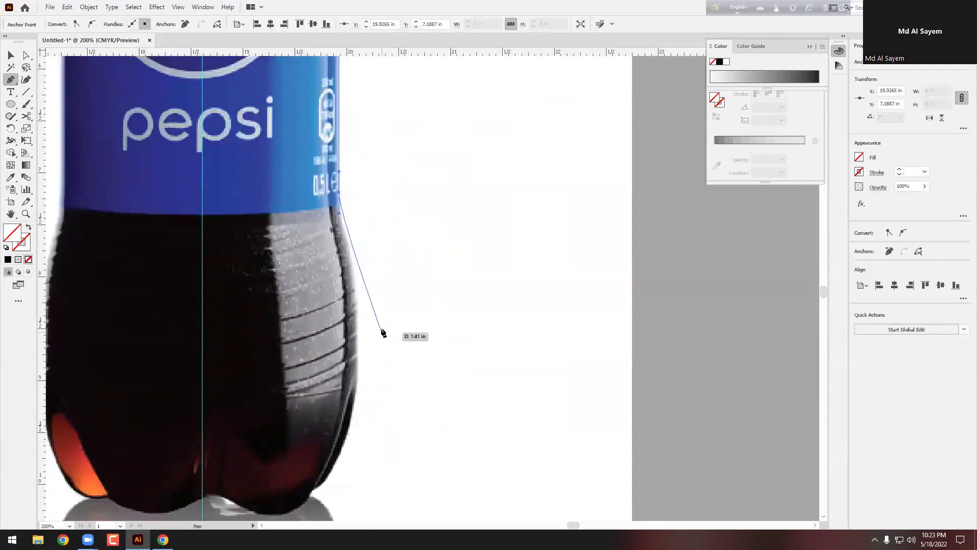
left_click_drag(357, 334, 355, 359)
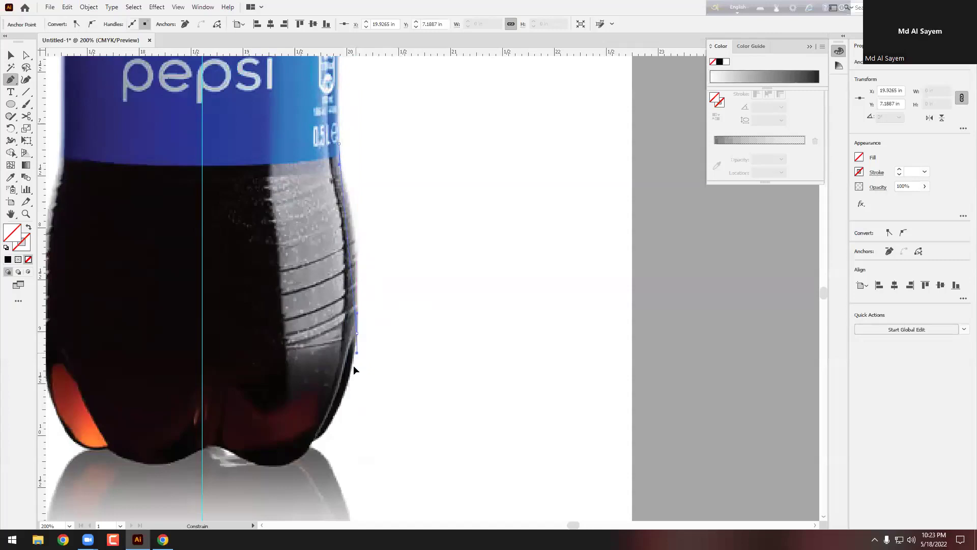
left_click_drag(341, 407, 358, 233)
left_click_drag(375, 172, 375, 167)
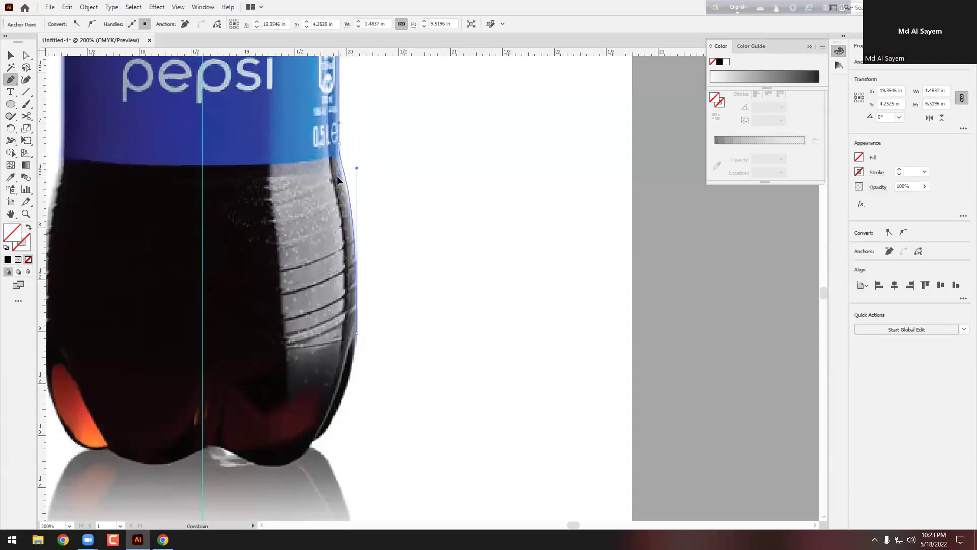
scroll(367, 315, "down", 3)
scroll(302, 349, "up", 1)
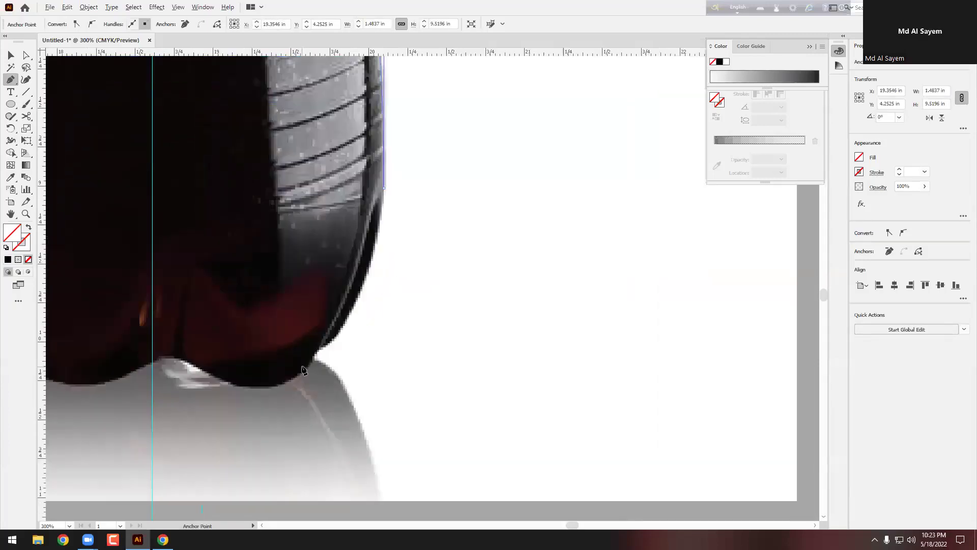
left_click(316, 357)
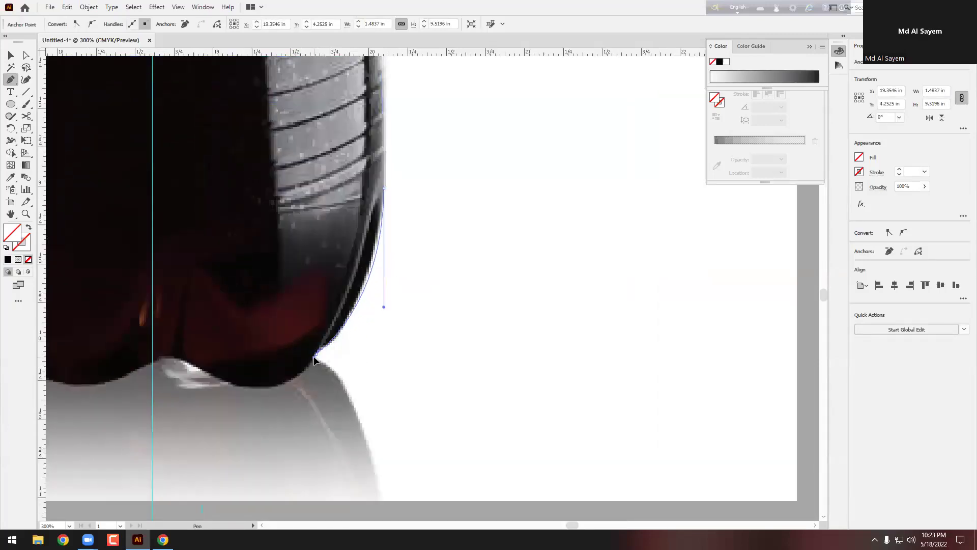
Curve the path from the notch to the lowest point of the right foot and adjust the notch to fit the outline
scroll(313, 364, "down", 2)
scroll(285, 386, "up", 4)
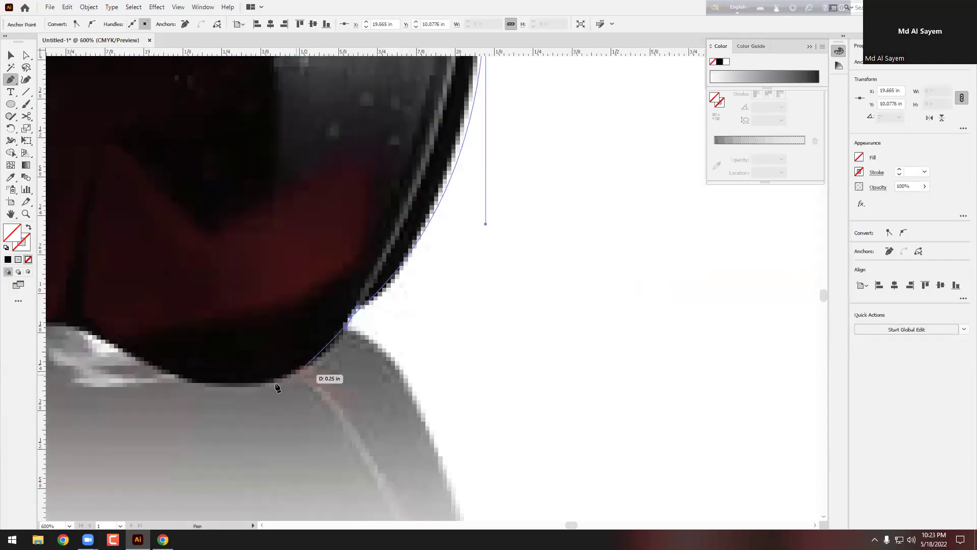
left_click_drag(250, 386, 180, 385)
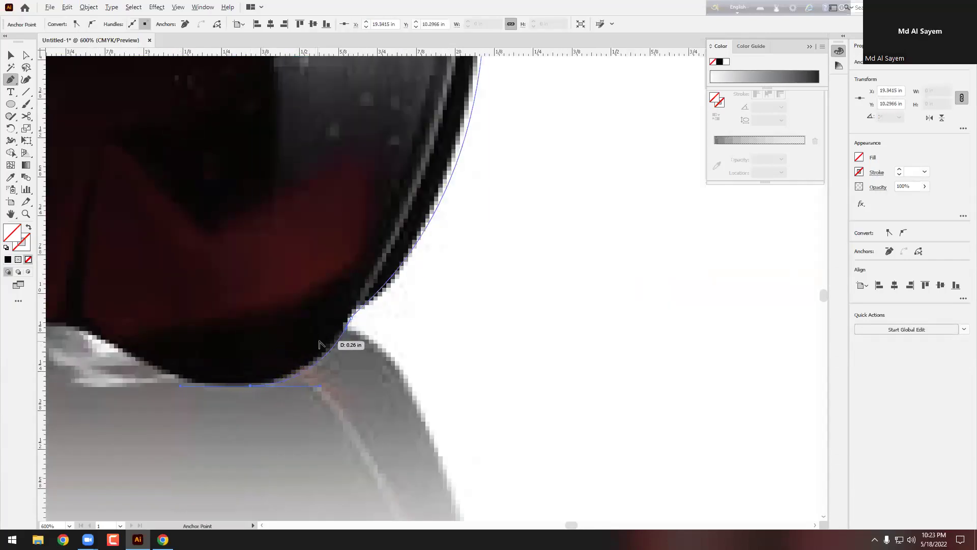
left_click(349, 337, "alt")
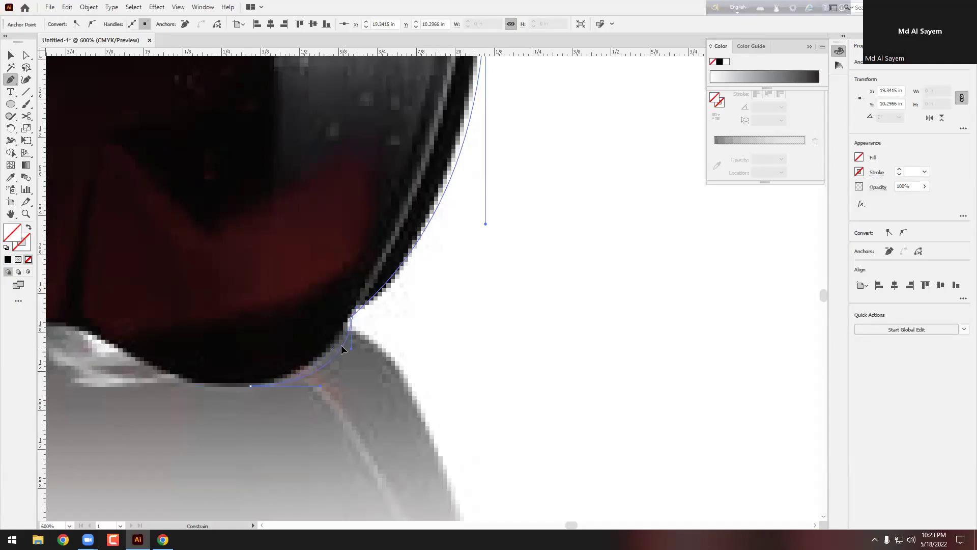
left_click(348, 332, "ctrl")
Continue the path over the foot's inner curve and end it on the centre guide, adjusting the handles to match the base
scroll(218, 392, "left", 5)
left_click_drag(281, 318, 249, 318)
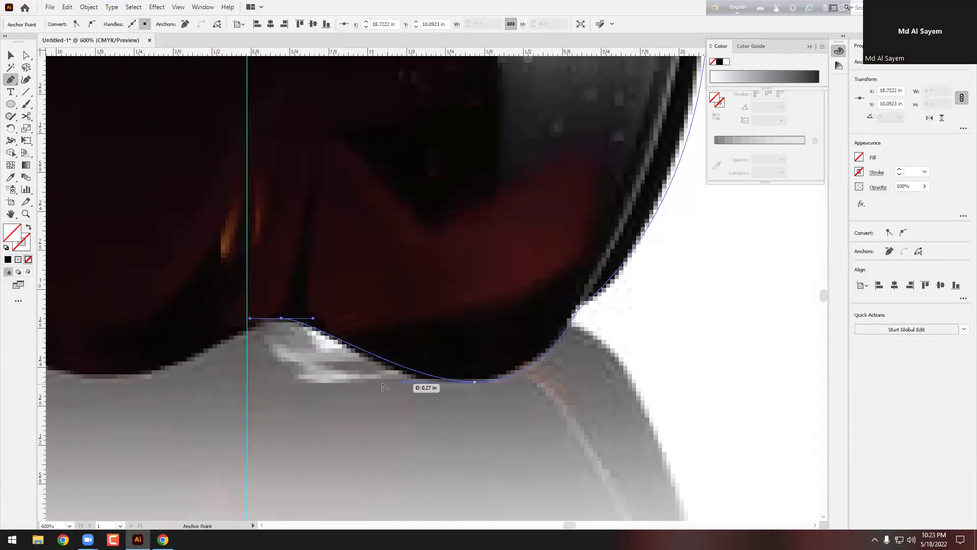
left_click_drag(402, 382, 373, 383)
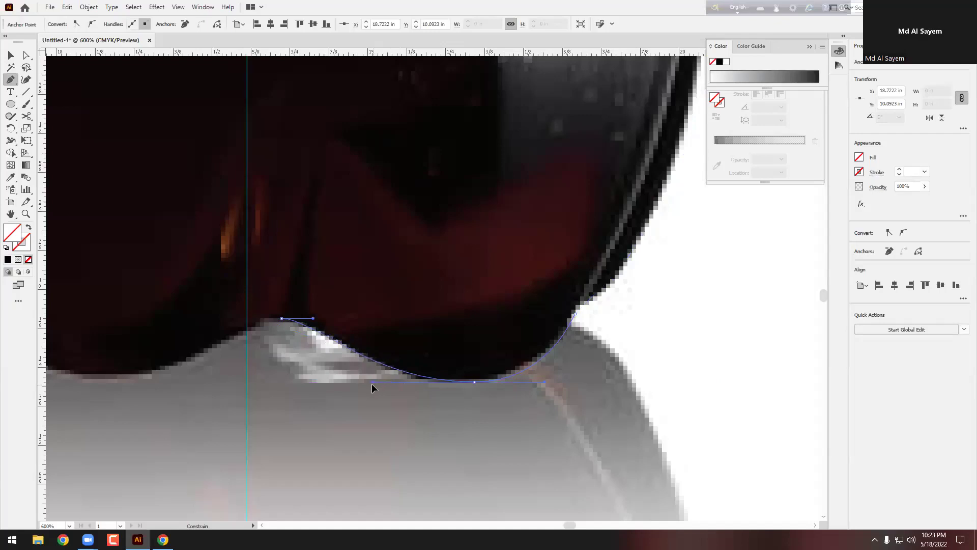
left_click_drag(281, 320, 241, 340)
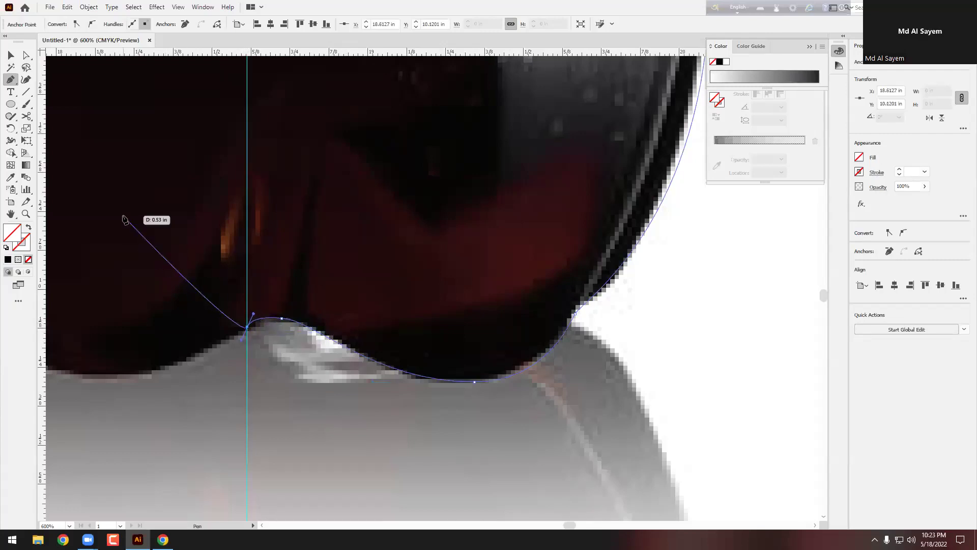
Finish the path, select the half-bottle outline and give it a red stroke
left_click(11, 56)
scroll(338, 214, "down", 4)
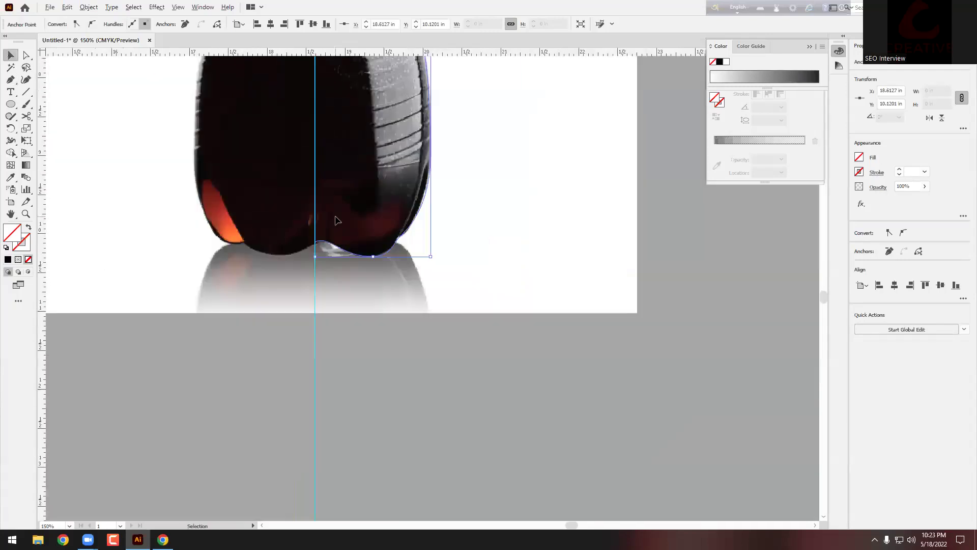
left_click(508, 207)
left_click(399, 239)
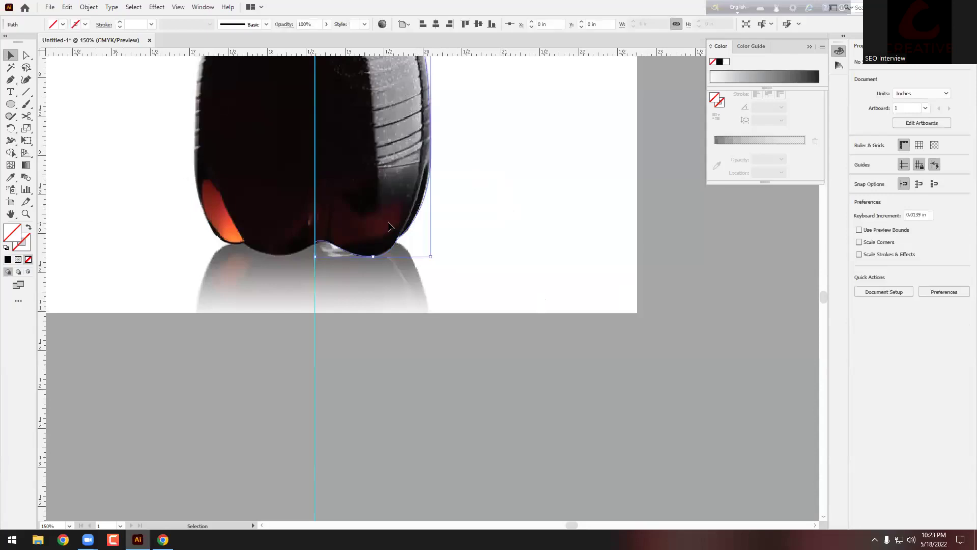
scroll(311, 213, "up", 3)
left_click(82, 24)
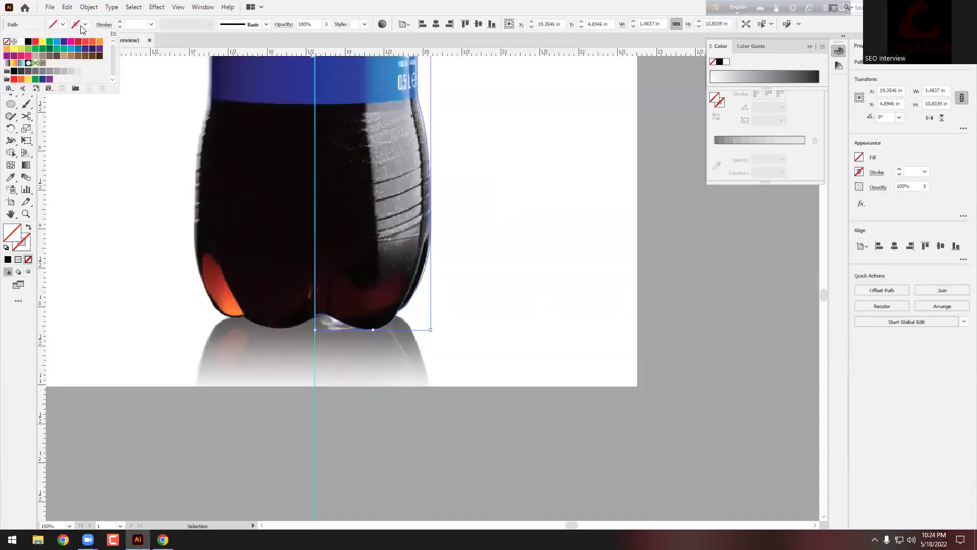
left_click(36, 43)
left_click(461, 169)
Cut the red outline with the Scissors tool at the cap's lower right edge to separate the cap segment
scroll(462, 170, "up", 15)
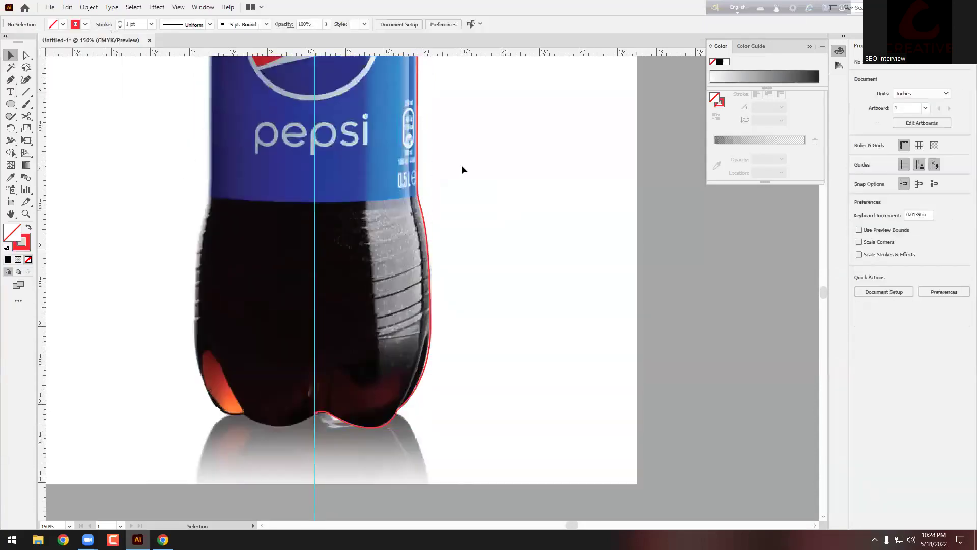
scroll(462, 169, "up", 12)
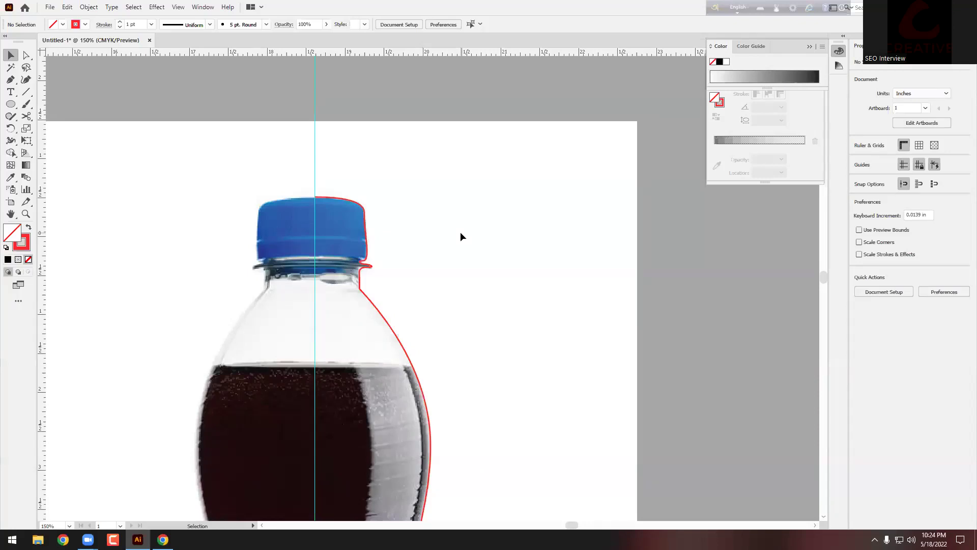
scroll(452, 237, "down", 5)
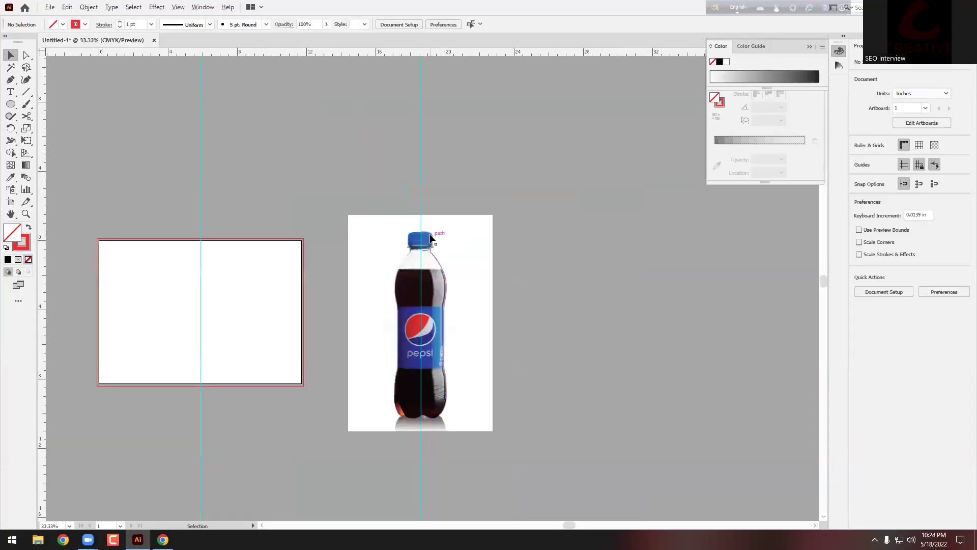
scroll(429, 233, "up", 6)
scroll(430, 234, "up", 3)
scroll(371, 197, "down", 2)
left_click(408, 198)
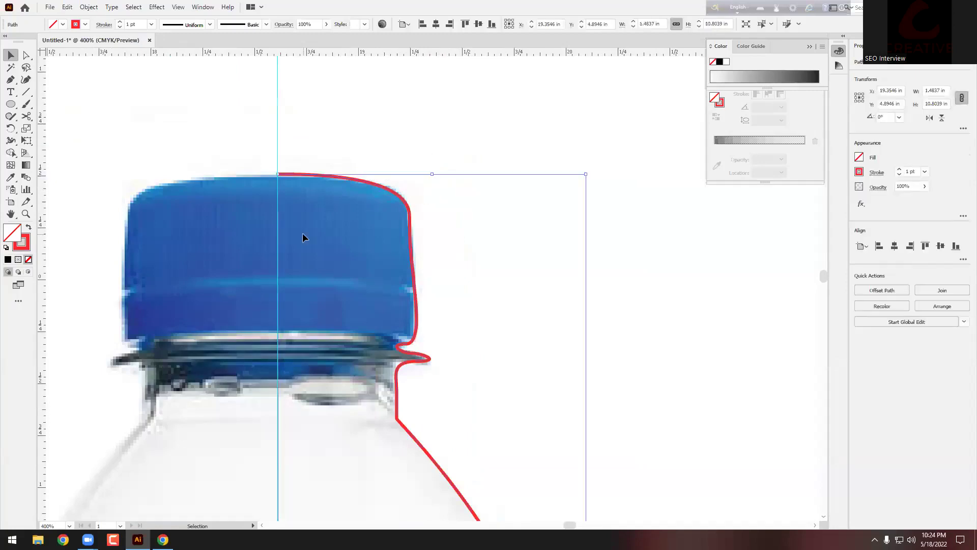
right_click(30, 120)
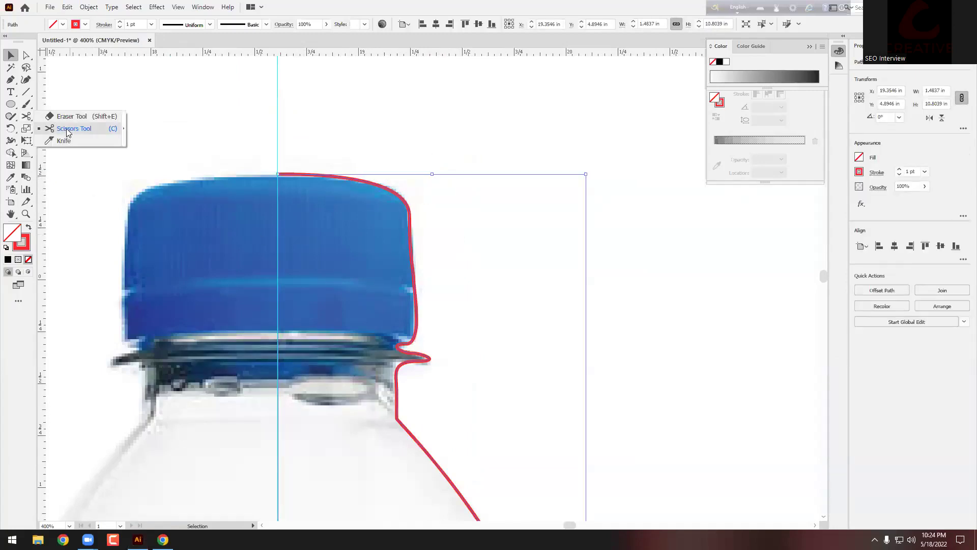
left_click(68, 129)
scroll(410, 322, "up", 3)
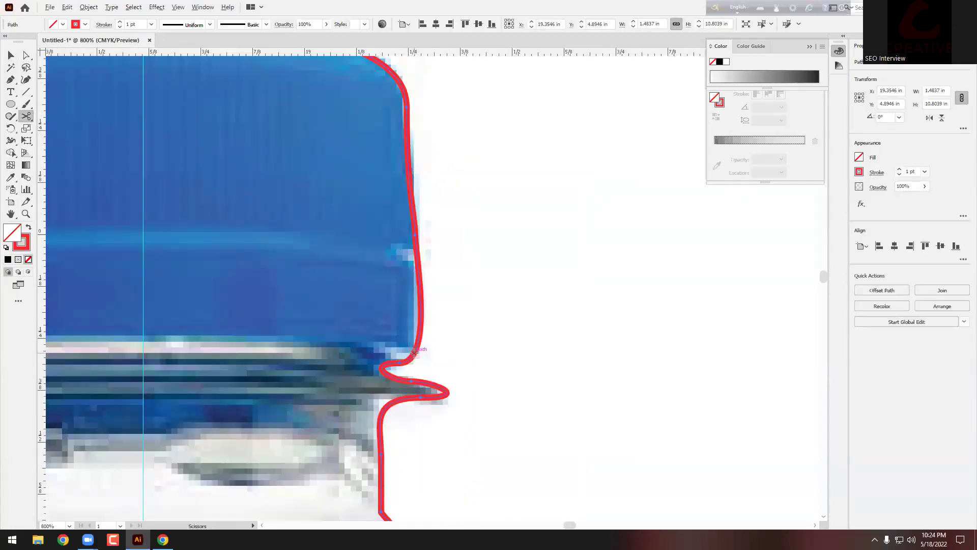
left_click(414, 351)
Cut the outline on the shoulder where the top surface of the dark liquid meets the bottle's edge
scroll(382, 283, "down", 4)
scroll(443, 373, "down", 1)
scroll(411, 353, "up", 4)
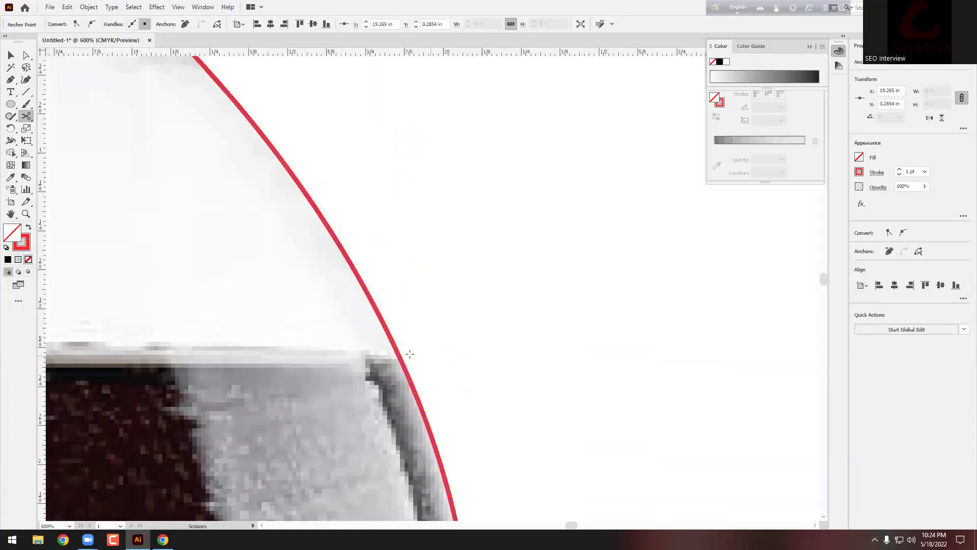
left_click(398, 351)
Cut the outline at the label's upper and lower right edges to separate the label segment
scroll(402, 351, "down", 4)
scroll(423, 355, "down", 2)
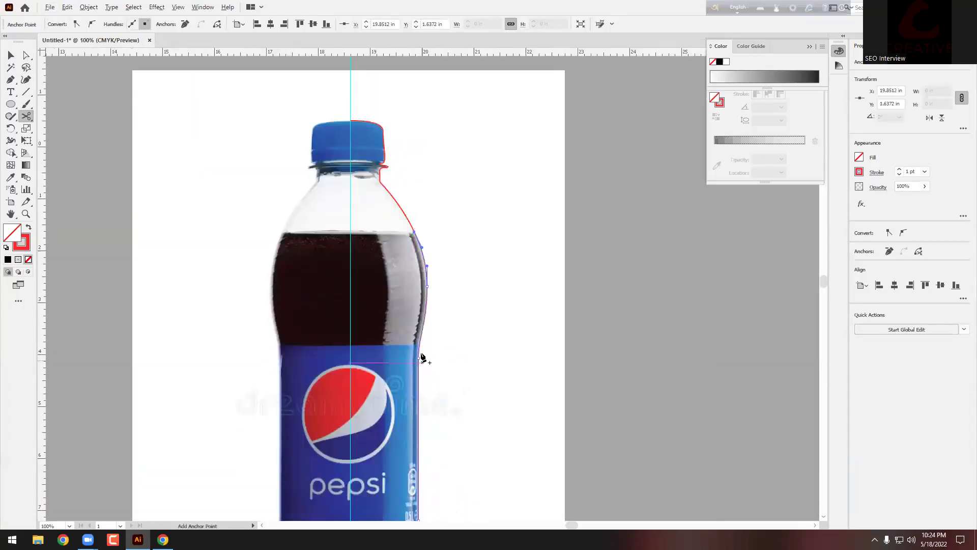
scroll(421, 346, "up", 4)
scroll(420, 332, "up", 1)
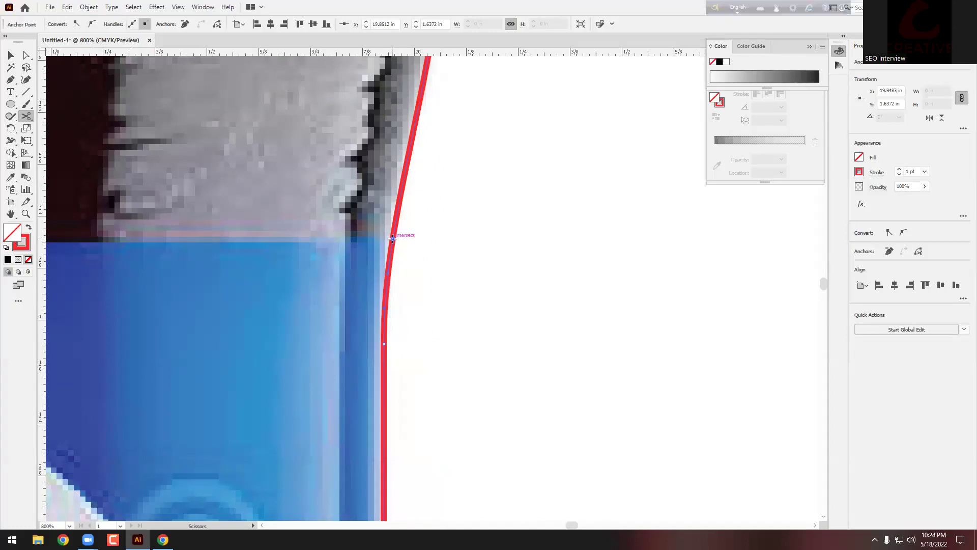
left_click(392, 238)
scroll(392, 239, "down", 4)
scroll(411, 273, "up", 4)
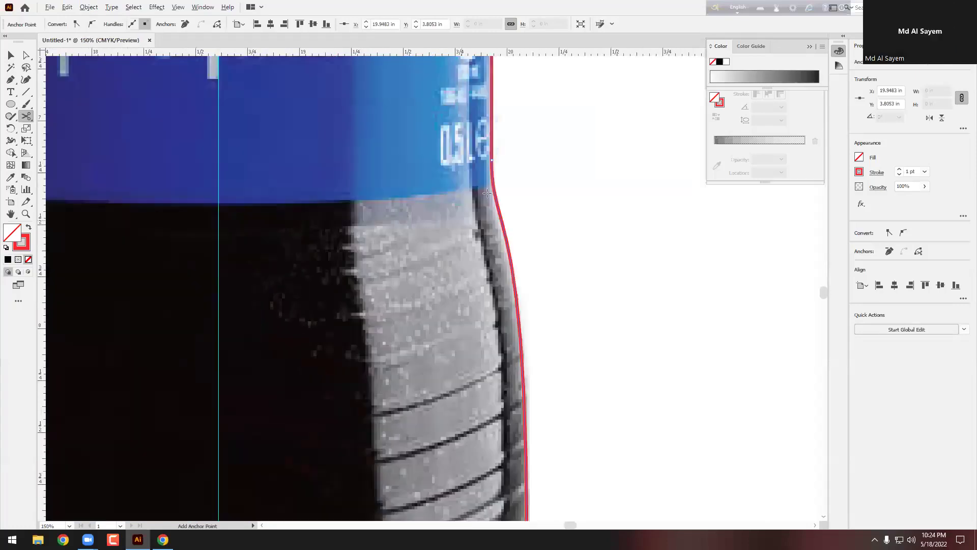
scroll(463, 218, "down", 2)
left_click(510, 163)
Sample the cap's blue from the picture for the cap segment and swap it from fill to stroke
scroll(510, 163, "down", 2)
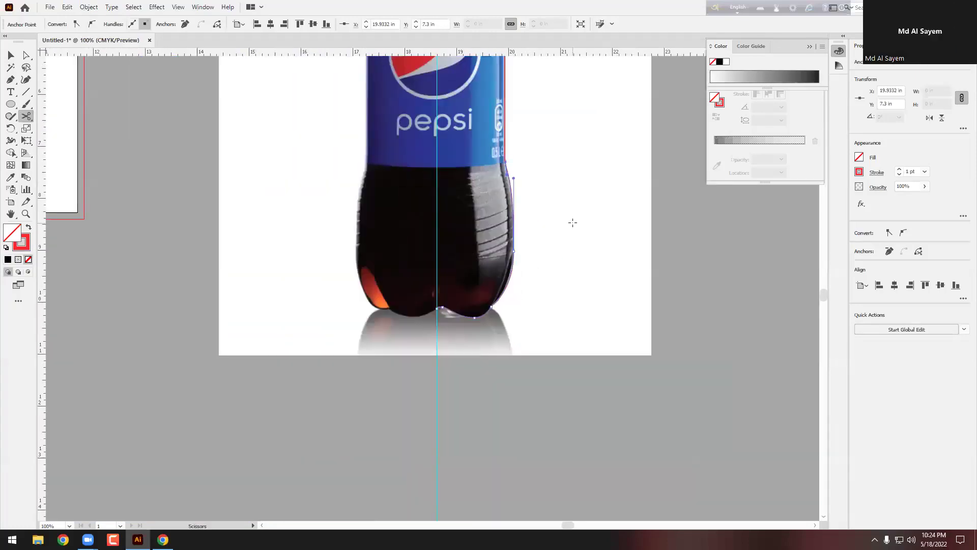
scroll(572, 223, "up", 5)
left_click(11, 55)
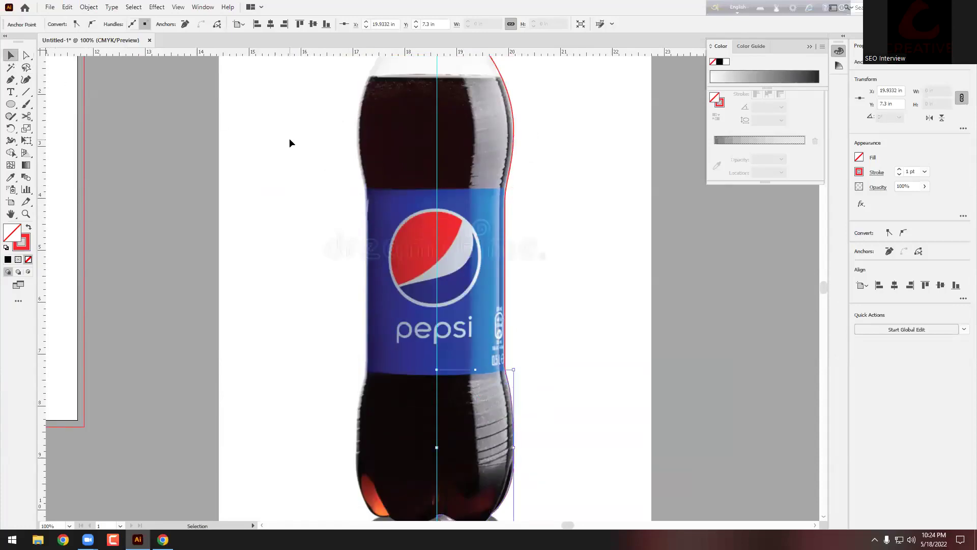
left_click(289, 139)
scroll(339, 157, "up", 4)
scroll(415, 164, "up", 2)
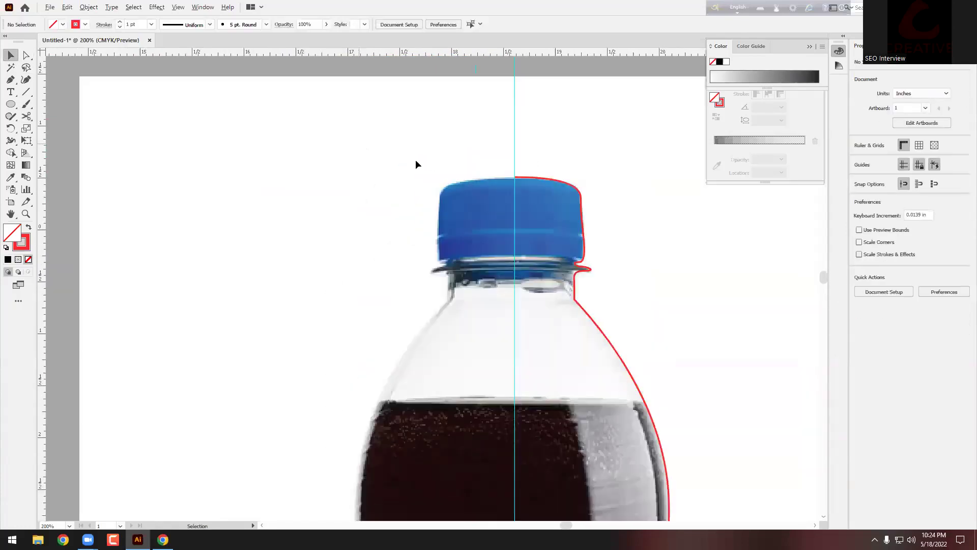
left_click(551, 180)
left_click(10, 177)
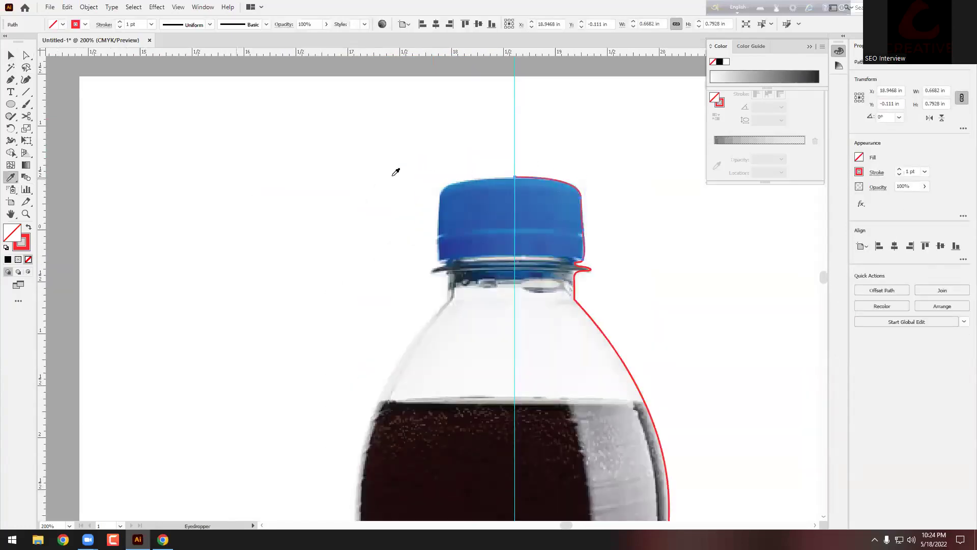
left_click(565, 197)
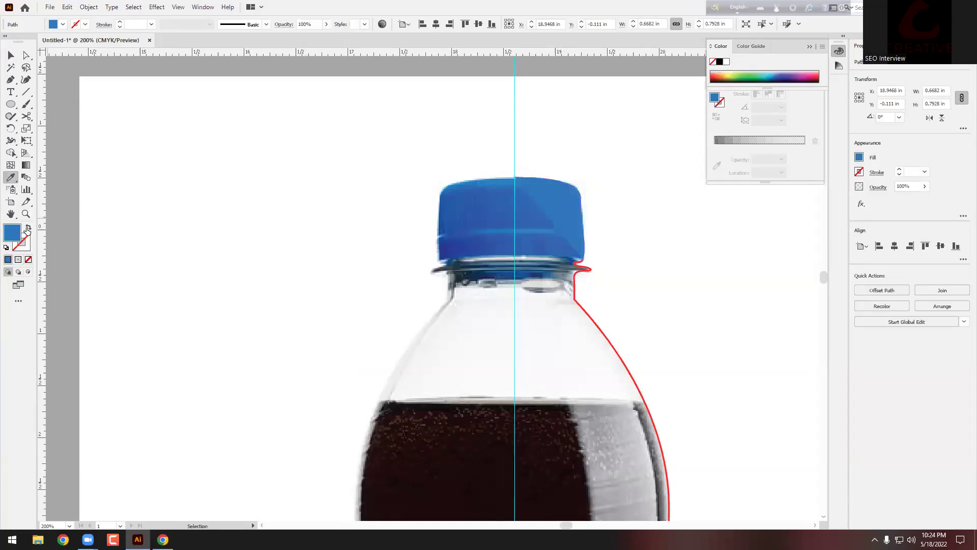
left_click(28, 228)
left_click(11, 55)
left_click(159, 151)
Sample the clear shoulder's off-white from the picture for the neck segment and swap it from fill to stroke
scroll(473, 242, "down", 3)
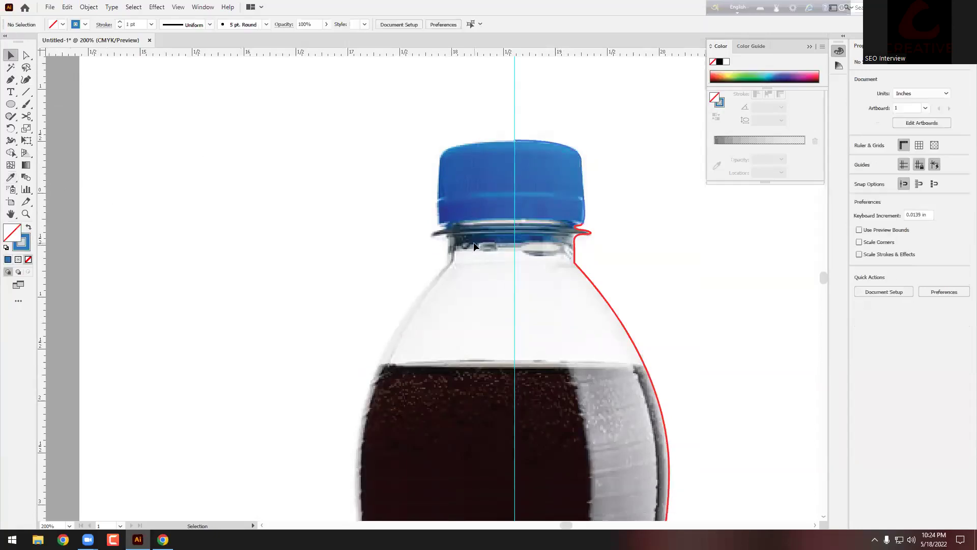
left_click(582, 258)
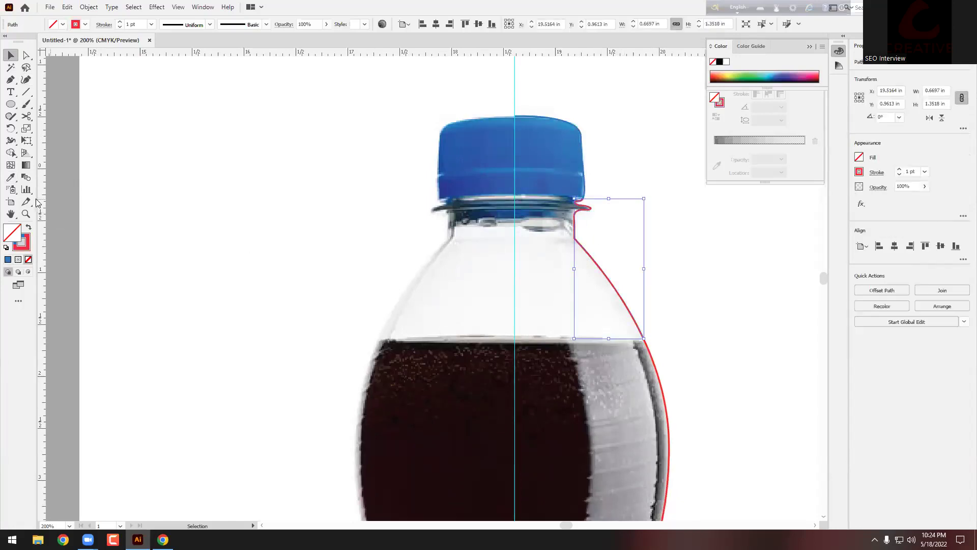
left_click(11, 177)
left_click(550, 267)
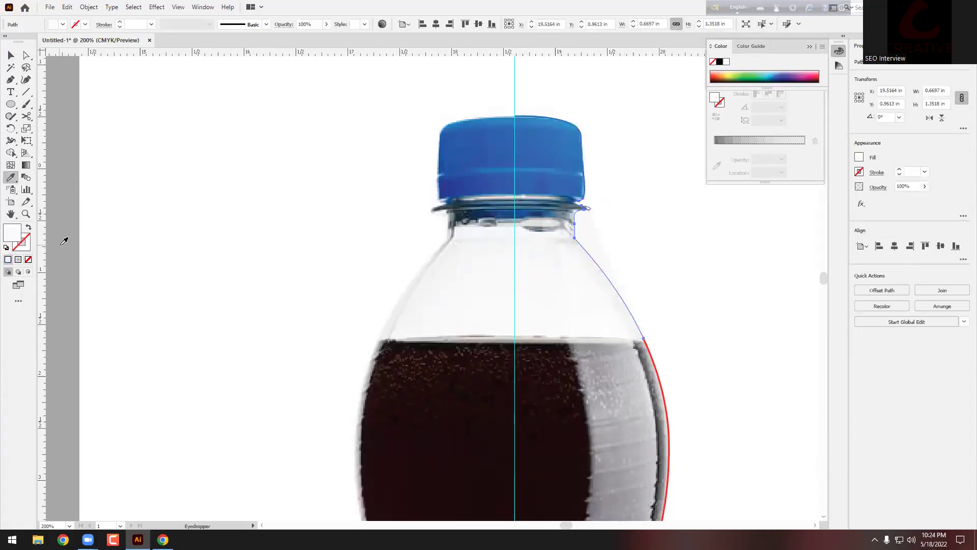
left_click(29, 228)
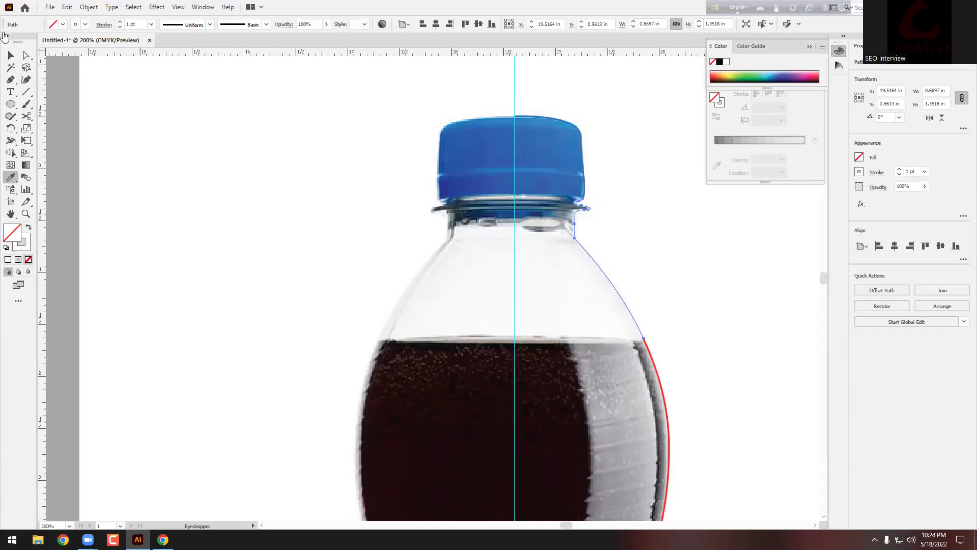
key("v")
left_click(115, 193)
scroll(115, 193, "down", 3)
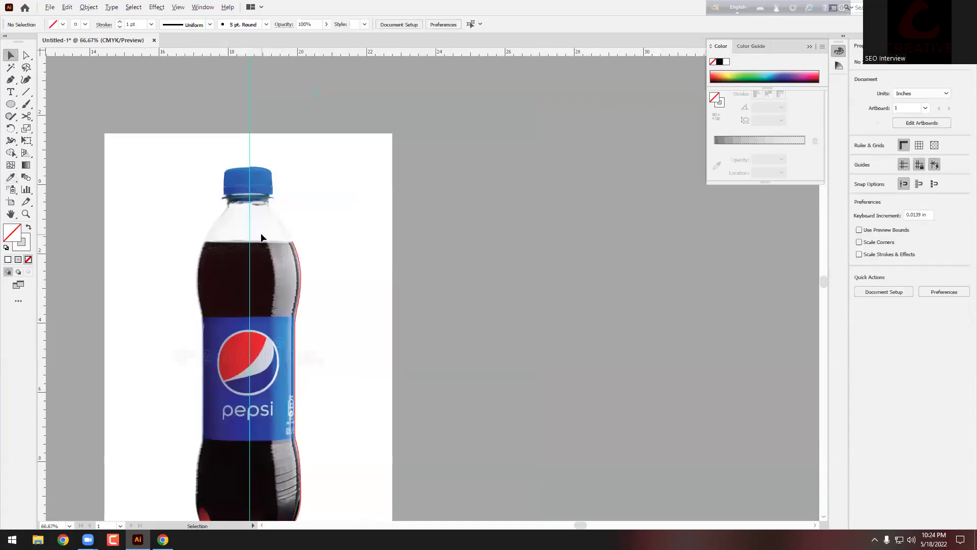
Sample the dark liquid's colour from the picture for the upper liquid segment and swap it from fill to stroke
scroll(261, 237, "up", 3)
left_click(398, 262)
scroll(433, 237, "down", 2)
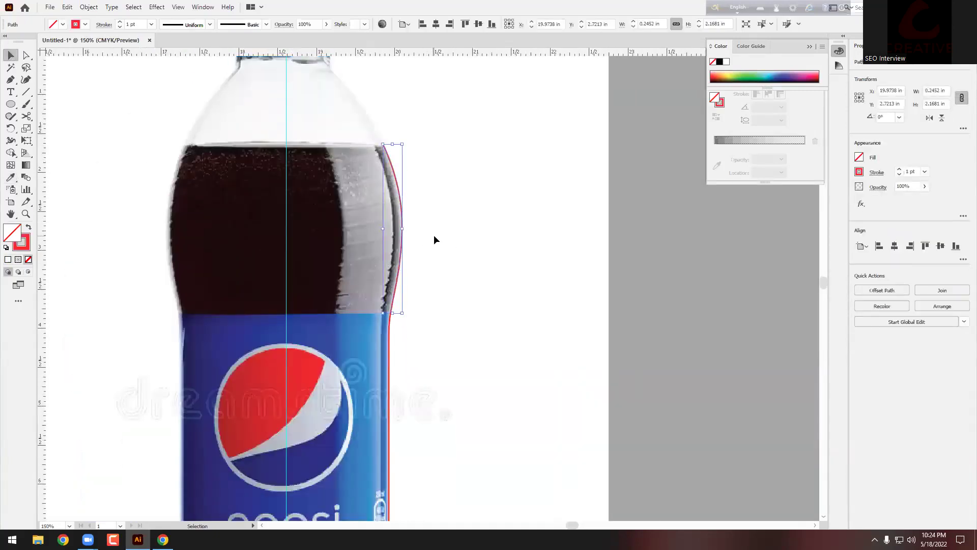
key("i")
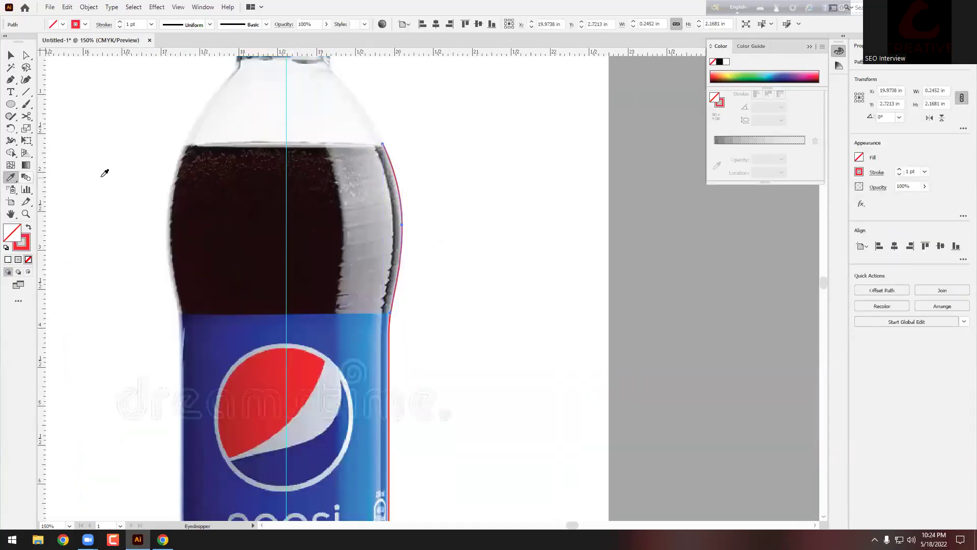
left_click(335, 206)
left_click(29, 229)
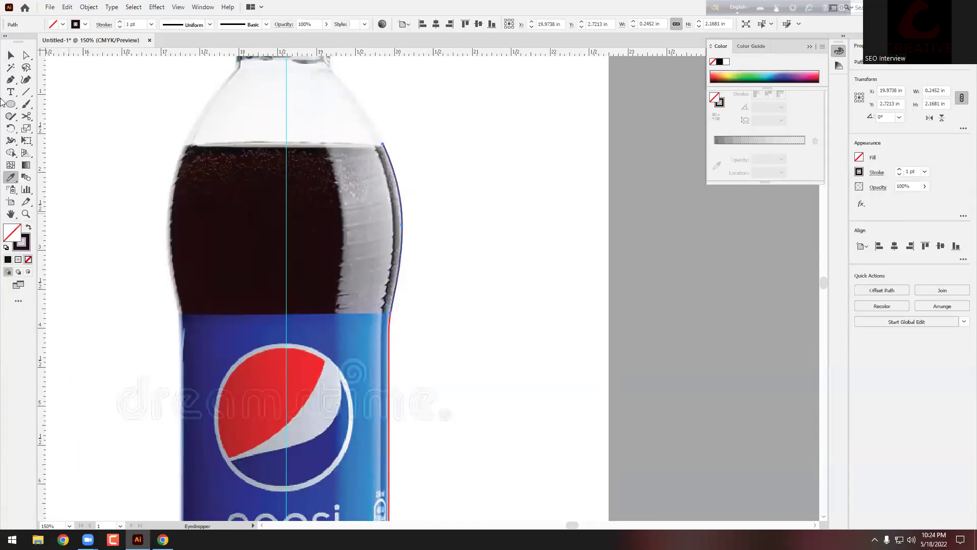
left_click(8, 57)
left_click(124, 125)
Sample the label's dark blue from the picture for the label segment and swap it from fill to stroke
scroll(174, 138, "down", 3)
scroll(186, 268, "up", 2)
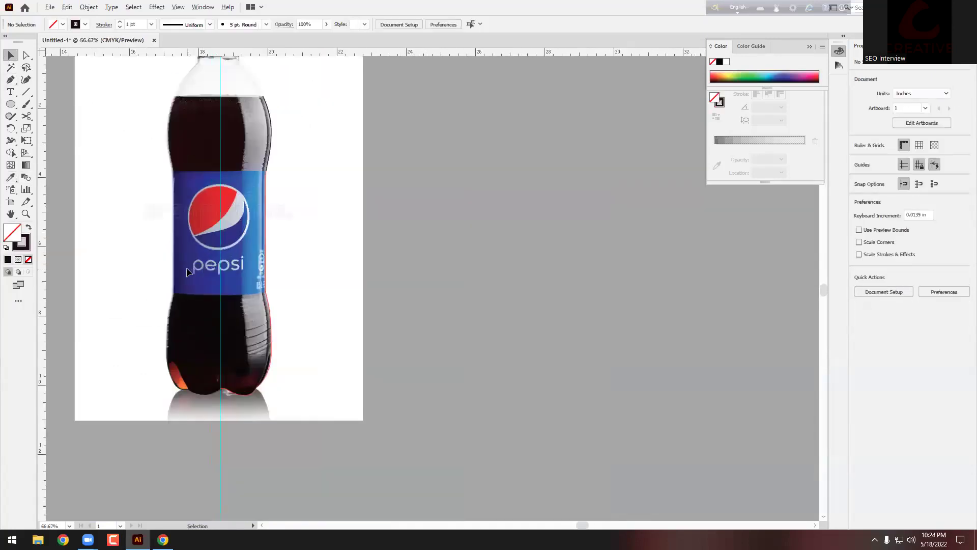
left_click(306, 208)
key("i")
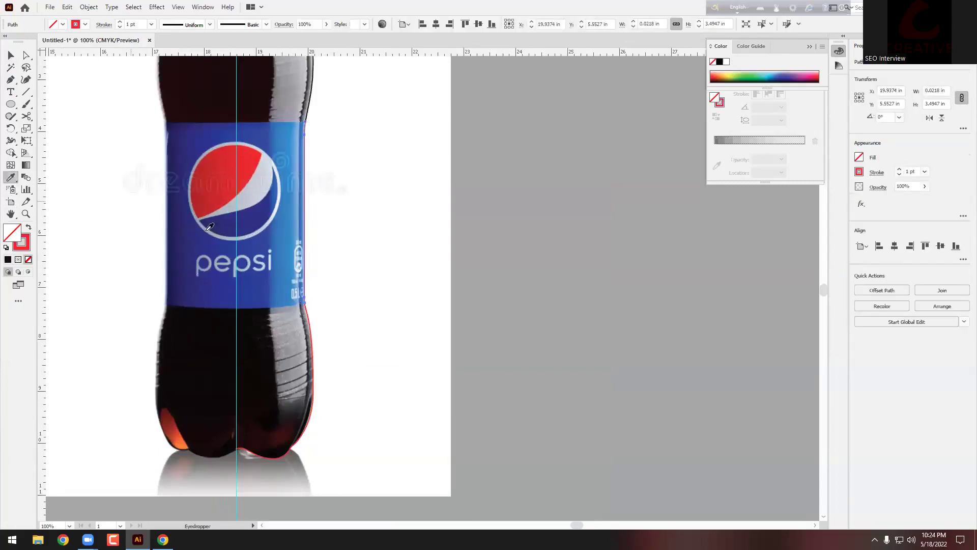
left_click(220, 240)
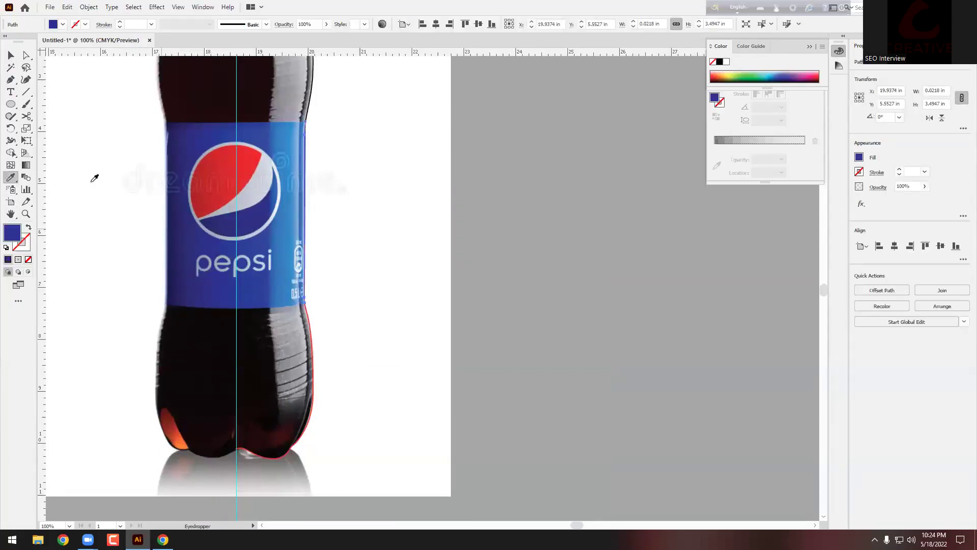
left_click(28, 229)
key("v")
left_click(53, 109)
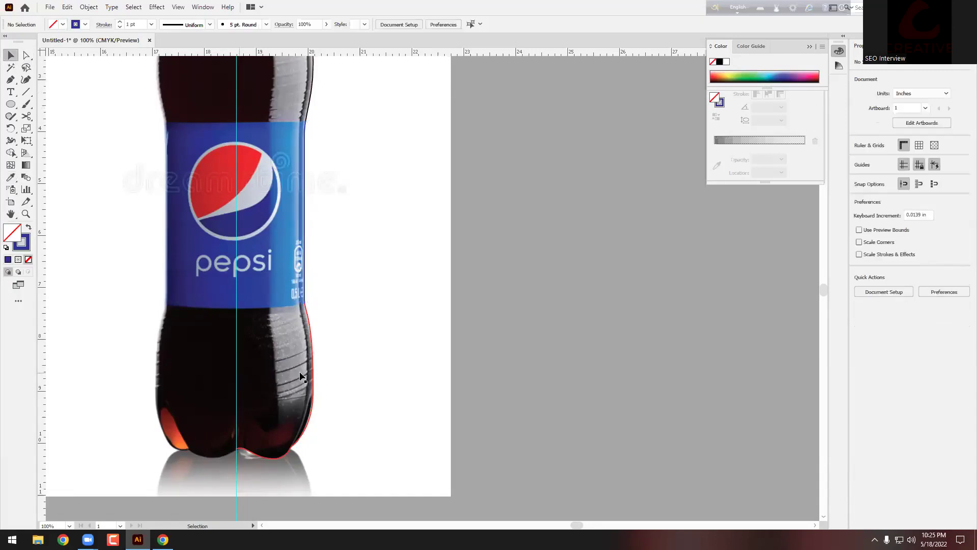
Sample the near-black liquid below the label for the base segment, swap it from fill to stroke, and deselect
scroll(322, 316, "down", 2)
left_click(312, 316)
left_click(11, 178)
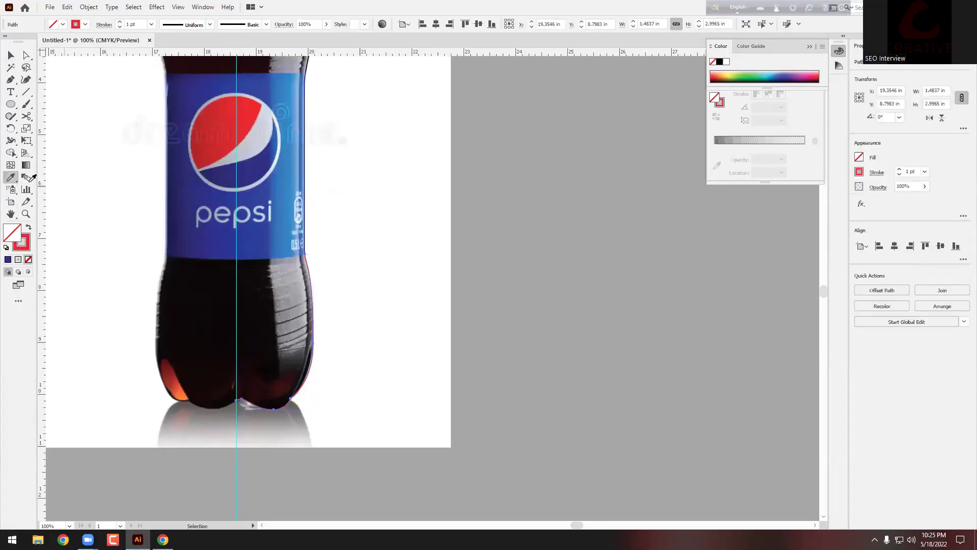
left_click(269, 308)
left_click(28, 227)
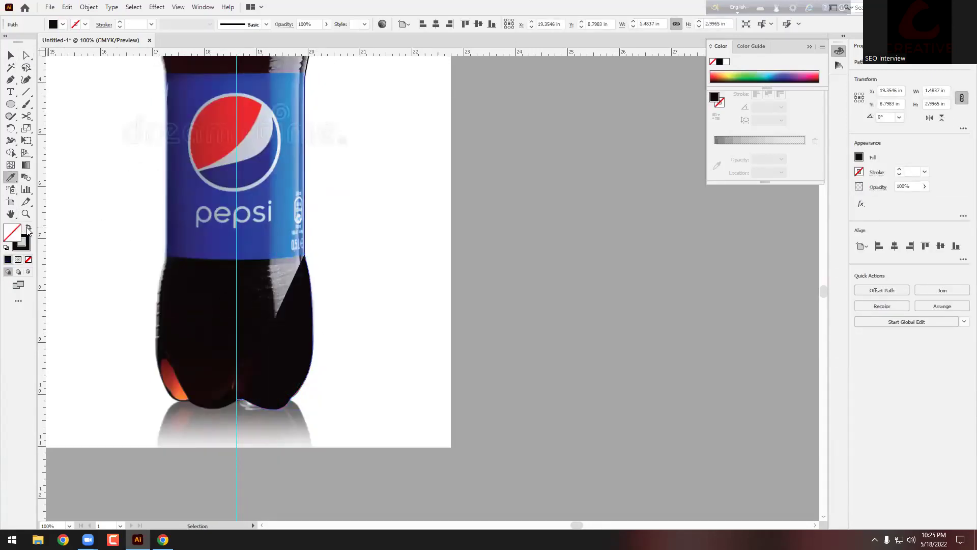
left_click(12, 56)
key("ctrl+shift+a")
key("ctrl+minus")
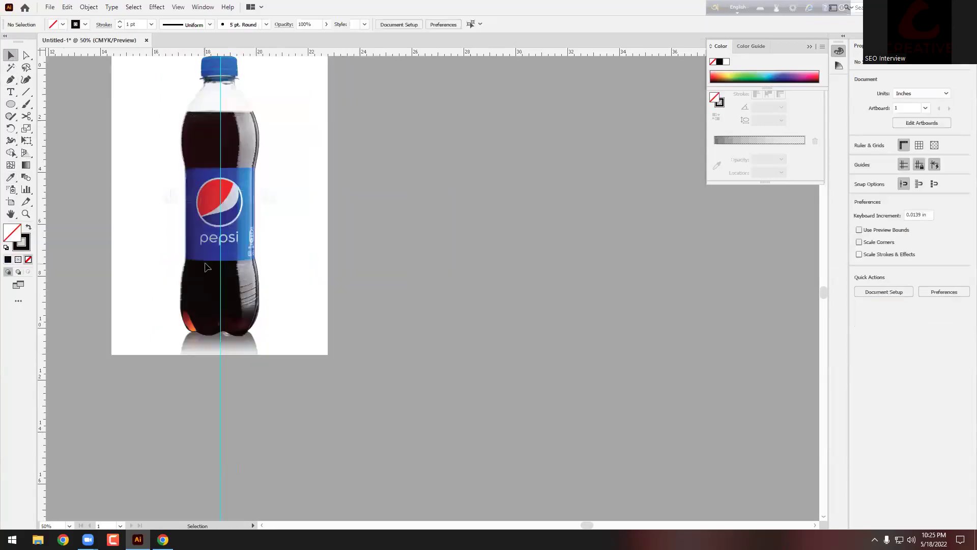
Duplicate the coloured half-bottle outline onto the empty canvas beside the picture, and place a second copy farther along
scroll(177, 108, "up", 1)
left_click(259, 297)
left_click_drag(254, 293, 483, 293)
left_click(542, 280)
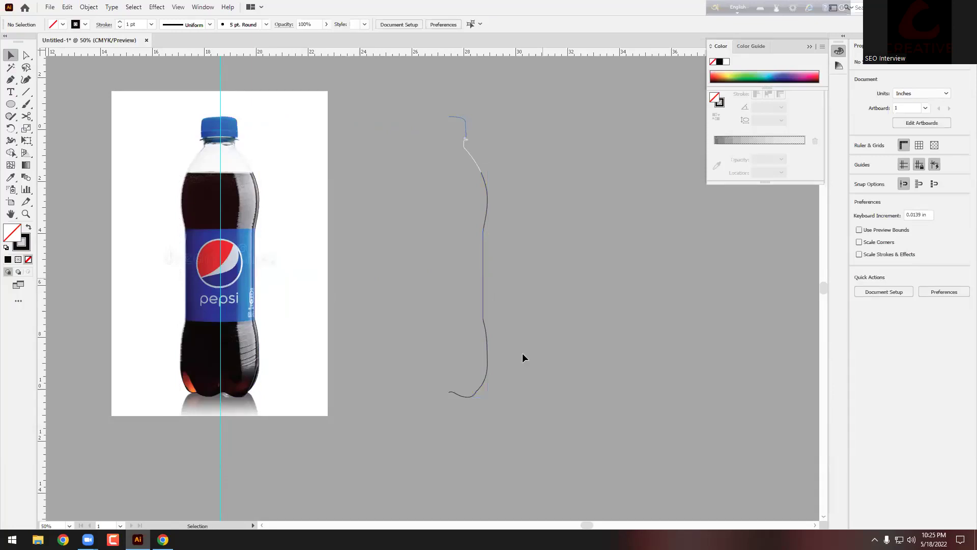
left_click(488, 329)
left_click_drag(487, 332, 643, 333)
left_click(406, 96)
left_click_drag(503, 414, 484, 387)
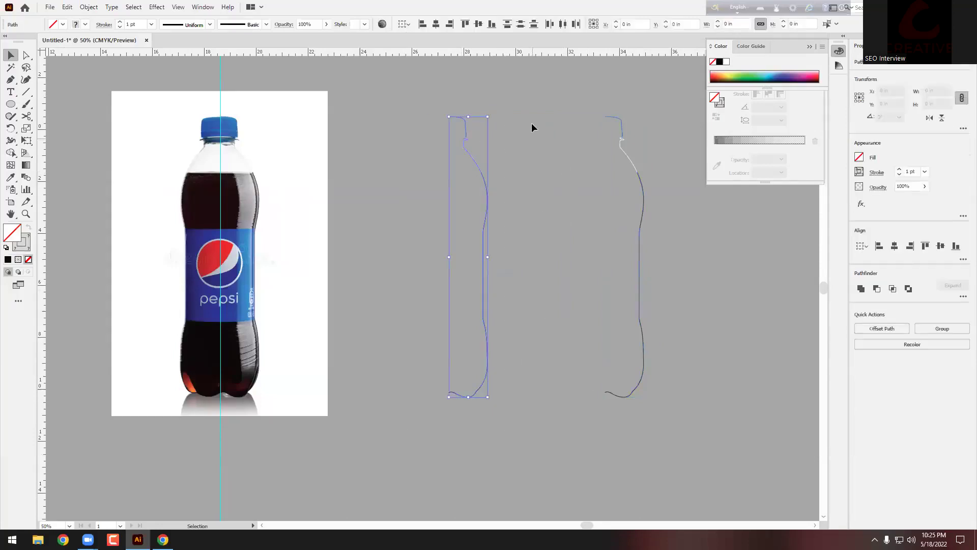
left_click(161, 9)
mouse_move(176, 65)
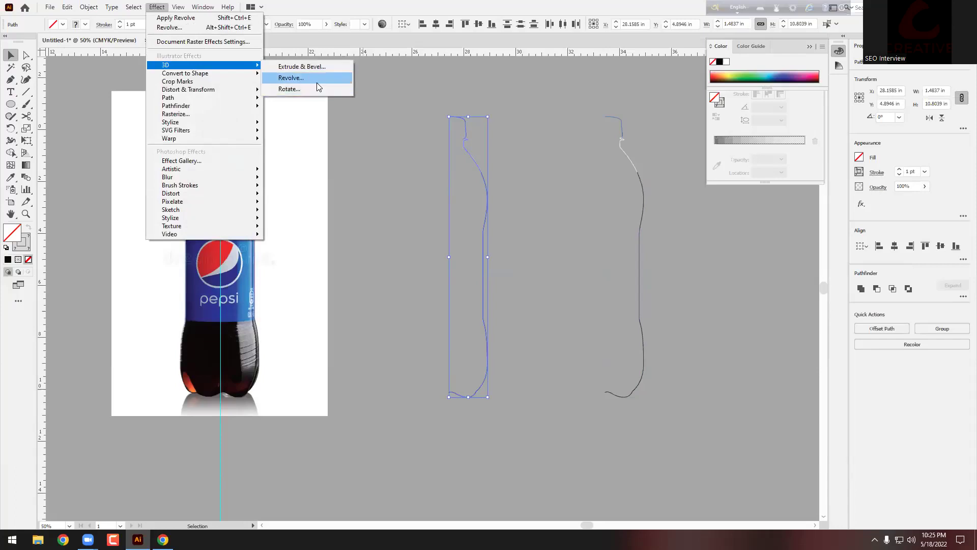
left_click(317, 82)
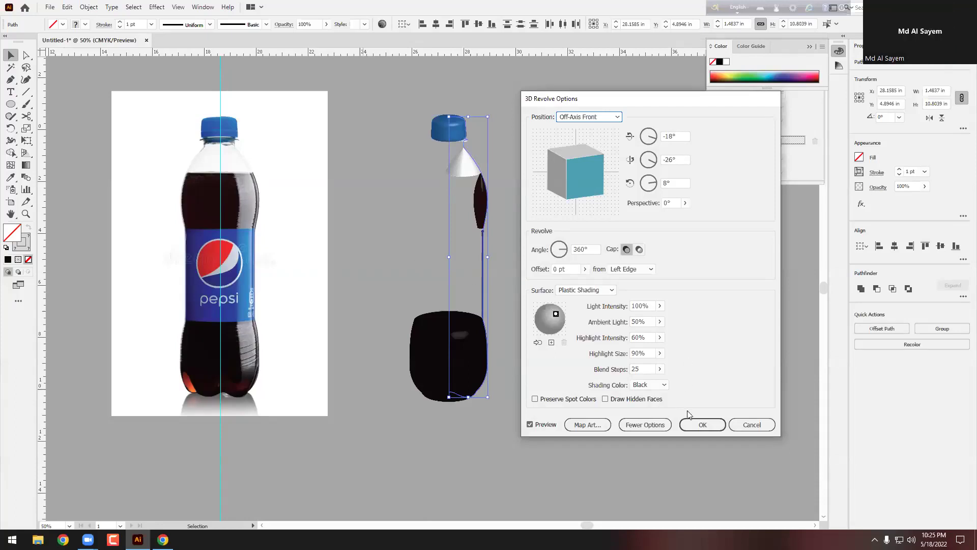
left_click(752, 425)
left_click(533, 143)
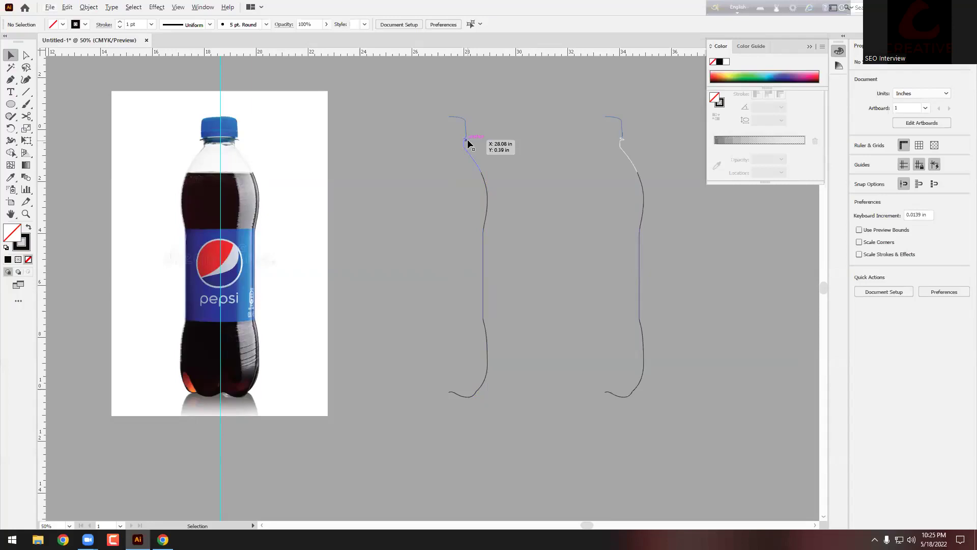
Group the segments of the outline copy nearest the picture and apply a 360° 3D Revolve from the left edge
scroll(476, 163, "up", 3)
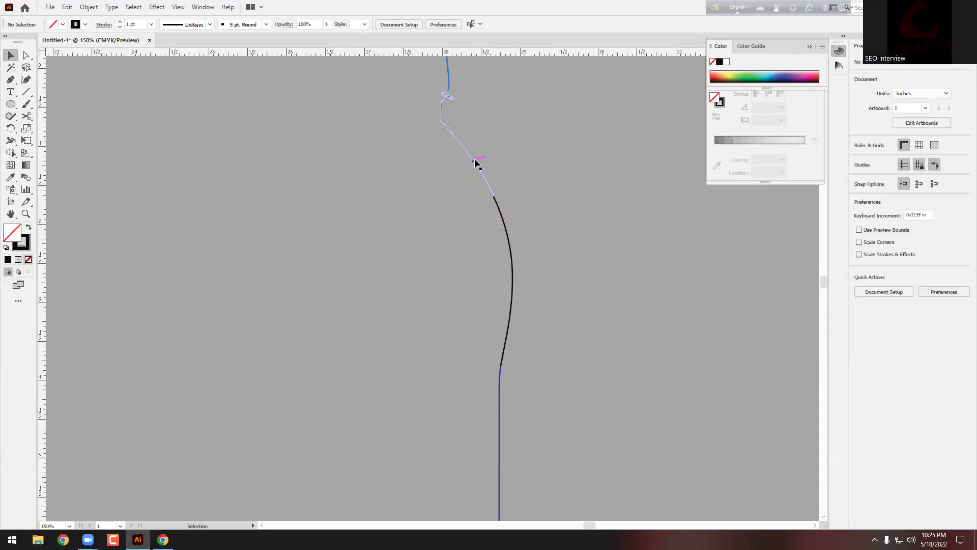
scroll(476, 162, "down", 3)
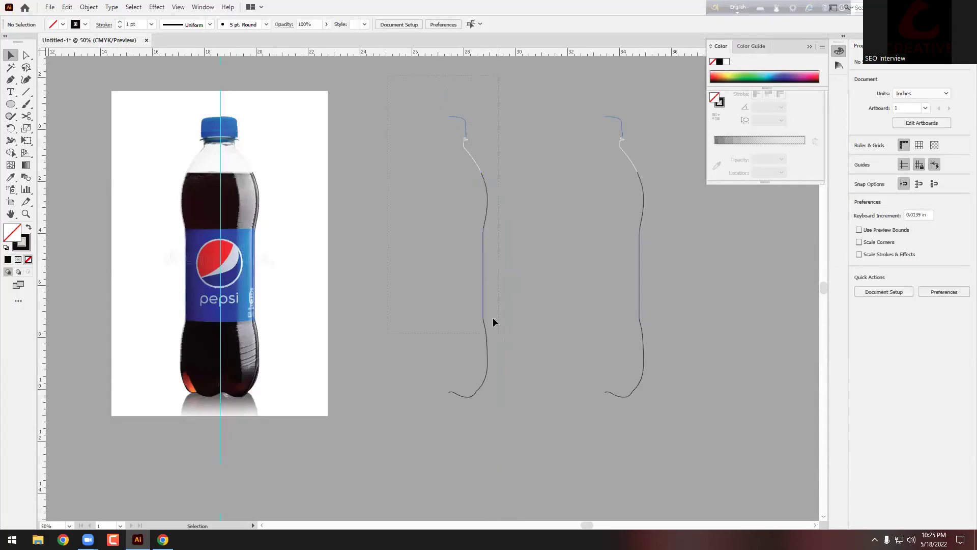
left_click(483, 279)
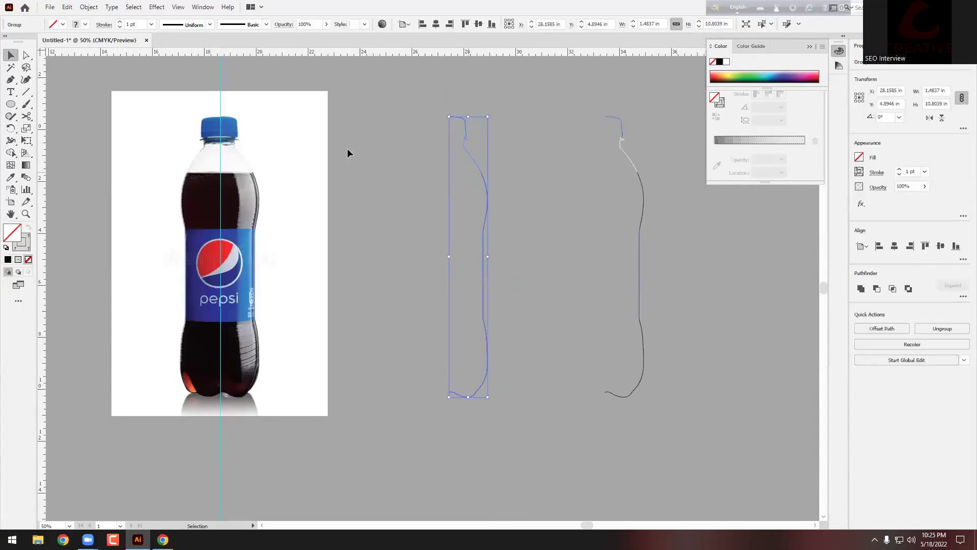
left_click(158, 8)
mouse_move(166, 65)
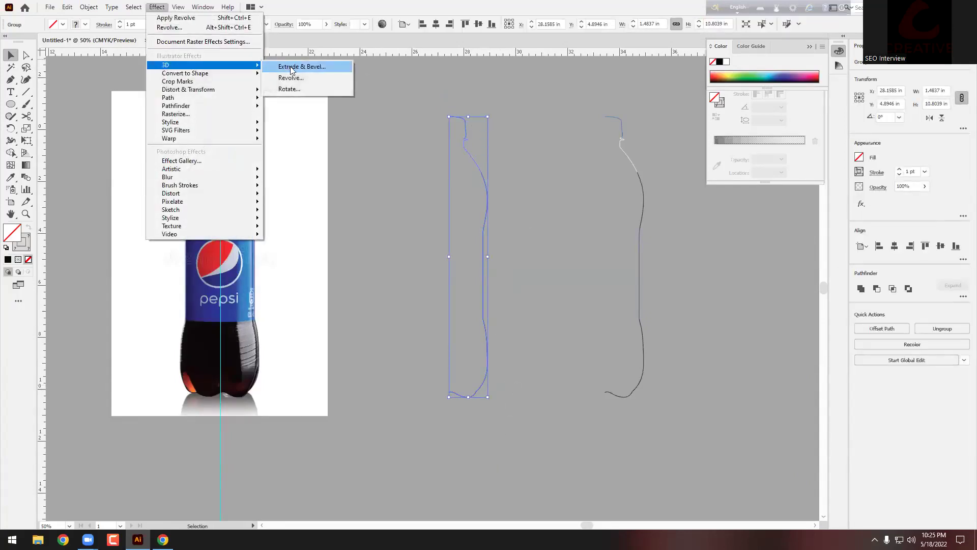
left_click(291, 78)
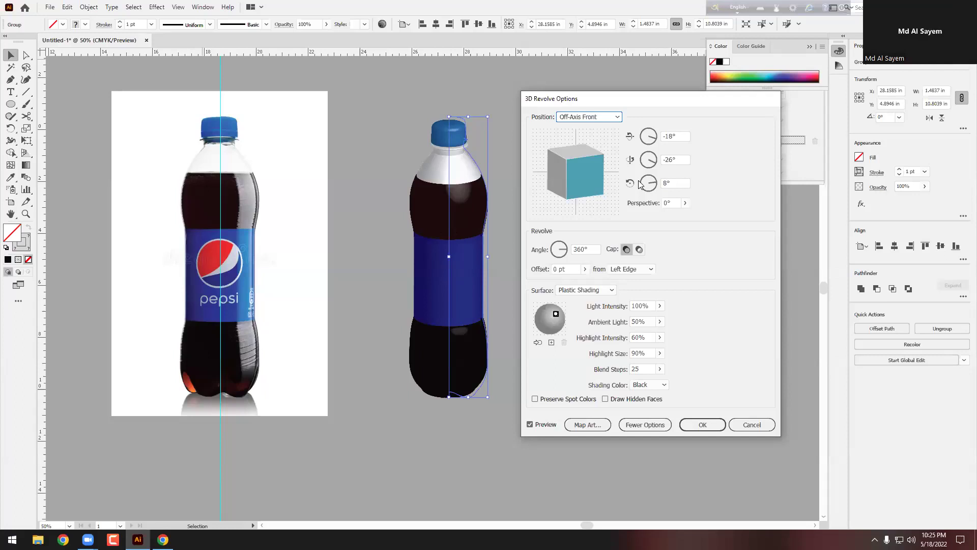
left_click(703, 425)
left_click(539, 235)
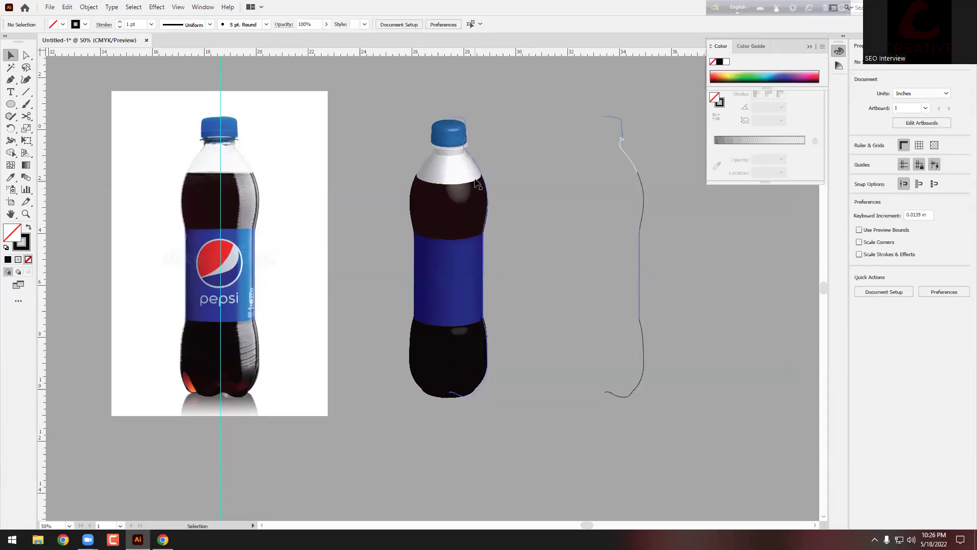
Examine the revolved bottle's neck ring and base up close against the reference picture
scroll(468, 178, "up", 1)
scroll(469, 161, "up", 6)
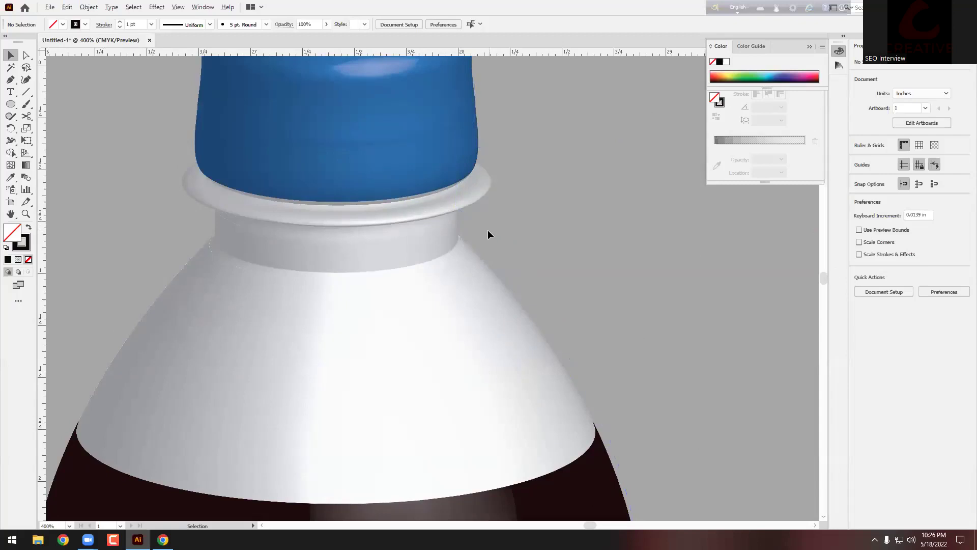
scroll(486, 230, "down", 2)
scroll(487, 230, "down", 5)
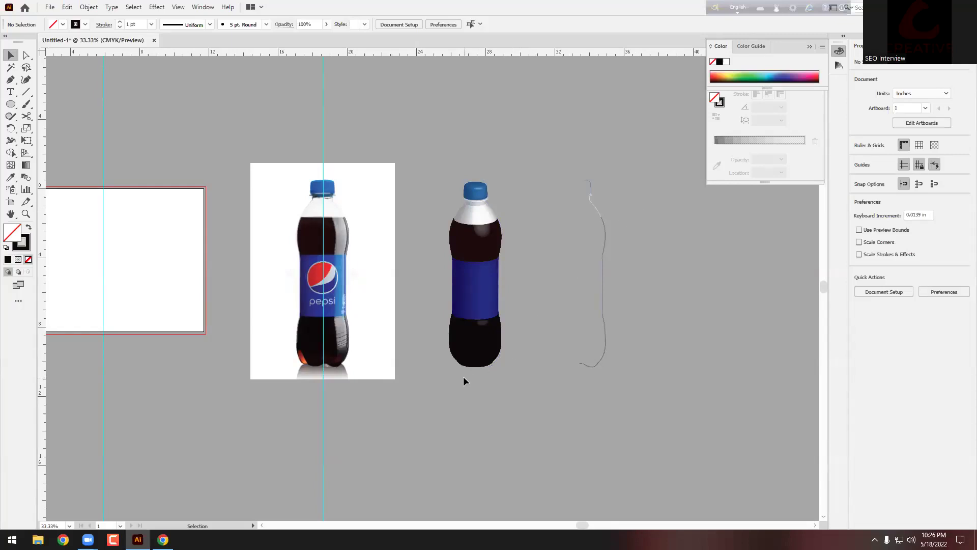
scroll(463, 376, "up", 4)
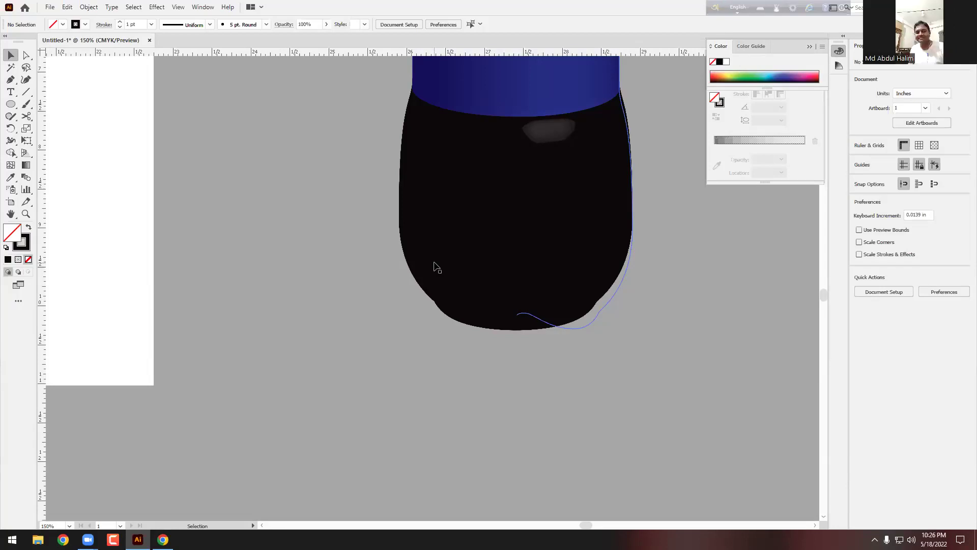
scroll(436, 267, "down", 3)
scroll(436, 267, "up", 3)
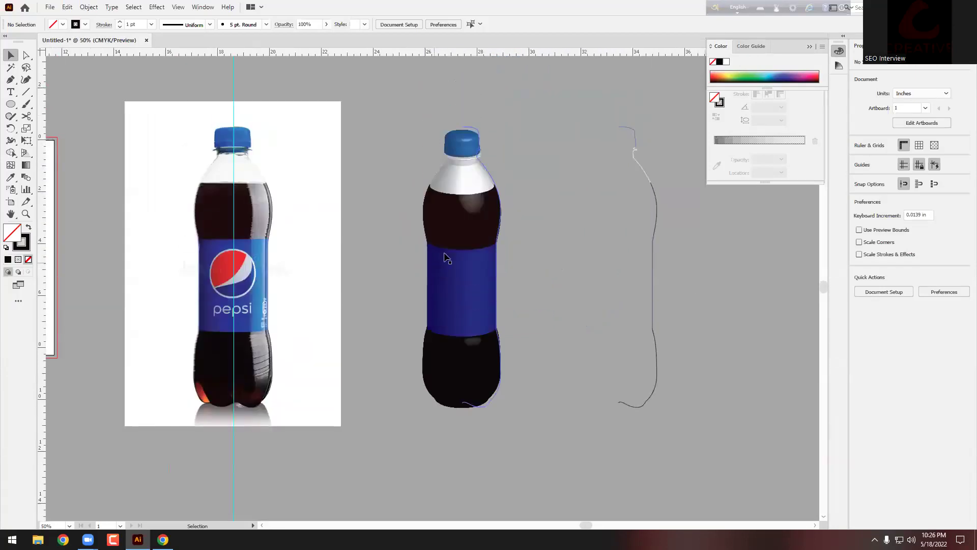
Delete the revolved bottle, the spare outline copy, the reference picture and the remaining traced outline
left_click(489, 270)
key("Delete")
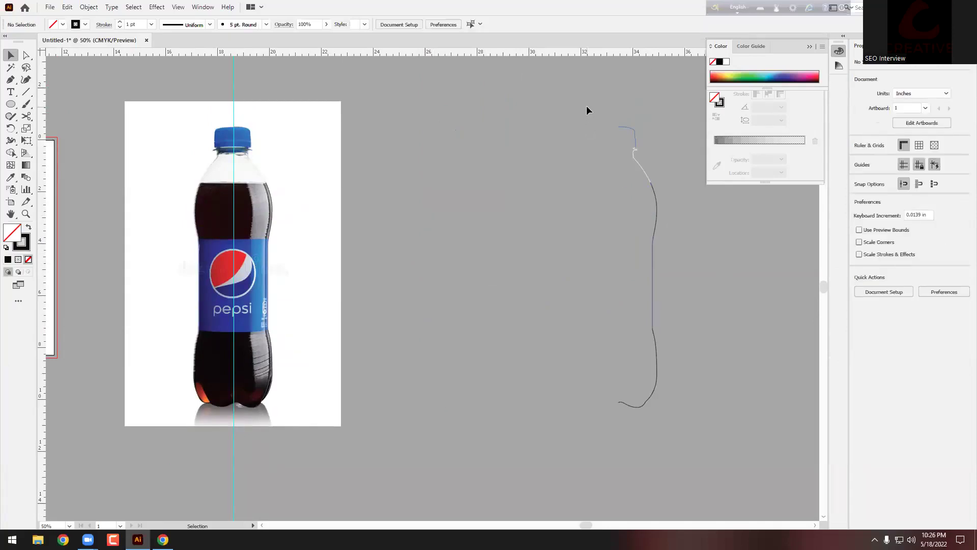
key("ctrl+z")
key("Delete")
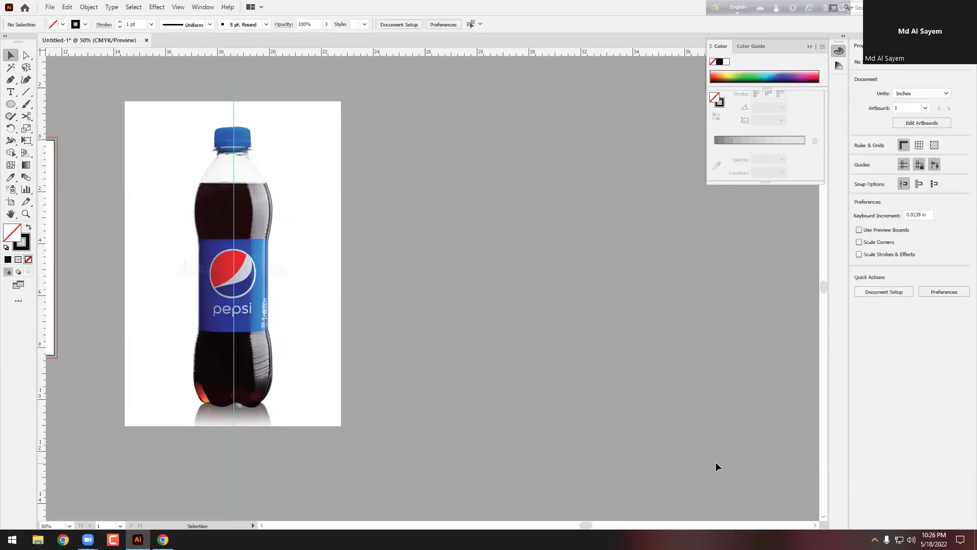
key("ctrl")
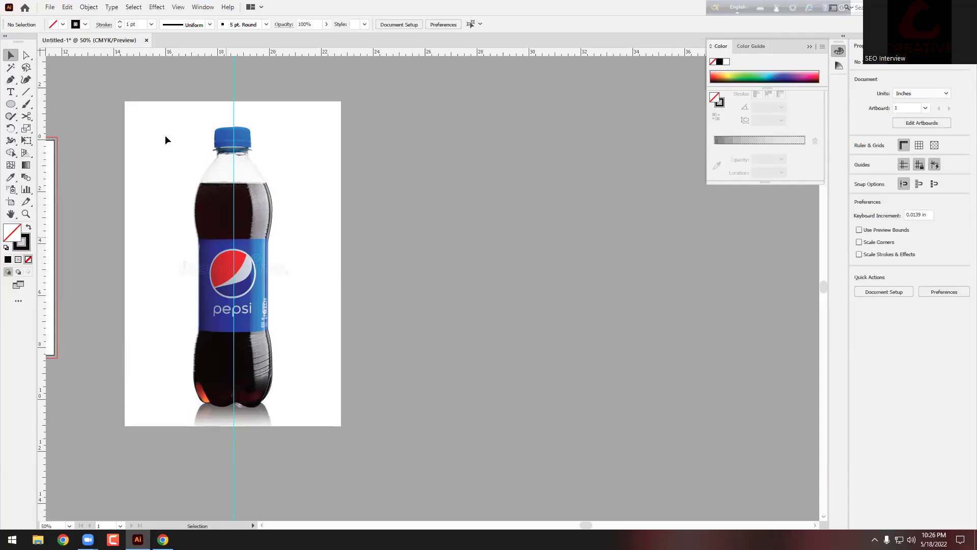
left_click(226, 241)
key("Delete")
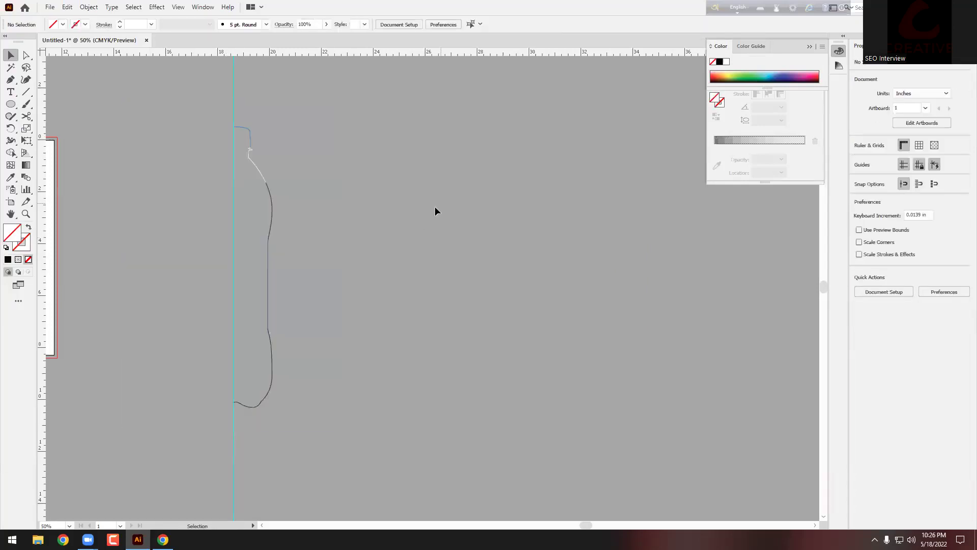
key("ctrl+a")
key("Delete")
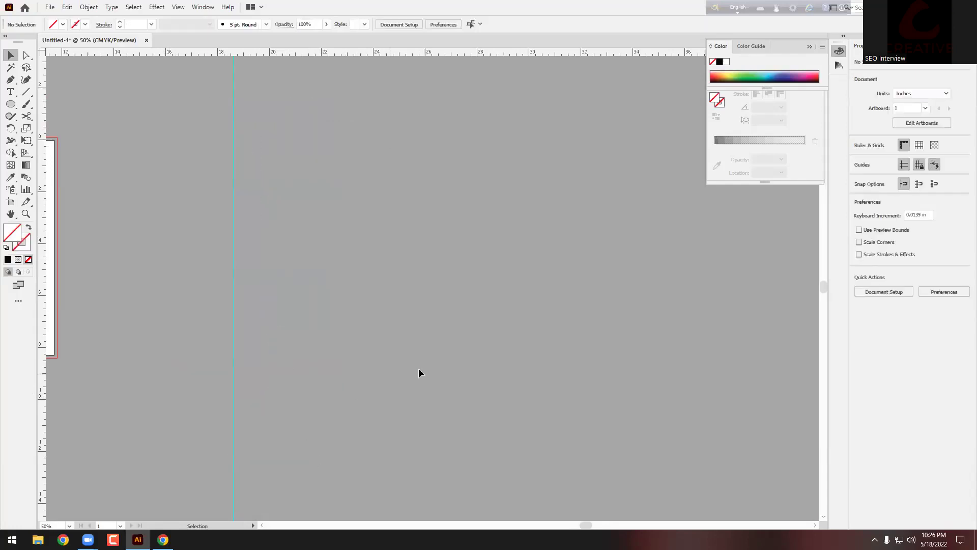
Place a "Lorem ipsum" placeholder text object on the empty canvas and finish editing it
key("alt+space")
scroll(600, 278, "down", 2, "alt")
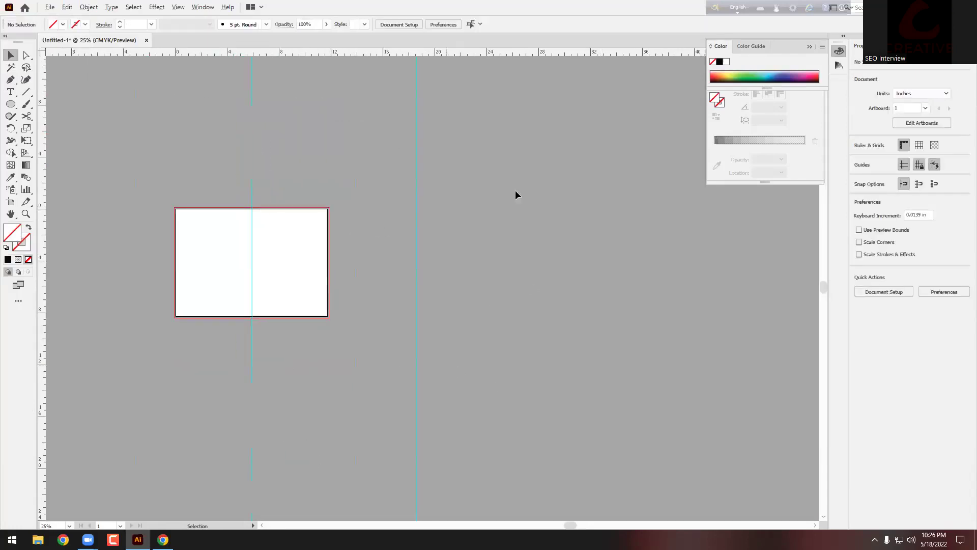
scroll(423, 211, "up", 2, "alt")
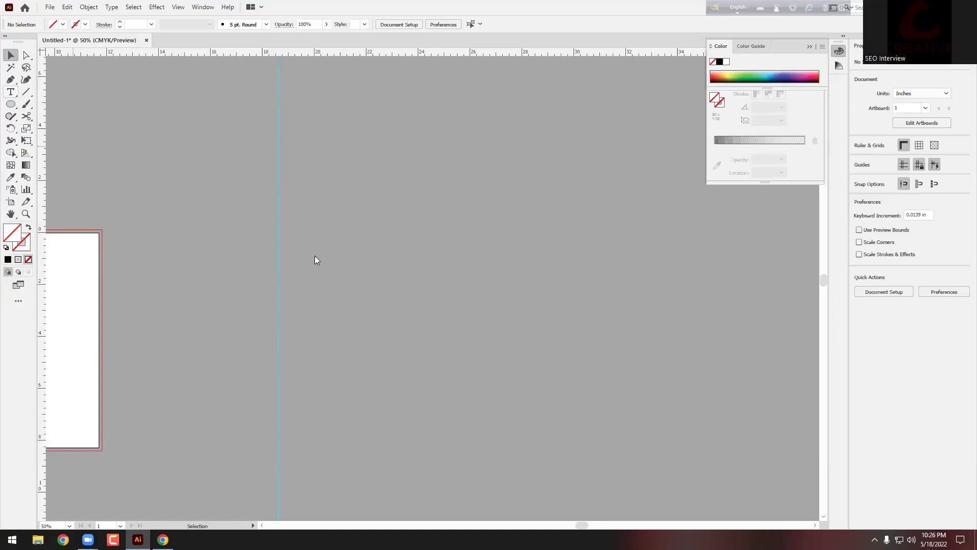
key("t")
left_click(404, 238)
scroll(432, 237, "up", 6)
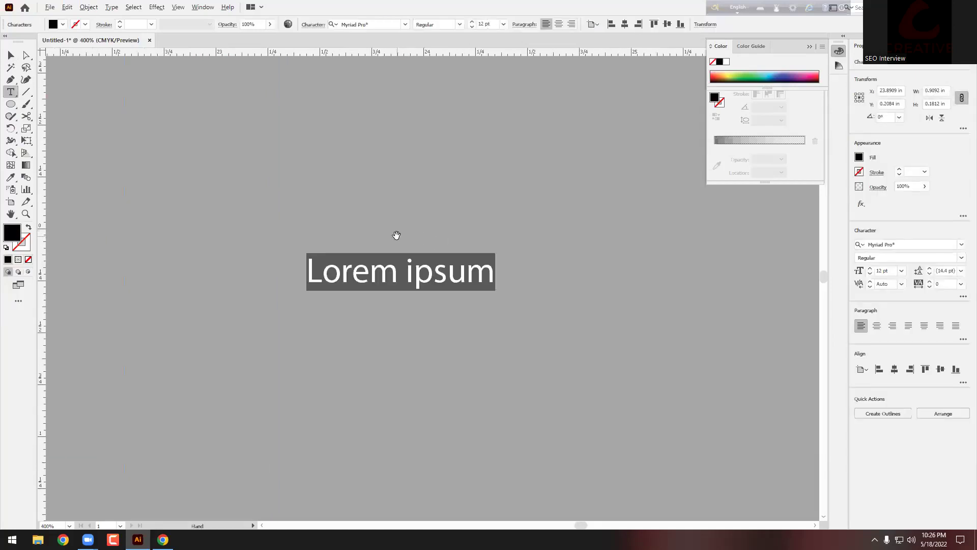
left_click(11, 54)
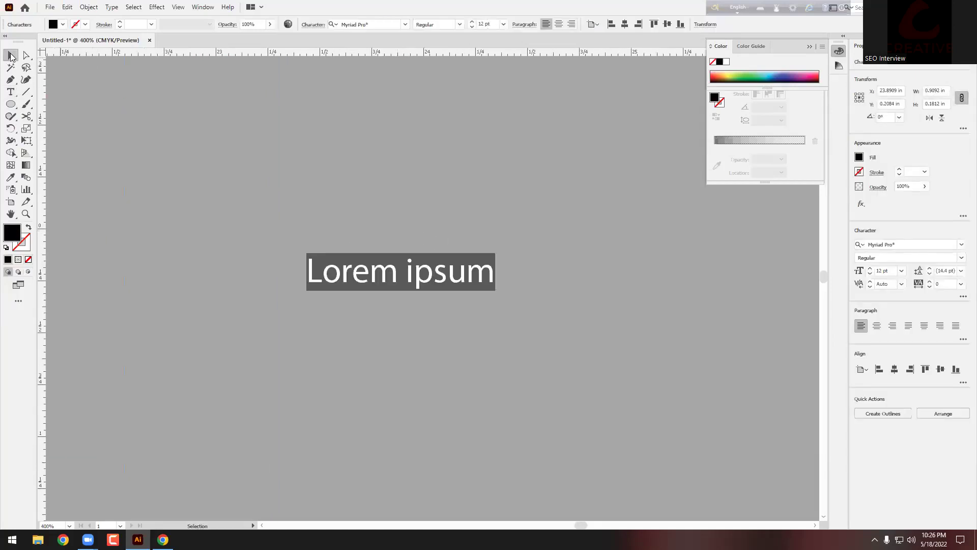
left_click(153, 7)
mouse_move(184, 65)
left_click(290, 68)
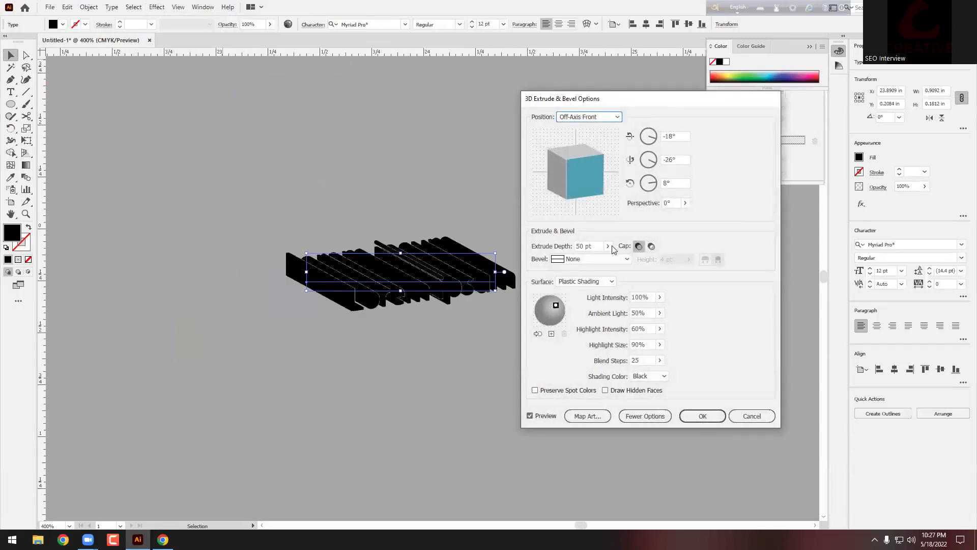
left_click(608, 246)
left_click_drag(570, 260, 589, 259)
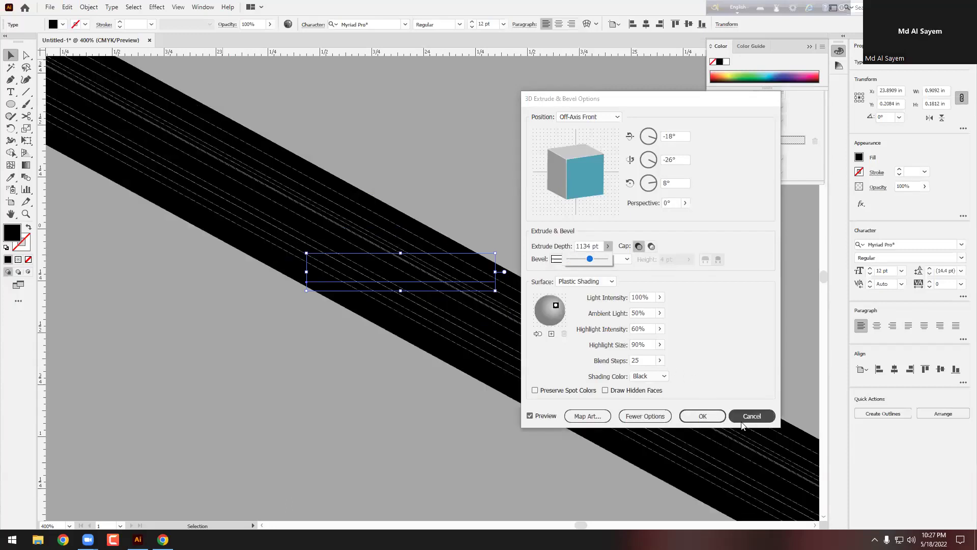
left_click(744, 419)
Delete the text object and draw a black square about 0.36 in wide on the empty canvas
key("Delete")
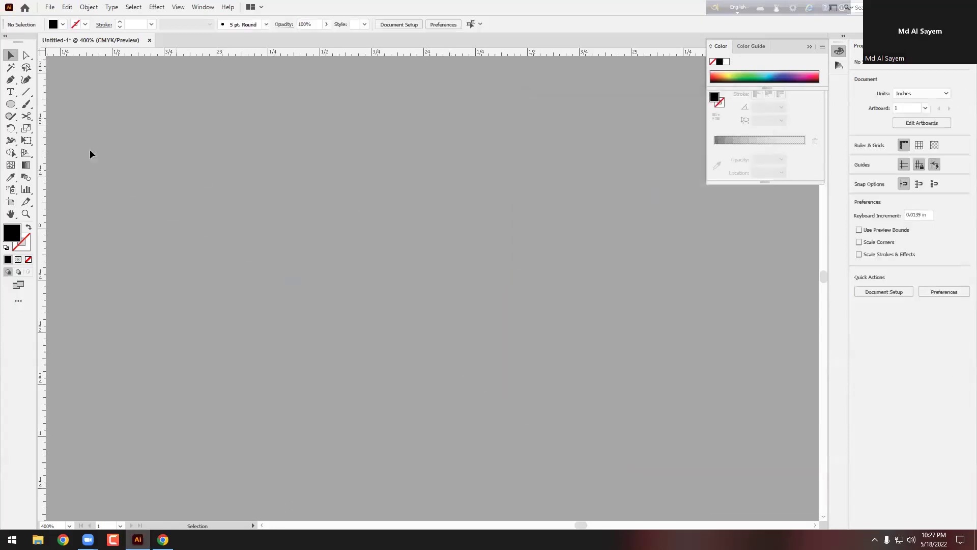
left_click_drag(10, 104, 63, 106)
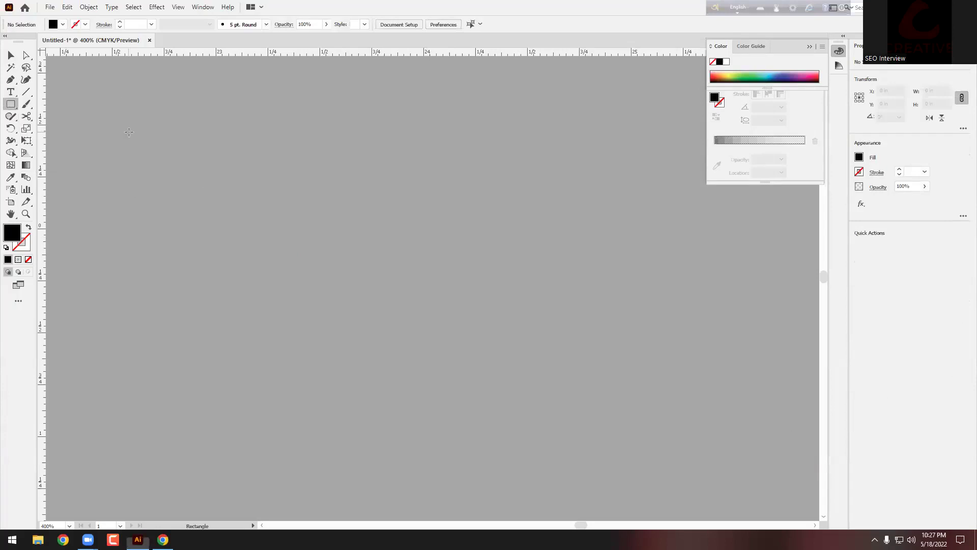
left_click_drag(130, 133, 204, 206)
key("v")
Apply a 360° 3D Revolve from the left edge to the square
left_click(164, 9)
mouse_move(186, 66)
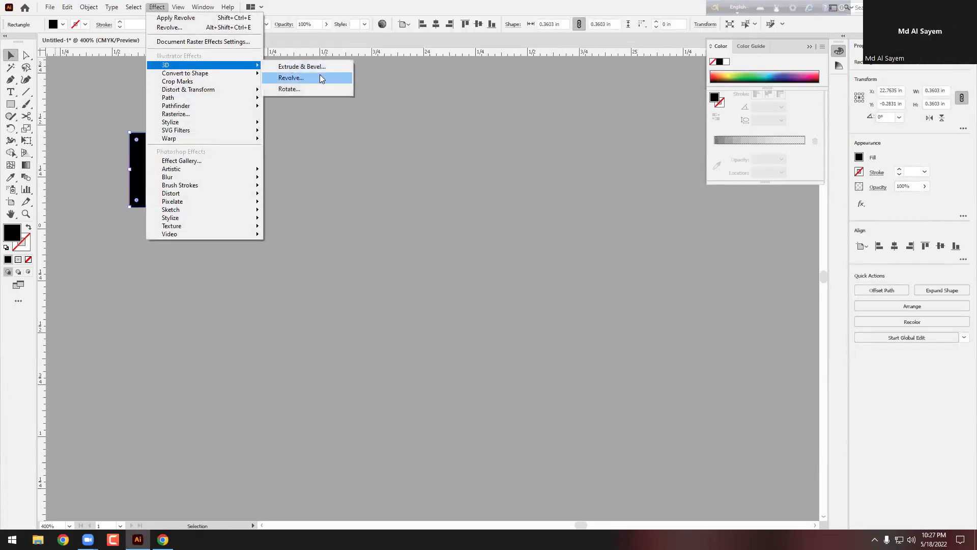
left_click(326, 76)
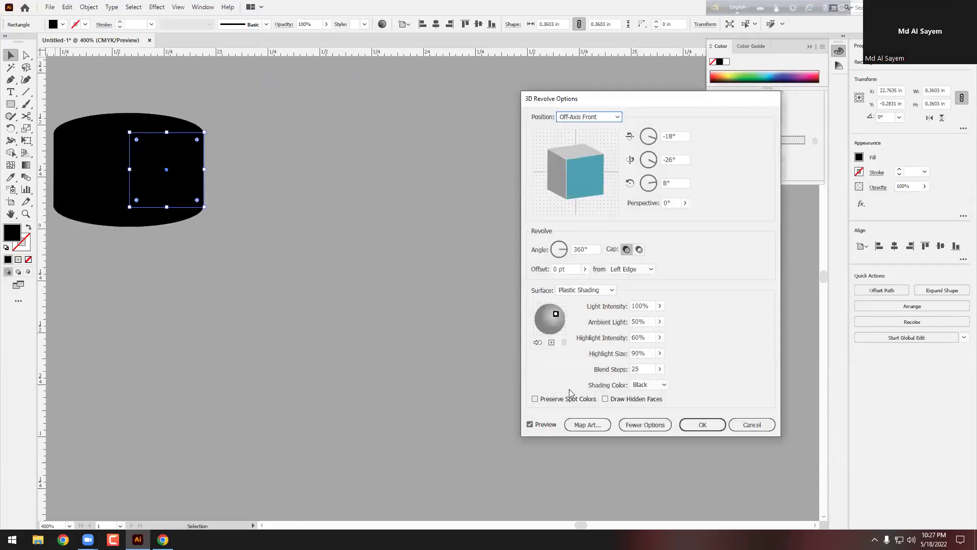
left_click(700, 424)
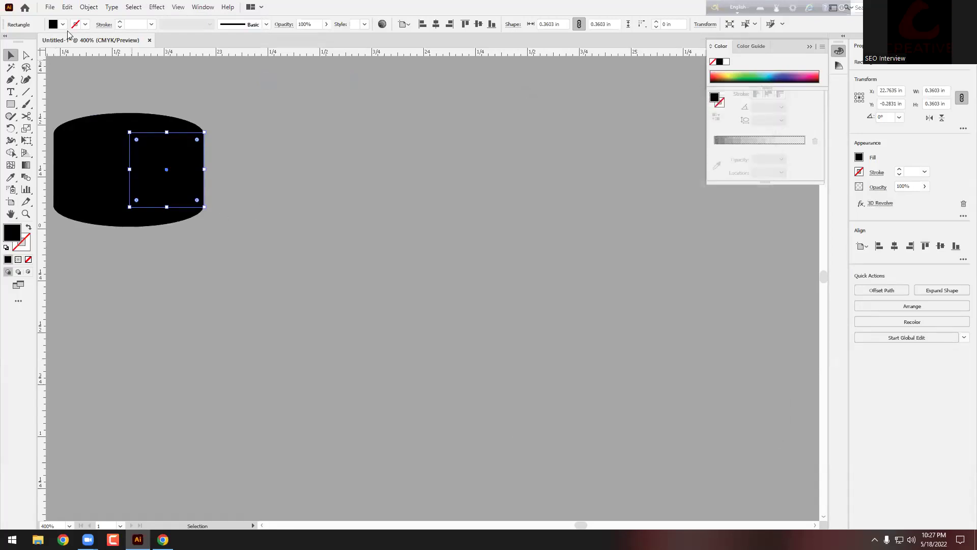
Fill the revolved square with white and move the cylinder down and to the right on the canvas
left_click(62, 24)
left_click(22, 45)
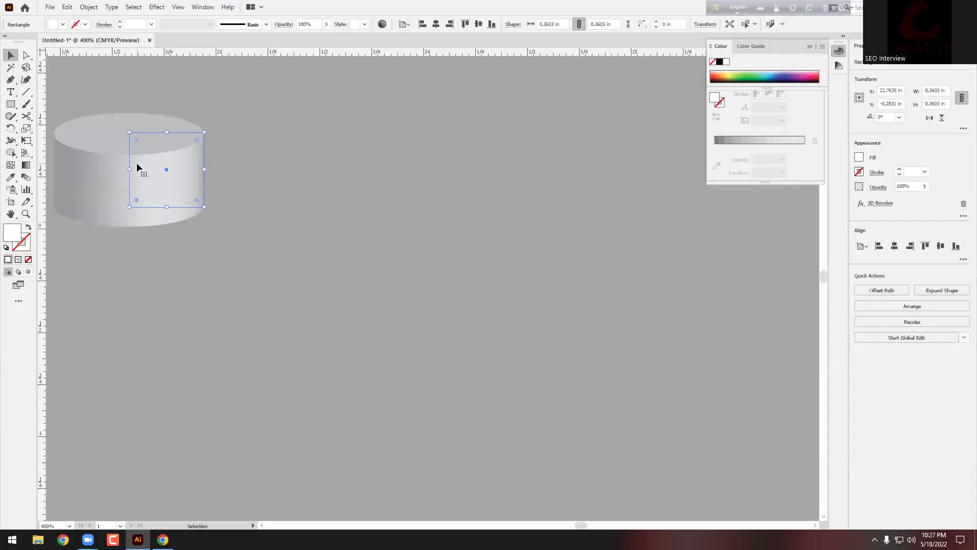
left_click_drag(136, 163, 262, 224)
Reshape the revolved square by pulling its upper-left corner up, its lower-left corner down and its upper-right corner outward
key("a")
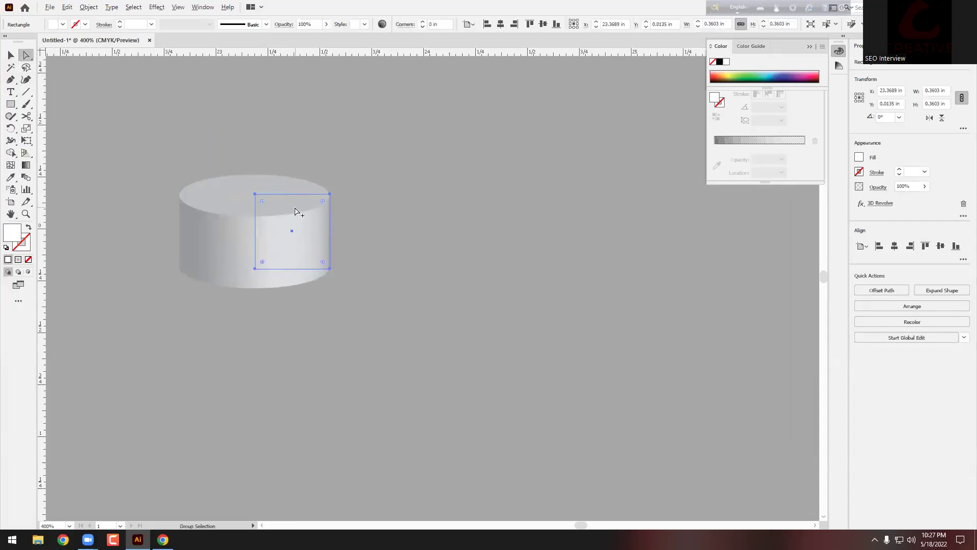
scroll(295, 211, "up", 1)
left_click(235, 184)
left_click_drag(235, 186, 241, 72)
left_click_drag(237, 299, 197, 342)
scroll(312, 311, "down", 1)
left_click_drag(336, 228, 425, 221)
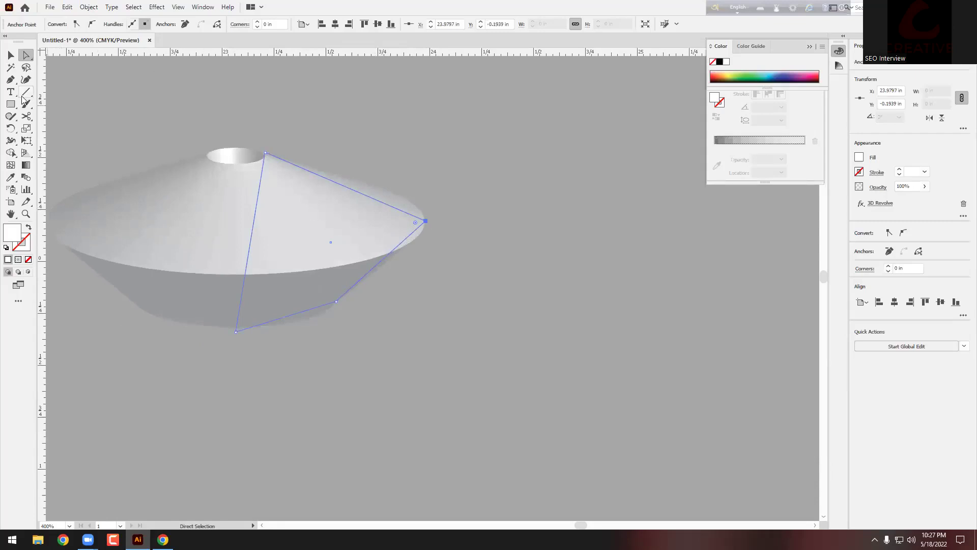
Add one anchor point on the profile's upper edge and one on its left edge
left_click_drag(10, 80, 54, 98)
left_click(312, 172)
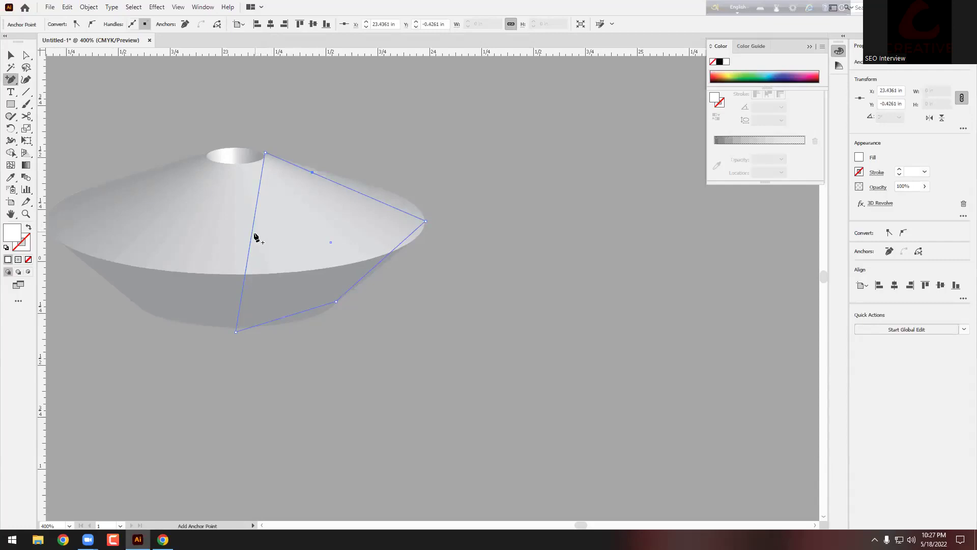
left_click(251, 236)
left_click(26, 54)
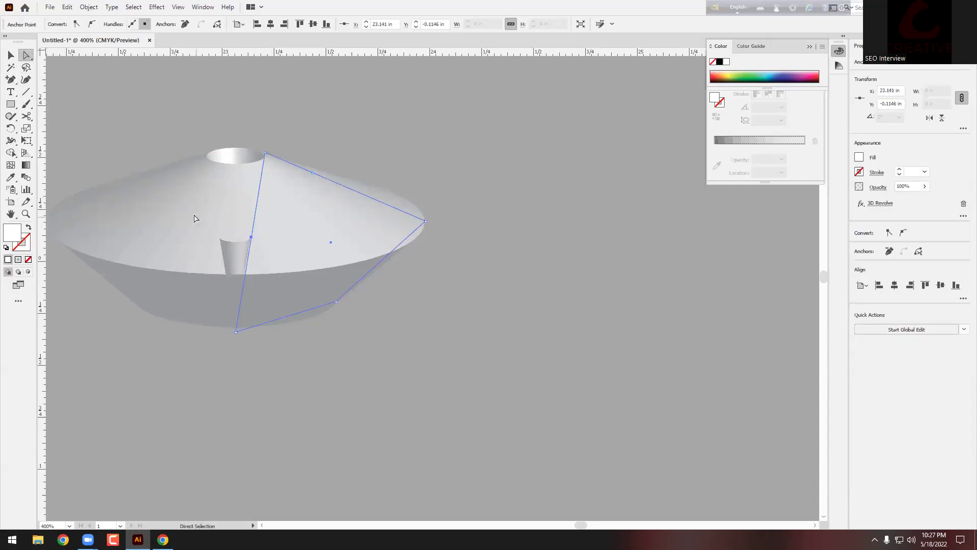
Pull the left edge's new anchor point outward to about X 21.82 in, Y 0.07 in to widen the revolved shape
scroll(391, 245, "down", 1)
scroll(165, 219, "up", 1)
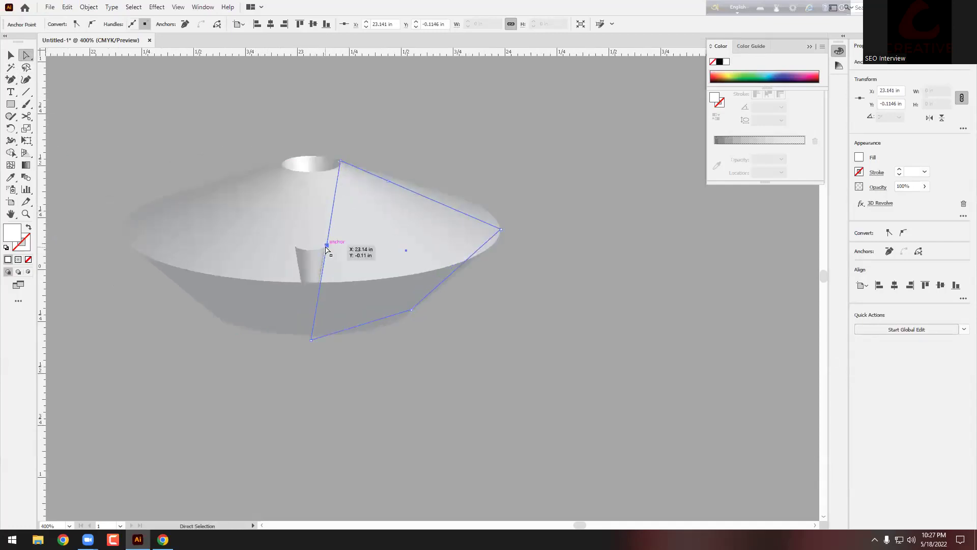
left_click_drag(326, 248, 187, 271)
scroll(461, 260, "down", 2)
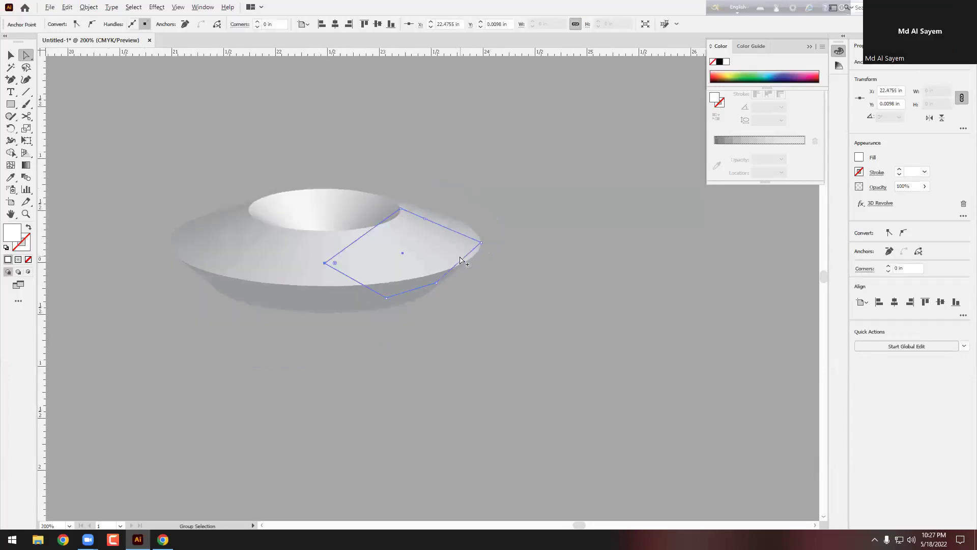
scroll(303, 278, "up", 1)
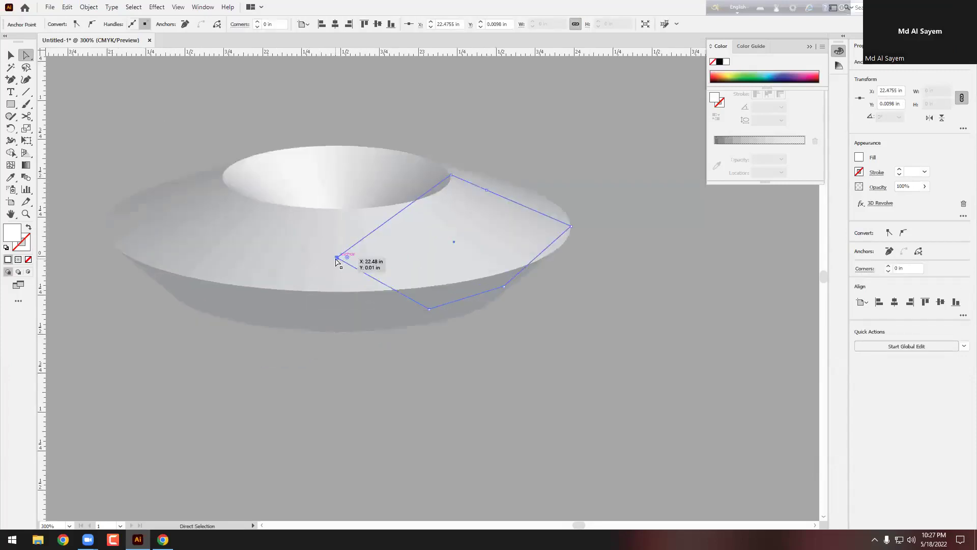
left_click_drag(336, 260, 242, 266)
scroll(449, 258, "down", 2)
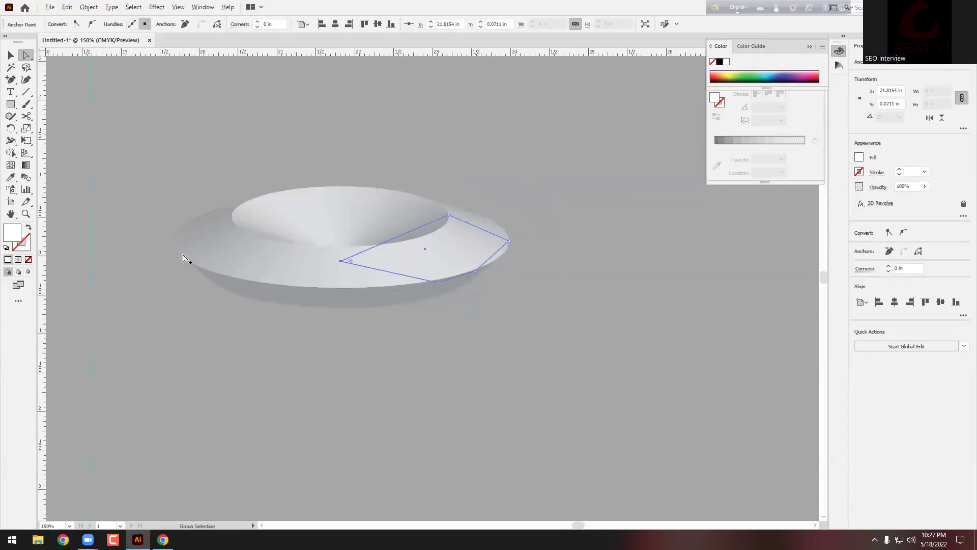
scroll(183, 258, "up", 1)
Move the profile's upper anchor point to about X 22.72 in, Y -0.8 in and round that corner to about 0.49 in
left_click_drag(538, 205, 488, 178)
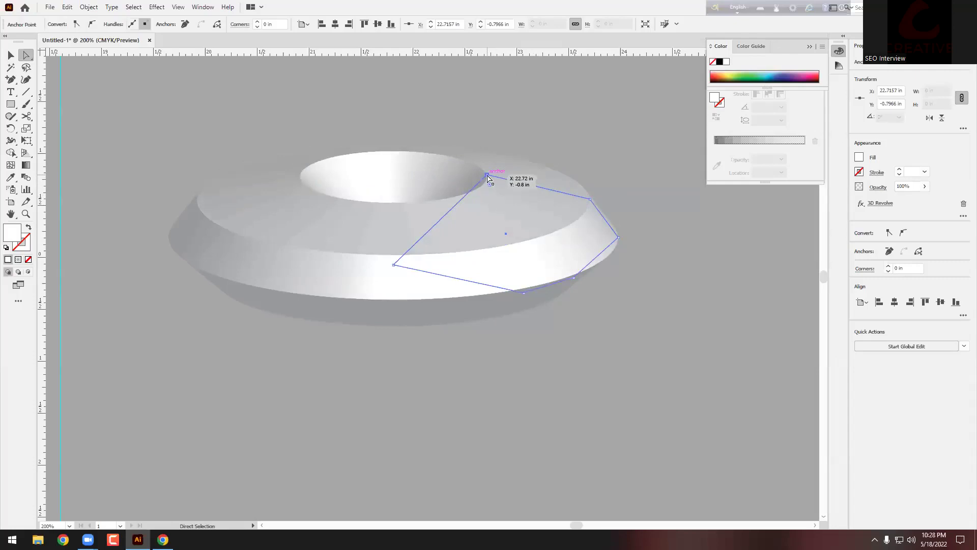
left_click_drag(491, 187, 509, 224)
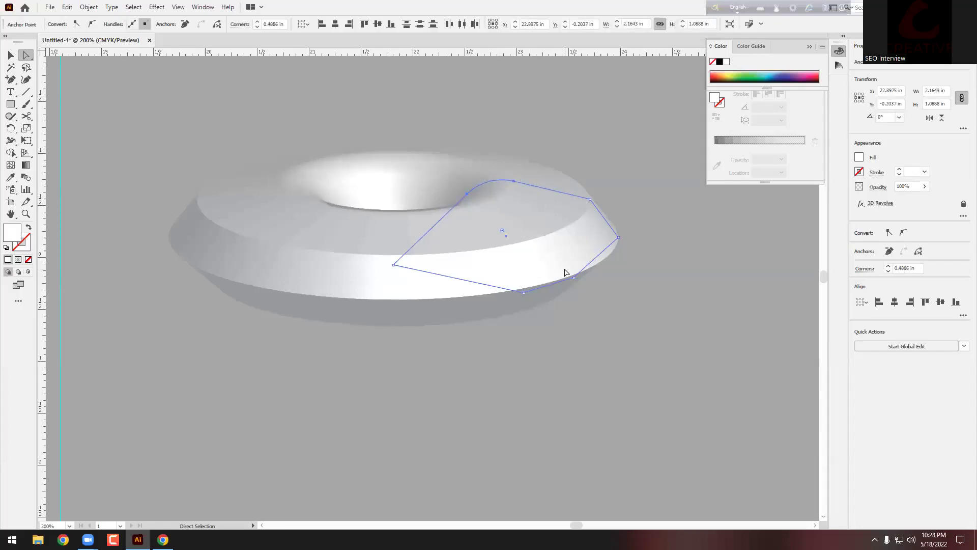
scroll(525, 305, "up", 2)
scroll(375, 240, "down", 2)
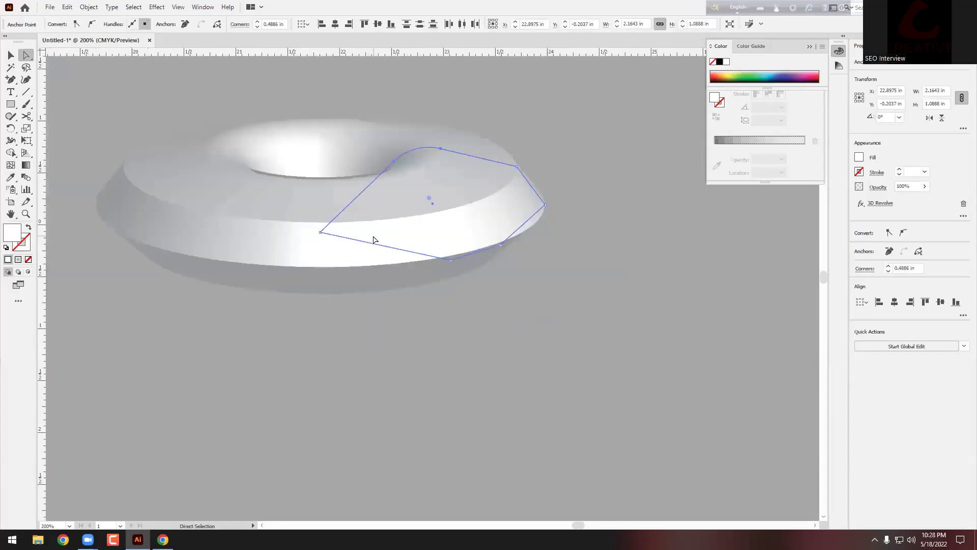
scroll(373, 240, "up", 2)
Move the whole revolved ring down and to the right to about X 24.75 in, Y 1.25 in and deselect it
left_click(10, 54)
left_click(78, 72)
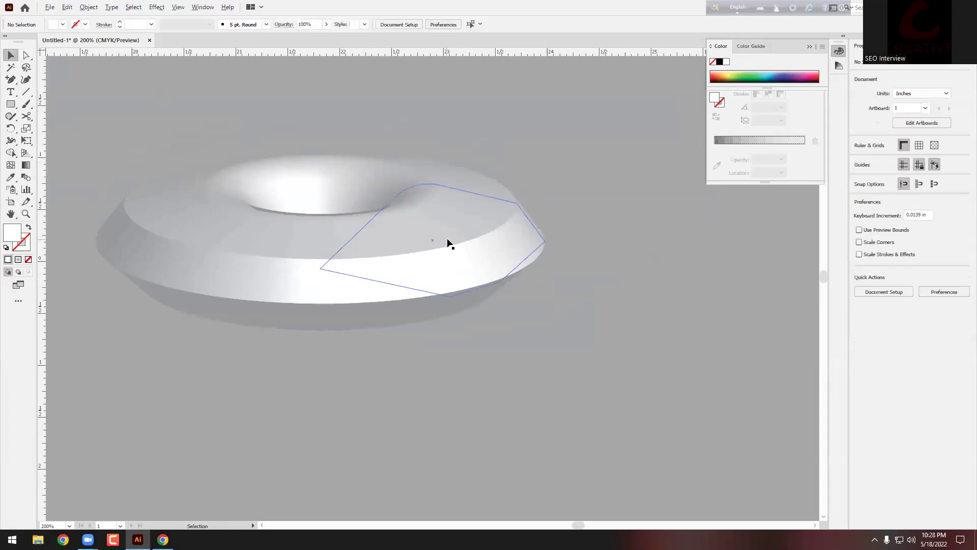
scroll(449, 244, "down", 1)
left_click_drag(410, 273, 553, 380)
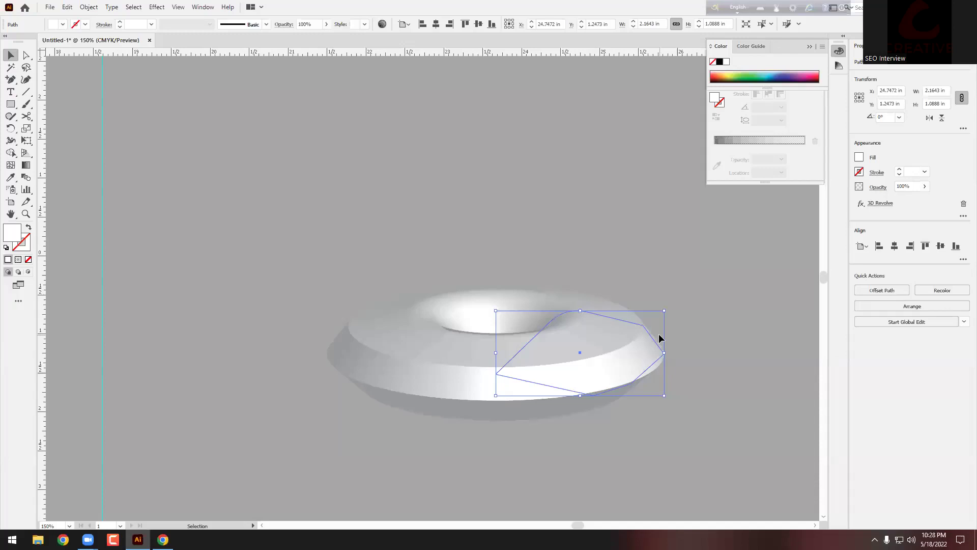
left_click(681, 365)
Delete the revolved ring from the canvas
scroll(530, 373, "down", 5)
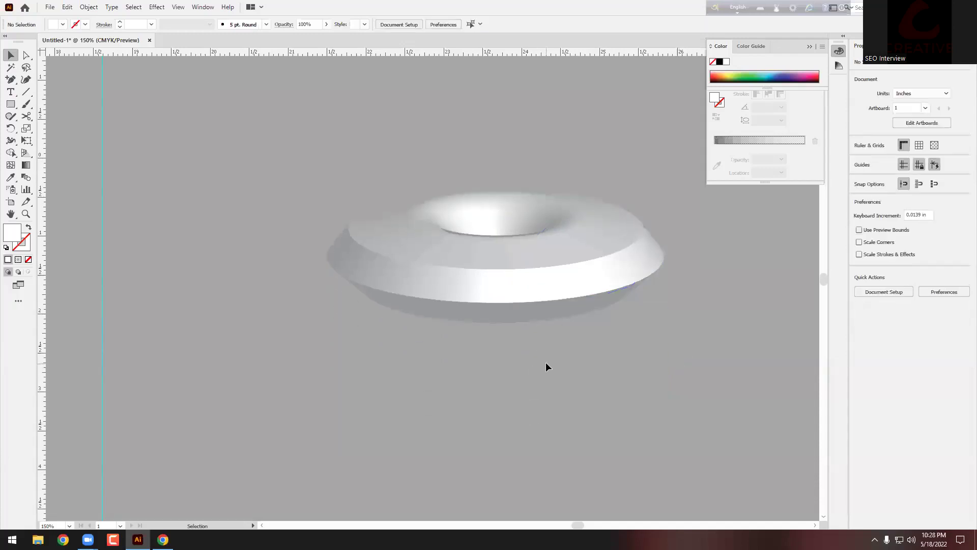
scroll(546, 362, "down", 3)
left_click(530, 328)
key("Delete")
scroll(570, 303, "down", 3)
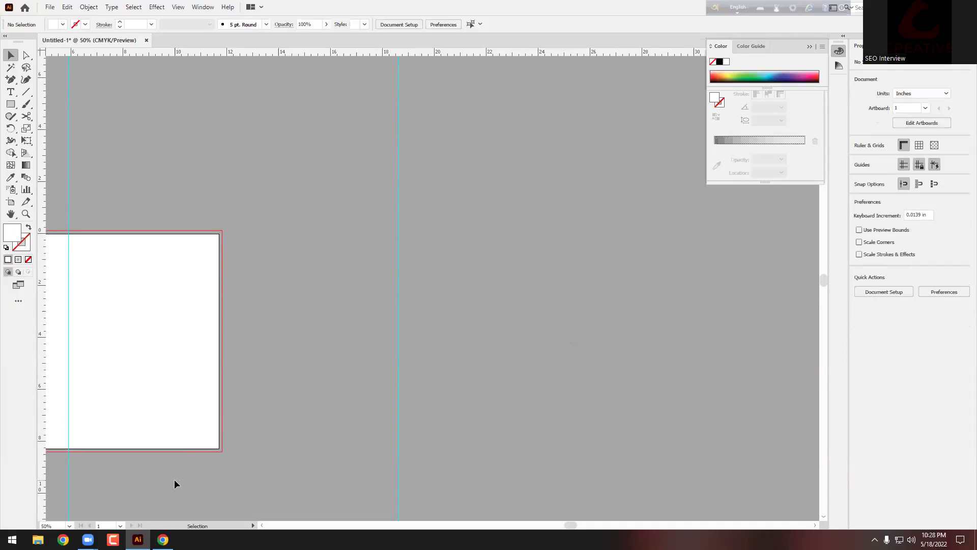
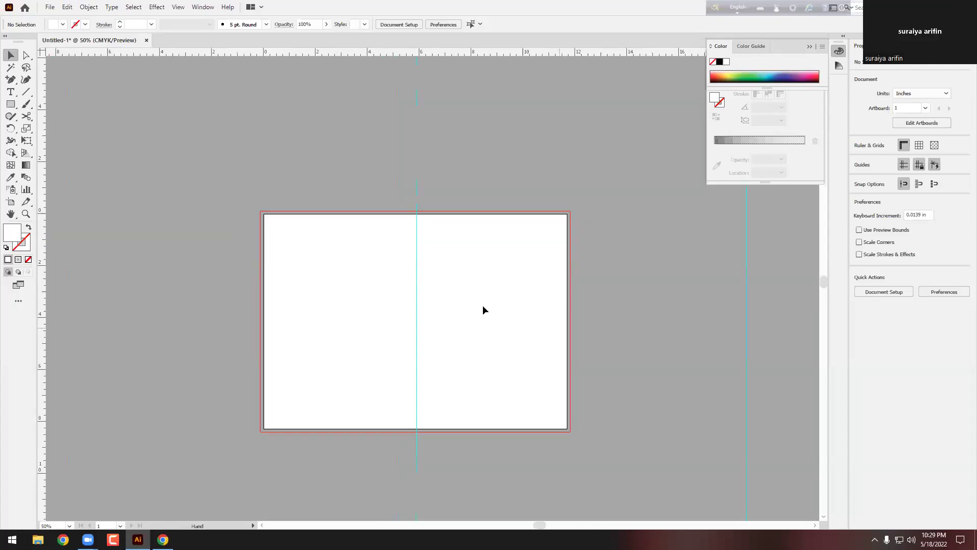
left_click_drag(368, 250, 473, 348)
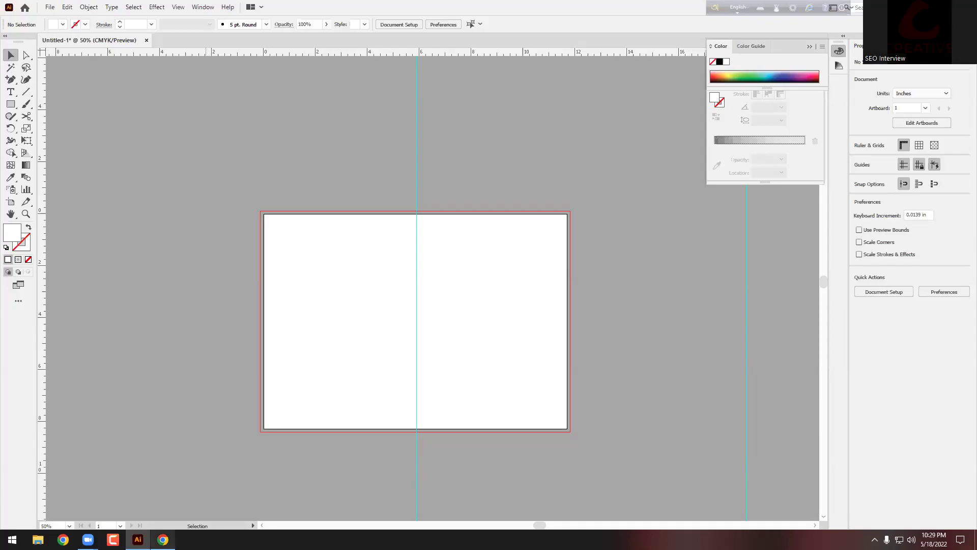
Switch to Chrome and open the Creative IT Institute teacher login page, citsmp.com/teacher, in a new tab
left_click(163, 539)
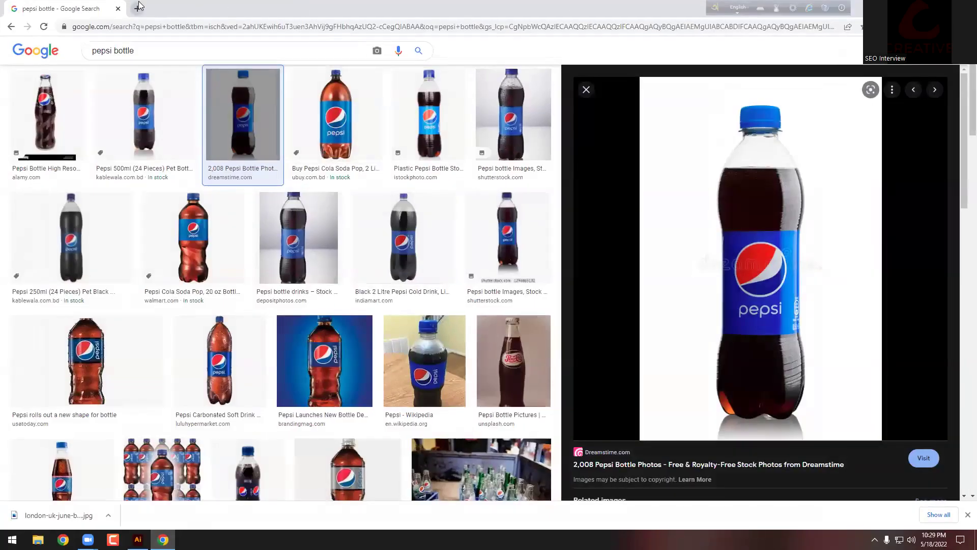
key("ctrl+t")
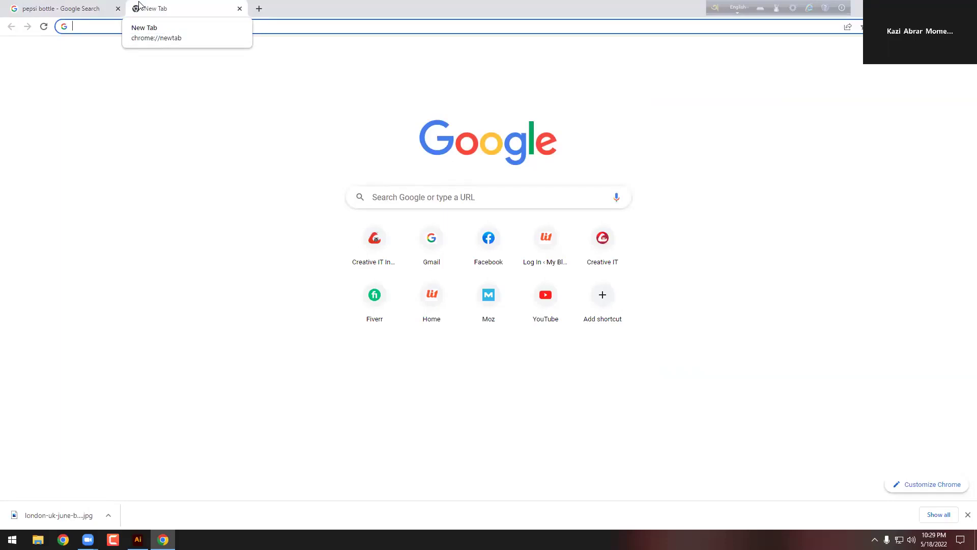
left_click(400, 199)
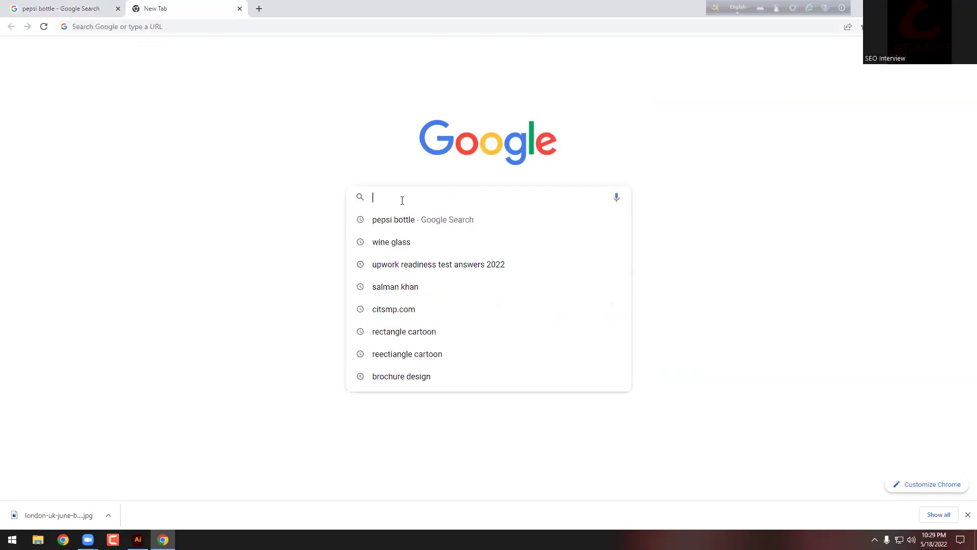
left_click(369, 161)
left_click(375, 243)
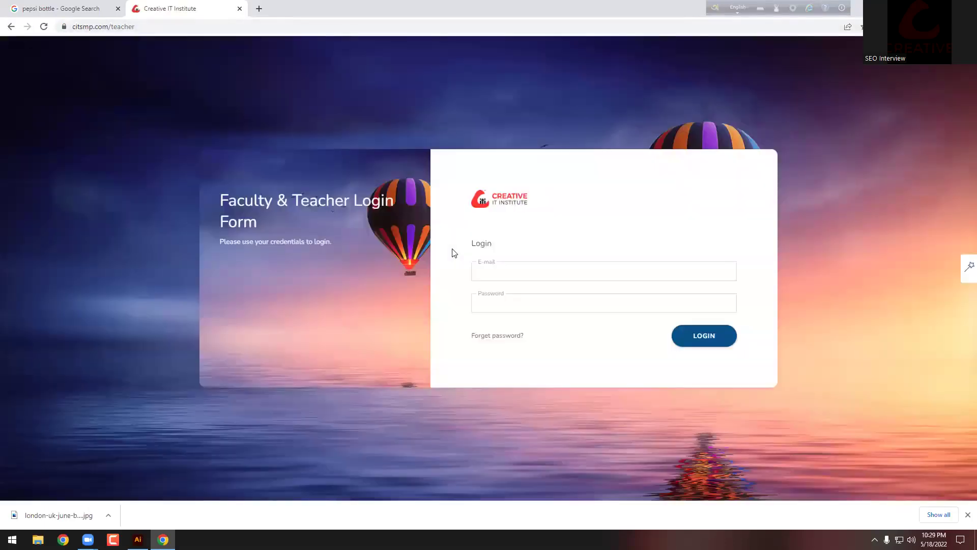
Log in to the faculty and teacher portal by entering the account e-mail and the account password
left_click(510, 275)
type("m")
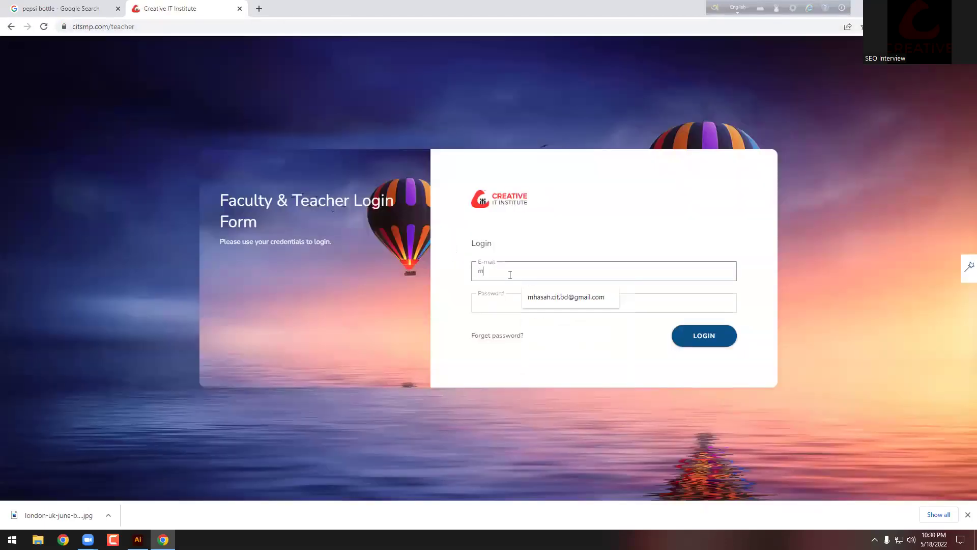
left_click(529, 297)
left_click(519, 308)
type("••••••••")
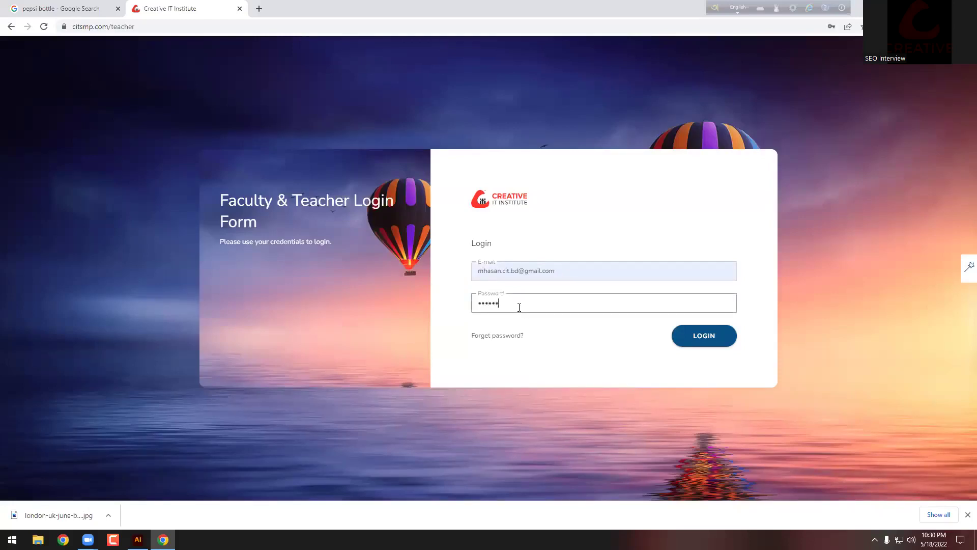
key("Return")
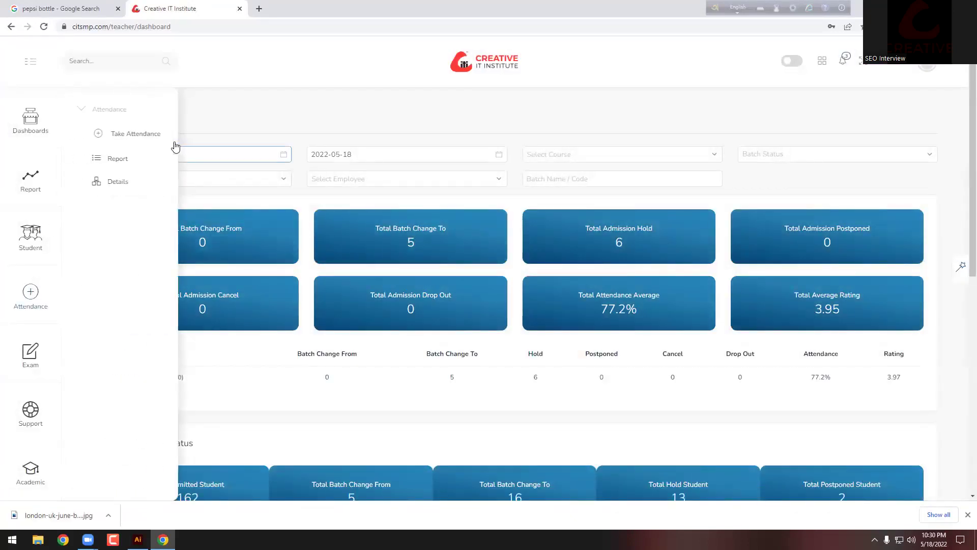
Open the Take Attendance form and choose batch PGD 2208 with the batch start date 2022-05-18
left_click(148, 135)
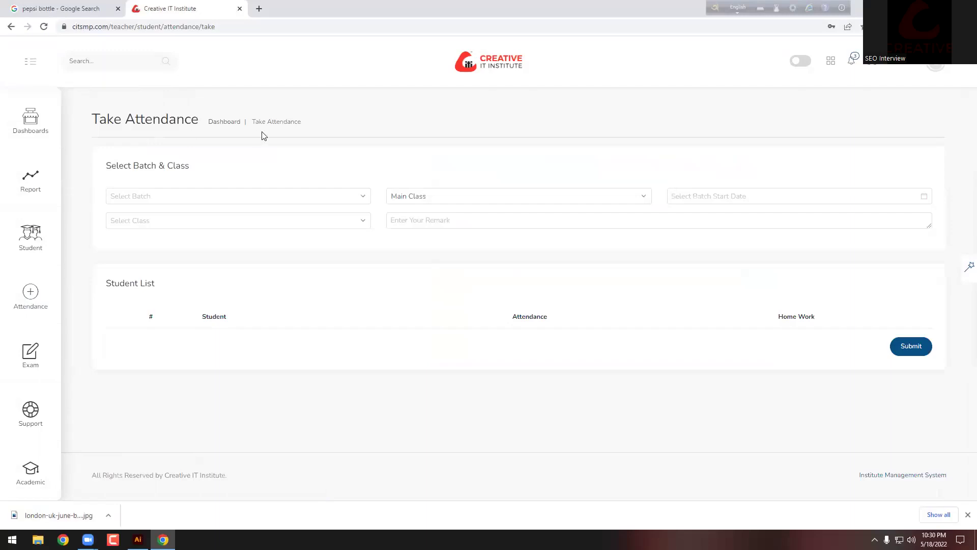
left_click(194, 198)
left_click(155, 266)
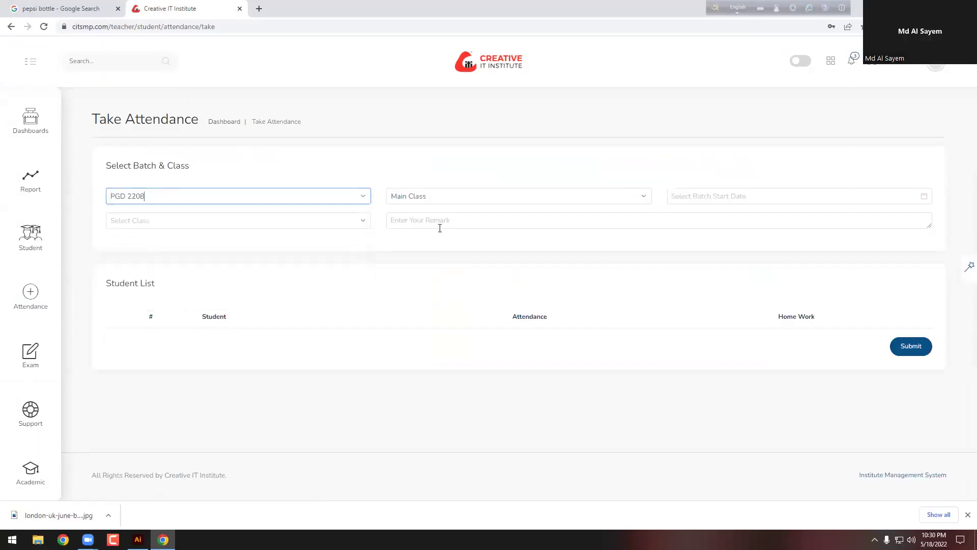
left_click(697, 196)
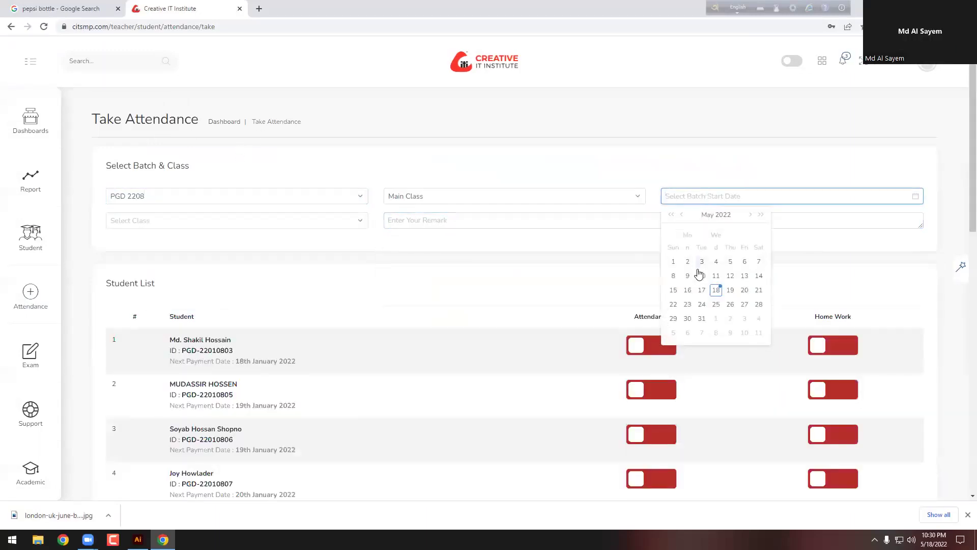
left_click(716, 289)
Change the batch to ES PGD 2207 and select the class 09. Work with Blend
left_click(294, 224)
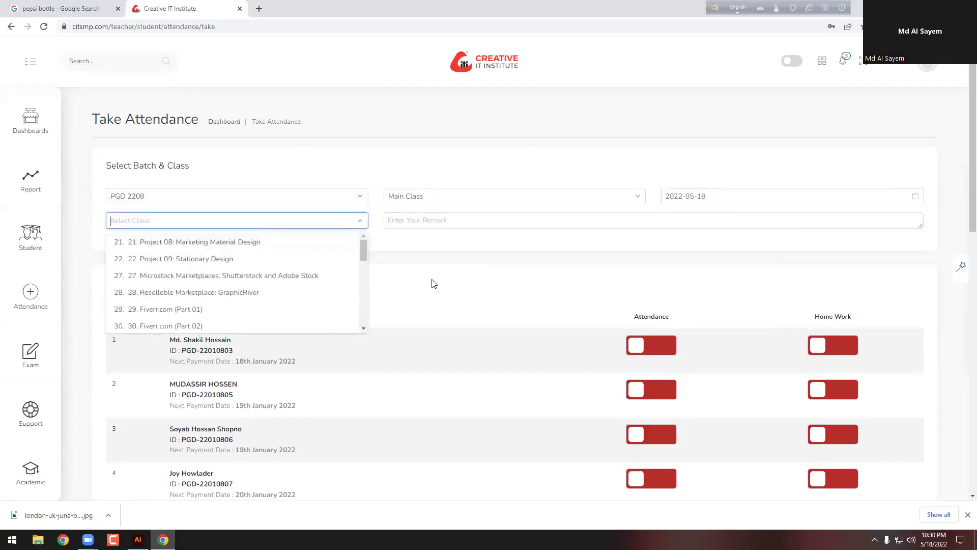
left_click(148, 197)
left_click(153, 298)
left_click(259, 224)
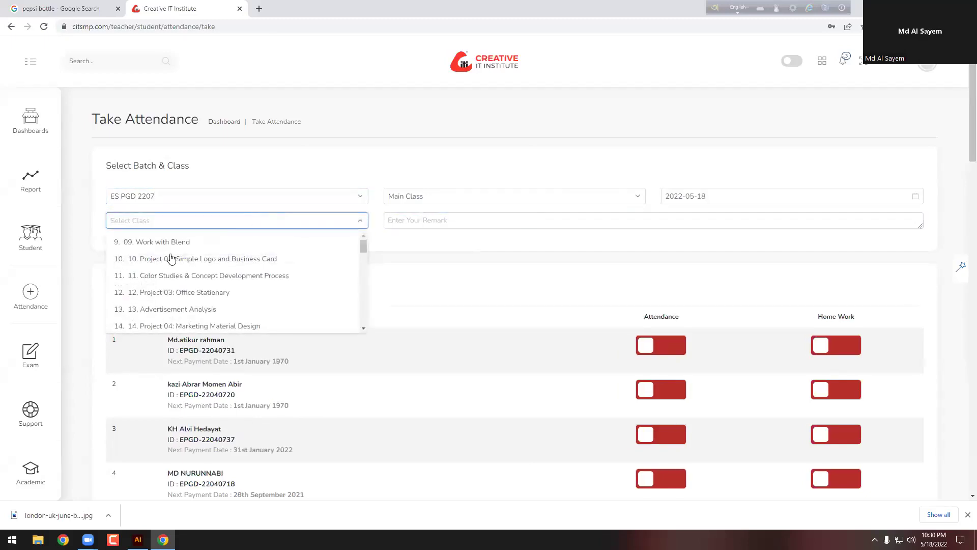
left_click(173, 243)
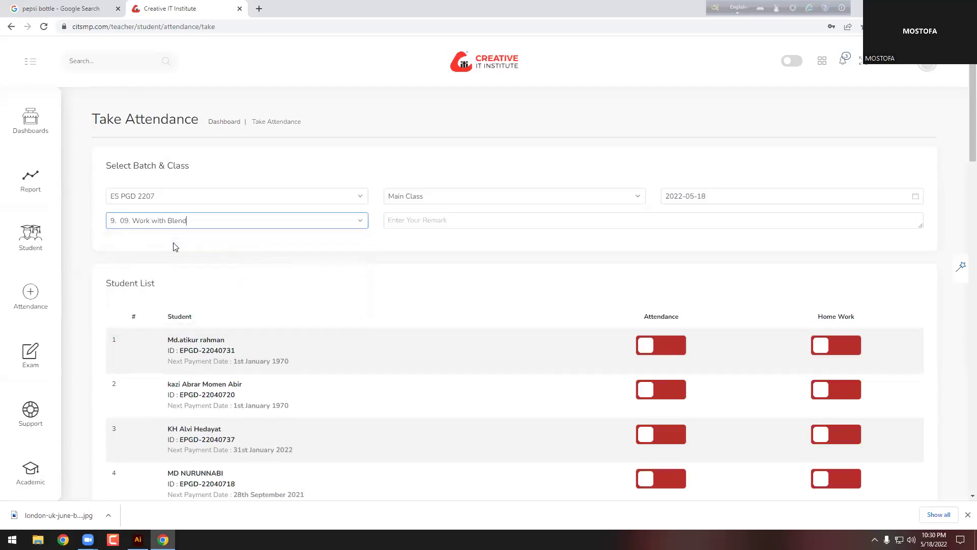
key("ctrl+minus")
key("ctrl+plus")
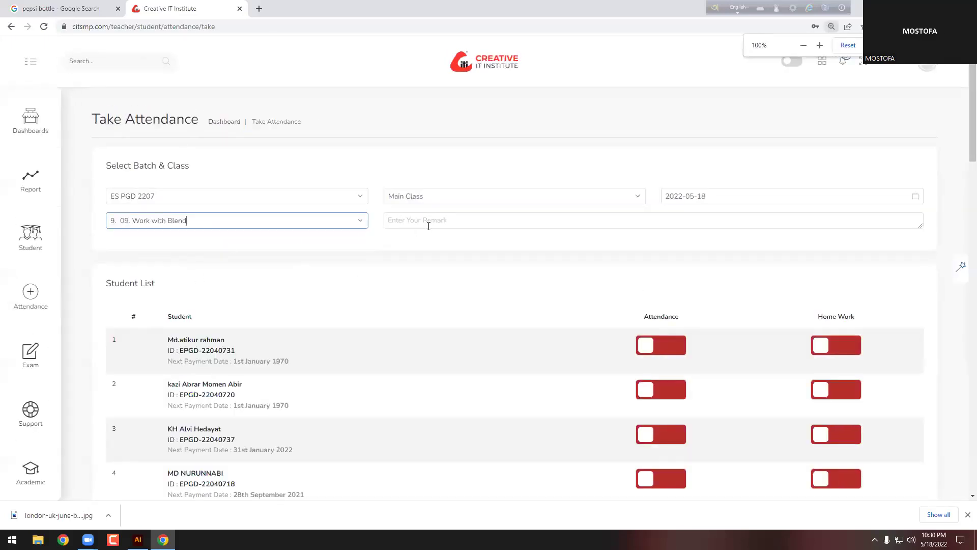
Turn on attendance and home work for the students in rows 2 and 4 of the student list
scroll(387, 228, "down", 2)
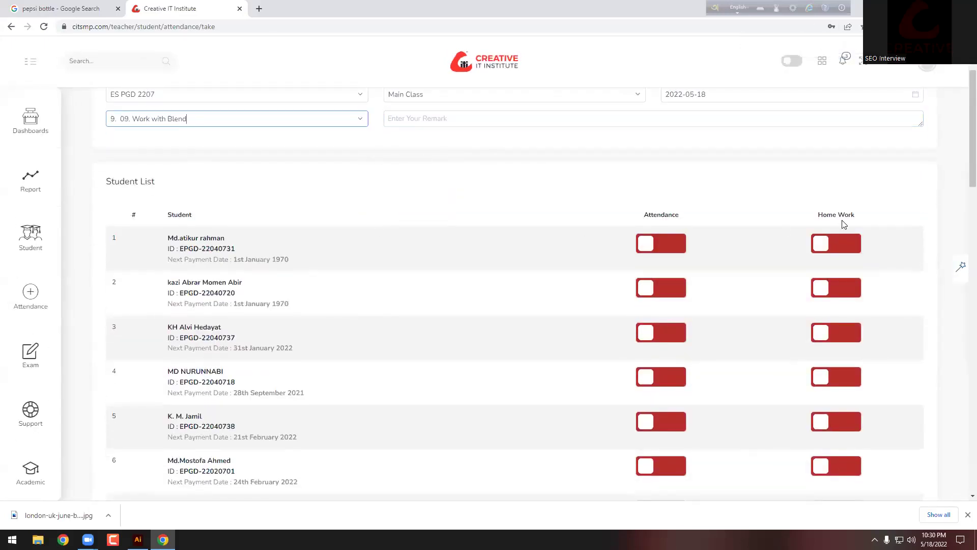
left_click(723, 263)
left_click(724, 263)
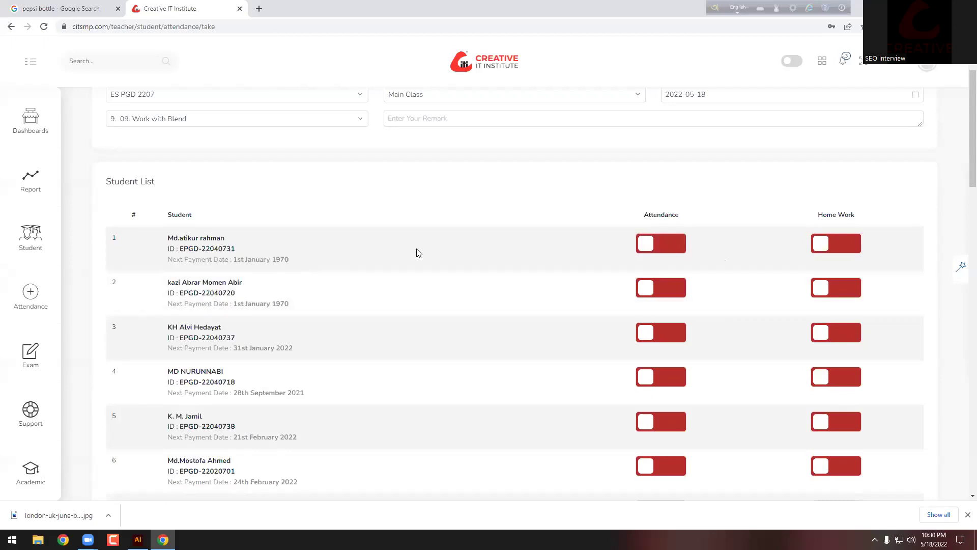
scroll(399, 273, "down", 2)
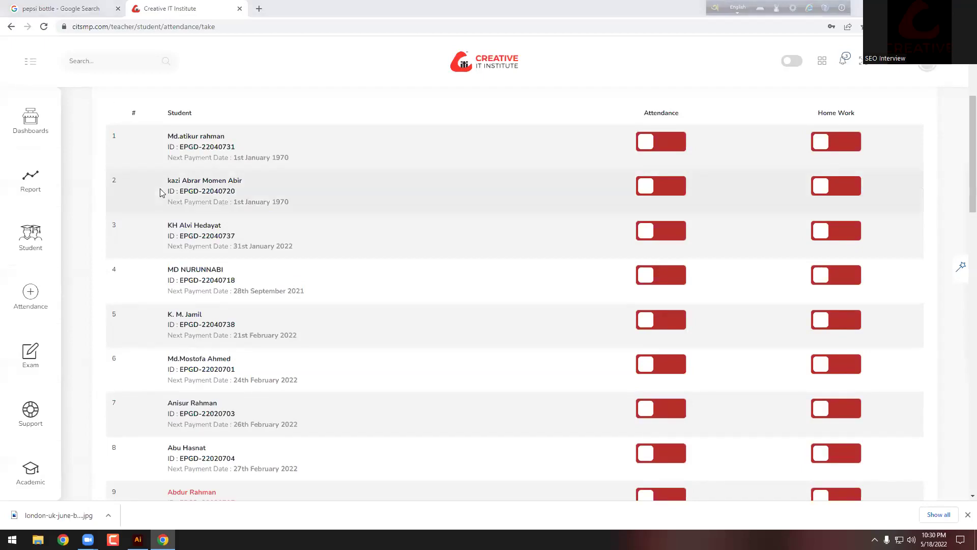
left_click(673, 192)
left_click(834, 188)
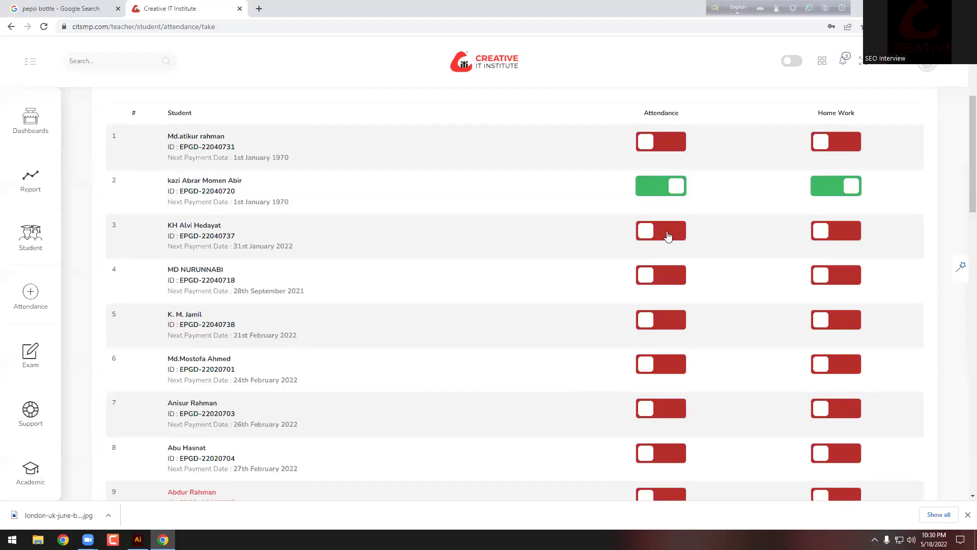
scroll(351, 270, "down", 1)
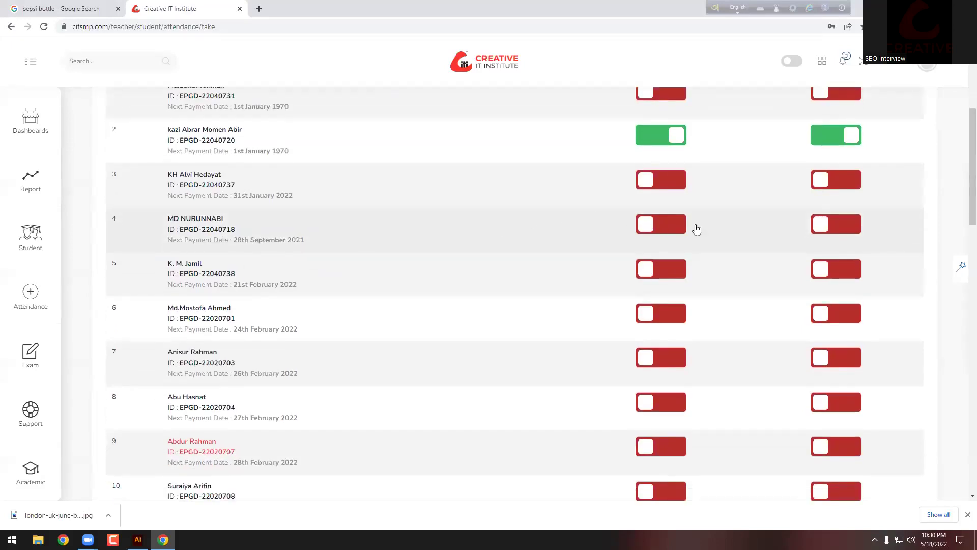
left_click(679, 226)
left_click(838, 227)
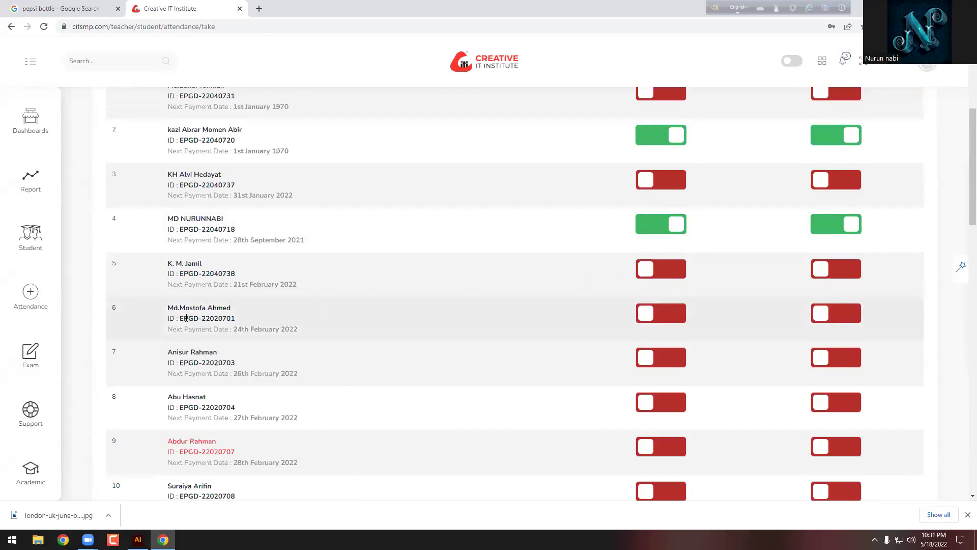
Turn on attendance and home work for the students in rows 6, 7 and 8
scroll(705, 252, "down", 1)
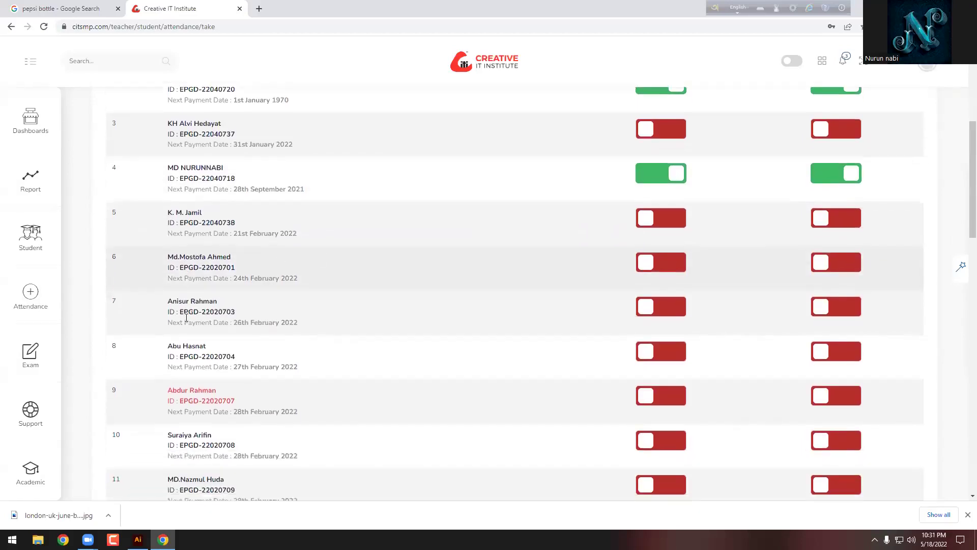
left_click(659, 262)
left_click(836, 265)
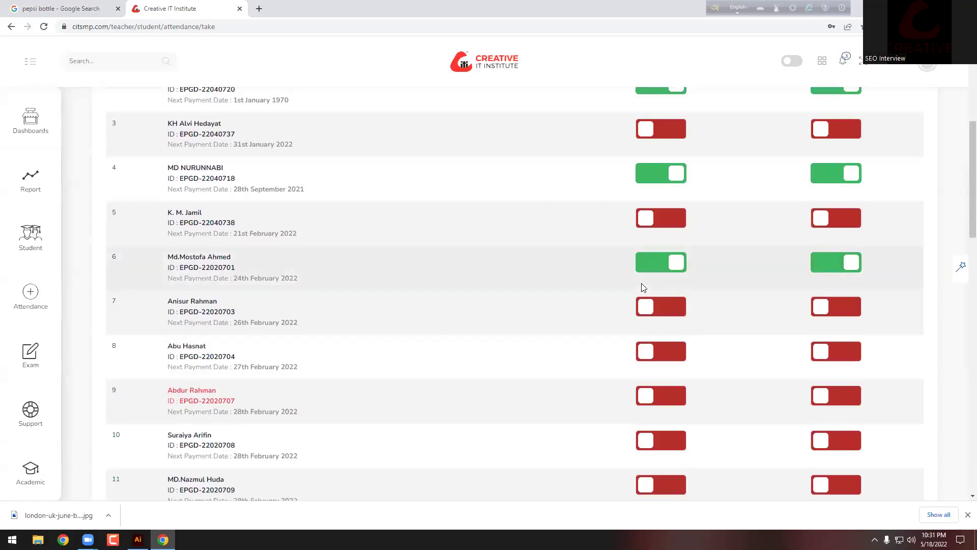
left_click(651, 308)
left_click(827, 307)
scroll(306, 311, "down", 1)
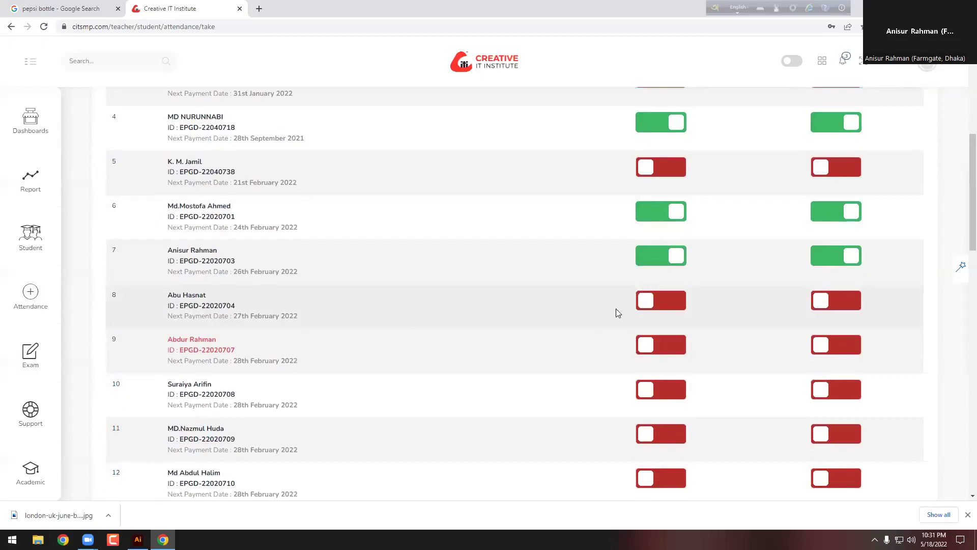
left_click(657, 302)
left_click(816, 299)
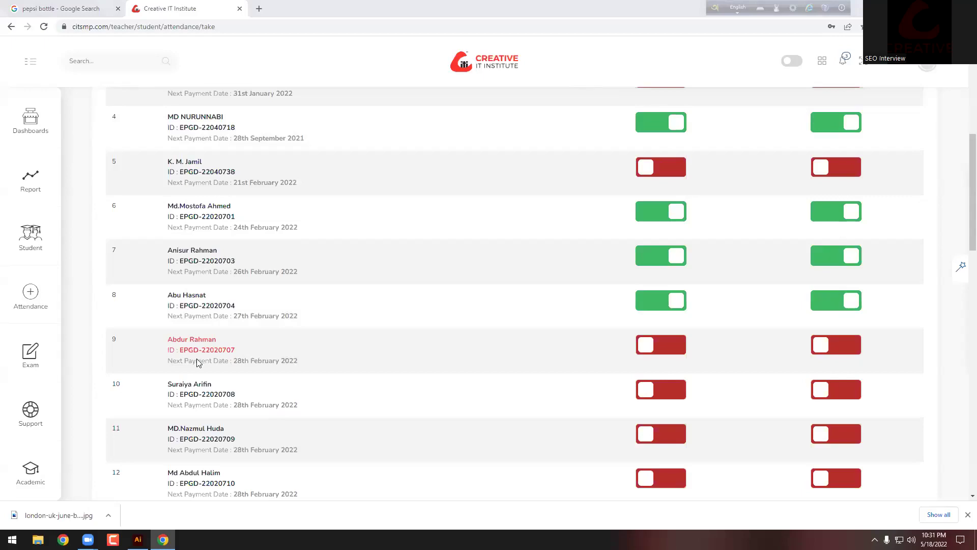
Turn on attendance and home work for the students in rows 10 and 11, skipping row 9
scroll(517, 282, "down", 2)
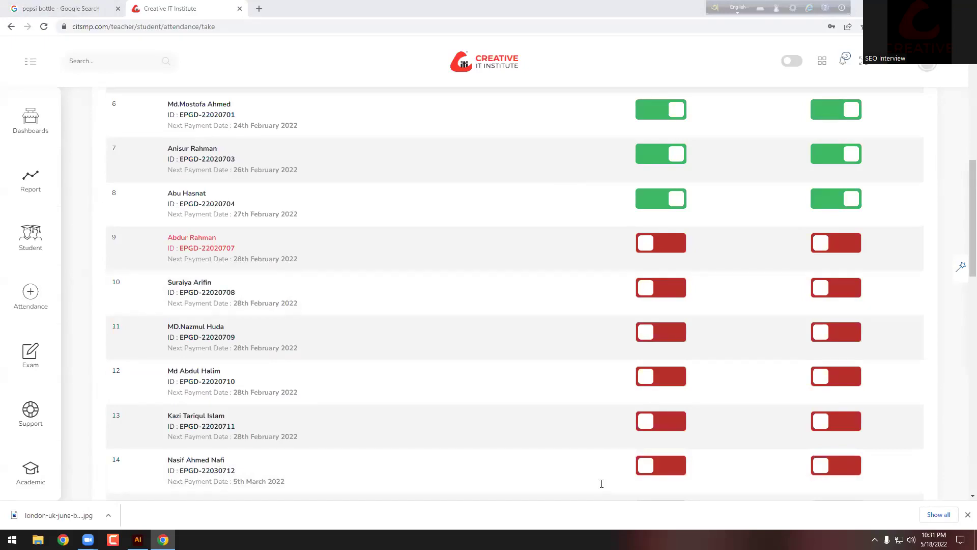
left_click(662, 293)
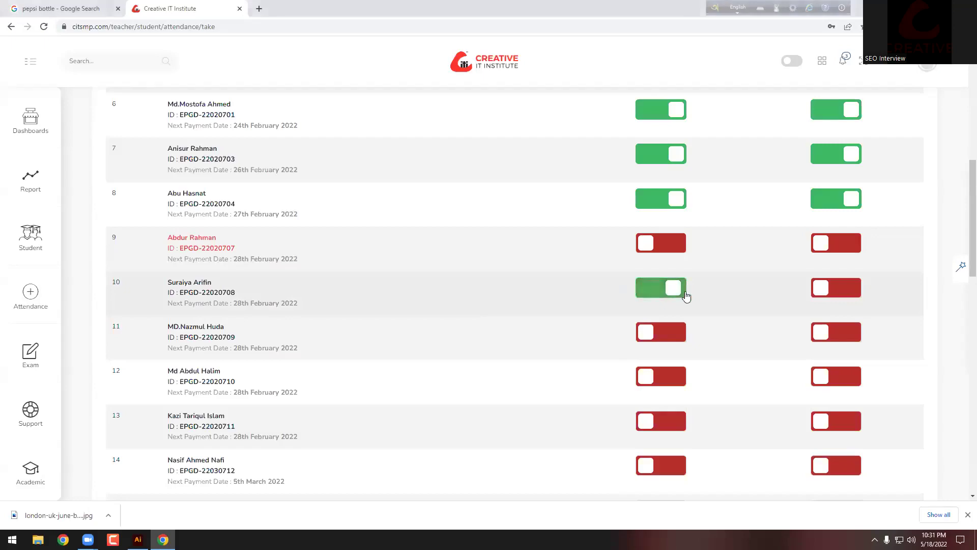
left_click(823, 294)
scroll(536, 309, "down", 1)
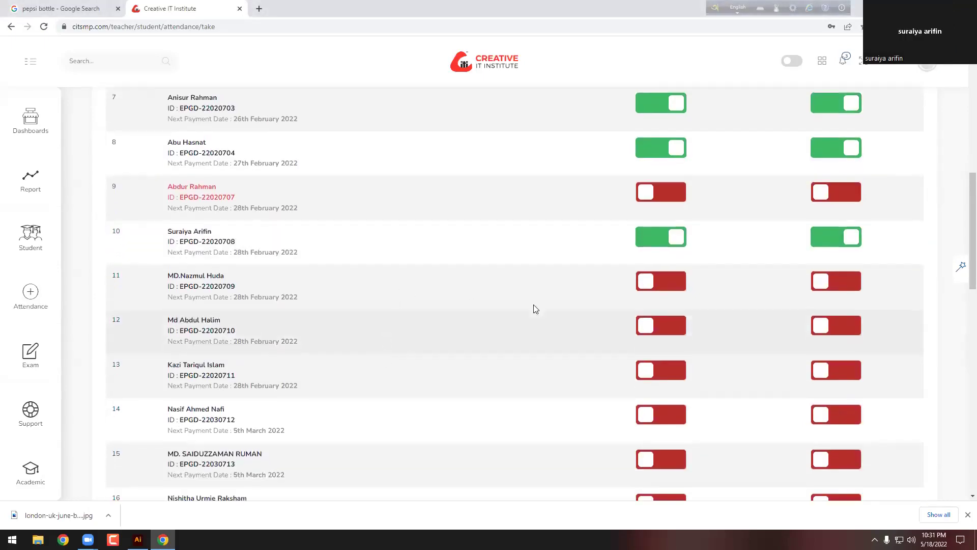
left_click(661, 283)
left_click(841, 284)
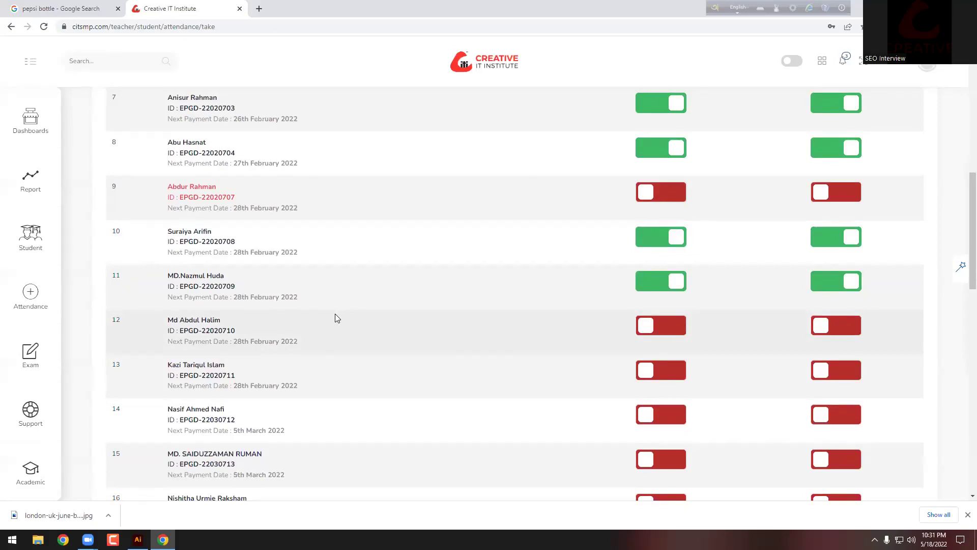
Recheck the rows already marked, and turn on attendance and home work for the students in rows 12 and 13
scroll(277, 312, "up", 1)
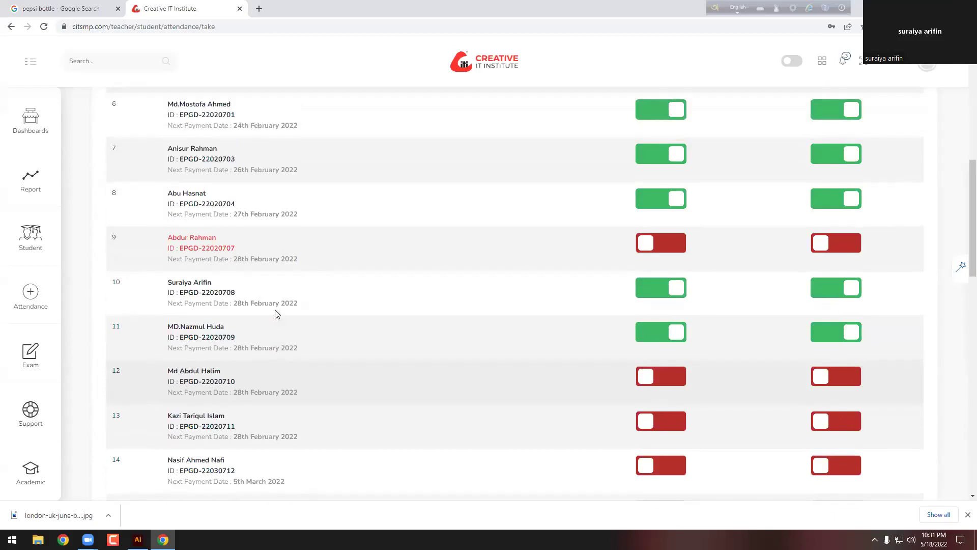
scroll(127, 254, "up", 1)
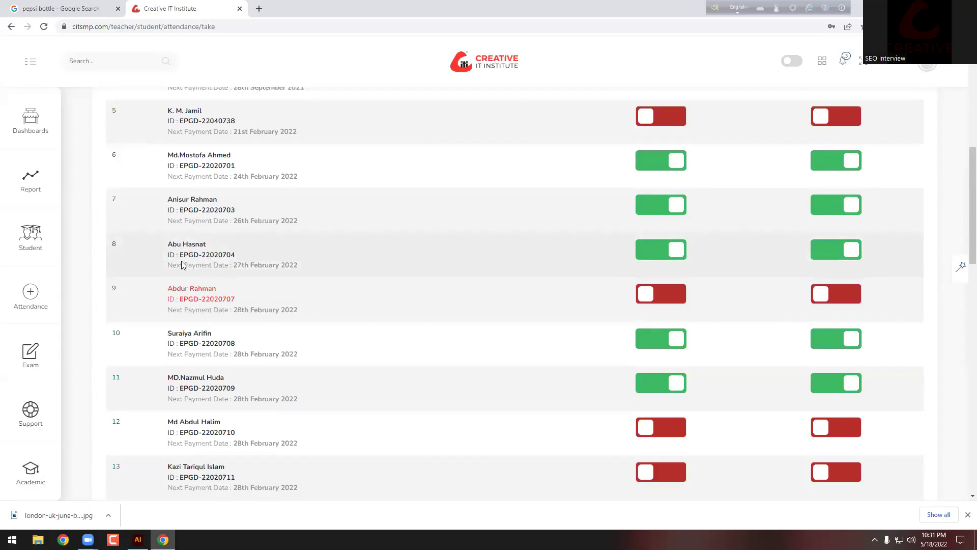
scroll(263, 284, "down", 3)
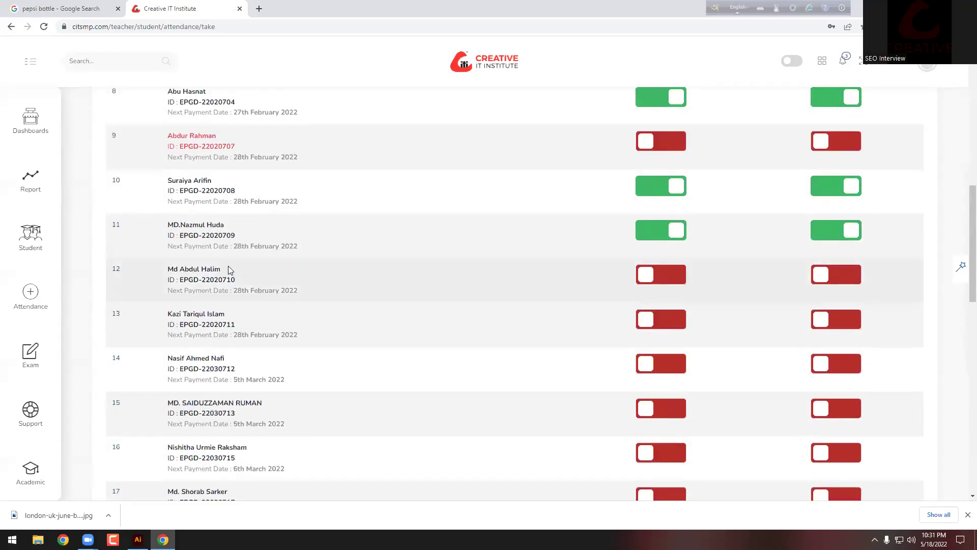
scroll(232, 270, "up", 1)
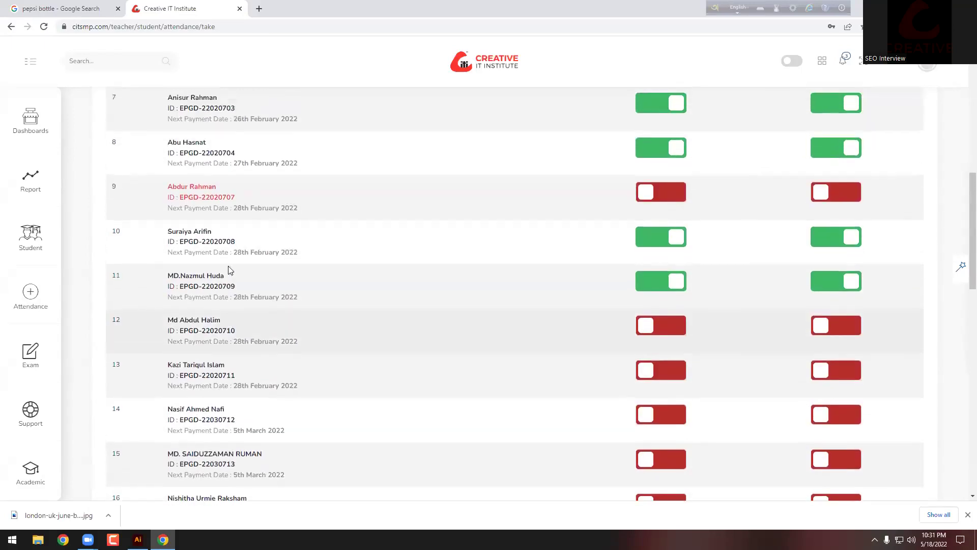
left_click(668, 328)
left_click(838, 326)
scroll(454, 345, "down", 1)
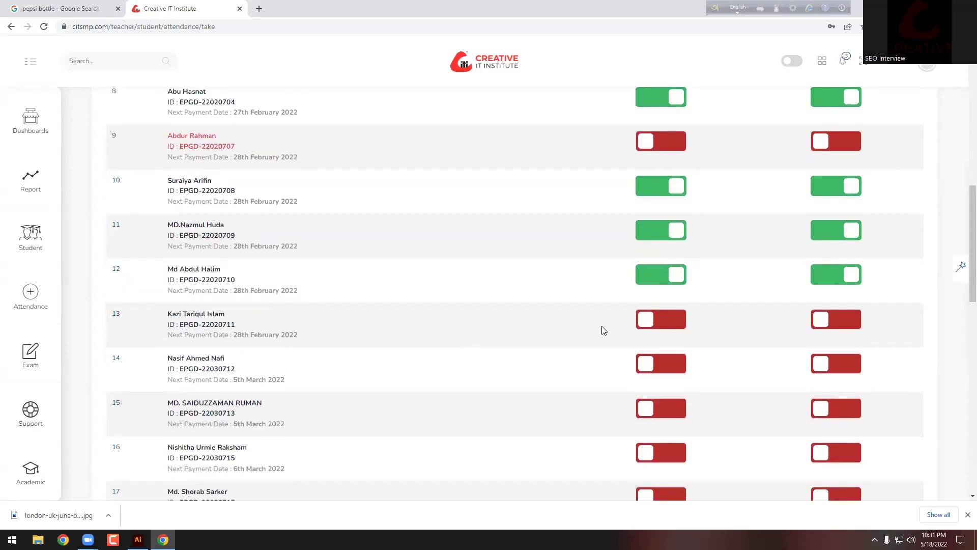
left_click(664, 332)
left_click(833, 328)
Turn on attendance and home work for the students in rows 14, 15 and 16
scroll(375, 347, "down", 2)
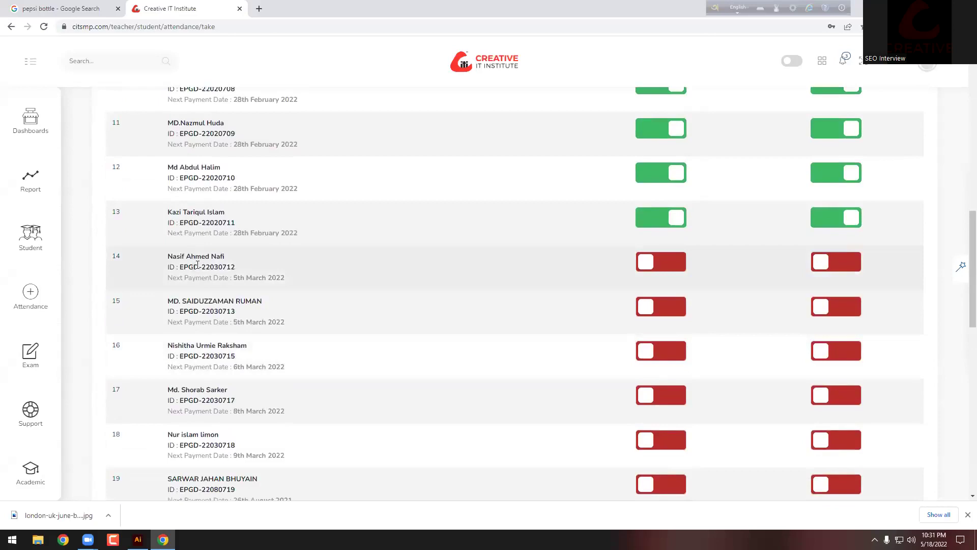
left_click(664, 269)
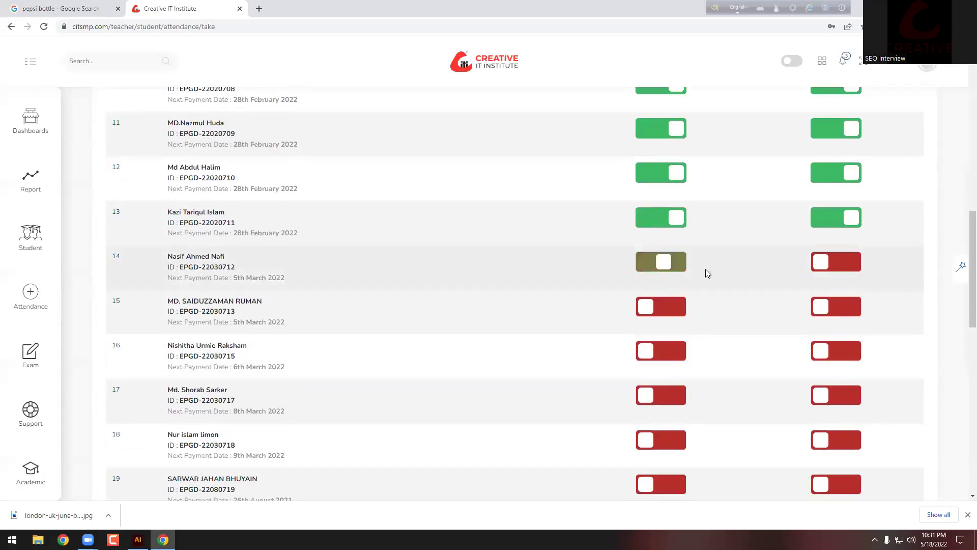
left_click(841, 262)
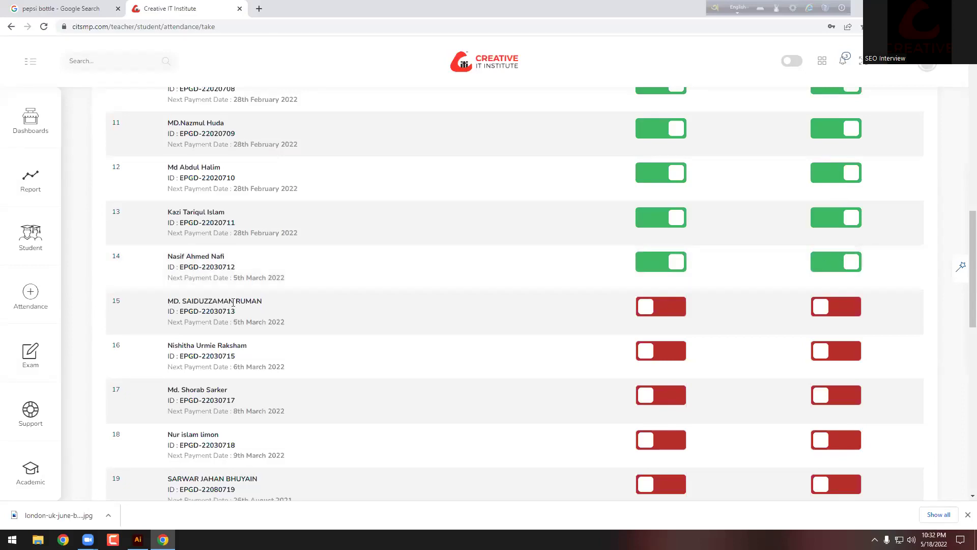
left_click(670, 308)
left_click(821, 308)
scroll(349, 327, "down", 1)
left_click(682, 308)
left_click(844, 300)
Turn on attendance and home work for the students in rows 17 and 18
scroll(326, 327, "down", 1)
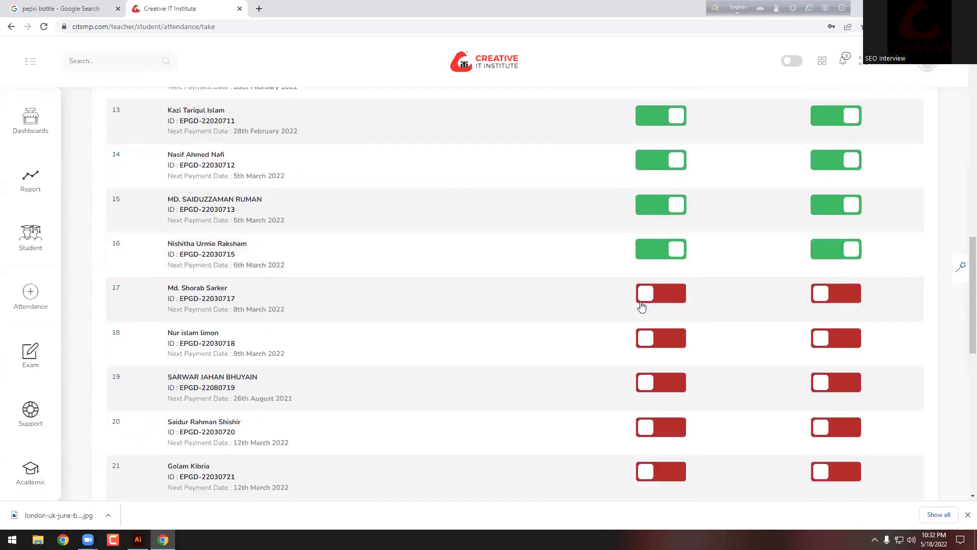
left_click_drag(169, 288, 228, 288)
left_click(179, 287)
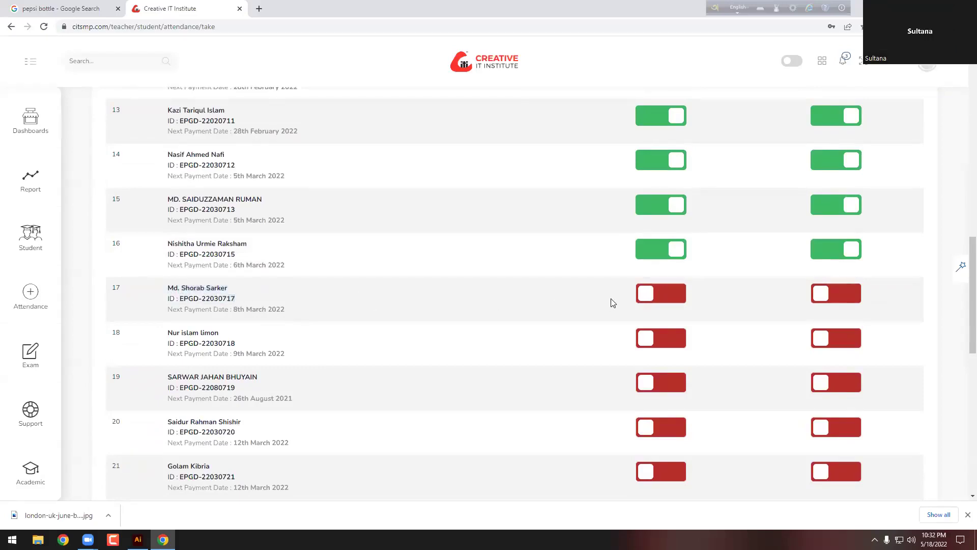
left_click(659, 294)
left_click(824, 295)
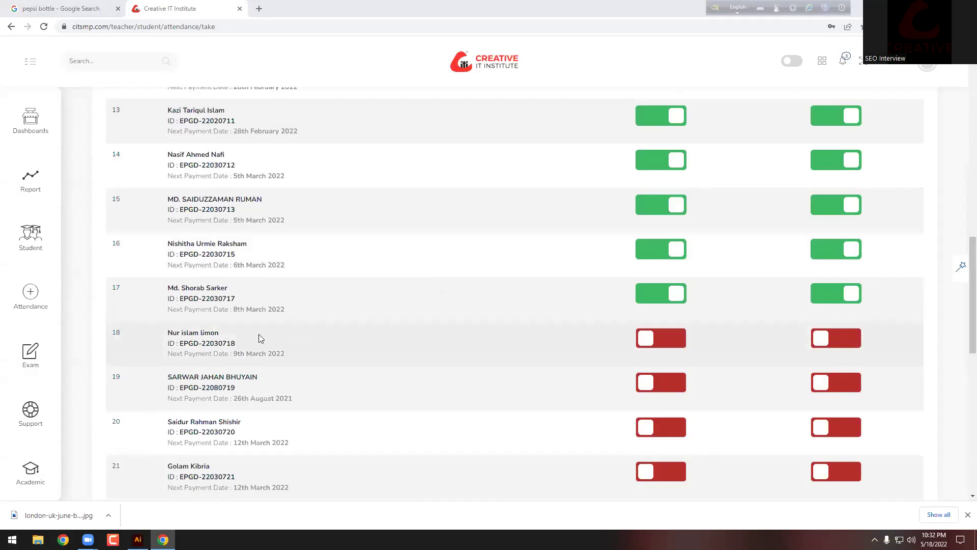
scroll(233, 341, "down", 1)
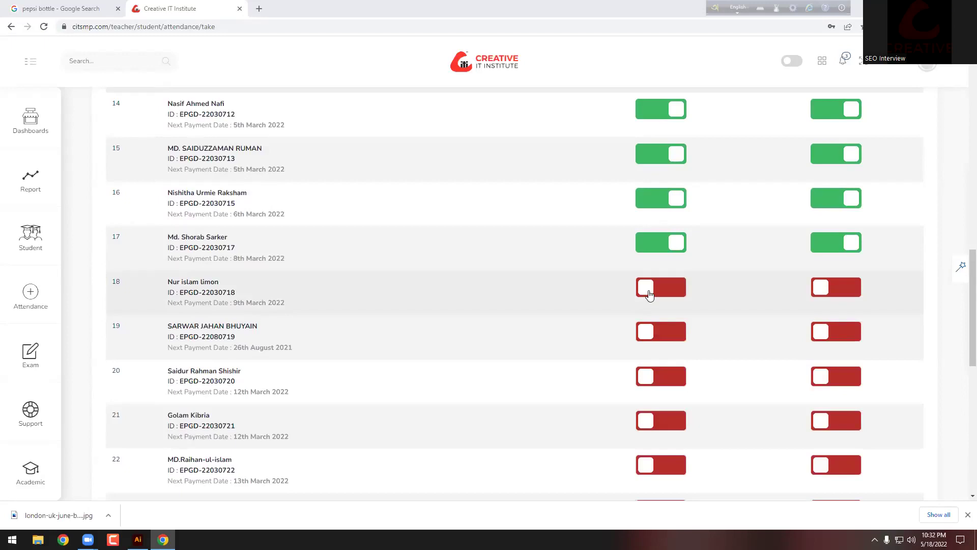
left_click(672, 287)
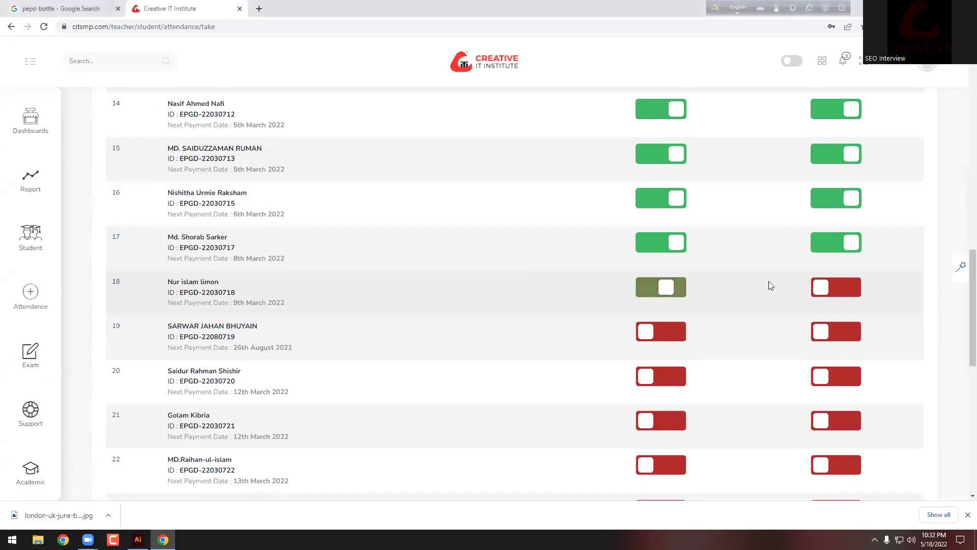
left_click(822, 287)
scroll(283, 328, "down", 1)
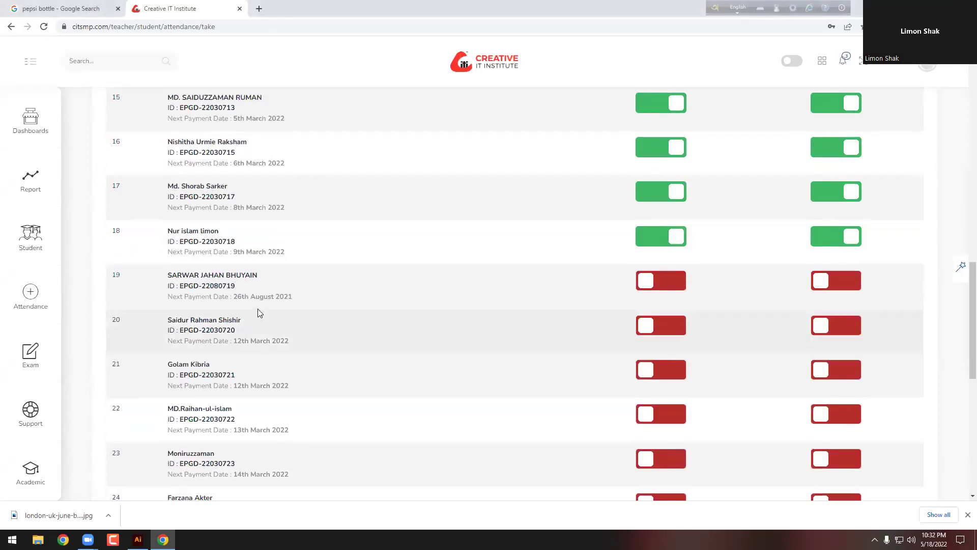
Turn on attendance and home work for the students in rows 19 and 20
left_click(653, 288)
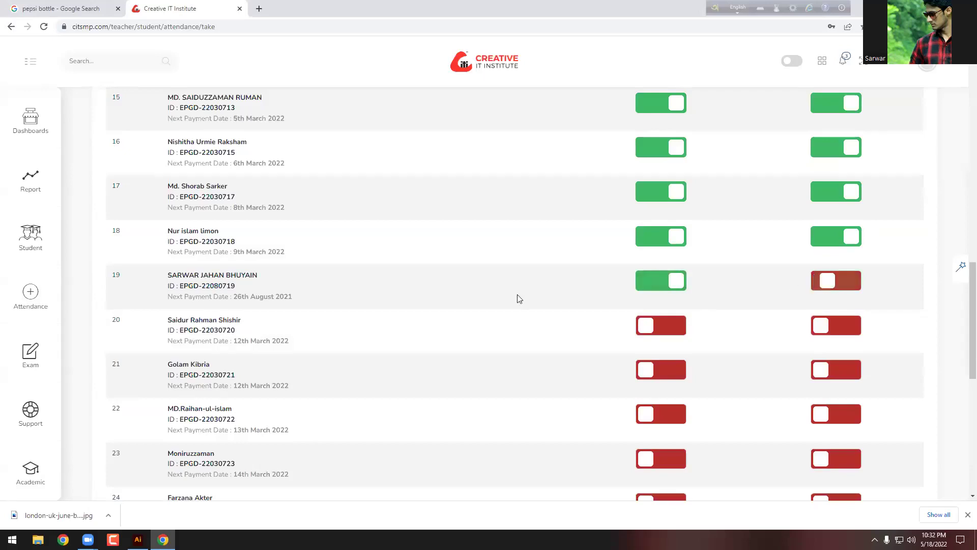
left_click(819, 282)
scroll(329, 314, "down", 2)
scroll(473, 270, "up", 1)
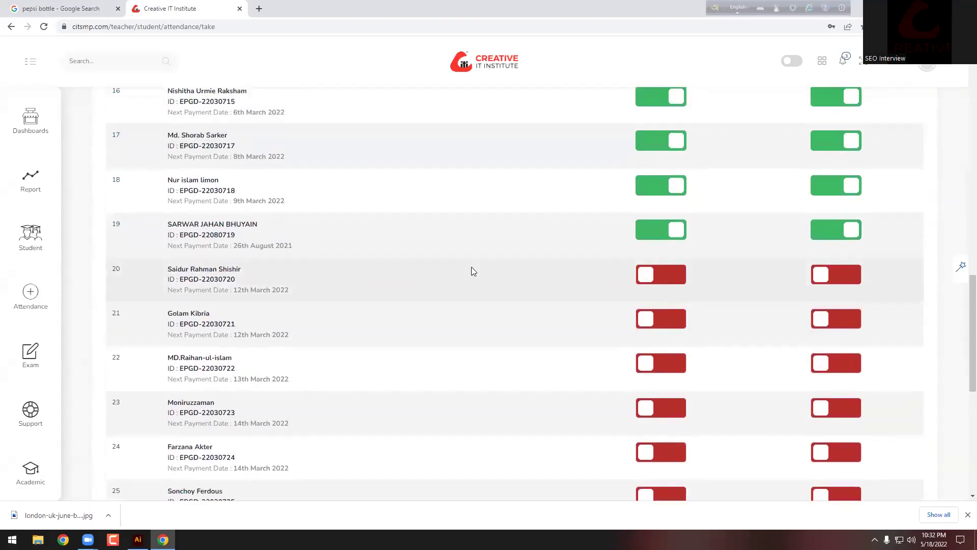
left_click(662, 282)
left_click(846, 283)
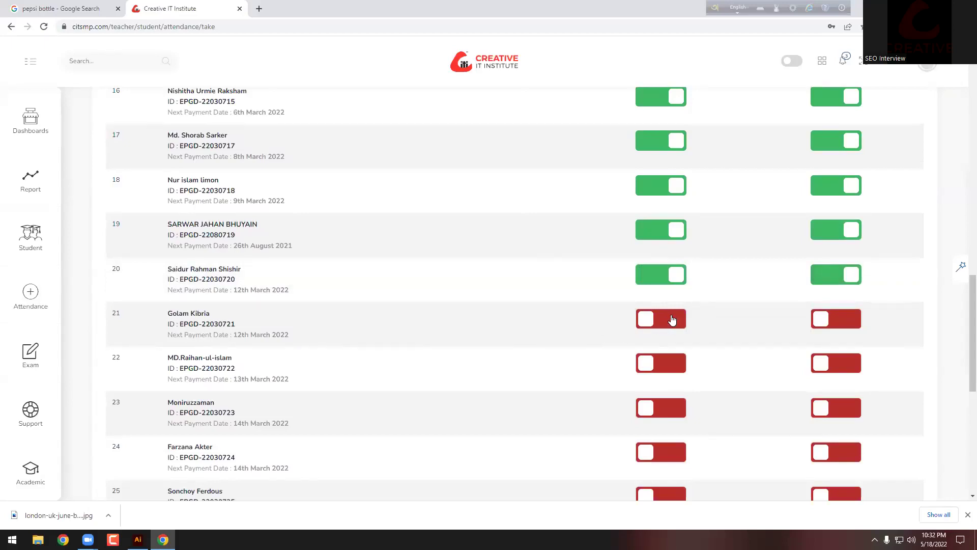
Turn on attendance and home work for the students in rows 23 and 24, skipping rows 21 and 22
scroll(672, 319, "down", 1)
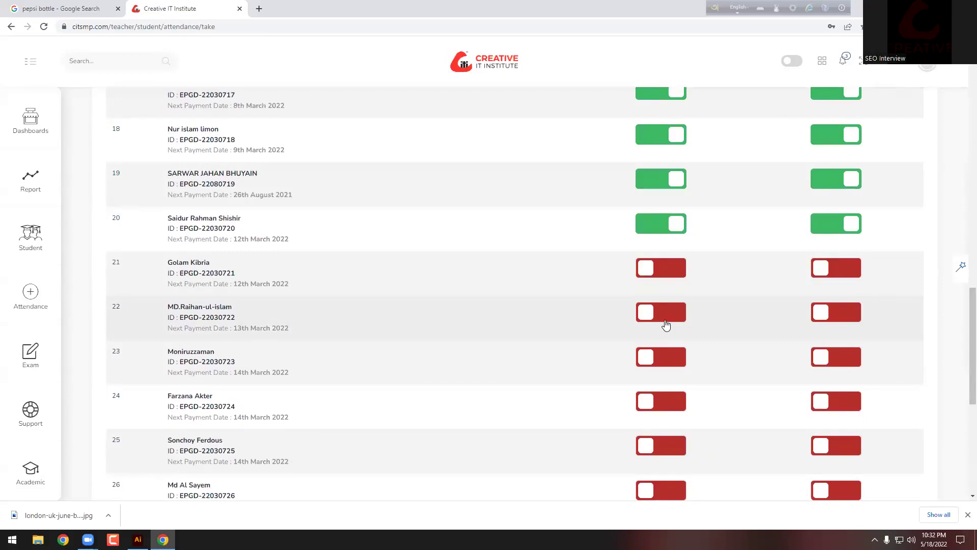
scroll(665, 325, "down", 1)
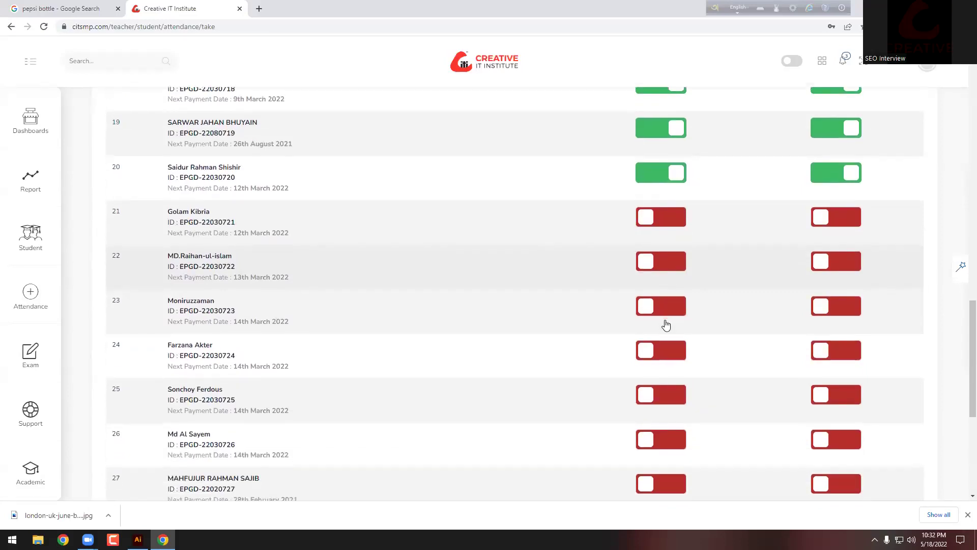
left_click(672, 306)
left_click(843, 316)
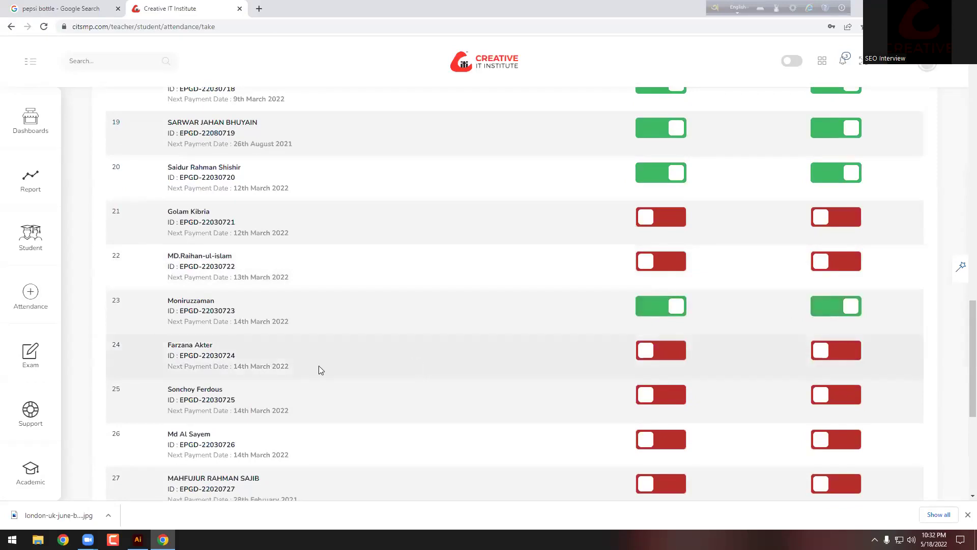
scroll(336, 356, "down", 1)
left_click(646, 299)
left_click(829, 299)
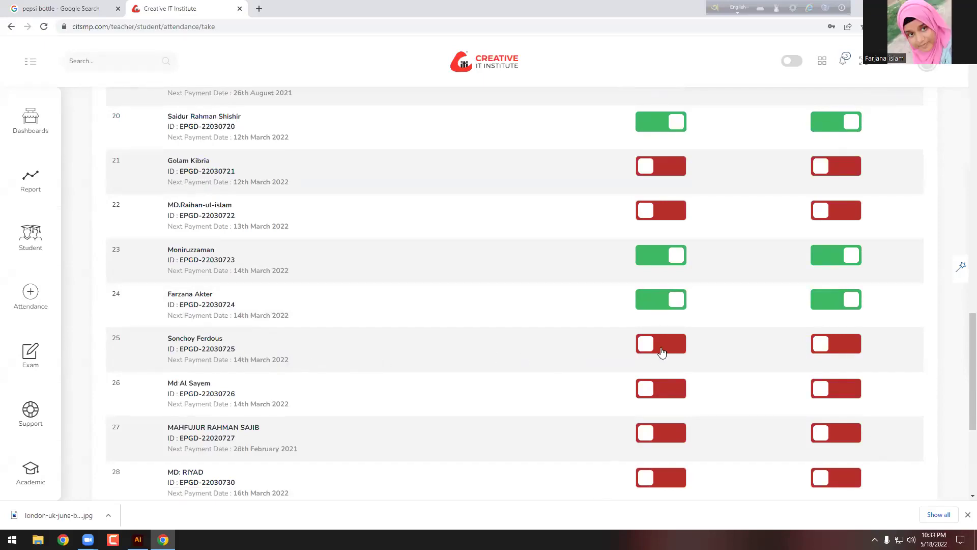
Turn on attendance and home work for the students in rows 26 and 27, skipping row 25
scroll(662, 351, "down", 2)
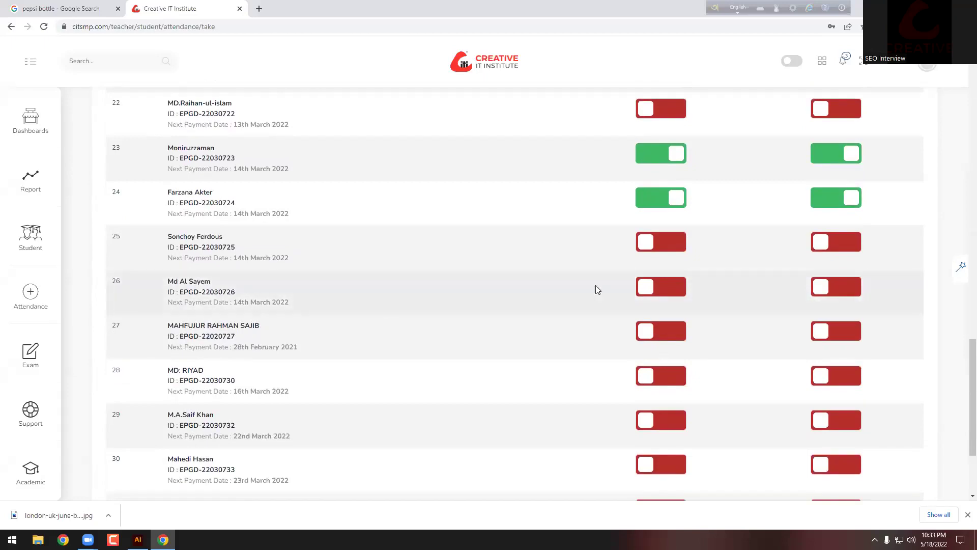
left_click(652, 287)
left_click(833, 286)
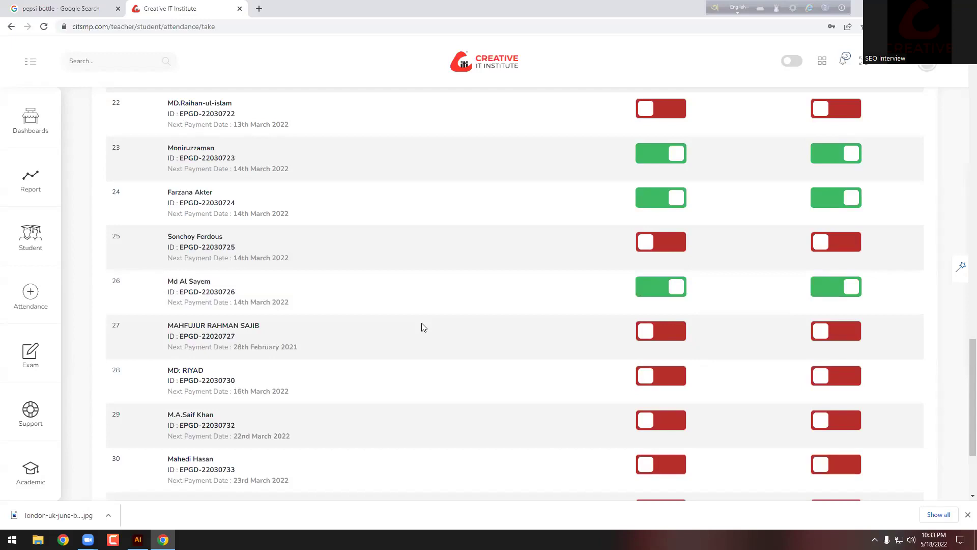
left_click(659, 331)
left_click(822, 332)
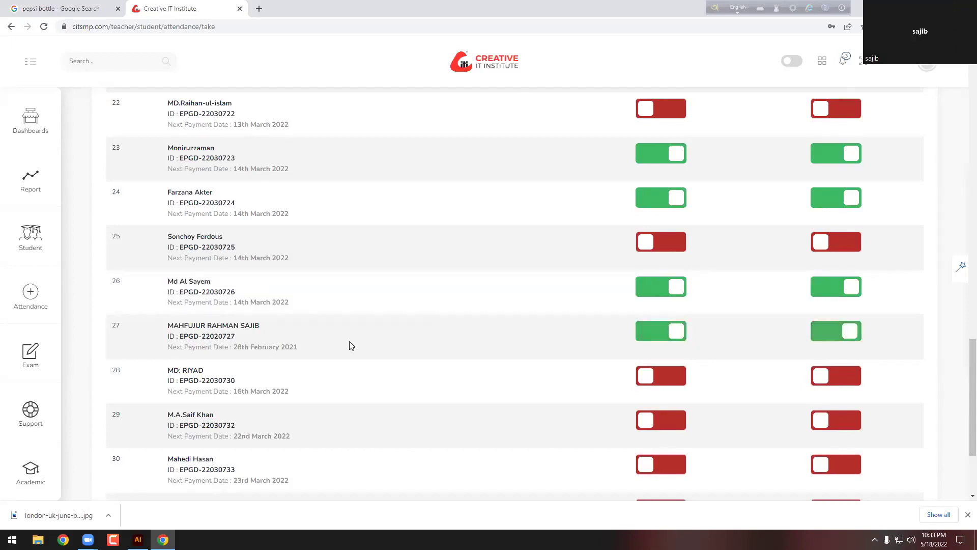
Turn on attendance and home work for the students in rows 28 and 29
scroll(255, 342, "down", 2)
scroll(247, 336, "down", 1)
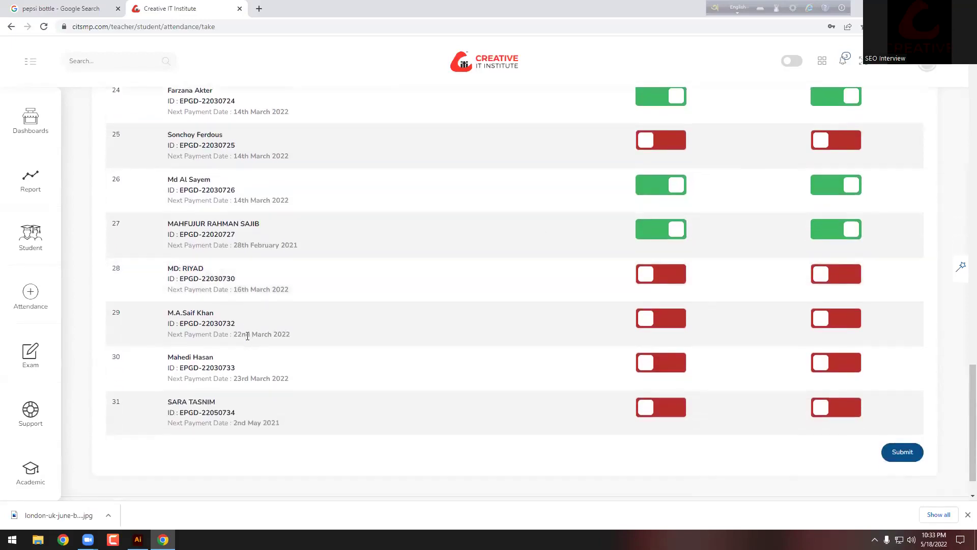
left_click(662, 281)
left_click(820, 276)
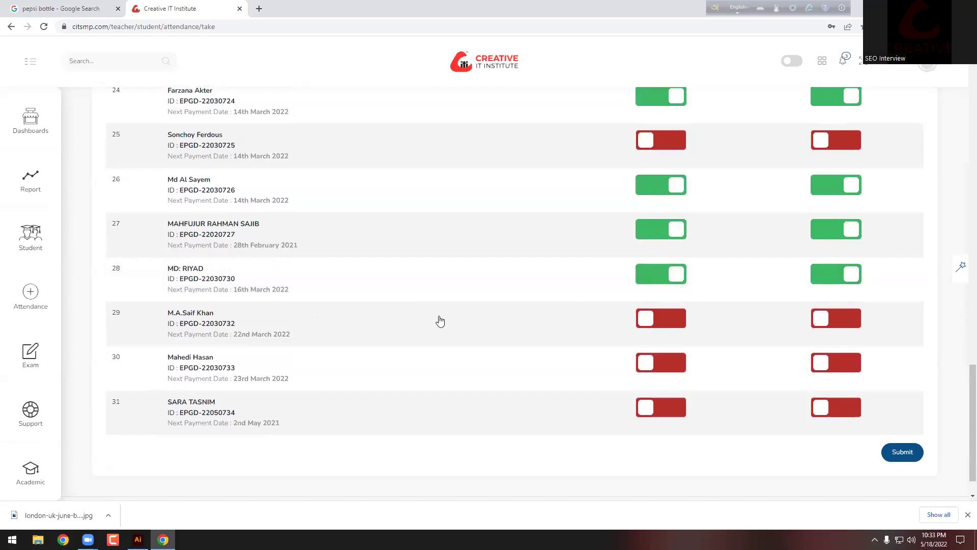
left_click(686, 315)
left_click(826, 319)
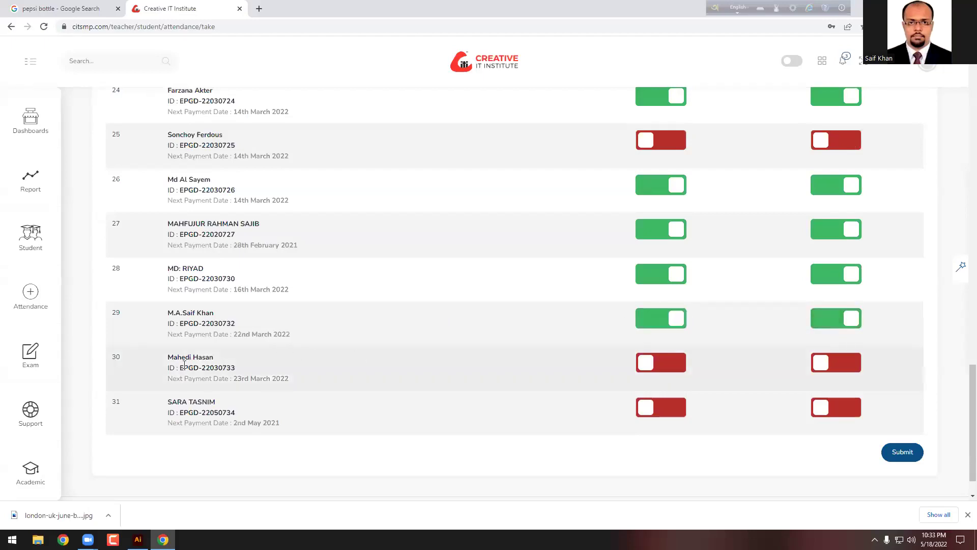
Turn on attendance and home work for the student in row 31, leaving row 30 off, and submit the attendance sheet
left_click(651, 366)
left_click(685, 370)
left_click(665, 409)
left_click(815, 405)
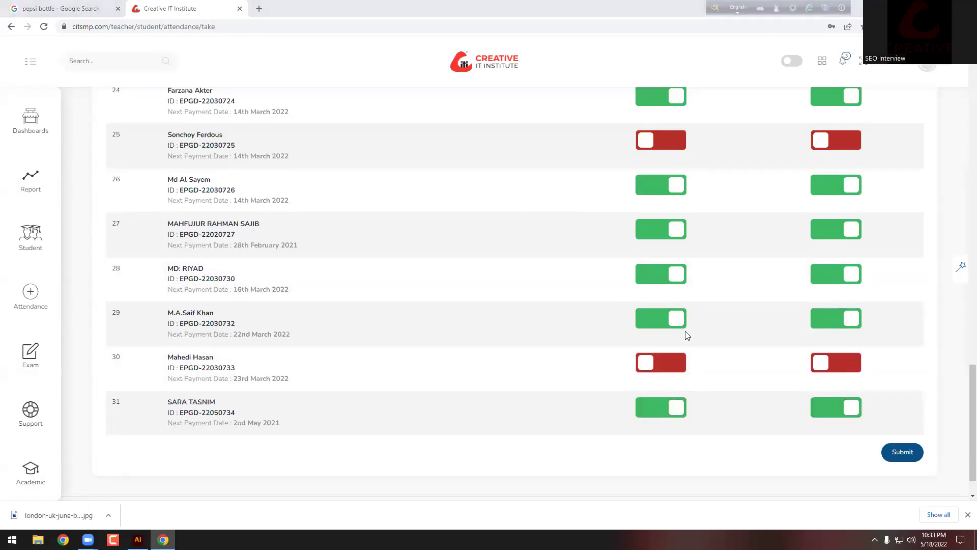
left_click(900, 451)
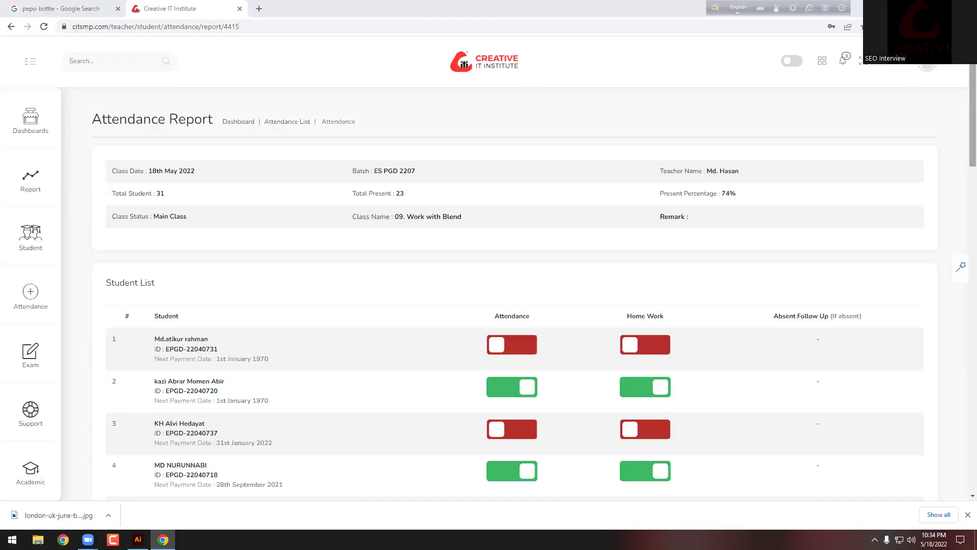
Log out of the teacher portal and close its browser tab
left_click(927, 64)
left_click(883, 166)
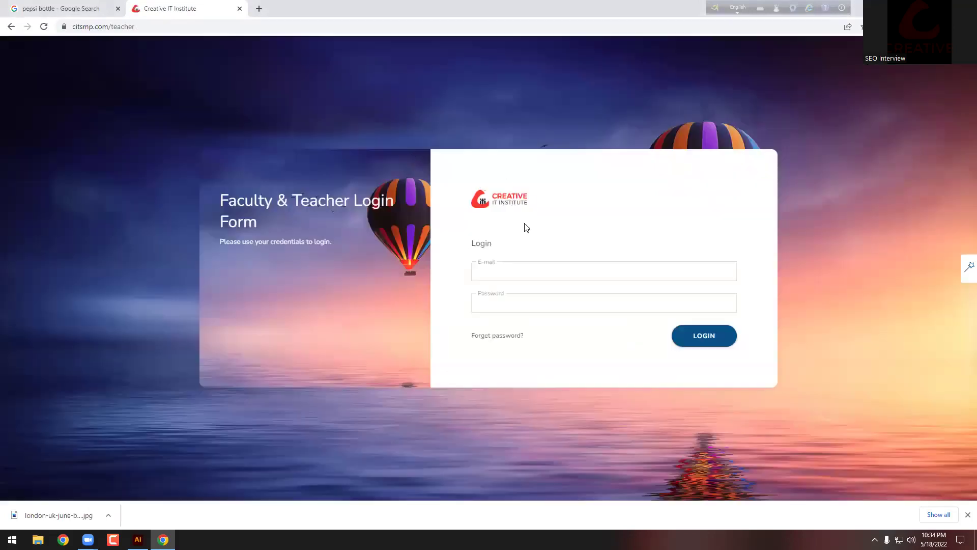
key("ctrl+w")
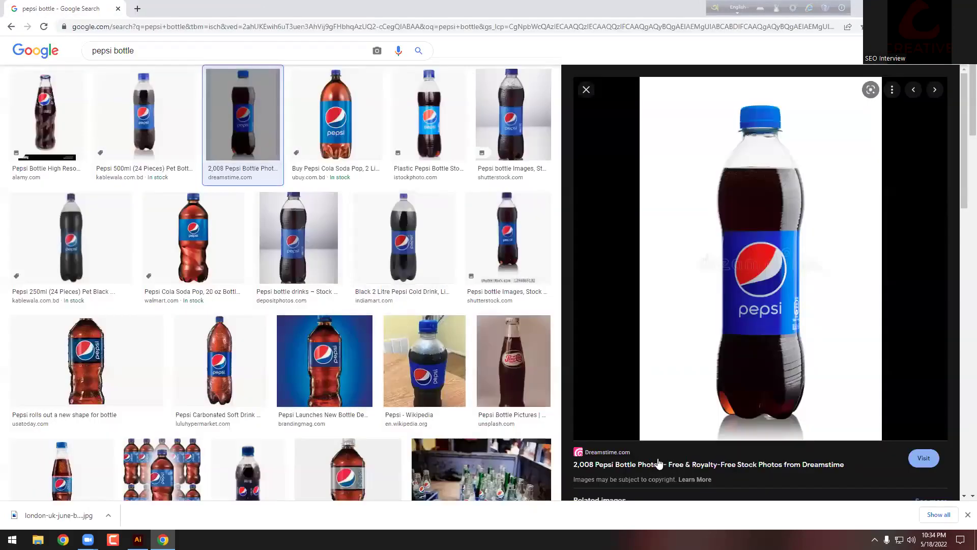